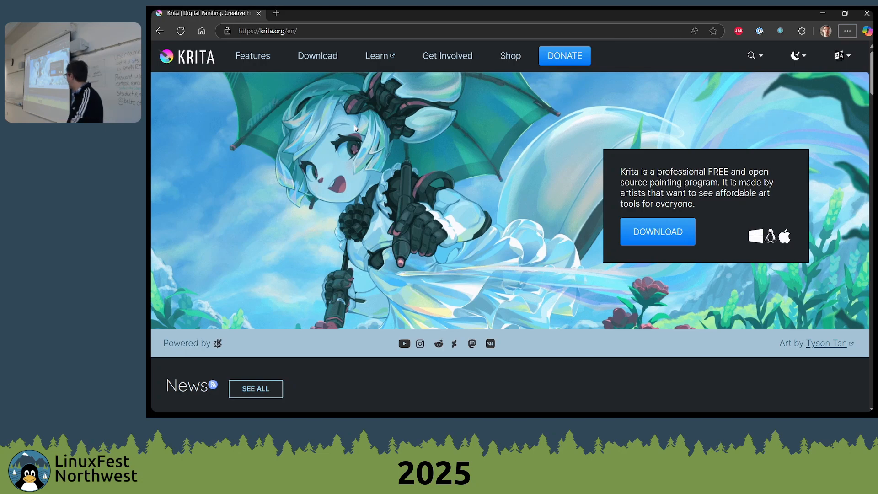
key(alt+Tab)
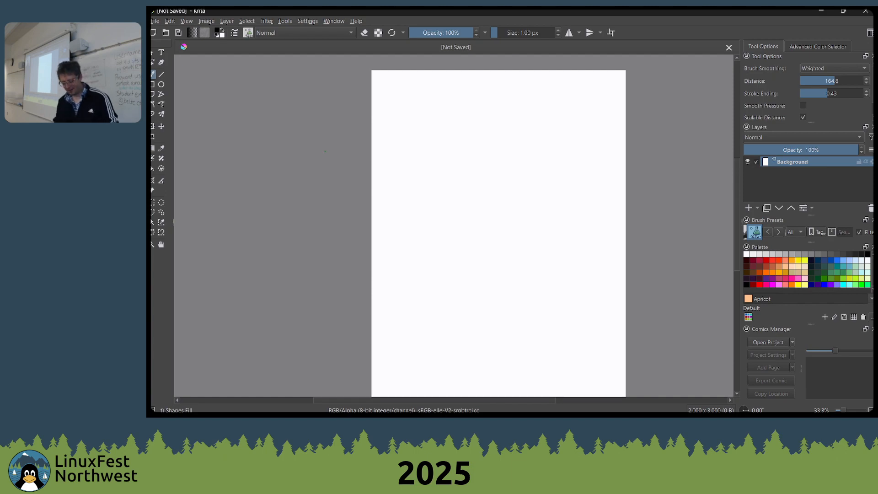
key(space)
drag(496, 231, 471, 233)
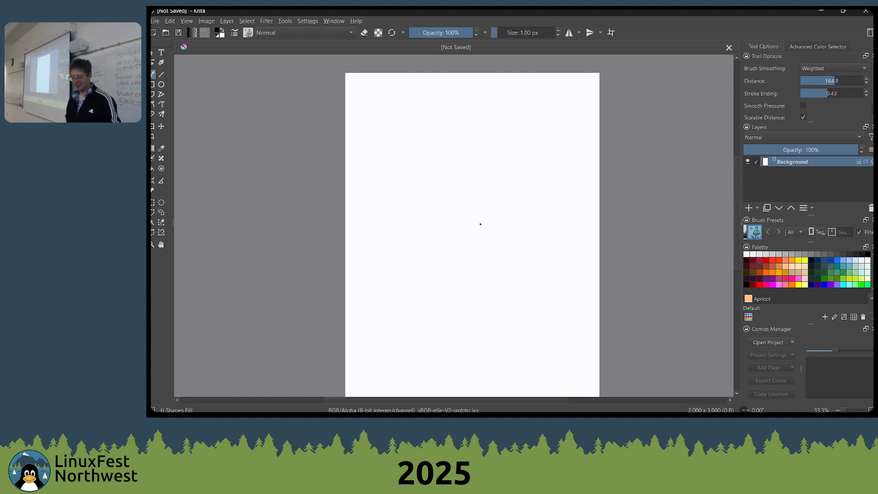
key(alt+Tab)
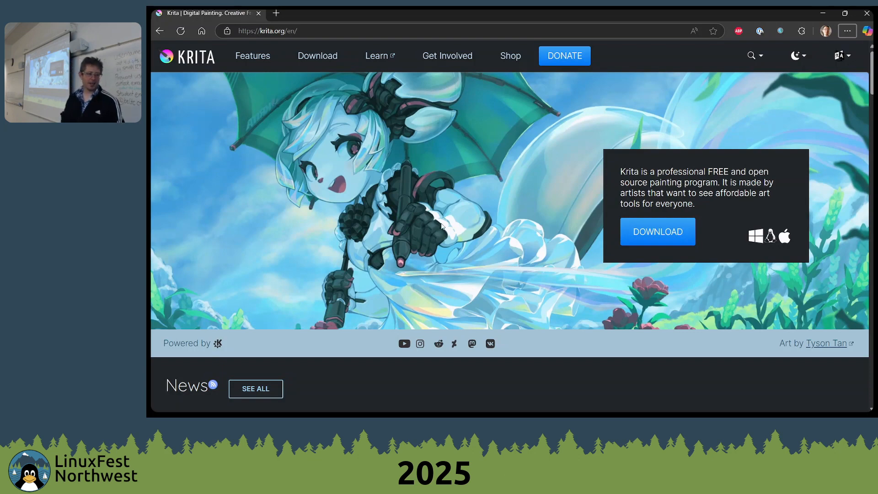
key(alt+Tab)
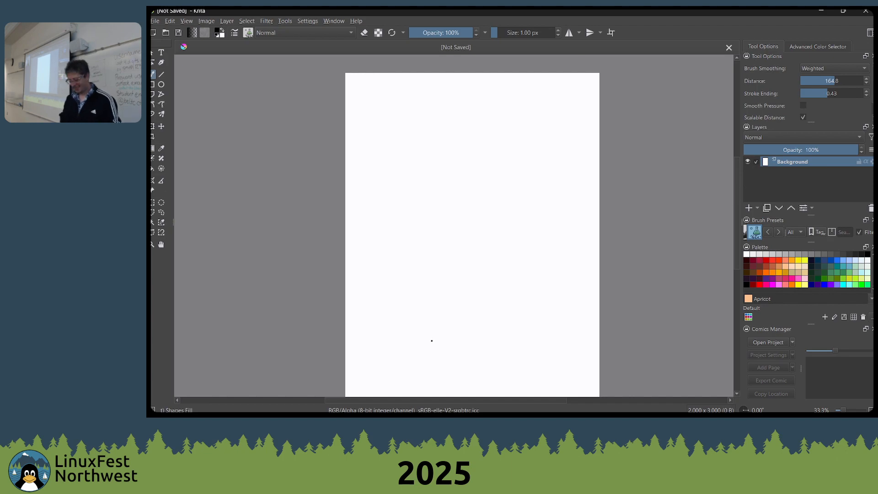
key(alt+Tab)
key(alt+Tab)
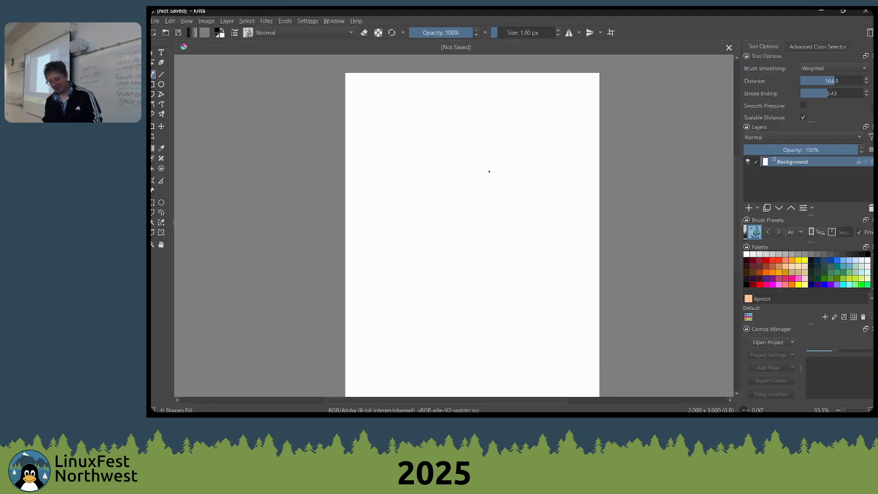
mouse_move(430, 200)
mouse_down()
mouse_move(529, 165)
mouse_move(486, 168)
mouse_move(516, 167)
mouse_move(508, 170)
mouse_up()
scroll(486, 168, down, 1)
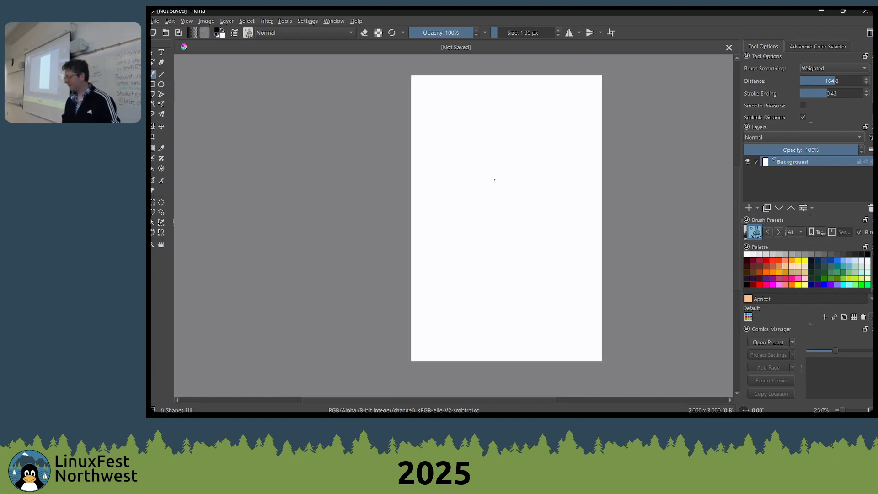
Switch to the browser and look at the Krita website's Download and Features pages
key(alt+Tab)
key(alt+Tab)
key(alt+Tab)
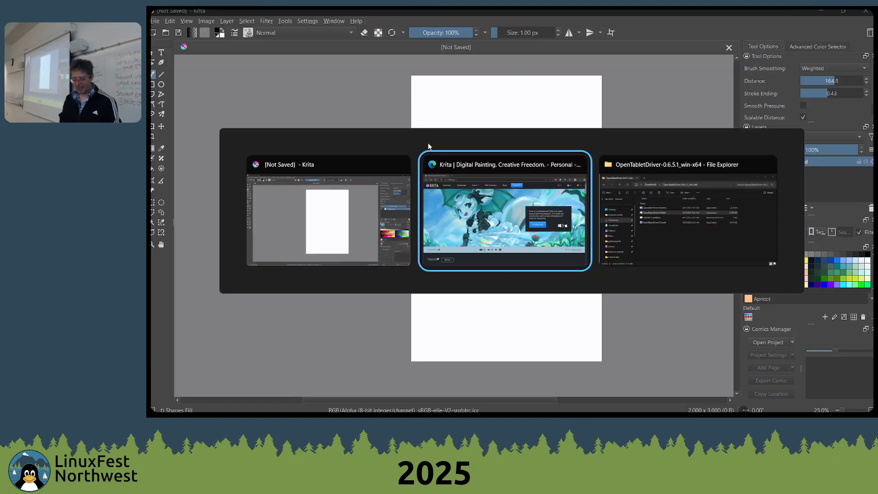
click(298, 30)
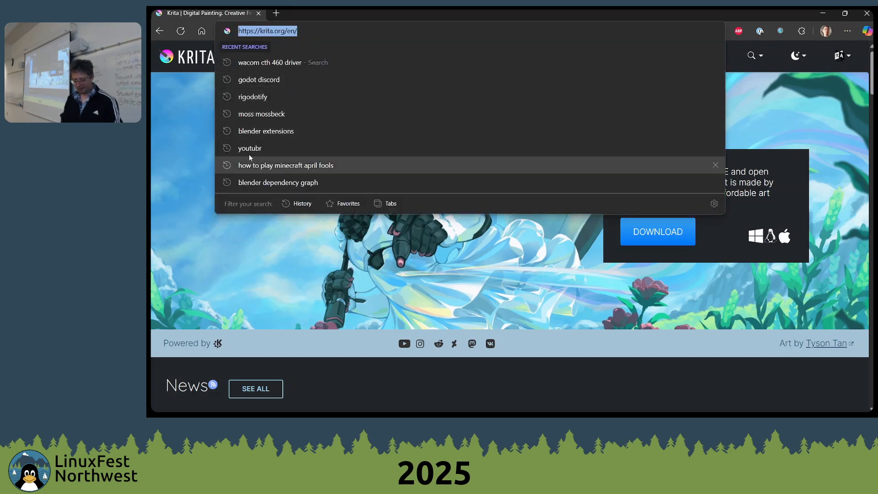
click(193, 141)
click(340, 57)
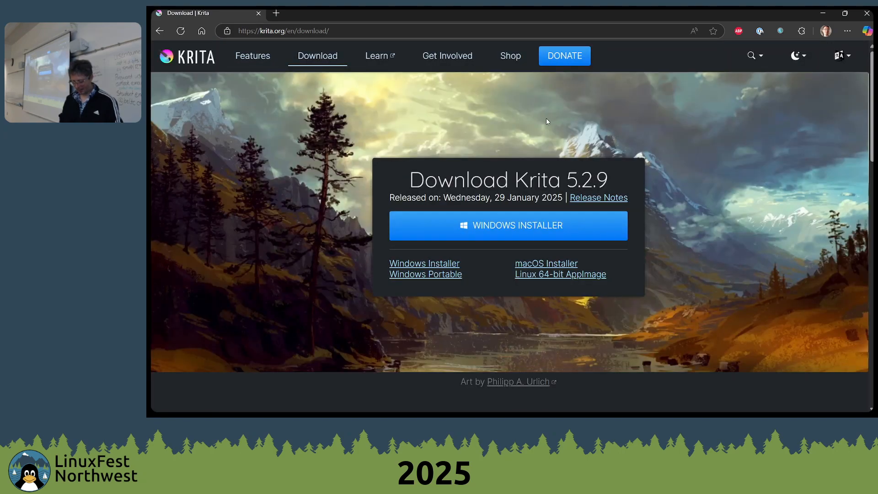
scroll(408, 123, down, 8)
scroll(409, 121, up, 8)
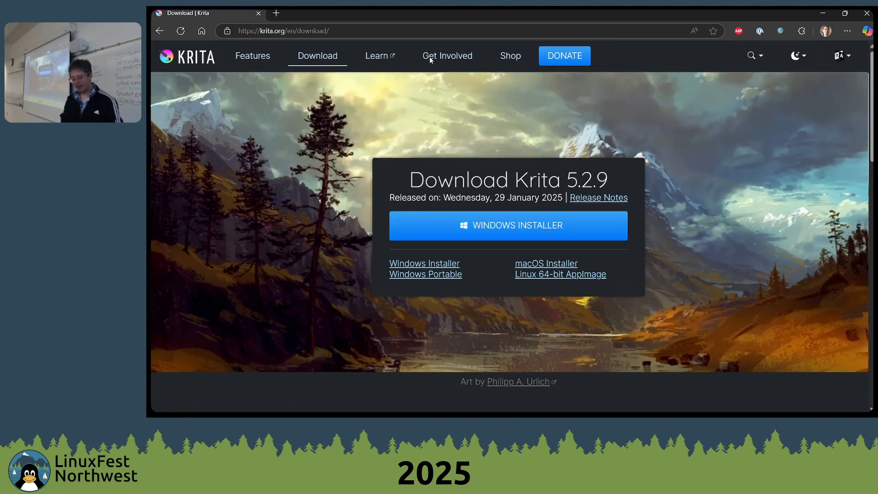
click(253, 55)
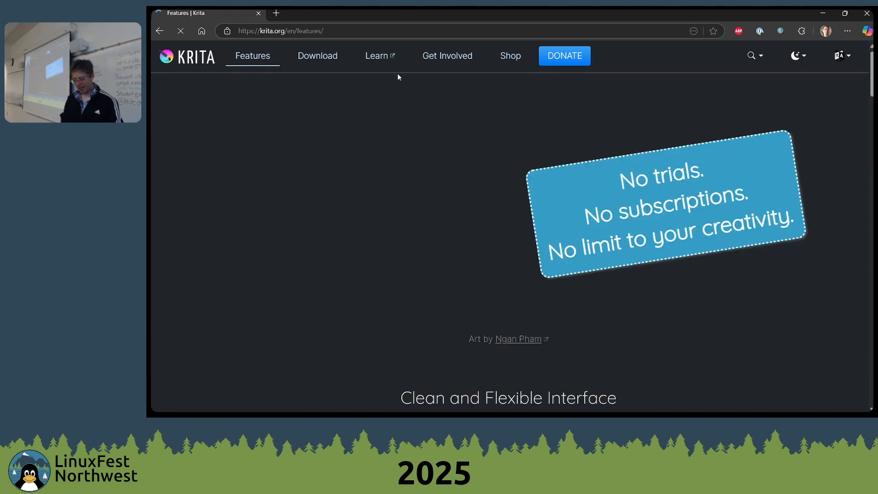
key(alt+Tab)
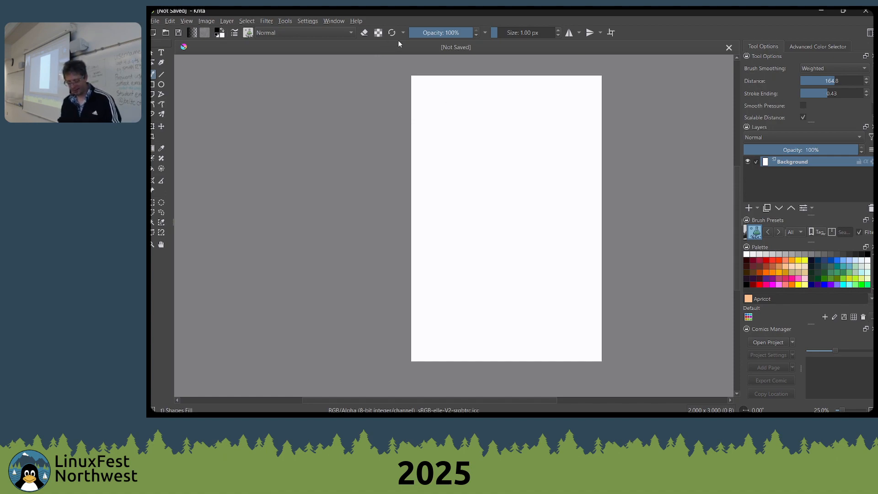
drag(507, 185, 480, 187)
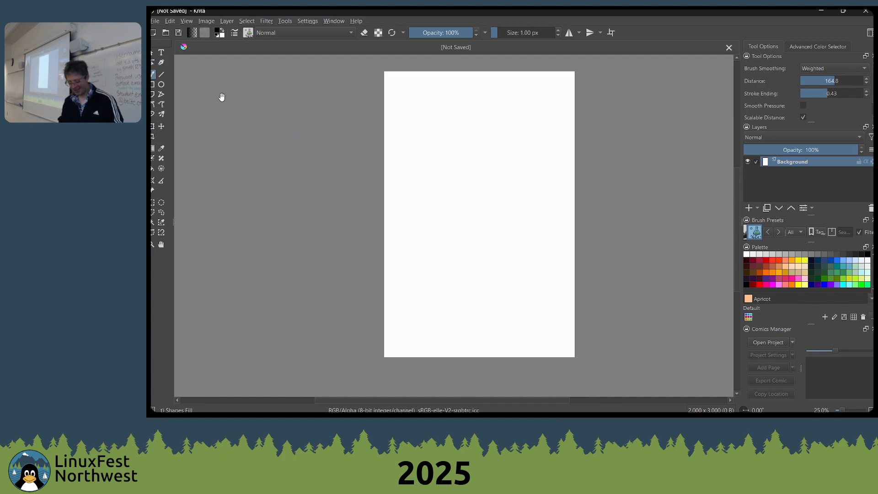
scroll(347, 147, up, 2)
scroll(347, 148, down, 2)
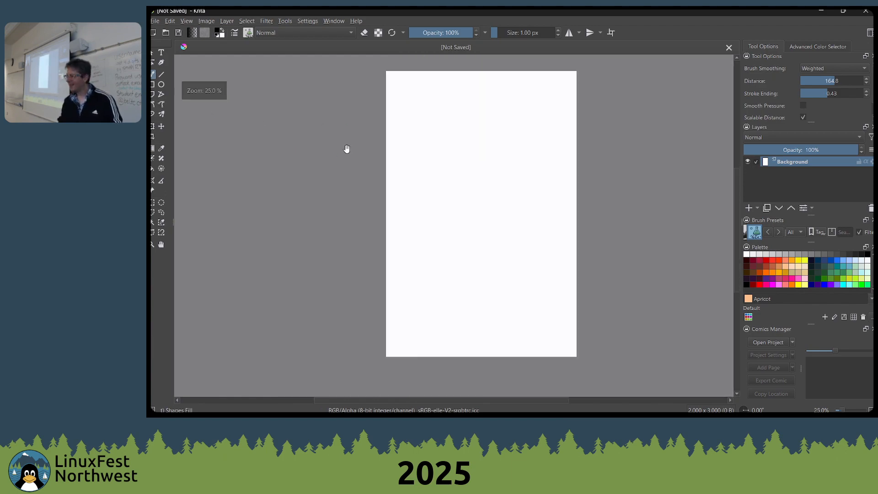
key(alt+Tab)
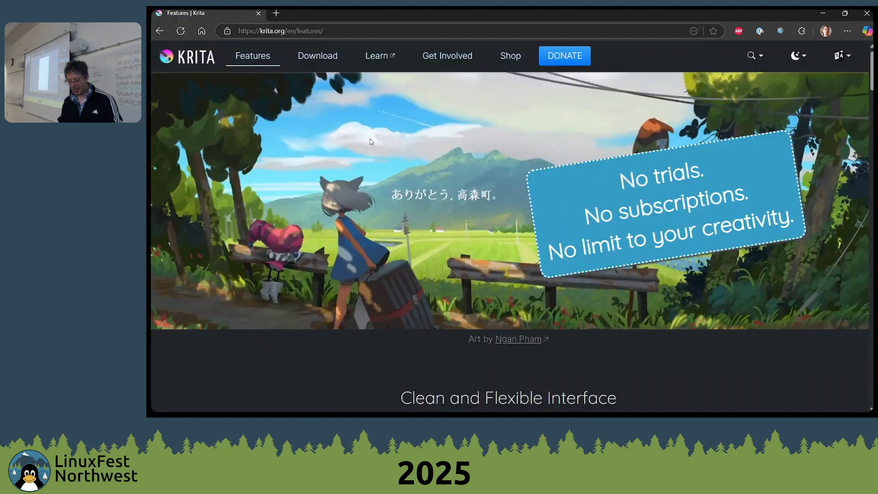
key(alt+Tab)
key(alt+Tab)
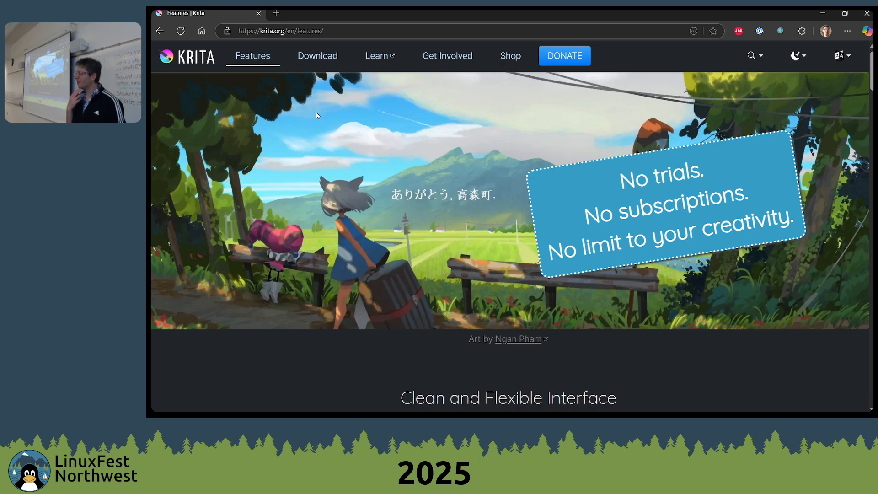
Search the web for "ipad krita" in a new browser tab and open Astropad's article on using Krita on an iPad
text(ipa)
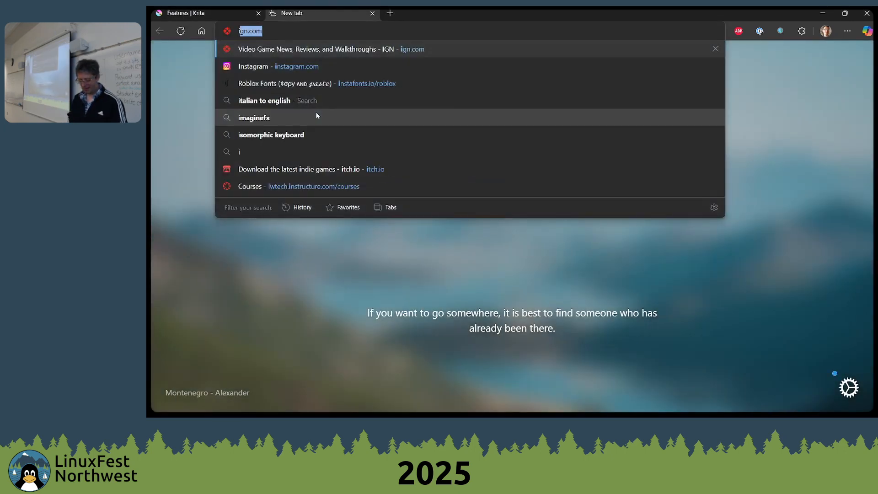
text(d krita)
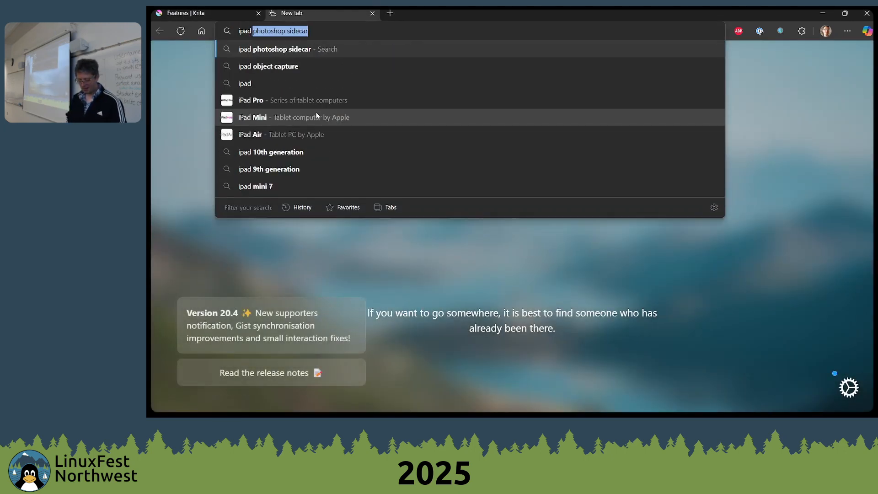
key(Return)
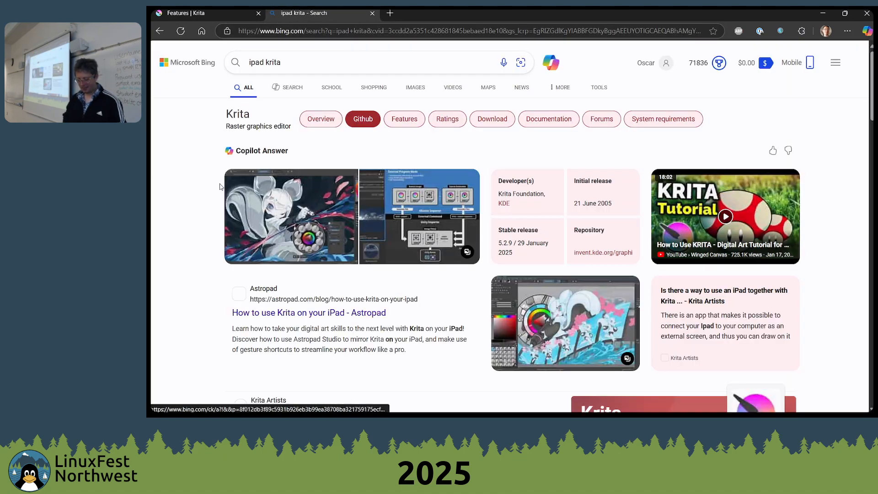
scroll(275, 206, down, 1)
click(264, 266)
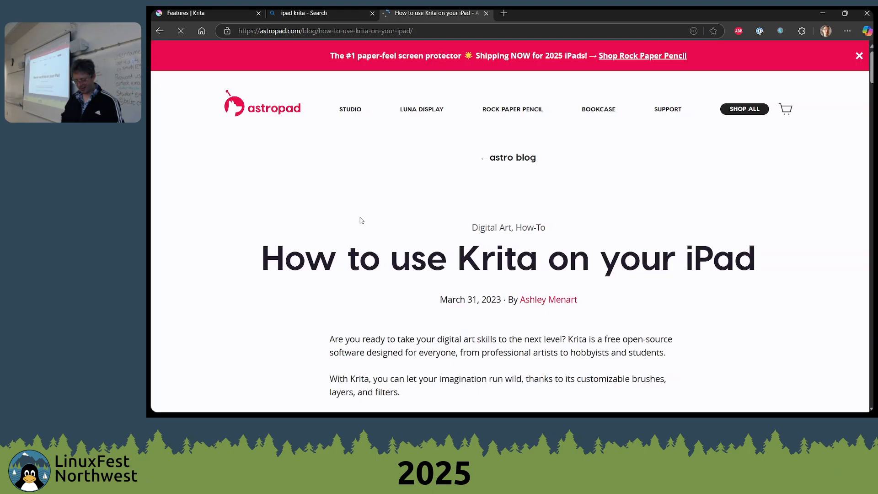
Read through the Astropad article on mirroring Krita to an iPad, dismissing the sign-up offer
scroll(370, 223, down, 4)
scroll(370, 226, down, 2)
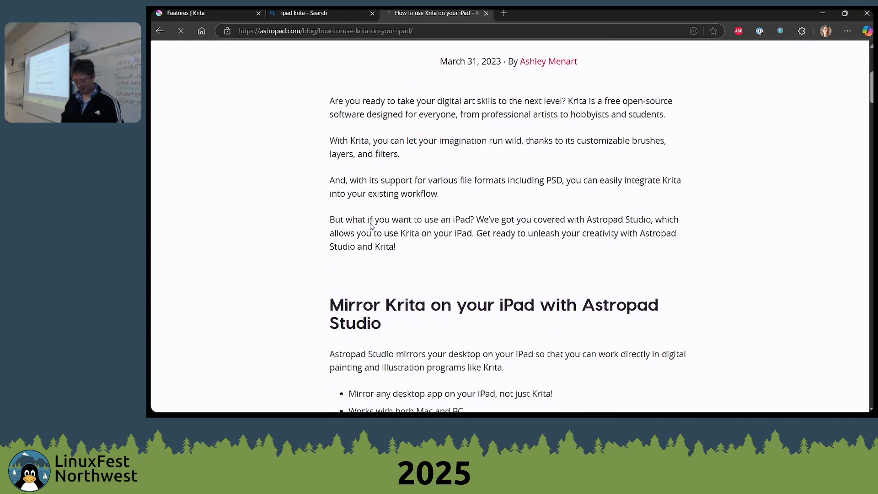
scroll(374, 185, down, 15)
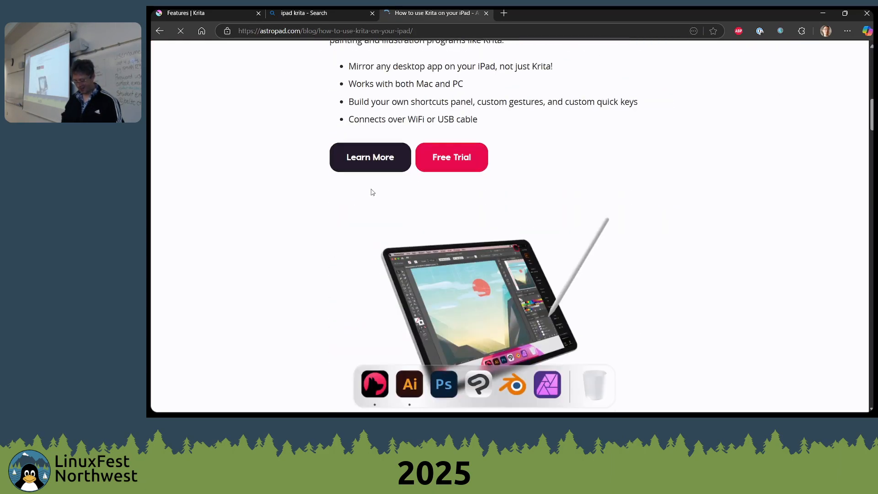
scroll(371, 194, up, 12)
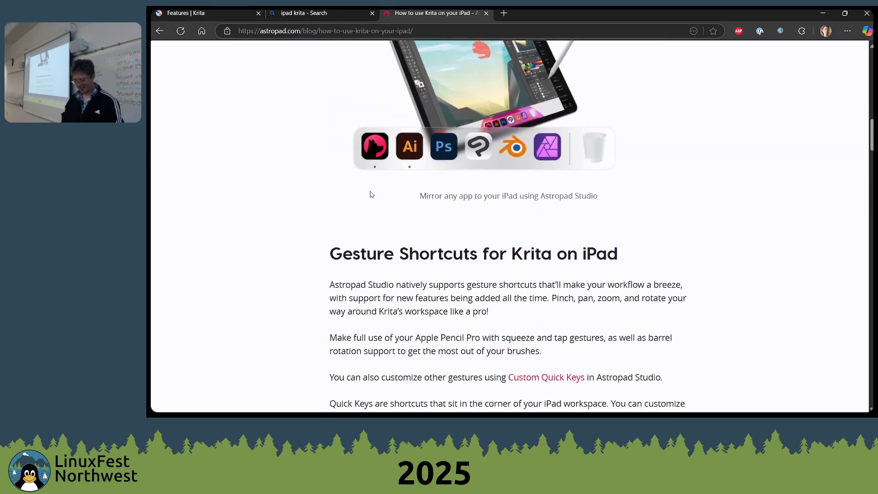
scroll(369, 196, down, 20)
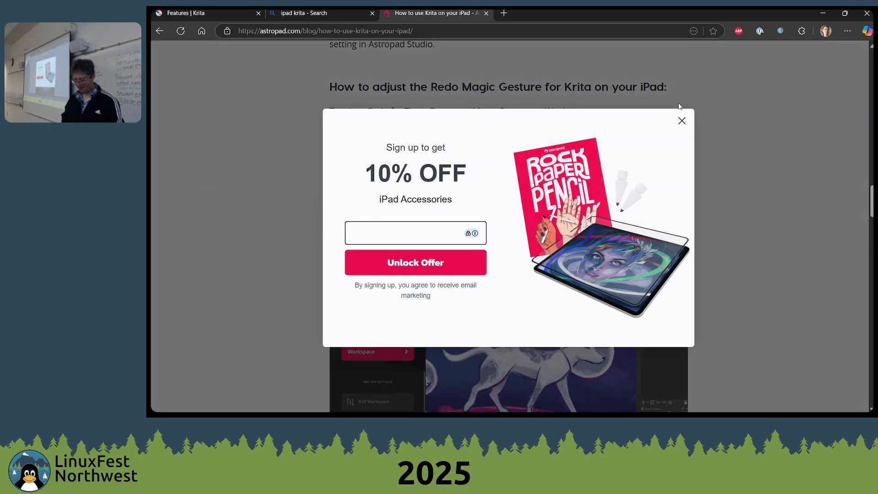
click(681, 125)
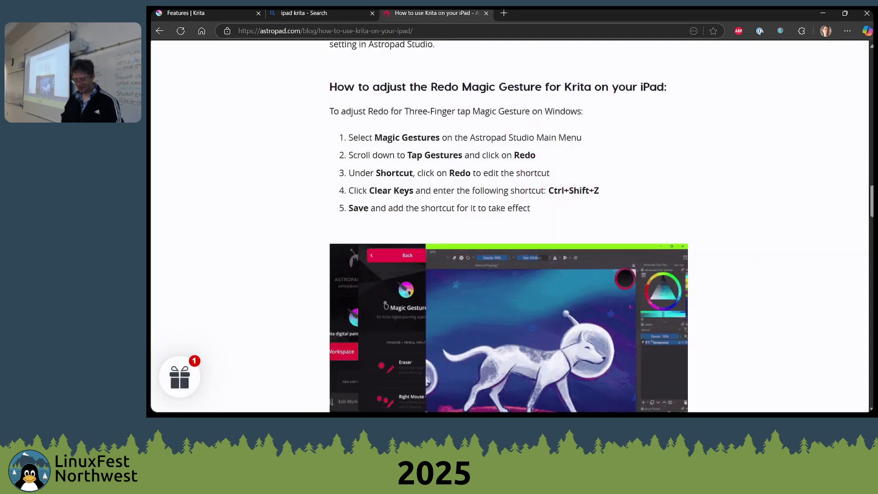
Return to the "ipad krita" search results and look through them
click(159, 30)
scroll(154, 226, down, 11)
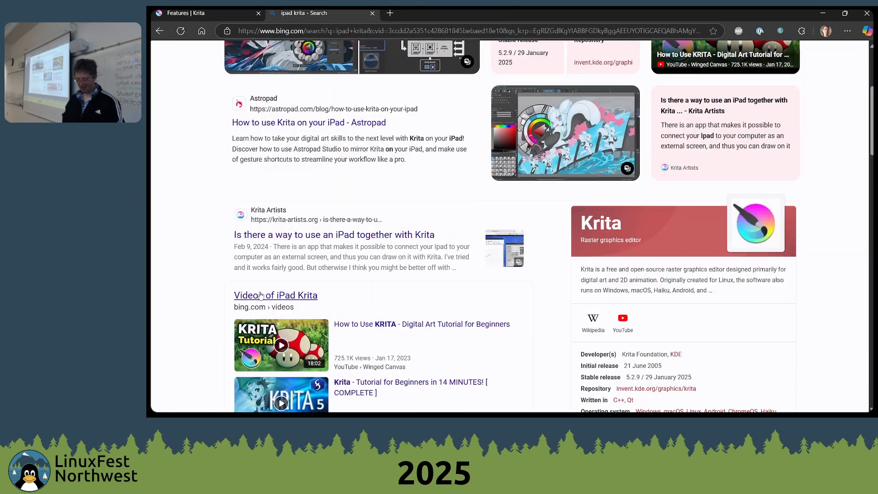
scroll(314, 268, up, 3)
scroll(314, 268, up, 10)
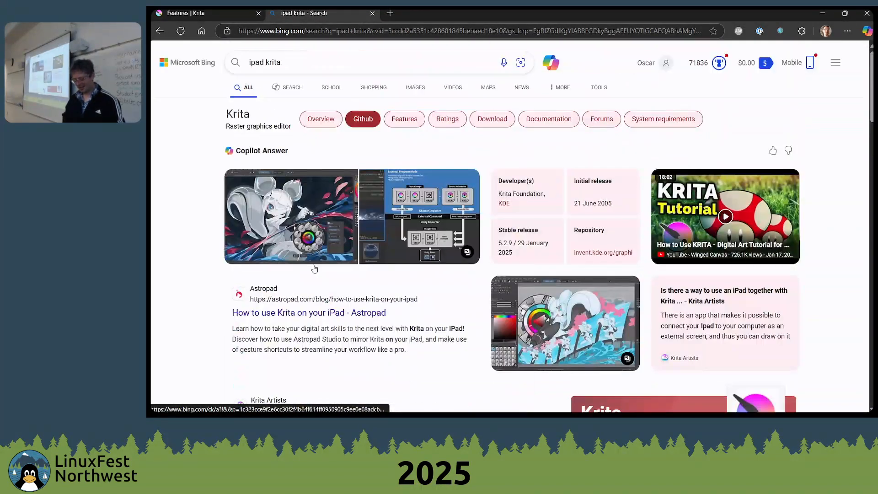
key(super)
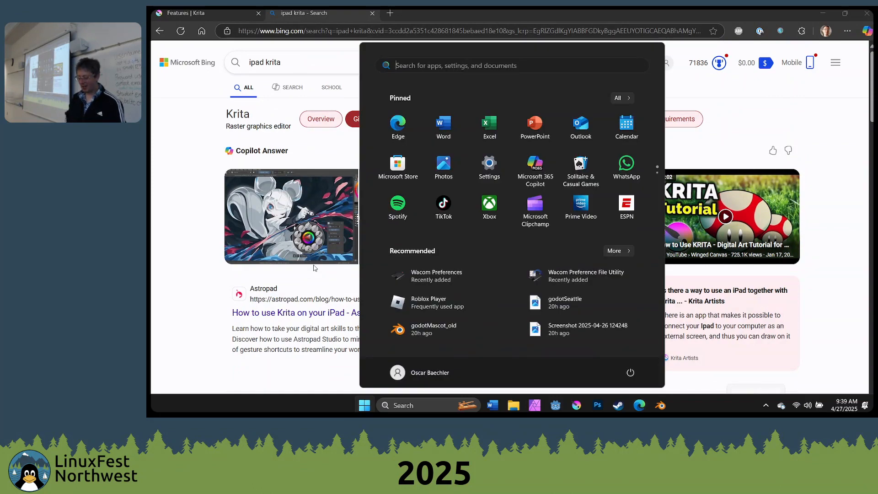
key(super)
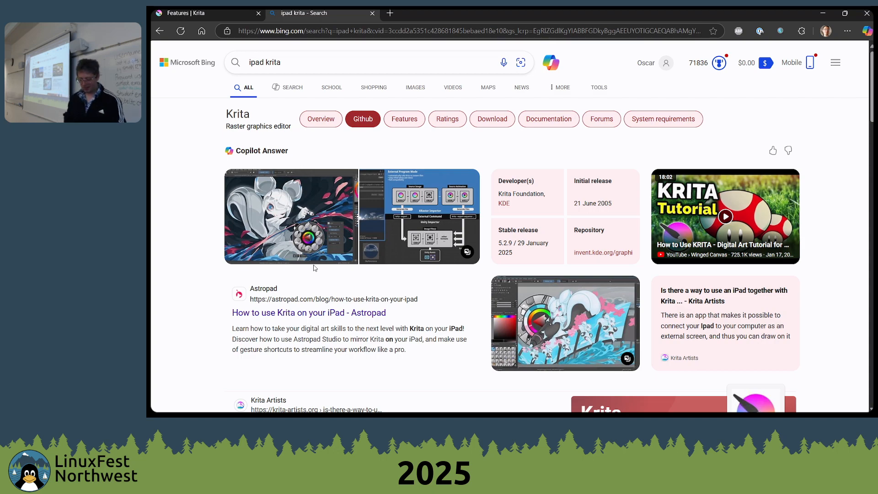
Go back to the Krita website's Features page, open the donation page and close it again
key(ctrl+shift+Tab)
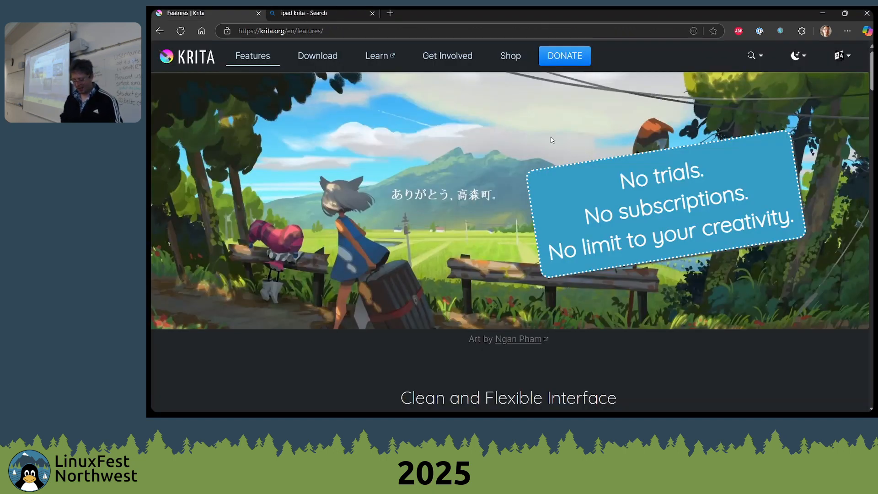
click(553, 54)
key(ctrl+w)
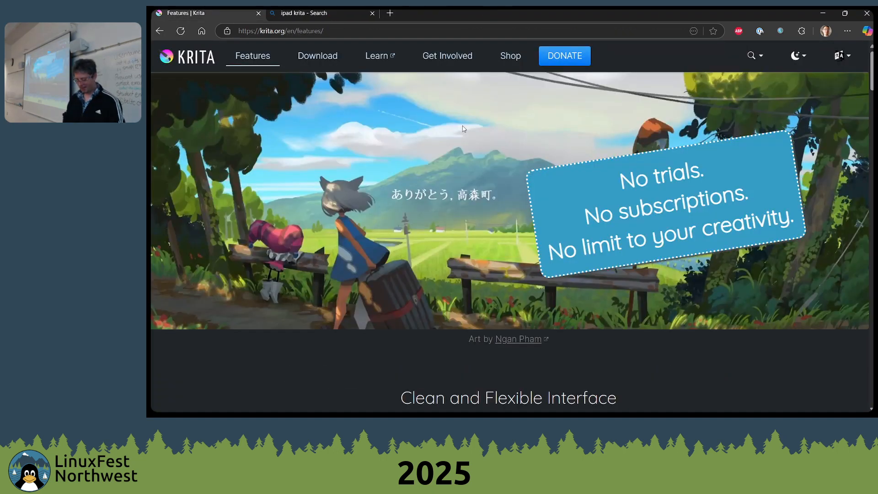
Switch to Krita and look through the list of available dockers
key(alt+Tab)
key(alt+Tab)
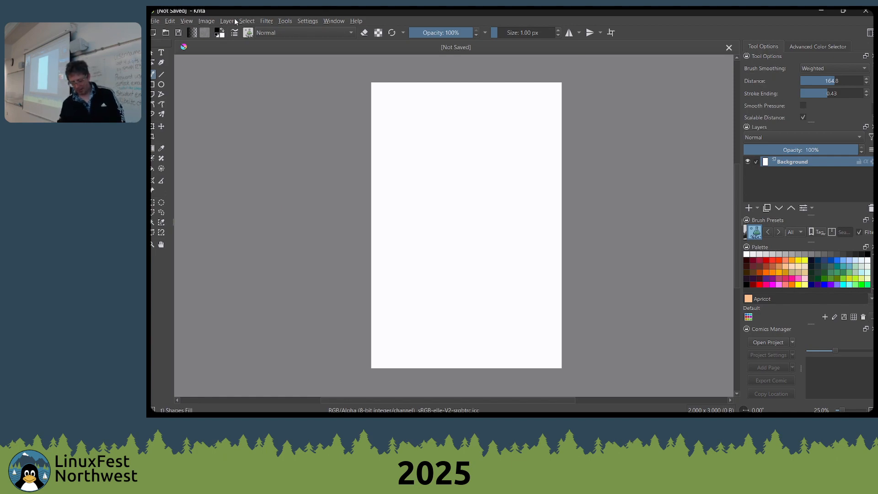
click(186, 21)
click(178, 21)
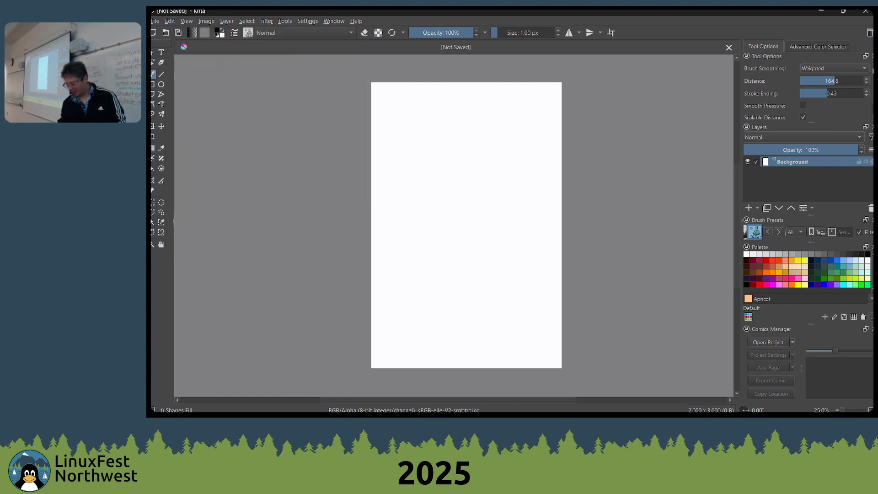
click(332, 21)
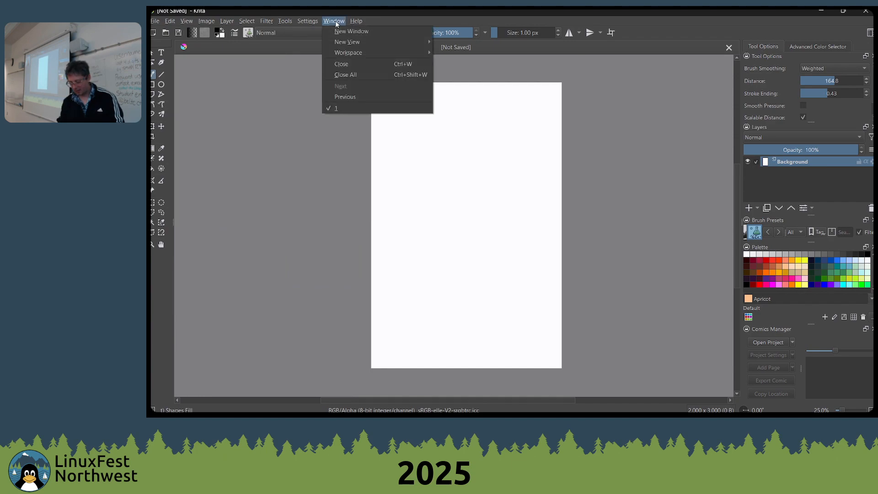
mouse_move(308, 21)
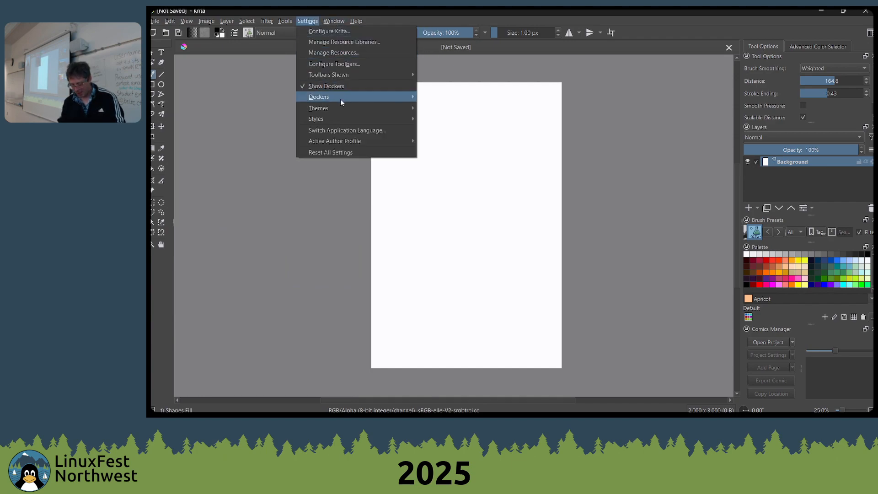
mouse_move(341, 97)
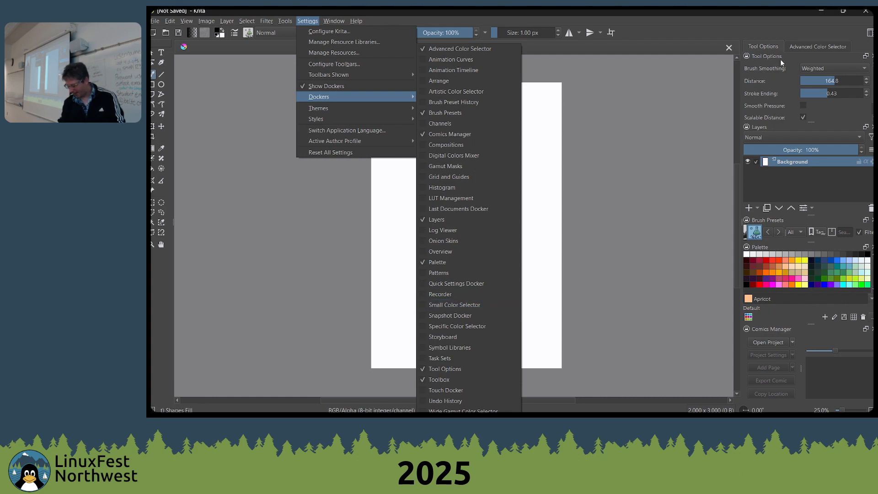
Bring the Advanced Color Selector forward and move the Palette docker into the same group as Tool Options
mouse_move(785, 128)
mouse_down()
mouse_move(794, 51)
mouse_move(800, 157)
mouse_move(797, 139)
mouse_up()
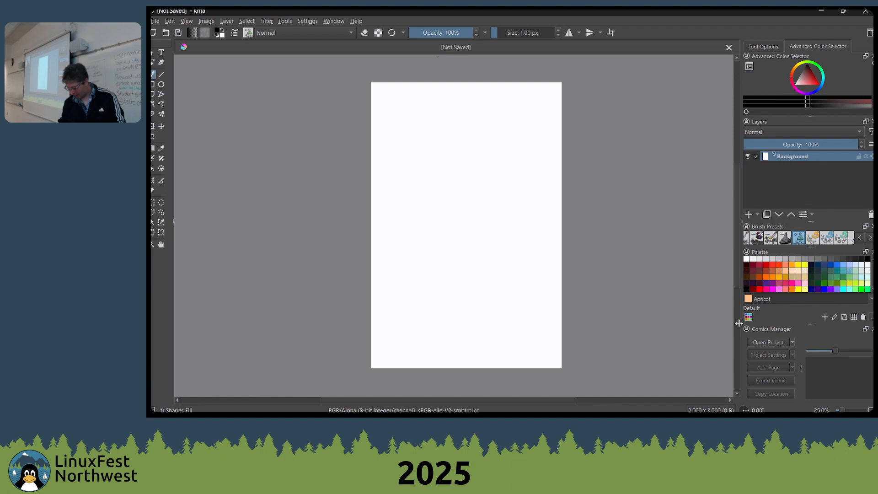
drag(818, 251, 871, 37)
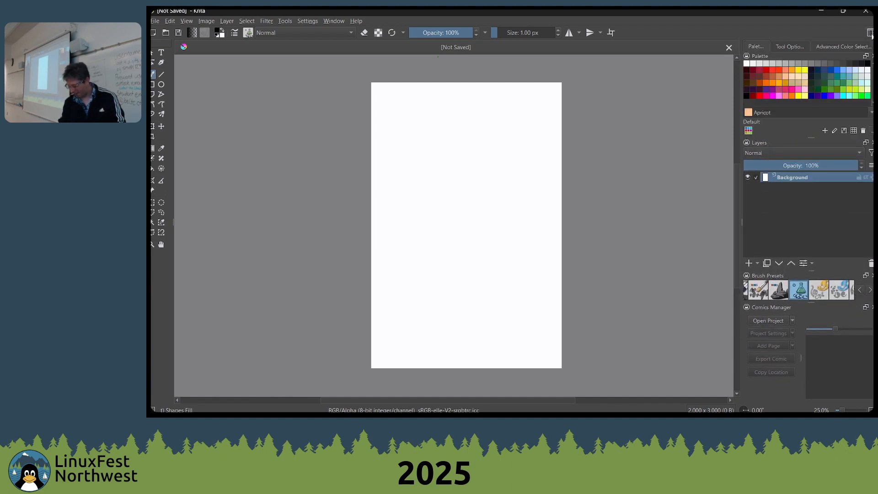
Compare the Big_Paint_2 and Big_Paint workspaces, ending on Big_Paint
click(871, 33)
scroll(809, 81, up, 1)
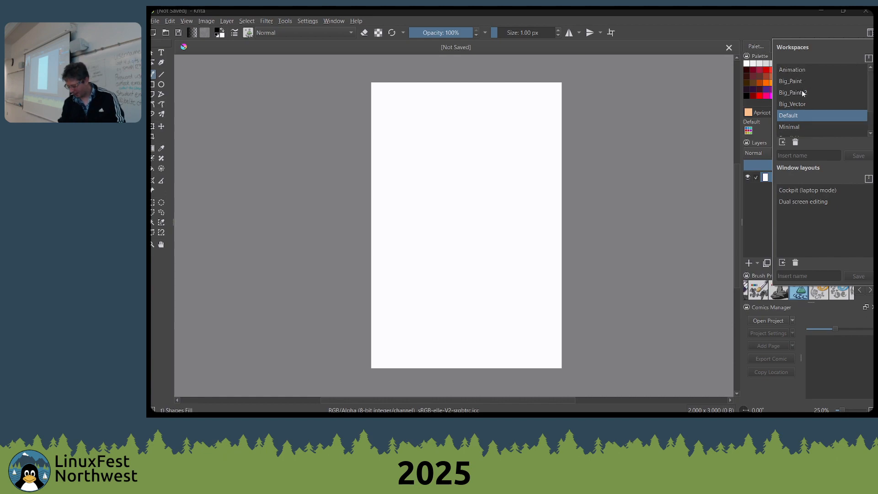
click(794, 91)
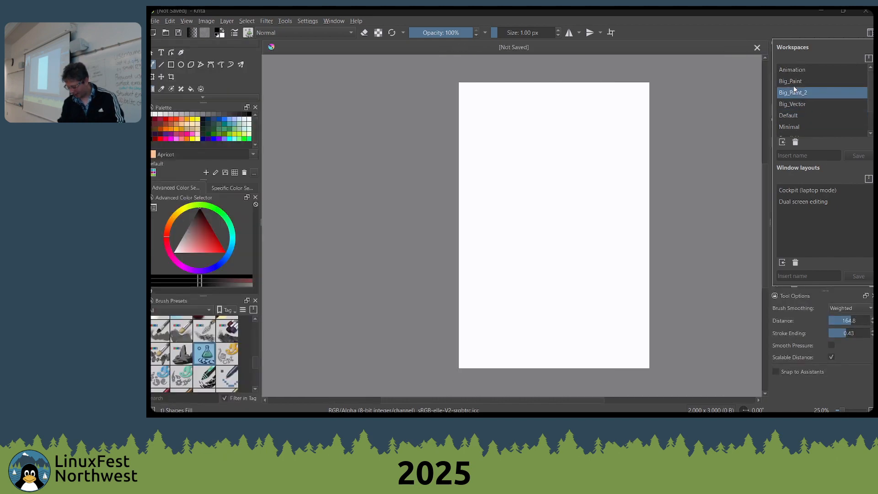
click(797, 82)
click(796, 92)
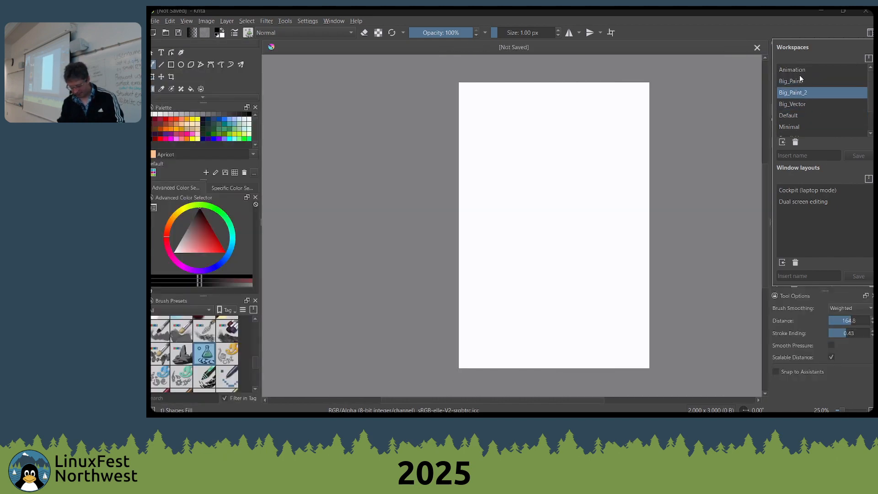
click(797, 82)
click(798, 92)
click(796, 81)
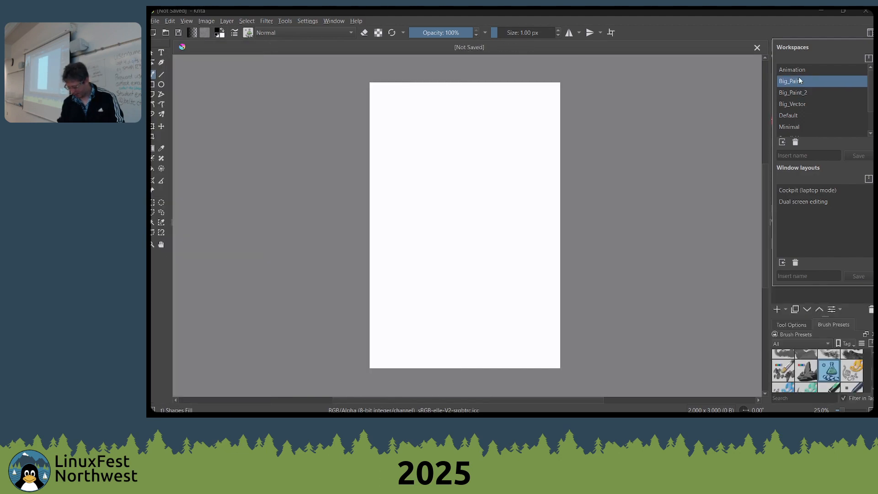
click(716, 248)
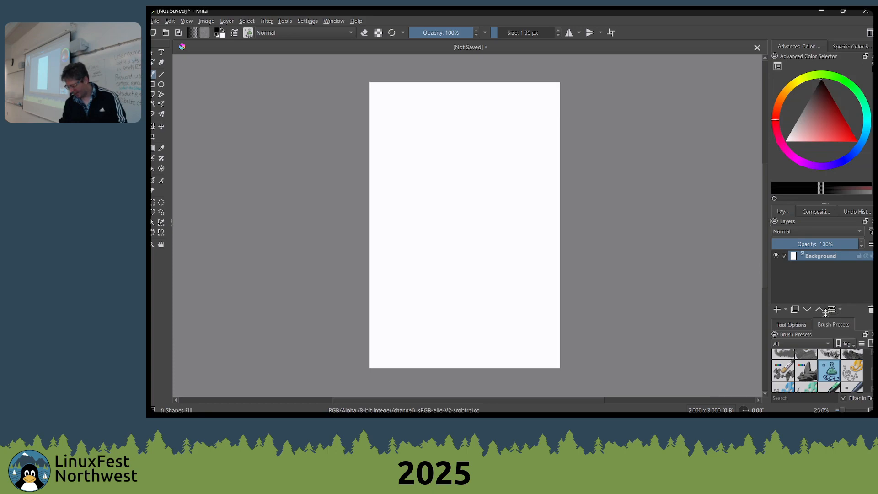
Give the Brush Presets docker more height and return to the first presets in it
mouse_move(822, 314)
mouse_down()
mouse_move(819, 225)
mouse_move(817, 274)
mouse_up()
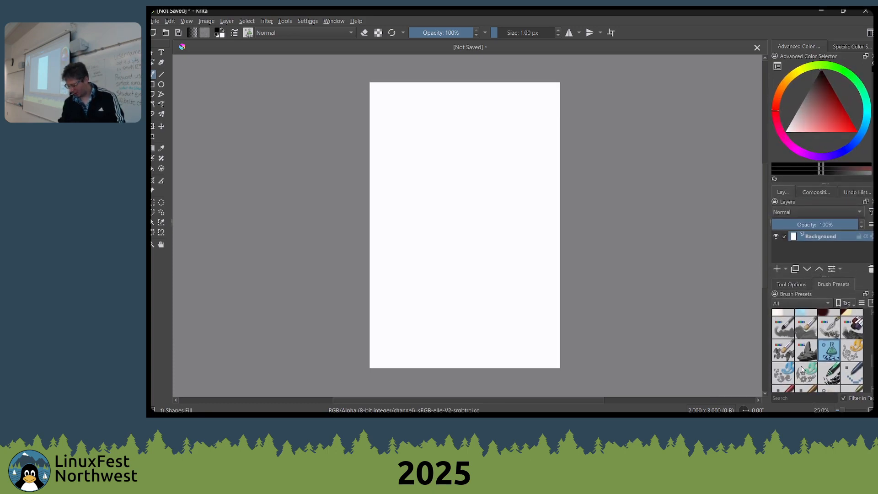
scroll(803, 362, up, 5)
scroll(801, 355, up, 3)
scroll(530, 226, up, 1)
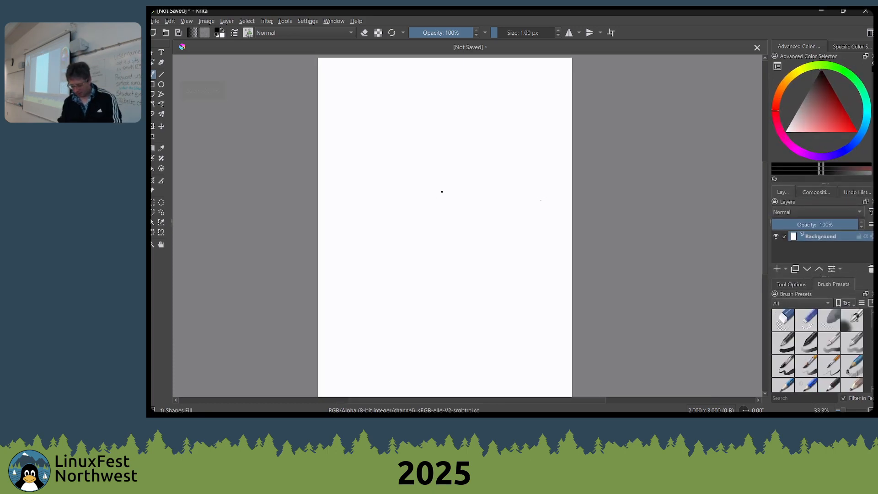
Draw a short horizontal test stroke on the upper part of the canvas and undo it
drag(441, 191, 514, 191)
key(ctrl+z)
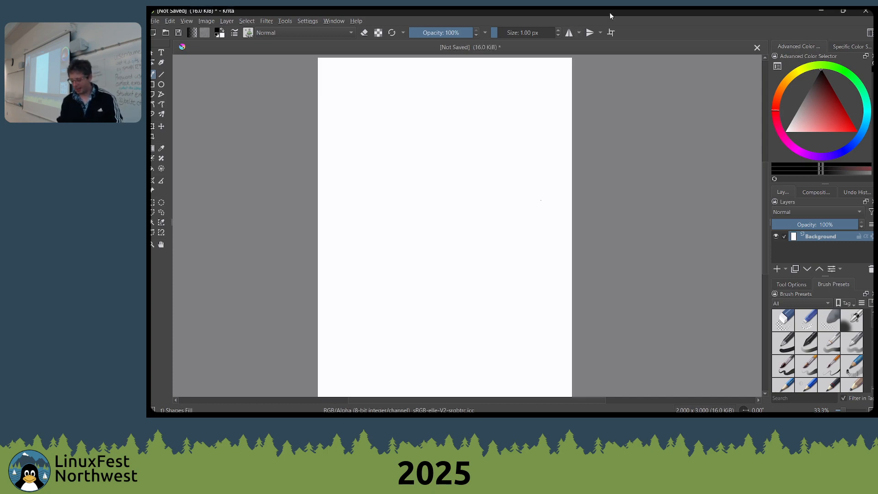
Turn on horizontal mirroring, choose a light red in the pop-up palette and paint a mirrored pair of filled shapes mid-canvas
click(569, 32)
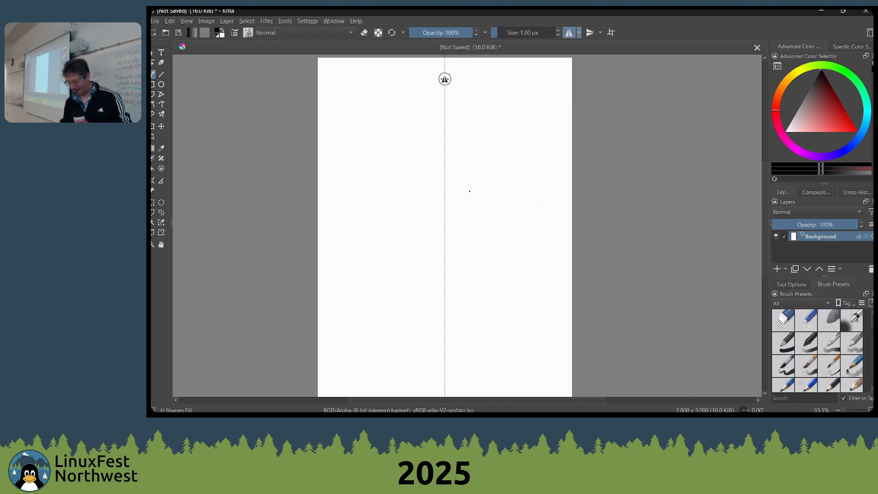
right_click(489, 179)
right_click(490, 171)
right_click(493, 161)
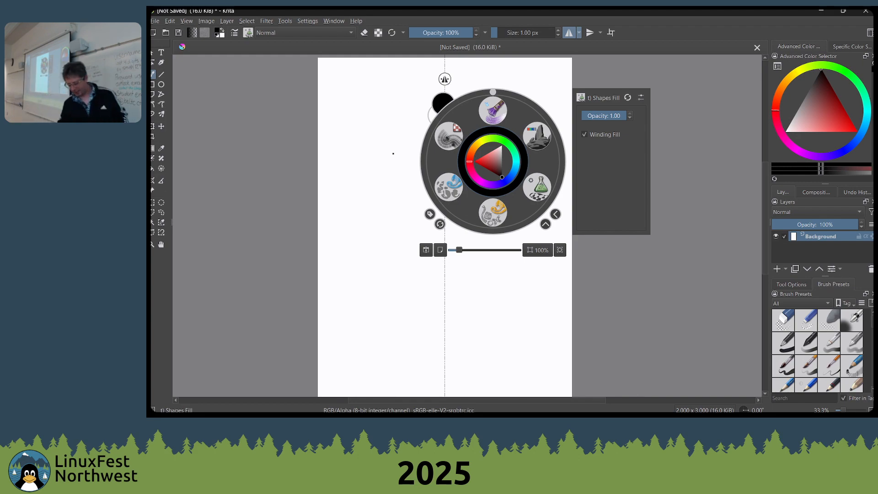
click(480, 171)
click(374, 178)
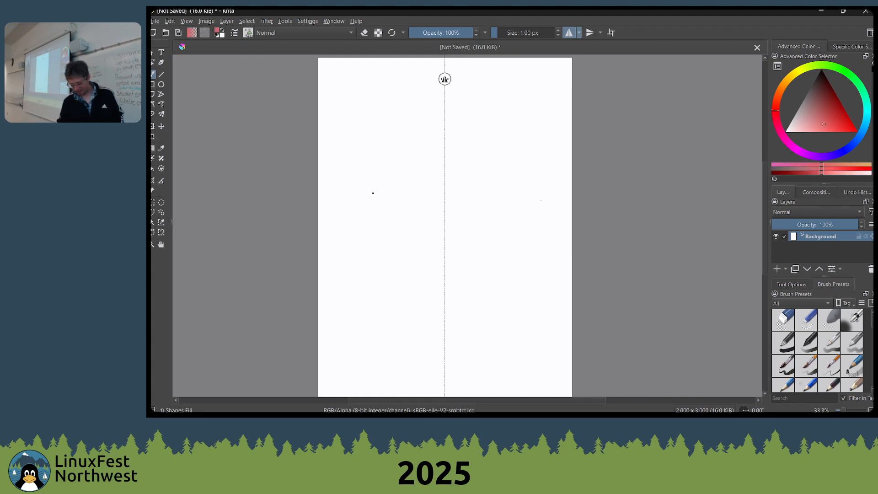
drag(375, 195, 393, 224)
Choose a light green in the pop-up palette and paint a small mirrored pair of shapes below the red ones
right_click(521, 143)
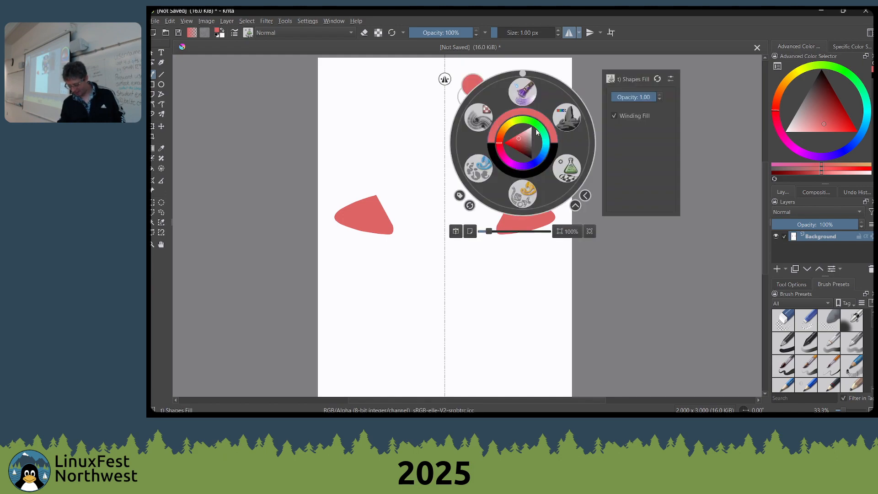
click(537, 131)
click(490, 341)
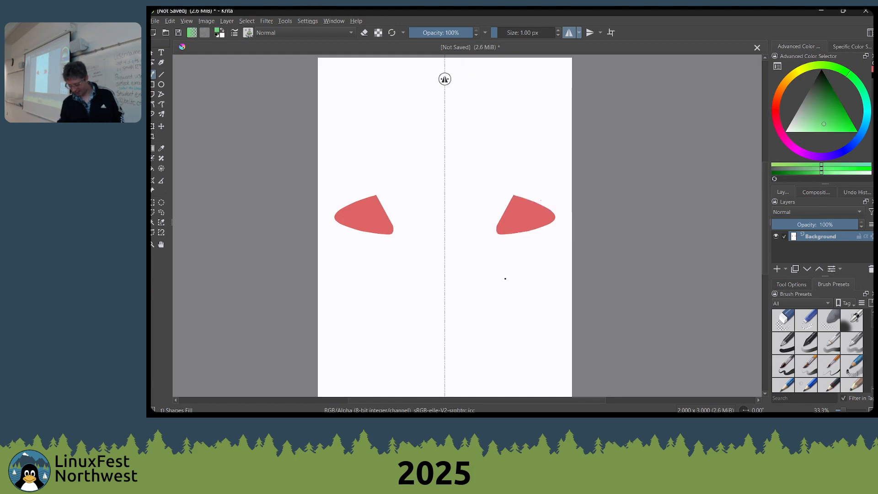
drag(505, 278, 488, 307)
Choose a dark blue in the pop-up palette and paint a wide mirrored shape above the red ones, meeting at the mirror axis
right_click(513, 142)
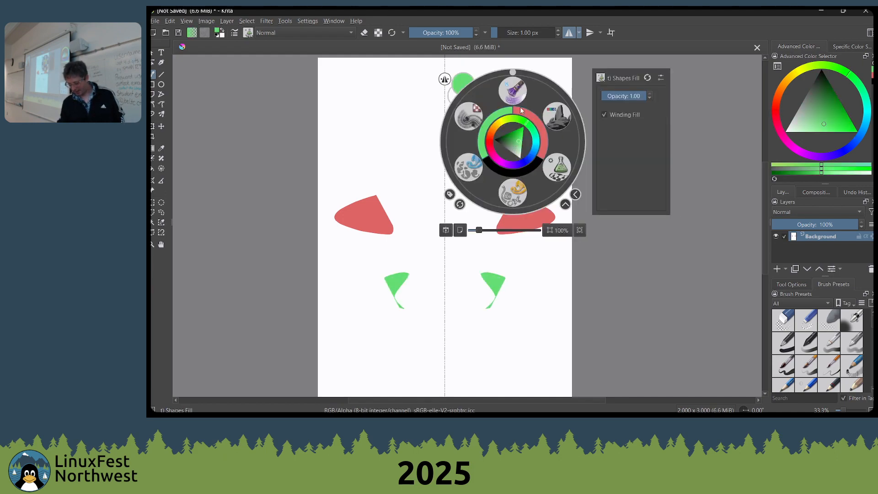
click(522, 160)
click(520, 151)
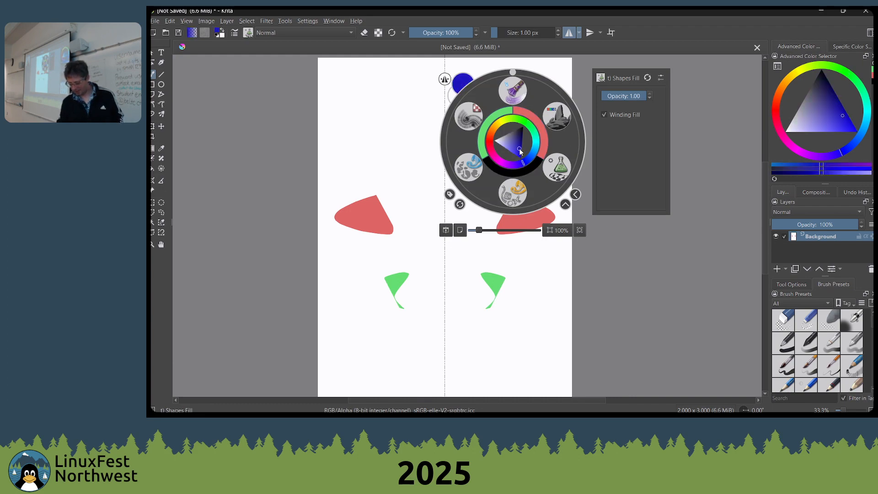
drag(520, 149, 520, 146)
click(426, 112)
mouse_move(388, 118)
mouse_down()
mouse_move(406, 145)
mouse_move(367, 173)
mouse_move(455, 174)
mouse_up()
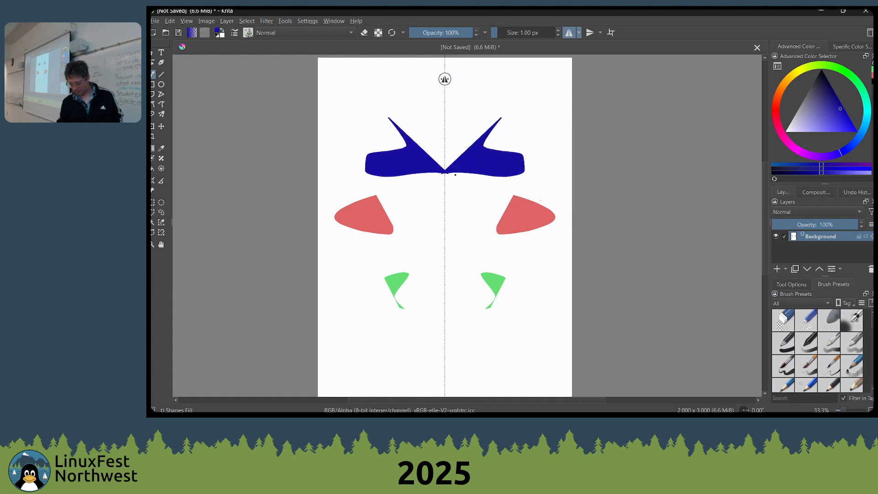
View the pop-up palette's brush presets and recent colours over the canvas, and dismiss it
right_click(407, 197)
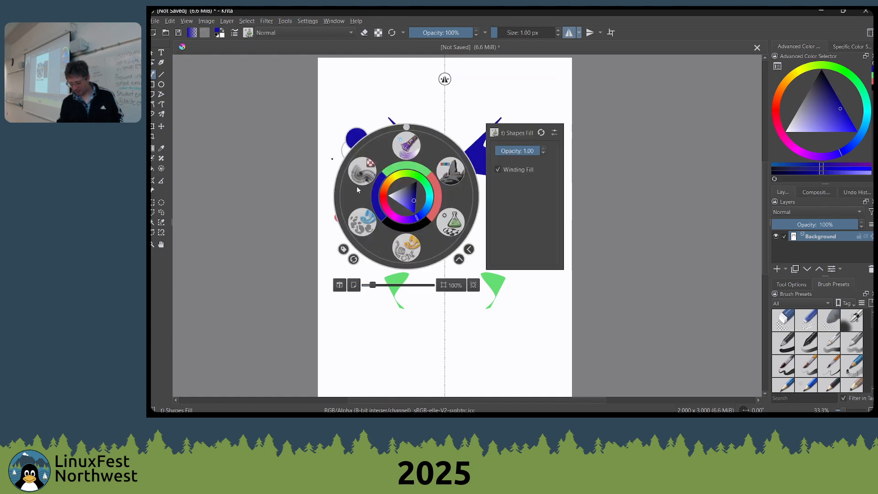
right_click(470, 187)
right_click(470, 188)
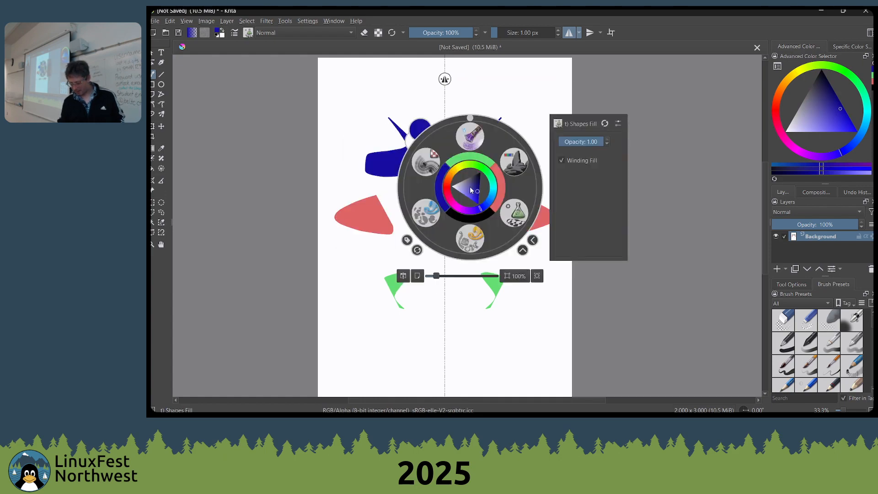
click(534, 121)
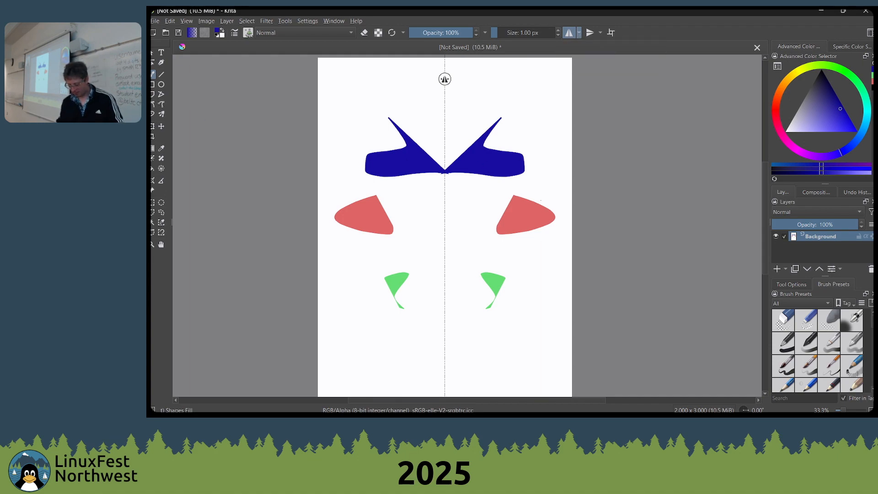
Paint a mirrored pair of dark blue shapes along the axis between the two red shapes
right_click(484, 198)
right_click(496, 186)
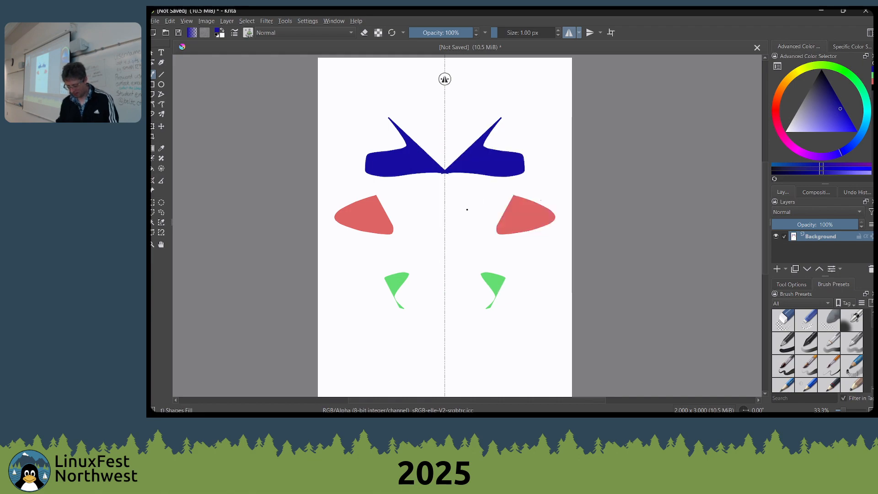
mouse_move(465, 207)
mouse_down()
mouse_move(446, 227)
mouse_move(482, 250)
mouse_up()
Select the Basic-6 Details brush preset and browse the other available presets
right_click(517, 220)
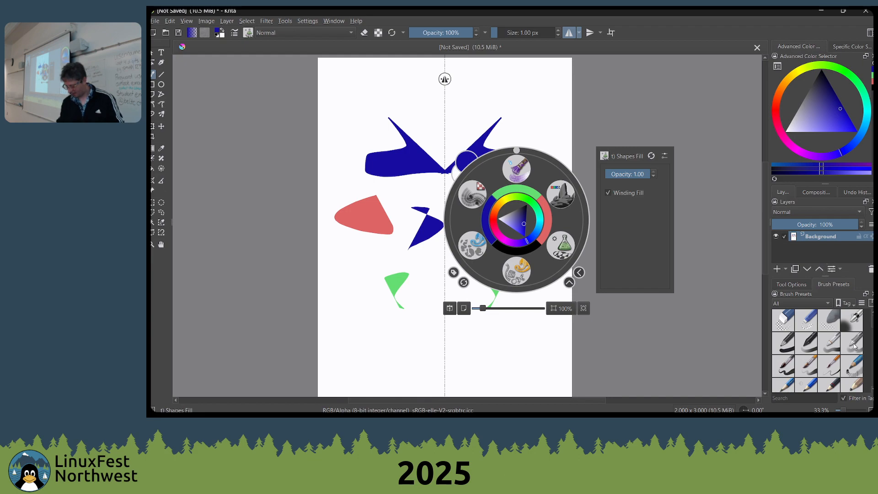
click(822, 358)
scroll(814, 341, down, 3)
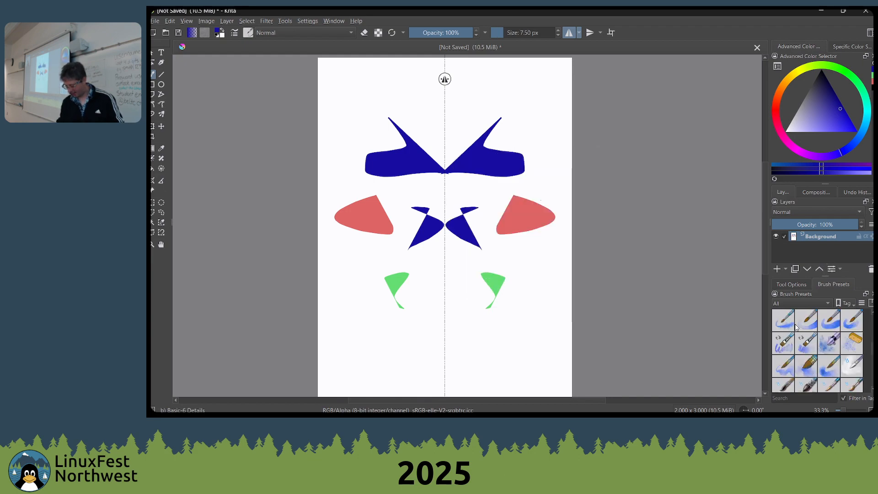
scroll(813, 336, up, 3)
scroll(809, 348, down, 3)
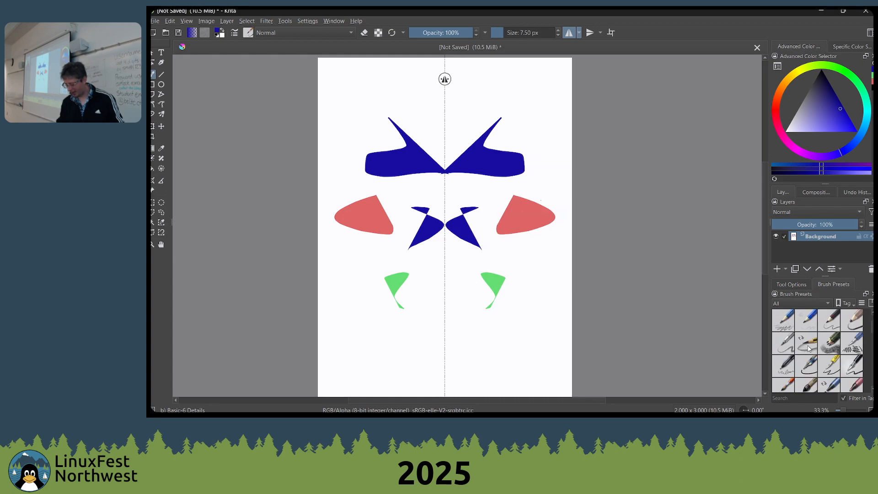
Show the brush tag list in the pop-up palette and dismiss it without choosing a tag
right_click(543, 143)
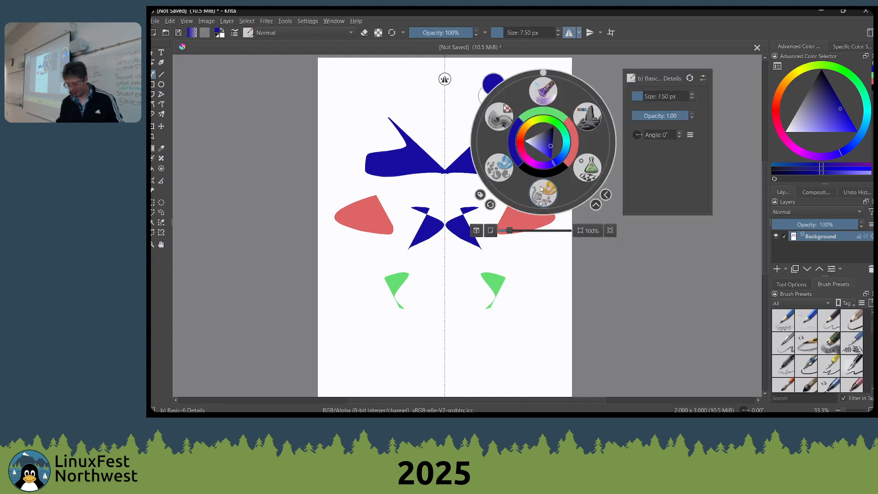
click(480, 195)
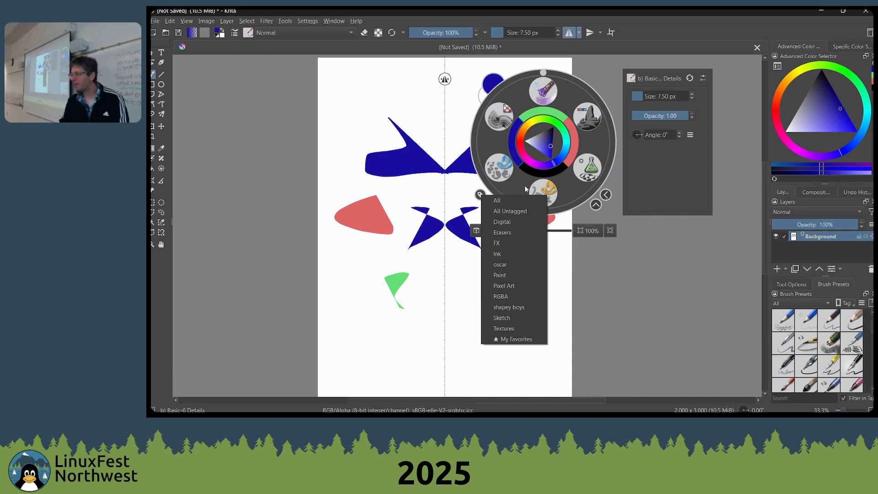
click(862, 311)
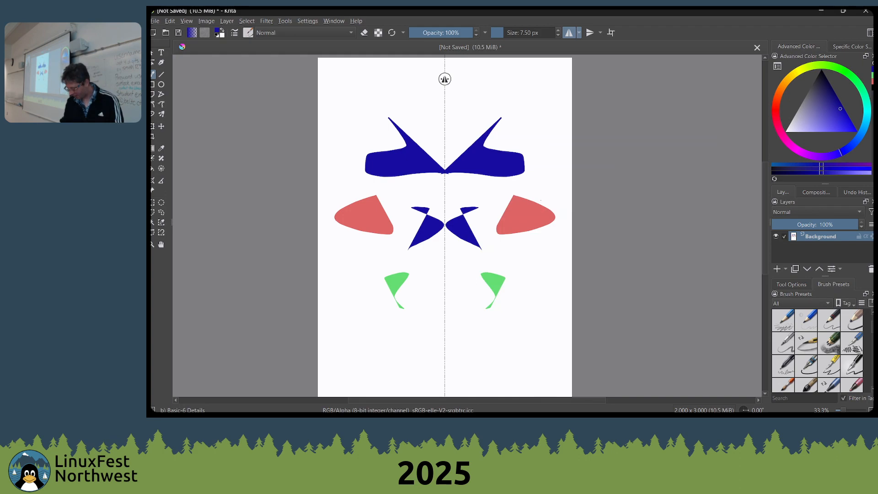
Go back to the first brush presets and enlarge their docker by shrinking the Layers area above it
scroll(817, 332, up, 5)
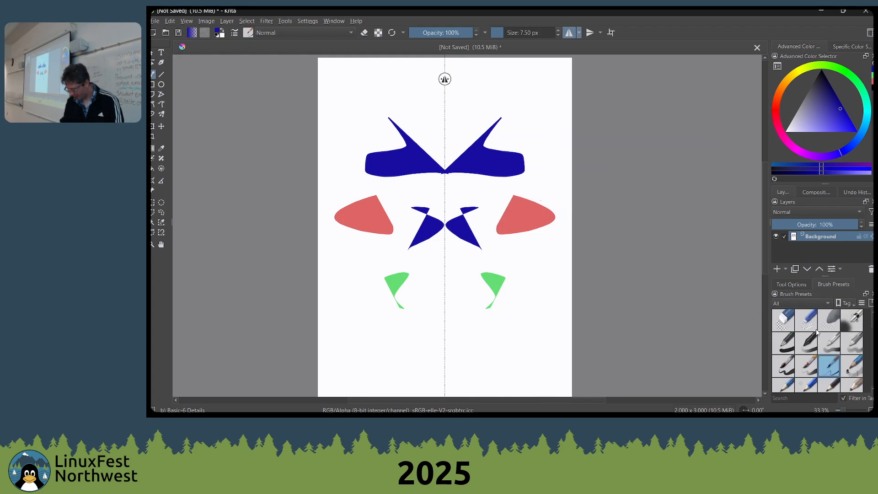
drag(827, 276, 827, 232)
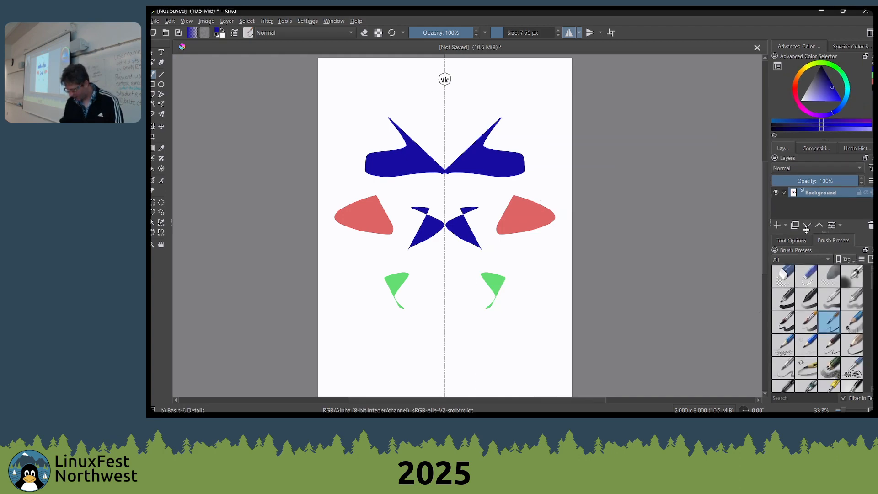
Search the brush presets for "sha" and select the Shapes Fill preset
scroll(819, 309, down, 5)
scroll(814, 301, up, 5)
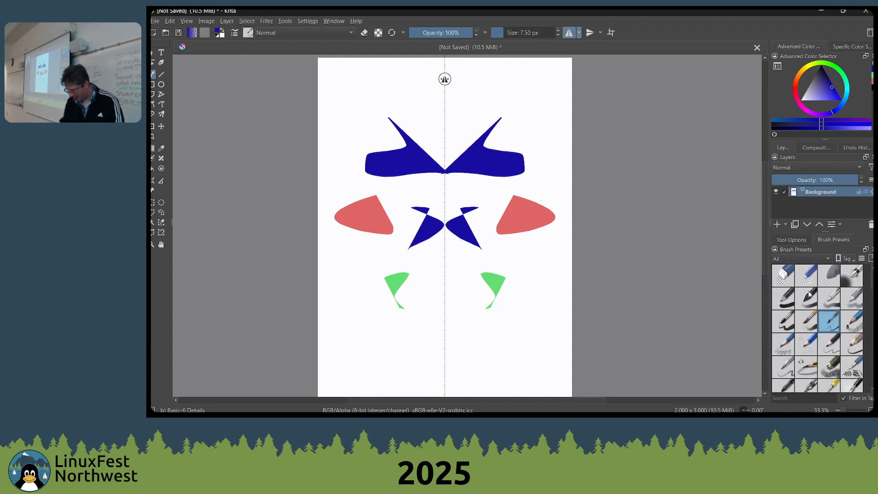
click(791, 398)
text(sha)
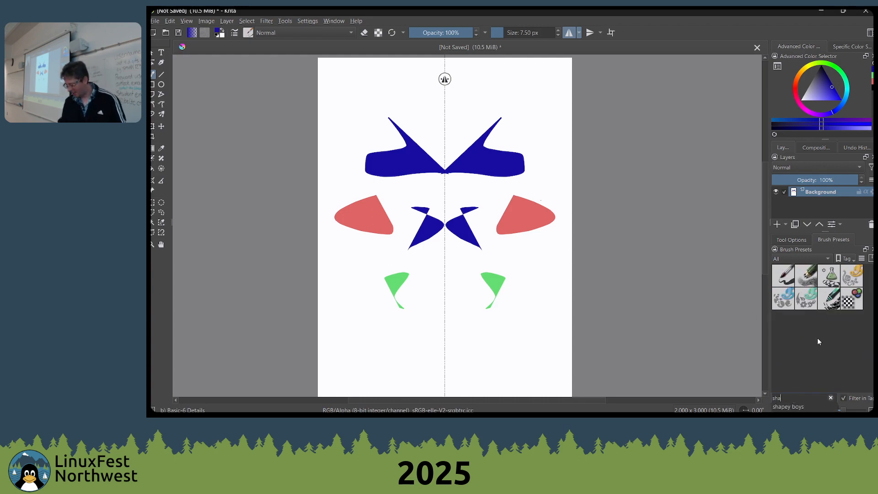
click(834, 277)
Assign the Shapes Fill preset to a new tag named lfnw
right_click(834, 277)
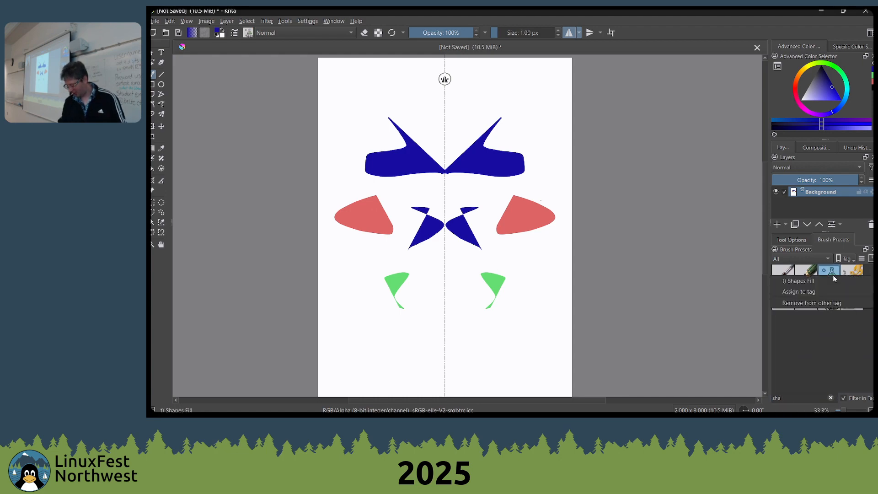
mouse_move(823, 291)
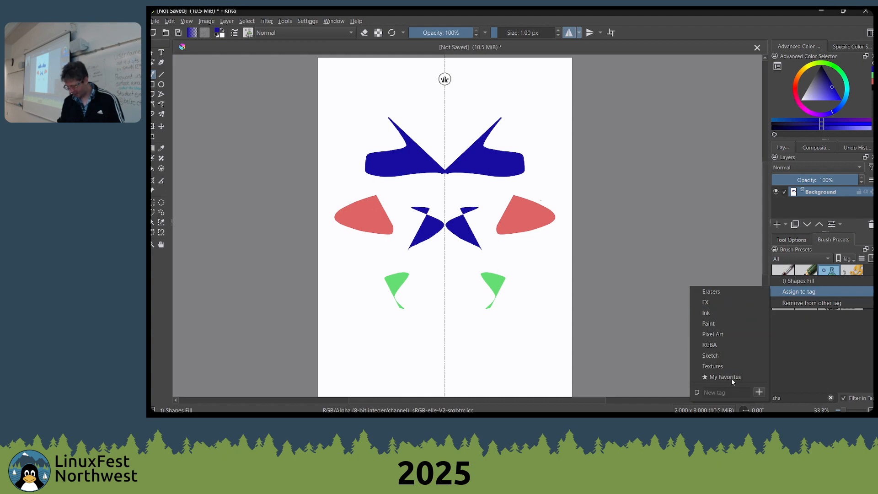
click(730, 392)
text(lfnw)
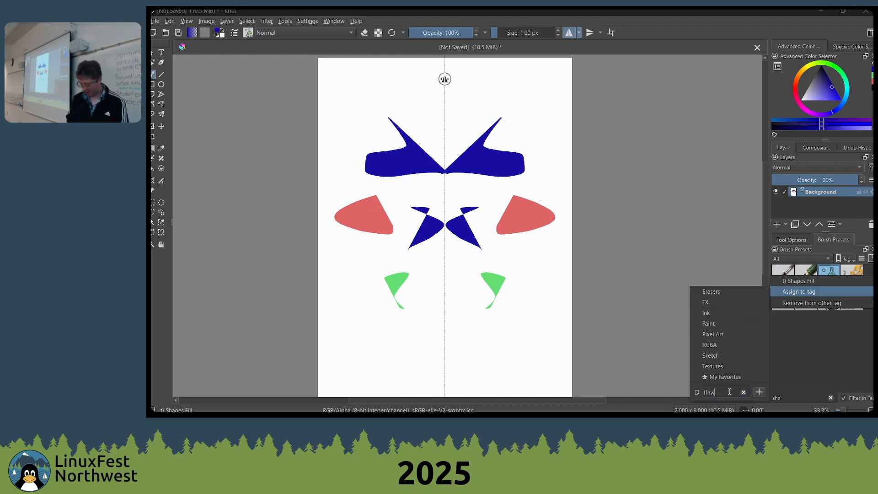
key(Return)
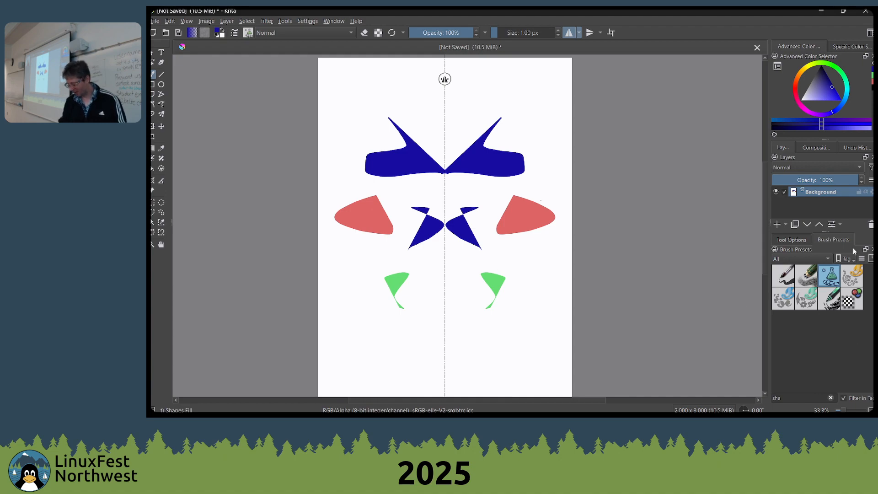
Filter the pop-up palette to the lfnw tag and paint large mirrored dark blue shapes over the red ones
right_click(515, 195)
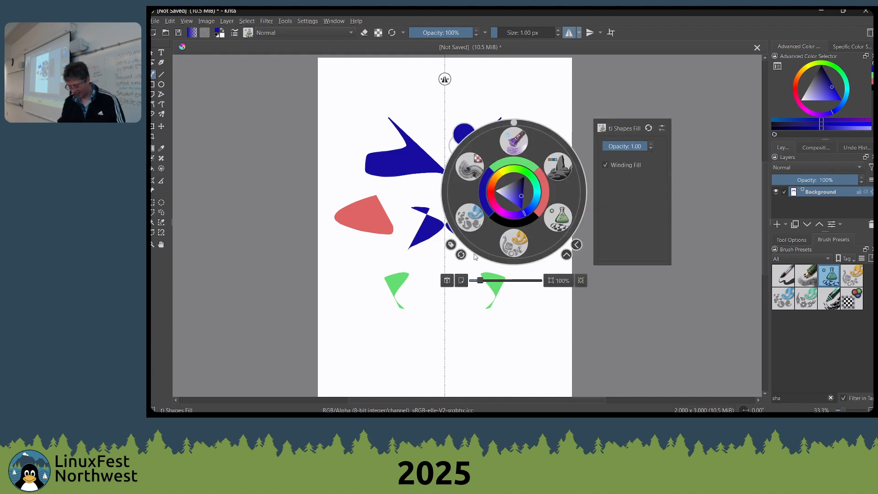
click(452, 245)
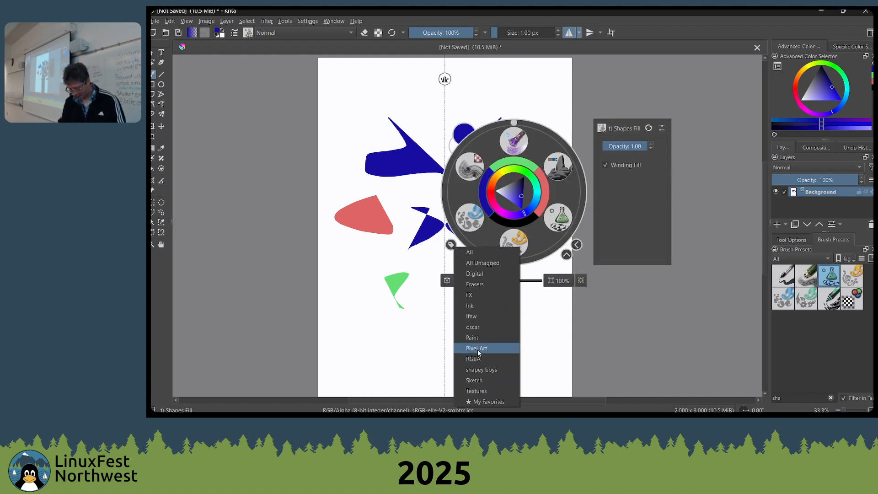
click(471, 316)
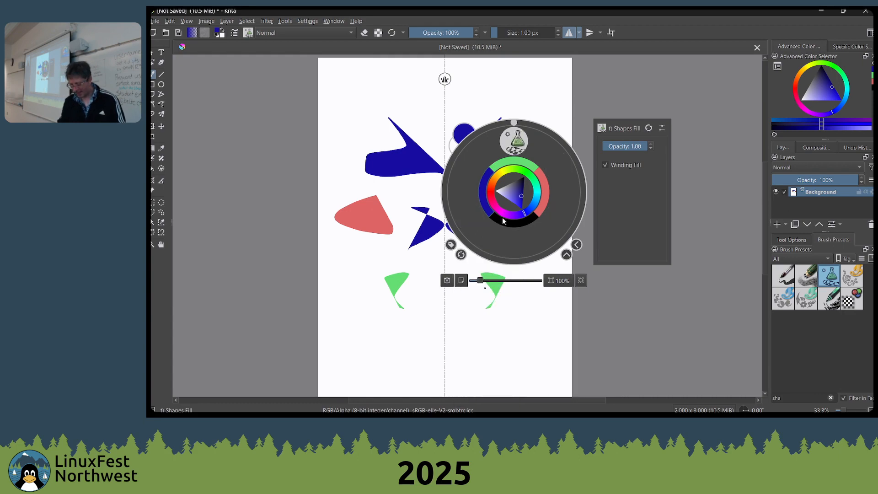
click(441, 147)
mouse_move(478, 200)
mouse_down()
mouse_move(502, 200)
mouse_move(563, 303)
mouse_move(557, 241)
mouse_move(501, 253)
mouse_move(545, 238)
mouse_up()
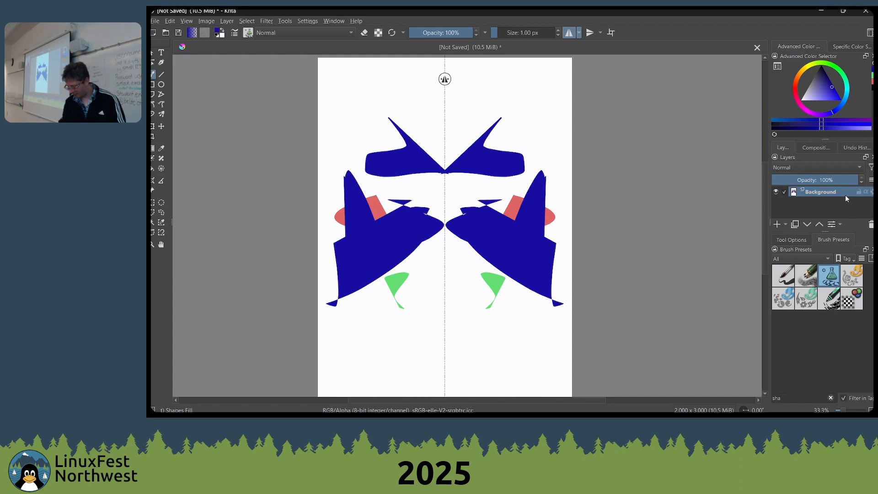
Clear the preset search, select the RGBA 06 Rock brush and filter the presets to the RGBA tag
click(793, 237)
click(830, 240)
click(831, 398)
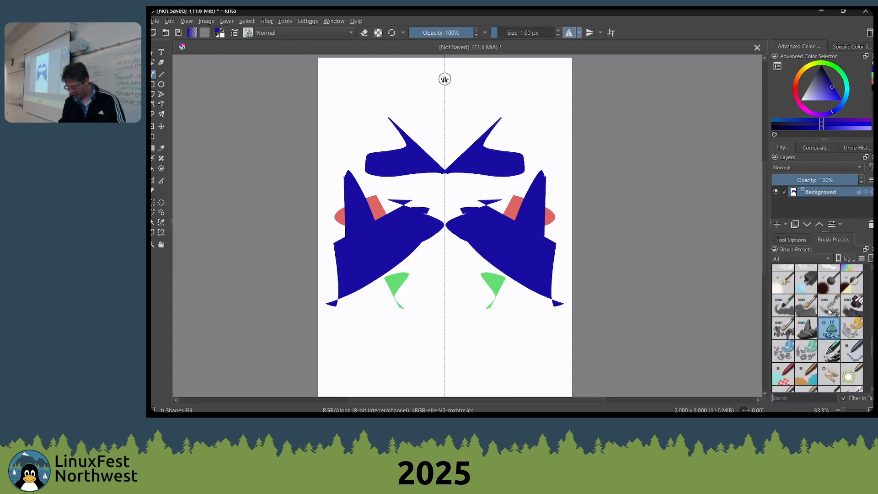
click(812, 331)
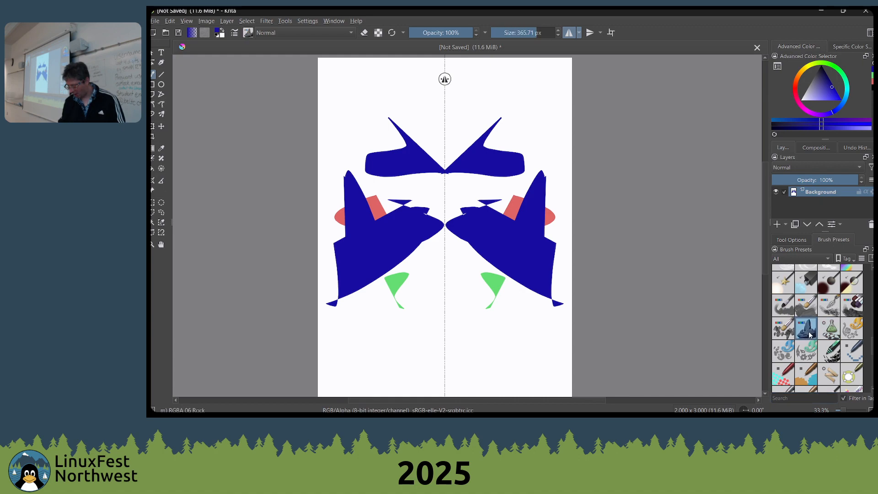
click(818, 260)
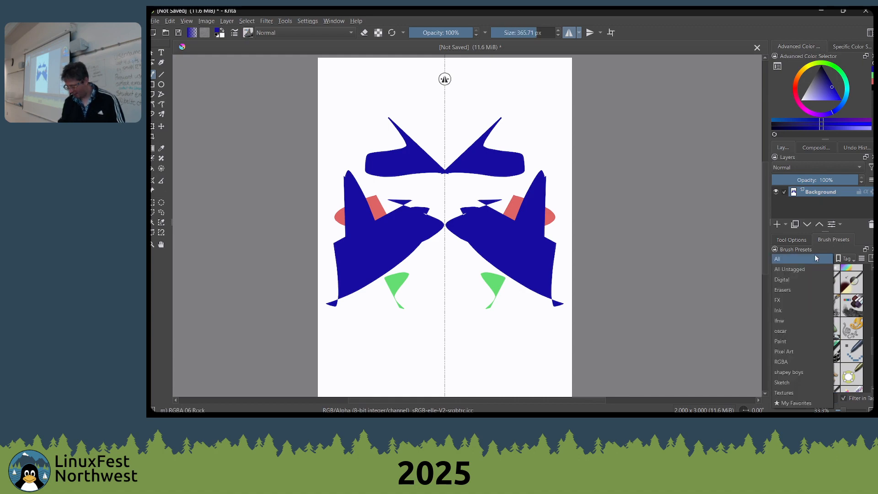
click(809, 361)
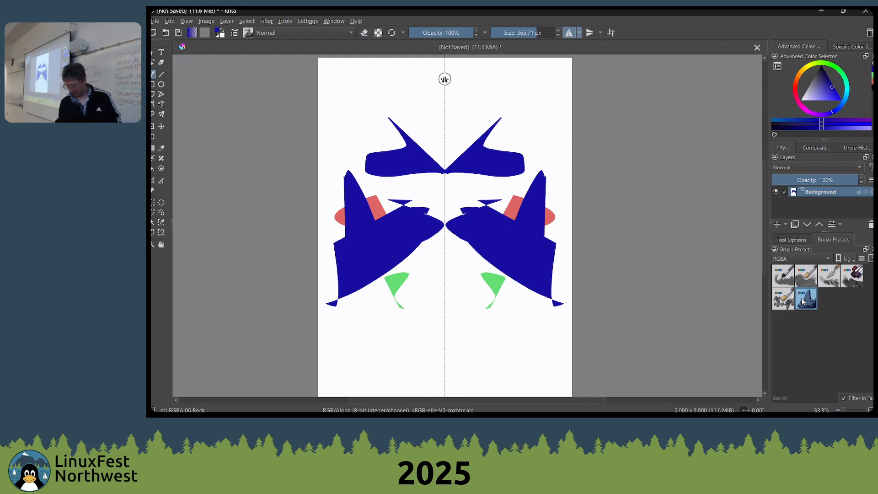
Paint thick mirrored dark blue rock strokes across the upper shapes and down toward the green ones
mouse_move(471, 141)
mouse_down()
mouse_move(462, 256)
mouse_move(484, 282)
mouse_up()
right_click(482, 275)
click(344, 244)
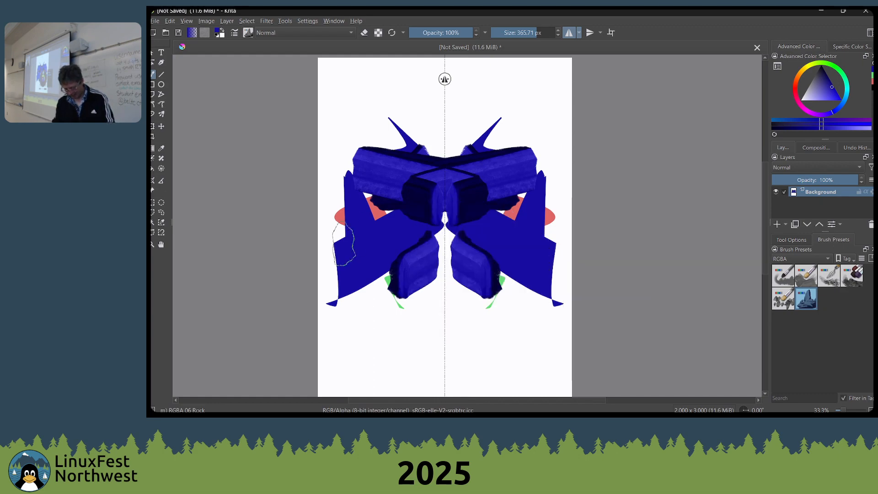
Lighten the painting colour to pale blue and cover the middle and lower canvas with mirrored rock strokes
key(l)
key(l)
key(l)
mouse_move(381, 318)
mouse_down()
mouse_move(404, 301)
mouse_move(431, 320)
mouse_move(422, 359)
mouse_move(460, 318)
mouse_move(493, 317)
mouse_move(498, 329)
mouse_move(524, 316)
mouse_move(520, 306)
mouse_move(506, 329)
mouse_move(493, 313)
mouse_move(500, 298)
mouse_move(474, 292)
mouse_move(496, 276)
mouse_move(499, 255)
mouse_move(494, 271)
mouse_move(521, 250)
mouse_move(508, 229)
mouse_move(515, 245)
mouse_move(534, 244)
mouse_move(517, 265)
mouse_move(541, 253)
mouse_move(536, 265)
mouse_move(572, 269)
mouse_move(560, 276)
mouse_move(536, 264)
mouse_move(511, 285)
mouse_move(472, 293)
mouse_move(447, 272)
mouse_move(455, 237)
mouse_move(512, 224)
mouse_move(479, 227)
mouse_move(572, 224)
mouse_move(511, 219)
mouse_move(540, 221)
mouse_move(436, 280)
mouse_move(405, 215)
mouse_move(367, 260)
mouse_move(377, 294)
mouse_move(396, 315)
mouse_move(442, 298)
mouse_move(444, 273)
mouse_move(429, 263)
mouse_move(469, 259)
mouse_move(456, 255)
mouse_move(492, 241)
mouse_move(472, 230)
mouse_move(494, 232)
mouse_move(465, 229)
mouse_move(497, 239)
mouse_move(449, 214)
mouse_move(478, 223)
mouse_move(499, 247)
mouse_move(465, 215)
mouse_move(505, 218)
mouse_move(517, 233)
mouse_up()
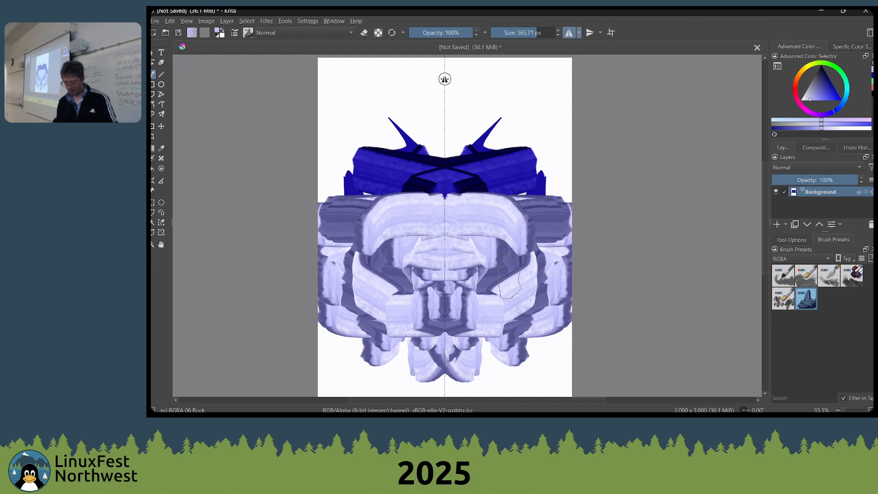
Reduce the rock brush to 188 px and paint smaller mirrored facial details and lower shapes in pale blue
mouse_move(508, 275)
mouse_down()
mouse_move(462, 256)
mouse_move(485, 278)
mouse_move(453, 248)
mouse_up()
key(bracketleft)
key(bracketleft)
key(bracketleft)
key(bracketleft)
key(bracketleft)
key(bracketleft)
key(bracketleft)
key(bracketleft)
key(bracketleft)
key(bracketleft)
mouse_move(451, 321)
mouse_down()
mouse_move(461, 331)
mouse_move(444, 350)
mouse_move(488, 259)
mouse_move(486, 269)
mouse_up()
mouse_move(499, 303)
mouse_down()
mouse_move(502, 285)
mouse_move(472, 282)
mouse_move(493, 292)
mouse_move(479, 283)
mouse_move(487, 288)
mouse_move(471, 300)
mouse_move(516, 301)
mouse_move(522, 289)
mouse_move(522, 304)
mouse_move(501, 300)
mouse_move(500, 325)
mouse_move(534, 308)
mouse_move(519, 317)
mouse_up()
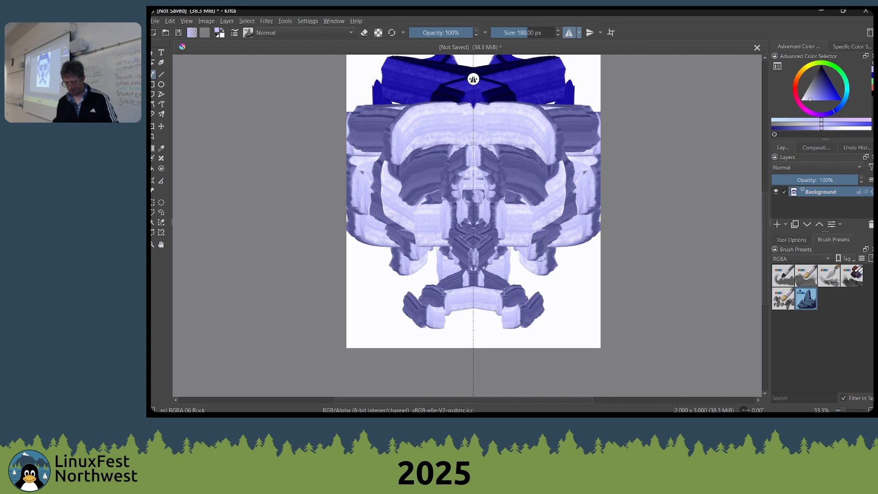
mouse_move(542, 224)
mouse_down()
mouse_move(513, 278)
mouse_move(530, 281)
mouse_move(527, 295)
mouse_move(492, 343)
mouse_move(501, 329)
mouse_move(473, 321)
mouse_move(502, 315)
mouse_move(461, 318)
mouse_move(471, 332)
mouse_move(467, 346)
mouse_move(489, 327)
mouse_move(460, 323)
mouse_move(473, 352)
mouse_move(499, 331)
mouse_move(469, 324)
mouse_move(432, 337)
mouse_move(423, 359)
mouse_move(513, 353)
mouse_move(466, 345)
mouse_move(498, 329)
mouse_move(522, 332)
mouse_up()
right_click(561, 168)
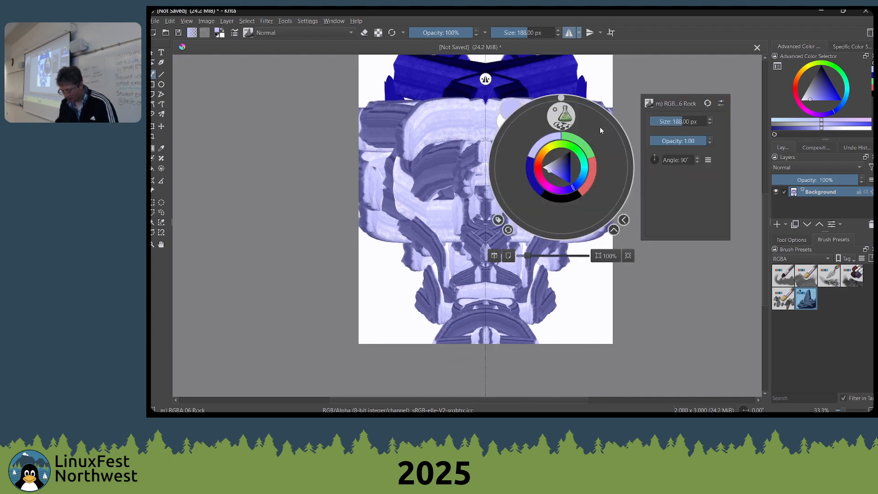
click(411, 165)
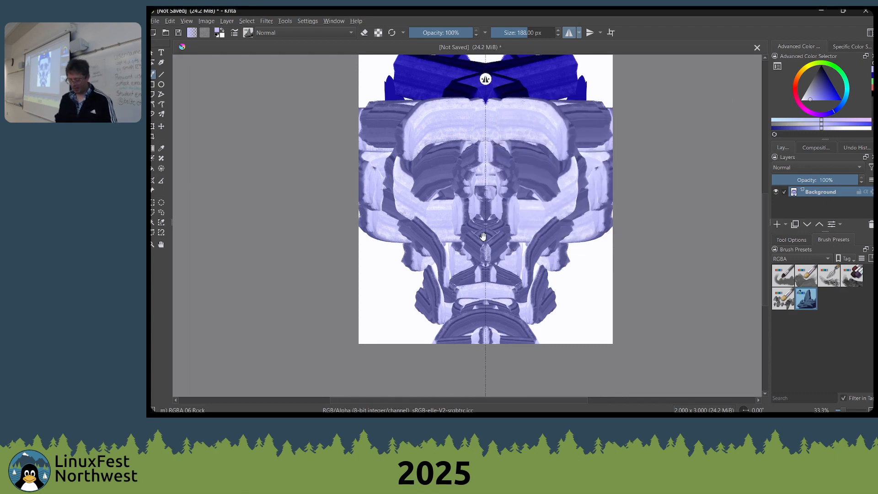
Inspect the mirrored painting from its dark blue top to the canvas's lower edge
drag(534, 226, 593, 276)
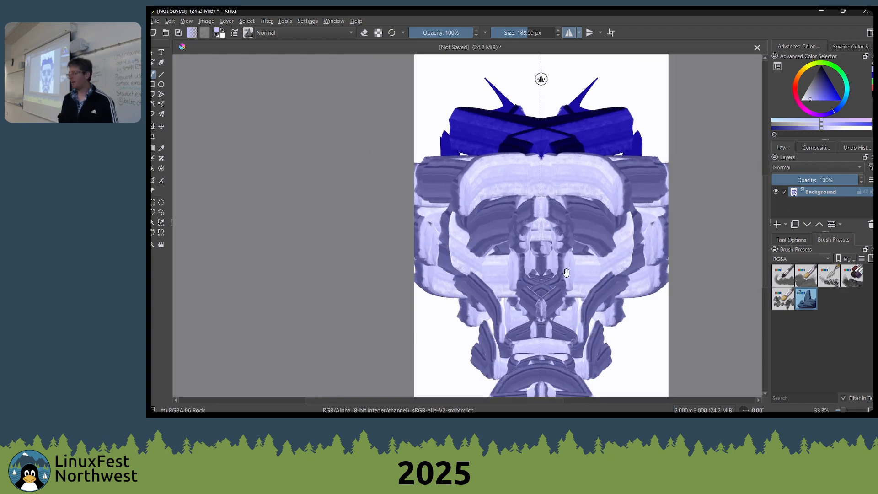
drag(548, 292, 577, 241)
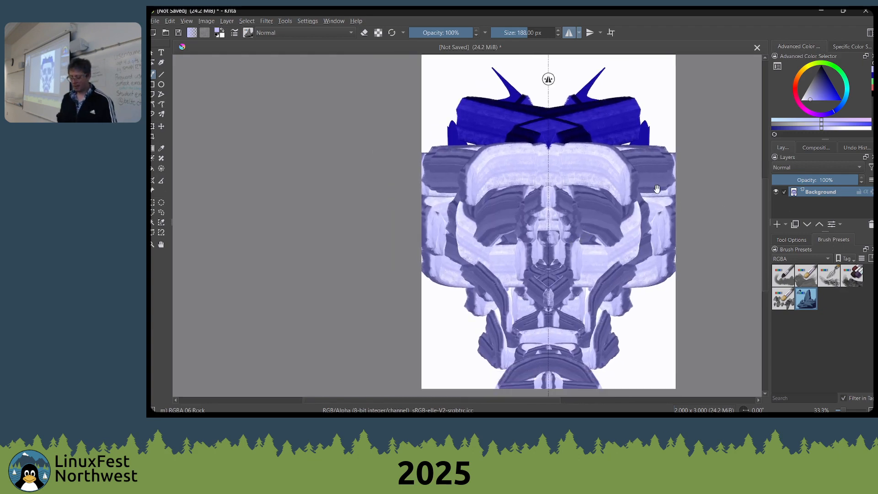
drag(653, 198, 620, 208)
drag(553, 163, 504, 125)
scroll(544, 170, down, 3)
scroll(546, 171, up, 7)
scroll(547, 170, down, 4)
scroll(547, 170, up, 3)
scroll(548, 169, down, 2)
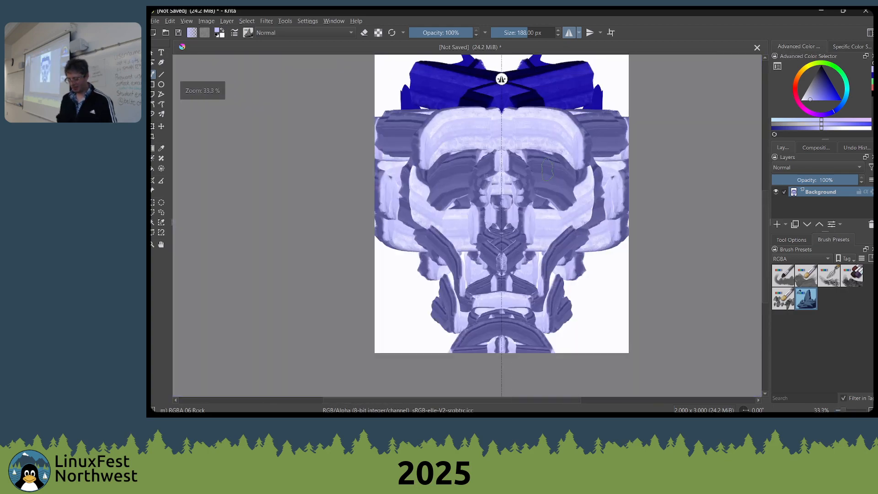
drag(527, 186, 578, 143)
drag(485, 137, 476, 176)
mouse_move(525, 131)
mouse_down()
mouse_move(524, 142)
mouse_move(538, 134)
mouse_up()
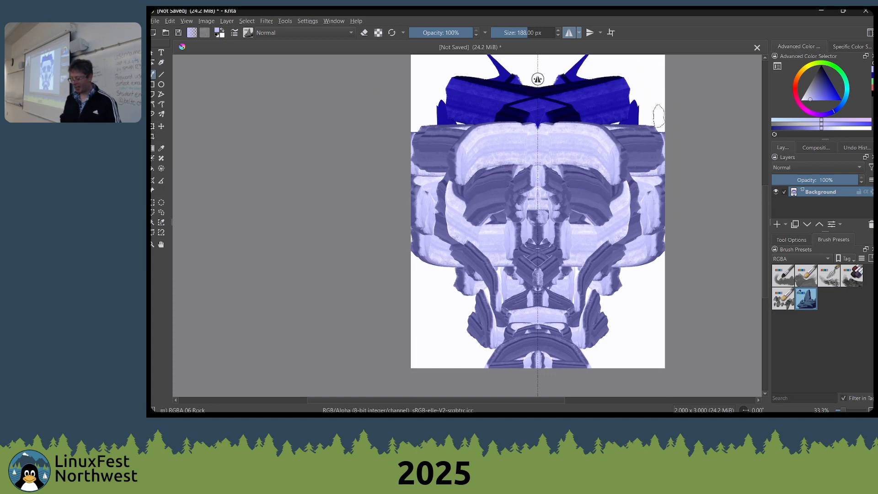
Reset the foreground and background colours to black and white, and swap them several times
key(d)
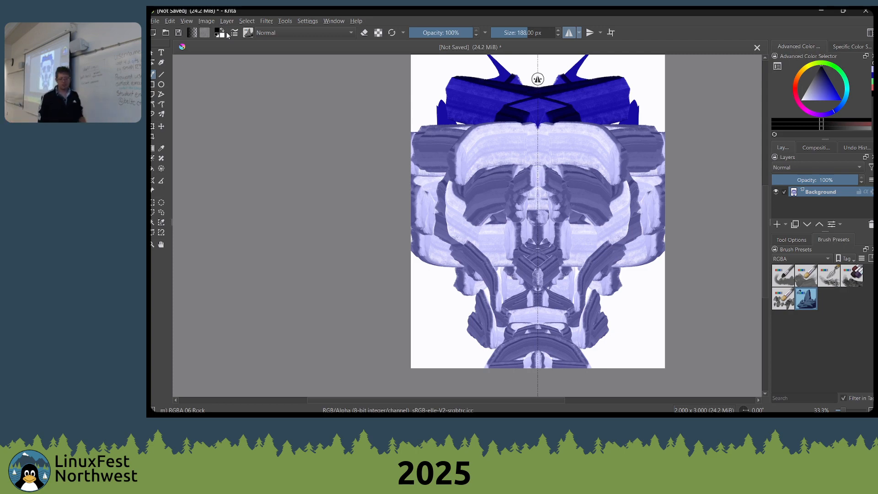
key(x)
key(x)
key(x)
key(x)
key(x)
key(x)
key(x)
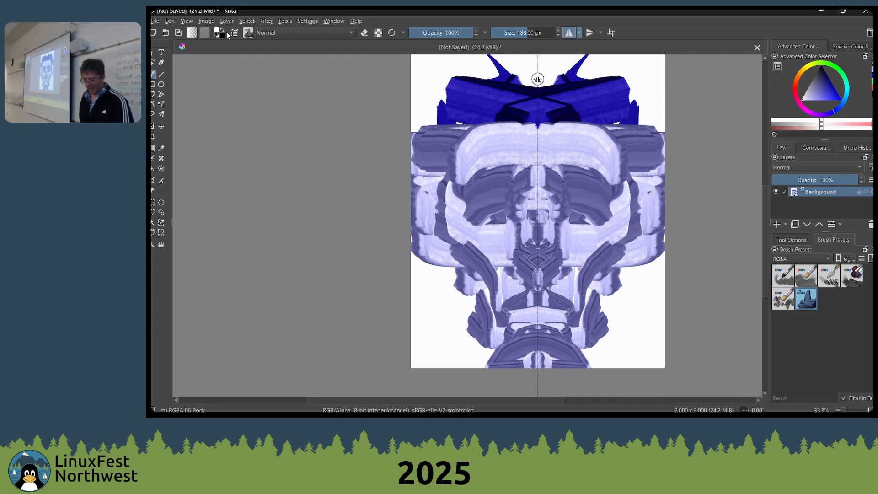
key(x)
key(x)
key(x)
key(x)
key(x)
key(x)
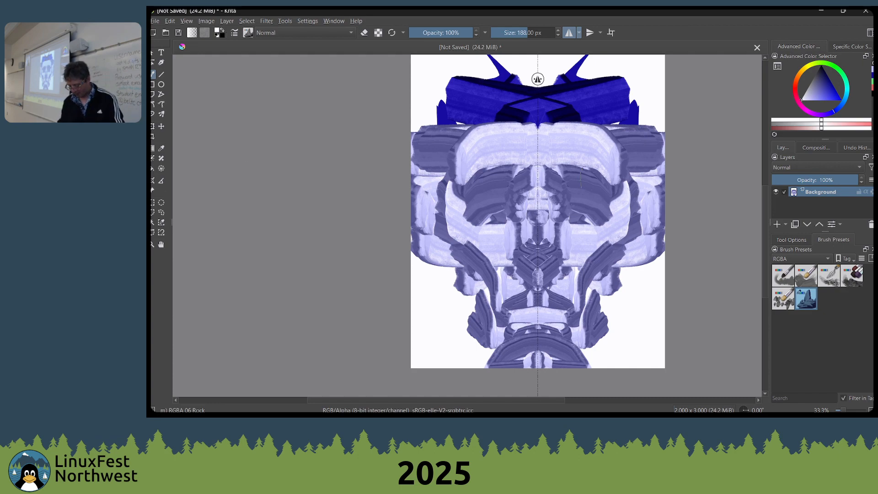
Swap to black and paint mirrored strokes on the nose and along the cheeks of the figure
key(x)
drag(546, 222, 547, 239)
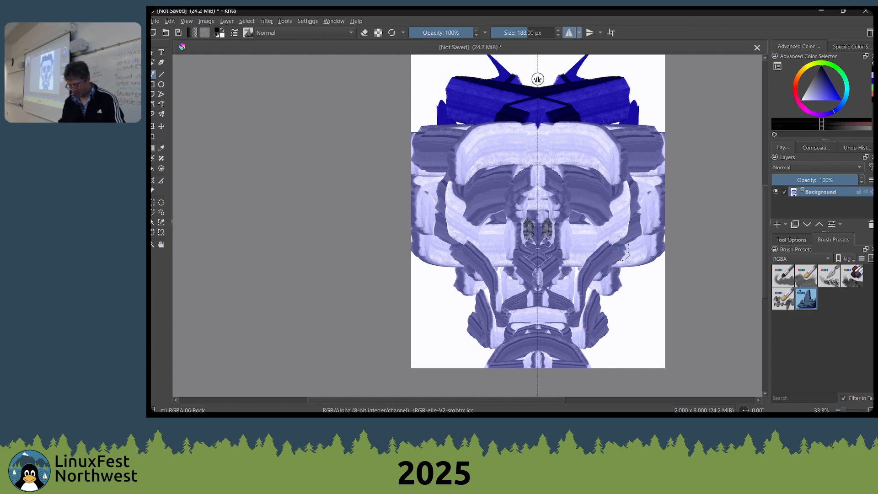
drag(624, 250, 566, 323)
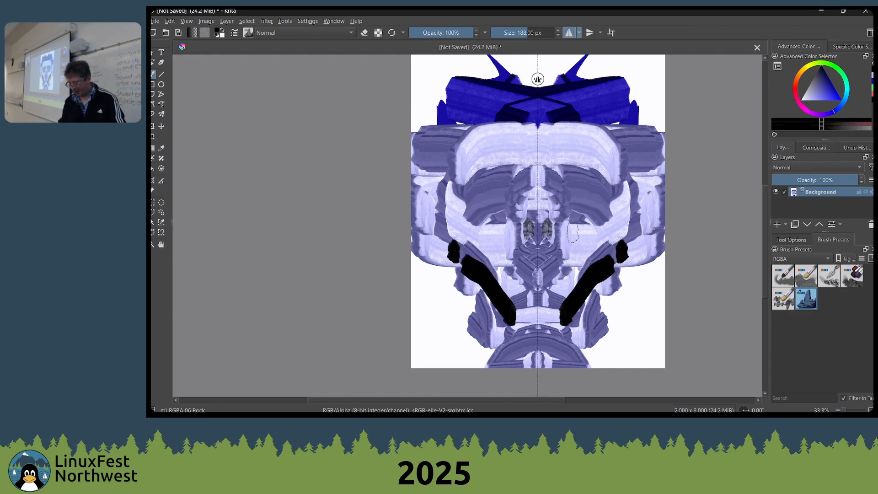
Swap to white and paint mirrored strokes around the jaw over the black ones
key(x)
mouse_move(580, 268)
mouse_down()
mouse_move(575, 303)
mouse_move(605, 289)
mouse_move(558, 327)
mouse_move(617, 281)
mouse_move(542, 285)
mouse_move(552, 286)
mouse_move(553, 313)
mouse_up()
drag(501, 196, 475, 258)
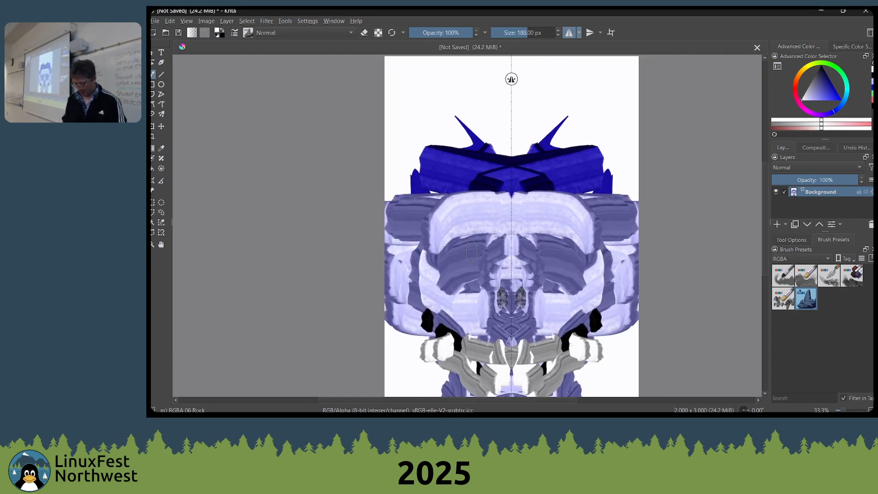
Clear the painting from the Background layer, trying a black fill before filling it with white
key(Delete)
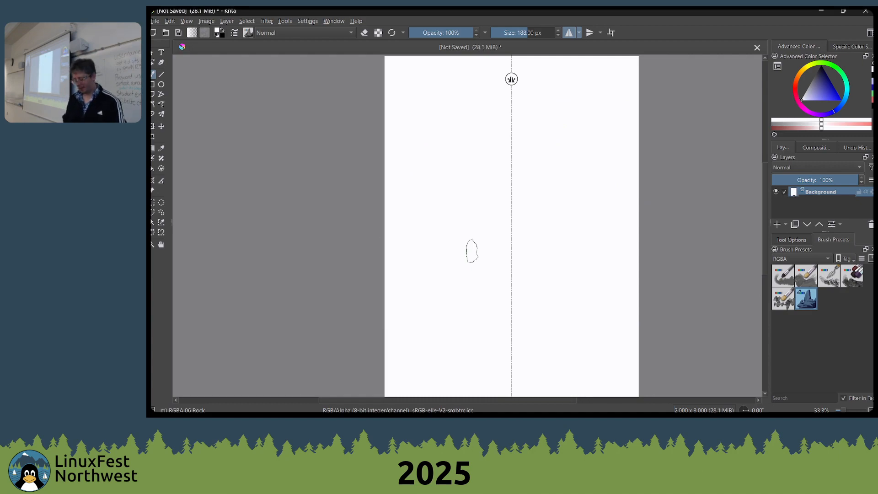
key(shift+BackSpace)
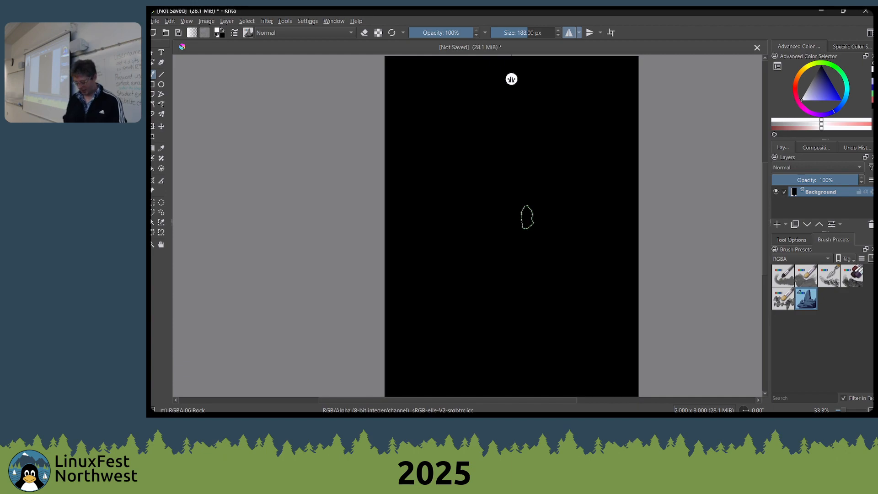
key(shift+BackSpace)
Reduce the rock brush's size to 176 px over the blank white canvas
drag(503, 207, 468, 281)
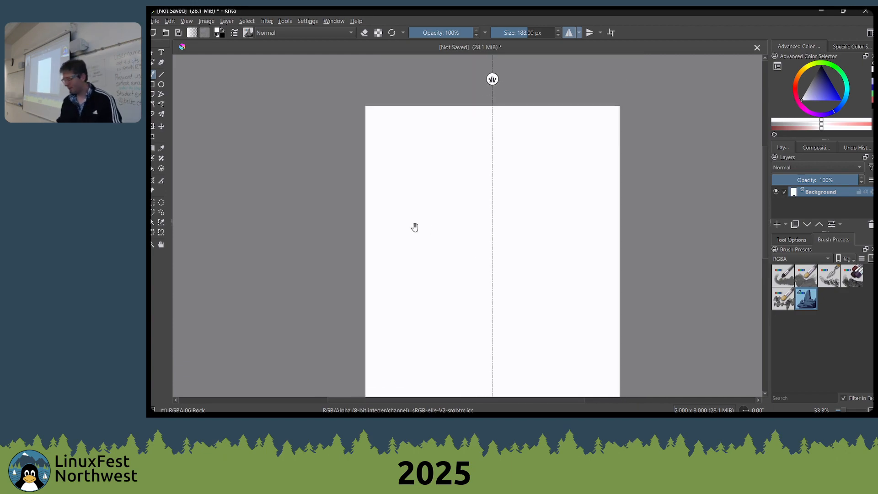
drag(496, 253, 482, 218)
scroll(520, 233, down, 2)
scroll(521, 233, up, 2)
mouse_move(545, 249)
mouse_down()
mouse_move(562, 227)
mouse_move(609, 219)
mouse_up()
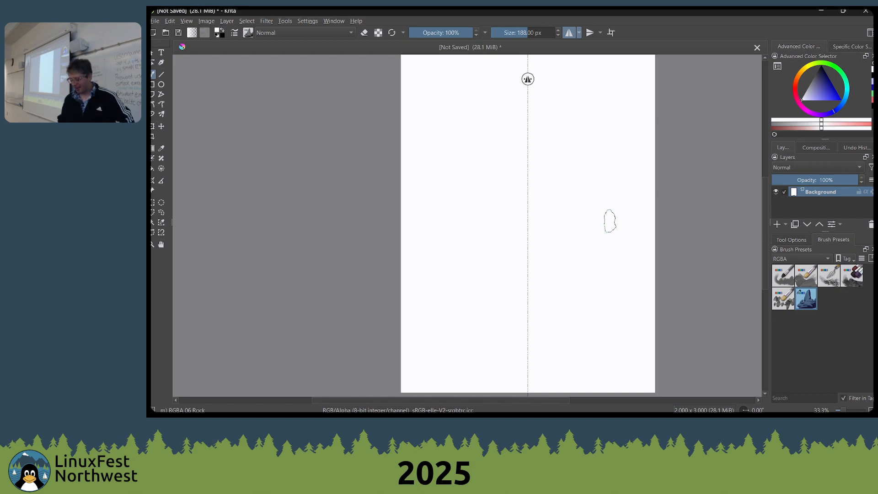
drag(536, 196, 547, 189)
key(bracketleft)
drag(535, 261, 525, 273)
Assign the m) RGBA 06 Rock preset to the lfnw tag so it joins the pop-up palette
right_click(569, 203)
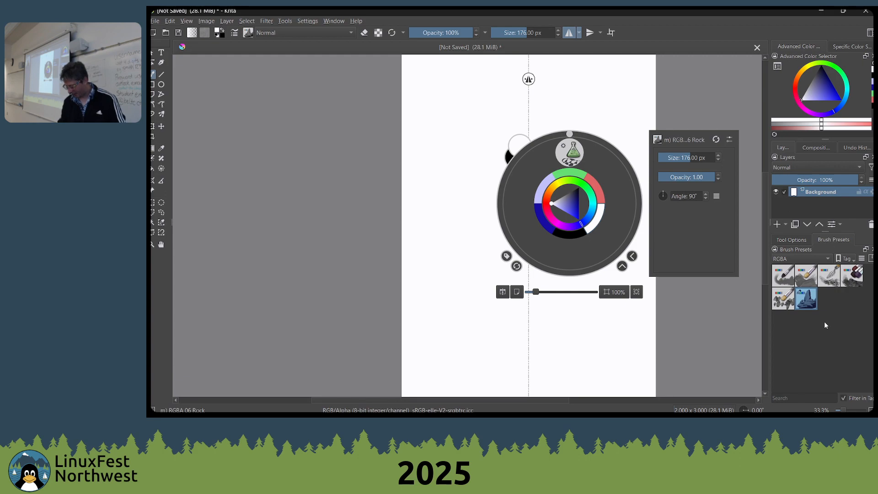
right_click(801, 301)
mouse_move(806, 316)
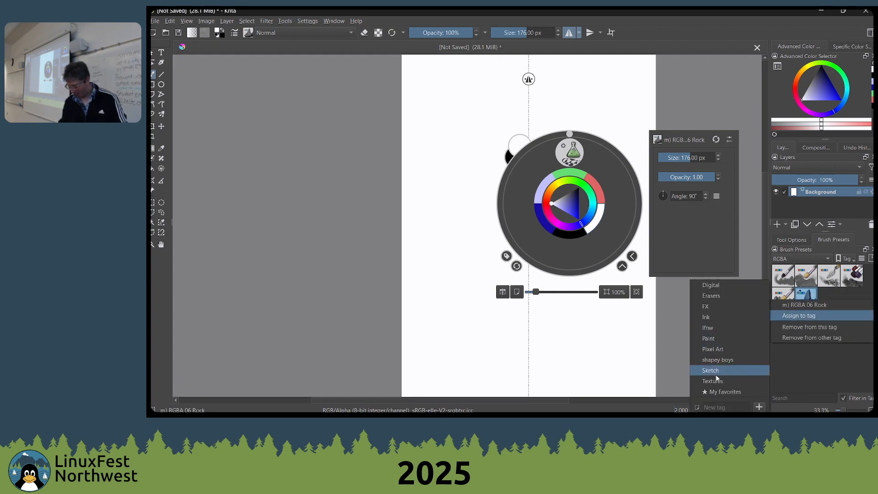
click(725, 337)
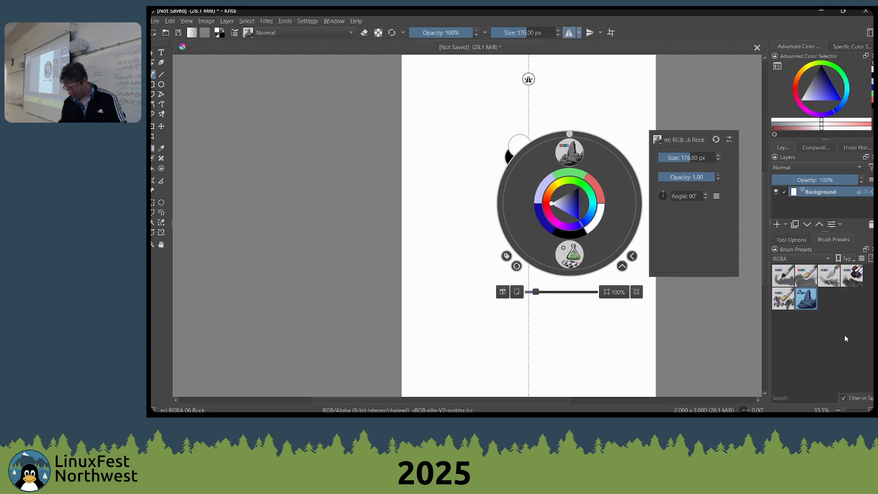
List all brush presets and assign the i) Wet Bristles Rough brush to the lfnw tag
click(797, 239)
click(824, 238)
click(806, 258)
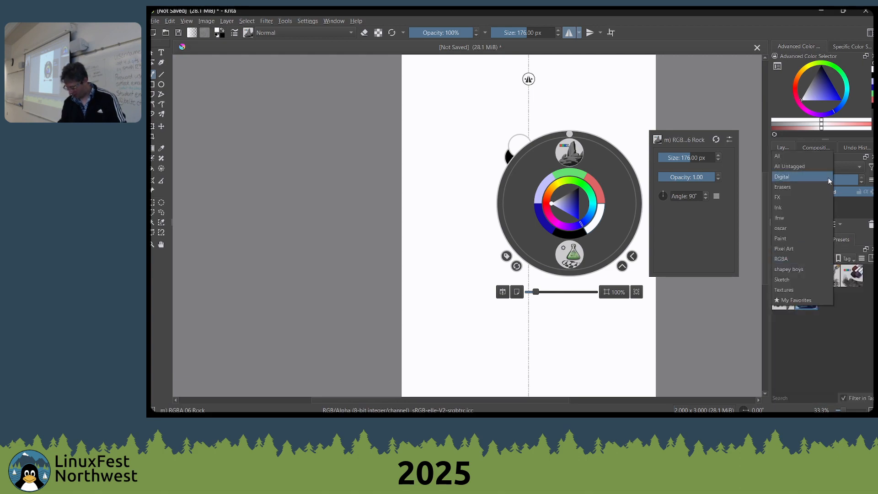
click(798, 157)
scroll(813, 297, down, 4)
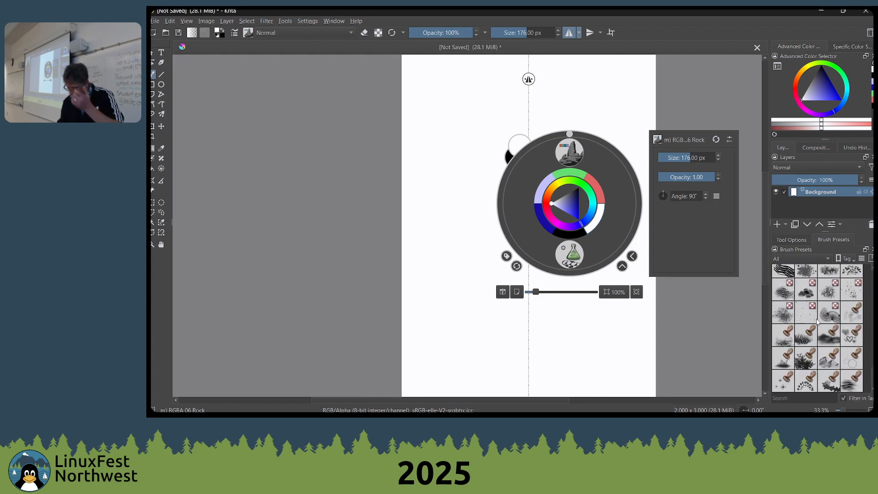
scroll(818, 326, up, 10)
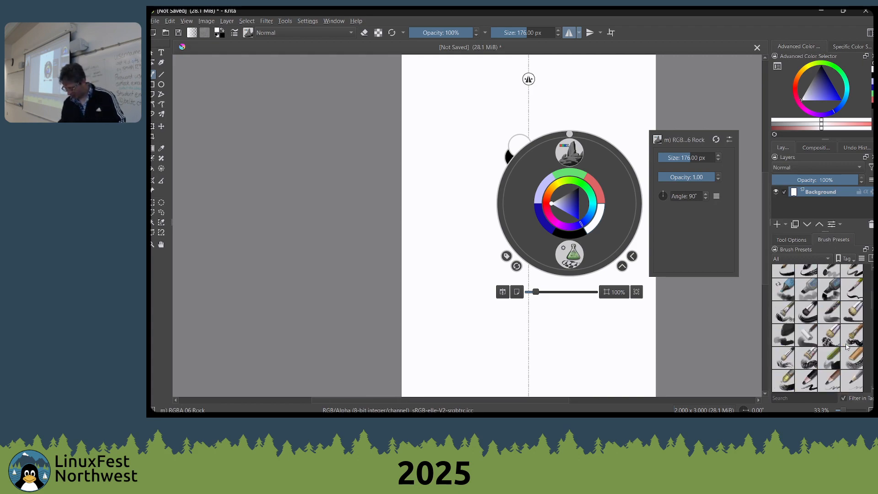
scroll(818, 341, up, 6)
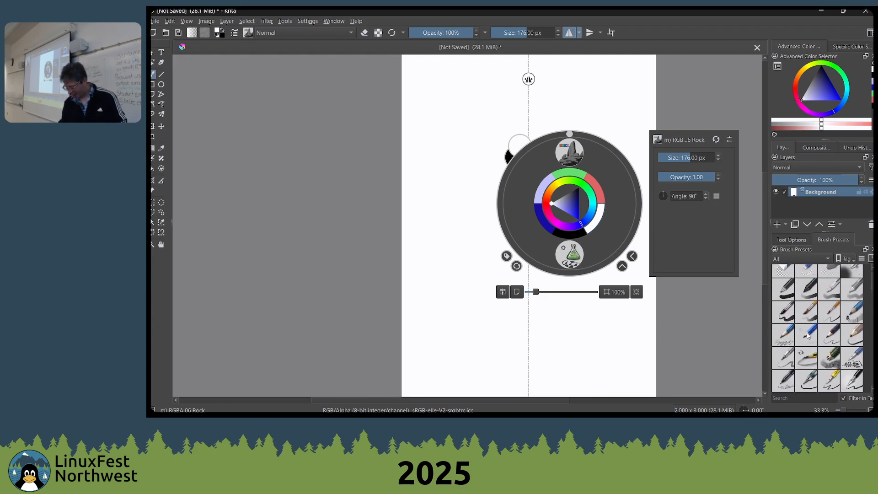
scroll(808, 335, down, 4)
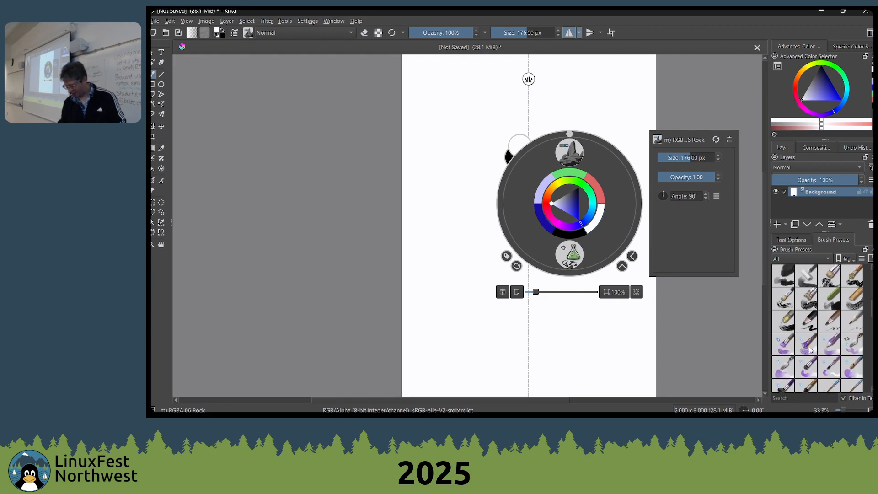
click(809, 348)
right_click(812, 347)
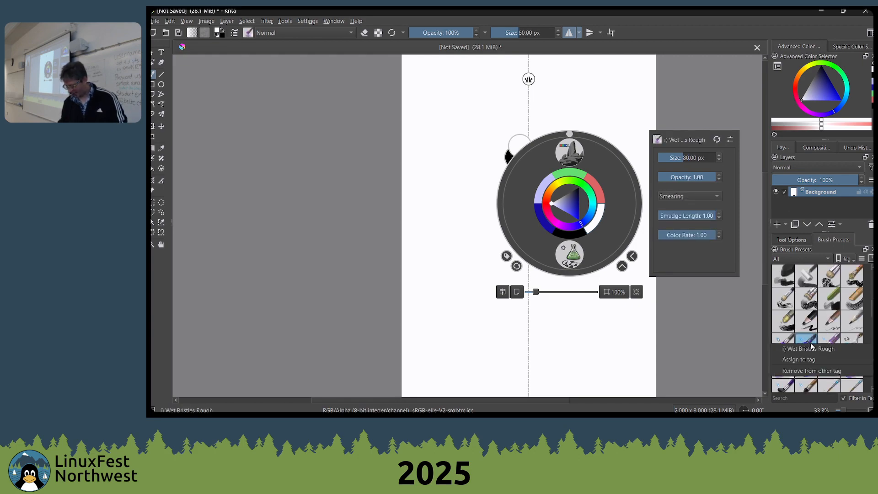
mouse_move(809, 360)
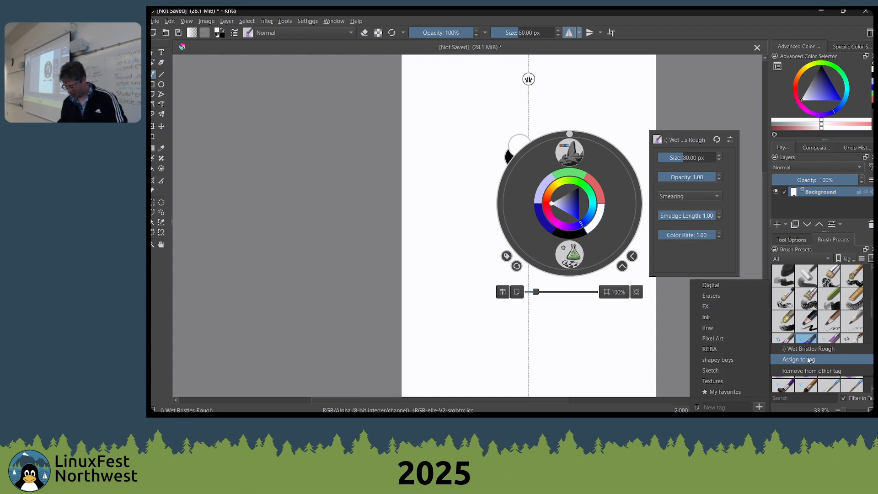
click(728, 326)
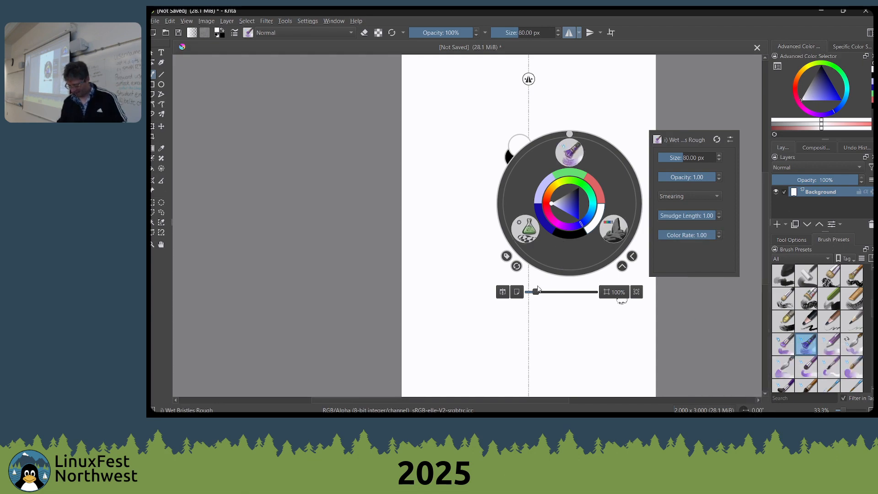
Choose Wet Bristles Rough from the pop-up palette, reset the colours to default and paint black mirrored strokes across the upper canvas
click(569, 153)
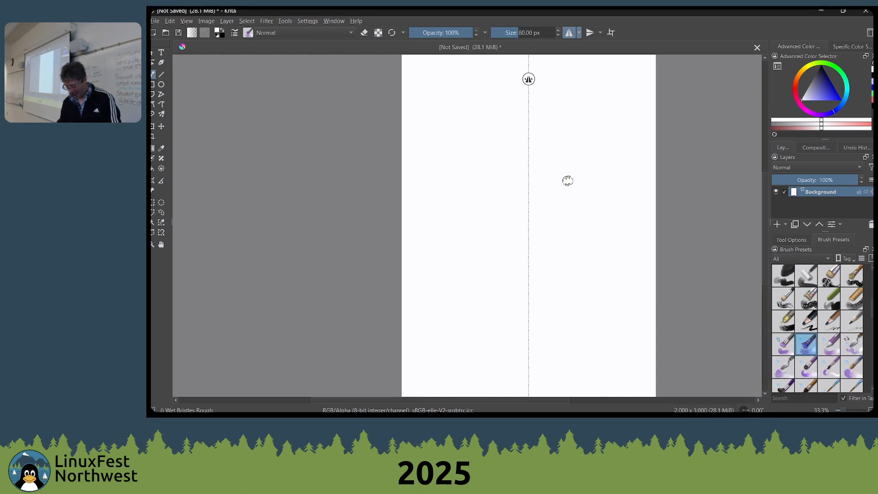
key(d)
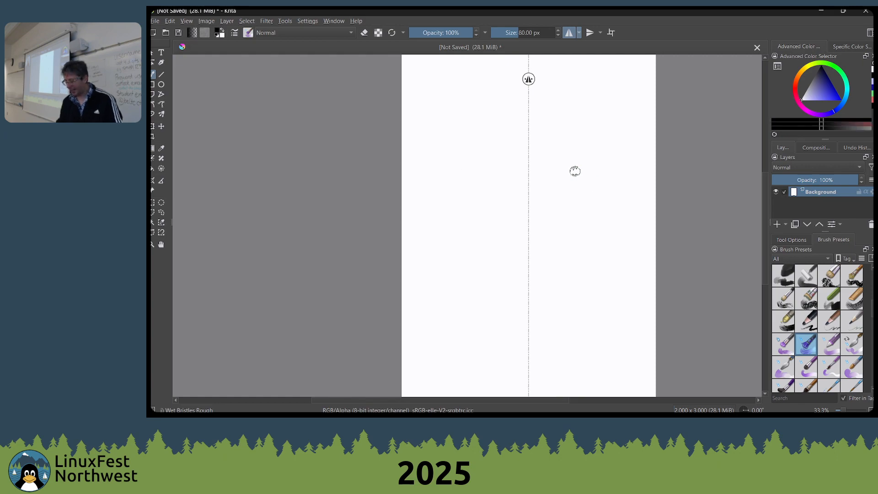
mouse_move(551, 174)
mouse_down()
mouse_move(620, 172)
mouse_move(599, 202)
mouse_move(638, 181)
mouse_move(561, 207)
mouse_move(542, 186)
mouse_up()
Shift the painting colour lighter and darker several times between black and near white
key(l)
key(l)
key(l)
key(l)
key(l)
key(l)
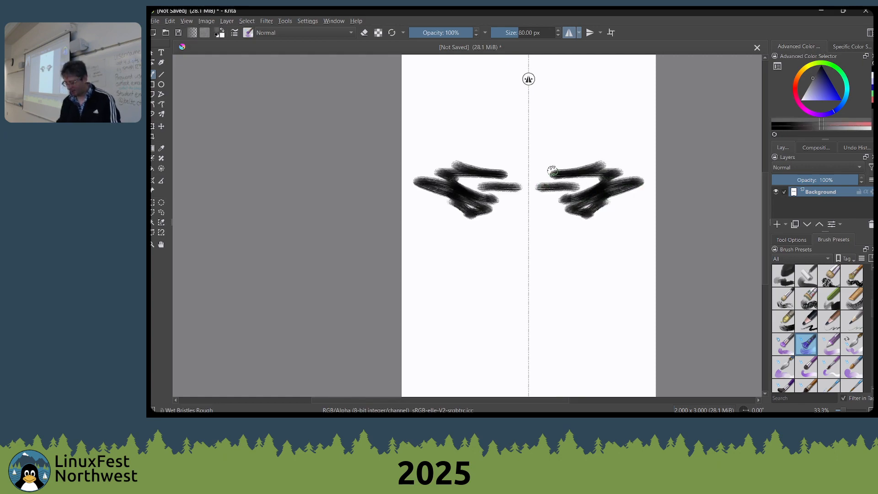
key(k)
key(k)
key(k)
key(k)
key(k)
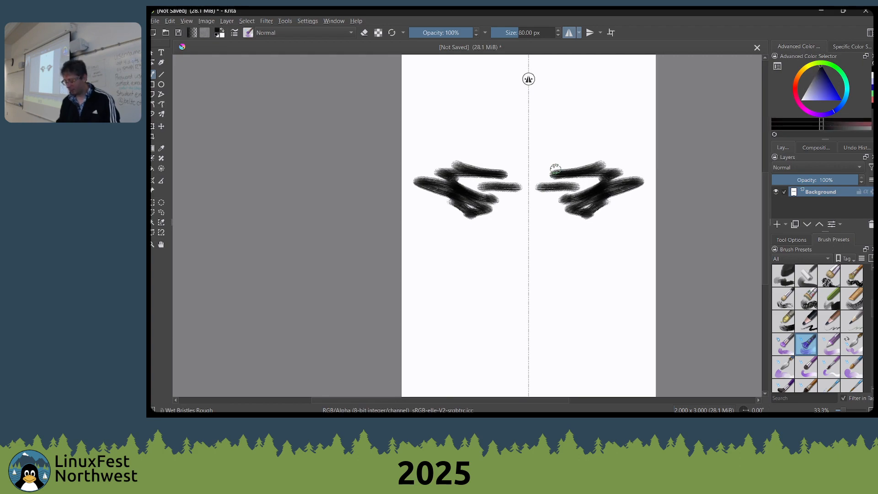
key(l)
key(l)
key(l)
key(l)
key(l)
key(l)
key(l)
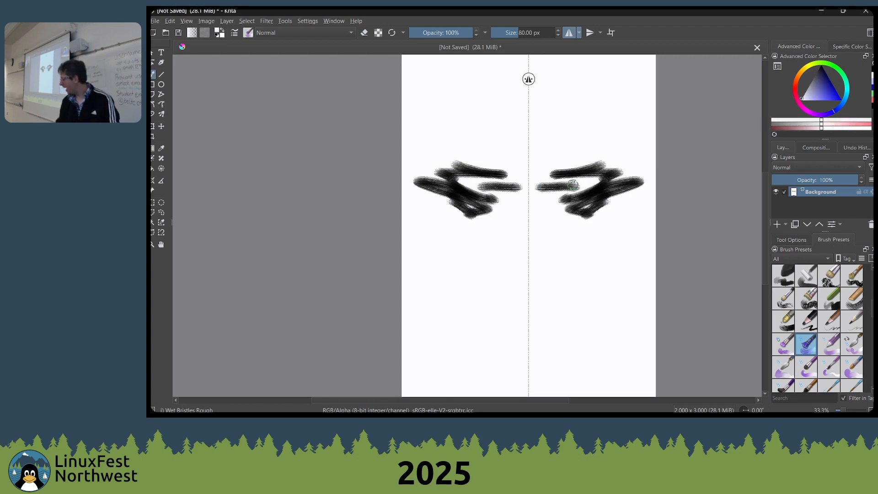
key(k)
key(k)
key(k)
key(k)
key(k)
key(k)
key(k)
key(k)
key(k)
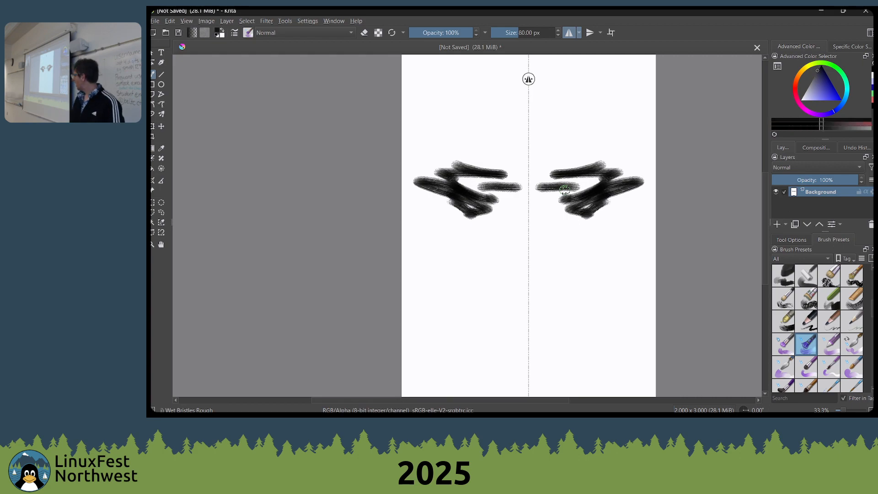
key(l)
key(l)
key(l)
key(l)
key(l)
key(l)
key(l)
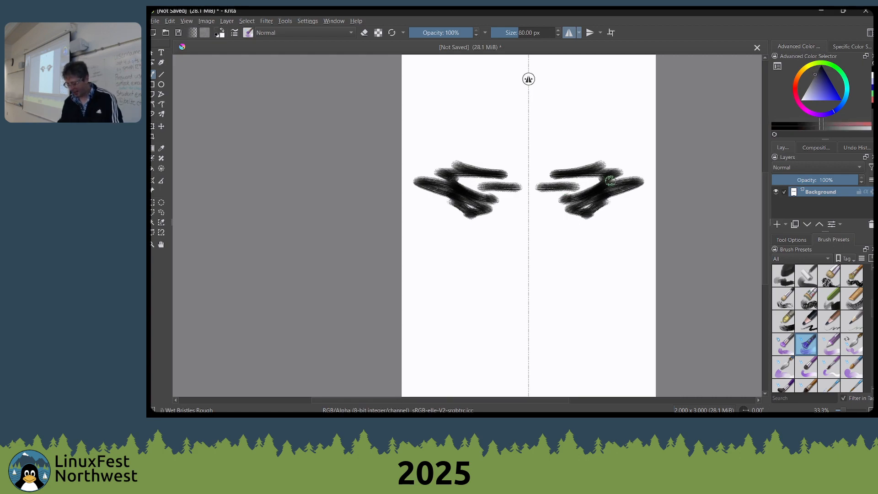
key(l)
Darken the colour to black, paint mirrored strokes that meet at the centre line, and enlarge the brush to 90 px
key(k)
key(k)
key(k)
key(k)
key(k)
key(k)
key(k)
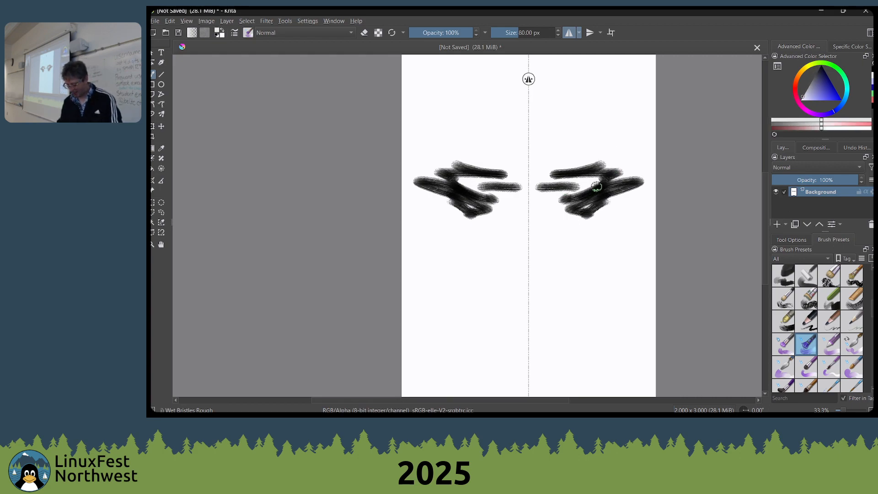
mouse_move(607, 166)
mouse_down()
mouse_move(557, 185)
mouse_move(569, 208)
mouse_move(574, 188)
mouse_move(590, 180)
mouse_move(521, 182)
mouse_move(572, 242)
mouse_up()
key(bracketright)
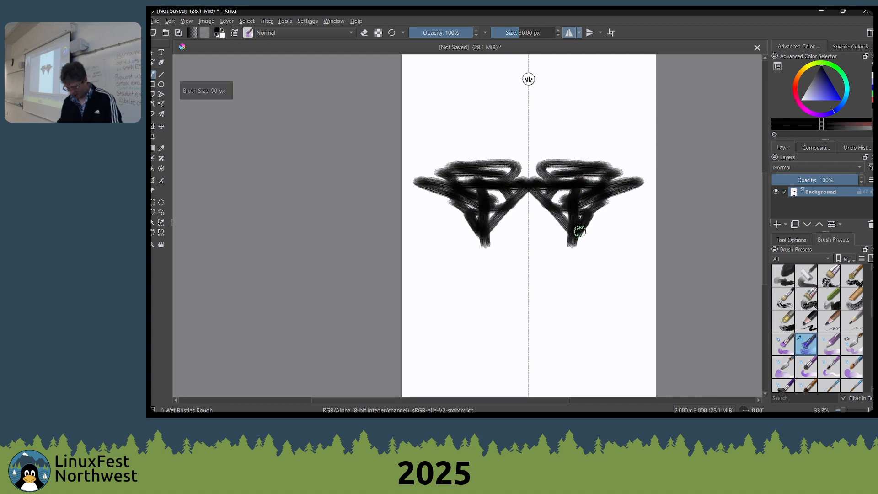
Lighten the colour to light grey and paint mirrored strokes over the lower sides of the black shape
key(l)
key(l)
key(l)
key(l)
key(l)
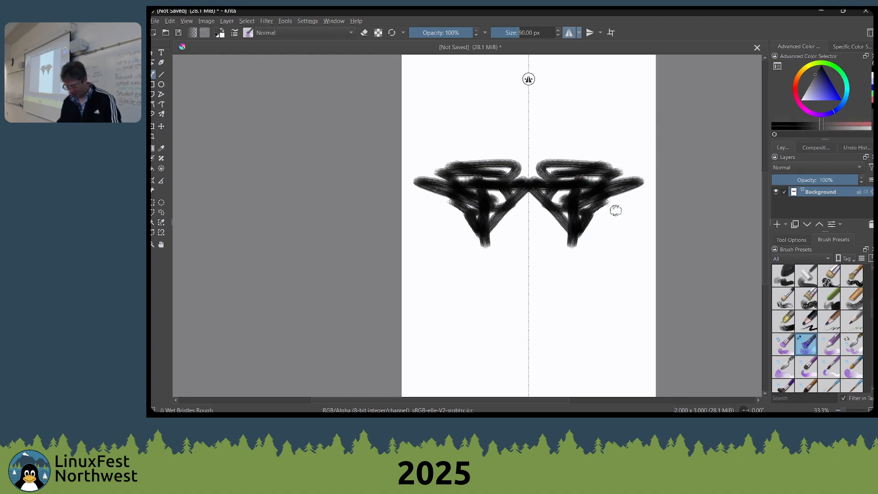
key(l)
key(l)
mouse_move(594, 245)
mouse_down()
mouse_move(574, 274)
mouse_move(600, 249)
mouse_move(581, 239)
mouse_move(591, 192)
mouse_move(559, 246)
mouse_move(562, 212)
mouse_move(593, 207)
mouse_move(607, 222)
mouse_move(596, 223)
mouse_move(602, 204)
mouse_move(598, 215)
mouse_move(604, 206)
mouse_move(578, 201)
mouse_up()
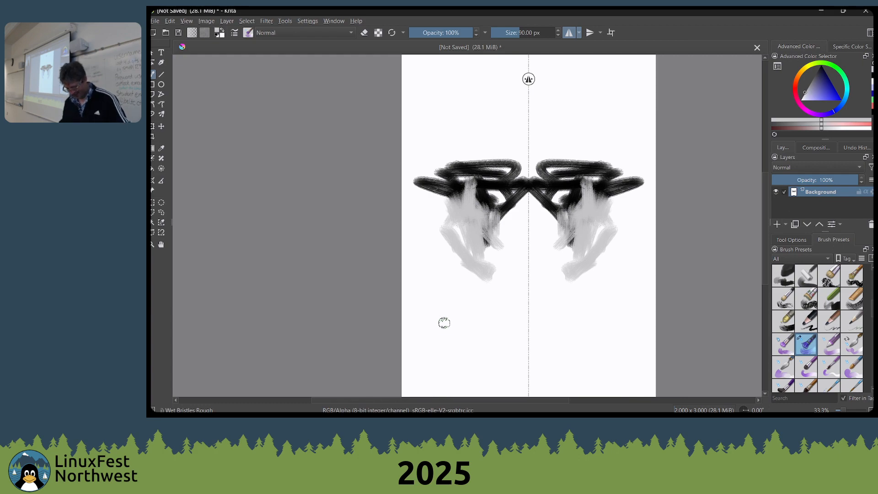
drag(488, 217, 473, 250)
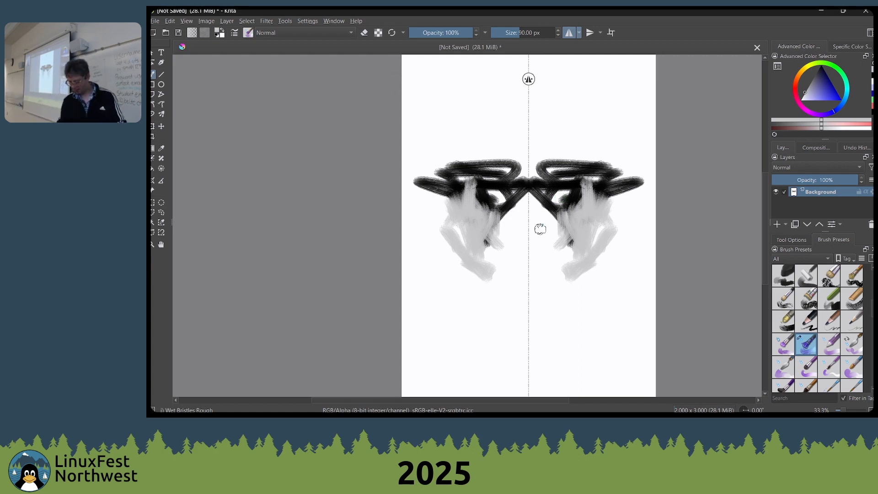
Paint light grey strokes along the centre line below the black bar and enlarge the brush to 126 px
mouse_move(539, 228)
mouse_down()
mouse_move(519, 242)
mouse_move(529, 259)
mouse_move(549, 225)
mouse_move(552, 234)
mouse_move(543, 222)
mouse_move(531, 231)
mouse_move(533, 217)
mouse_move(548, 229)
mouse_move(534, 188)
mouse_move(534, 237)
mouse_move(526, 198)
mouse_up()
key(bracketright)
key(bracketright)
key(bracketright)
key(bracketright)
key(bracketright)
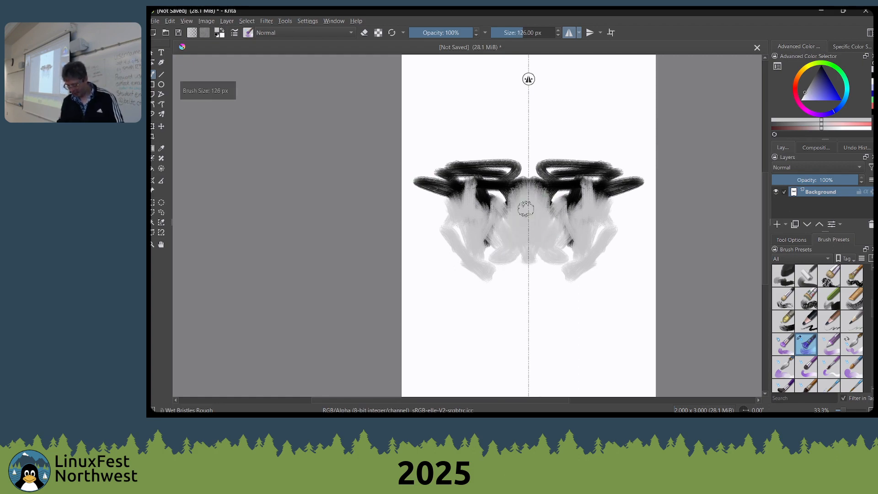
Lower the brush opacity to 50%, raise it to 70%, and blend light grey mirrored strokes beside the central area
key(i)
key(i)
key(i)
key(i)
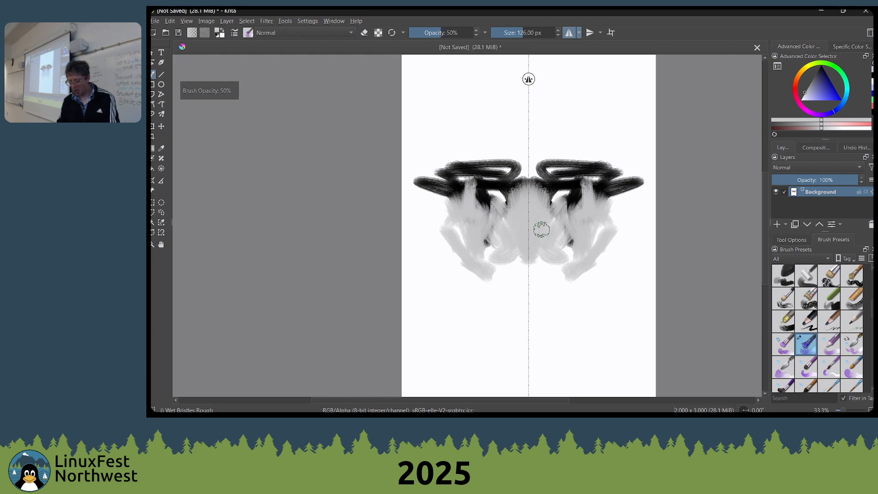
key(o)
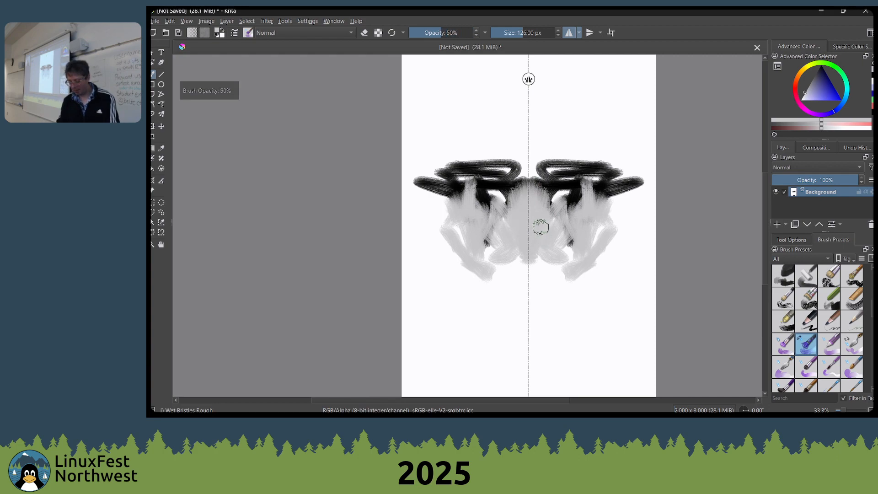
drag(560, 220, 570, 229)
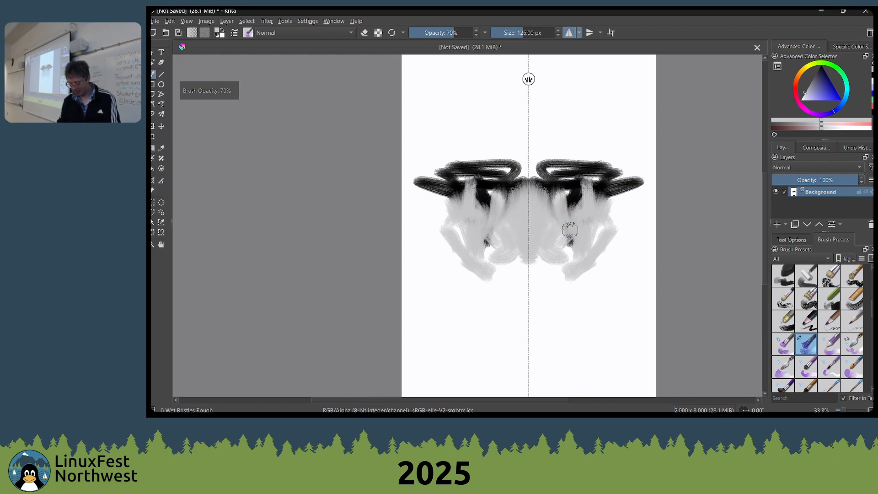
Sample black from the painting and paint dark mirrored strokes along the brow, nose sides, muzzle and cheeks
mouse_move(558, 190)
mouse_down()
mouse_move(566, 225)
mouse_move(551, 230)
mouse_move(555, 210)
mouse_move(572, 273)
mouse_move(548, 261)
mouse_move(540, 287)
mouse_move(530, 274)
mouse_move(551, 254)
mouse_move(534, 281)
mouse_up()
ctrl+click(550, 186)
click(599, 243)
mouse_move(625, 205)
mouse_down()
mouse_move(605, 224)
mouse_move(591, 197)
mouse_move(583, 206)
mouse_move(556, 187)
mouse_move(552, 168)
mouse_move(522, 160)
mouse_move(538, 194)
mouse_move(552, 169)
mouse_move(587, 223)
mouse_move(585, 184)
mouse_move(603, 206)
mouse_up()
Raise the brush opacity to 90% and bring it back down to 80%
key(o)
key(o)
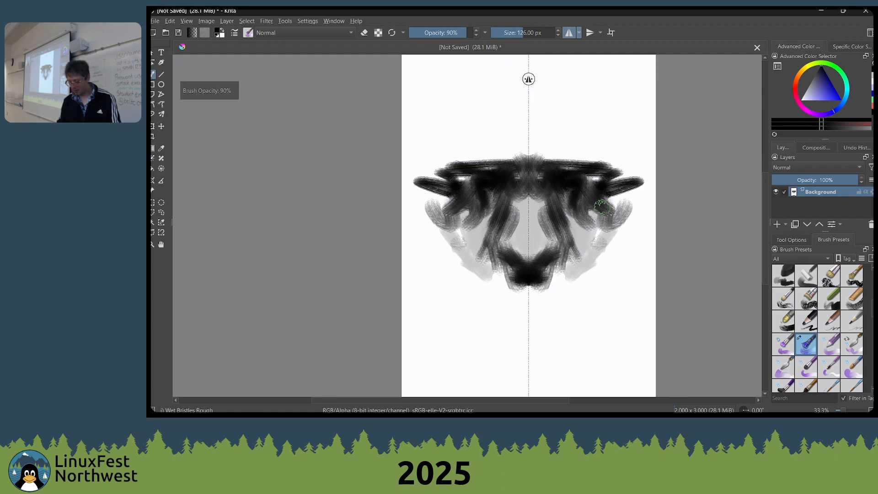
key(i)
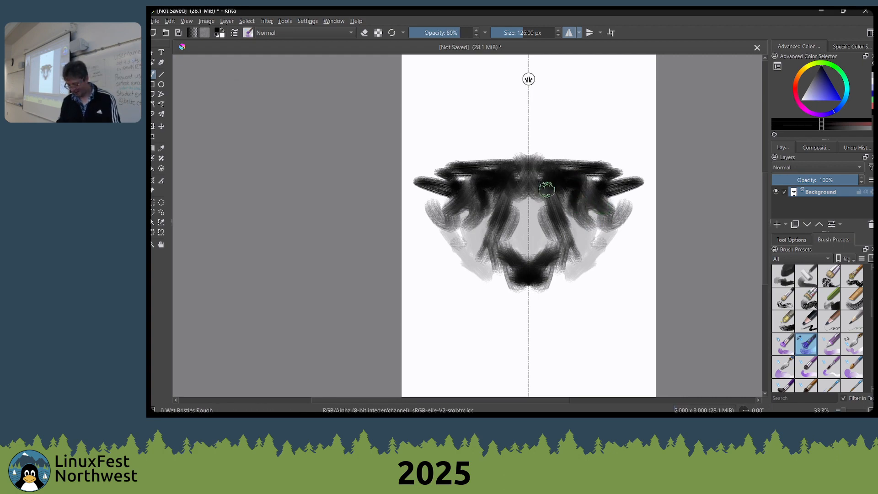
Lighten the colour and paint mirrored strokes over the dark areas around the eyes and forehead
key(l)
key(l)
key(l)
key(l)
key(l)
key(l)
key(l)
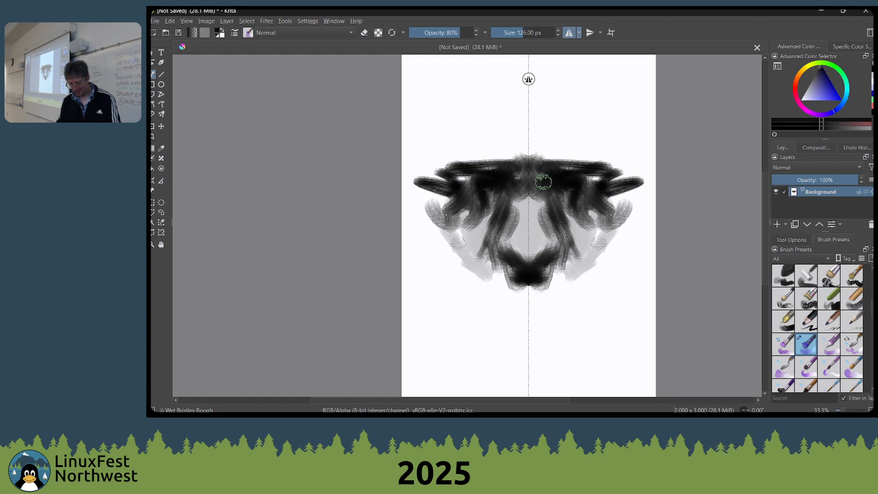
mouse_move(563, 191)
mouse_down()
mouse_move(591, 189)
mouse_move(563, 192)
mouse_move(587, 183)
mouse_move(585, 174)
mouse_move(587, 200)
mouse_move(598, 202)
mouse_move(569, 184)
mouse_move(557, 195)
mouse_move(562, 187)
mouse_move(551, 190)
mouse_move(559, 182)
mouse_move(540, 171)
mouse_up()
Darken the colour to a mid grey and paint mirrored strokes on the forehead near the centre line
key(k)
key(k)
key(k)
key(k)
key(k)
key(k)
key(k)
key(k)
key(k)
key(l)
mouse_move(538, 170)
mouse_down()
mouse_move(572, 160)
mouse_move(540, 178)
mouse_move(552, 162)
mouse_move(533, 188)
mouse_up()
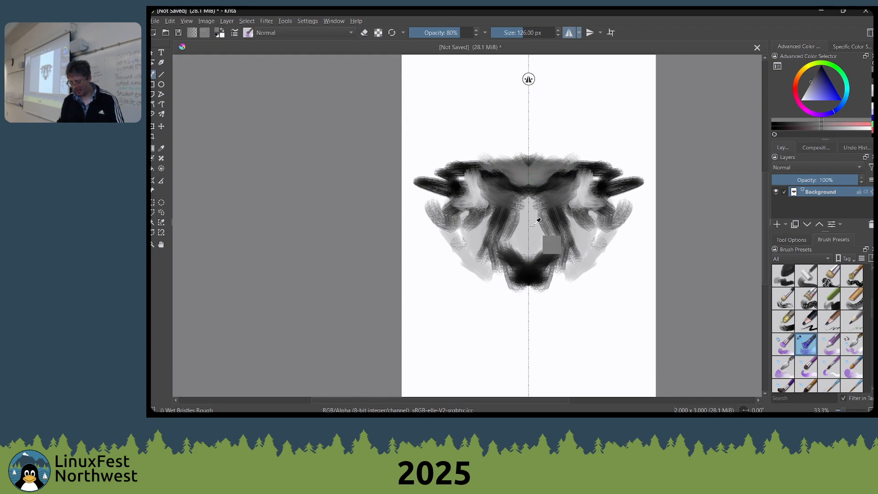
Sample light and dark greys from the painting and paint mirrored strokes on the nose, cheeks, jaw and chin
ctrl+click(549, 257)
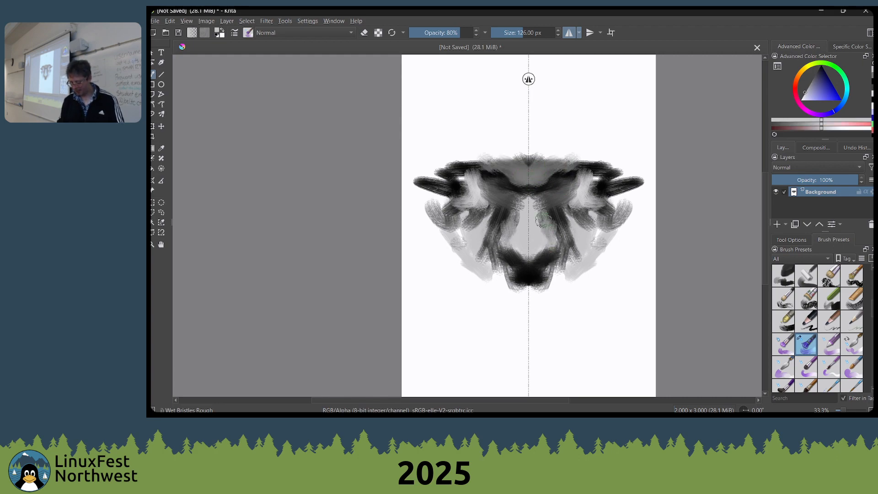
ctrl+click(558, 181)
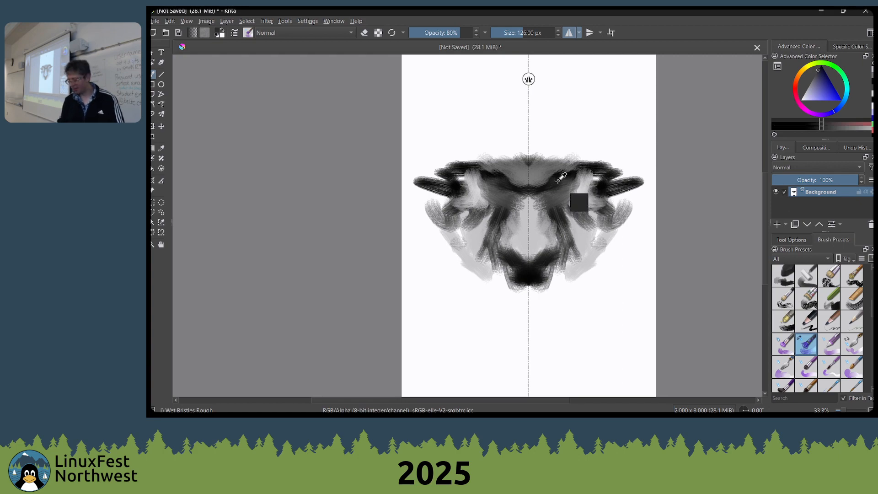
mouse_move(558, 181)
mouse_down()
mouse_move(591, 171)
mouse_move(618, 187)
mouse_move(585, 185)
mouse_move(597, 187)
mouse_move(590, 251)
mouse_move(609, 231)
mouse_move(595, 277)
mouse_up()
ctrl+click(599, 187)
drag(610, 232, 570, 312)
mouse_move(578, 303)
mouse_down()
mouse_move(559, 341)
mouse_move(536, 334)
mouse_move(561, 314)
mouse_move(534, 314)
mouse_move(553, 322)
mouse_move(519, 315)
mouse_move(558, 320)
mouse_move(533, 308)
mouse_move(543, 297)
mouse_move(555, 322)
mouse_move(567, 294)
mouse_move(544, 297)
mouse_move(550, 284)
mouse_move(539, 305)
mouse_move(561, 275)
mouse_move(555, 295)
mouse_move(538, 287)
mouse_up()
Enlarge the brush to 154 px and swap the painting colour to white
key(bracketright)
key(bracketright)
key(x)
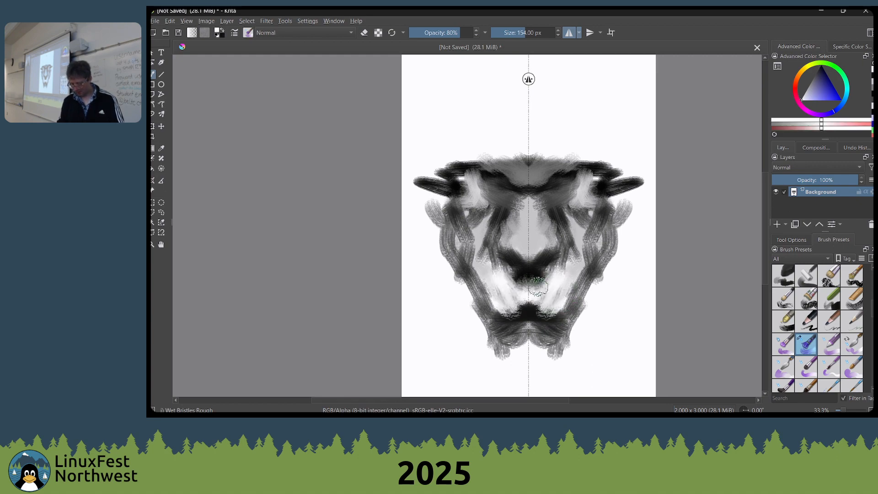
right_click(546, 245)
scroll(805, 320, up, 5)
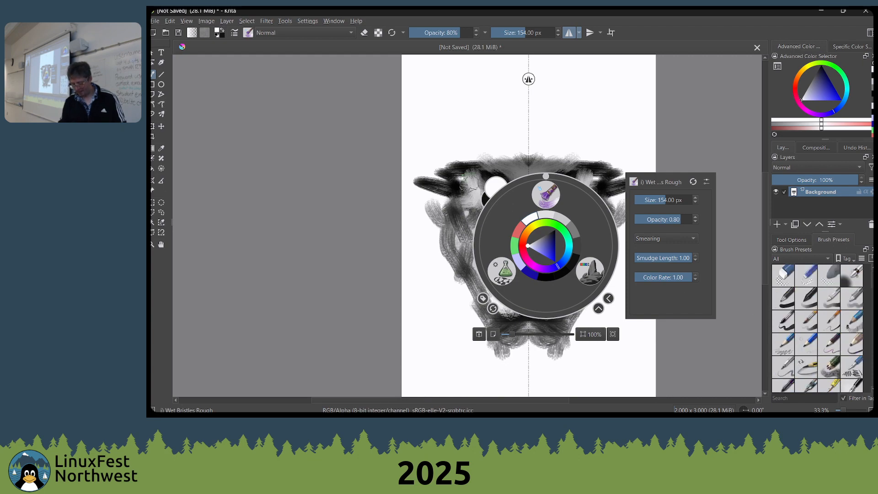
click(428, 143)
Open the brush editor with its preset list shown and filter the presets by the Bristle engine
key(F5)
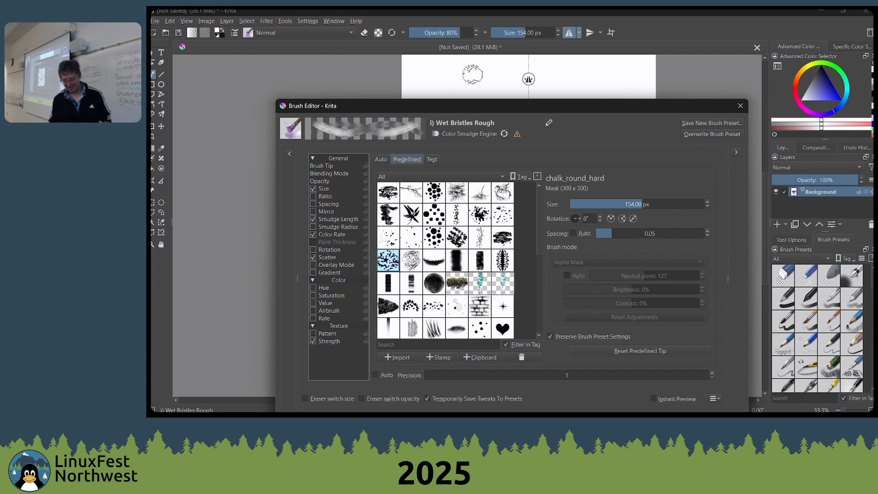
click(289, 153)
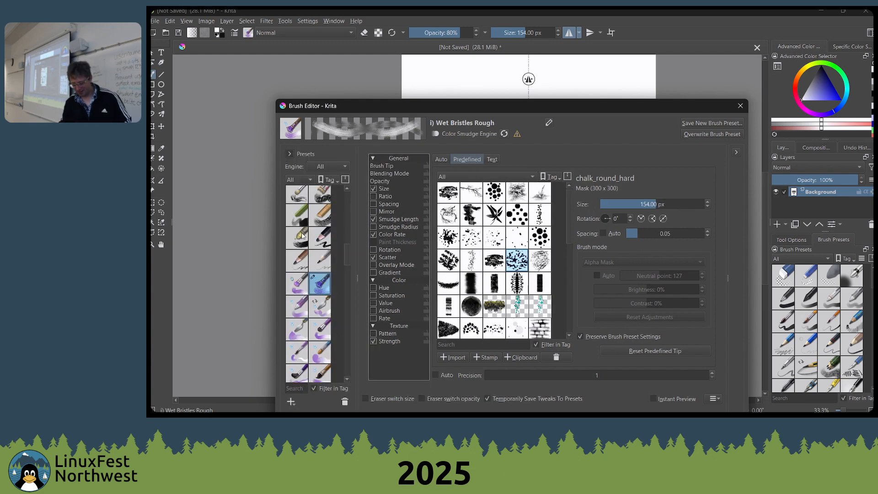
scroll(302, 235, up, 5)
click(320, 166)
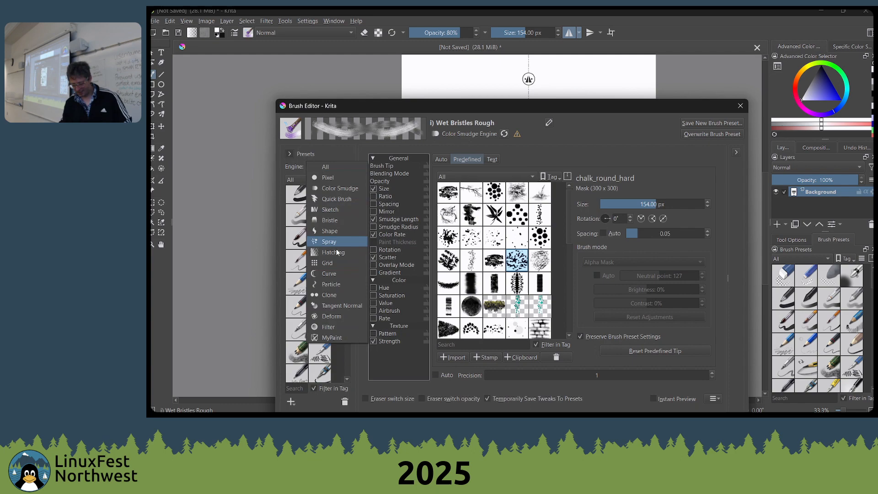
click(311, 167)
click(320, 167)
click(331, 201)
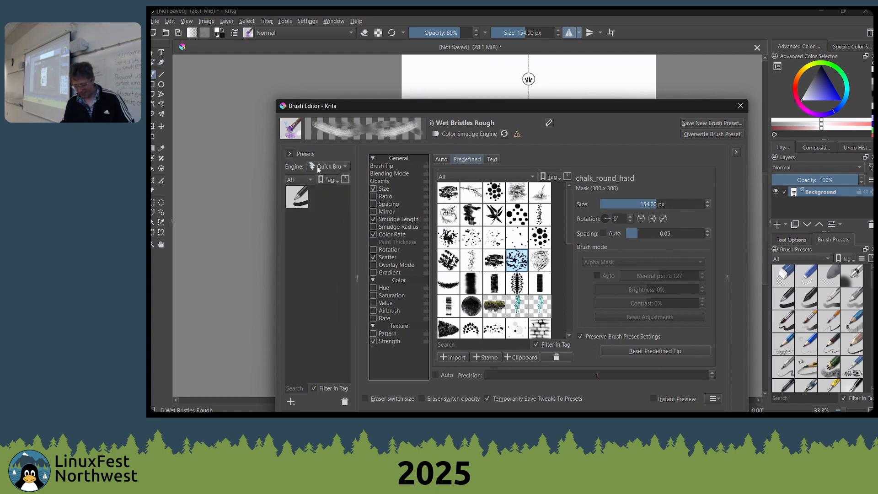
click(318, 167)
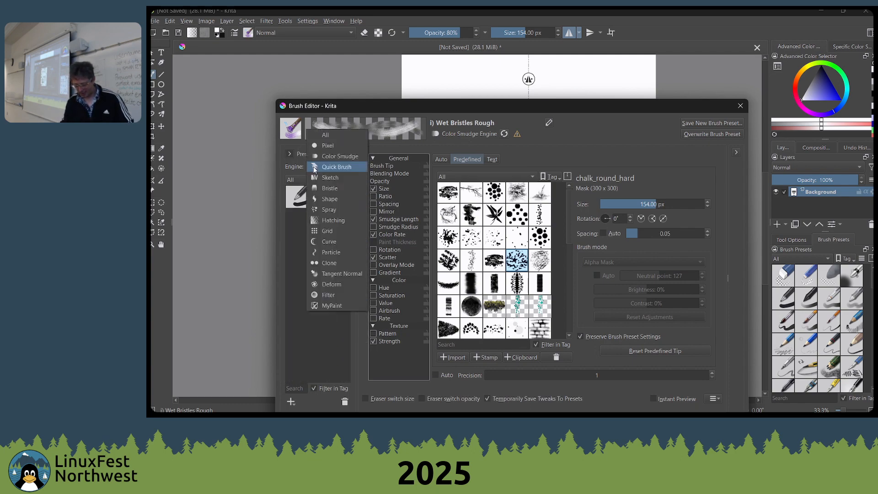
click(341, 189)
Reposition the brush editor, reveal its scratchpad and widen the scratchpad area
drag(725, 108, 626, 52)
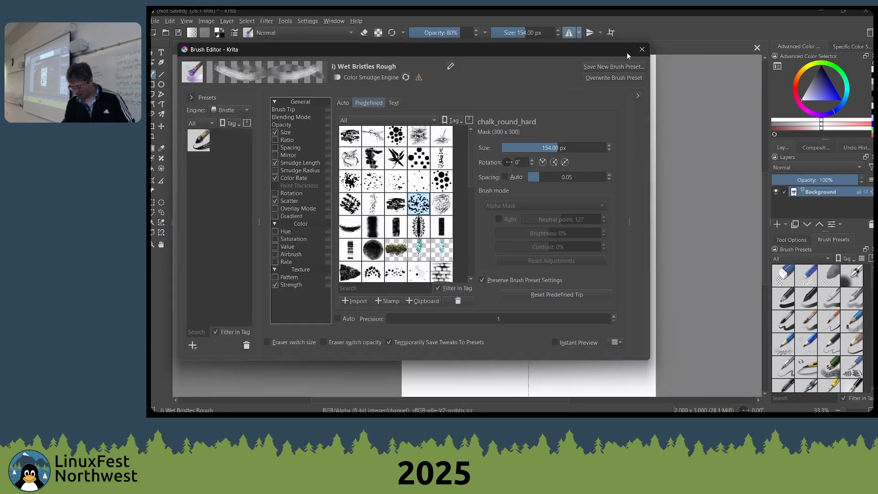
click(639, 96)
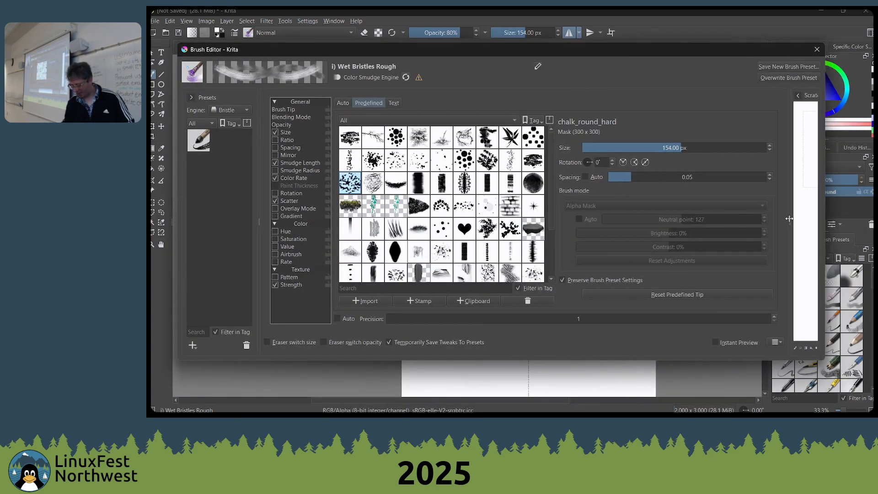
drag(789, 219, 624, 210)
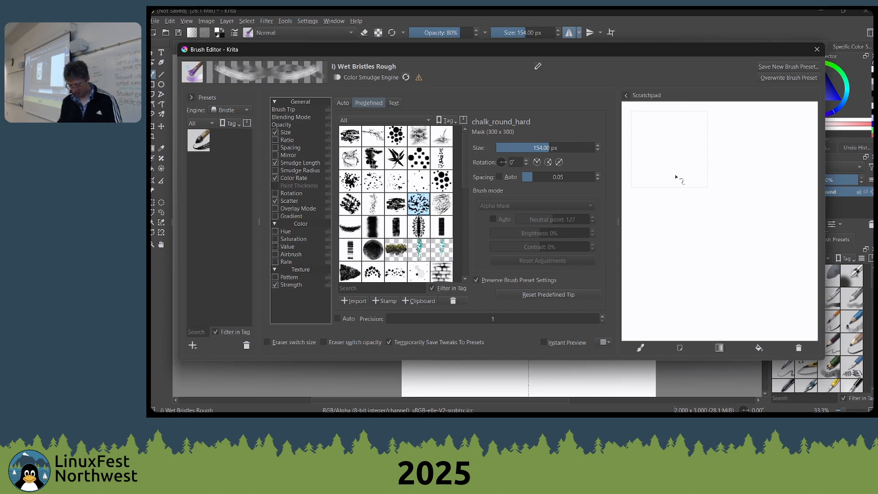
Choose the Ink-8 Sumi-e preset and give it the chisel_dense_smear brush tip
click(199, 145)
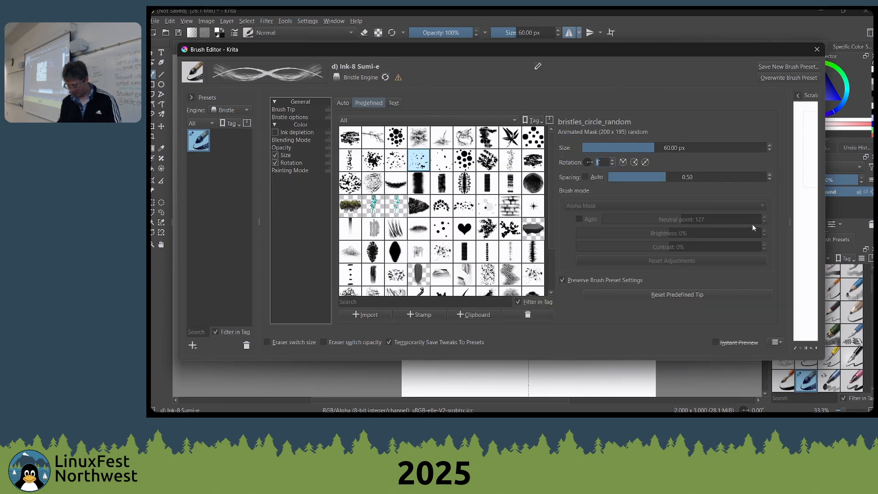
drag(789, 221, 637, 220)
click(373, 228)
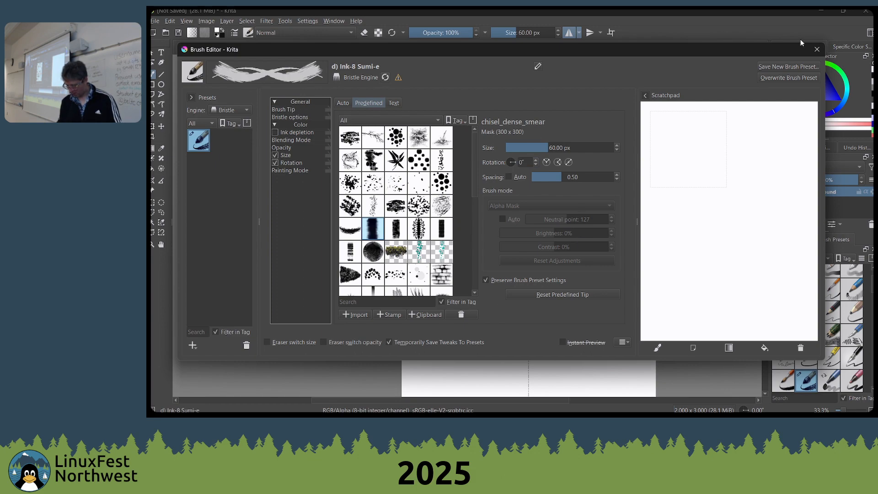
Paint a mirrored white stroke over the brow on the canvas and swap the painting colour to black
click(816, 49)
mouse_move(559, 179)
mouse_down()
mouse_move(535, 178)
mouse_move(571, 161)
mouse_up()
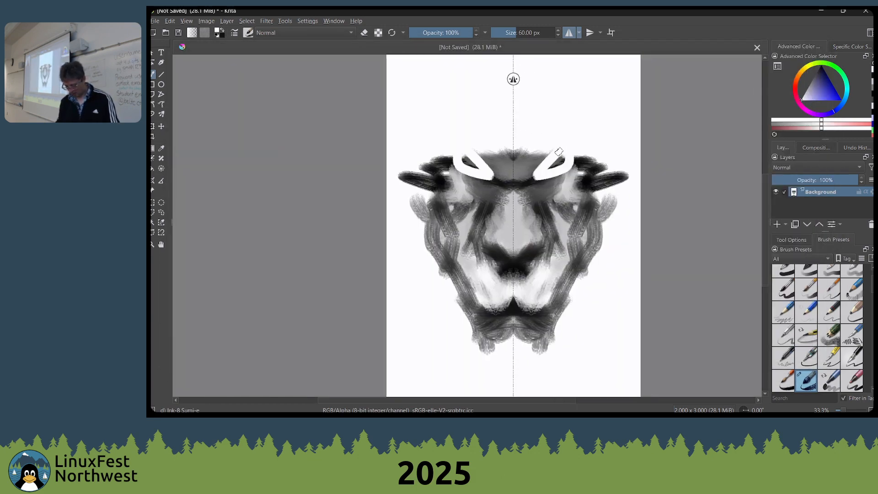
key(x)
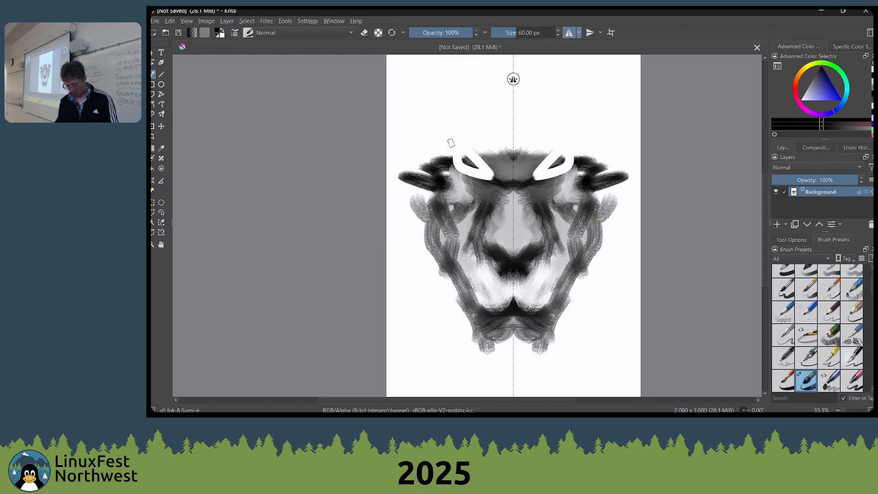
Paint mirrored black test strokes across the brush editor's scratchpad and switch the brush tip to bristles_circle_random
key(ctrl+s)
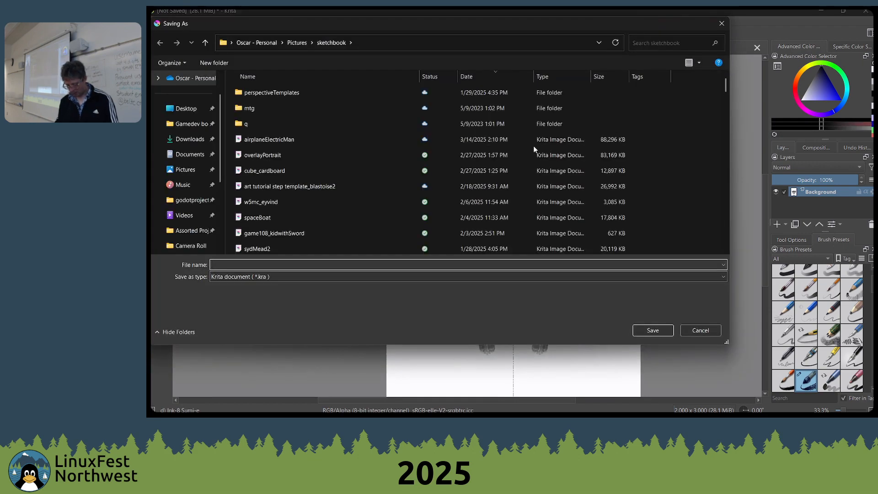
key(Escape)
key(F5)
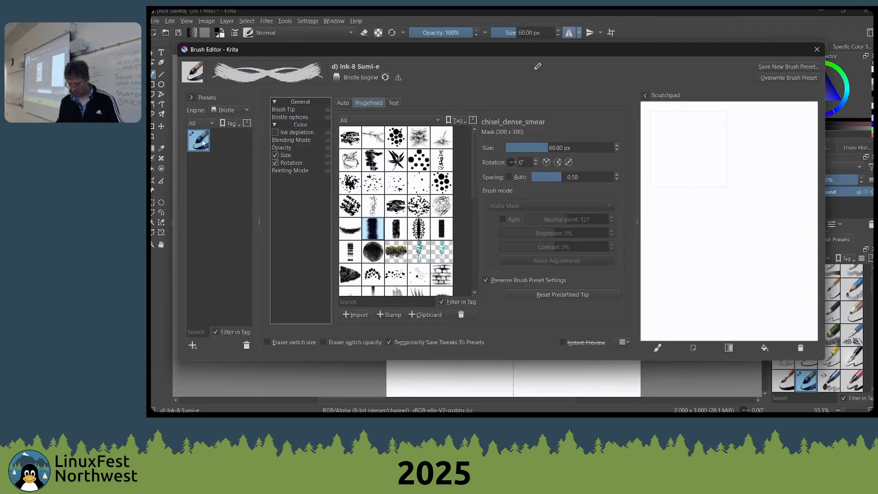
drag(715, 185, 730, 192)
mouse_move(712, 167)
mouse_down()
mouse_move(690, 197)
mouse_move(710, 186)
mouse_move(694, 211)
mouse_move(701, 245)
mouse_move(750, 241)
mouse_move(717, 251)
mouse_move(728, 244)
mouse_move(761, 255)
mouse_move(745, 280)
mouse_move(731, 280)
mouse_move(751, 271)
mouse_move(723, 272)
mouse_move(770, 262)
mouse_move(736, 171)
mouse_move(738, 201)
mouse_up()
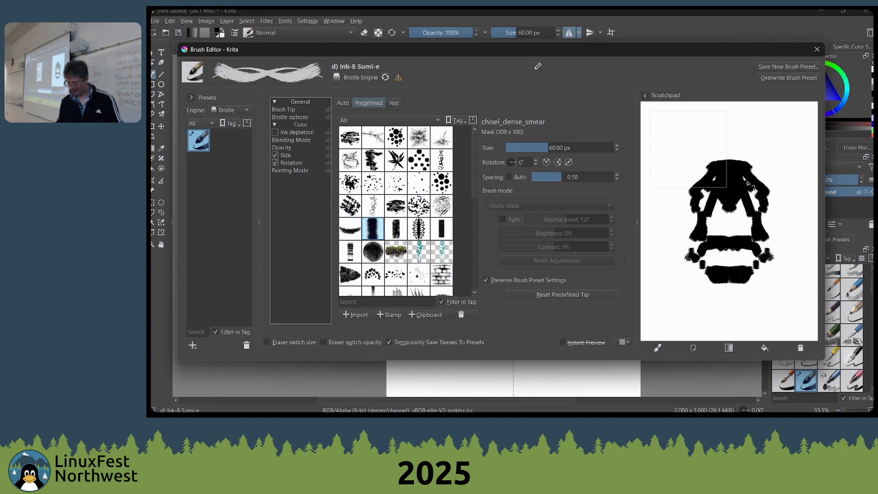
click(739, 139)
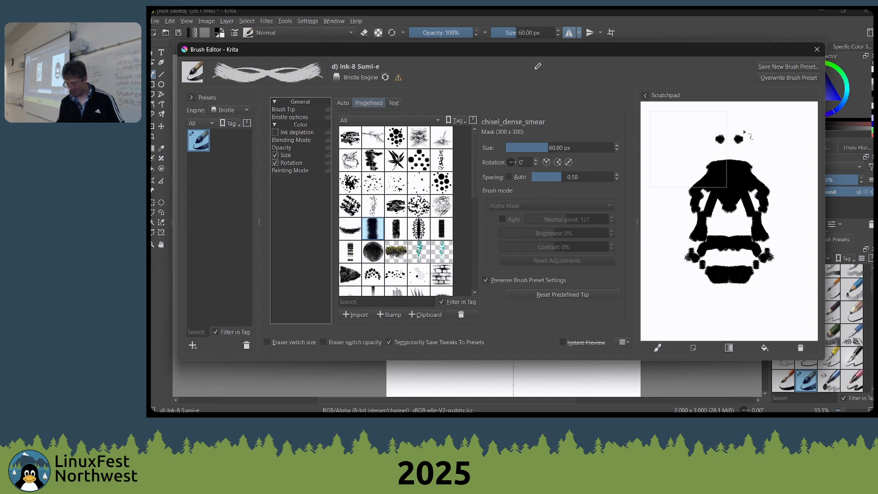
mouse_move(744, 132)
mouse_down()
mouse_move(738, 109)
mouse_move(815, 241)
mouse_up()
click(815, 198)
drag(803, 157, 808, 249)
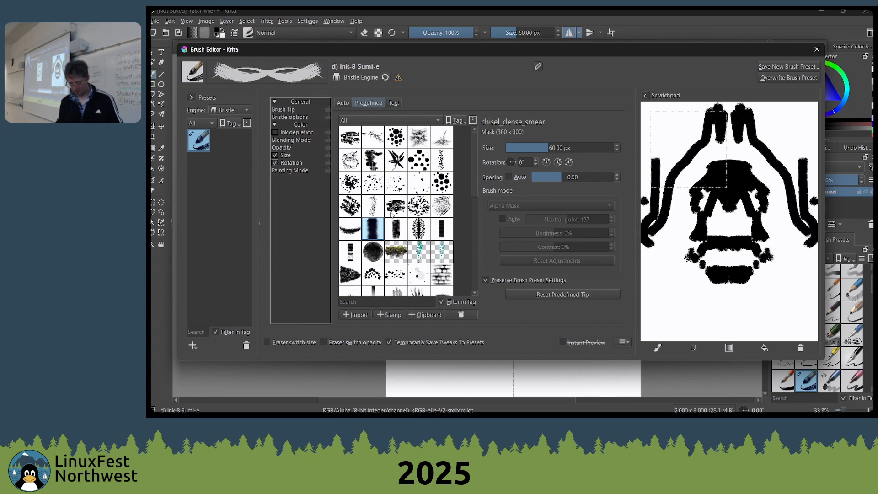
click(396, 183)
Filter the presets by the Curve engine and choose the Sketching-3 Leaky brush
click(214, 111)
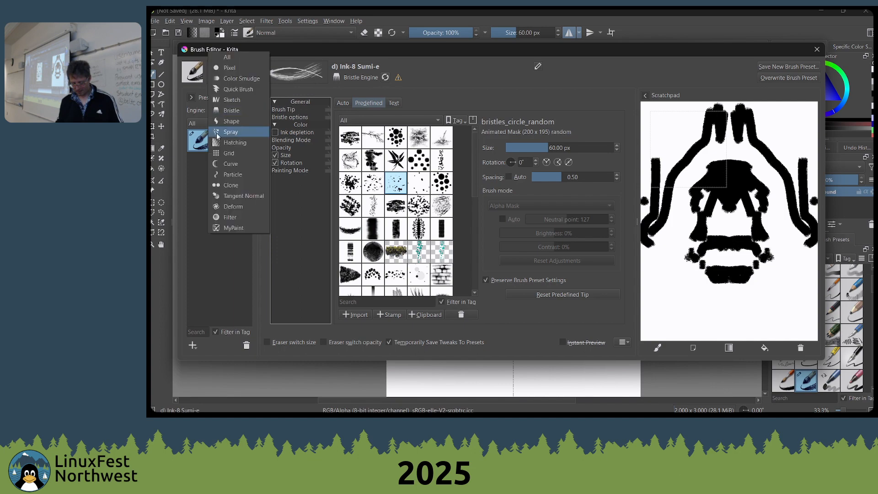
click(234, 166)
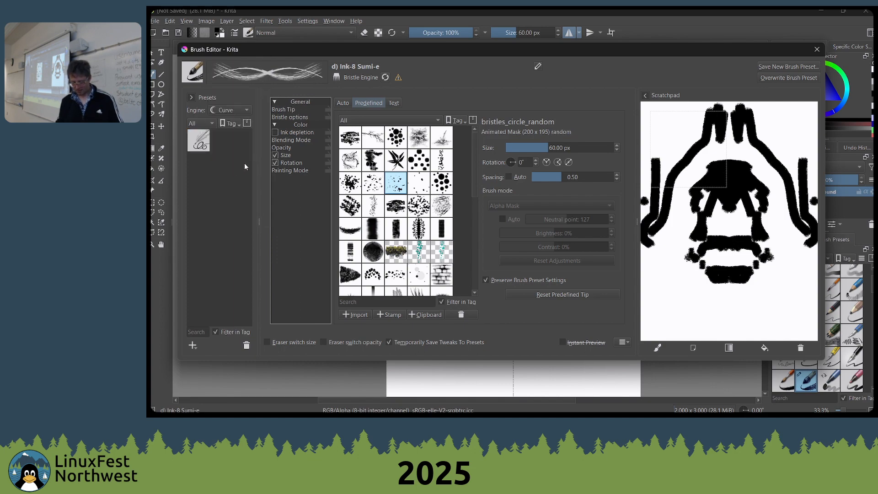
click(205, 151)
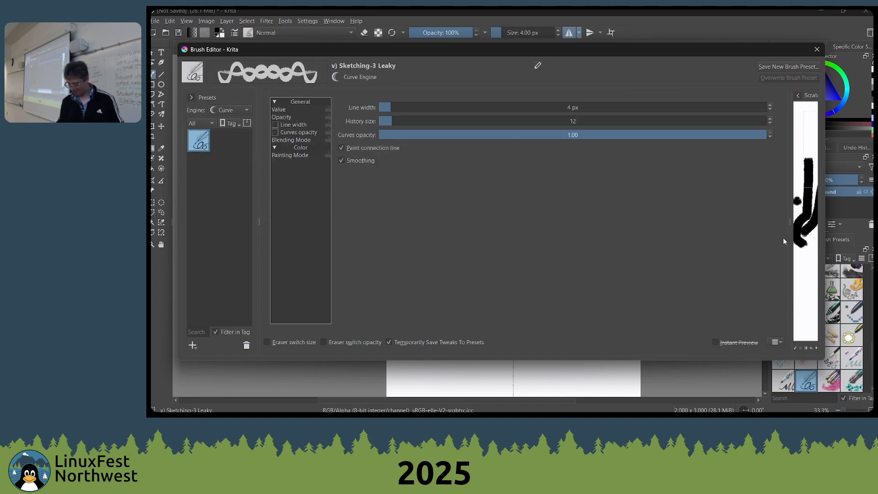
Widen and clear the scratchpad, and paint mirrored test strokes on it with the curve brush
drag(789, 219, 648, 221)
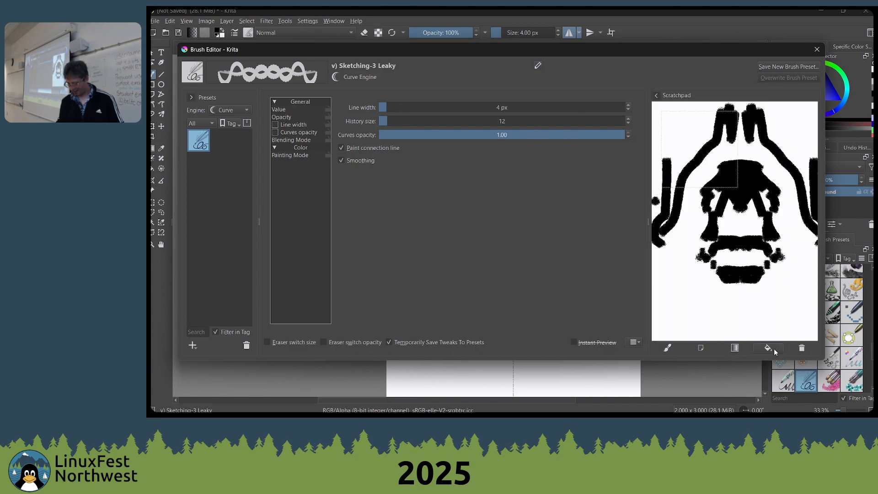
click(769, 348)
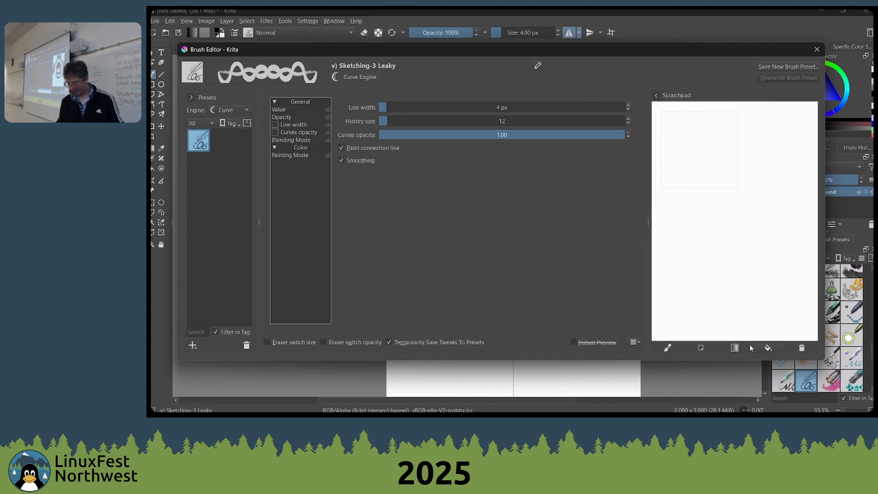
mouse_move(764, 174)
mouse_down()
mouse_move(674, 174)
mouse_move(729, 189)
mouse_move(730, 221)
mouse_move(718, 227)
mouse_move(722, 202)
mouse_move(698, 219)
mouse_move(697, 249)
mouse_move(678, 236)
mouse_move(708, 195)
mouse_move(714, 201)
mouse_move(689, 278)
mouse_move(685, 223)
mouse_up()
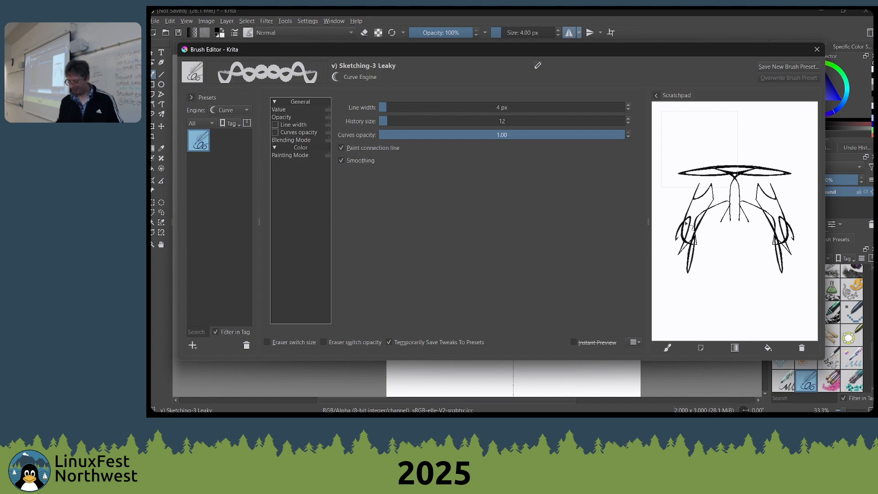
Look through the available brush engines, filtering the presets by Bristle and returning to Curve
click(211, 125)
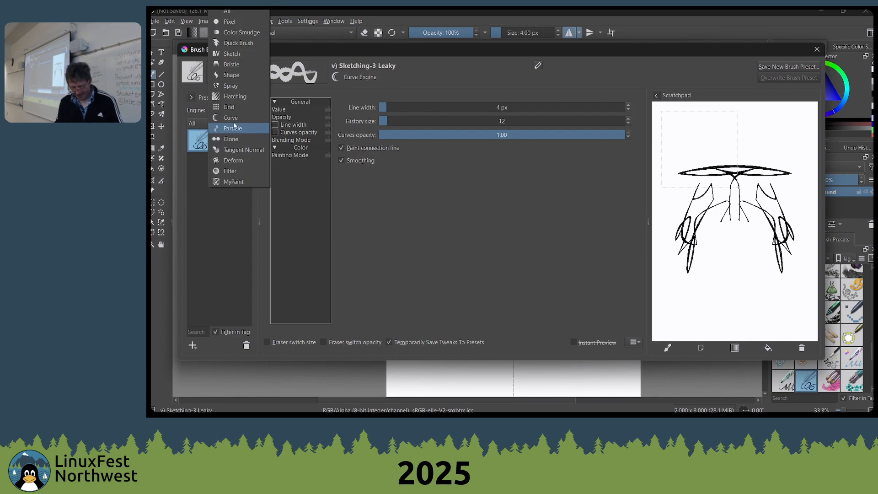
click(232, 118)
click(224, 114)
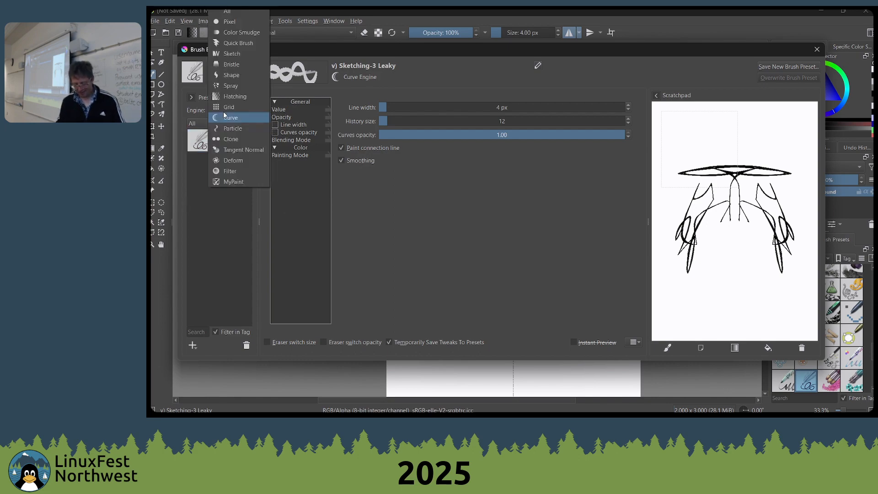
click(196, 145)
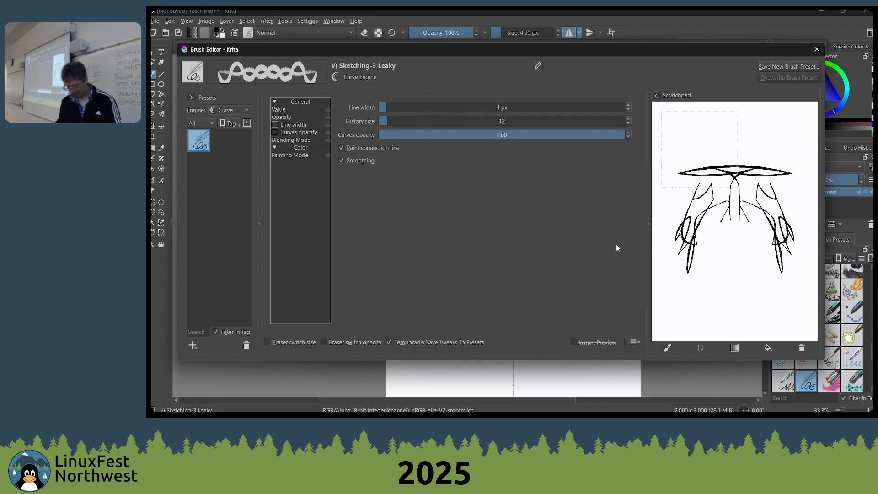
click(300, 110)
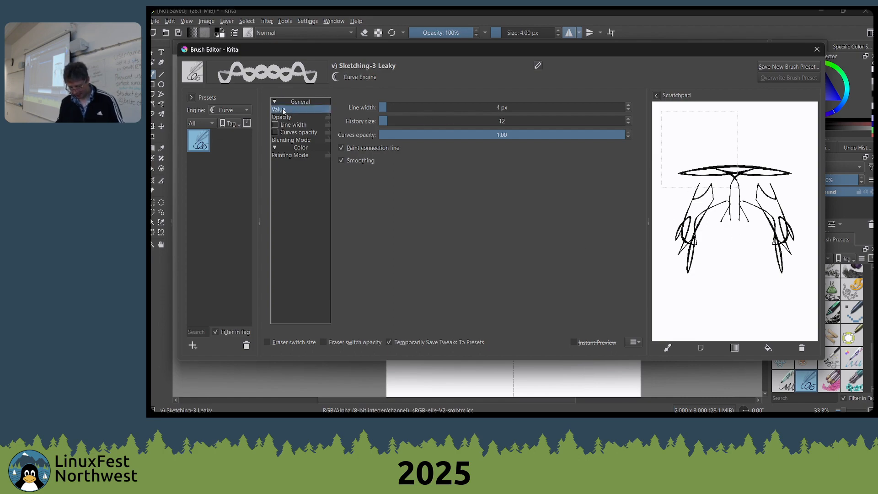
click(197, 123)
click(205, 125)
click(238, 110)
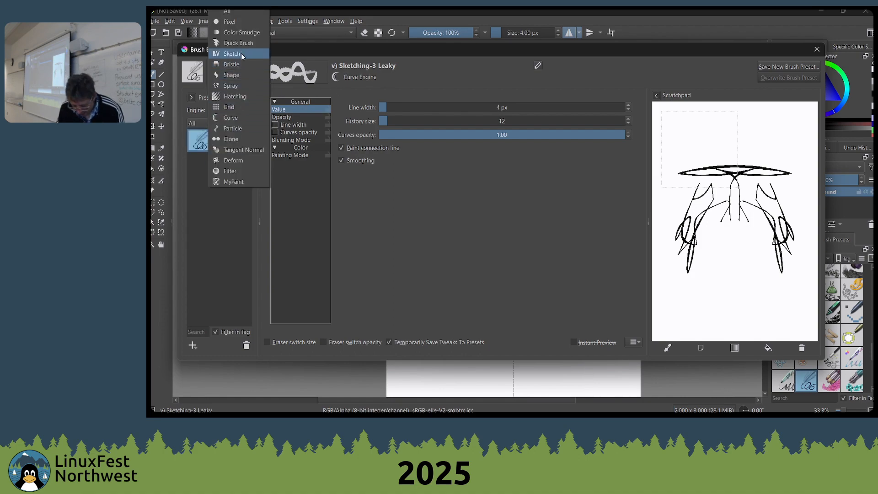
click(241, 65)
click(234, 111)
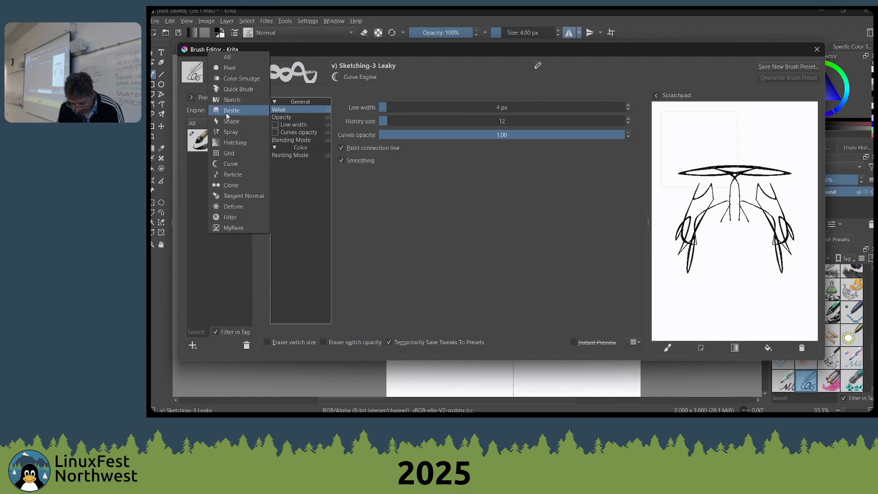
click(232, 163)
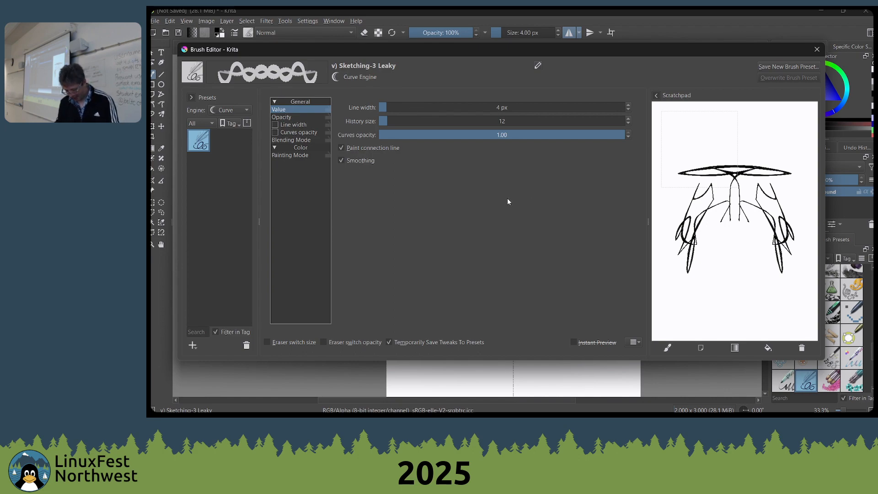
Enlarge the curve brush to 47 px and paint a mirrored black stroke from the brow down to the cheeks
key(Escape)
key(bracketright)
key(bracketright)
key(bracketright)
key(bracketright)
key(bracketright)
key(bracketright)
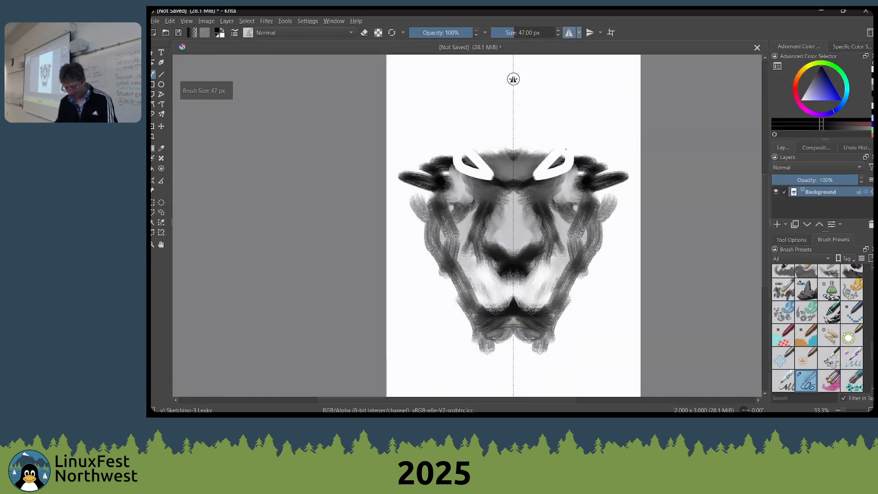
mouse_move(566, 149)
mouse_down()
mouse_move(539, 198)
mouse_move(555, 243)
mouse_move(606, 311)
mouse_up()
Bring up the pop-up palette and dismiss it, then browse the brush presets and choose the Wet Paint brush
right_click(583, 268)
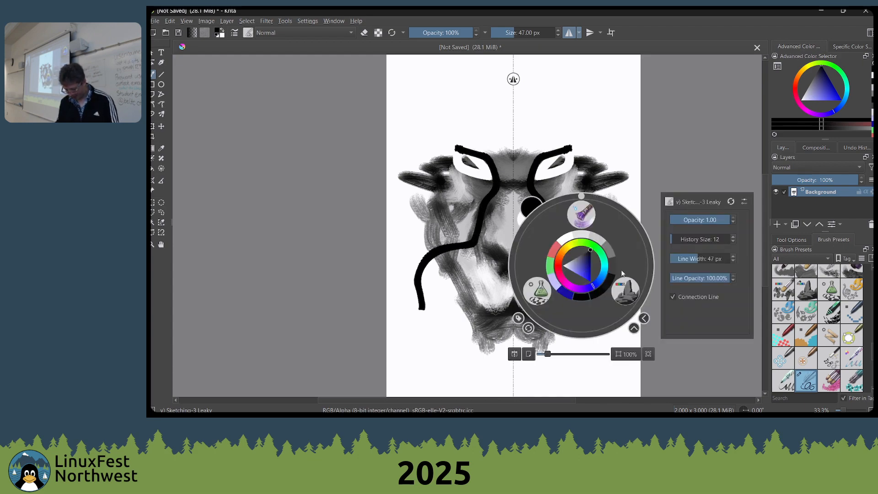
click(809, 259)
click(810, 259)
scroll(851, 329, down, 3)
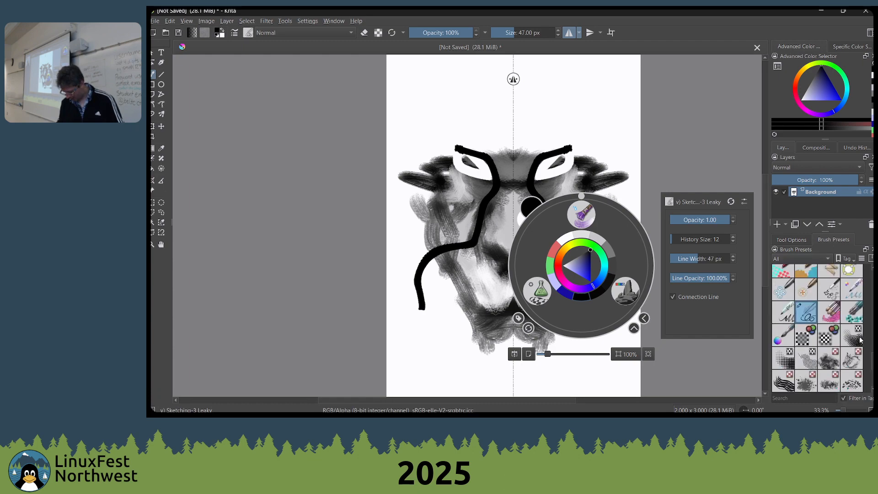
scroll(859, 340, up, 5)
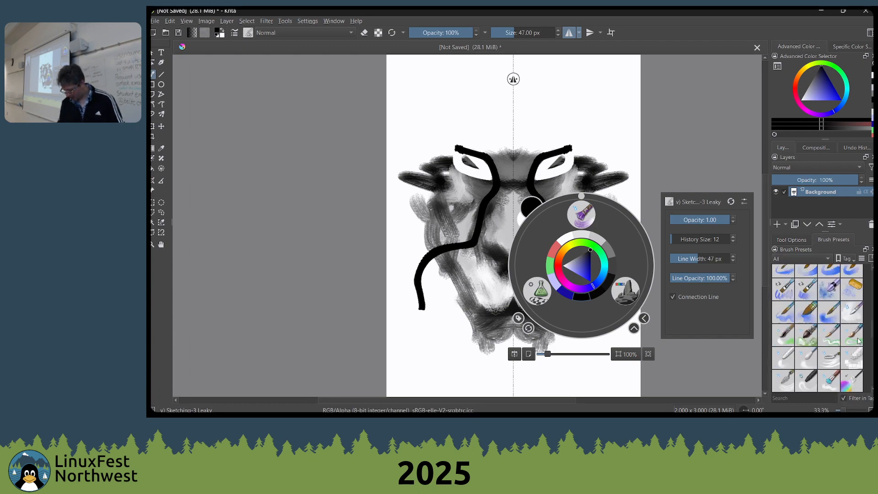
click(472, 187)
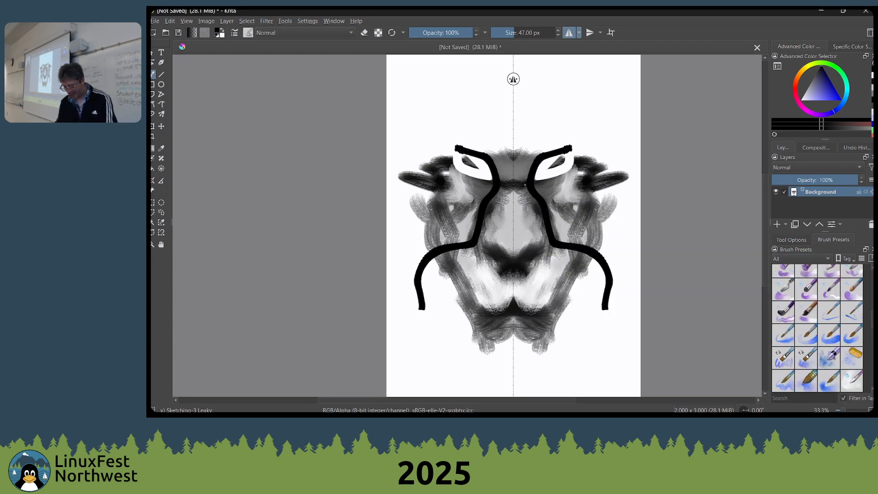
key(bracketright)
click(806, 289)
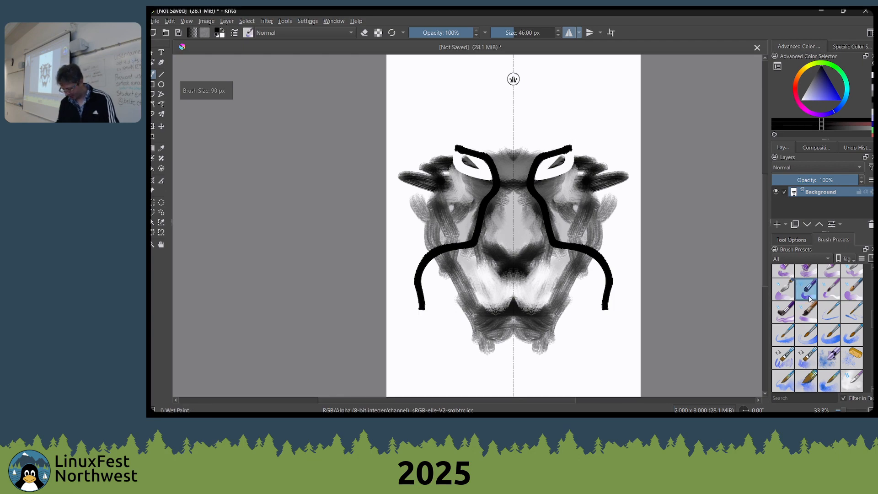
Enlarge the Wet Paint brush to about 929 px
key(bracketright)
key(bracketright)
key(bracketright)
key(bracketright)
key(bracketright)
key(bracketright)
key(bracketright)
key(bracketright)
key(bracketright)
key(bracketright)
key(bracketright)
key(bracketright)
key(bracketright)
key(bracketright)
key(bracketright)
key(bracketright)
key(bracketright)
key(bracketright)
key(bracketright)
key(bracketright)
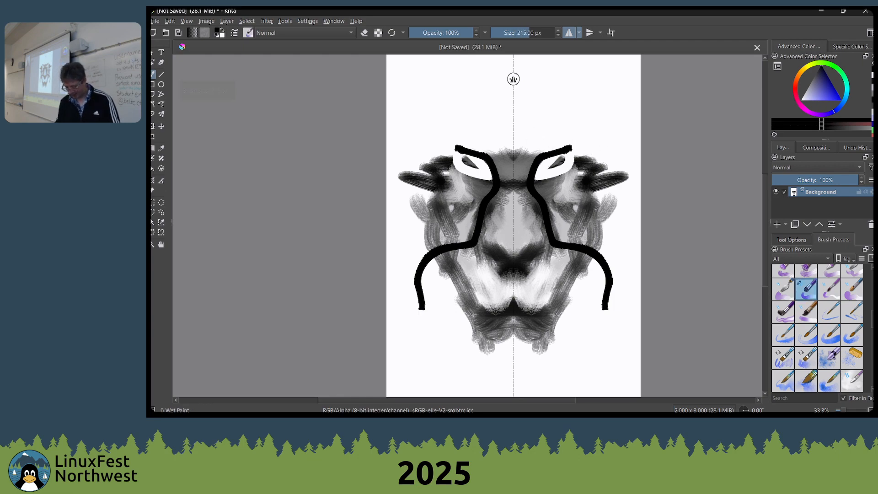
drag(533, 123, 677, 123)
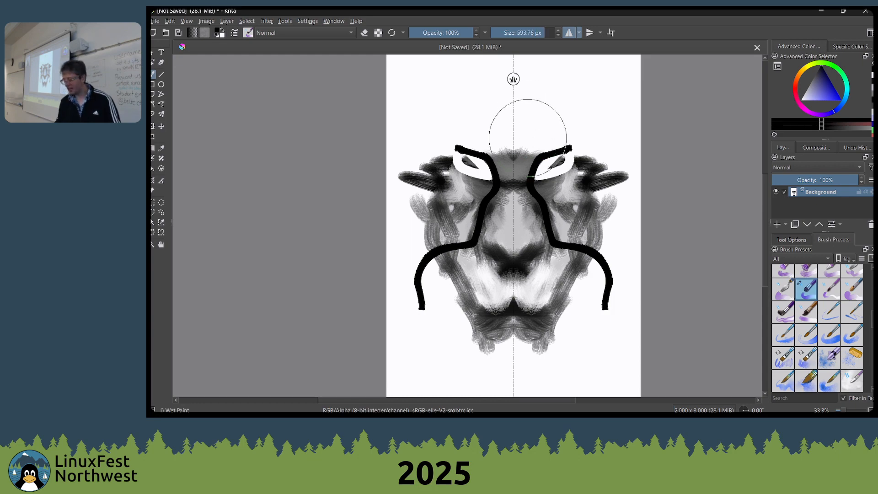
drag(527, 138, 643, 138)
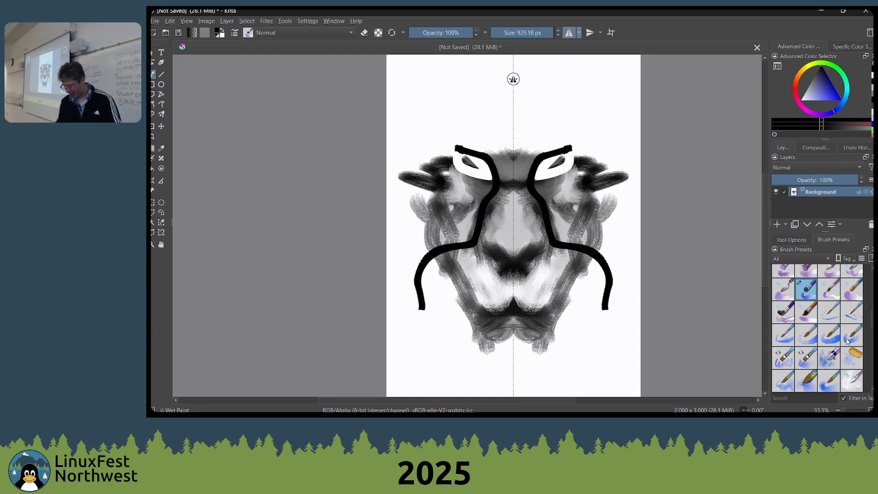
Reduce the Wet Paint brush to 474 px
scroll(848, 341, down, 5)
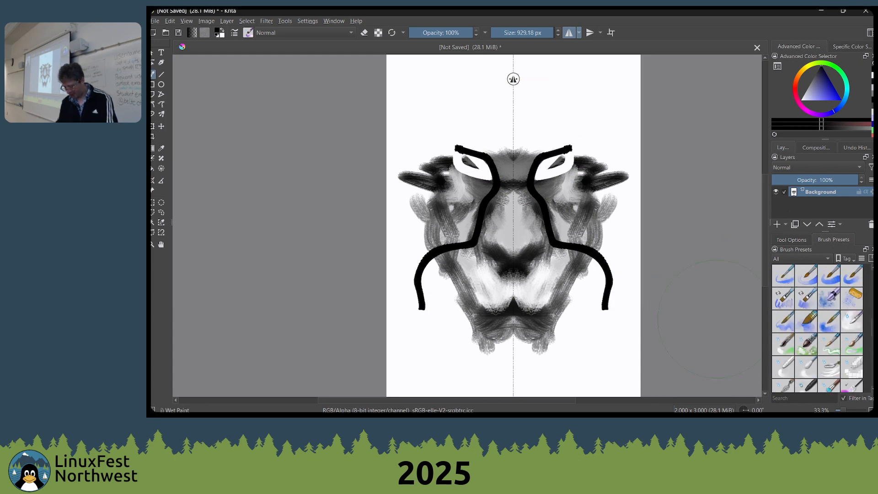
key(bracketleft)
key(bracketleft)
key(bracketleft)
key(bracketleft)
key(bracketleft)
key(bracketleft)
key(bracketleft)
key(bracketleft)
key(bracketleft)
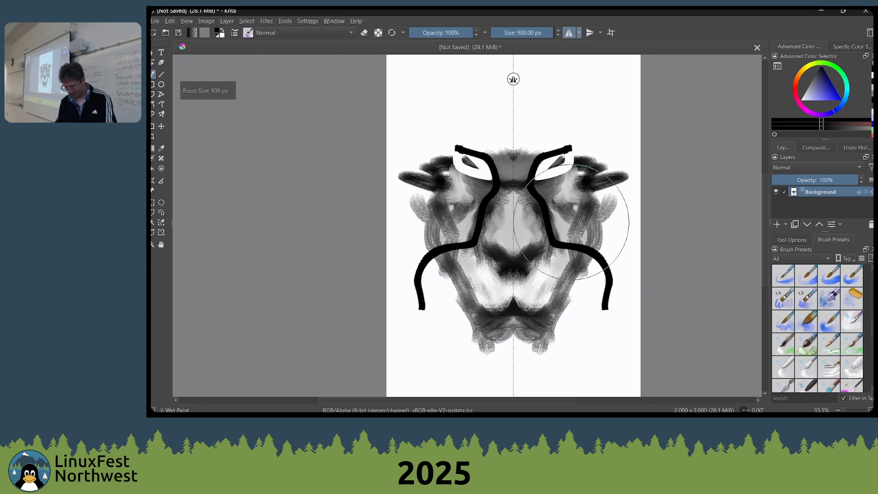
key(bracketleft)
key(bracketleft)
Choose the Sketching-3 Leaky brush at 90 px and paint mirrored thick black strokes above the ears
scroll(799, 341, down, 3)
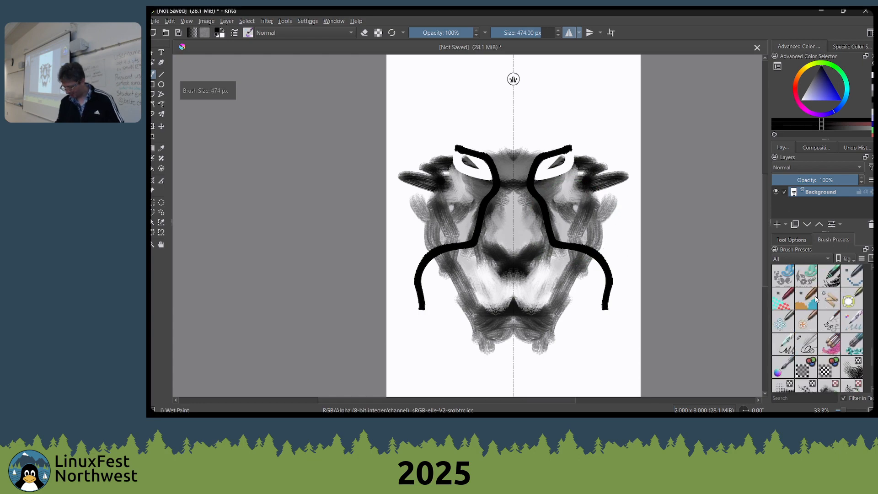
click(801, 349)
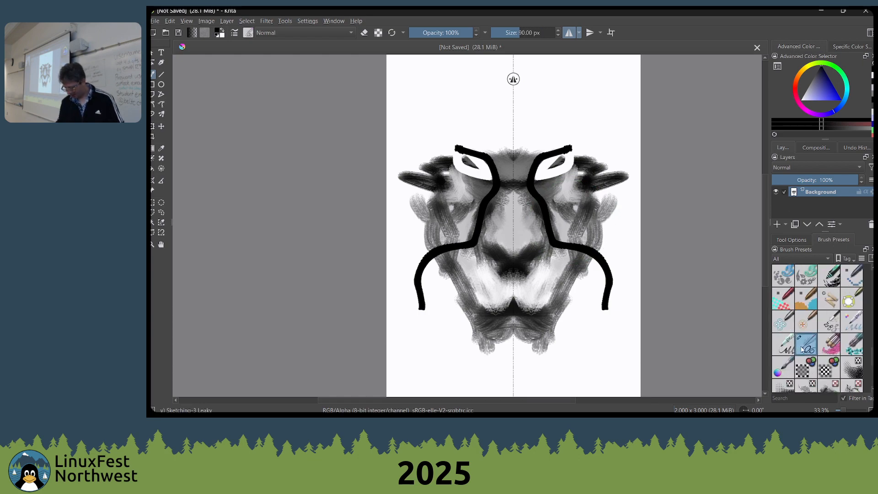
mouse_move(861, 323)
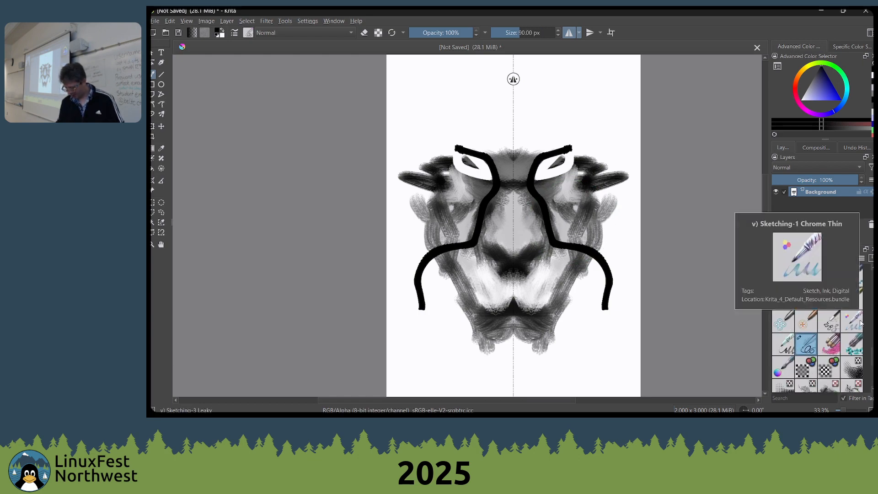
click(786, 344)
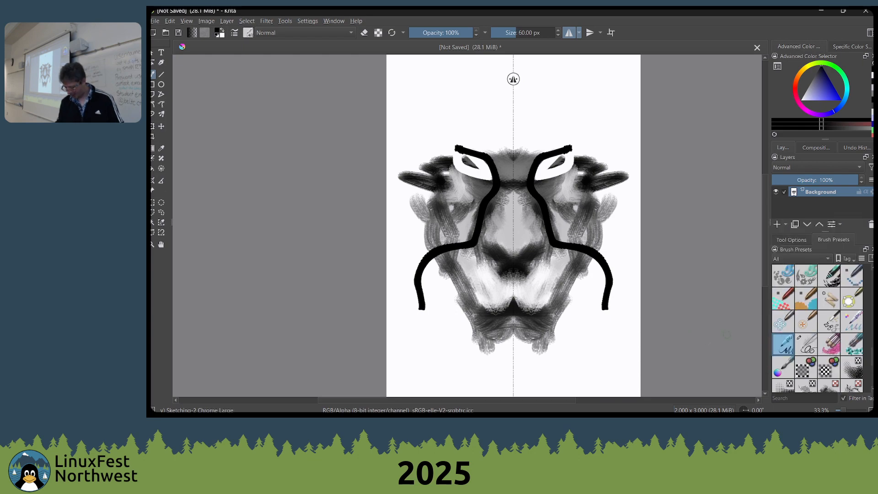
click(803, 348)
mouse_move(585, 87)
mouse_down()
mouse_move(627, 145)
mouse_move(611, 126)
mouse_up()
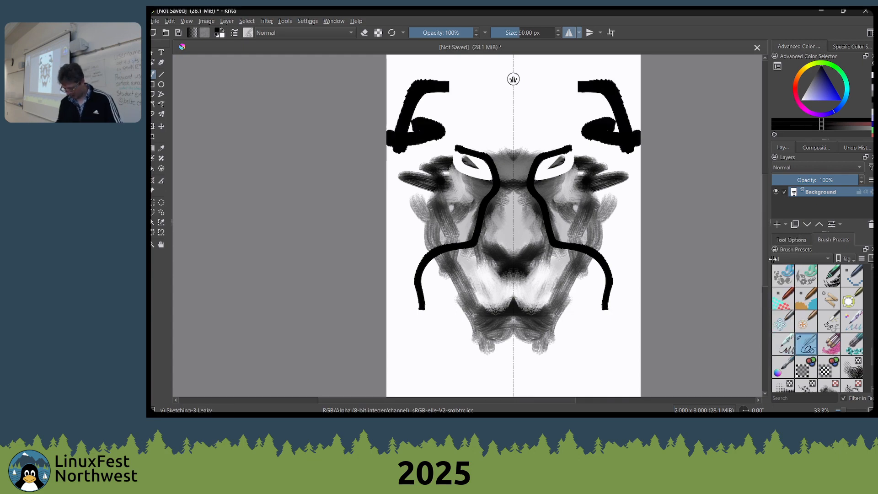
Paint mirrored web-like black strokes near the lower corners with Sketching-2 Chrome Large and enlarge the brush to 281 px
click(784, 344)
mouse_move(617, 325)
mouse_down()
mouse_move(564, 355)
mouse_move(599, 372)
mouse_move(631, 332)
mouse_move(608, 343)
mouse_move(595, 316)
mouse_move(584, 363)
mouse_up()
key(bracketright)
key(bracketright)
key(bracketright)
key(bracketright)
key(bracketright)
key(bracketright)
key(bracketright)
key(bracketright)
key(bracketright)
key(bracketright)
key(bracketright)
key(bracketright)
key(bracketright)
key(bracketright)
key(bracketright)
key(bracketright)
key(bracketright)
key(bracketright)
key(bracketright)
key(bracketright)
key(bracketright)
key(bracketright)
key(bracketright)
mouse_move(533, 310)
mouse_down()
mouse_move(578, 354)
mouse_move(631, 368)
mouse_move(589, 356)
mouse_move(614, 346)
mouse_move(625, 315)
mouse_move(552, 342)
mouse_move(586, 282)
mouse_up()
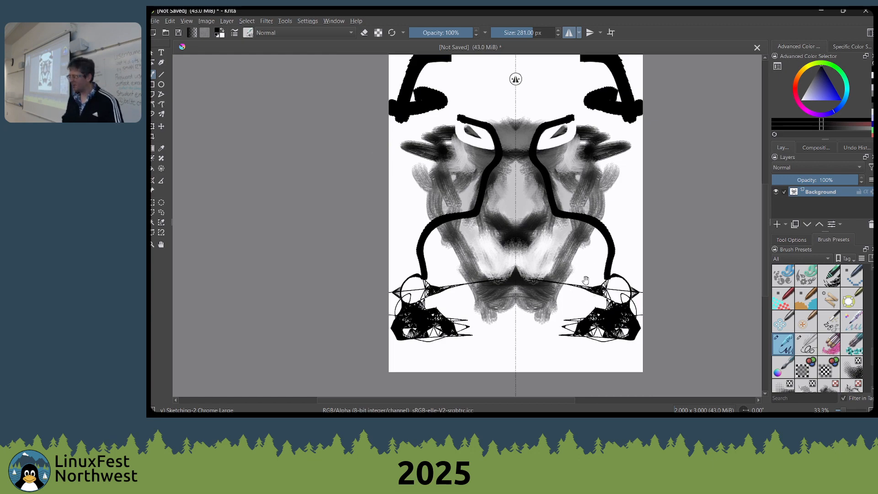
drag(588, 275, 579, 287)
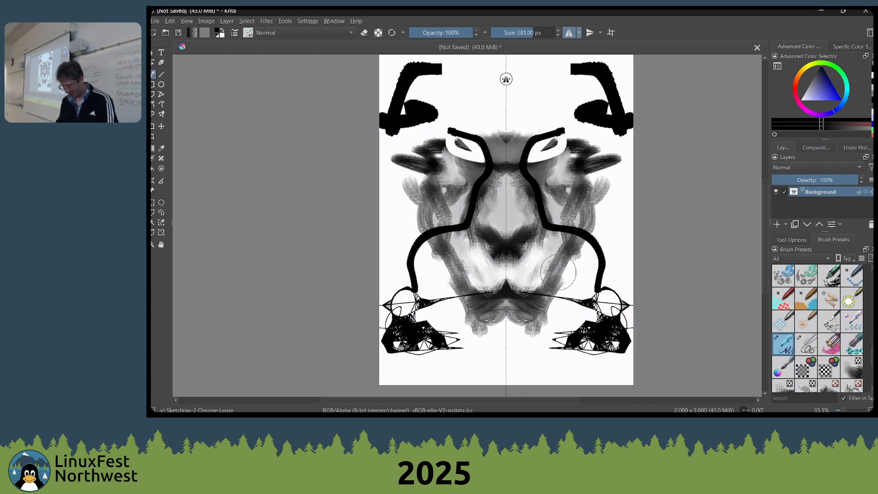
Clear the canvas, enlarge the sketch brush to 700 px, and paint mirrored solid black shapes around the centre line
key(Delete)
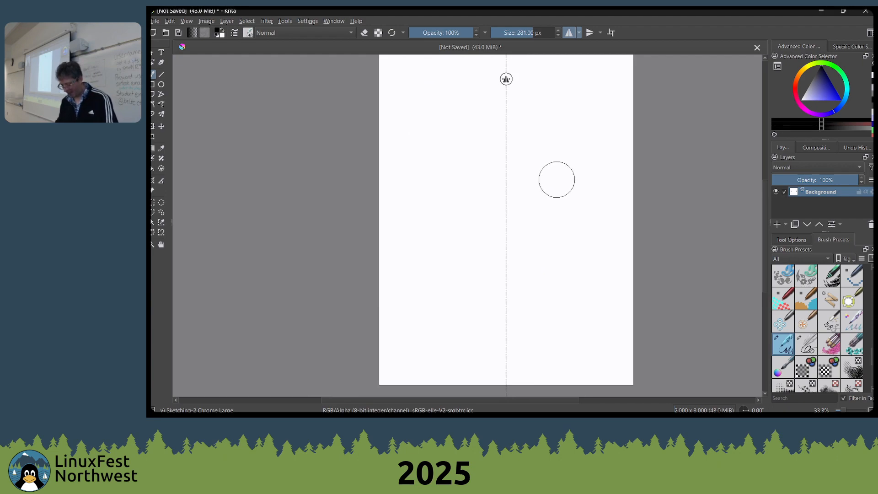
key(bracketright)
key(bracketright)
key(bracketright)
key(bracketright)
key(bracketright)
key(bracketright)
key(bracketright)
mouse_move(559, 177)
mouse_down()
mouse_move(576, 231)
mouse_move(548, 226)
mouse_move(525, 250)
mouse_move(521, 277)
mouse_move(549, 292)
mouse_move(581, 248)
mouse_move(560, 272)
mouse_move(547, 268)
mouse_move(542, 253)
mouse_move(567, 191)
mouse_move(553, 141)
mouse_up()
mouse_move(551, 213)
mouse_down()
mouse_move(517, 141)
mouse_move(536, 108)
mouse_move(444, 179)
mouse_move(560, 141)
mouse_move(521, 166)
mouse_move(526, 213)
mouse_move(615, 155)
mouse_move(547, 168)
mouse_up()
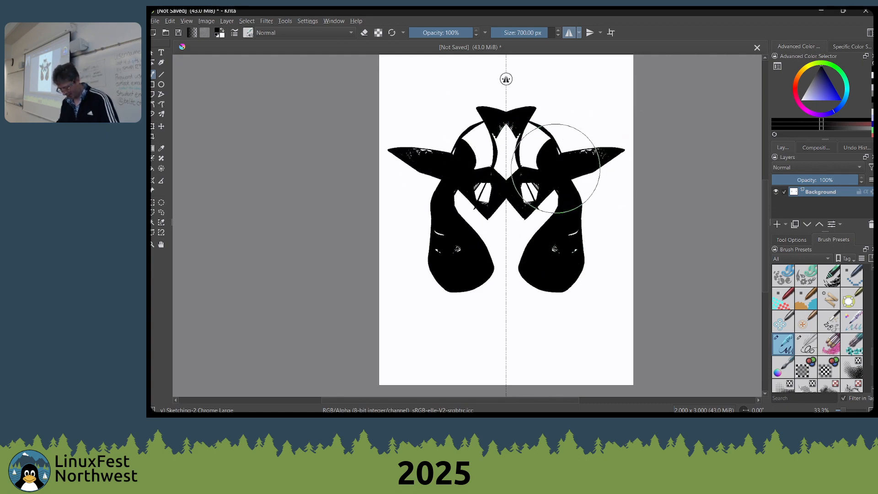
Clear the canvas, lower the brush opacity to 20%, and paint mirrored shaded arcs beside the centre line
key(Delete)
key(o)
key(o)
key(o)
key(o)
key(o)
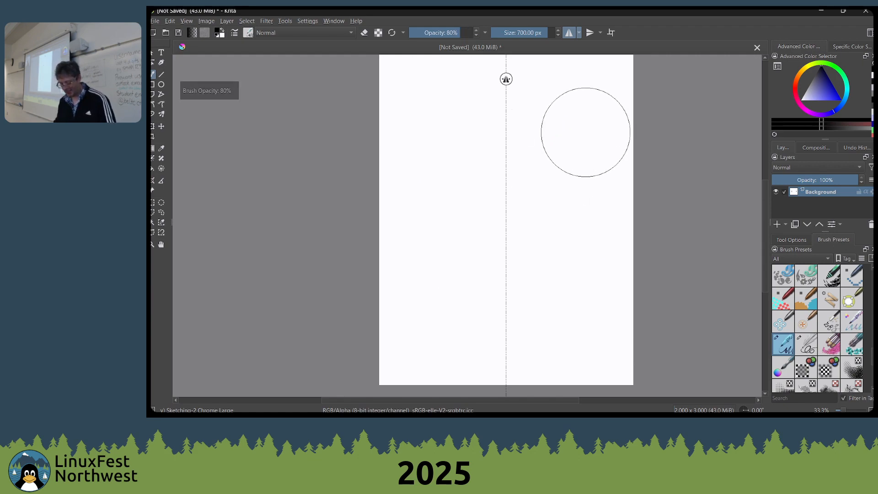
key(o)
key(o)
key(o)
mouse_move(523, 138)
mouse_down()
mouse_move(550, 142)
mouse_move(580, 168)
mouse_move(589, 197)
mouse_move(552, 172)
mouse_move(537, 174)
mouse_move(533, 219)
mouse_up()
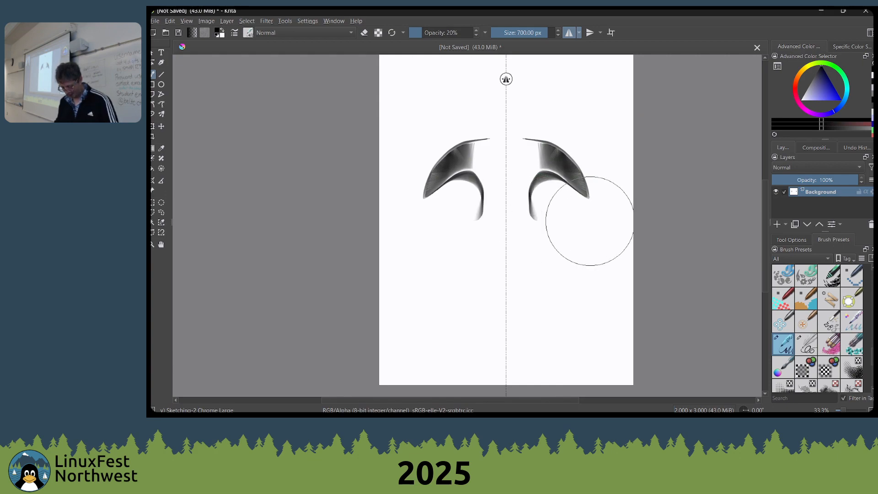
Clear the canvas and paint mirrored overlapping strokes at 10% brush opacity
key(Delete)
key(o)
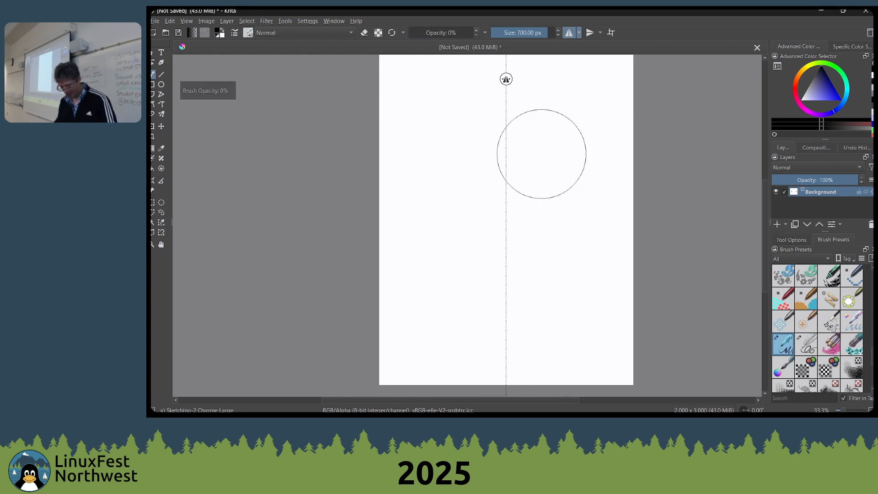
mouse_move(551, 147)
mouse_down()
mouse_move(601, 187)
mouse_move(584, 142)
mouse_move(557, 178)
mouse_move(567, 169)
mouse_move(556, 165)
mouse_move(583, 197)
mouse_move(571, 140)
mouse_move(535, 166)
mouse_move(549, 212)
mouse_move(569, 202)
mouse_up()
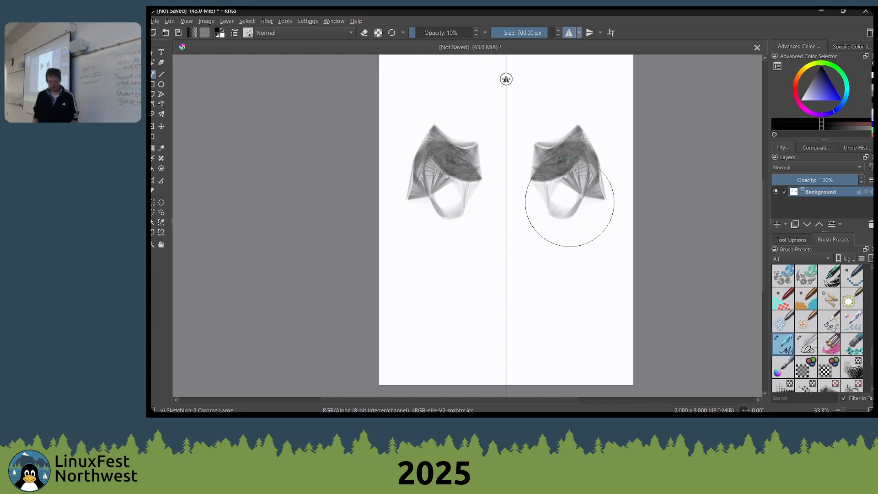
Reduce the brush to 540 px, clear the canvas, and paint faint mirrored wing-like strokes in the upper half
key(bracketleft)
key(bracketleft)
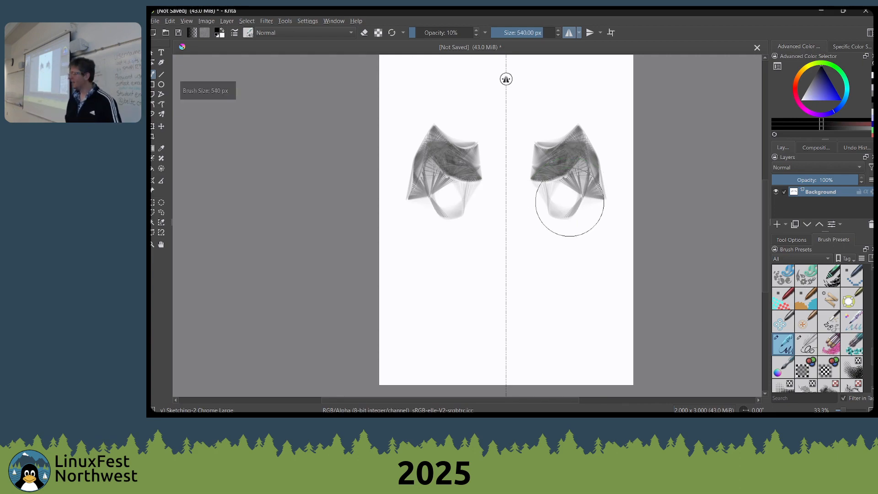
key(Delete)
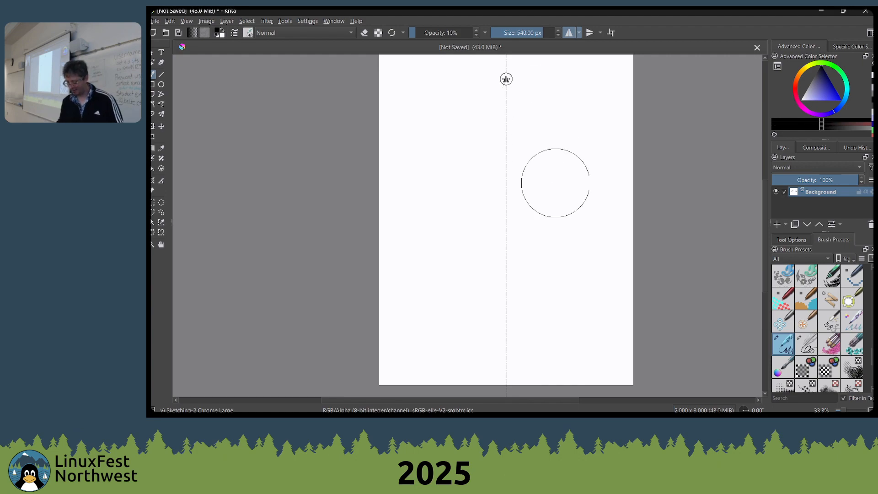
mouse_move(595, 173)
mouse_down()
mouse_move(597, 167)
mouse_move(542, 149)
mouse_move(592, 156)
mouse_move(553, 157)
mouse_move(533, 176)
mouse_move(563, 210)
mouse_move(564, 180)
mouse_move(537, 165)
mouse_up()
Open the brush editor for Sketching-2 Chrome Large and look through its brush tip, predefined tip, painting mode and brush size settings
mouse_move(787, 355)
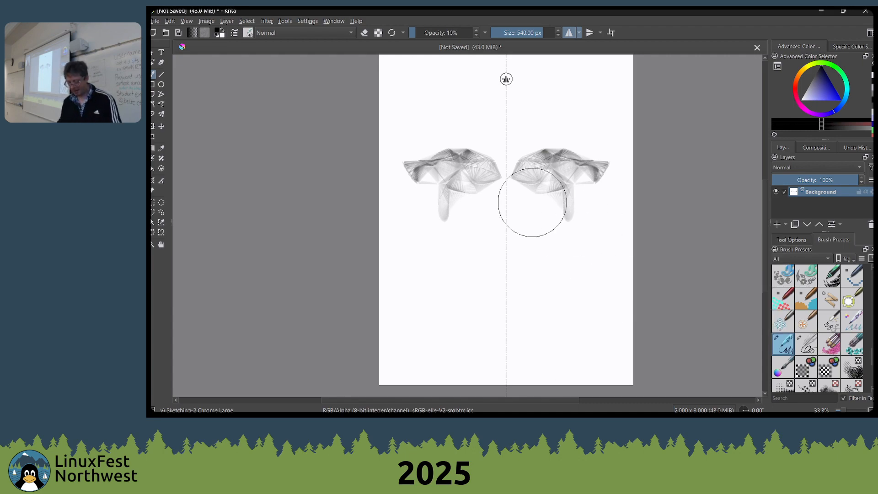
key(F5)
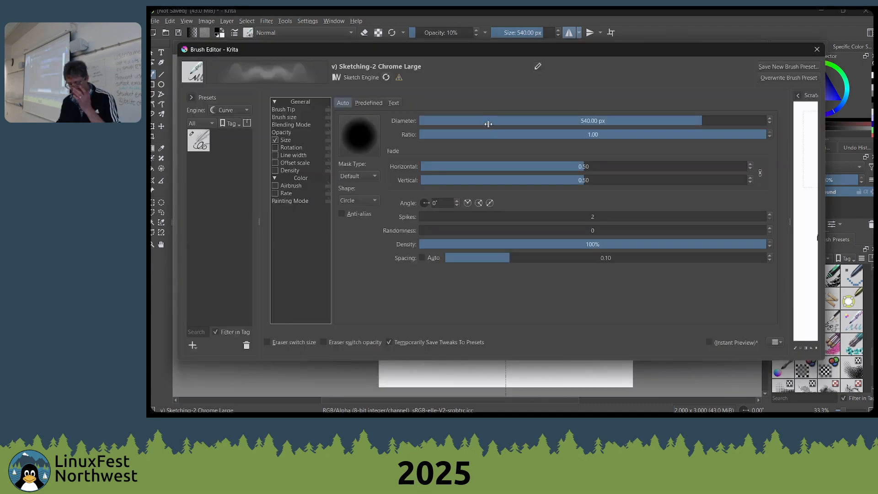
click(293, 110)
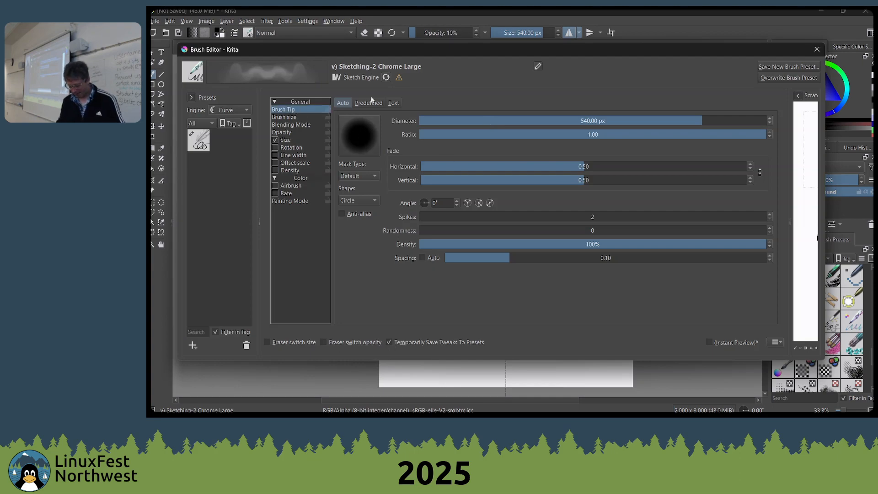
click(377, 105)
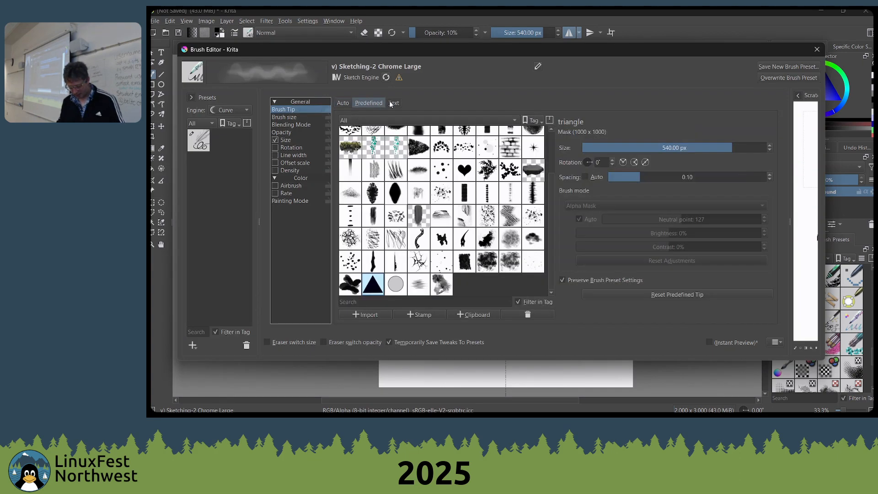
click(344, 103)
click(291, 201)
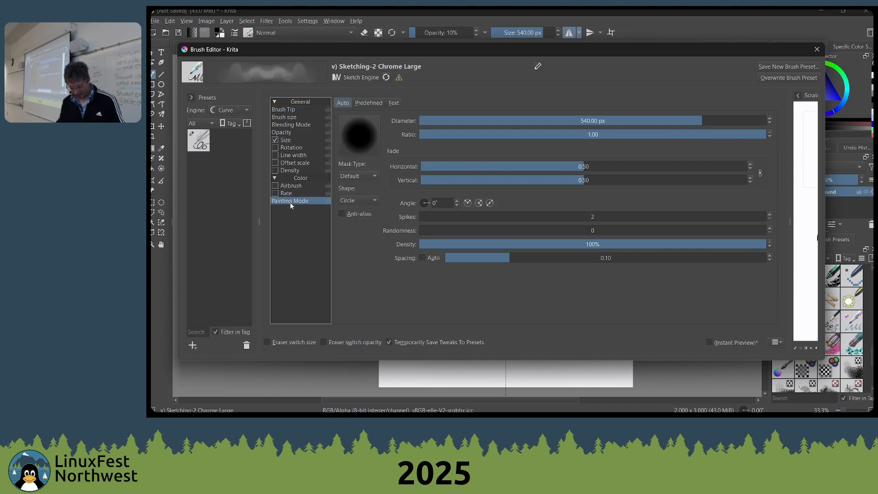
click(293, 111)
click(292, 116)
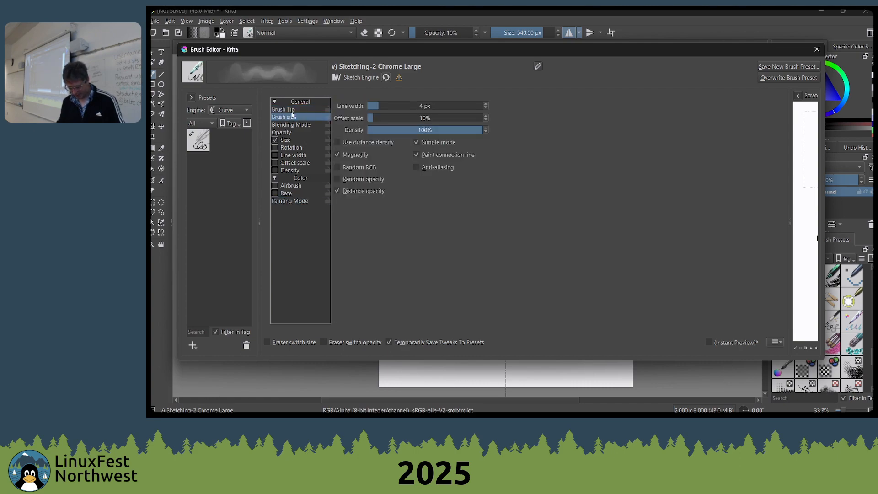
Set the sketch brush's line width to 2 px and paint mirrored test strokes on the widened scratchpad
drag(371, 106, 368, 105)
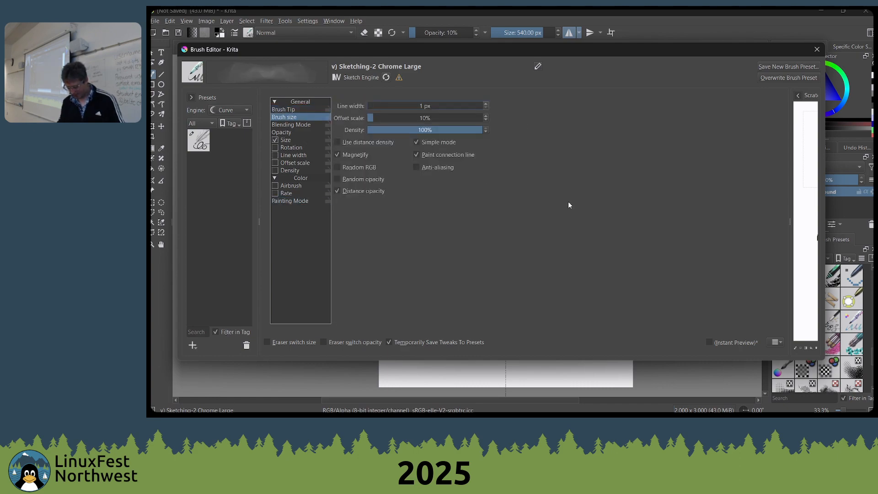
click(388, 105)
text(2)
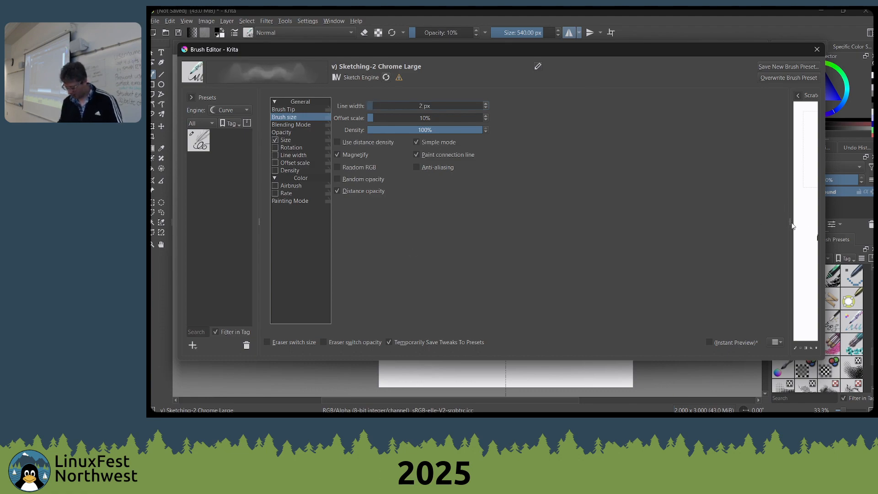
drag(790, 220, 597, 227)
mouse_move(660, 256)
mouse_down()
mouse_move(694, 257)
mouse_move(714, 236)
mouse_move(712, 202)
mouse_move(741, 263)
mouse_move(731, 192)
mouse_move(686, 238)
mouse_move(758, 191)
mouse_up()
Open the dialog for saving a new brush preset, cancel it, and clear the scratchpad
click(780, 66)
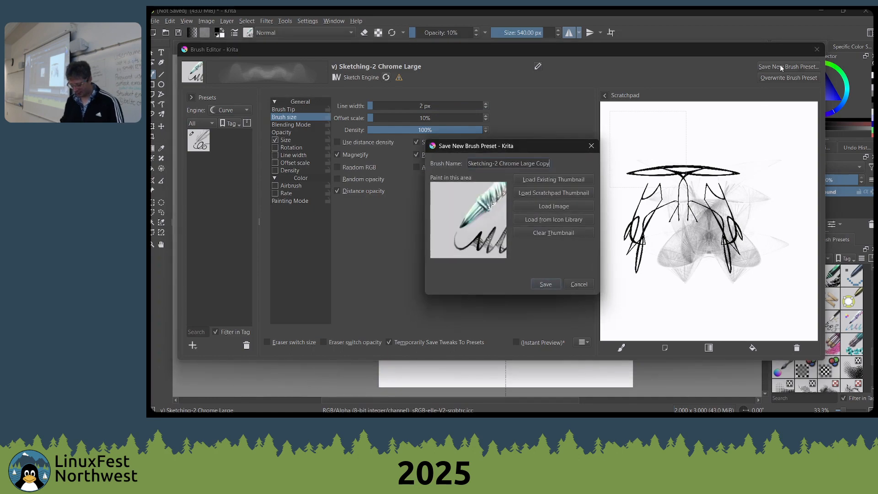
click(578, 284)
click(753, 348)
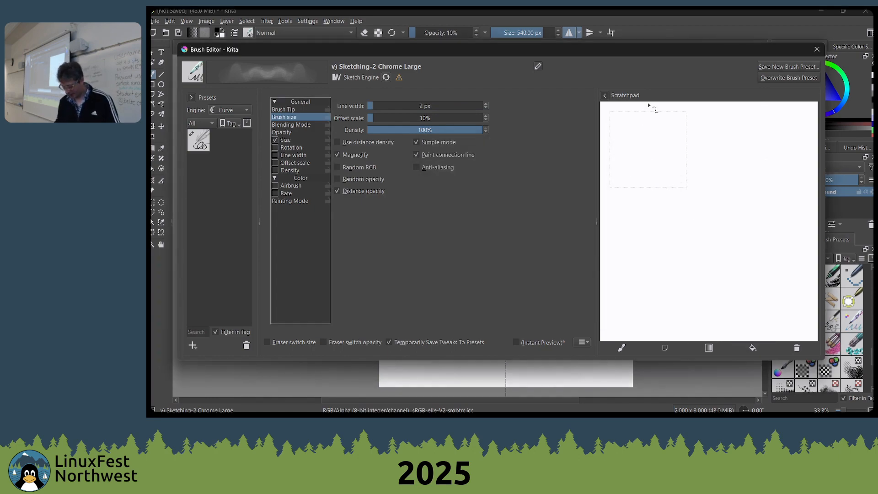
Paint a sample in the scratchpad's thumbnail frame and save the modified brush as a new soft sketch preset using that sample as its thumbnail
mouse_move(650, 133)
mouse_down()
mouse_move(665, 142)
mouse_move(665, 158)
mouse_move(642, 155)
mouse_move(661, 158)
mouse_move(630, 134)
mouse_move(627, 174)
mouse_move(662, 169)
mouse_move(619, 183)
mouse_move(668, 173)
mouse_move(622, 177)
mouse_move(639, 174)
mouse_move(629, 155)
mouse_up()
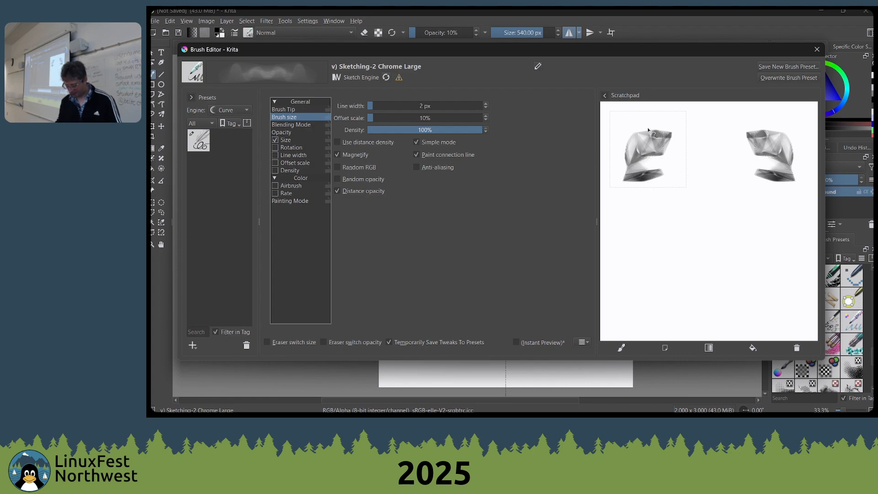
click(772, 66)
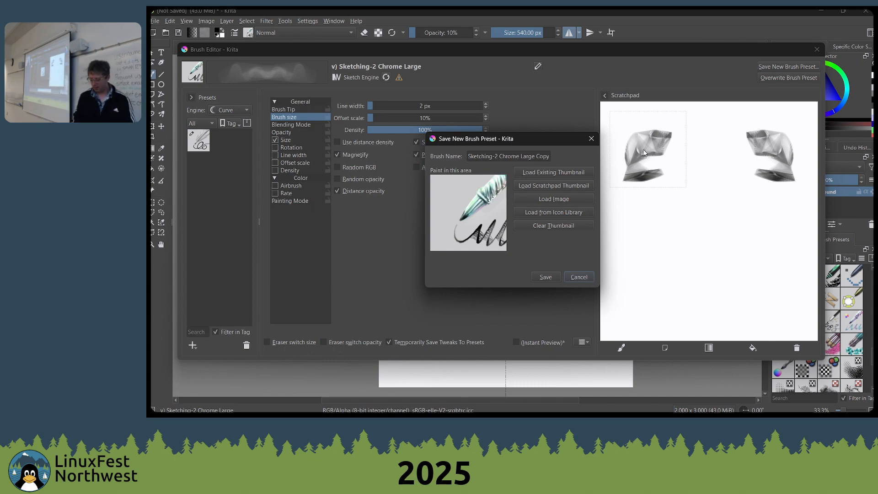
click(557, 187)
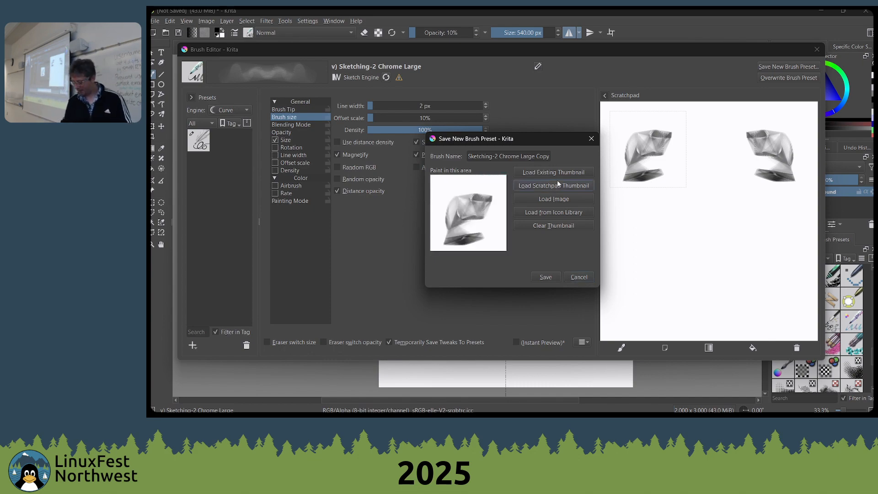
triple_click(529, 155)
text(oscar's soft sketch)
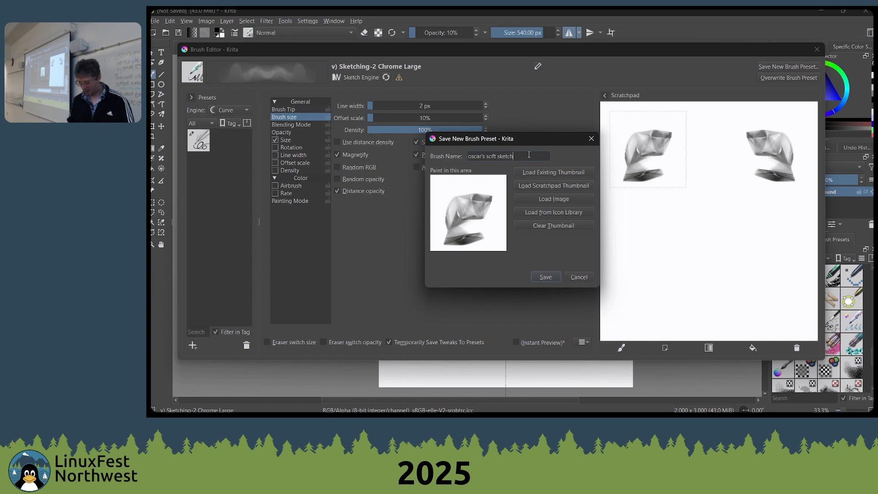
key(Return)
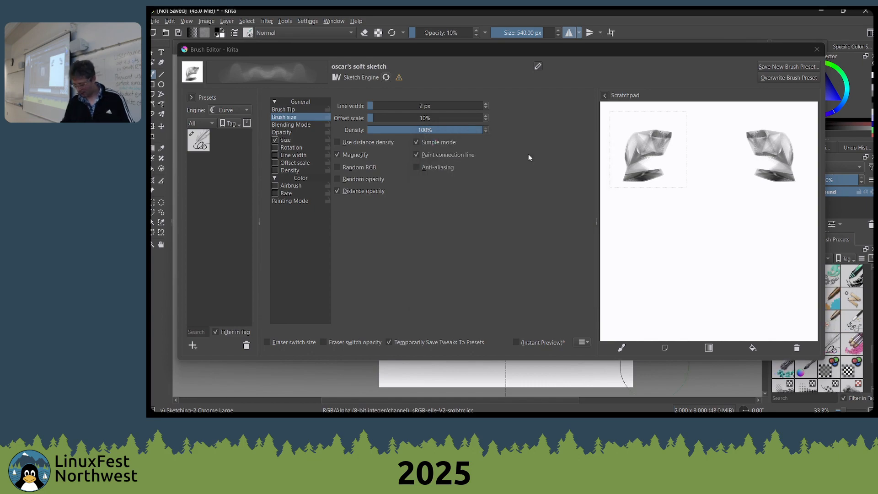
click(813, 55)
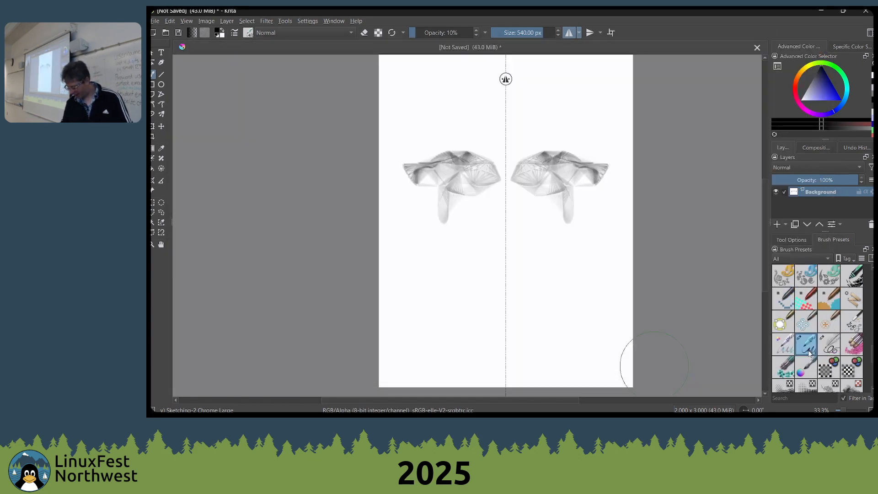
Find the newly saved soft sketch preset among the brush presets and assign it to the presenter's personal tag
click(797, 399)
text(oscar)
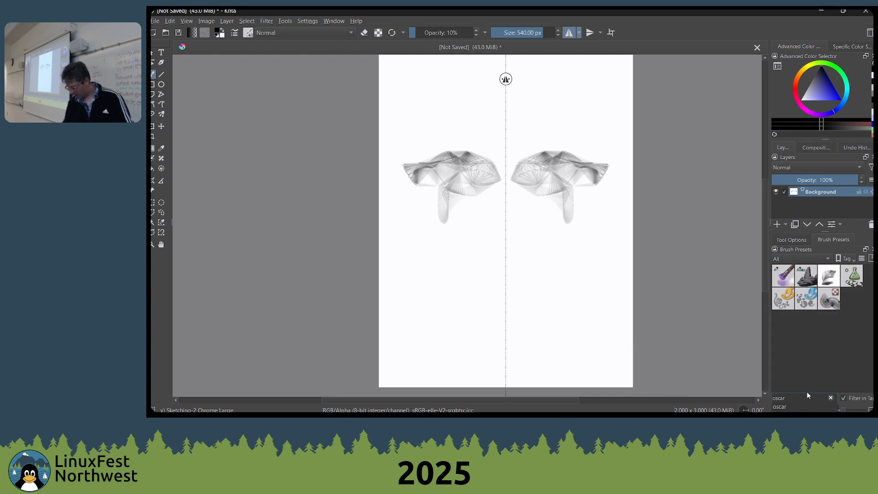
click(850, 371)
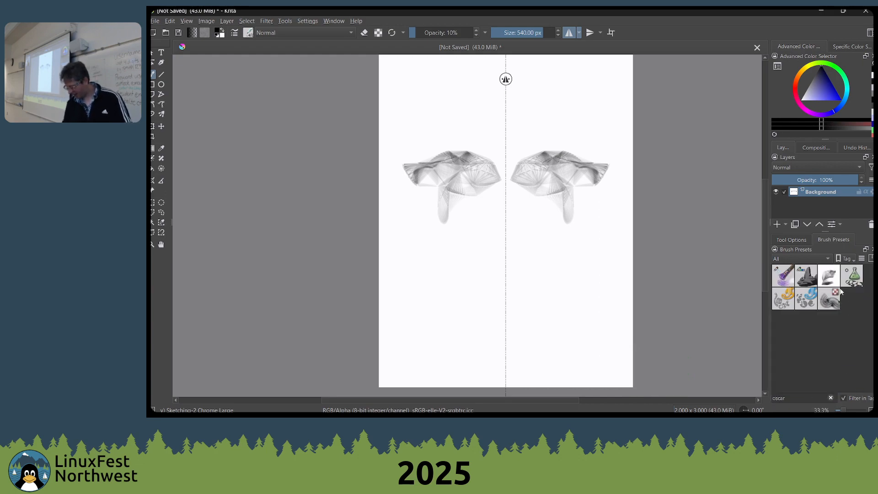
right_click(829, 276)
mouse_move(809, 291)
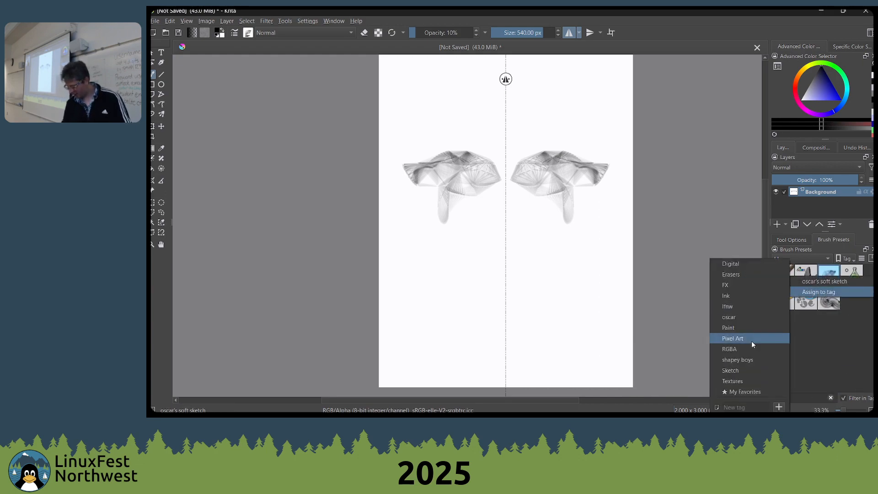
click(730, 307)
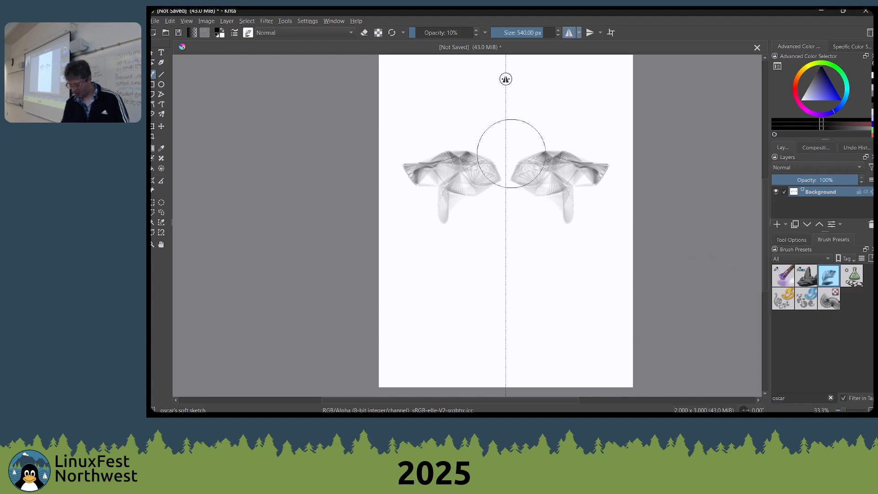
Paint translucent mirrored face shading across the middle and upper canvas with the soft sketch brush at 540 px
mouse_move(511, 153)
mouse_down()
mouse_move(542, 216)
mouse_move(540, 158)
mouse_move(592, 166)
mouse_move(486, 153)
mouse_move(582, 187)
mouse_move(574, 159)
mouse_move(589, 200)
mouse_move(571, 188)
mouse_move(575, 149)
mouse_move(593, 182)
mouse_move(598, 206)
mouse_move(580, 220)
mouse_move(586, 175)
mouse_move(555, 258)
mouse_move(529, 245)
mouse_move(567, 197)
mouse_move(572, 241)
mouse_move(600, 258)
mouse_move(565, 288)
mouse_move(551, 317)
mouse_move(556, 253)
mouse_move(575, 261)
mouse_move(551, 172)
mouse_move(517, 247)
mouse_move(570, 226)
mouse_move(528, 257)
mouse_move(556, 270)
mouse_move(514, 249)
mouse_move(511, 270)
mouse_move(538, 258)
mouse_move(605, 256)
mouse_move(542, 259)
mouse_move(566, 235)
mouse_move(588, 230)
mouse_up()
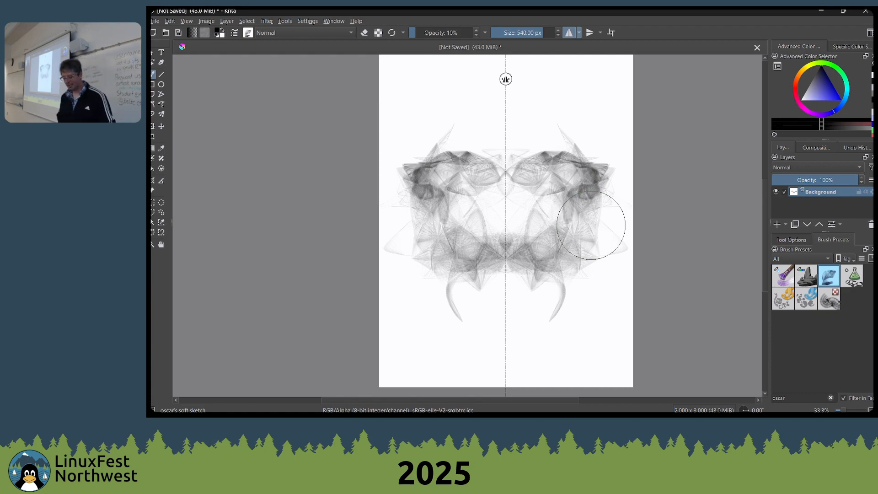
right_click(543, 243)
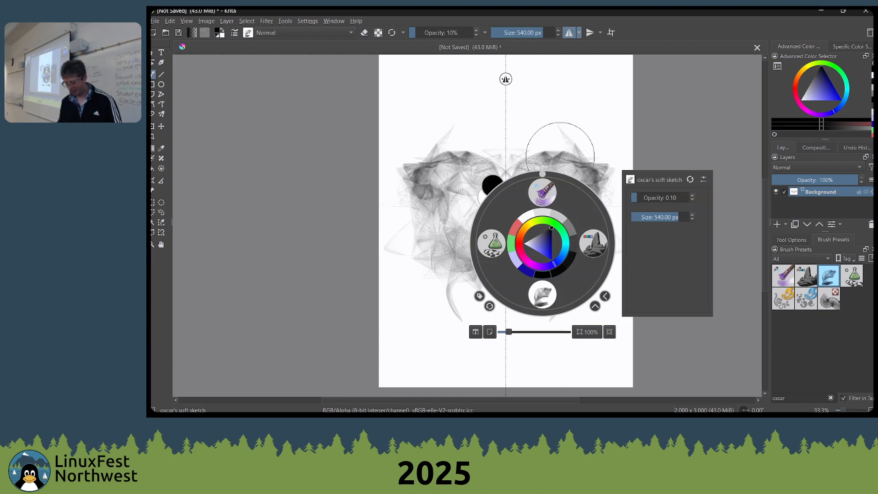
click(558, 150)
mouse_move(573, 180)
mouse_down()
mouse_move(560, 170)
mouse_move(539, 205)
mouse_move(545, 166)
mouse_up()
Switch to the Shapes Fill brush and paint solid black mirrored brow and horn shapes over the soft shading
right_click(512, 136)
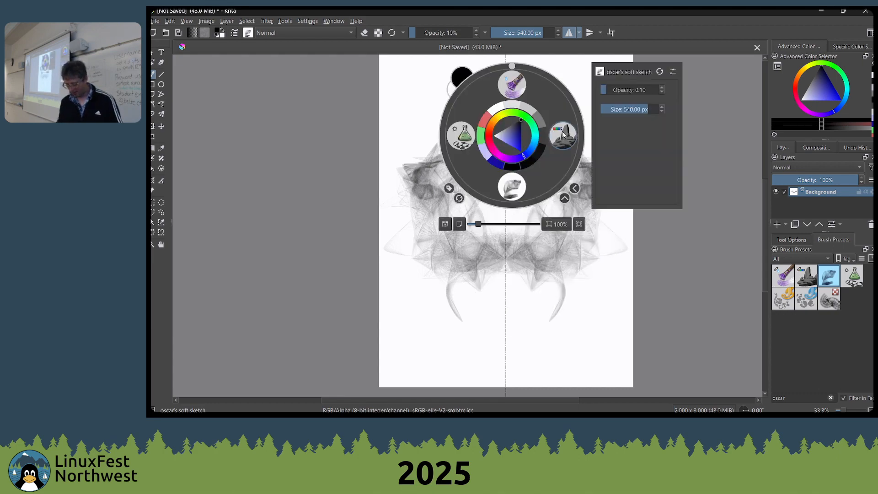
click(461, 135)
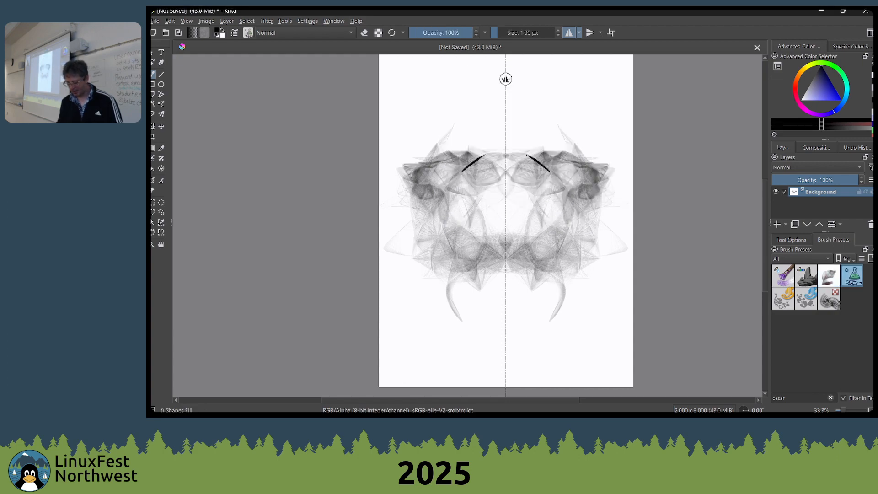
mouse_move(550, 172)
mouse_down()
mouse_move(588, 183)
mouse_move(551, 173)
mouse_up()
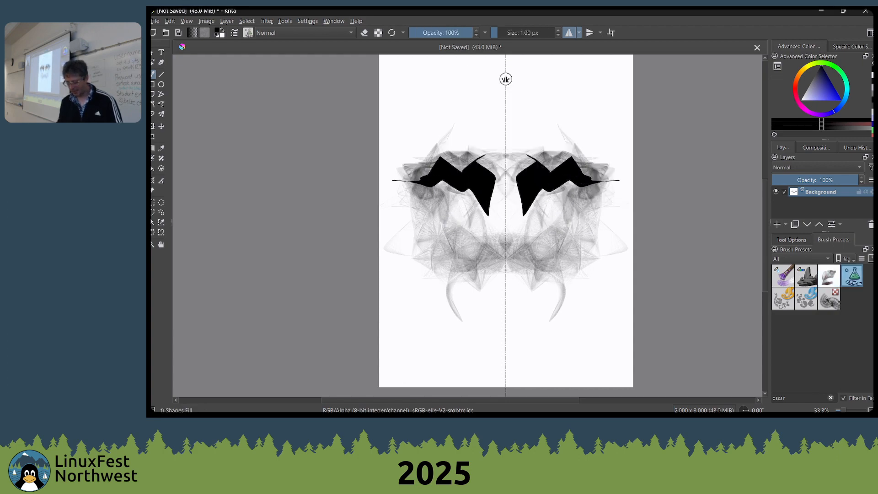
drag(538, 135, 533, 173)
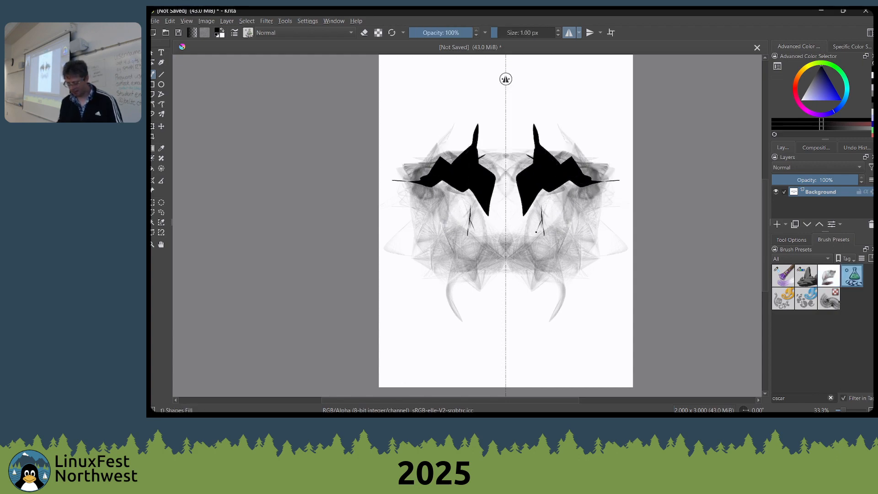
Paint the face's mirrored black nose strokes, curved cheek shapes and lower eye shapes with Shapes Fill
drag(532, 210, 524, 257)
drag(538, 228, 528, 278)
drag(555, 250, 505, 281)
mouse_move(547, 259)
mouse_down()
mouse_move(507, 306)
mouse_move(515, 271)
mouse_up()
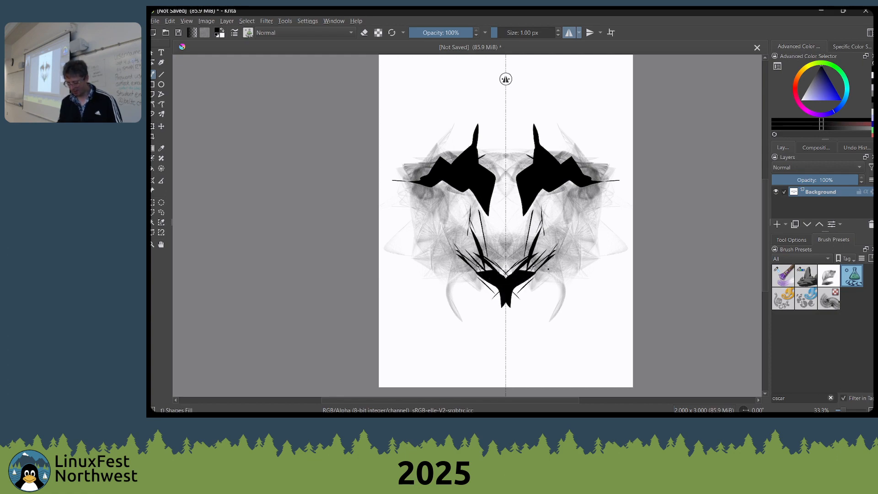
mouse_move(585, 215)
mouse_down()
mouse_move(553, 262)
mouse_move(550, 284)
mouse_move(572, 273)
mouse_move(597, 218)
mouse_up()
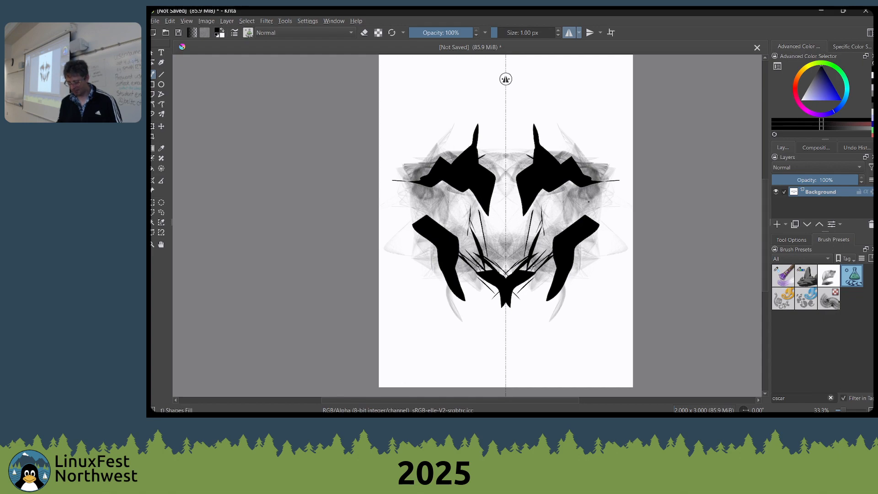
mouse_move(560, 190)
mouse_down()
mouse_move(586, 198)
mouse_move(535, 202)
mouse_move(580, 203)
mouse_up()
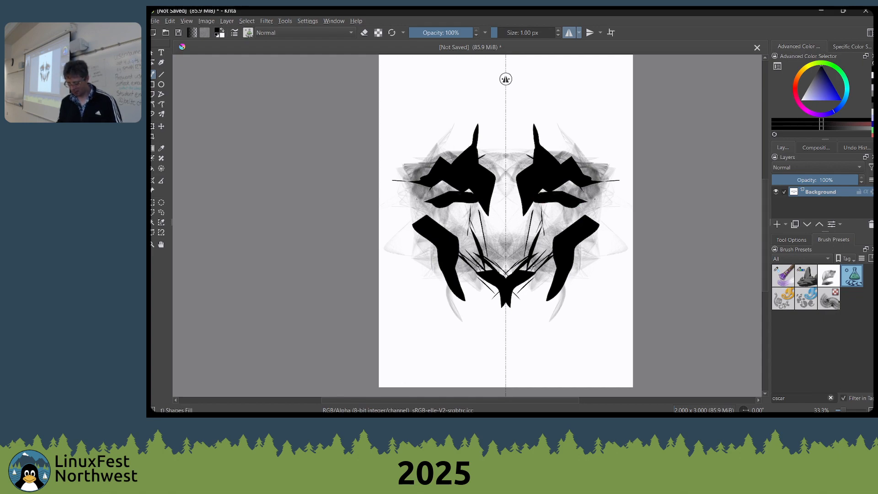
Refine the mirrored eyes with Shapes Fill, alternating between white openings and black shapes beneath them
key(x)
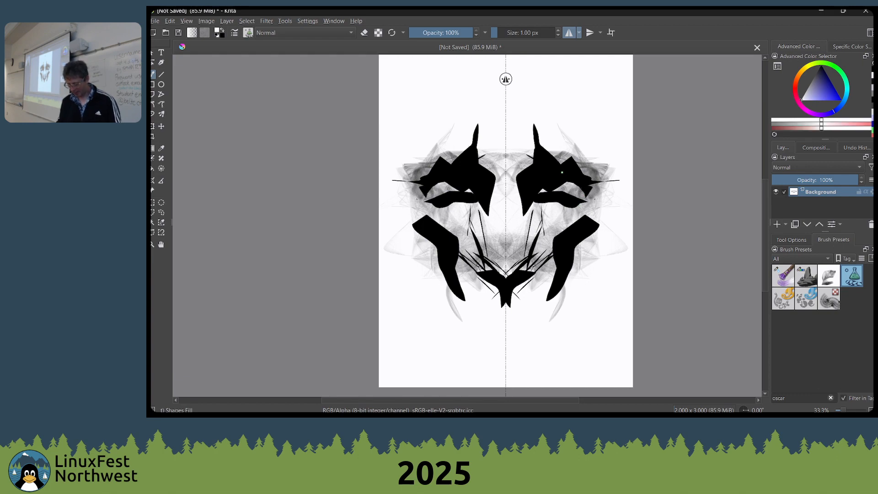
mouse_move(570, 184)
mouse_down()
mouse_move(545, 180)
mouse_move(548, 194)
mouse_move(568, 198)
mouse_move(554, 214)
mouse_move(568, 214)
mouse_move(573, 206)
mouse_move(556, 213)
mouse_move(532, 202)
mouse_move(538, 197)
mouse_move(528, 207)
mouse_move(564, 223)
mouse_move(572, 213)
mouse_move(537, 226)
mouse_move(532, 219)
mouse_move(547, 207)
mouse_move(564, 207)
mouse_move(533, 194)
mouse_move(536, 218)
mouse_move(529, 214)
mouse_move(542, 223)
mouse_move(529, 198)
mouse_move(560, 226)
mouse_up()
key(x)
key(x)
key(x)
key(x)
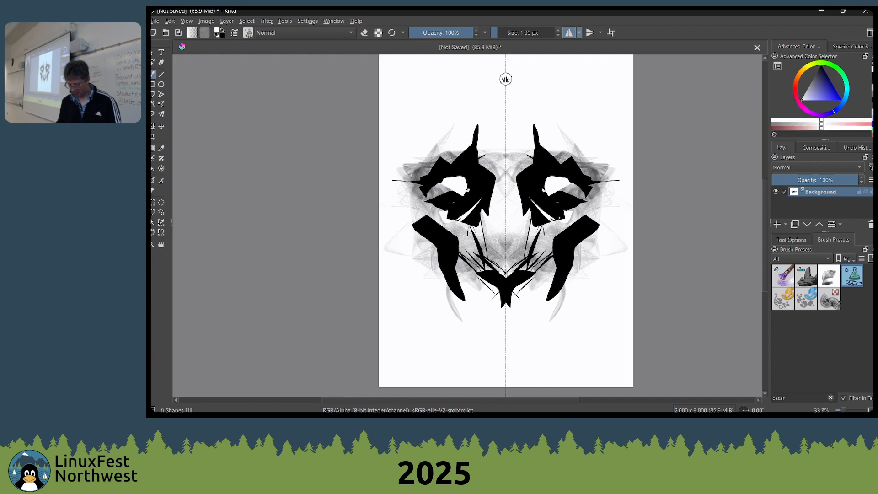
Paint the mirrored mouth and chin shapes in black below the nose
key(x)
drag(475, 307, 569, 325)
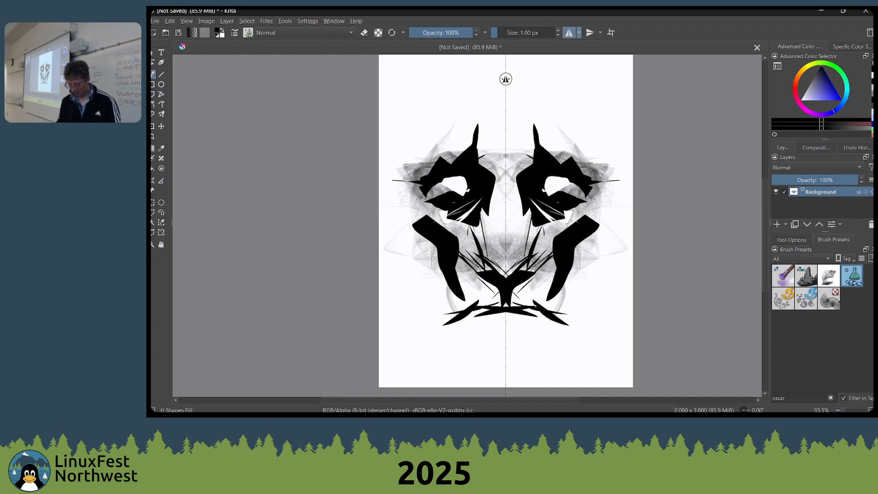
mouse_move(511, 313)
mouse_down()
mouse_move(521, 335)
mouse_move(513, 309)
mouse_move(527, 316)
mouse_move(507, 349)
mouse_move(513, 336)
mouse_move(519, 350)
mouse_move(504, 352)
mouse_move(534, 354)
mouse_move(540, 321)
mouse_move(524, 351)
mouse_move(569, 331)
mouse_move(500, 367)
mouse_move(578, 319)
mouse_up()
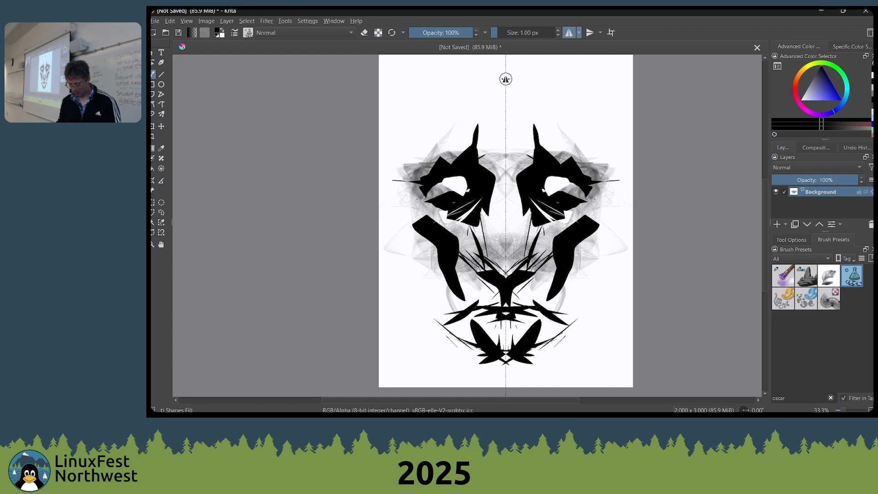
Add thin black mirrored strokes along the jawline and outer cheeks to frame the face
mouse_move(533, 354)
mouse_down()
mouse_move(571, 323)
mouse_move(576, 275)
mouse_up()
drag(560, 318, 580, 252)
drag(595, 322, 605, 237)
drag(564, 306, 595, 231)
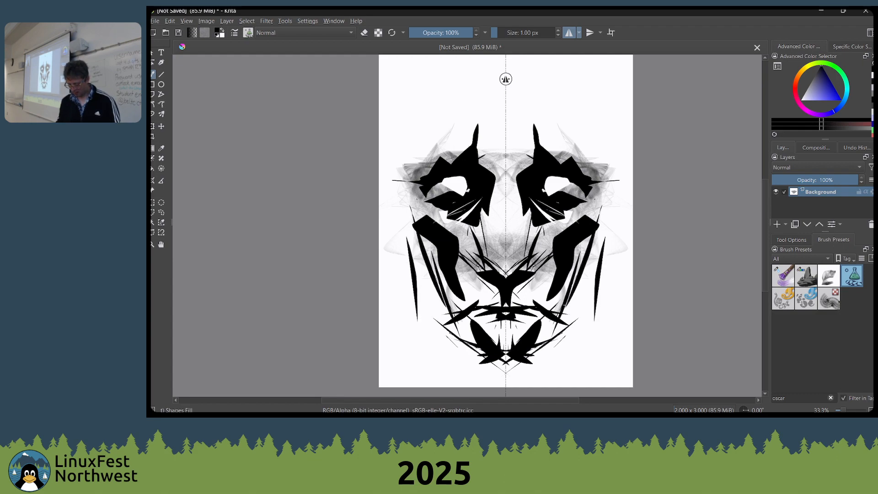
drag(586, 279, 610, 222)
mouse_move(567, 289)
mouse_down()
mouse_move(556, 303)
mouse_move(578, 271)
mouse_up()
Switch to the Wet Bristles Rough brush, enlarge it to 215 px and smear the black shapes beneath the eyes
right_click(554, 284)
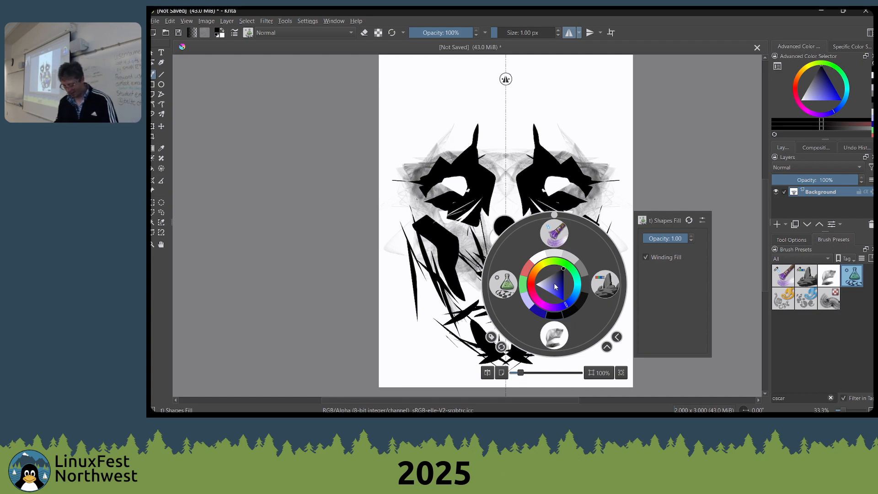
click(554, 233)
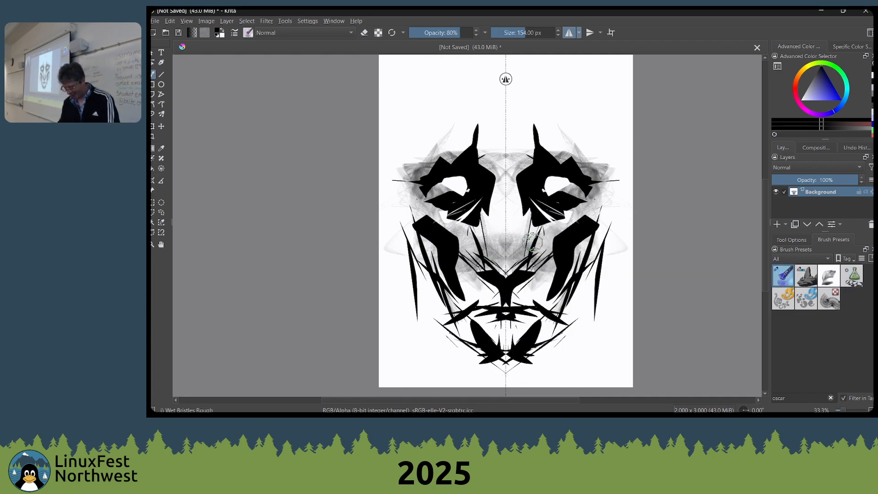
key(bracketright)
key(bracketright)
key(bracketright)
key(bracketright)
key(bracketright)
drag(564, 221, 541, 218)
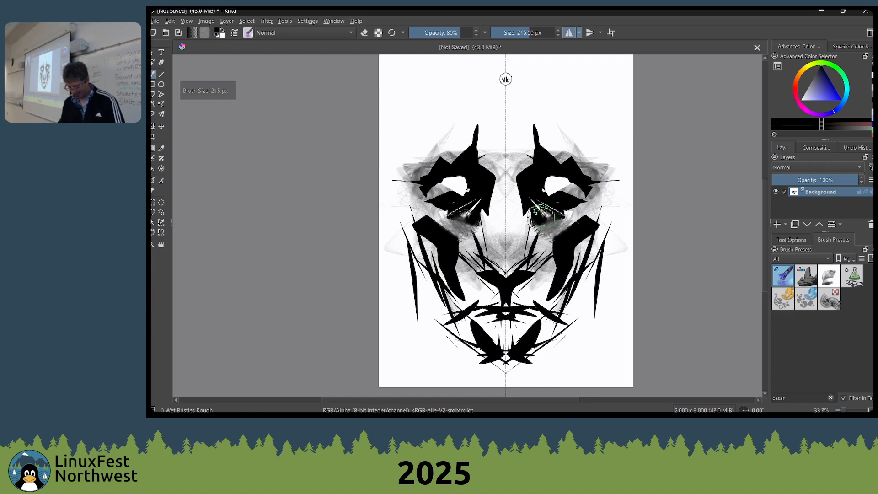
Swap the painting colours and blend grey and black tones over the eyes and forehead with Wet Bristles Rough
key(x)
mouse_move(575, 189)
mouse_down()
mouse_move(540, 176)
mouse_move(555, 180)
mouse_move(541, 183)
mouse_move(552, 204)
mouse_move(566, 206)
mouse_move(537, 242)
mouse_move(510, 209)
mouse_move(519, 180)
mouse_move(512, 208)
mouse_move(504, 171)
mouse_move(512, 229)
mouse_move(530, 187)
mouse_move(527, 159)
mouse_move(518, 159)
mouse_move(561, 166)
mouse_move(548, 153)
mouse_move(519, 153)
mouse_move(553, 160)
mouse_move(538, 170)
mouse_move(528, 153)
mouse_move(526, 168)
mouse_move(556, 231)
mouse_move(542, 212)
mouse_move(523, 215)
mouse_move(547, 202)
mouse_up()
ctrl+click(568, 166)
ctrl+click(560, 192)
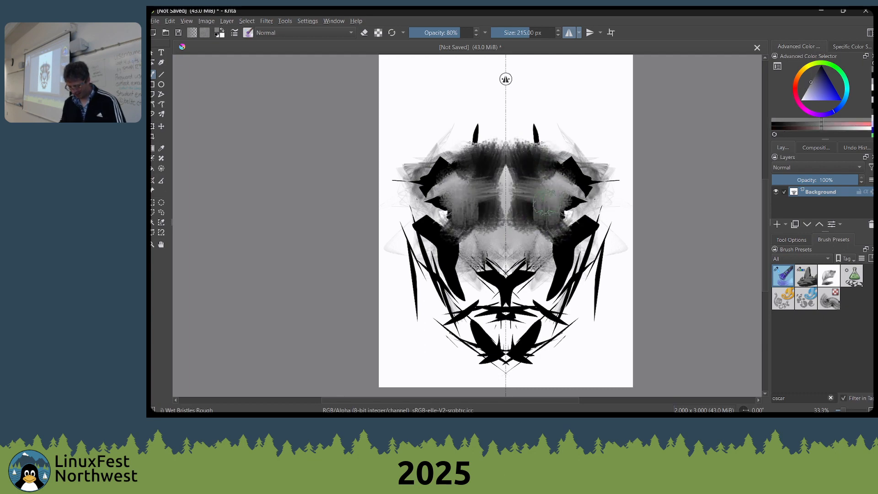
Switch to Shapes Fill with white and paint mirrored eye highlights, a nose bridge and nostril highlights
right_click(530, 213)
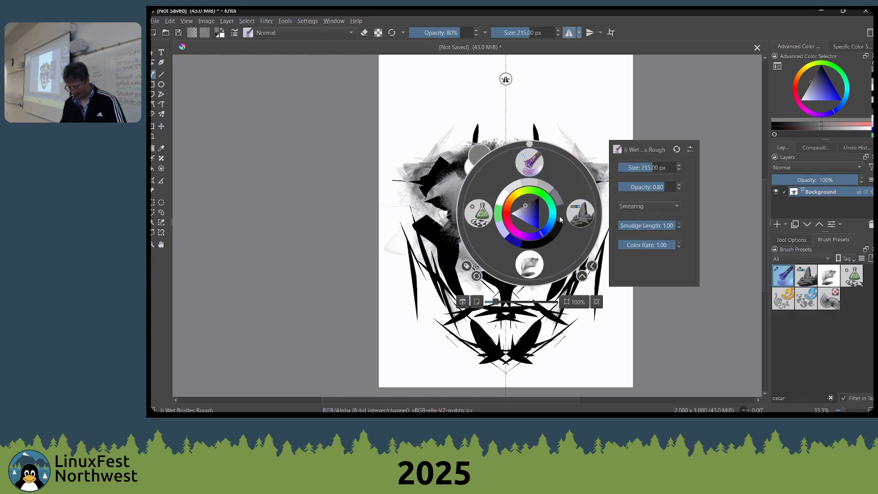
click(483, 212)
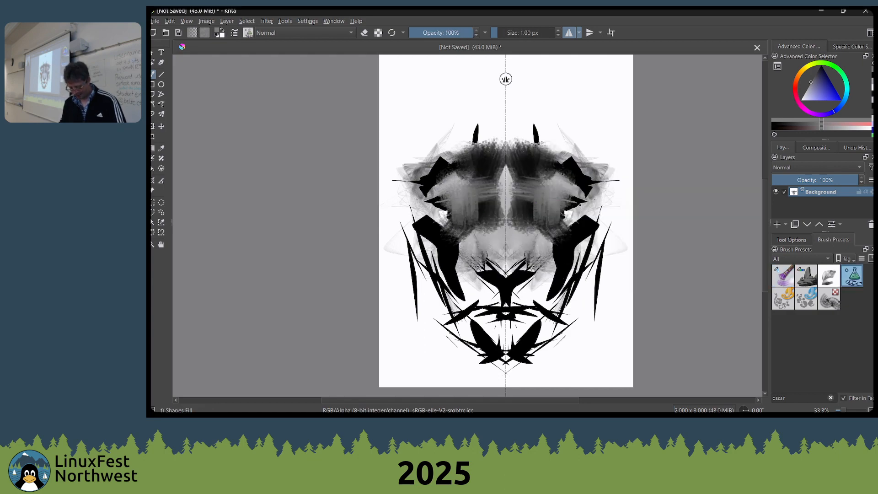
key(x)
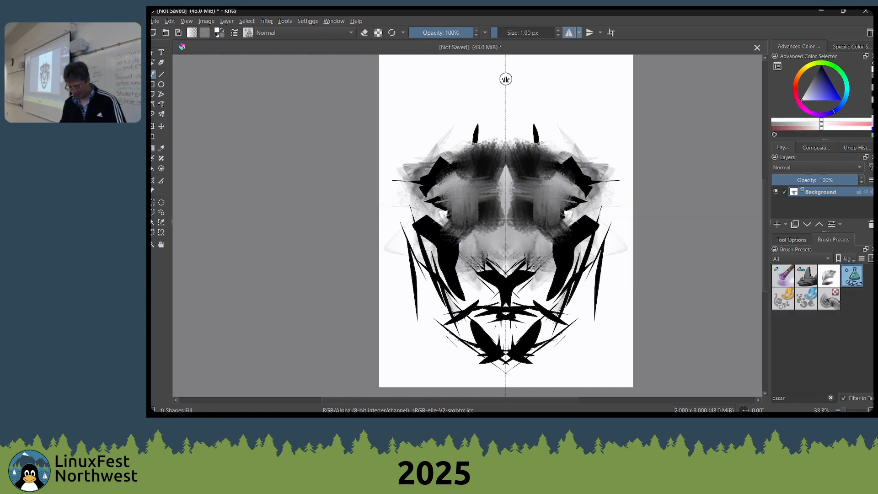
mouse_move(460, 176)
mouse_down()
mouse_move(457, 192)
mouse_move(465, 179)
mouse_move(514, 241)
mouse_move(509, 265)
mouse_move(507, 257)
mouse_move(525, 262)
mouse_move(527, 253)
mouse_up()
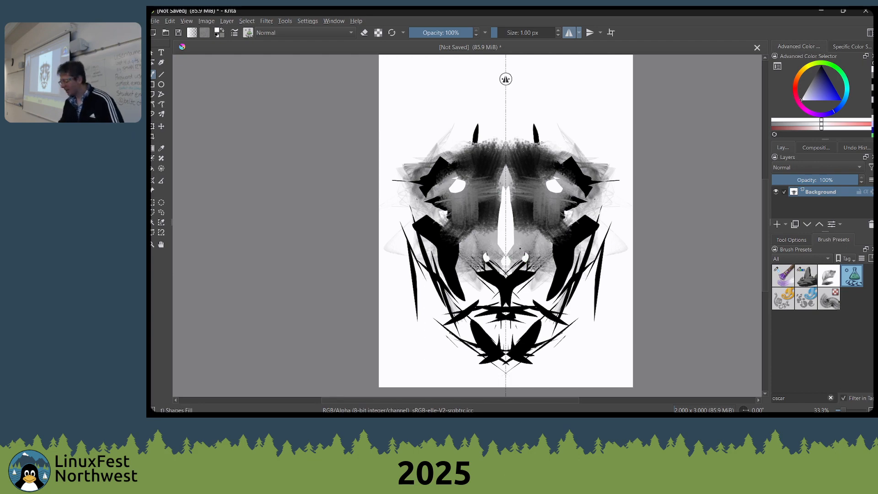
Switch to Wet Bristles Rough at 176 px and 50% opacity and soften the white nose bridge and the black shape beneath the nose
right_click(415, 226)
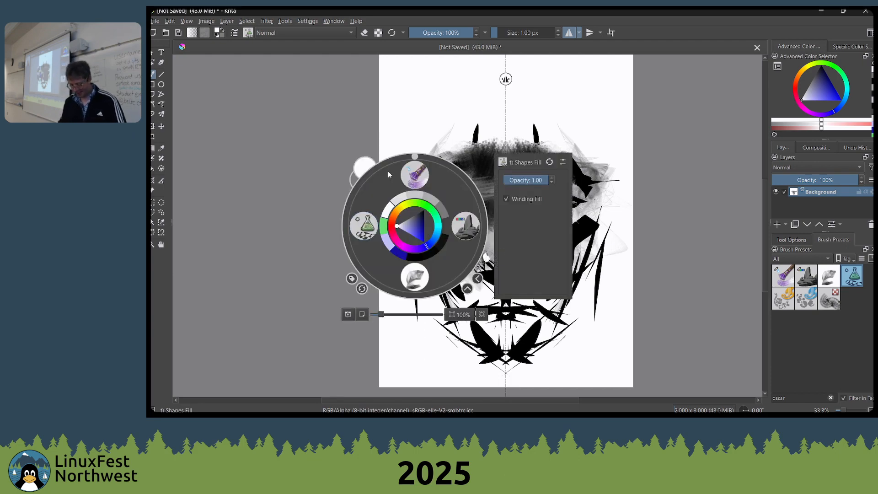
click(415, 181)
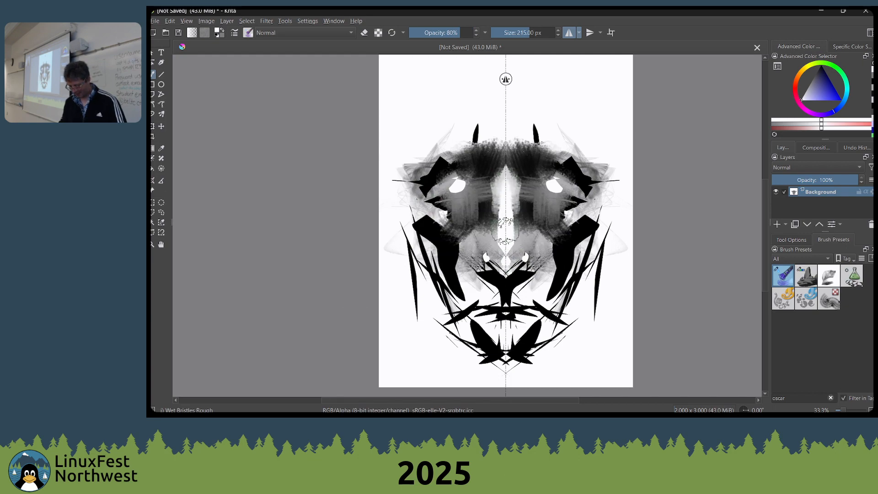
key(bracketleft)
key(i)
key(i)
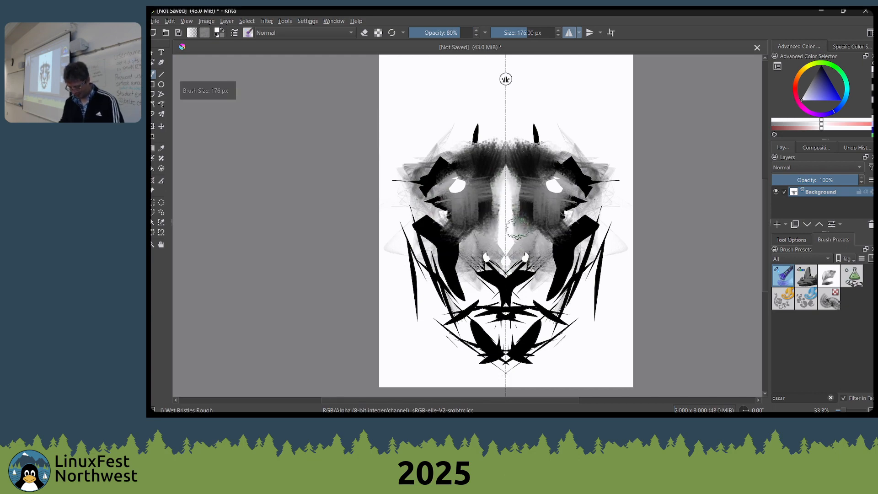
key(i)
mouse_move(509, 201)
mouse_down()
mouse_move(518, 241)
mouse_move(509, 238)
mouse_move(511, 256)
mouse_move(521, 239)
mouse_up()
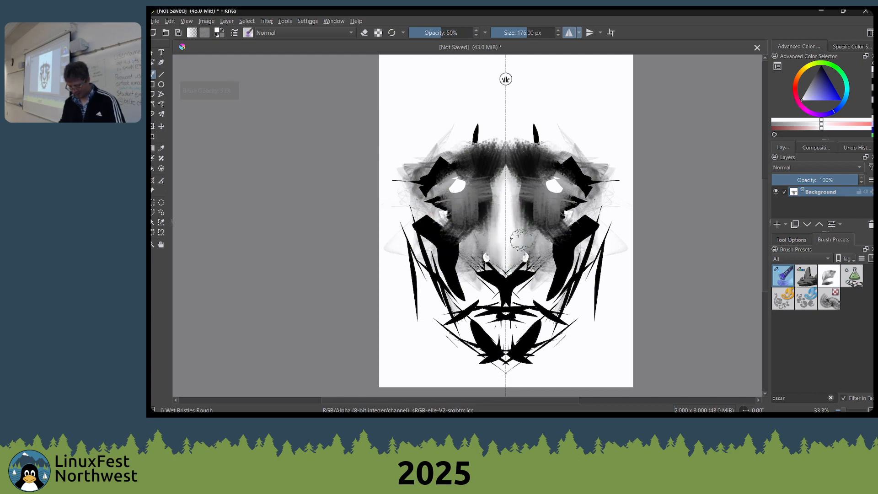
mouse_move(516, 274)
mouse_down()
mouse_move(531, 247)
mouse_move(513, 277)
mouse_move(523, 274)
mouse_move(516, 279)
mouse_move(517, 269)
mouse_move(522, 278)
mouse_move(508, 306)
mouse_up()
Smear the white eye highlights into the surrounding grey with mirrored Wet Bristles Rough strokes
ctrl+click(570, 233)
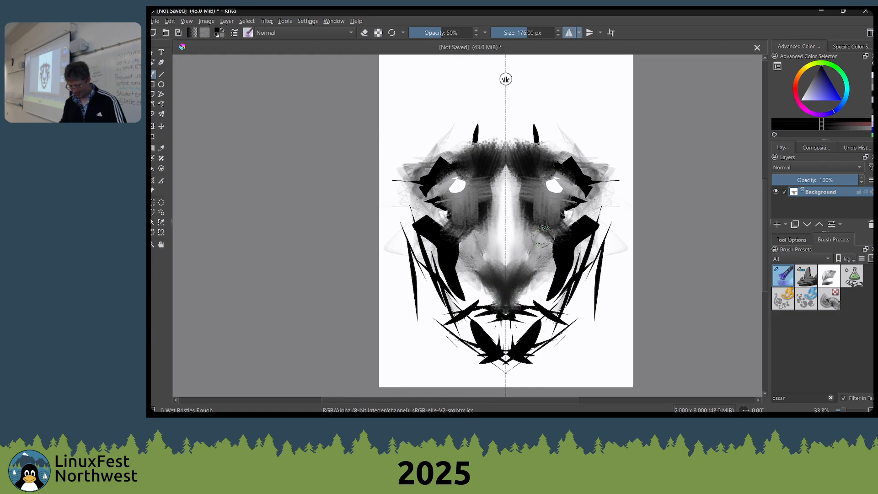
mouse_move(555, 184)
mouse_down()
mouse_move(569, 121)
mouse_move(551, 184)
mouse_move(565, 183)
mouse_move(544, 186)
mouse_up()
ctrl+click(571, 118)
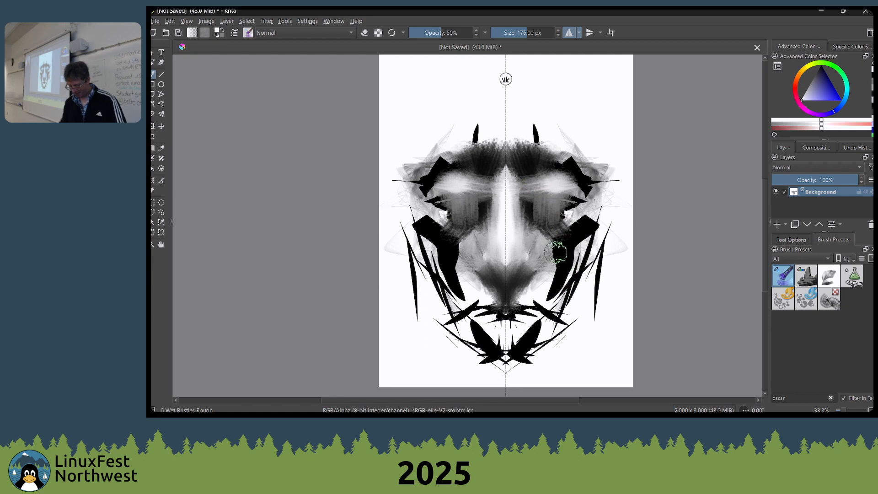
Sample black from the dark cheek shape and switch to the Shapes Fill brush
ctrl+click(567, 236)
right_click(566, 239)
click(517, 241)
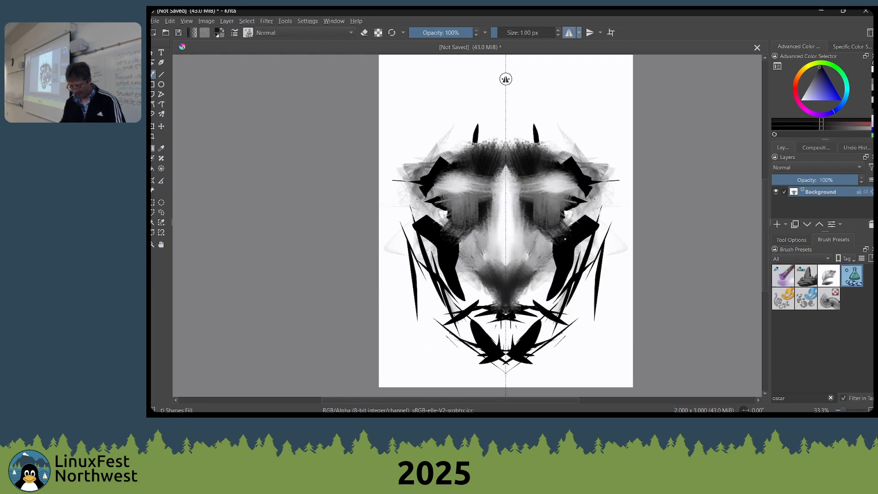
drag(513, 222, 503, 231)
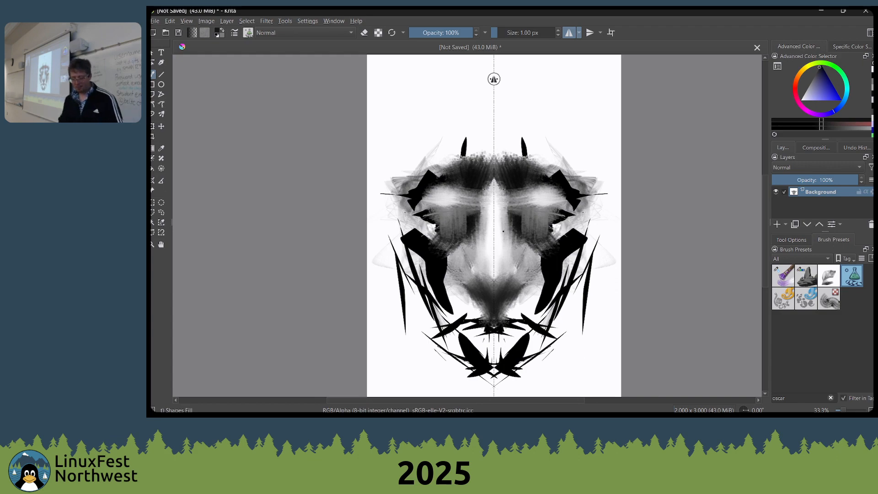
Set the brush blending mode to Multiply and draw short black mirrored strokes above the forehead
click(296, 33)
click(297, 34)
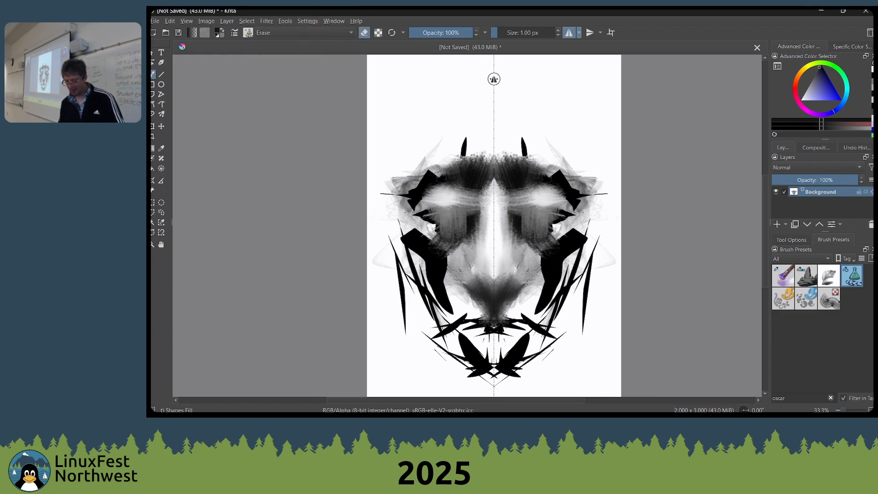
click(315, 28)
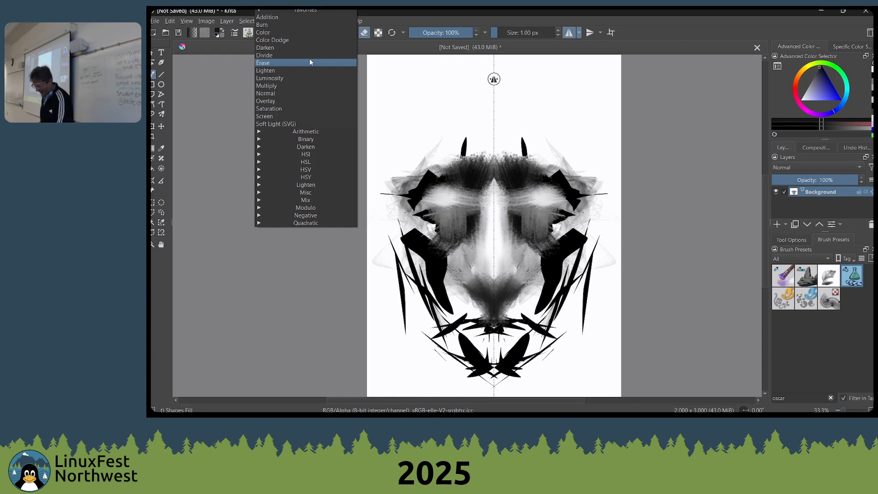
click(278, 86)
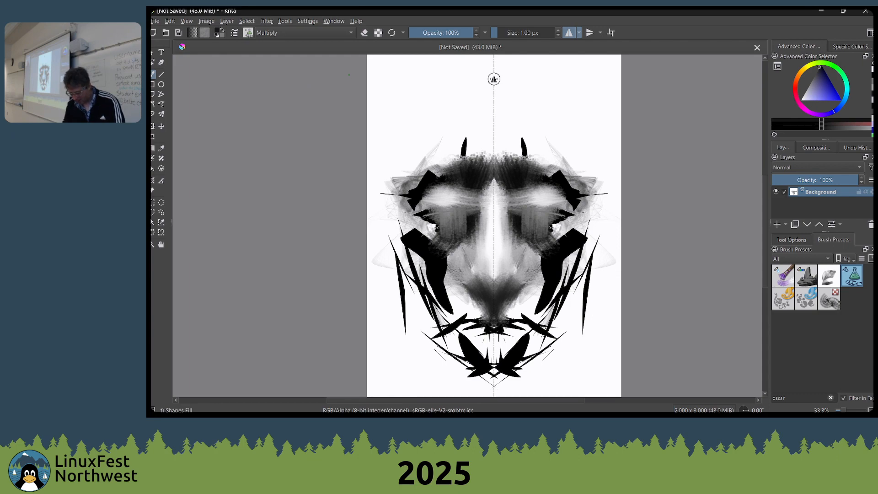
key(d)
drag(430, 123, 432, 134)
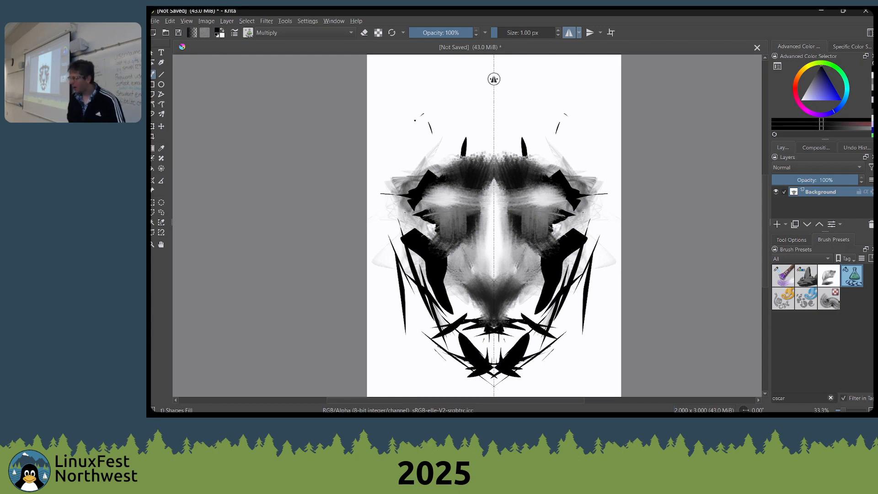
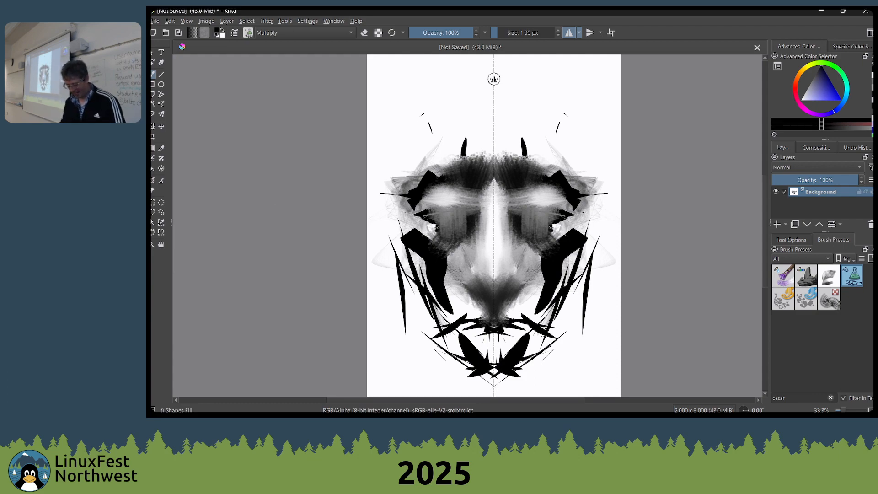
Reselect the Shapes Fill brush and draw mirrored black eyelid shapes above the grey eye areas
right_click(458, 150)
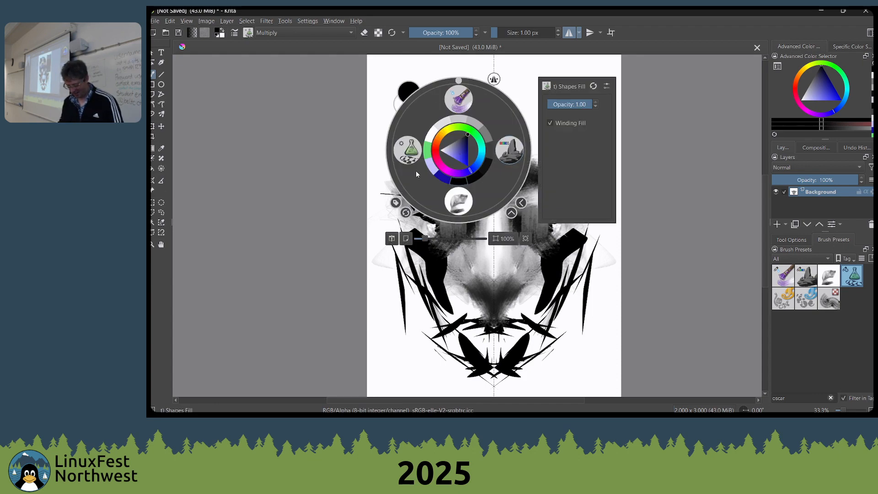
click(408, 152)
mouse_move(552, 212)
mouse_down()
mouse_move(513, 213)
mouse_move(563, 221)
mouse_move(543, 188)
mouse_up()
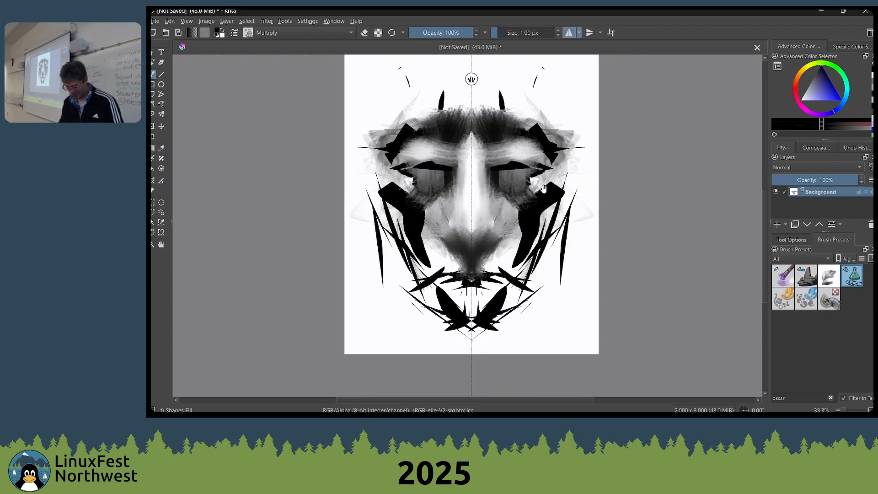
Switch to Wet Bristles Rough and smear the black cheek shapes down toward the area beneath the nose
right_click(524, 235)
click(498, 173)
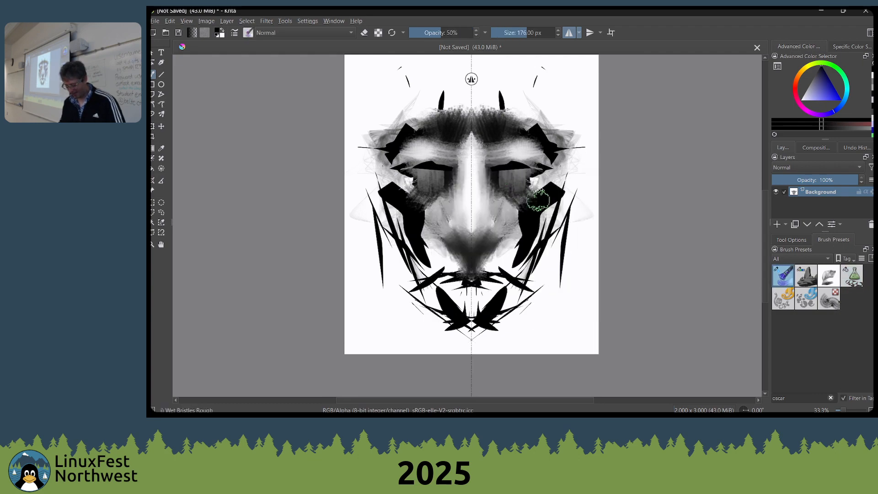
mouse_move(547, 184)
mouse_down()
mouse_move(545, 203)
mouse_move(542, 190)
mouse_move(525, 220)
mouse_move(554, 199)
mouse_move(538, 213)
mouse_move(549, 184)
mouse_move(519, 237)
mouse_move(532, 237)
mouse_move(525, 246)
mouse_move(532, 234)
mouse_move(512, 282)
mouse_up()
ctrl+click(506, 204)
ctrl+click(532, 237)
drag(532, 235, 514, 281)
mouse_move(519, 238)
mouse_down()
mouse_move(516, 276)
mouse_move(519, 251)
mouse_move(500, 253)
mouse_move(514, 272)
mouse_move(477, 211)
mouse_move(479, 253)
mouse_move(511, 267)
mouse_move(446, 234)
mouse_move(477, 281)
mouse_move(484, 267)
mouse_move(503, 277)
mouse_move(486, 269)
mouse_move(503, 280)
mouse_up()
ctrl+click(484, 204)
Switch to Shapes Fill and draw a mirrored black mouth shape beneath the nose
right_click(486, 270)
click(436, 270)
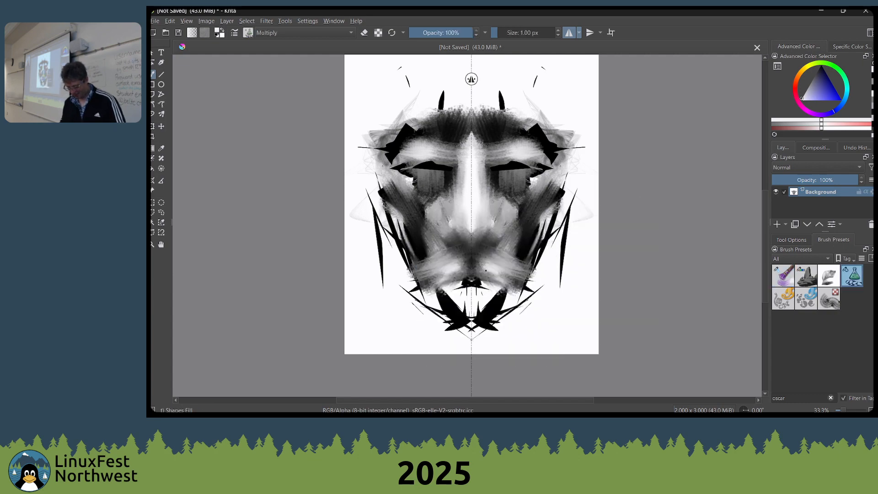
ctrl+click(498, 299)
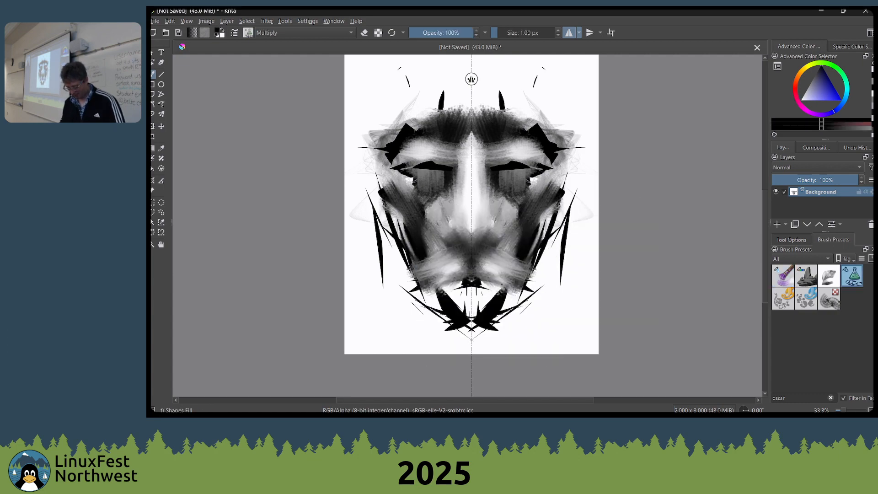
mouse_move(508, 291)
mouse_down()
mouse_move(473, 271)
mouse_move(472, 283)
mouse_move(493, 284)
mouse_move(481, 273)
mouse_up()
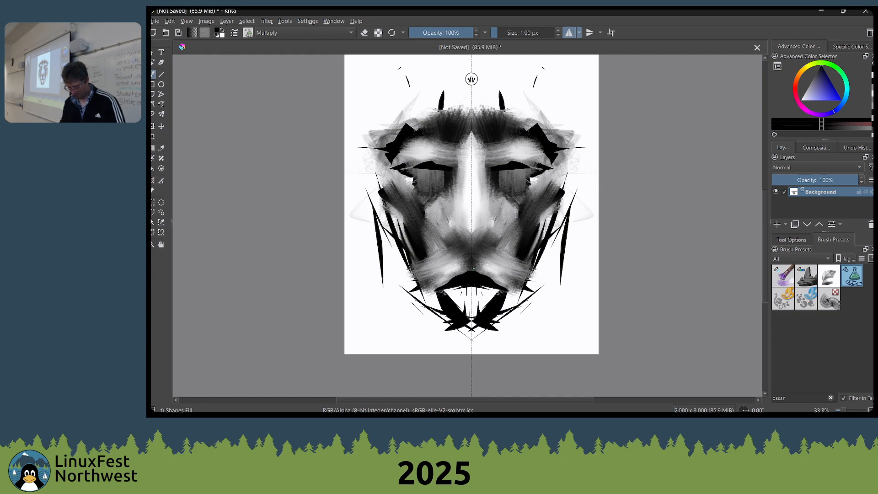
Swap the painting color to white and reselect the Shapes Fill brush
key(x)
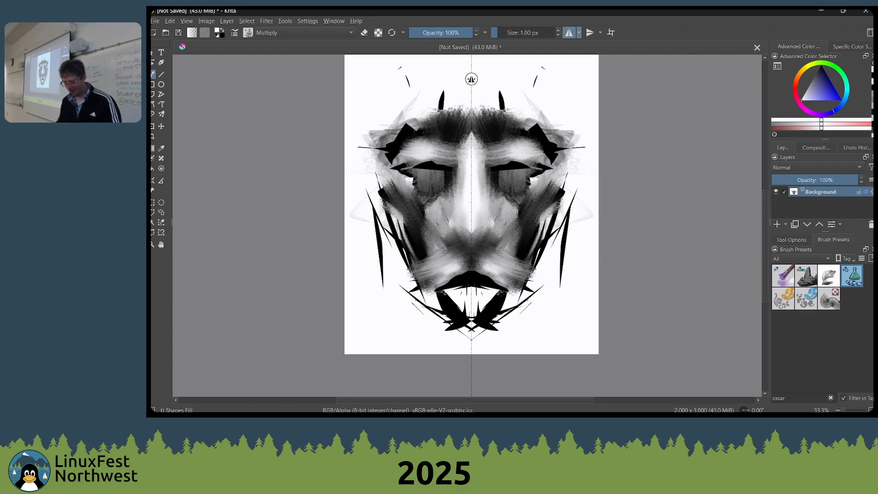
right_click(438, 192)
click(387, 193)
drag(472, 247, 460, 222)
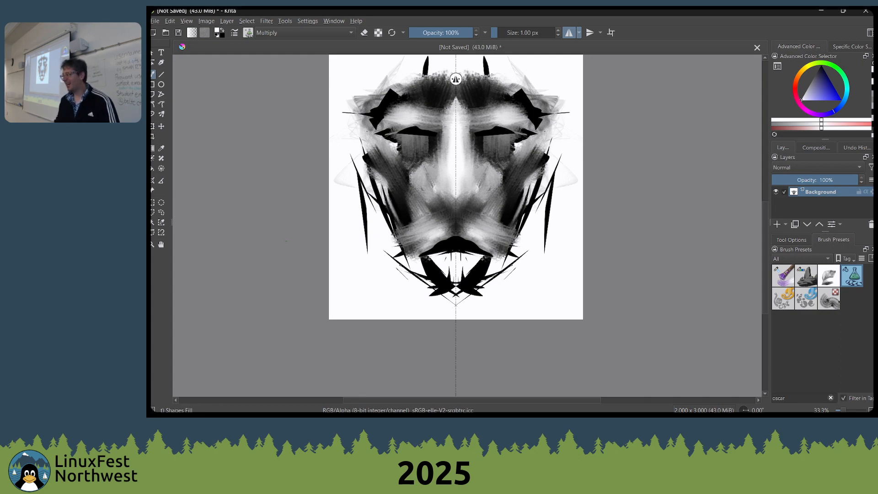
drag(402, 231, 400, 230)
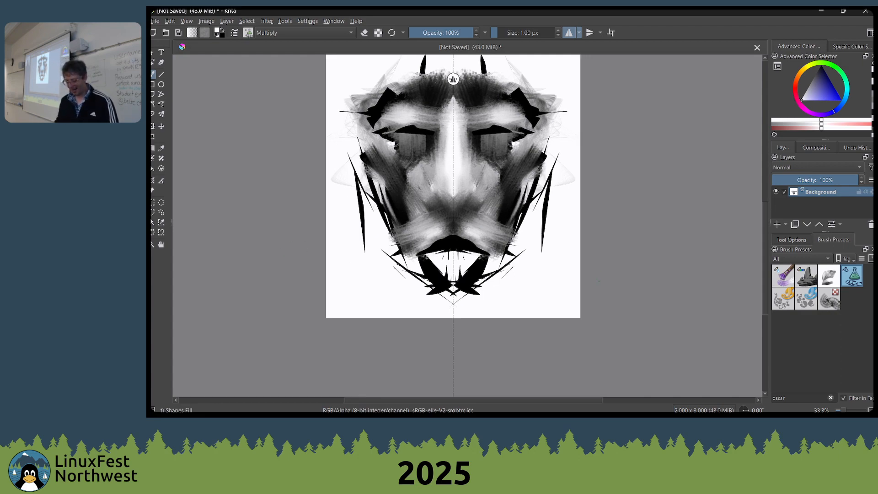
Switch to Wet Bristles Rough, soften the mouth and chin with white strokes, and reduce the brush size to 118 px
right_click(492, 257)
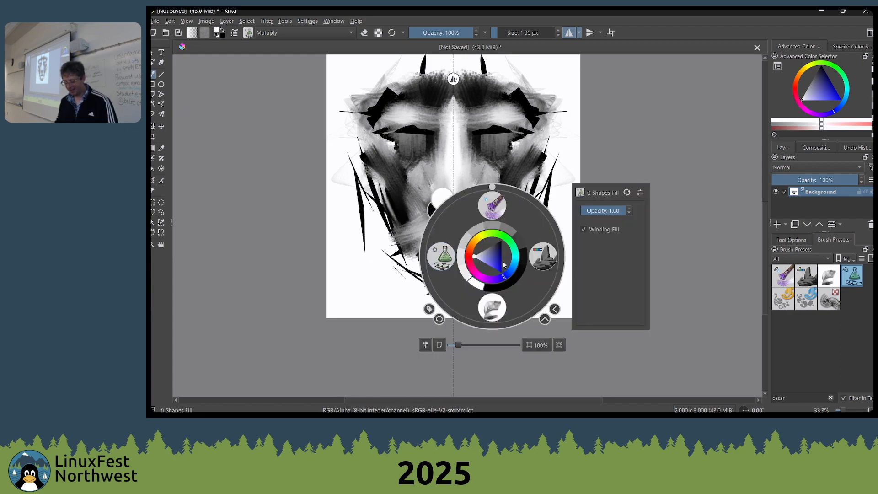
click(493, 202)
right_click(461, 242)
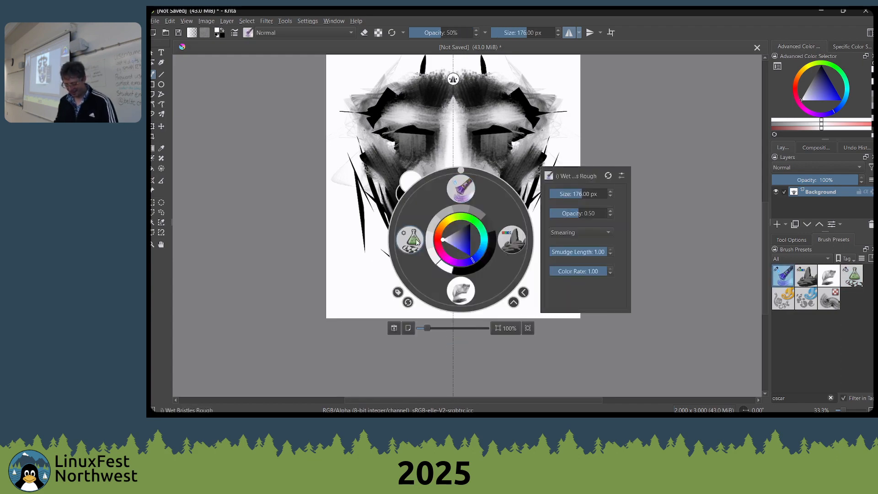
click(460, 193)
mouse_move(466, 262)
mouse_down()
mouse_move(489, 267)
mouse_move(467, 262)
mouse_move(476, 256)
mouse_move(453, 244)
mouse_move(472, 247)
mouse_up()
key(bracketleft)
key(bracketleft)
key(bracketleft)
key(bracketleft)
key(bracketleft)
key(bracketleft)
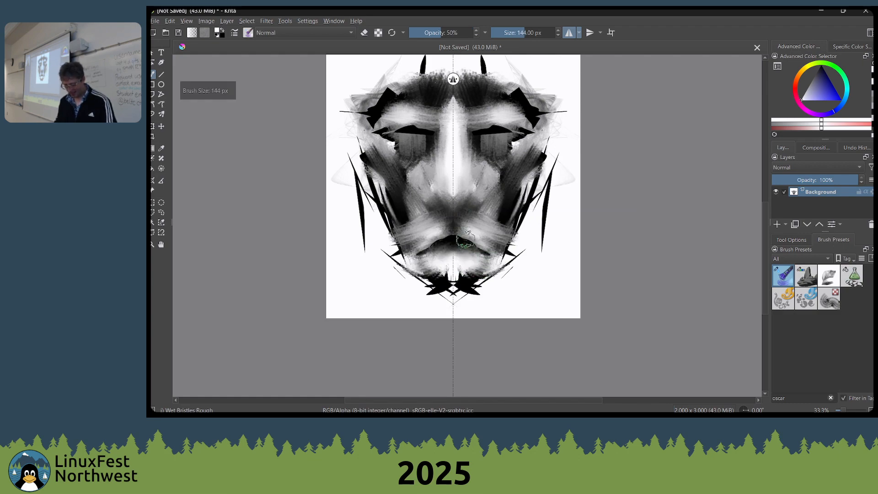
Draw black mirrored wedges beside the nose with Shapes Fill in Multiply mode, undoing the extra shape at the jaw
right_click(469, 239)
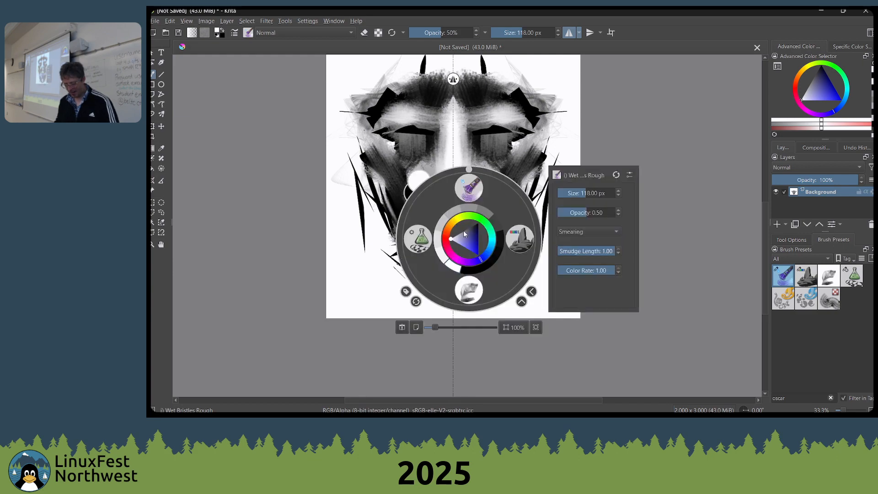
click(417, 238)
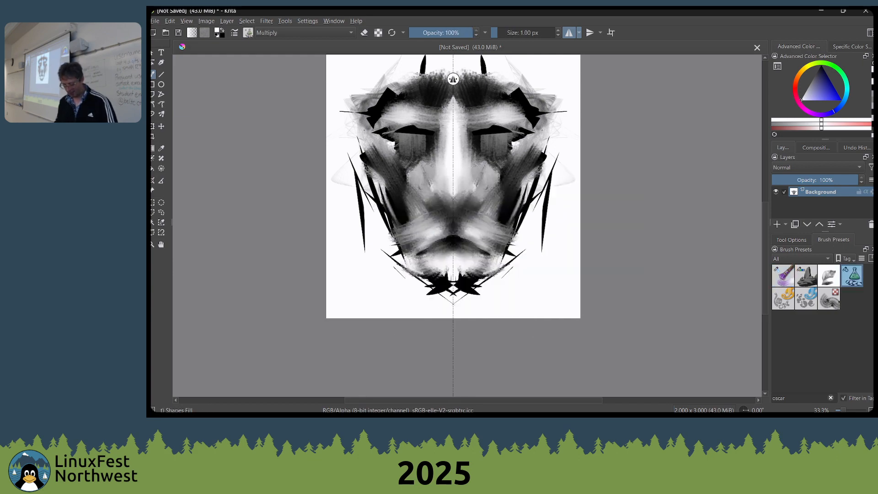
key(x)
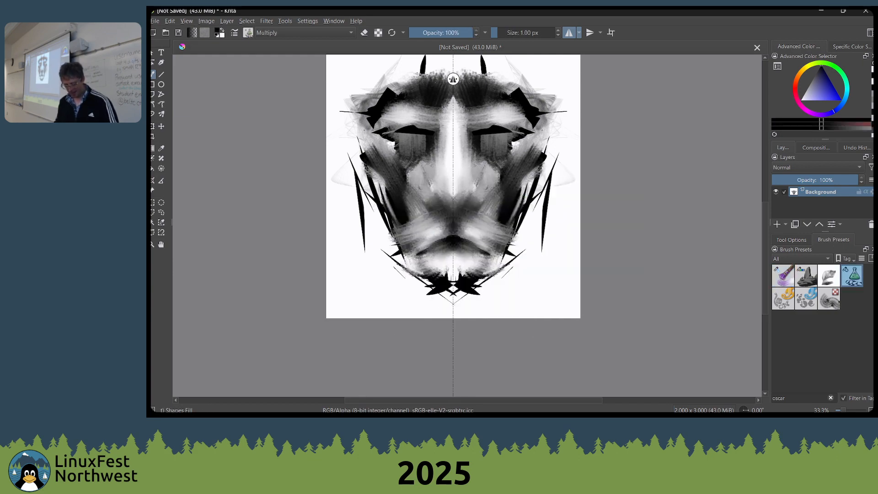
click(295, 31)
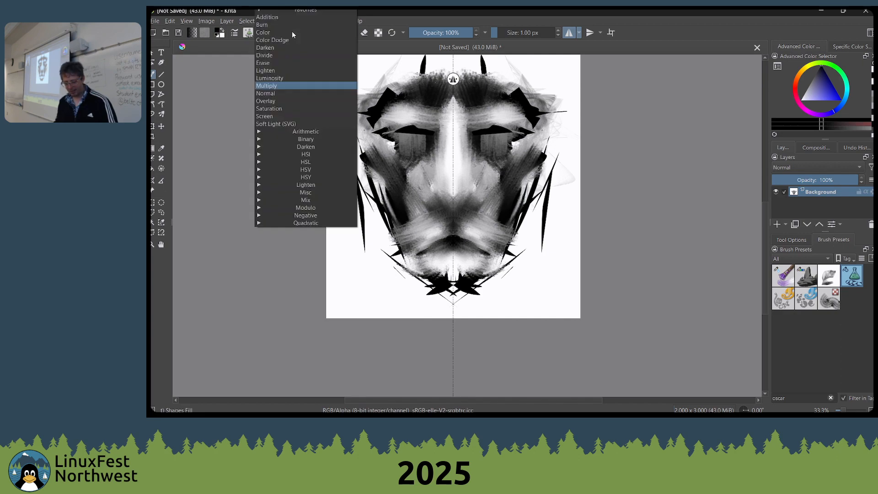
click(271, 86)
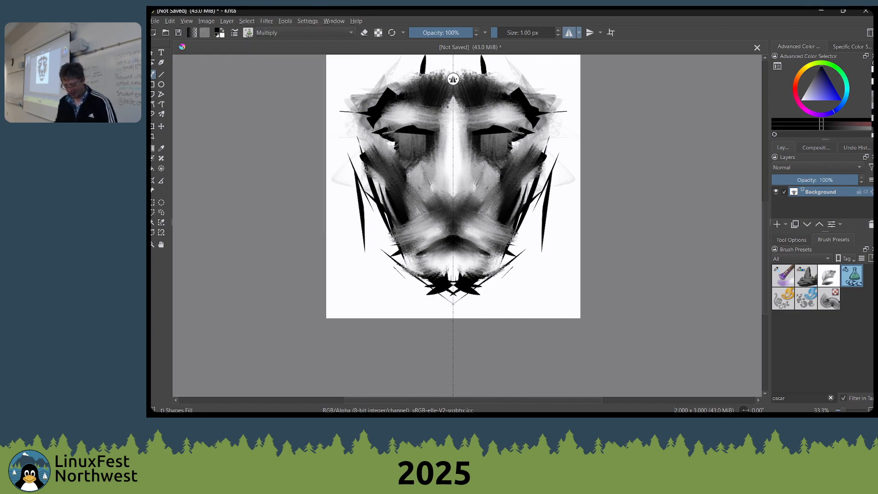
mouse_move(465, 182)
mouse_down()
mouse_move(512, 198)
mouse_move(503, 202)
mouse_move(523, 246)
mouse_move(544, 226)
mouse_up()
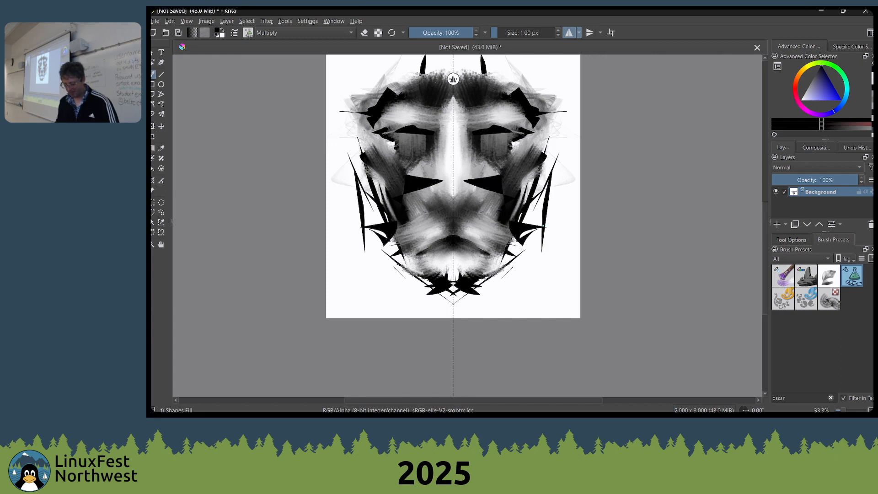
key(ctrl+z)
Swap to white, reselect the Shapes Fill brush and set its blending mode to Overlay
key(x)
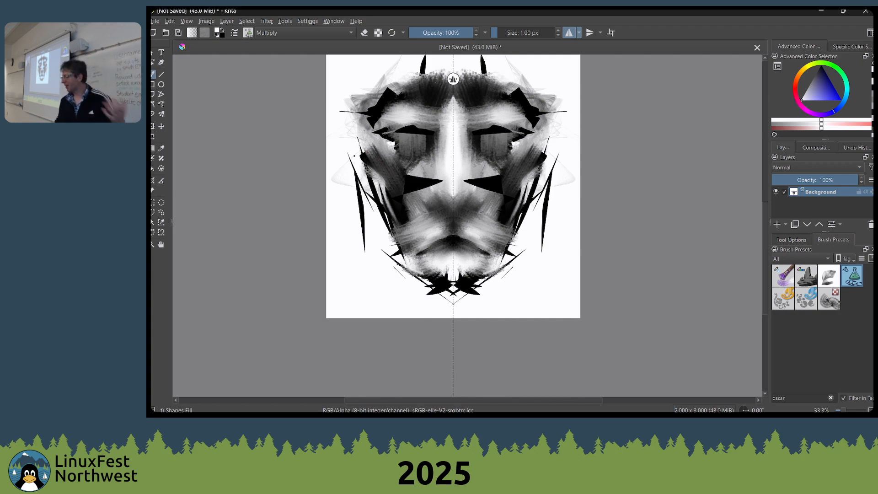
right_click(312, 162)
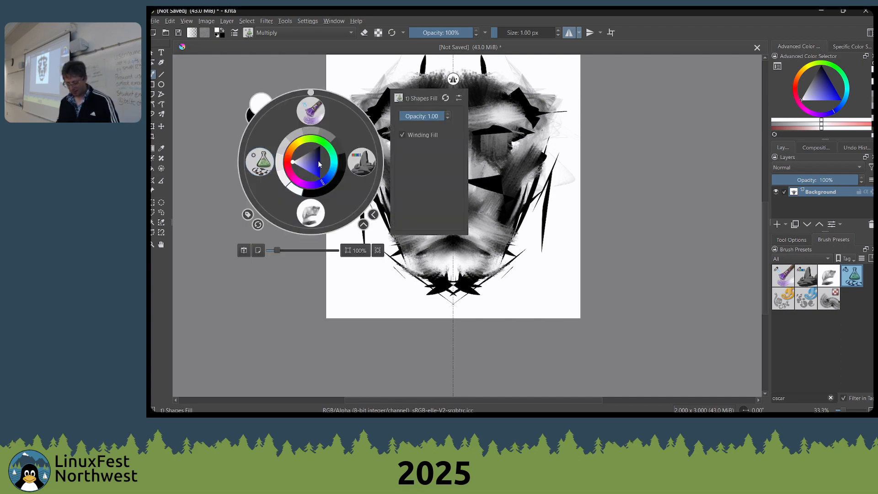
click(262, 162)
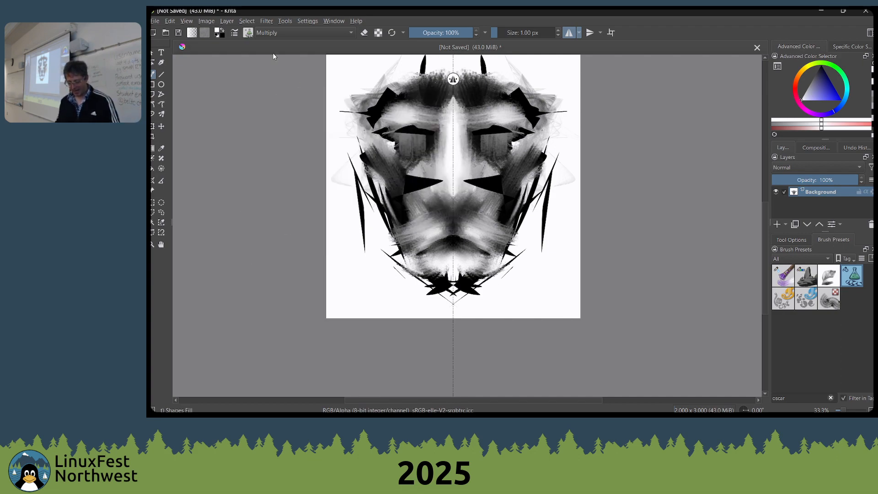
click(290, 33)
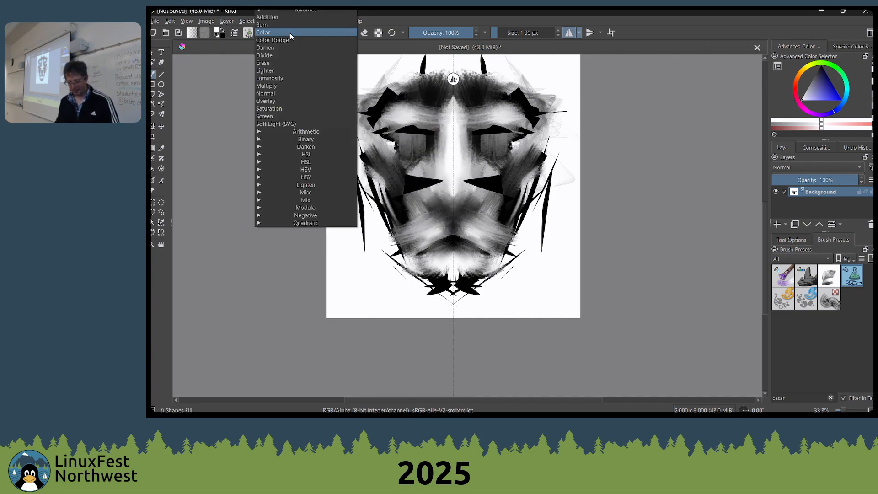
click(281, 100)
Pick a golden yellow and cover the face from the forehead to just above the mouth with mirrored Overlay shapes
right_click(445, 150)
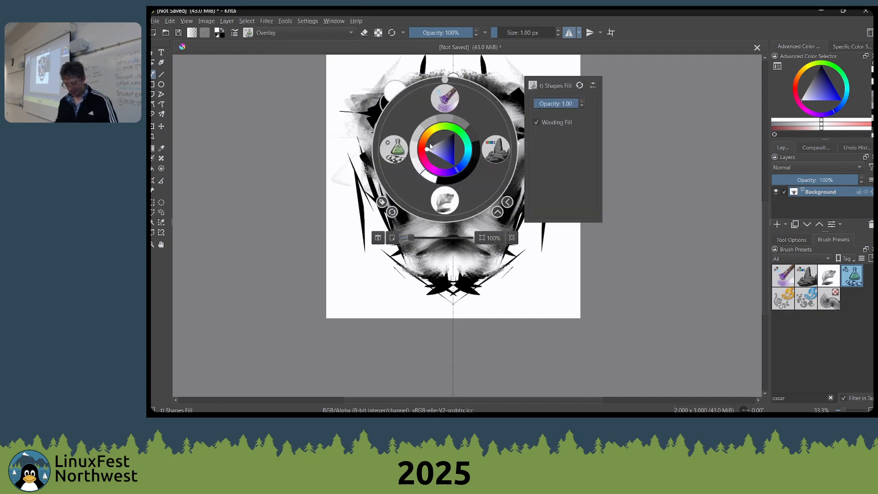
drag(429, 146, 434, 135)
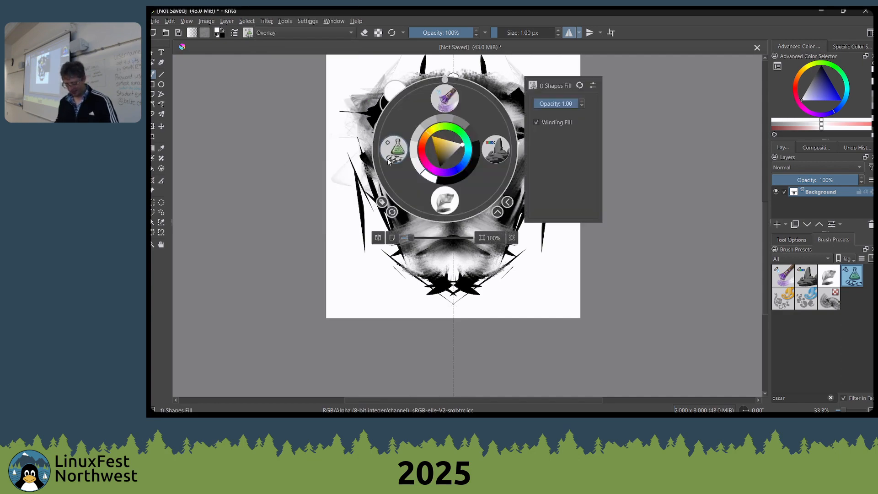
click(442, 141)
right_click(443, 143)
mouse_move(355, 97)
mouse_down()
mouse_move(366, 112)
mouse_move(451, 96)
mouse_up()
scroll(444, 149, down, 2)
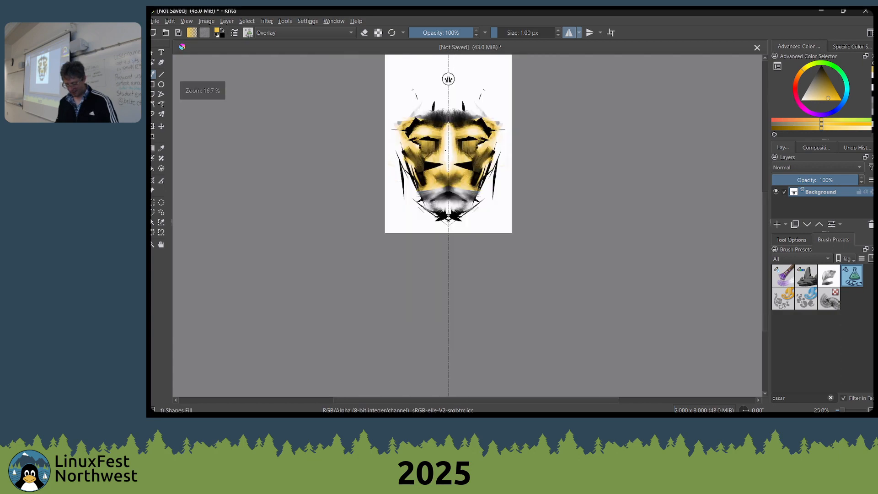
scroll(445, 150, up, 4)
scroll(457, 119, down, 1)
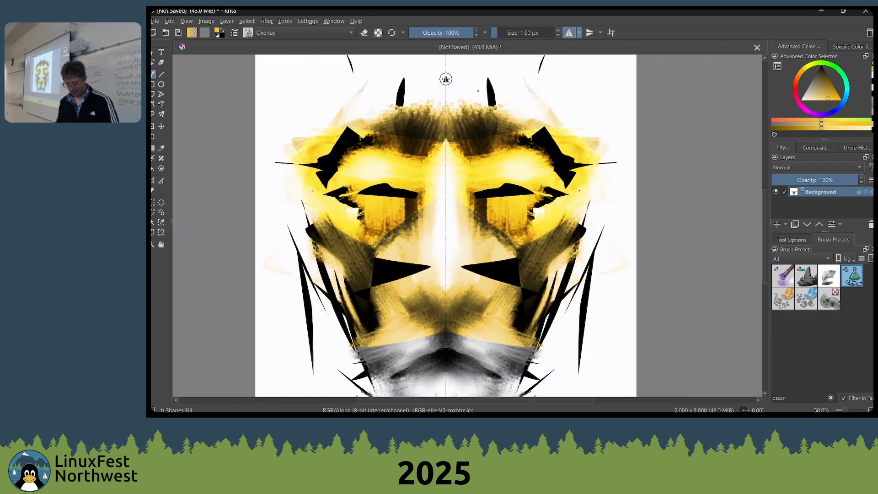
scroll(478, 90, down, 3)
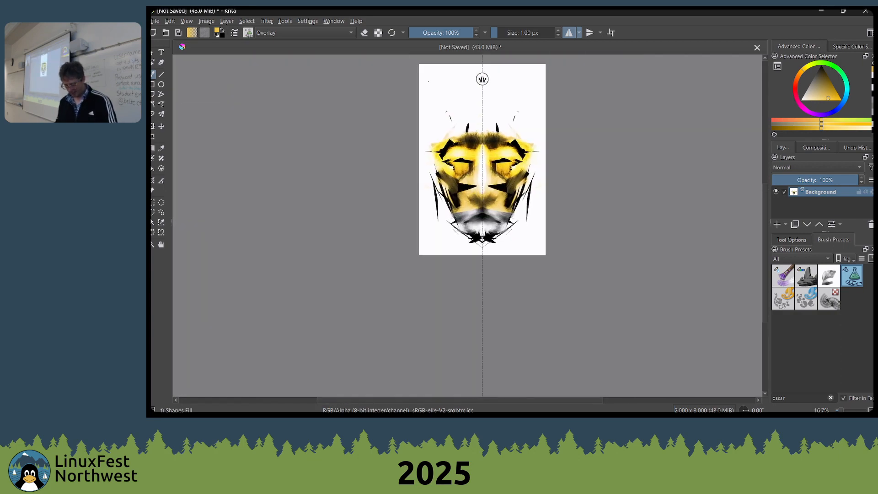
Lower the Shapes Fill brush opacity to 10%
key(i)
key(i)
key(i)
key(i)
key(i)
key(i)
key(i)
key(i)
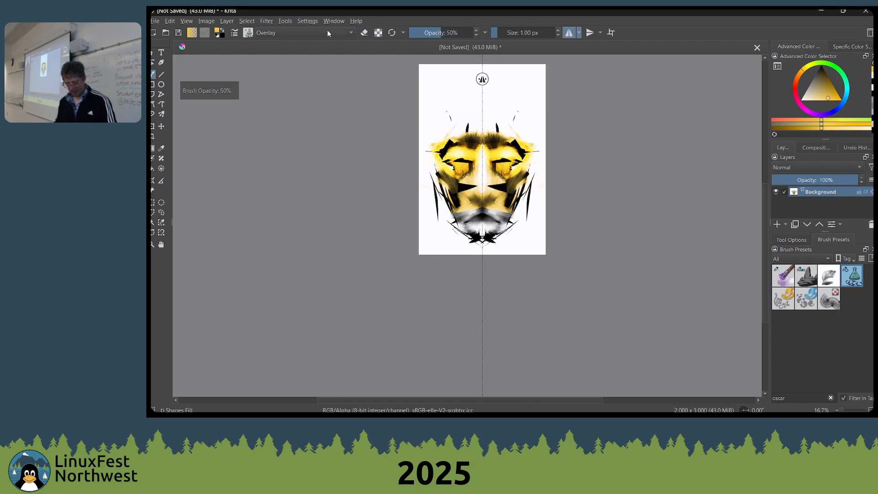
key(i)
click(287, 29)
right_click(386, 131)
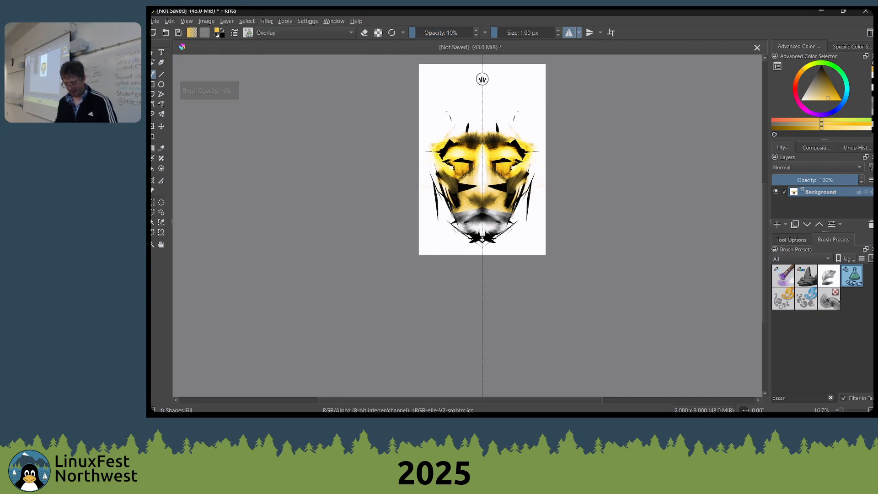
Choose a pinkish red as the painting color
right_click(396, 121)
right_click(401, 160)
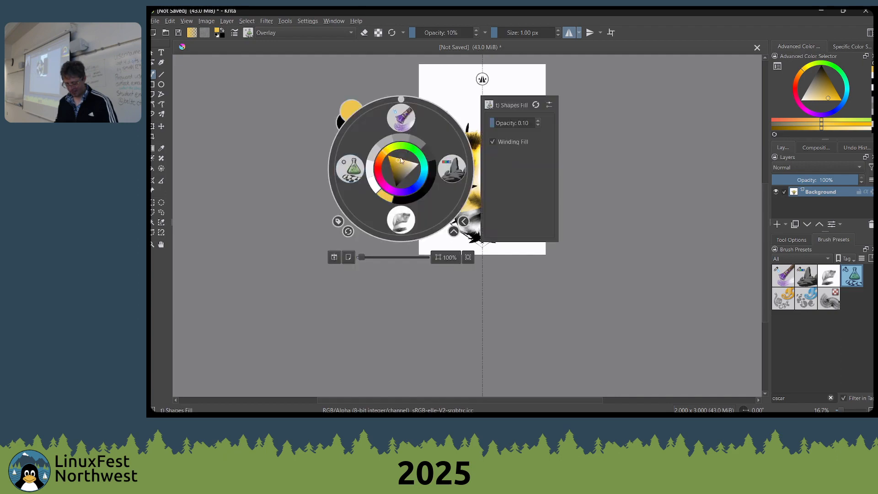
click(383, 172)
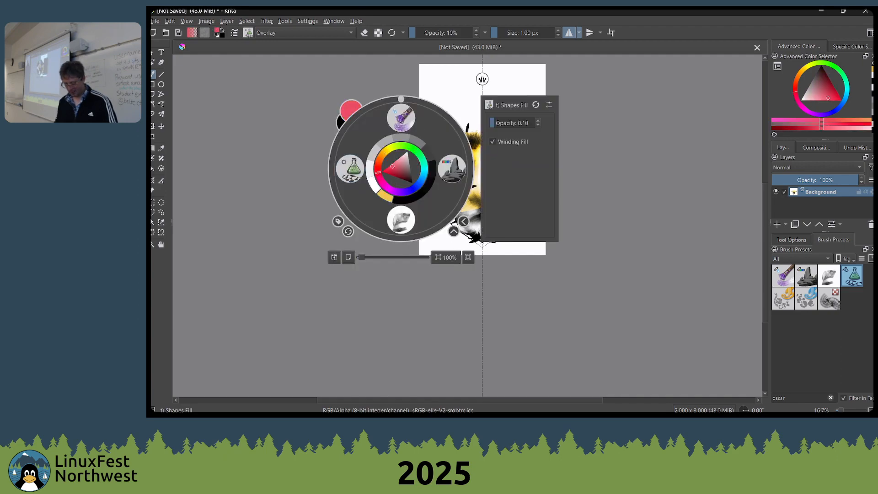
click(441, 79)
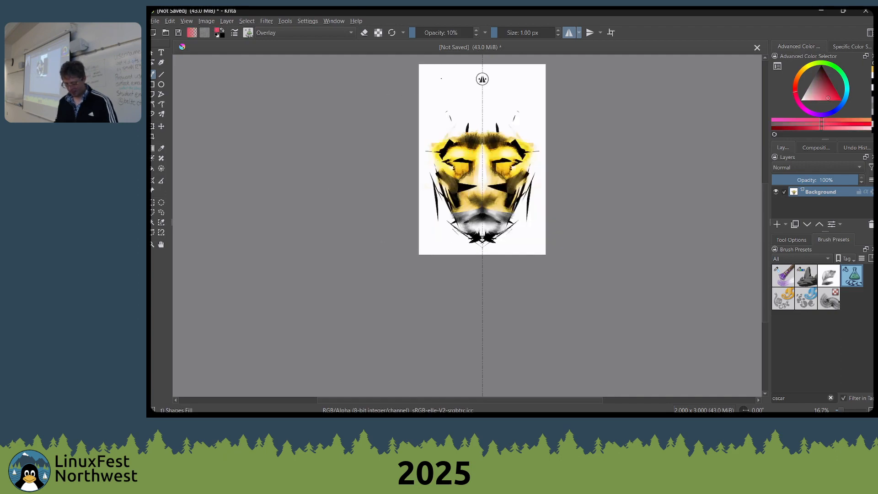
Set the blending mode to Multiply and tint the background around the forehead with translucent mirrored red shapes
click(341, 34)
click(289, 86)
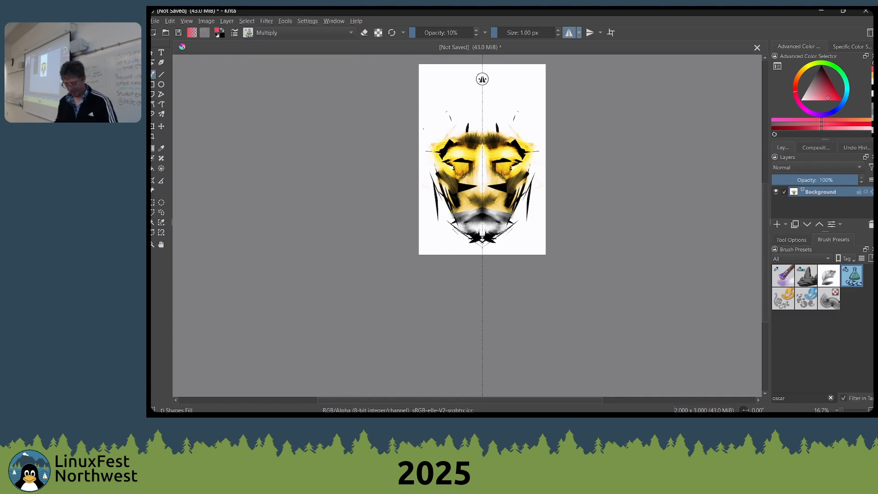
drag(433, 142, 542, 68)
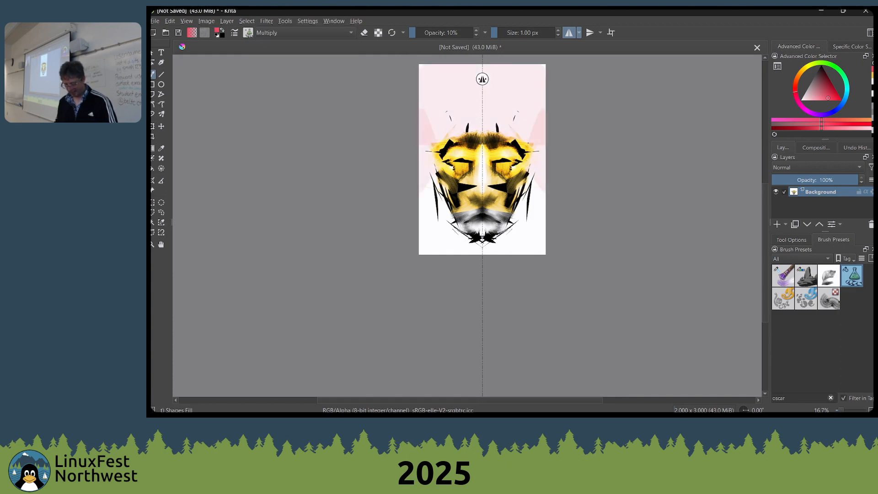
scroll(490, 166, up, 6)
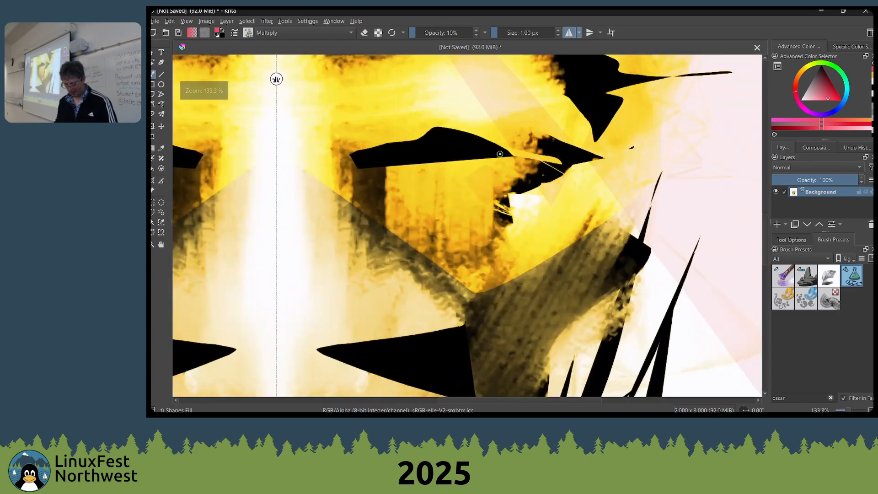
Raise the Shapes Fill brush opacity to 30%
scroll(454, 161, down, 1)
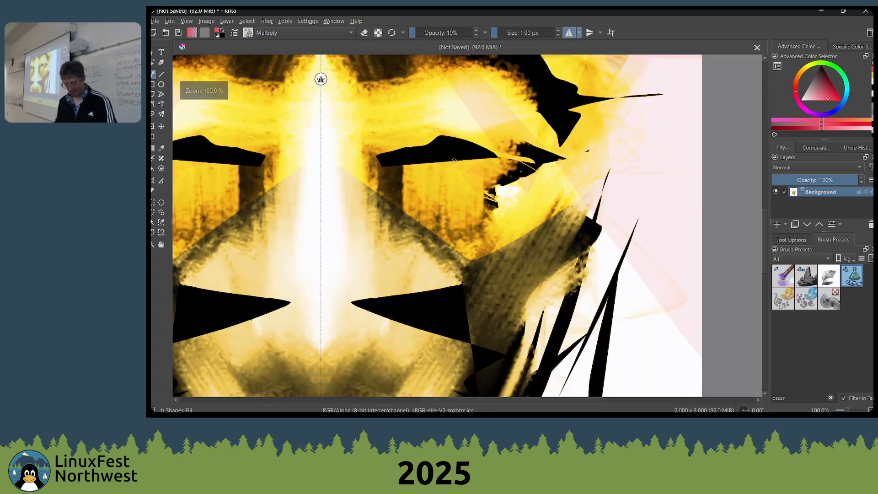
key(p)
key(i)
key(i)
key(i)
key(i)
key(i)
key(i)
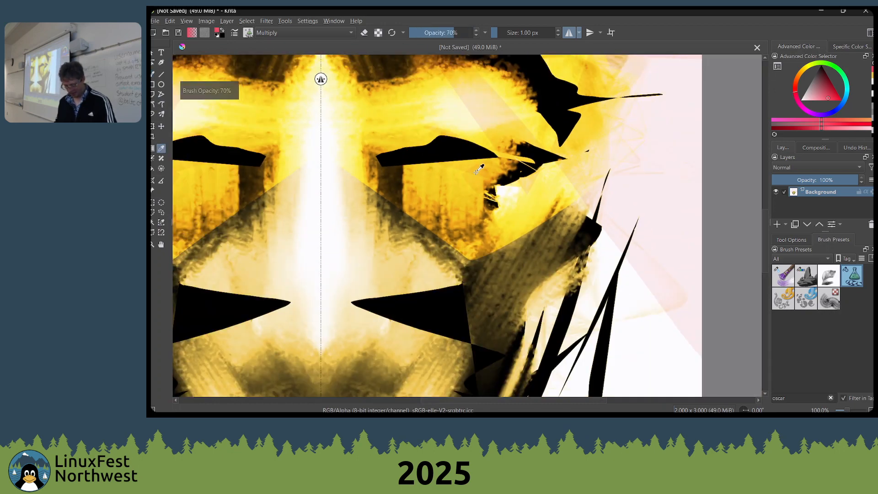
key(o)
key(o)
key(o)
key(o)
key(i)
key(i)
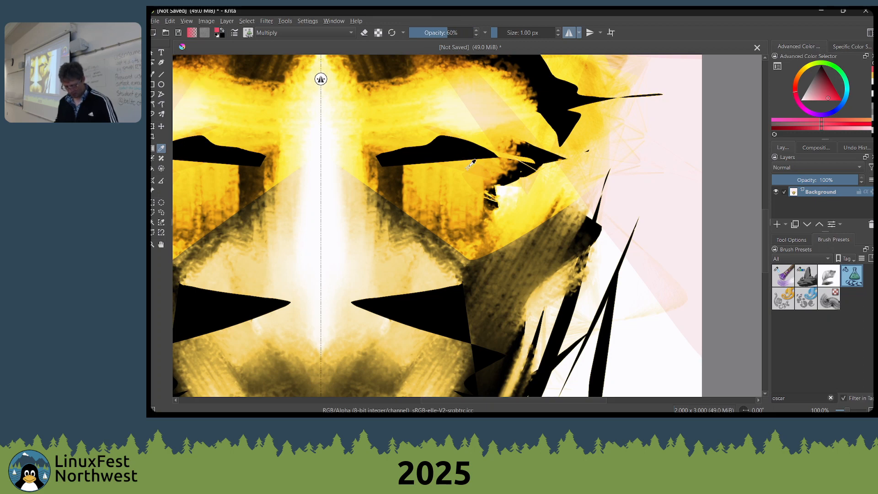
key(b)
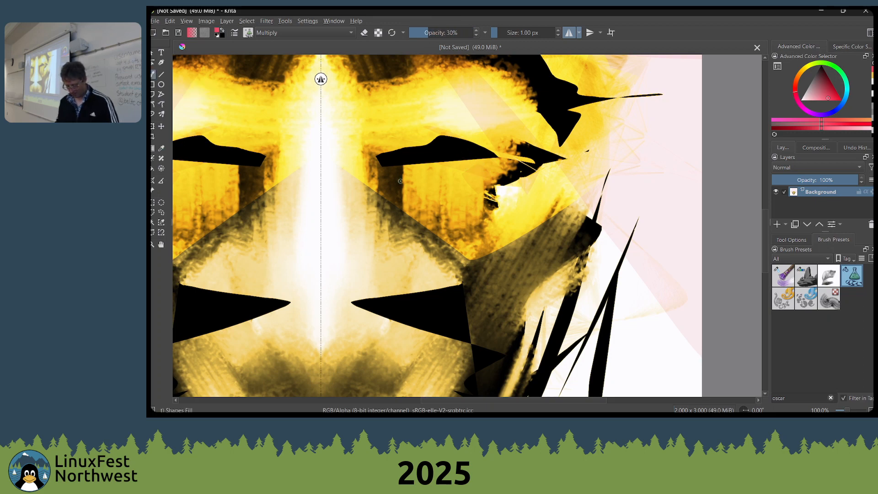
Tint the eyes, nose bridge and cheeks with translucent mirrored red Multiply shapes
mouse_move(403, 182)
mouse_down()
mouse_move(495, 186)
mouse_move(479, 158)
mouse_move(386, 135)
mouse_move(421, 148)
mouse_move(307, 191)
mouse_up()
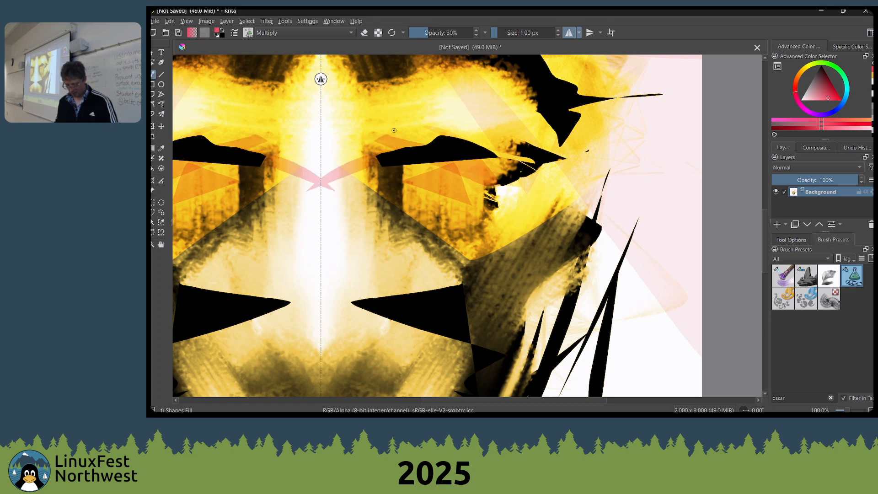
drag(379, 161, 344, 218)
mouse_move(327, 106)
mouse_down()
mouse_move(397, 154)
mouse_move(365, 118)
mouse_move(336, 218)
mouse_move(411, 227)
mouse_move(433, 274)
mouse_move(390, 259)
mouse_up()
scroll(378, 209, down, 2)
mouse_move(395, 225)
mouse_down()
mouse_move(390, 245)
mouse_move(412, 211)
mouse_move(408, 218)
mouse_move(393, 200)
mouse_move(392, 231)
mouse_up()
mouse_move(382, 271)
mouse_down()
mouse_move(399, 277)
mouse_move(405, 248)
mouse_move(413, 252)
mouse_up()
Pick a saturated green and add thin mirrored Multiply shapes below the eyes and along the cheeks
right_click(319, 205)
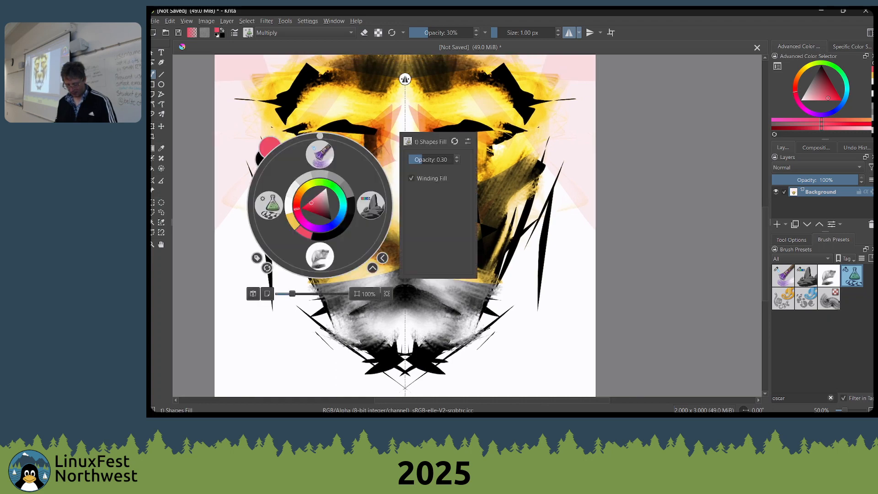
click(323, 187)
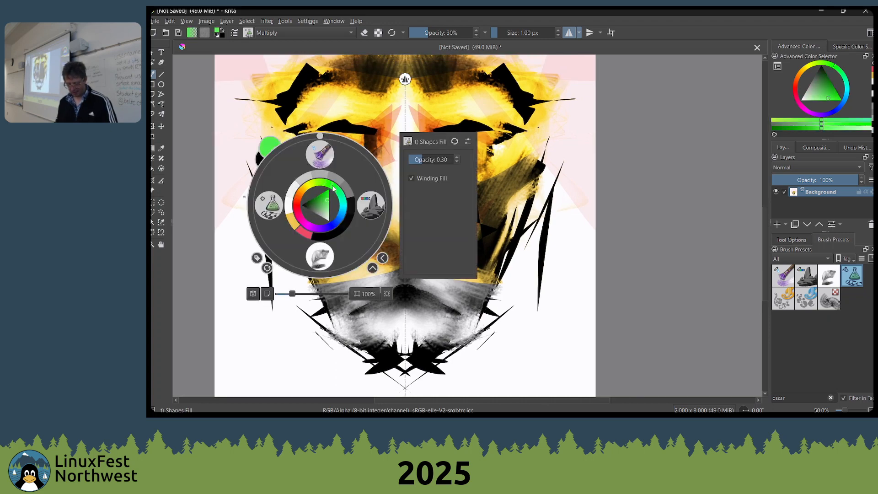
click(325, 196)
click(294, 137)
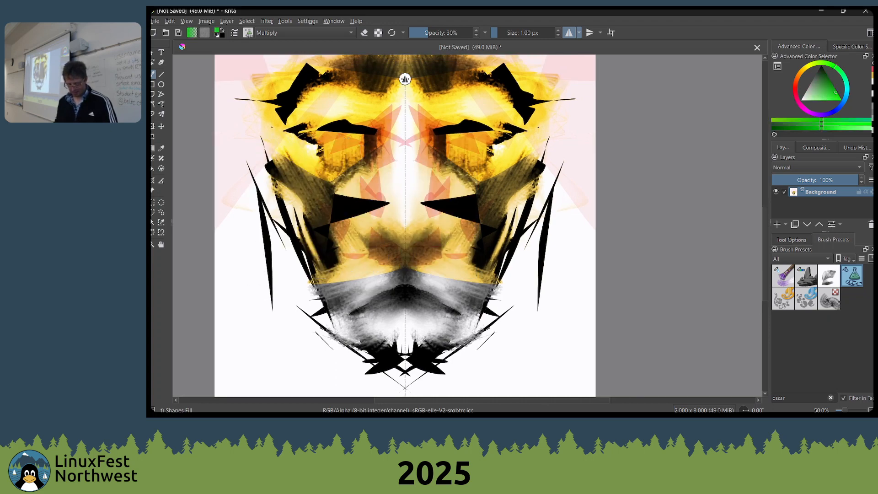
drag(299, 147, 357, 236)
drag(295, 195, 307, 232)
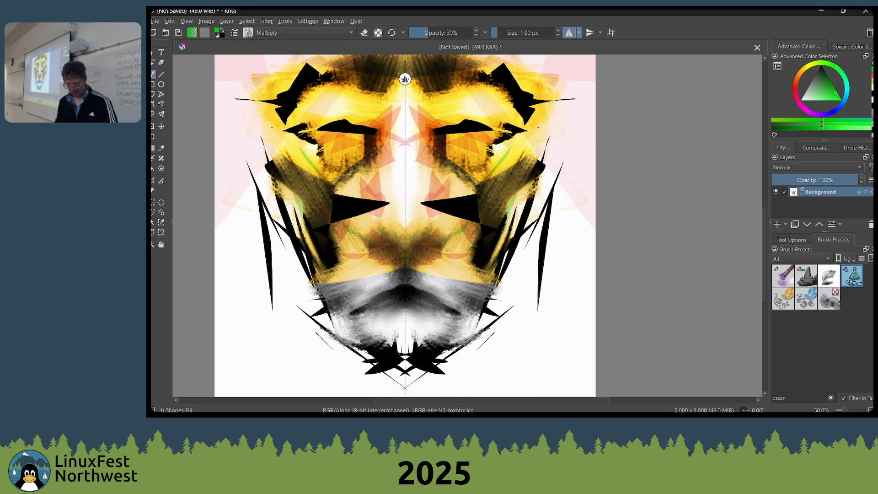
Try the Screen and Overlay blending modes and cycle through others such as Addition, Linear Burn, Fog Darken (IFS Illusions) and NOR
key(alt+shift+n)
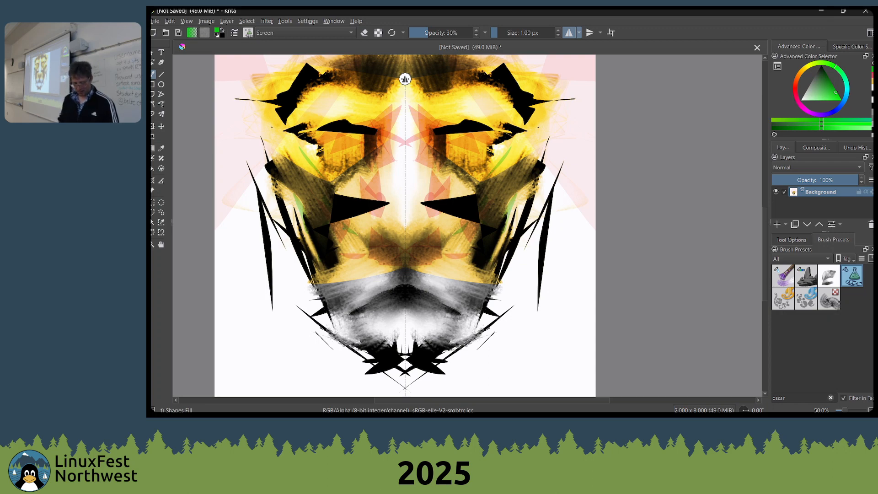
key(alt+shift+o)
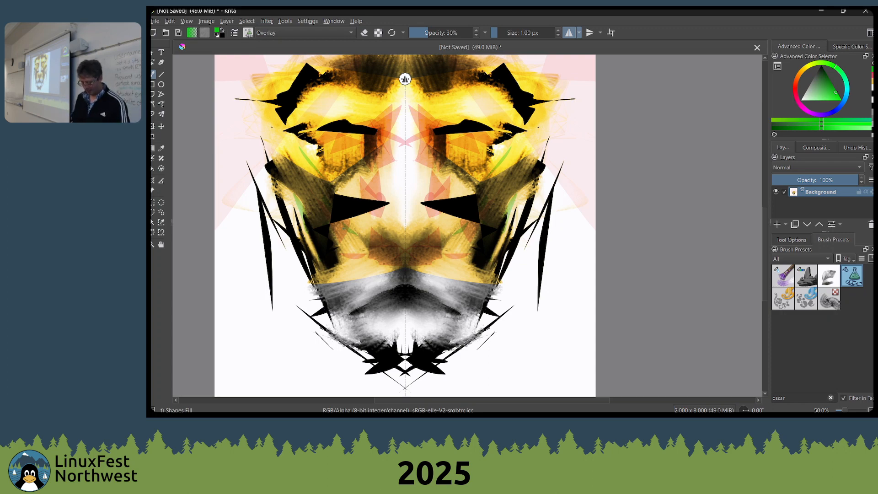
key(alt+shift+plus)
key(alt+shift+plus)
key(alt+shift+plus)
key(alt+shift+plus)
key(alt+shift+plus)
key(alt+shift+plus)
key(alt+shift+plus)
key(alt+shift+plus)
key(alt+shift+plus)
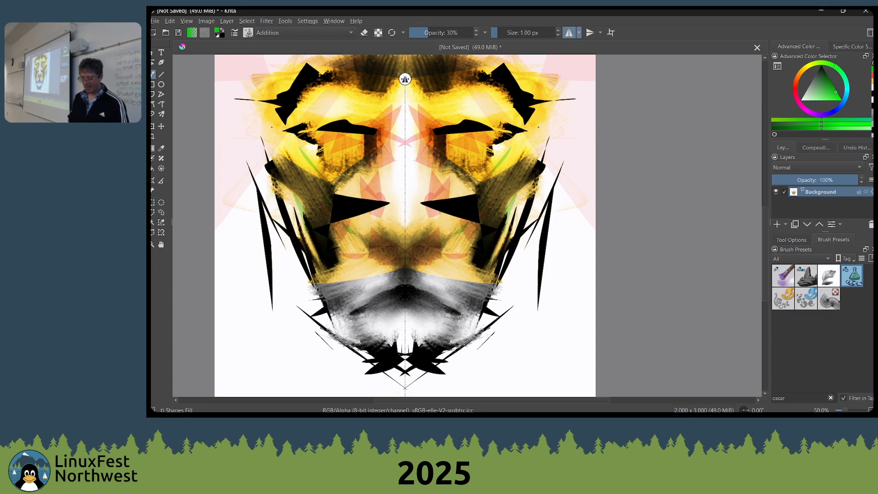
key(alt+shift+plus)
key(alt+shift+plus)
key(alt+shift+plus)
key(alt+shift+plus)
key(alt+shift+plus)
key(alt+shift+plus)
key(alt+shift+plus)
key(alt+shift+plus)
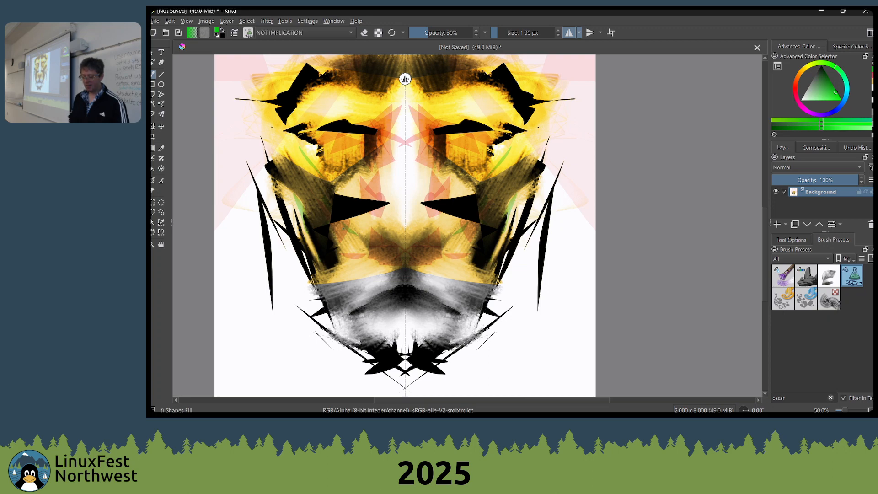
key(alt+shift+plus)
key(alt+shift+plus)
key(alt+shift+plus)
key(alt+shift+plus)
key(alt+shift+plus)
key(alt+shift+plus)
key(alt+shift+plus)
key(alt+shift+plus)
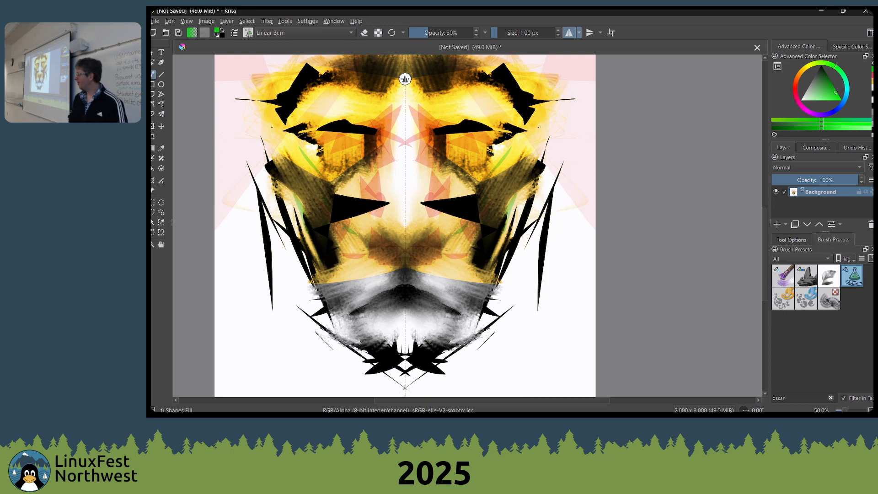
key(alt+shift+plus)
key(alt+shift+plus)
key(alt+shift+plus)
key(alt+shift+plus)
key(alt+shift+plus)
key(alt+shift+plus)
key(alt+shift+plus)
key(alt+shift+plus)
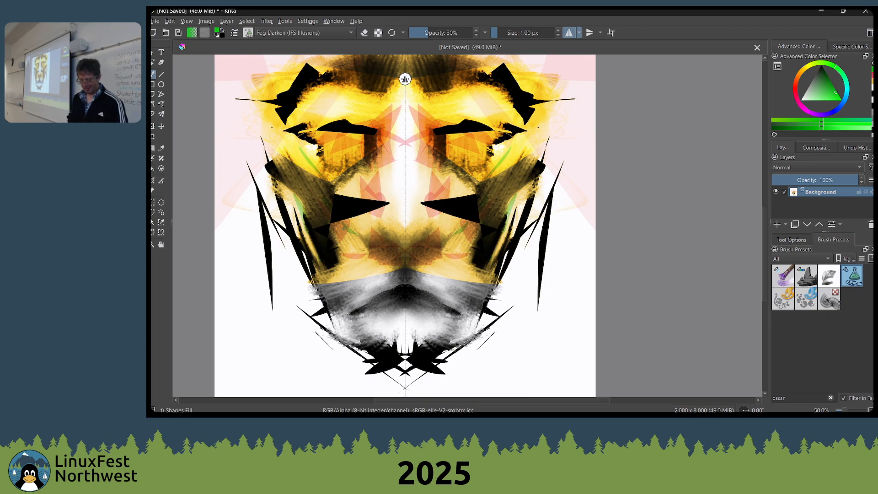
key(alt+shift+plus)
key(alt+shift+plus)
key(alt+shift+plus)
key(alt+shift+plus)
key(alt+shift+plus)
key(alt+shift+plus)
key(alt+shift+plus)
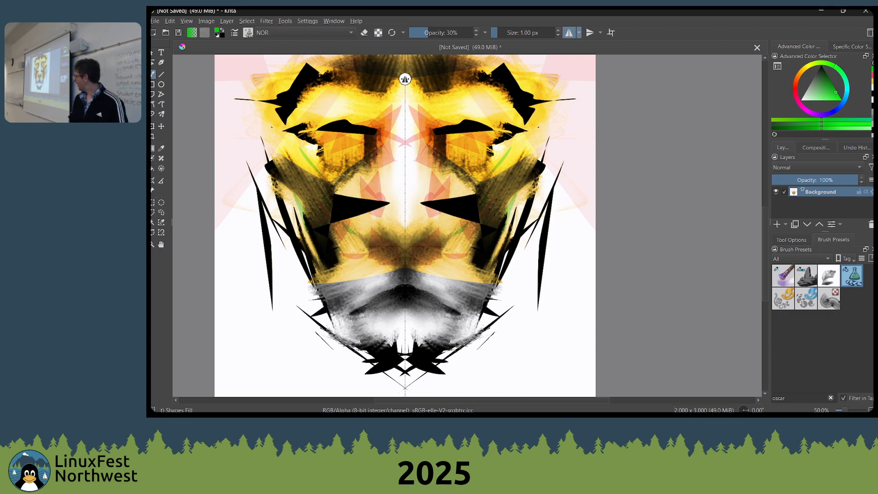
Set the blending mode to Subtract and paint mirrored green shapes across the eyes, using a paler green beside the nose
key(minus)
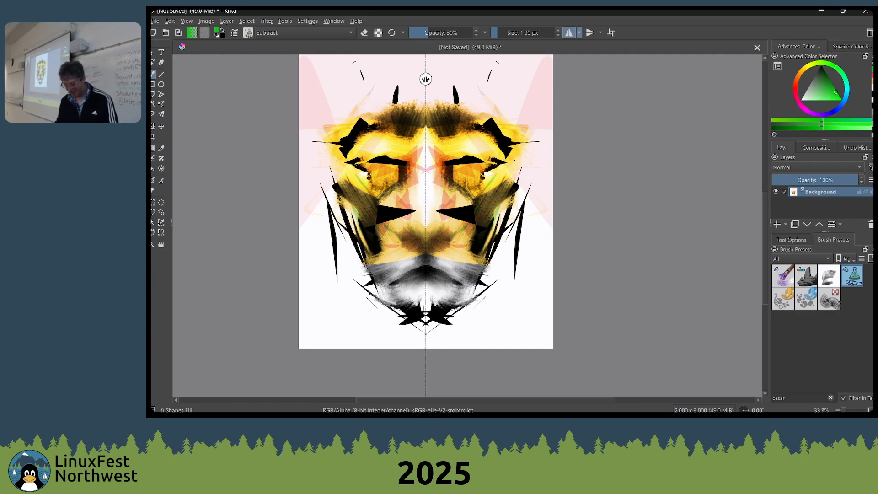
scroll(431, 230, up, 2)
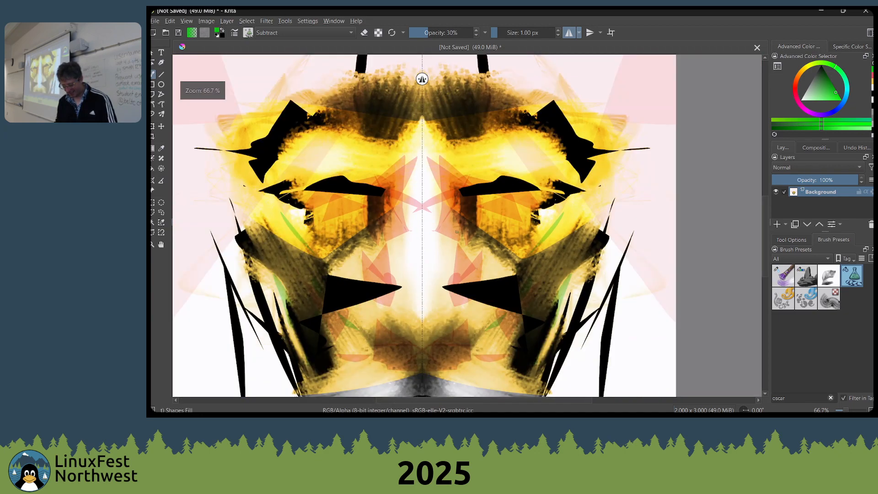
mouse_move(478, 192)
mouse_down()
mouse_move(594, 224)
mouse_move(479, 213)
mouse_up()
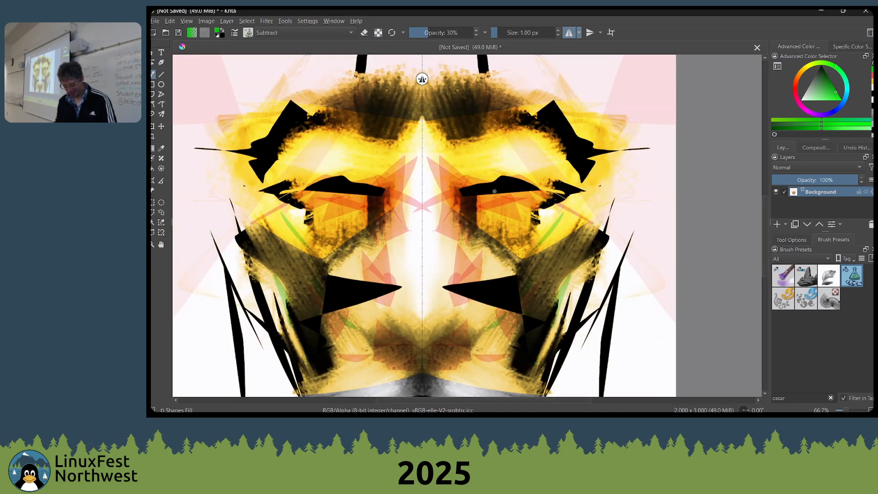
scroll(494, 191, down, 2)
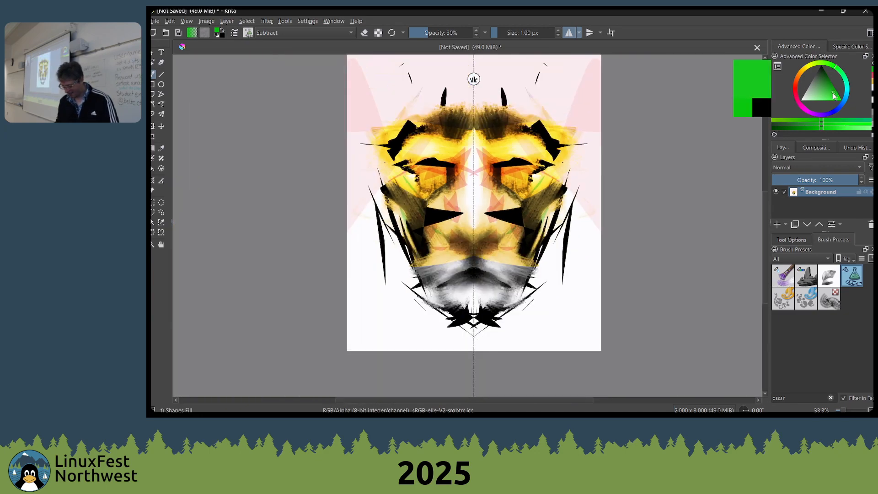
click(828, 98)
drag(484, 200, 514, 202)
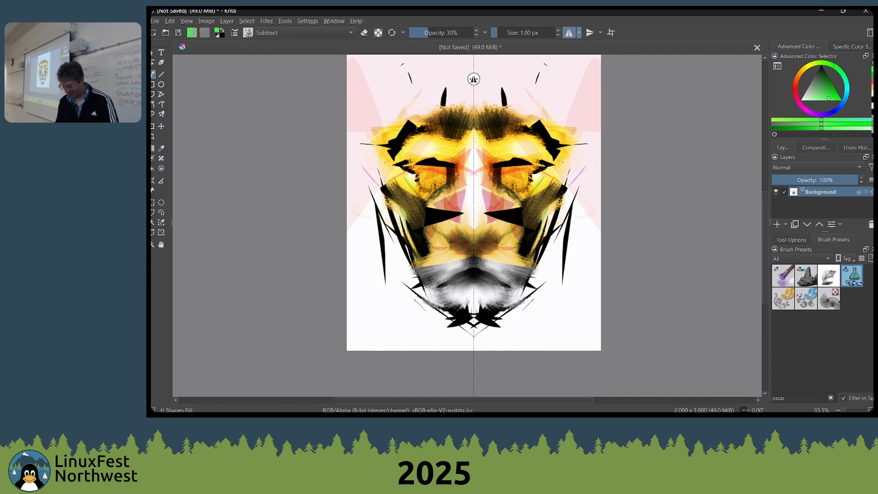
Choose a muted green and tint the sides of the nose, the brow and the jaw with mirrored Multiply shapes
click(822, 87)
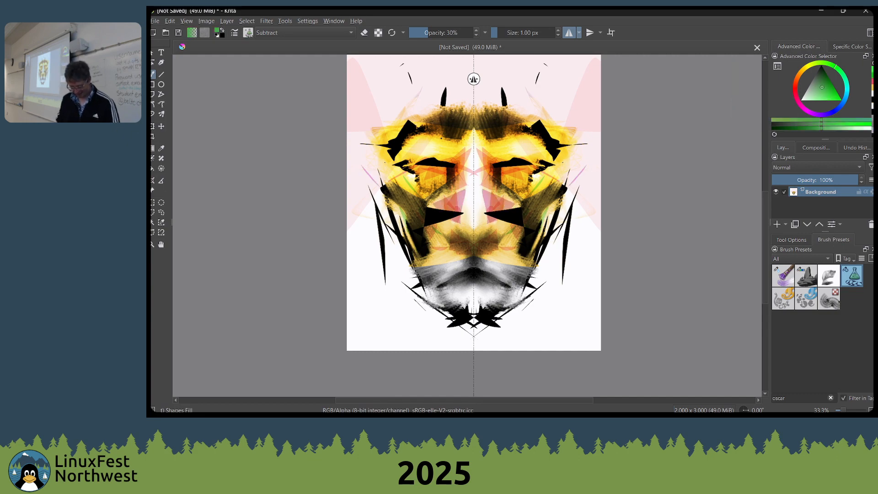
key(alt+shift+n)
key(alt+shift+m)
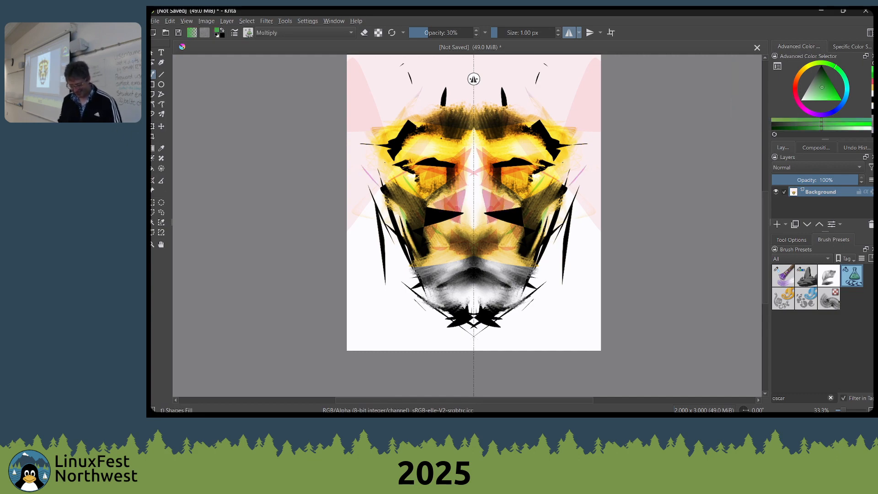
drag(482, 218, 512, 206)
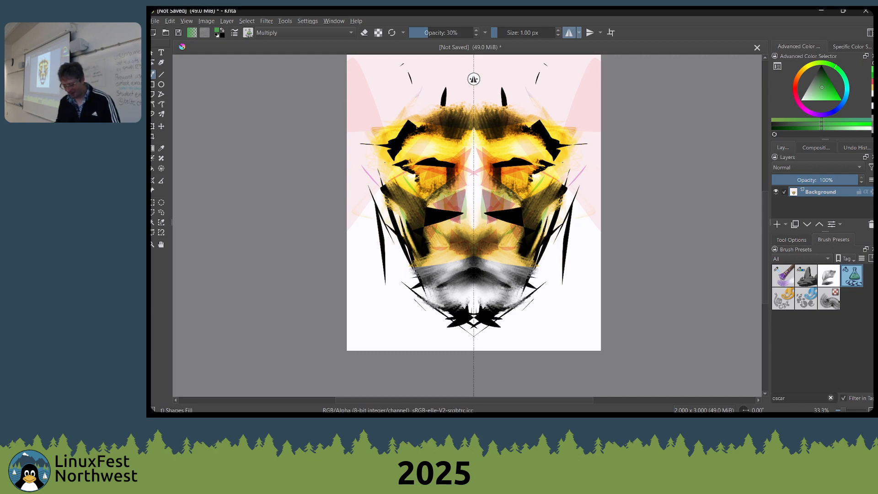
mouse_move(512, 152)
mouse_down()
mouse_move(487, 148)
mouse_move(494, 183)
mouse_up()
mouse_move(488, 259)
mouse_down()
mouse_move(514, 252)
mouse_move(516, 271)
mouse_move(544, 240)
mouse_move(540, 218)
mouse_up()
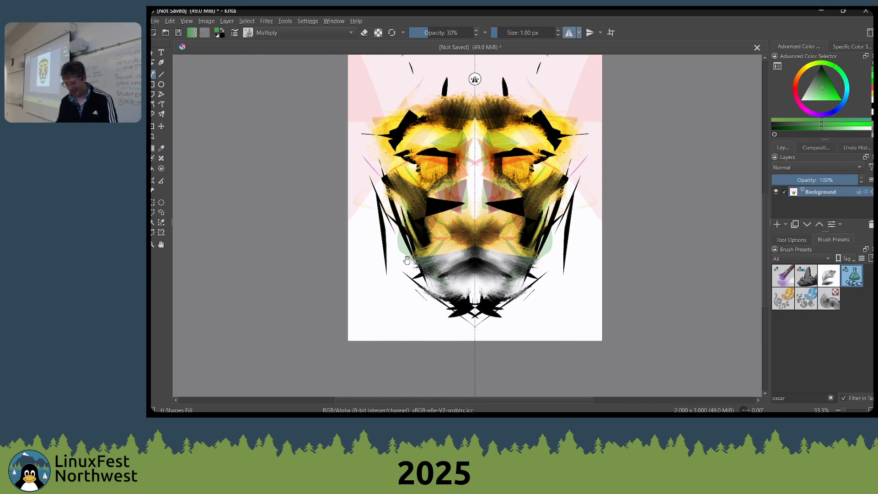
drag(428, 257, 432, 234)
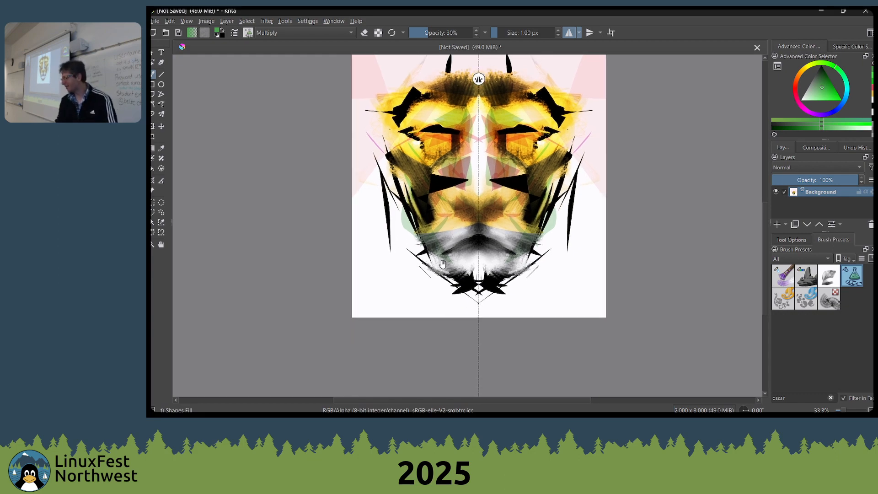
Switch to the Wet Bristles Rough brush and blend the colors around the nose, inner eyes and cheeks with mirrored strokes
right_click(406, 287)
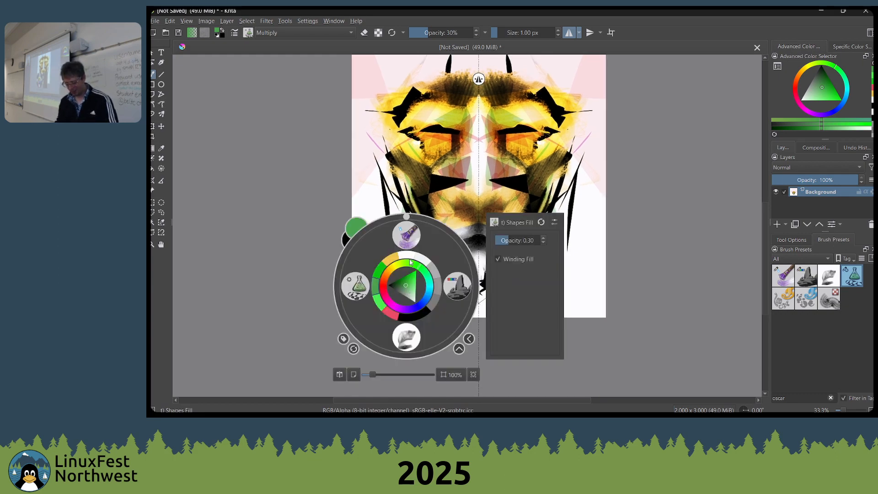
click(406, 235)
key(1)
key(minus)
key(minus)
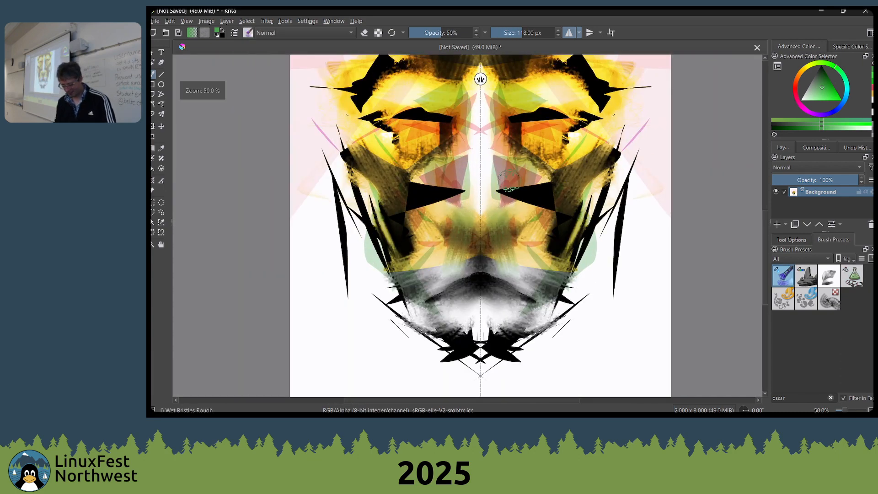
ctrl+click(526, 191)
mouse_move(525, 187)
mouse_down()
mouse_move(518, 213)
mouse_move(533, 186)
mouse_move(547, 190)
mouse_move(545, 204)
mouse_move(545, 176)
mouse_move(542, 227)
mouse_move(560, 184)
mouse_move(507, 189)
mouse_move(508, 150)
mouse_move(489, 148)
mouse_move(481, 107)
mouse_move(504, 203)
mouse_move(485, 189)
mouse_move(501, 150)
mouse_move(504, 177)
mouse_move(512, 117)
mouse_move(516, 144)
mouse_up()
drag(530, 181, 544, 235)
ctrl+click(581, 118)
ctrl+click(590, 111)
right_click(590, 112)
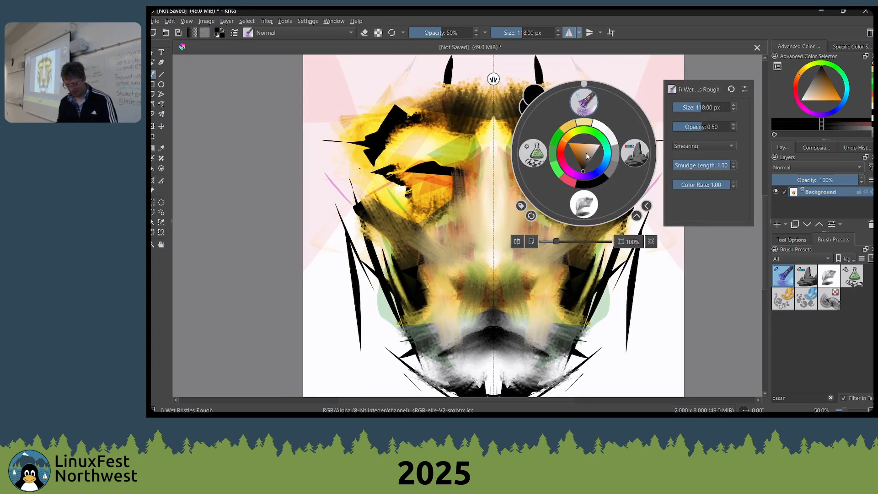
right_click(577, 107)
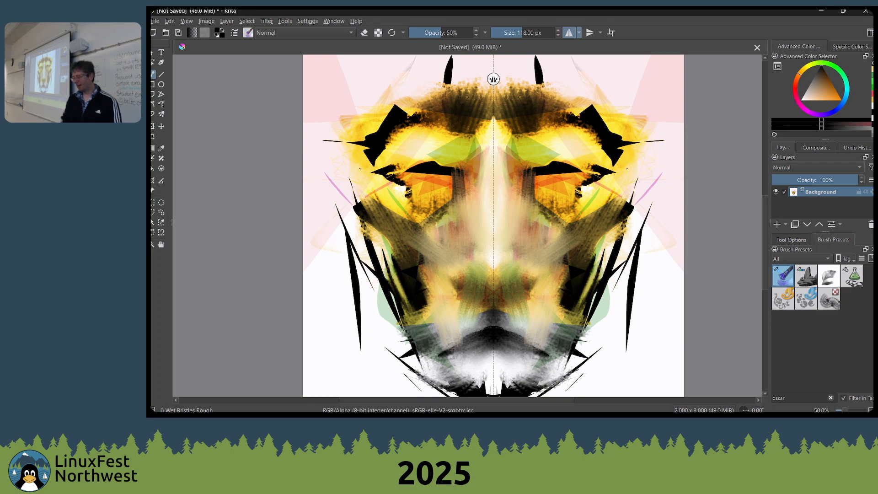
Set the Wet Bristles Rough brush's blending mode to Color Dodge
scroll(305, 33, down, 3)
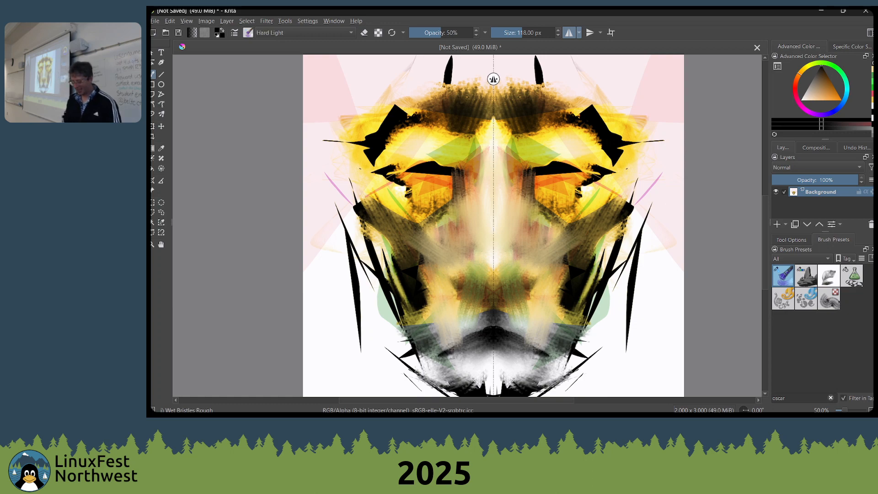
scroll(305, 33, down, 5)
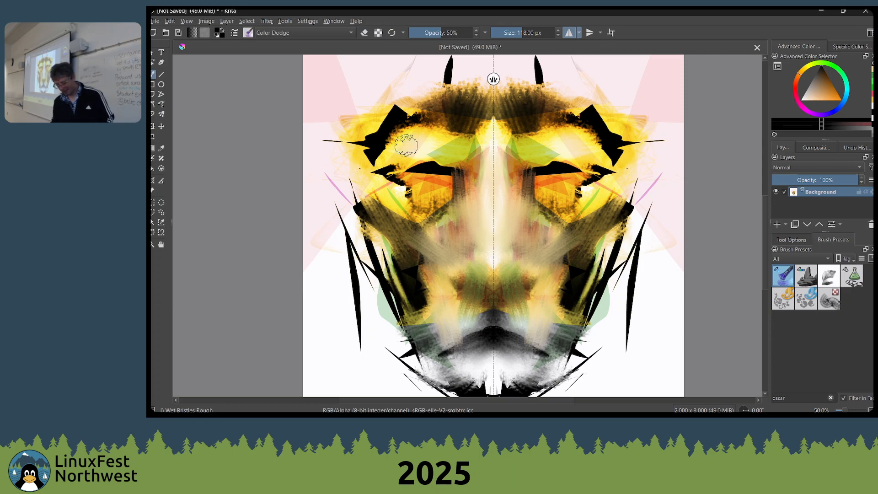
scroll(412, 170, down, 1)
scroll(428, 173, up, 1)
right_click(461, 208)
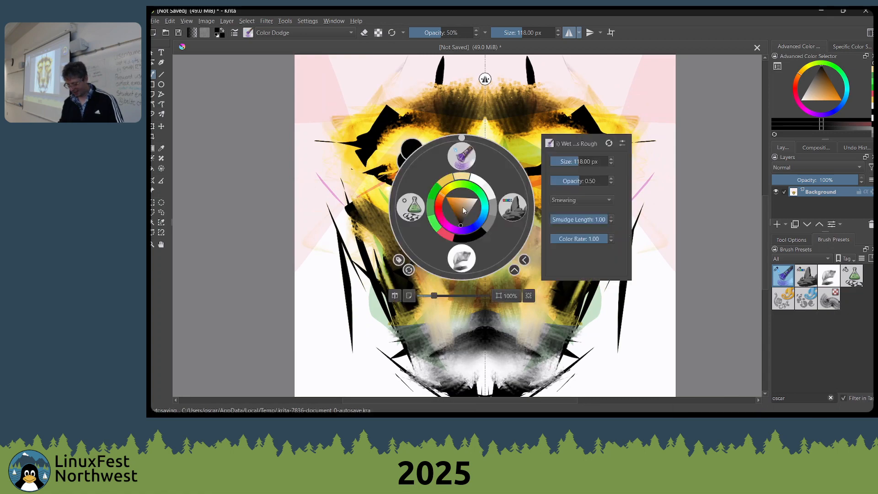
right_click(488, 207)
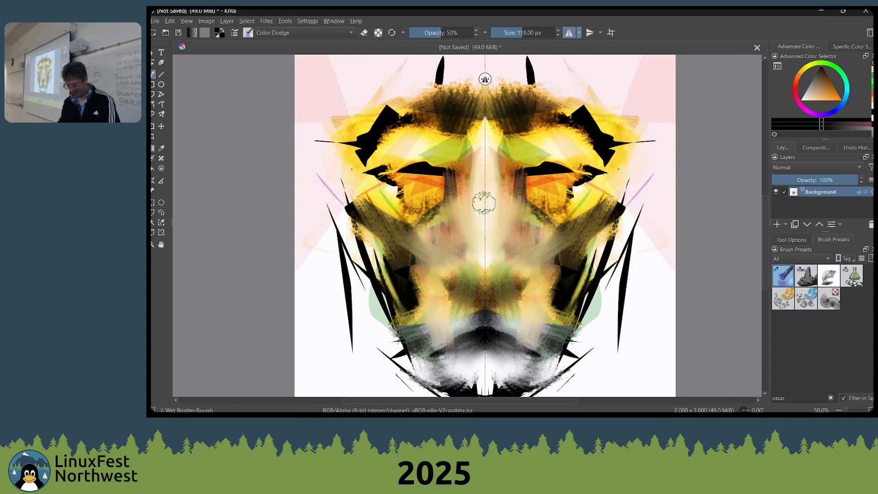
Enlarge the Wet Bristles Rough brush to 246 px
key(bracketright)
key(bracketright)
key(bracketright)
key(bracketright)
key(bracketright)
key(bracketright)
key(bracketright)
key(bracketright)
key(bracketright)
key(bracketright)
key(bracketright)
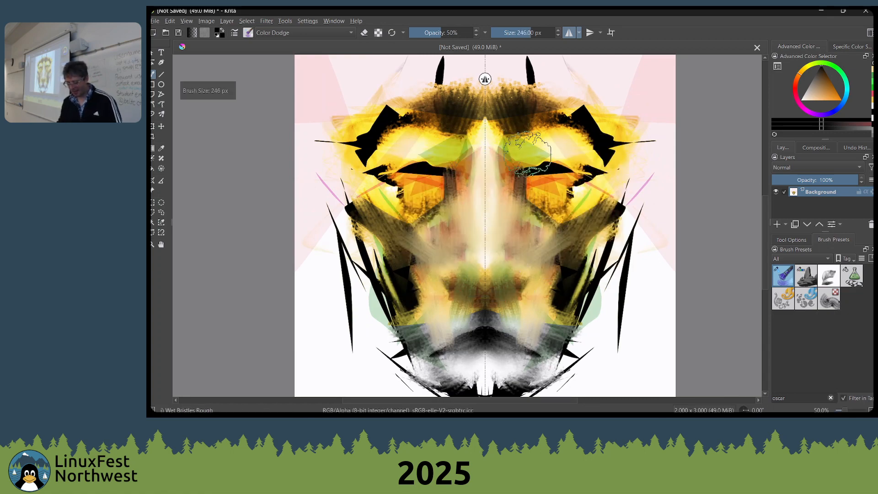
Sample yellow-green from above the eye, brighten the brow with it in Color Dodge, and shade the forehead in Multiply mode
ctrl+click(530, 145)
mouse_move(550, 138)
mouse_down()
mouse_move(598, 137)
mouse_move(578, 130)
mouse_move(583, 202)
mouse_move(566, 156)
mouse_move(547, 150)
mouse_up()
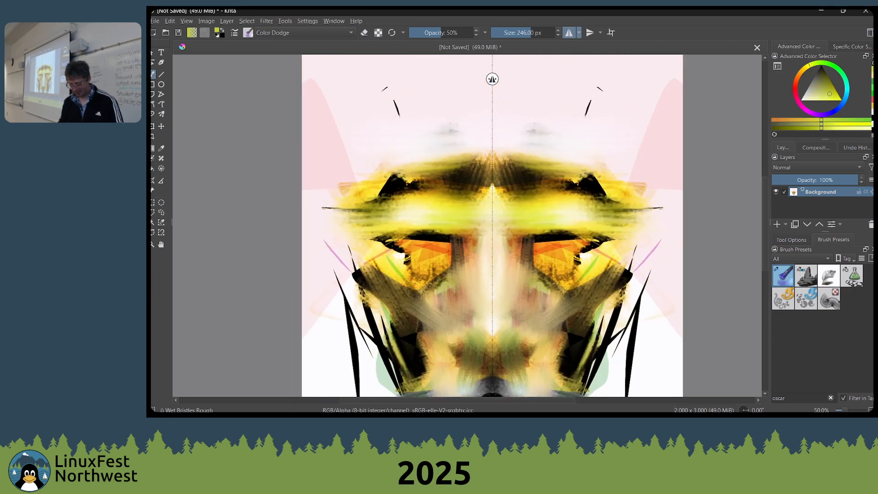
key(alt+shift+m)
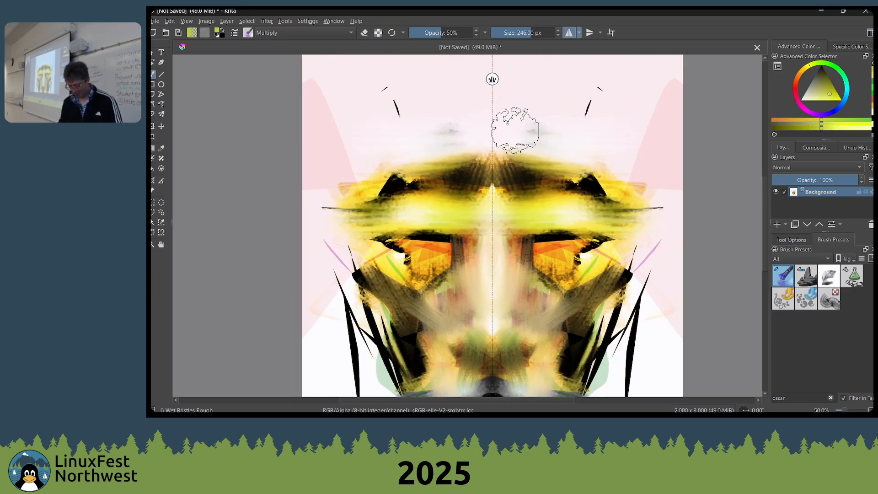
mouse_move(514, 130)
mouse_down()
mouse_move(491, 160)
mouse_move(506, 116)
mouse_move(578, 137)
mouse_up()
Switch to the Shapes Fill brush, raise its opacity to 80%, and fill mirrored green Multiply shapes over the forehead and upper background
right_click(583, 146)
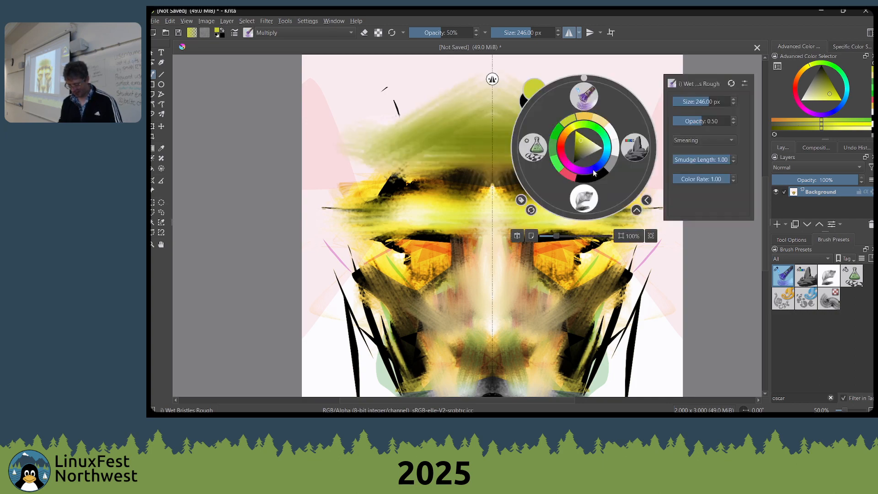
click(534, 148)
drag(533, 165, 501, 116)
scroll(505, 123, down, 2)
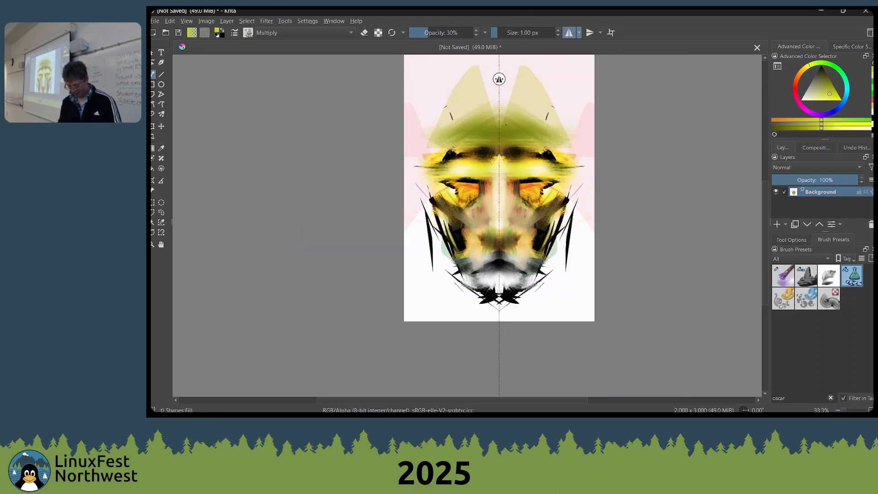
scroll(509, 140, up, 1)
key(o)
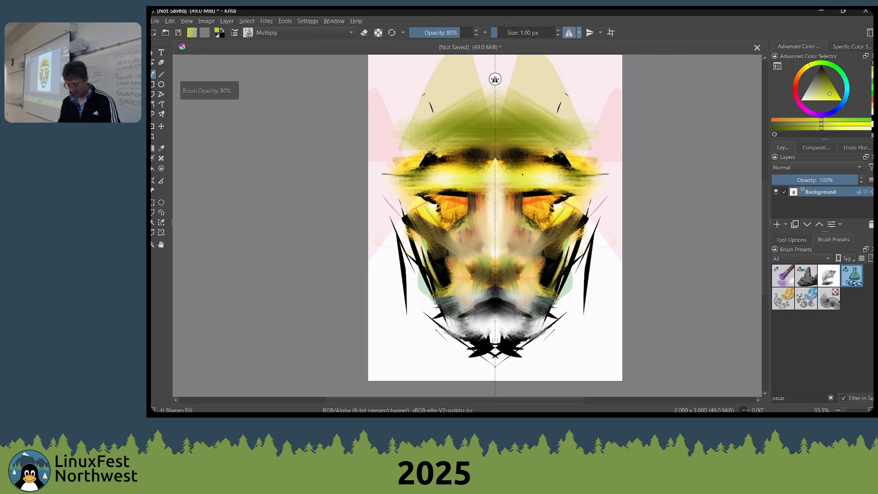
drag(523, 174, 512, 73)
mouse_move(541, 103)
mouse_down()
mouse_move(573, 169)
mouse_move(608, 32)
mouse_move(589, 32)
mouse_up()
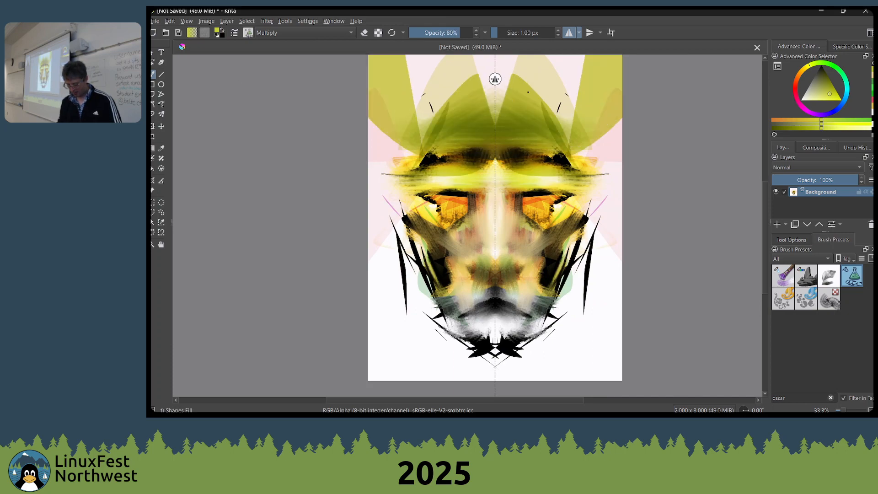
Cover the background around the head and beside the jaw with overlapping mirrored green Multiply shapes
scroll(529, 92, down, 1)
mouse_move(534, 106)
mouse_down()
mouse_move(534, 172)
mouse_move(587, 146)
mouse_move(410, 128)
mouse_up()
drag(483, 137, 590, 91)
mouse_move(567, 124)
mouse_down()
mouse_move(540, 90)
mouse_move(503, 130)
mouse_up()
mouse_move(532, 159)
mouse_down()
mouse_move(563, 183)
mouse_move(536, 162)
mouse_up()
mouse_move(568, 226)
mouse_down()
mouse_move(543, 146)
mouse_move(587, 144)
mouse_move(554, 89)
mouse_up()
mouse_move(565, 166)
mouse_down()
mouse_move(530, 309)
mouse_move(580, 224)
mouse_move(508, 316)
mouse_move(525, 307)
mouse_up()
drag(481, 280, 514, 295)
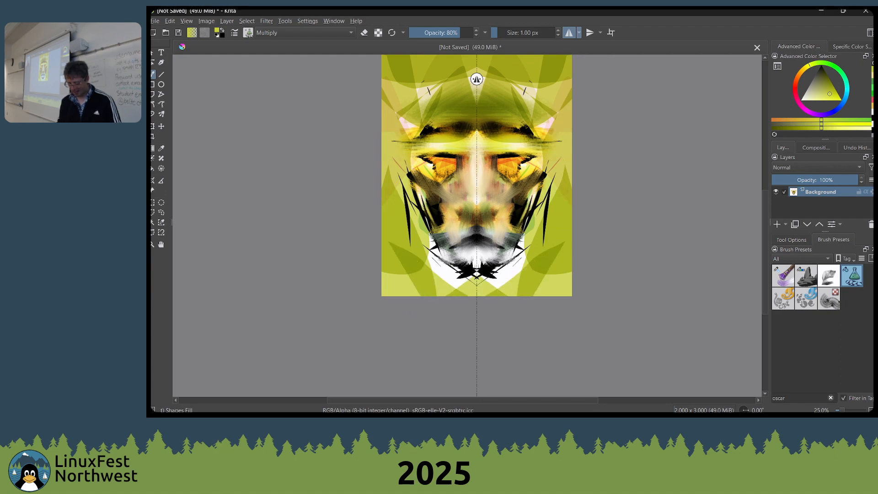
Tint the mouth, chin and lower background green with more mirrored Multiply shapes
drag(483, 263, 536, 294)
mouse_move(571, 226)
mouse_down()
mouse_move(526, 280)
mouse_move(479, 231)
mouse_up()
drag(483, 287, 536, 293)
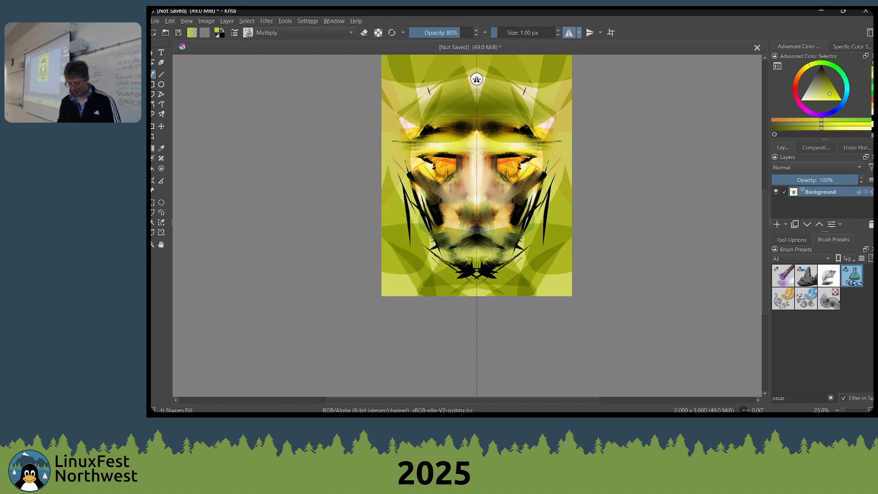
mouse_move(528, 238)
mouse_down()
mouse_move(489, 261)
mouse_move(506, 252)
mouse_move(521, 266)
mouse_move(502, 255)
mouse_up()
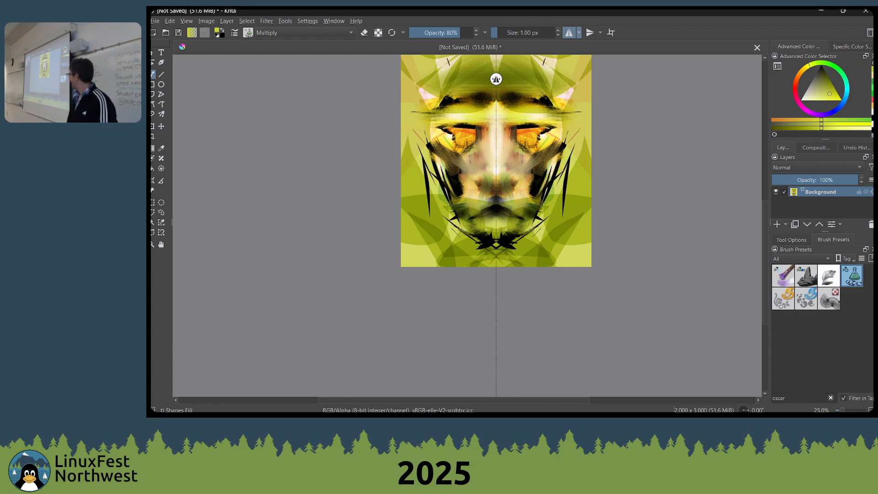
Switch to the Wet Bristles Rough brush and blend the eyes, cheeks and mouth with mirrored strokes, reducing the brush to 176 px
scroll(478, 248, up, 2)
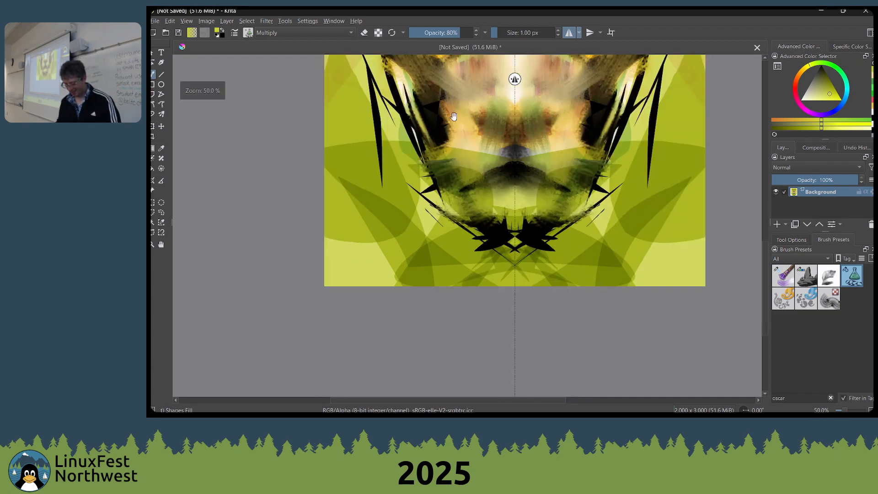
drag(453, 116, 446, 219)
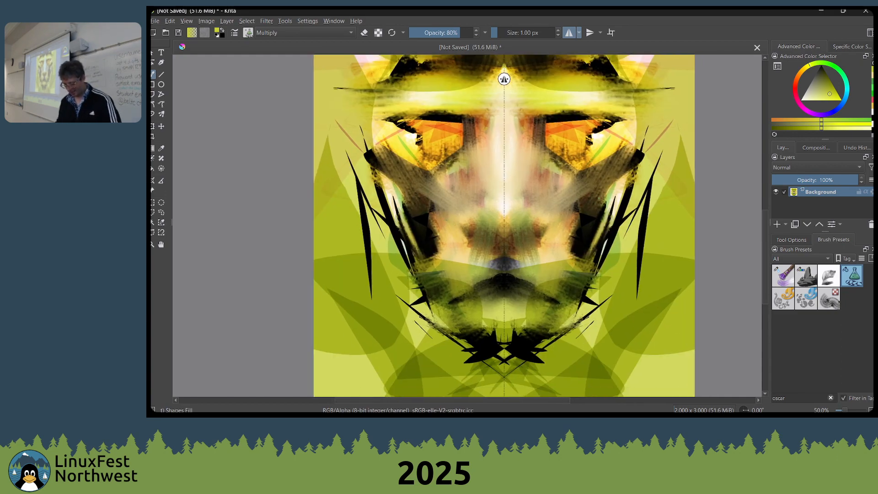
drag(516, 253, 469, 276)
right_click(470, 200)
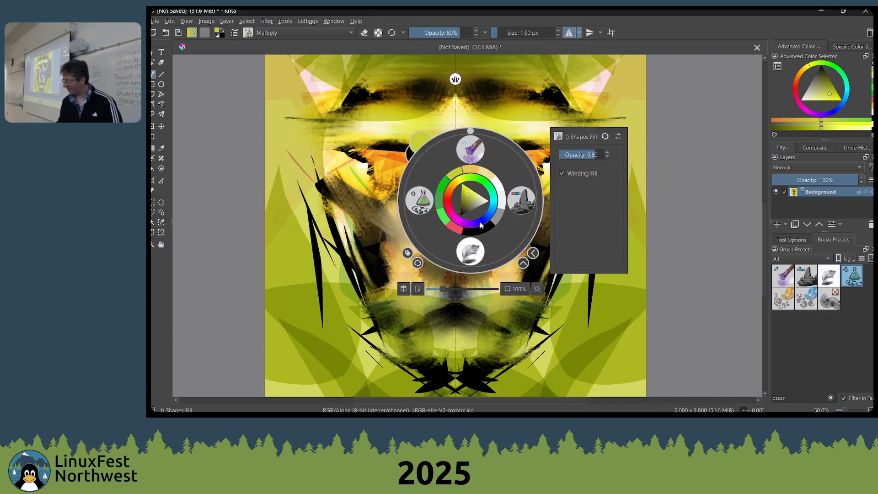
click(467, 152)
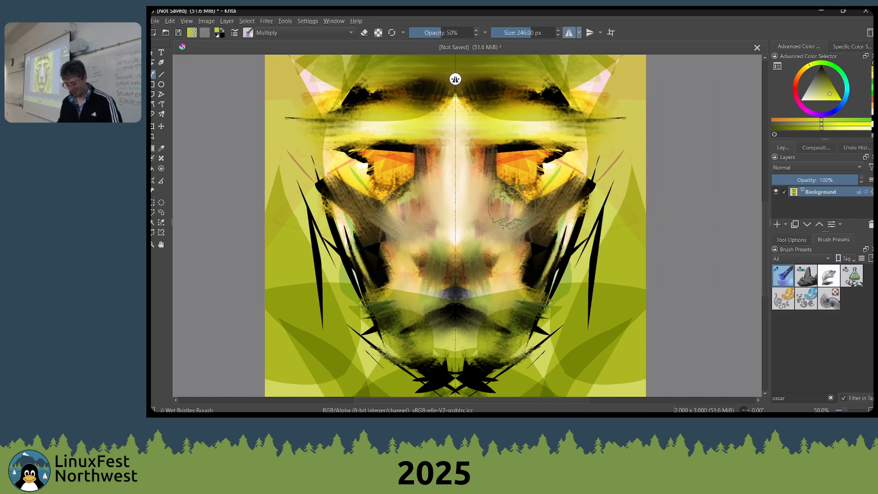
mouse_move(517, 188)
mouse_down()
mouse_move(523, 163)
mouse_move(485, 146)
mouse_up()
mouse_move(502, 298)
mouse_down()
mouse_move(481, 308)
mouse_move(521, 316)
mouse_move(507, 311)
mouse_move(532, 241)
mouse_move(522, 323)
mouse_move(494, 320)
mouse_up()
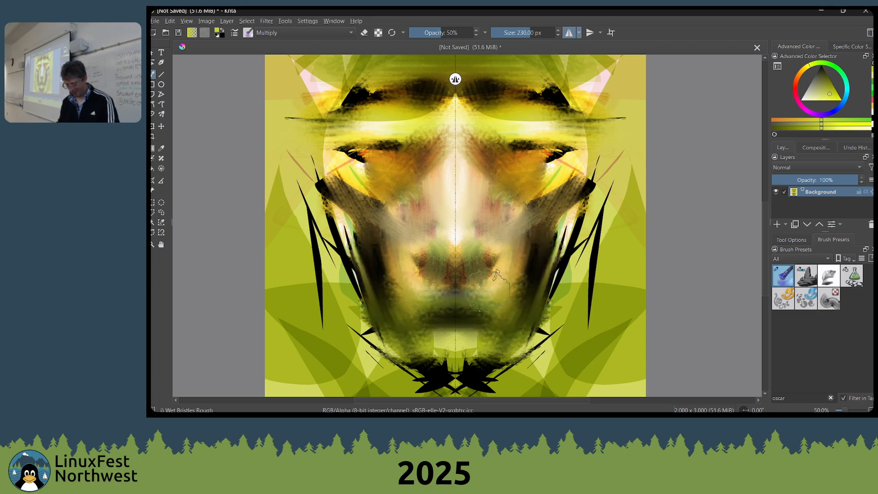
key(bracketleft)
key(bracketleft)
key(bracketleft)
key(bracketleft)
key(bracketleft)
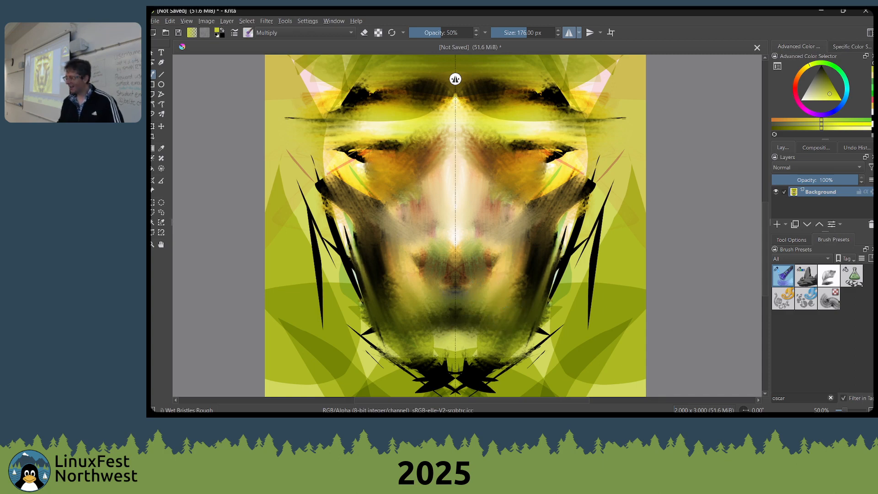
Sample cream from the nose bridge and paint mirrored highlights on the cheeks and lower lip at 144 px in Normal mode
key(ctrl)
ctrl+click(463, 176)
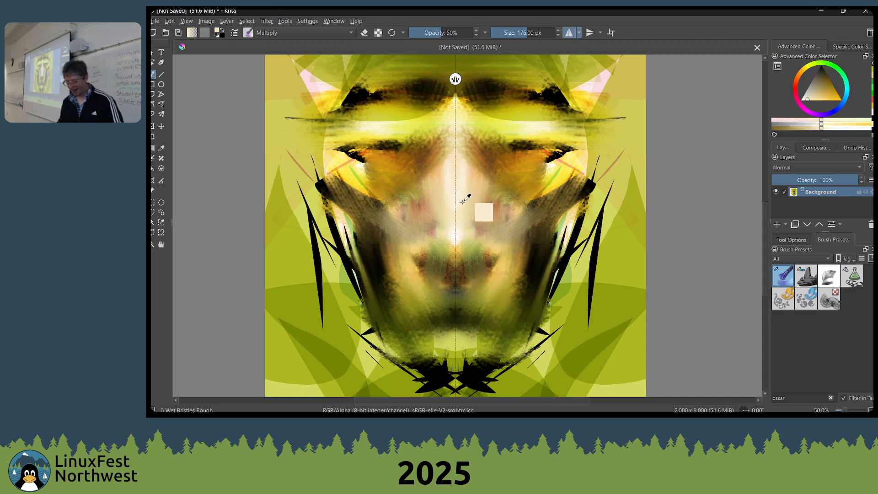
key(bracketleft)
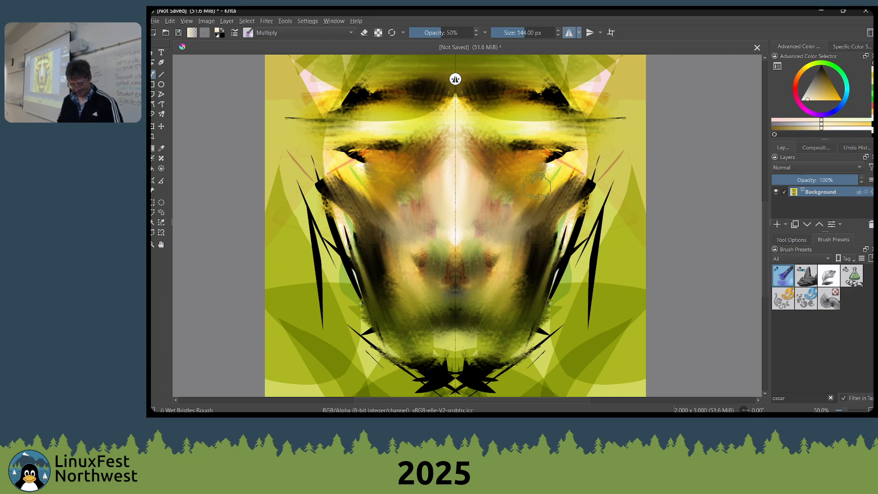
key(alt+shift+n)
mouse_move(537, 185)
mouse_down()
mouse_move(504, 222)
mouse_move(534, 210)
mouse_move(529, 234)
mouse_move(541, 197)
mouse_move(539, 218)
mouse_move(505, 277)
mouse_move(494, 274)
mouse_move(464, 335)
mouse_move(451, 337)
mouse_move(481, 339)
mouse_move(456, 343)
mouse_up()
drag(478, 315, 489, 288)
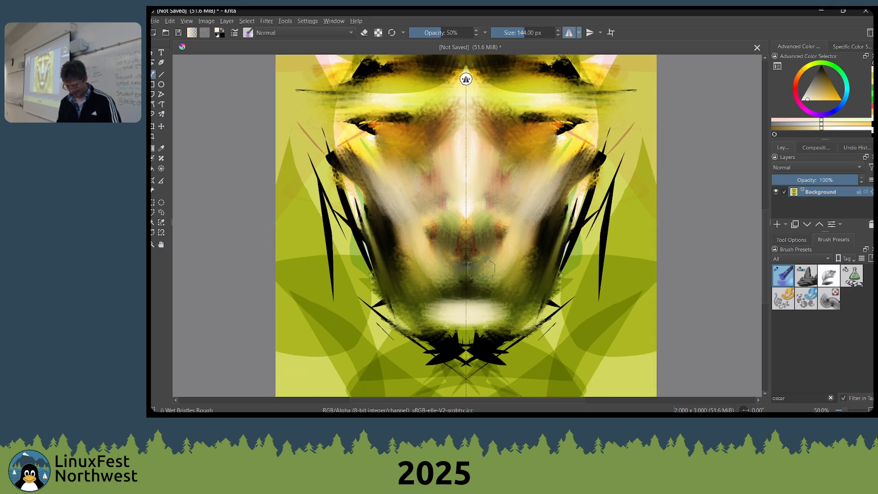
Shrink the brush, darken the base of the nose with black, and paint cream highlights beside the nostrils
key(bracketleft)
key(bracketleft)
key(bracketleft)
key(bracketleft)
key(bracketleft)
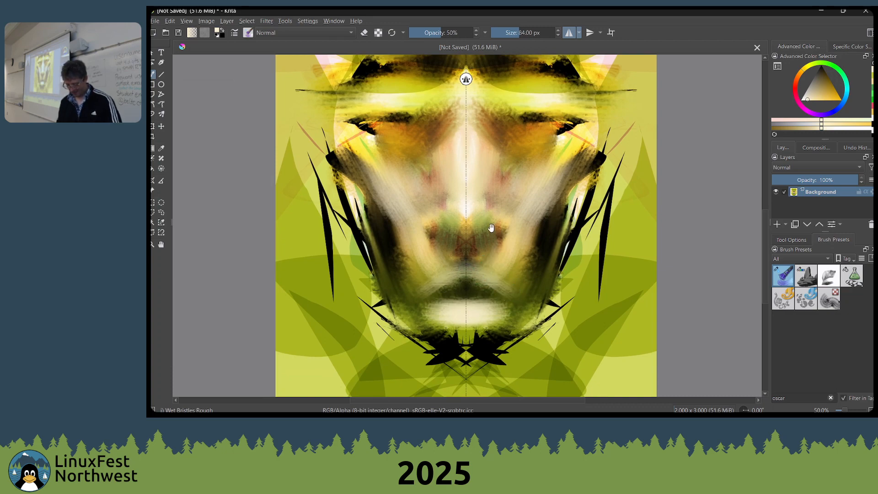
key(d)
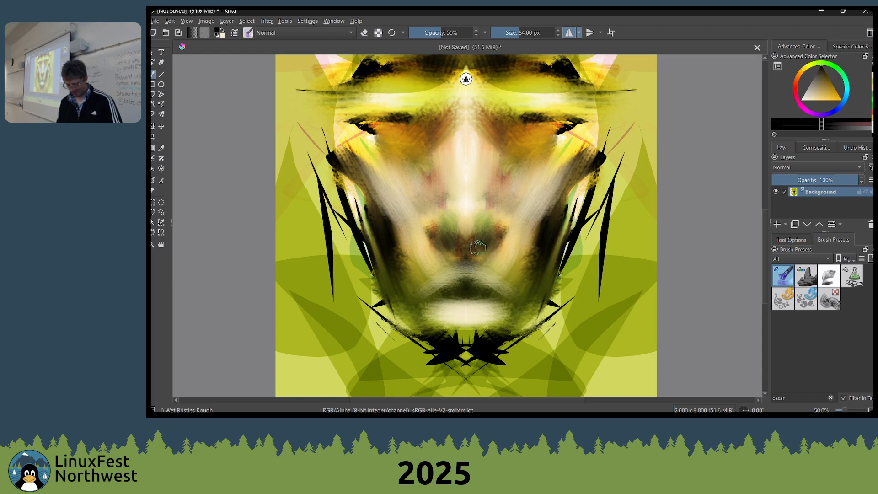
ctrl+click(509, 215)
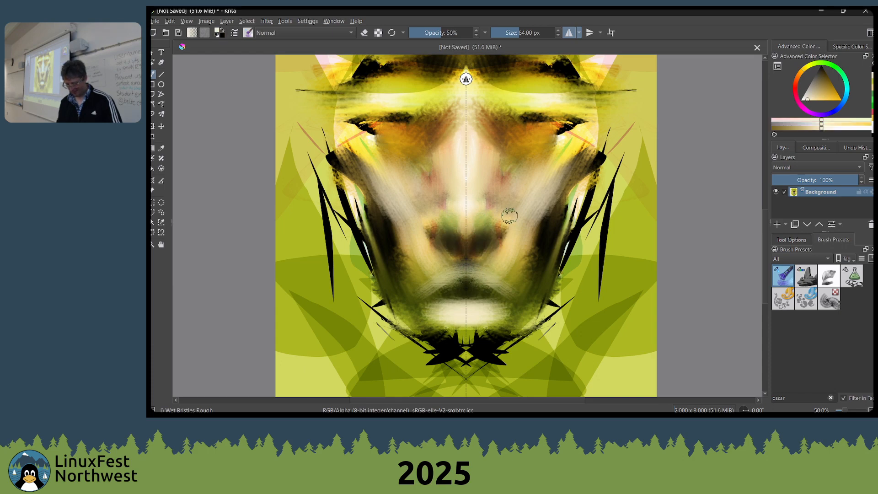
mouse_move(508, 221)
mouse_down()
mouse_move(501, 243)
mouse_move(529, 285)
mouse_up()
Swap to black and darken the eyelids and eye sockets with mirrored strokes
scroll(517, 245, down, 1)
key(x)
mouse_move(513, 210)
mouse_down()
mouse_move(526, 227)
mouse_move(522, 201)
mouse_move(547, 204)
mouse_move(505, 201)
mouse_move(522, 206)
mouse_move(511, 224)
mouse_move(514, 216)
mouse_move(523, 237)
mouse_move(522, 219)
mouse_move(533, 223)
mouse_move(536, 212)
mouse_move(579, 211)
mouse_move(530, 203)
mouse_move(555, 205)
mouse_move(513, 187)
mouse_move(527, 166)
mouse_up()
Sample a pale yellow from the face, enlarge the brush to 230 px, and paint over the dark inner brows and lower forehead
key(bracketright)
key(bracketright)
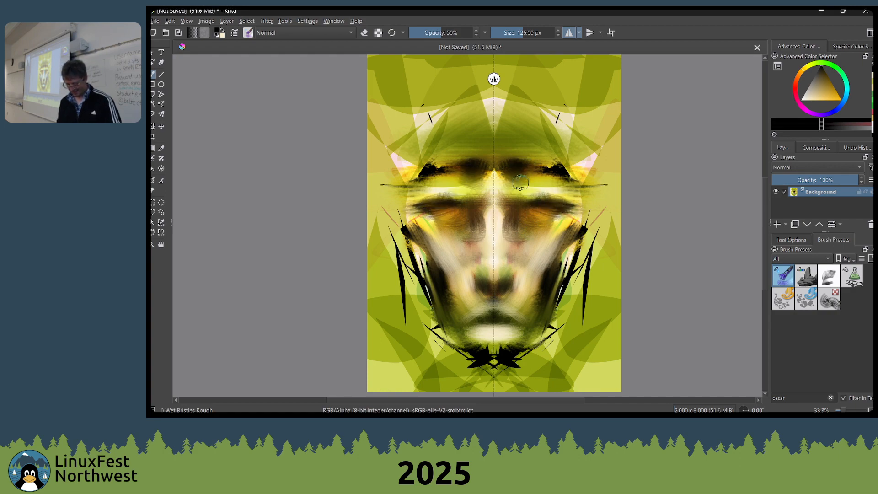
ctrl+click(513, 202)
key(bracketright)
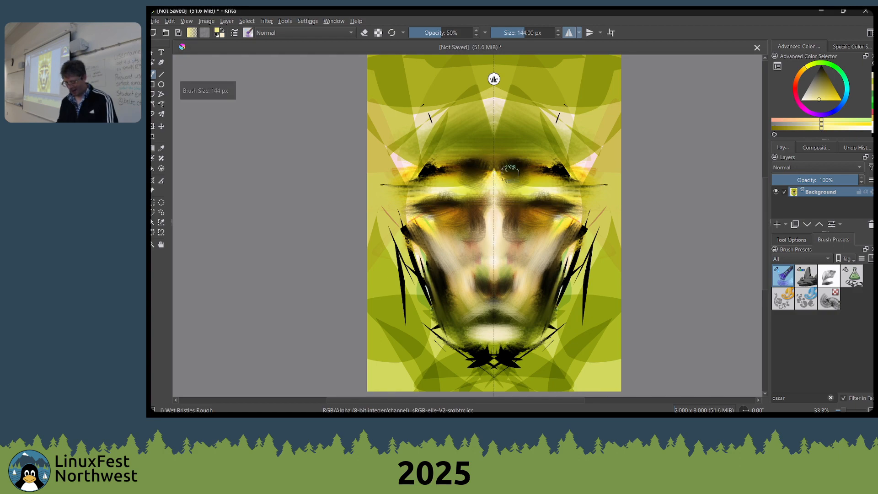
key(bracketright)
key(bracketright)
key(bracketright)
key(bracketright)
key(bracketright)
key(bracketright)
key(bracketright)
mouse_move(503, 173)
mouse_down()
mouse_move(452, 157)
mouse_move(498, 159)
mouse_move(509, 171)
mouse_move(530, 157)
mouse_move(508, 168)
mouse_move(555, 175)
mouse_move(506, 186)
mouse_up()
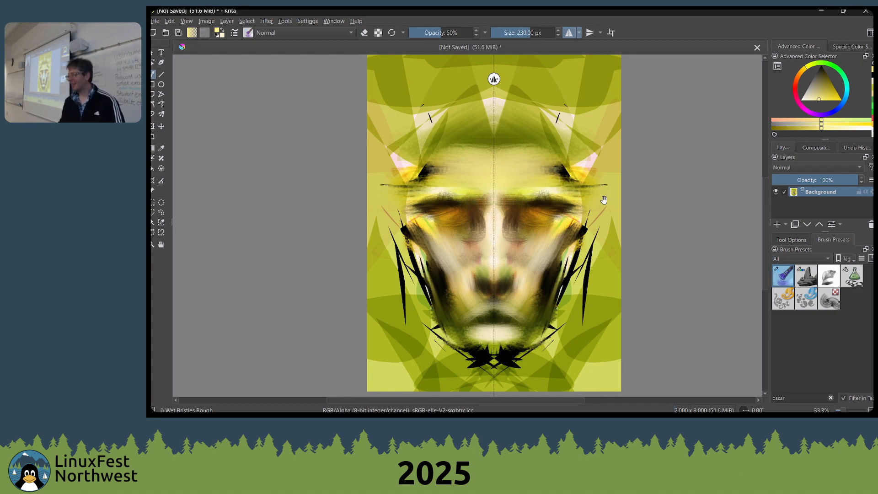
Sample a dark tone and blend the black spikes below the chin with mirrored strokes, reducing the brush to 215 px
mouse_move(604, 200)
mouse_down()
mouse_move(603, 175)
mouse_move(602, 190)
mouse_up()
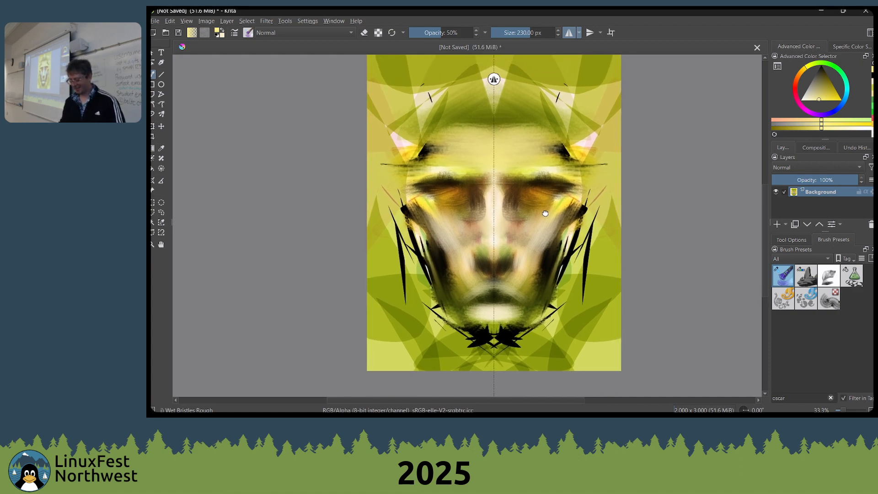
drag(545, 214, 546, 215)
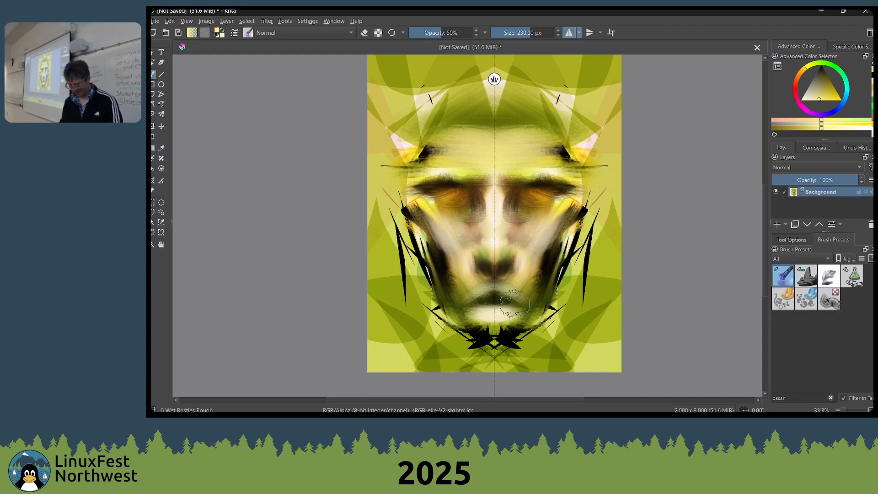
mouse_move(515, 303)
mouse_down()
mouse_move(492, 361)
mouse_move(494, 339)
mouse_move(517, 336)
mouse_move(491, 345)
mouse_move(529, 277)
mouse_up()
ctrl+click(545, 202)
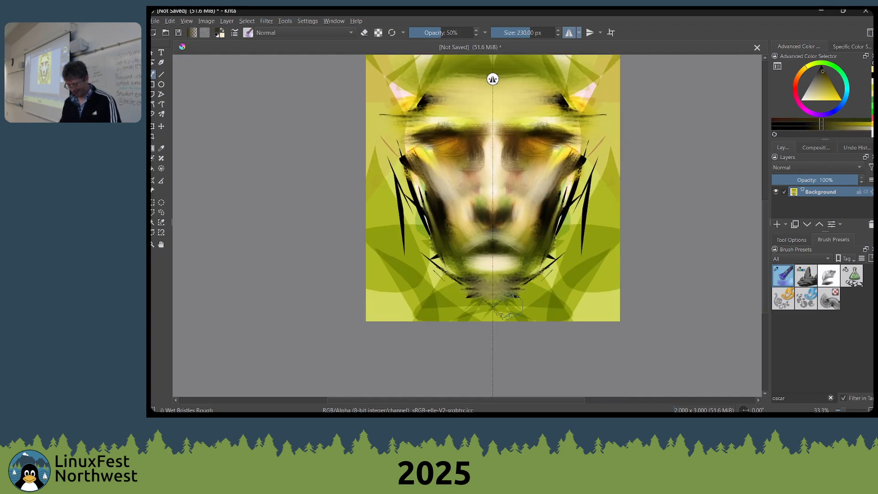
key(p)
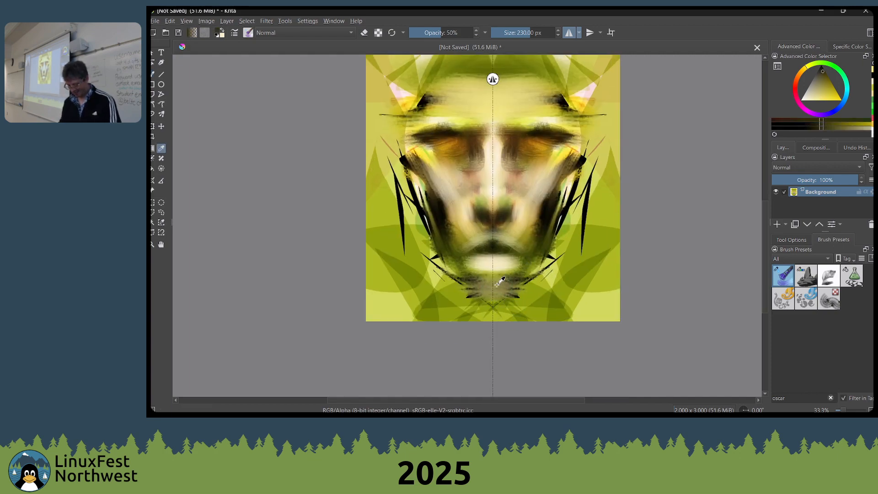
key(b)
drag(490, 276, 487, 279)
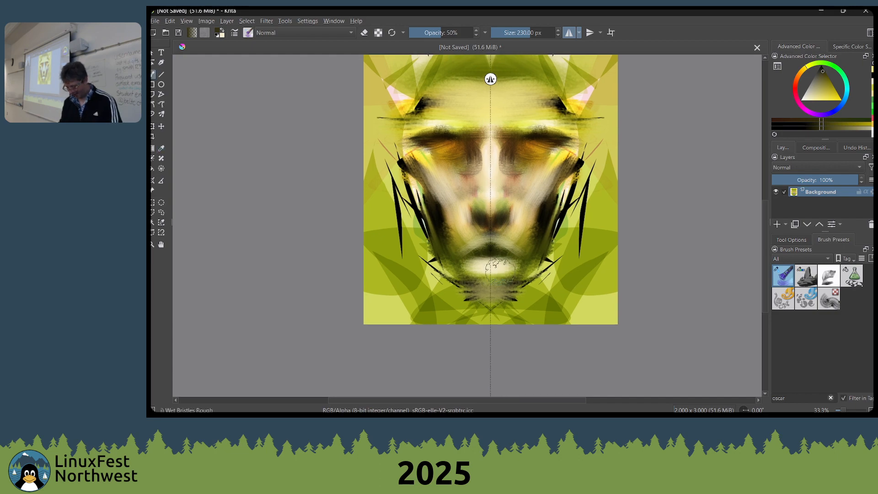
key(])
key([)
key([)
key([)
key([)
key([)
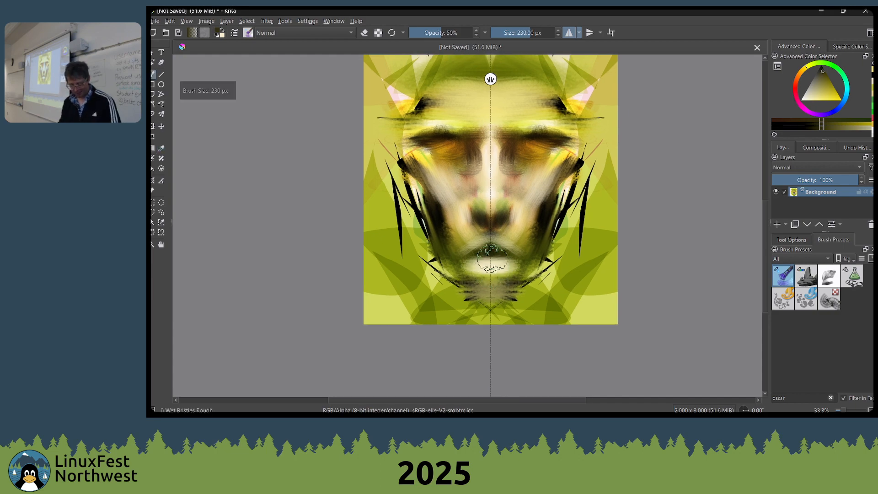
Save the painting as the Krita document lfnw_symmetry in the sketchbook folder
key(ctrl+s)
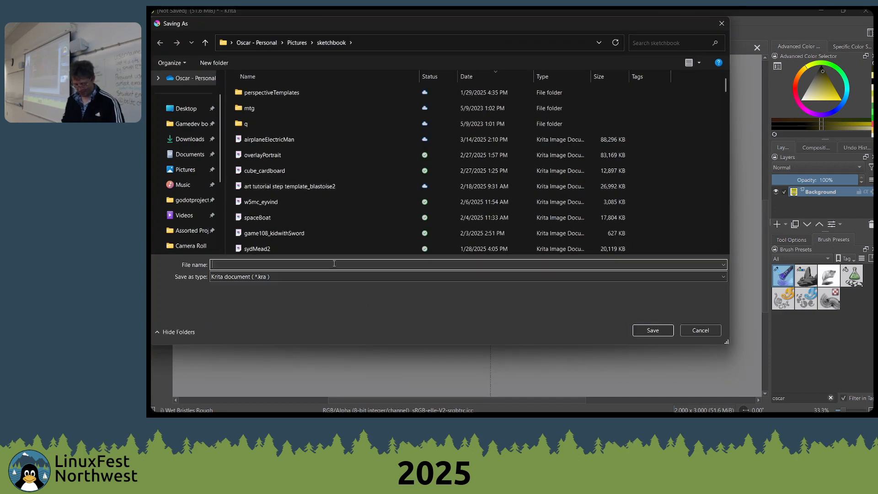
text(lfnw)
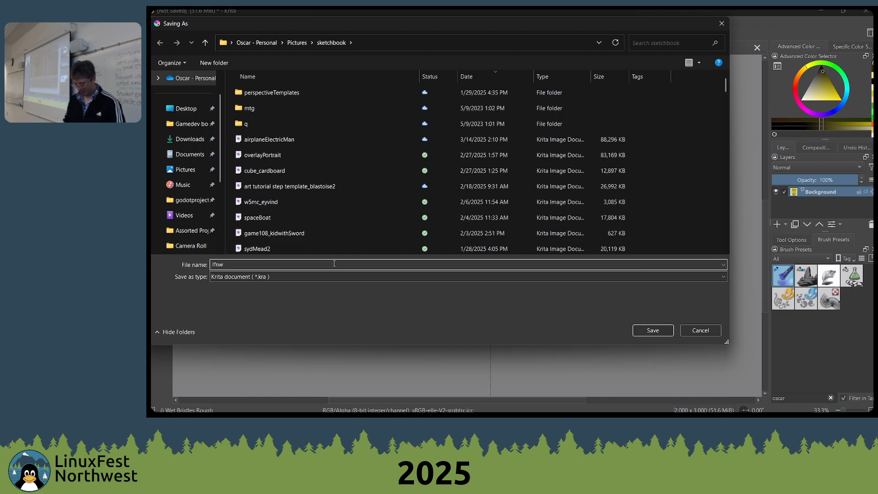
text(_symmetry)
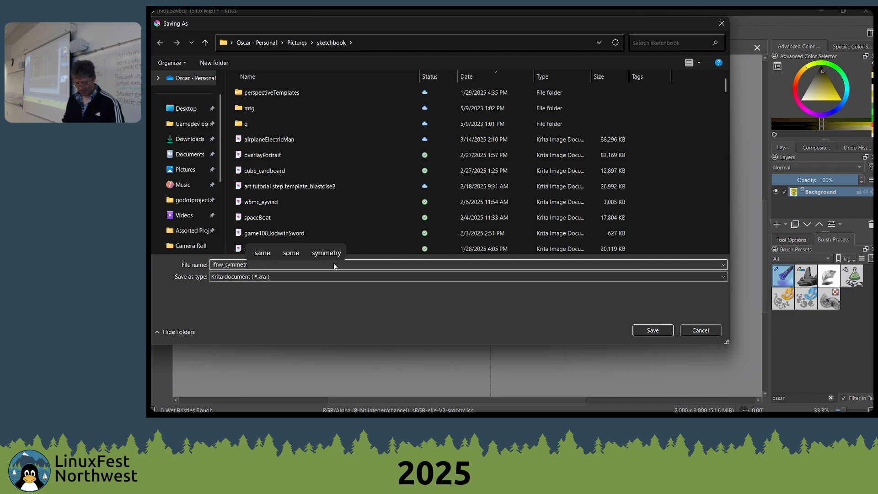
key(Return)
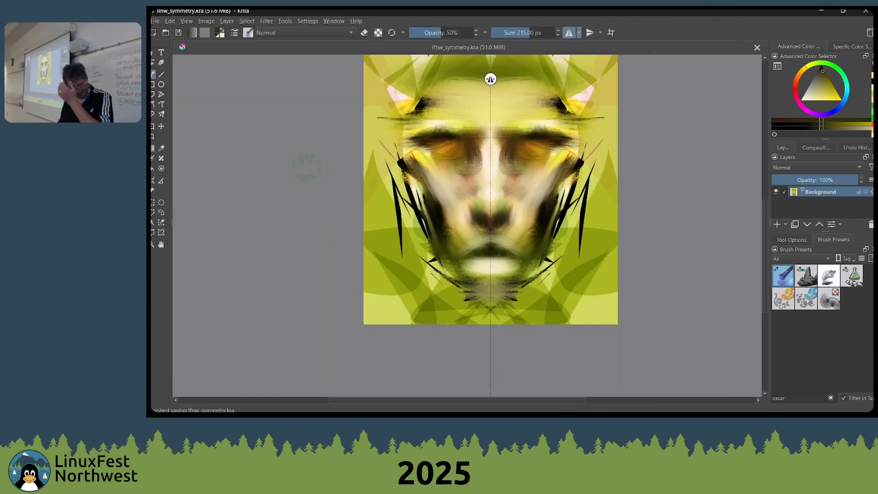
Create a custom 2000 × 3000 px document and add a paint layer above its background
key(ctrl+n)
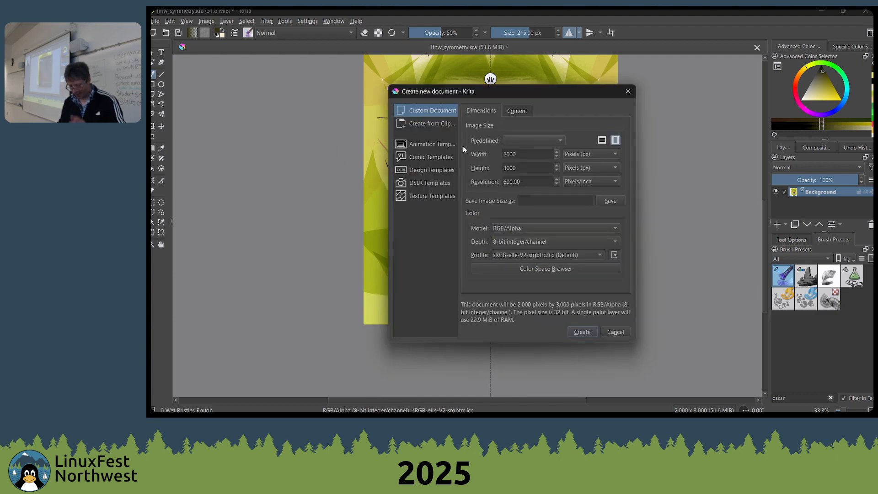
click(578, 331)
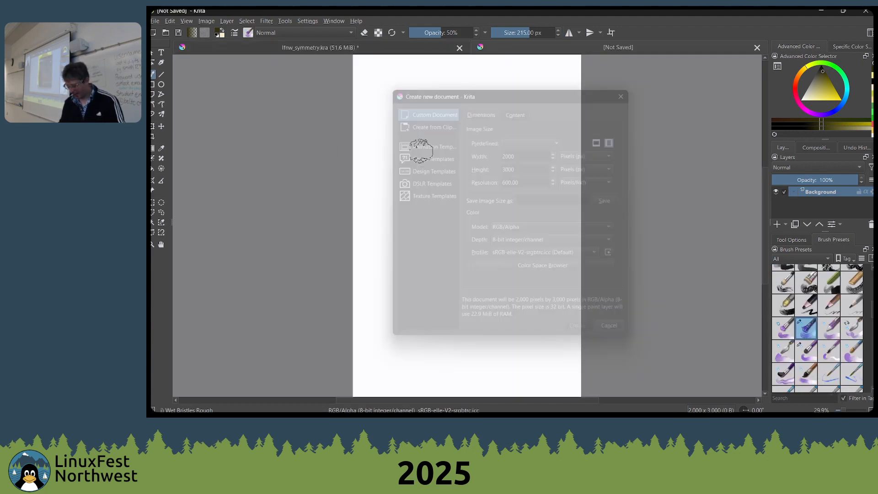
click(785, 224)
click(664, 214)
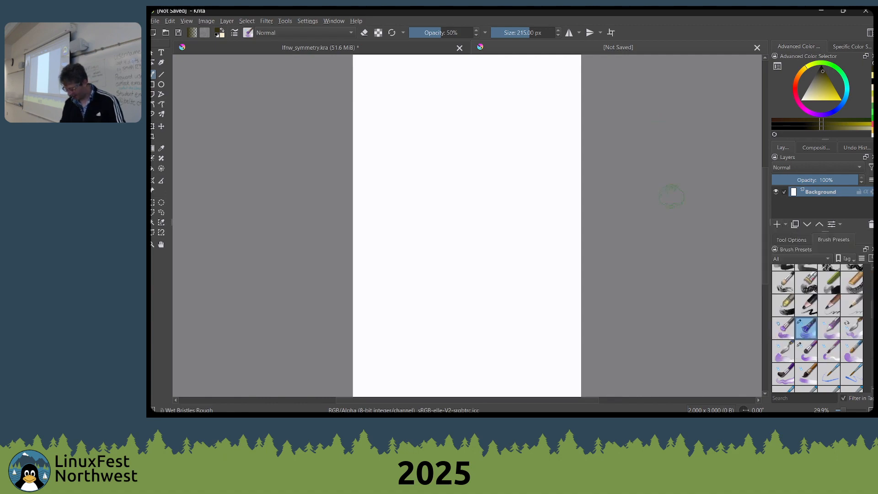
click(777, 224)
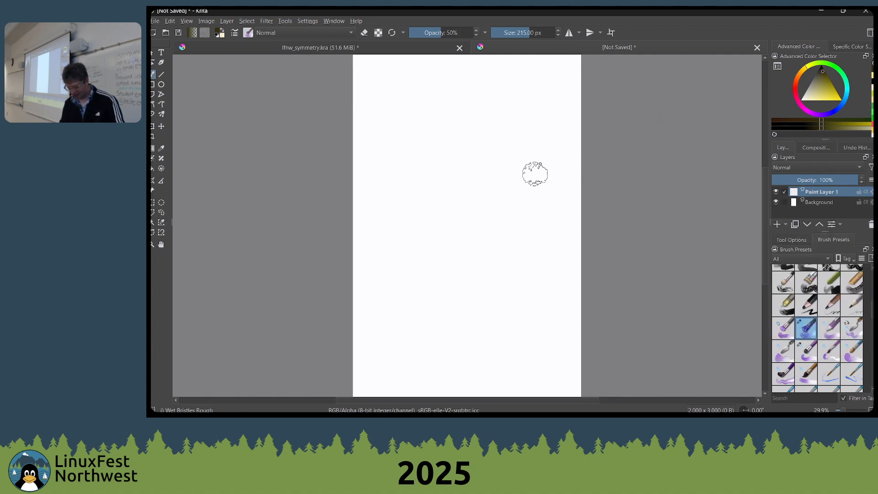
Paint a dark curved stroke, add a clone layer of it, and move the clone up and left of the original
mouse_move(496, 158)
mouse_down()
mouse_move(532, 218)
mouse_move(497, 229)
mouse_up()
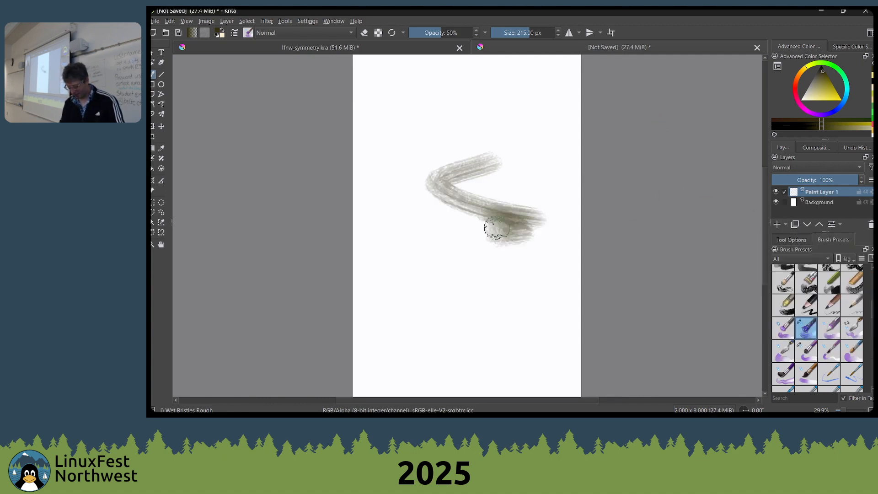
click(785, 224)
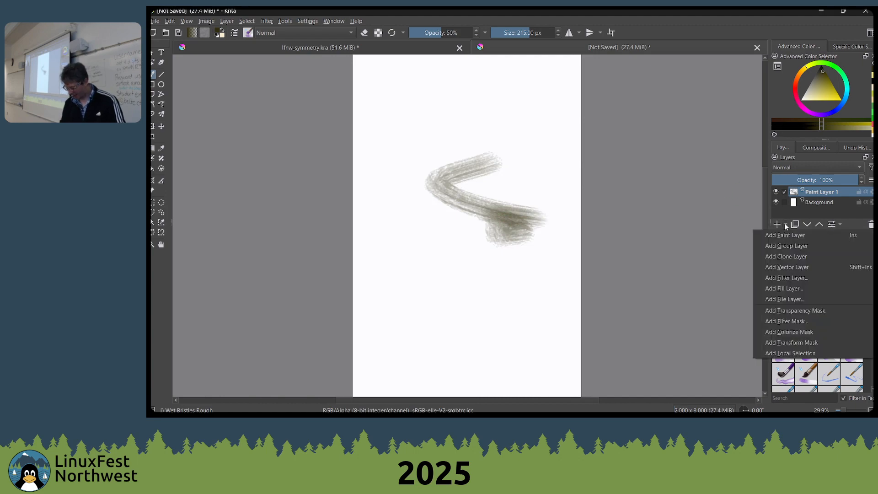
click(791, 257)
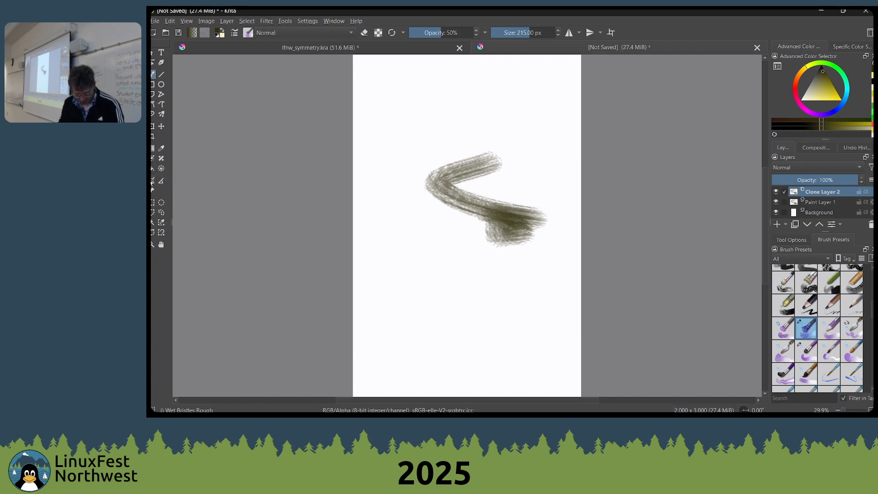
click(161, 126)
mouse_move(450, 170)
mouse_down()
mouse_move(368, 113)
mouse_move(407, 80)
mouse_up()
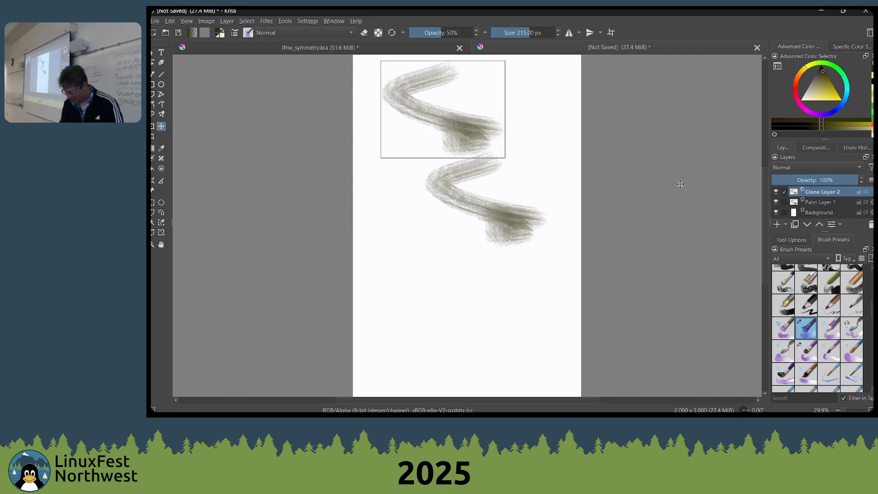
Select Paint Layer 1 and brush several broad dark strokes across the lower and right parts of the original
click(815, 204)
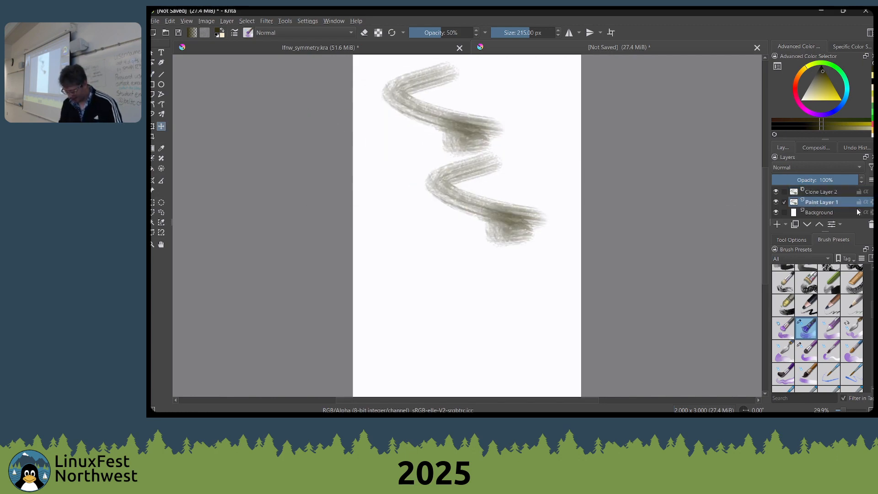
key(b)
mouse_move(506, 194)
mouse_down()
mouse_move(508, 229)
mouse_move(477, 259)
mouse_move(499, 249)
mouse_move(461, 262)
mouse_move(499, 256)
mouse_up()
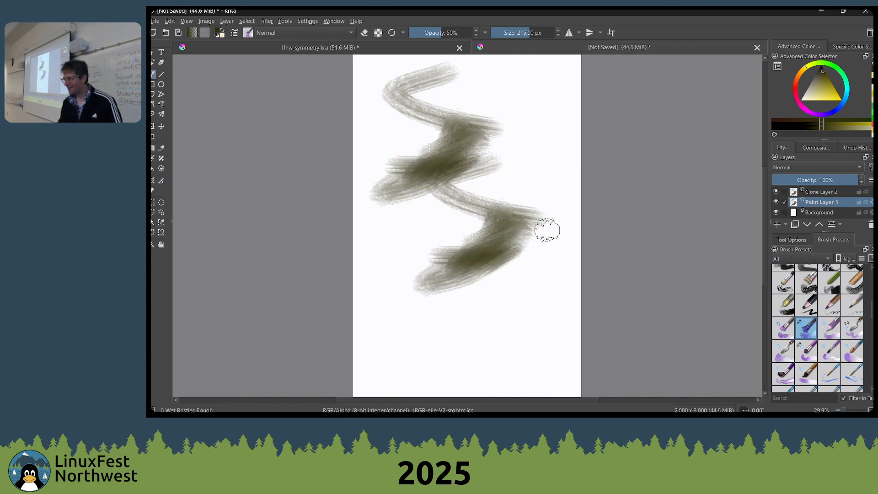
mouse_move(547, 230)
mouse_down()
mouse_move(558, 229)
mouse_move(569, 247)
mouse_move(607, 255)
mouse_move(563, 249)
mouse_move(556, 272)
mouse_up()
mouse_move(600, 266)
mouse_down()
mouse_move(583, 226)
mouse_move(536, 246)
mouse_up()
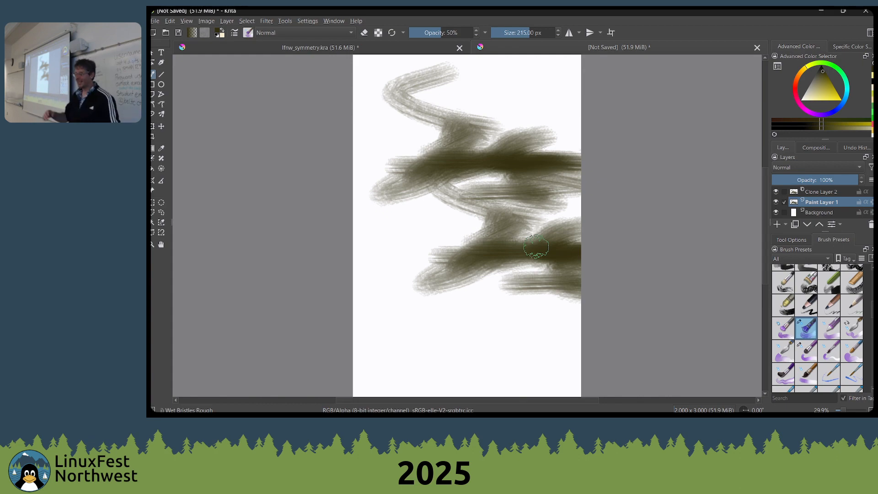
mouse_move(373, 252)
mouse_down()
mouse_move(355, 267)
mouse_move(370, 293)
mouse_move(352, 282)
mouse_move(319, 300)
mouse_move(379, 317)
mouse_move(557, 313)
mouse_up()
Cover more of the canvas with overlapping strokes on Paint Layer 1, enlarging the brush to 416 px
scroll(542, 311, down, 2)
mouse_move(496, 171)
mouse_down()
mouse_move(560, 199)
mouse_move(602, 206)
mouse_move(541, 216)
mouse_up()
key(bracketright)
key(bracketright)
key(bracketright)
key(bracketright)
key(bracketright)
key(bracketright)
scroll(521, 237, up, 3)
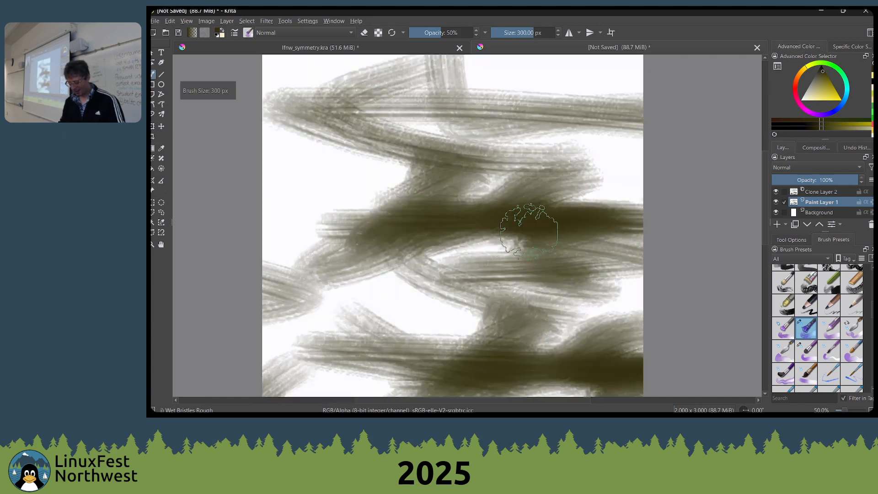
scroll(544, 222, down, 1)
key(bracketright)
key(bracketright)
key(bracketright)
key(bracketright)
mouse_move(549, 110)
mouse_down()
mouse_move(561, 120)
mouse_move(569, 190)
mouse_move(453, 277)
mouse_up()
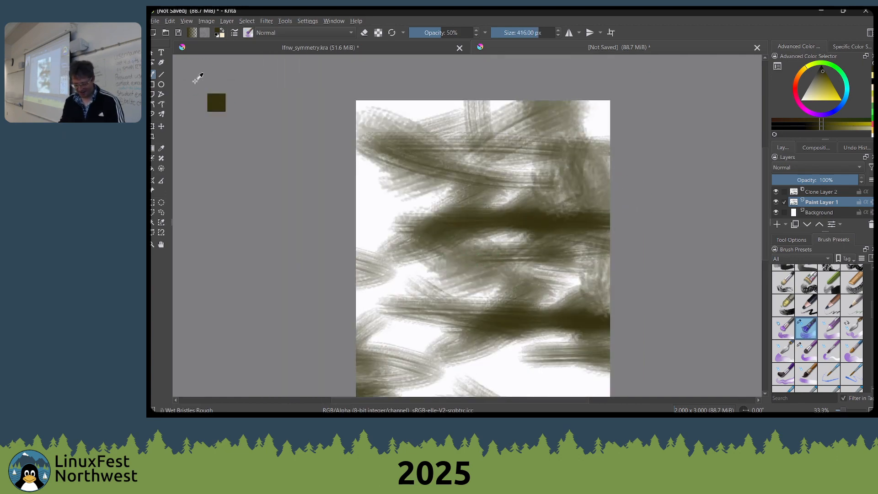
Close the untitled document without saving it, returning to the lfnw_symmetry painting
key(ctrl+w)
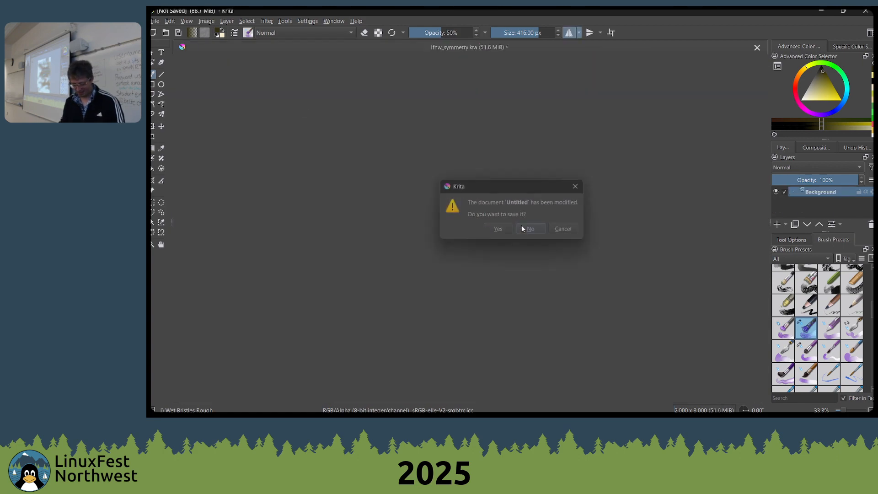
click(531, 229)
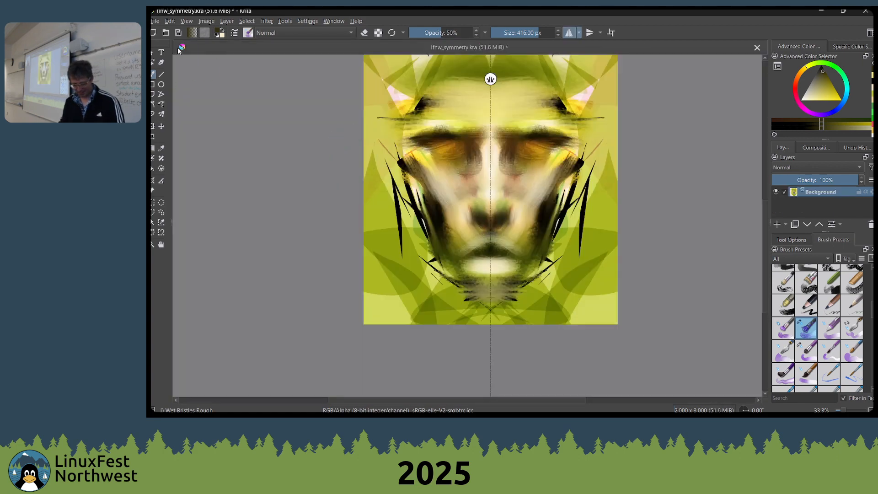
click(155, 21)
mouse_move(187, 53)
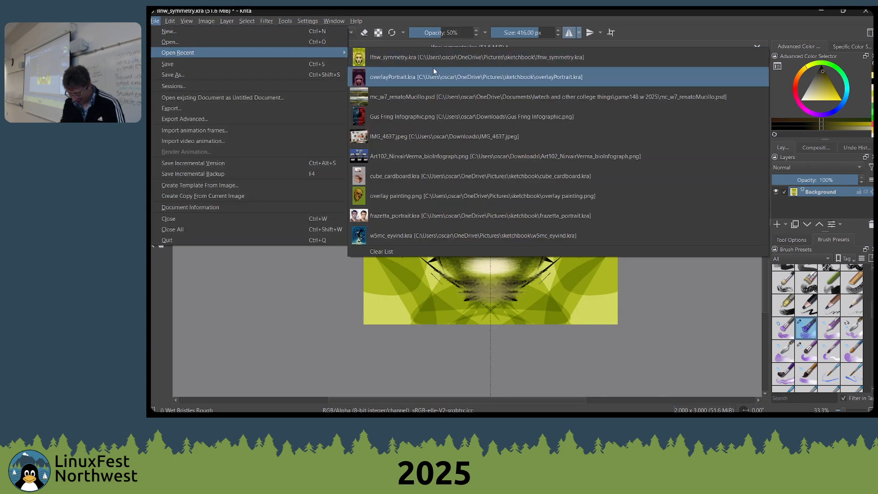
click(263, 38)
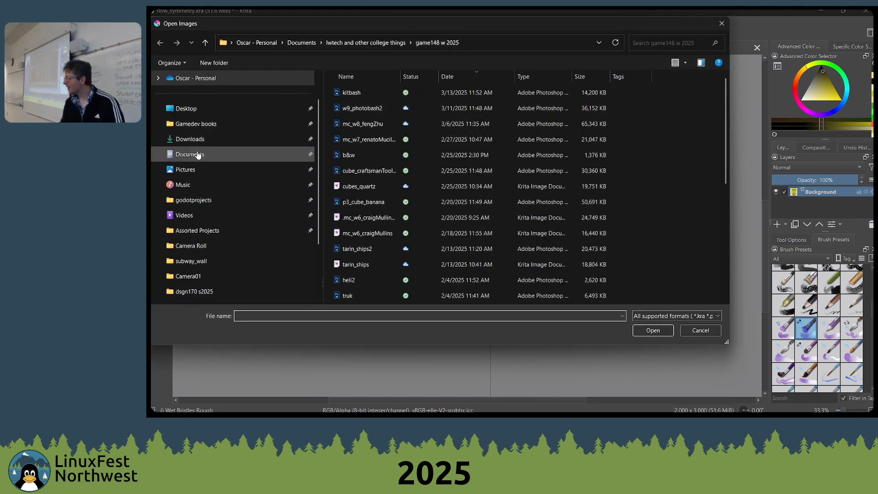
key(Escape)
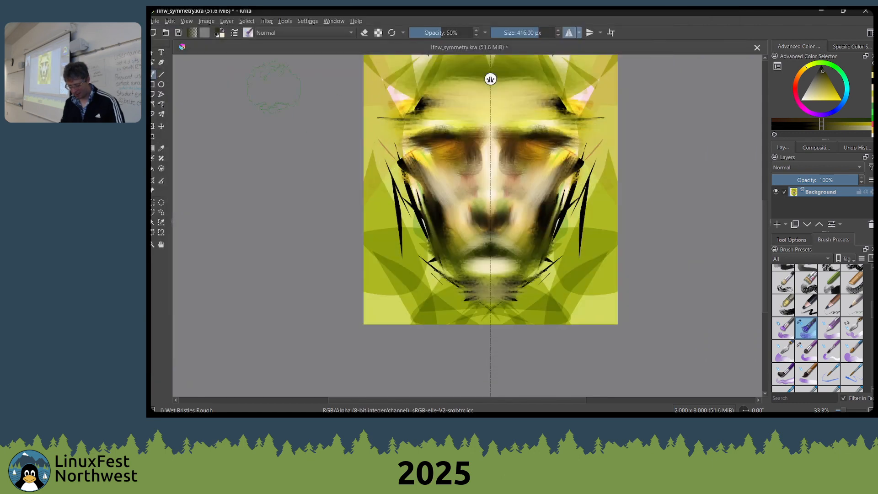
Add a paint layer to the face painting and, with a 300 px brush, darken both horn areas beside the forehead with mirrored strokes
drag(302, 129, 322, 158)
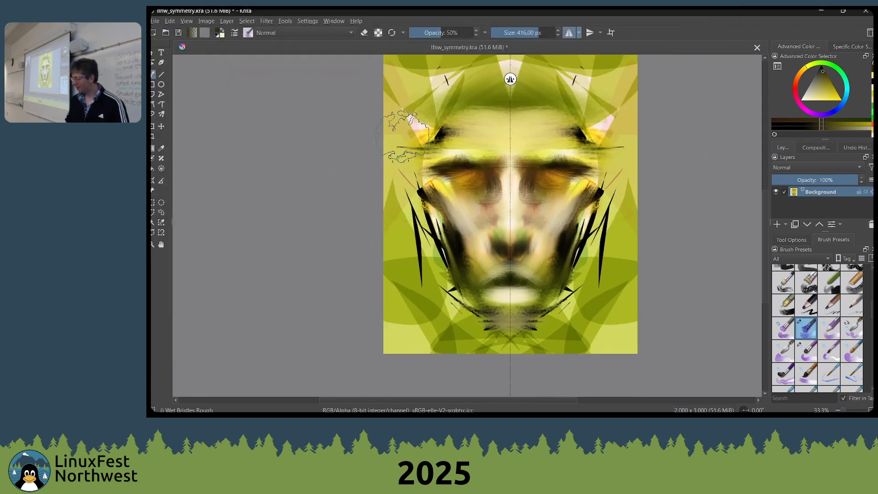
click(776, 224)
key(bracketleft)
key(bracketleft)
key(bracketleft)
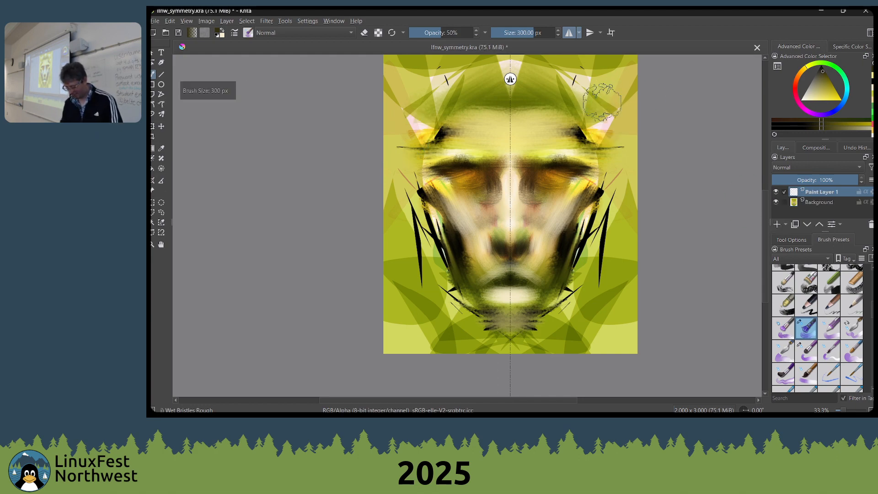
mouse_move(602, 101)
mouse_down()
mouse_move(627, 121)
mouse_move(598, 143)
mouse_move(594, 118)
mouse_up()
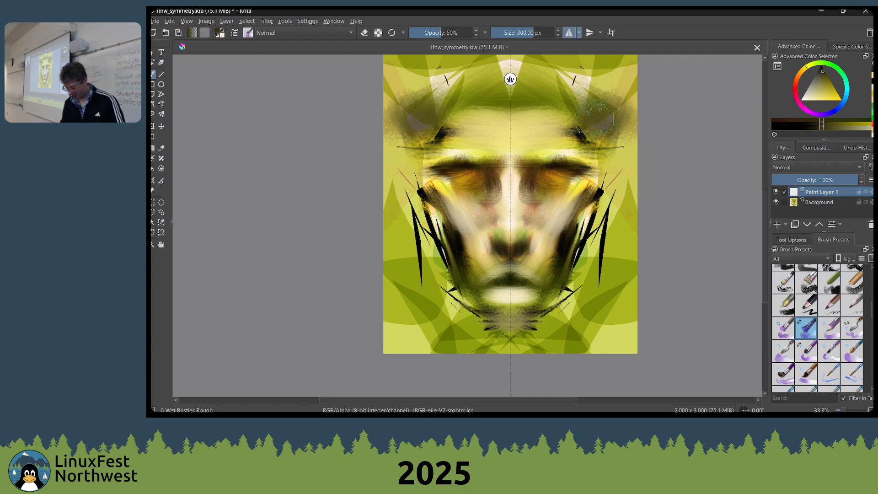
Add a clone layer of Paint Layer 1 and move it down over the cheeks
click(786, 224)
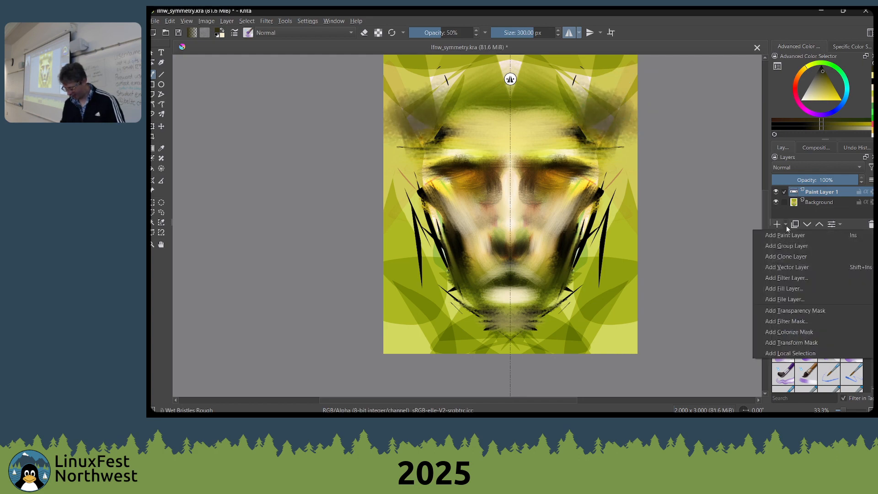
click(789, 255)
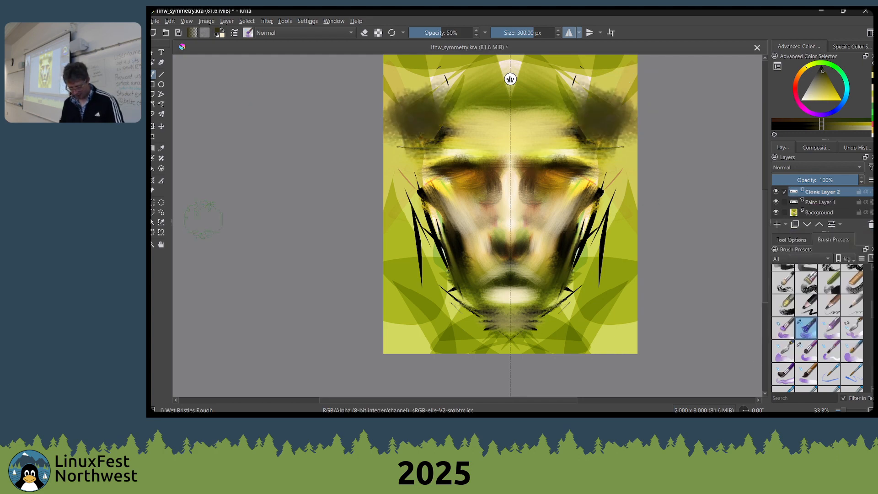
click(161, 158)
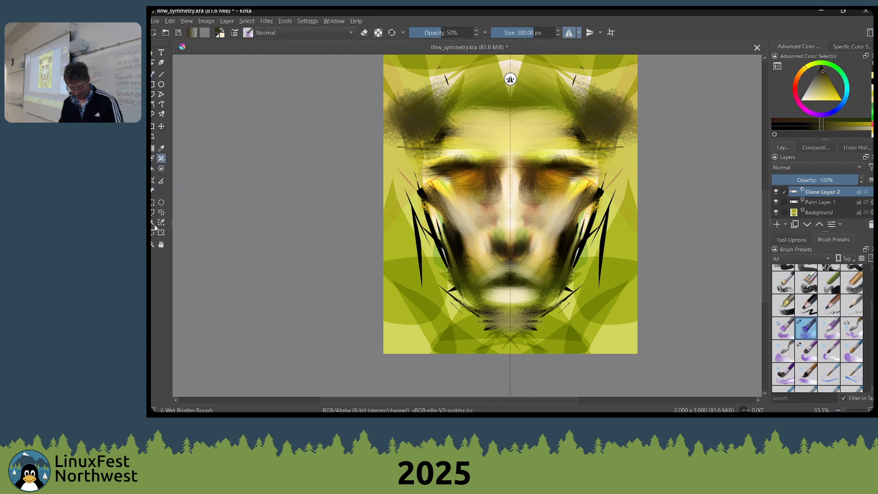
click(152, 179)
click(161, 127)
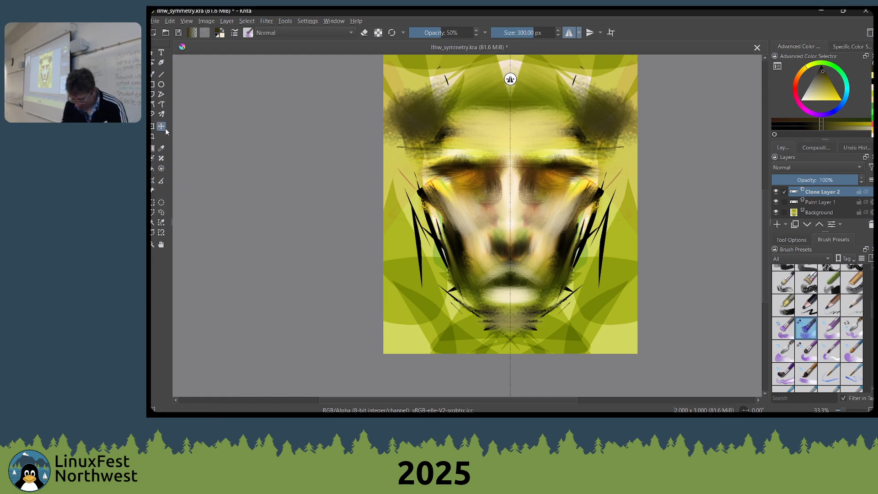
drag(529, 131, 522, 233)
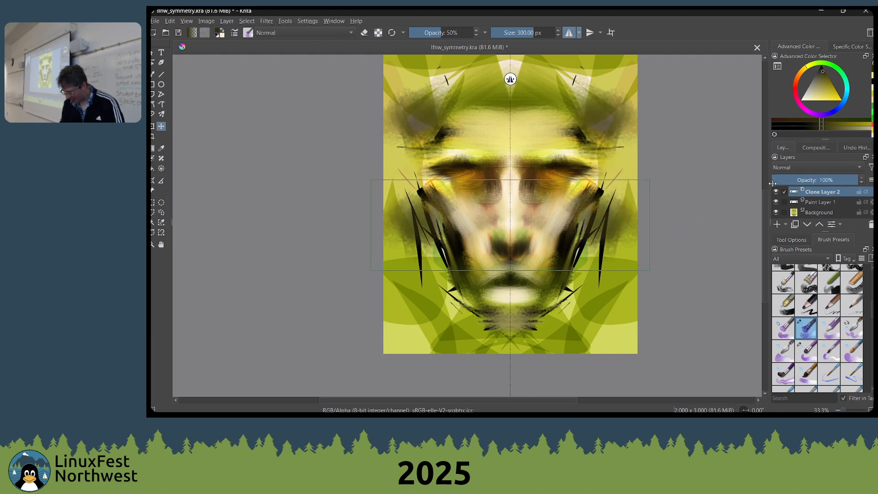
Brush mirrored dark strokes across the forehead and temples on Paint Layer 1, and reselect the clone layer
click(833, 200)
key(b)
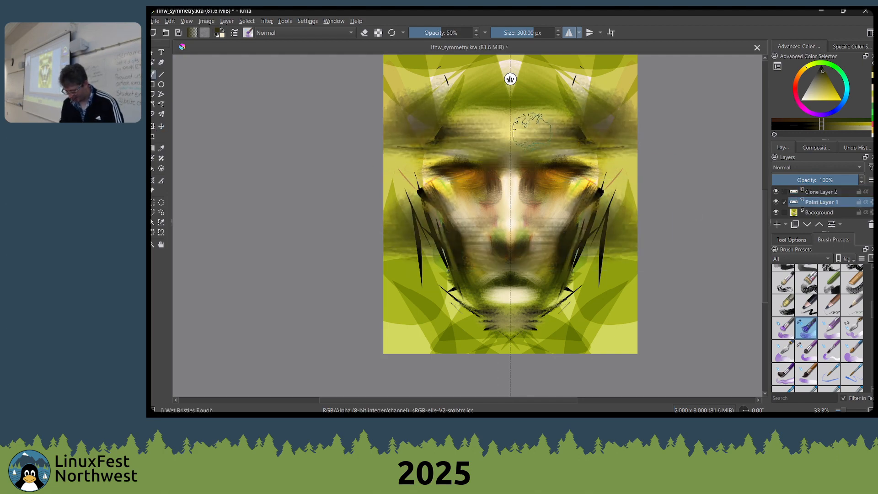
mouse_move(593, 122)
mouse_down()
mouse_move(564, 133)
mouse_move(541, 176)
mouse_move(560, 160)
mouse_move(589, 172)
mouse_up()
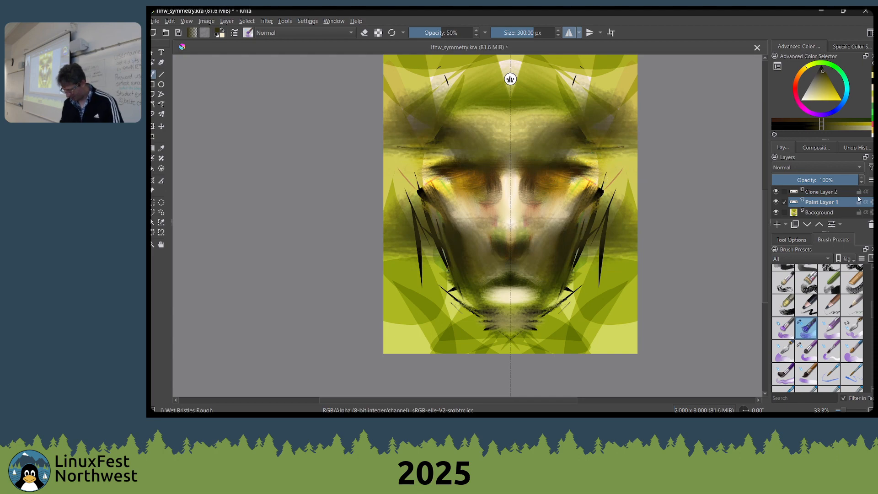
click(832, 193)
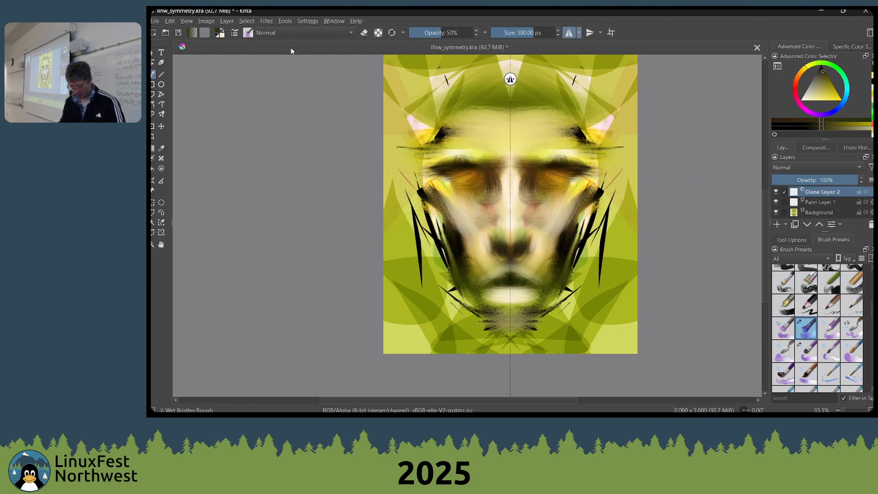
Bring up the open-image dialog and browse to the sketchbook folder inside Pictures
key(ctrl+o)
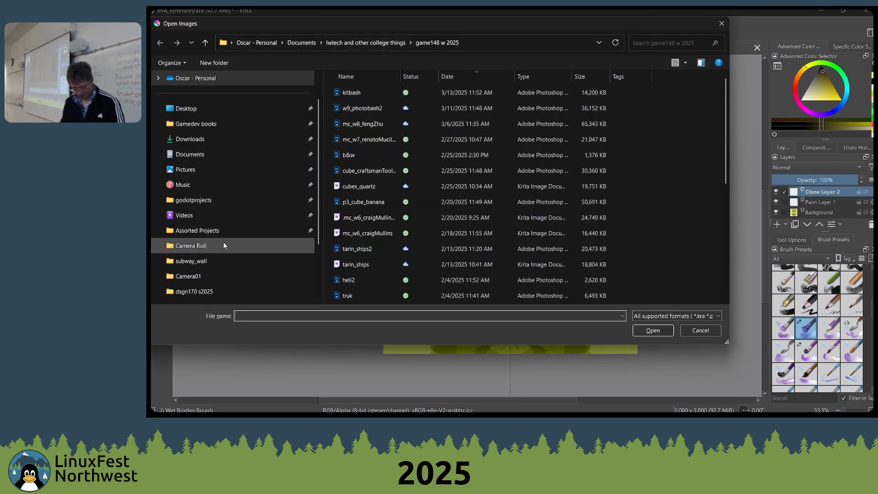
scroll(210, 174, down, 3)
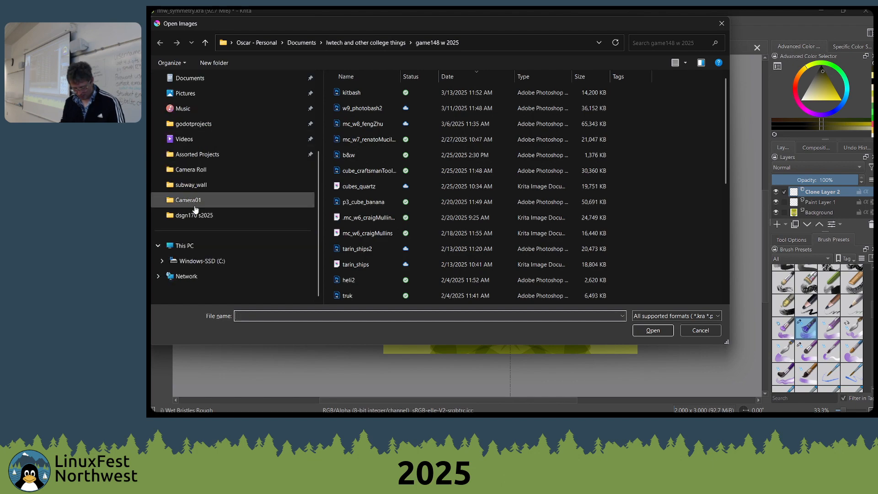
scroll(197, 207, up, 5)
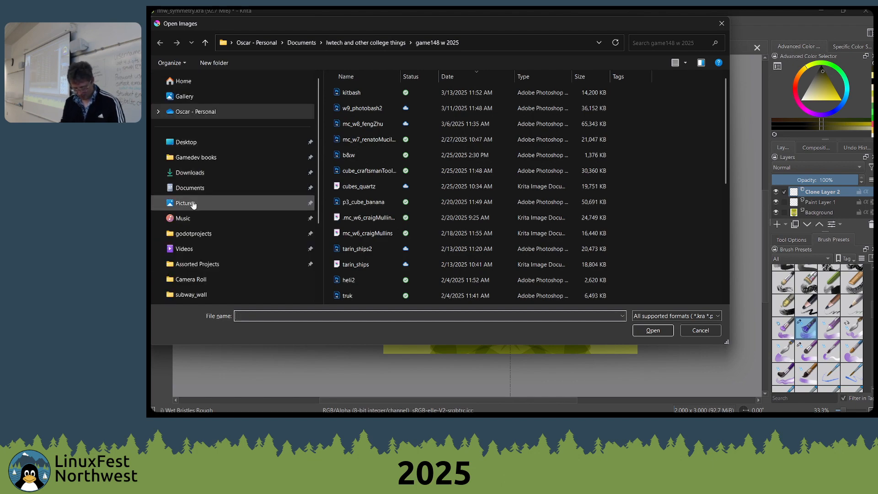
click(192, 203)
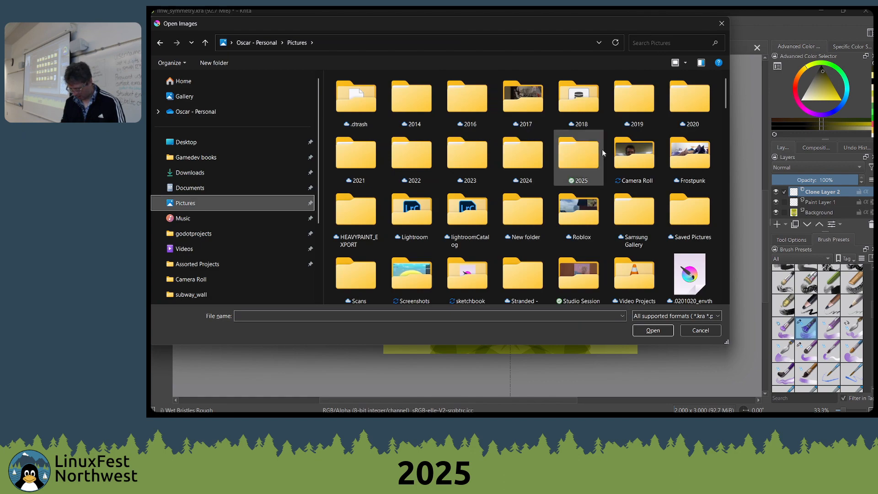
scroll(633, 218, down, 2)
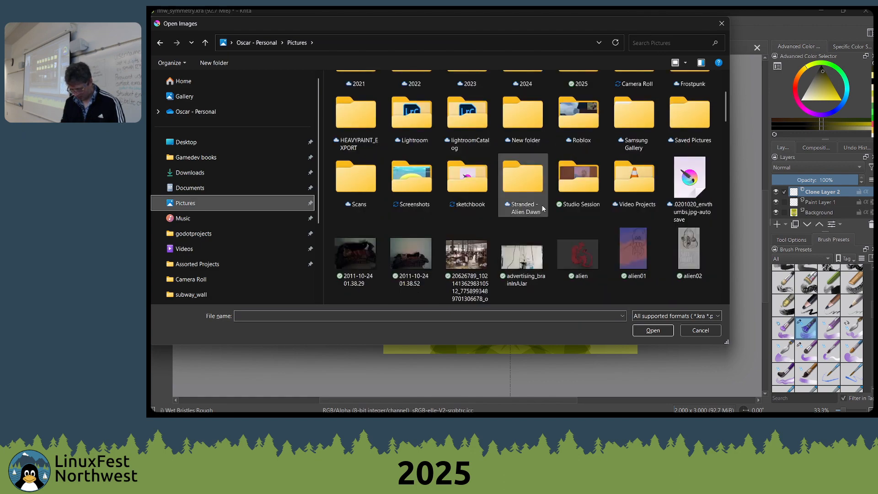
double_click(473, 166)
Enter "blastoise" as the search term for the sketchbook folder and look through its date-sorted files
click(648, 43)
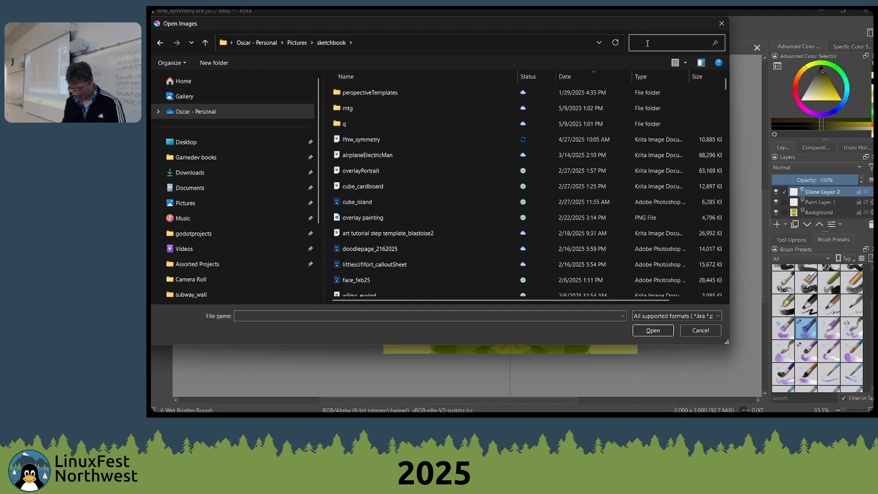
text(b)
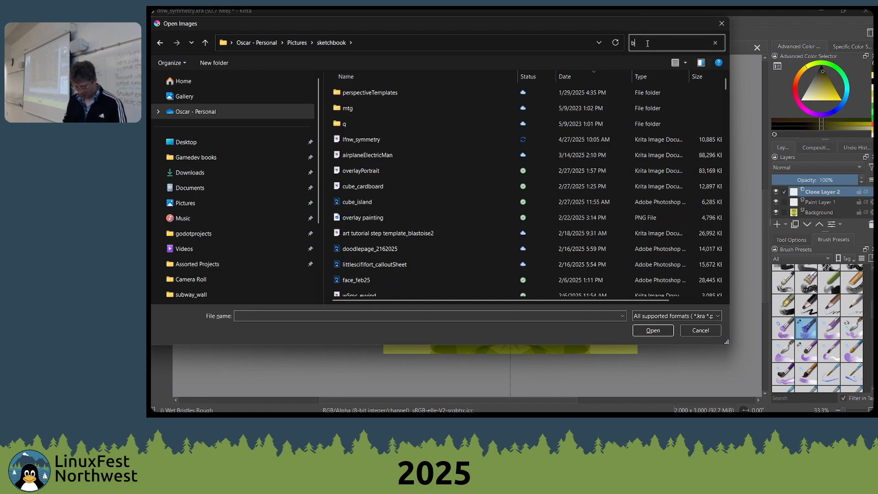
text(lastoise)
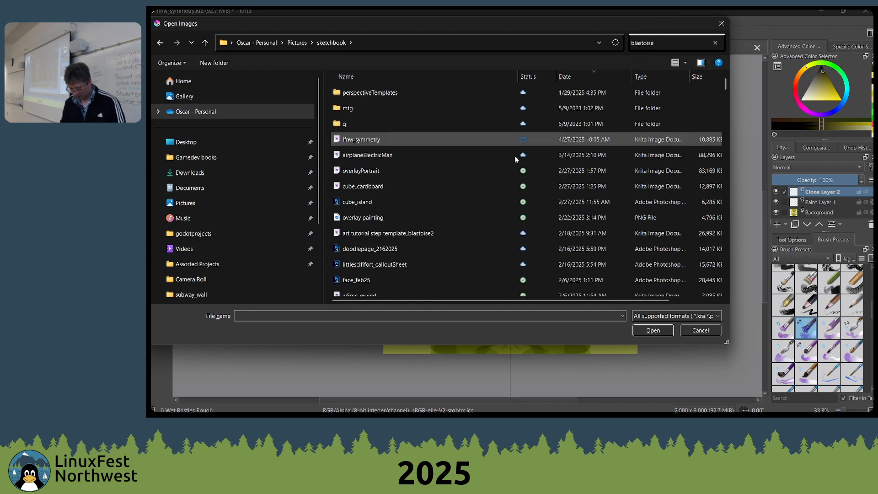
scroll(388, 169, down, 1)
click(364, 212)
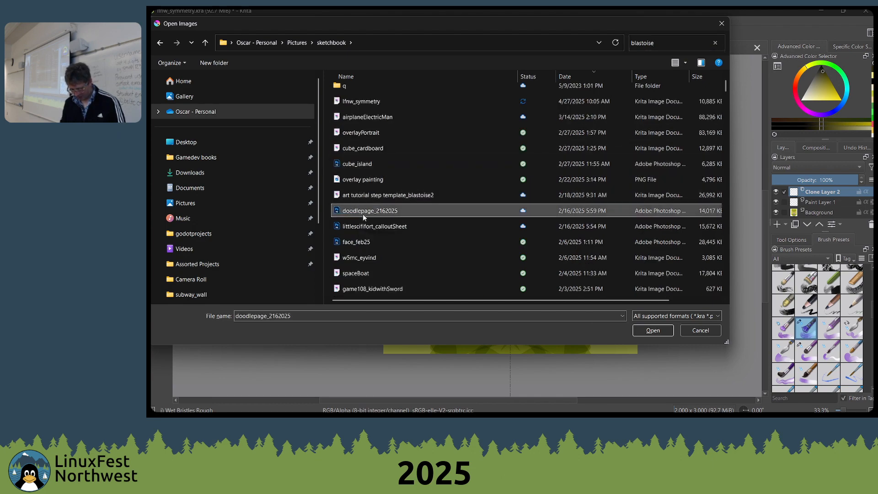
scroll(389, 219, down, 5)
scroll(393, 218, up, 6)
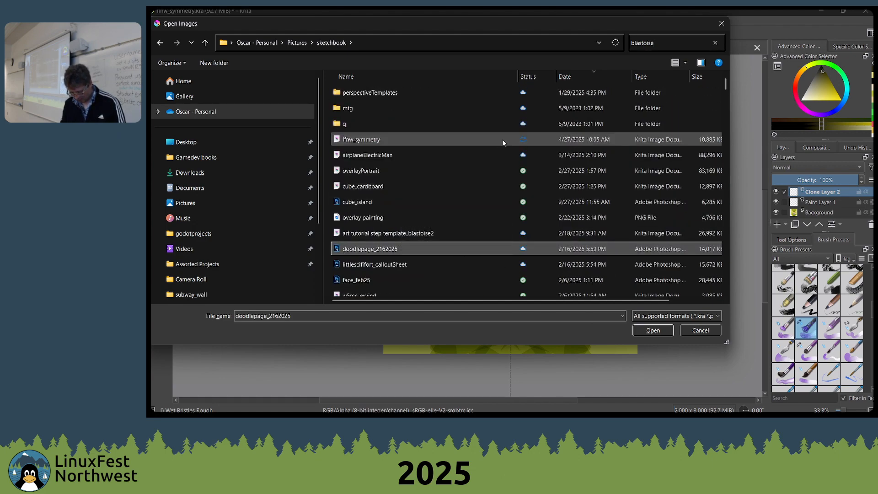
scroll(451, 178, down, 1)
scroll(455, 189, down, 8)
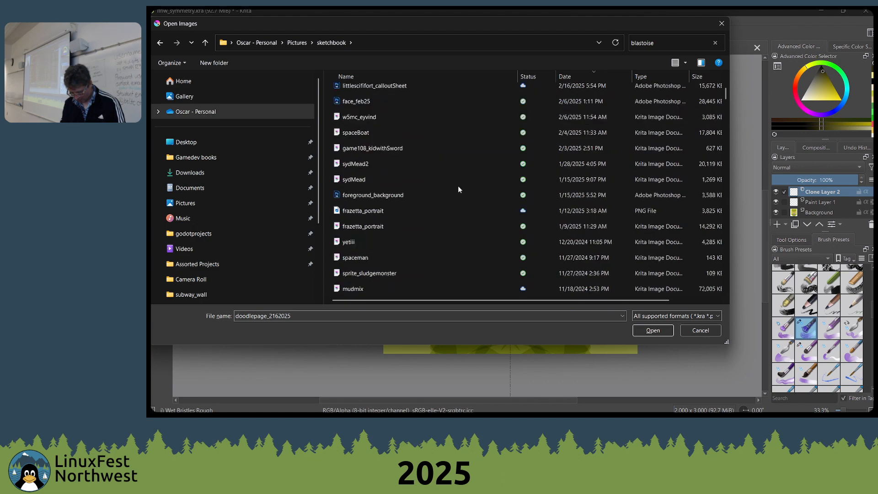
scroll(458, 147, up, 4)
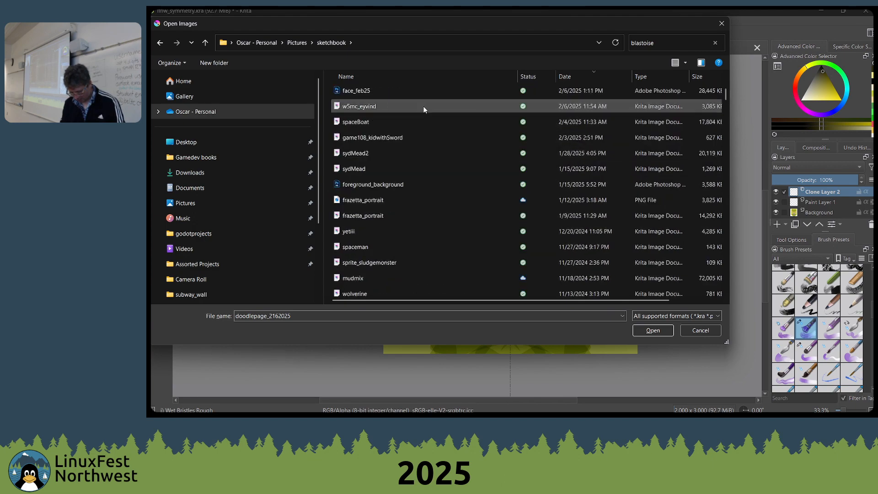
Sort the folder's files by name and open the Krita document "art tutorial step template_blastoise_PLEASEUPDATE"
click(383, 75)
scroll(424, 132, down, 15)
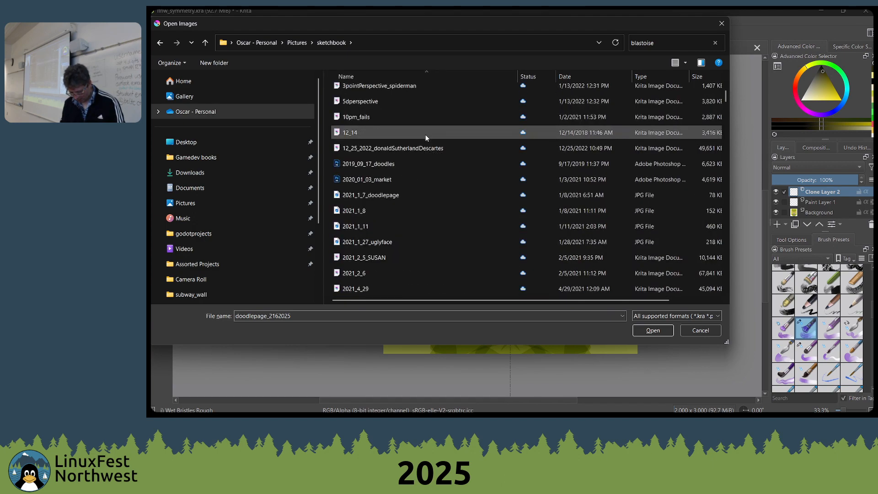
scroll(423, 141, down, 3)
scroll(424, 141, up, 5)
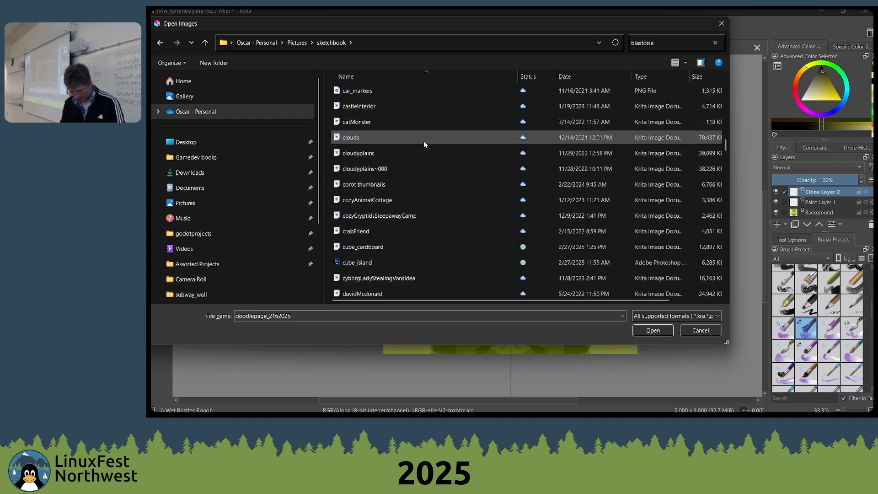
click(369, 108)
scroll(434, 112, up, 2)
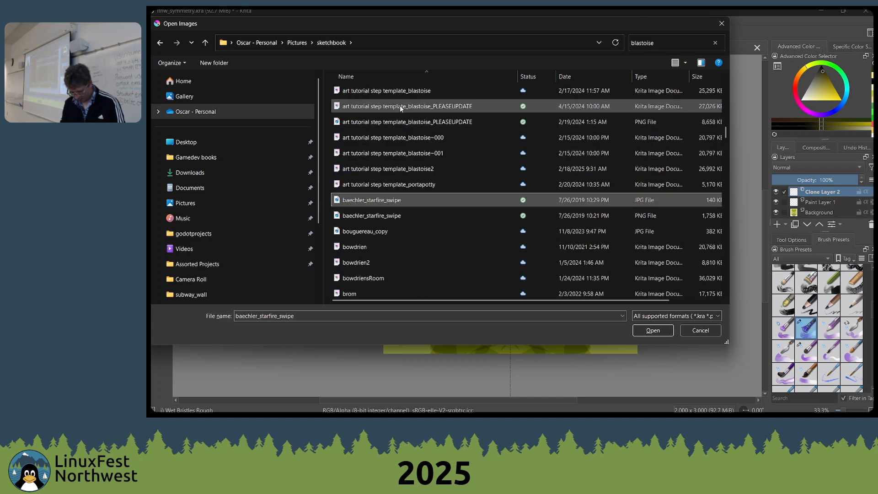
click(453, 110)
scroll(454, 111, up, 1)
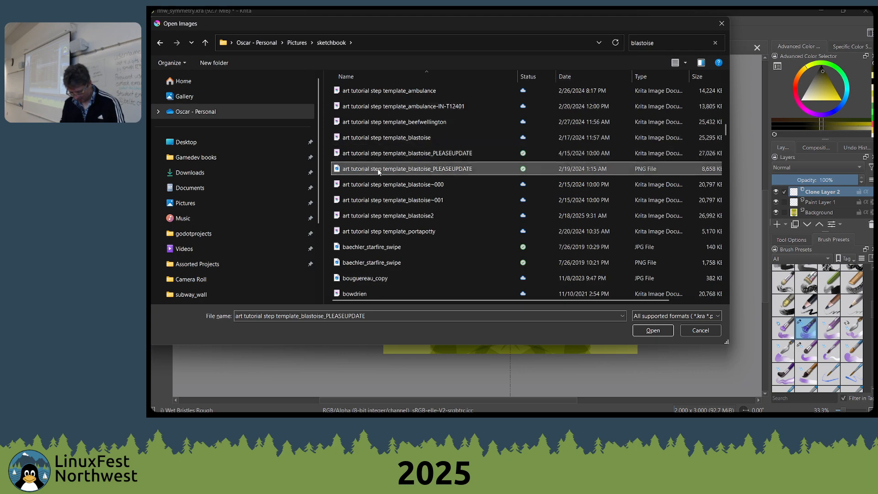
double_click(387, 154)
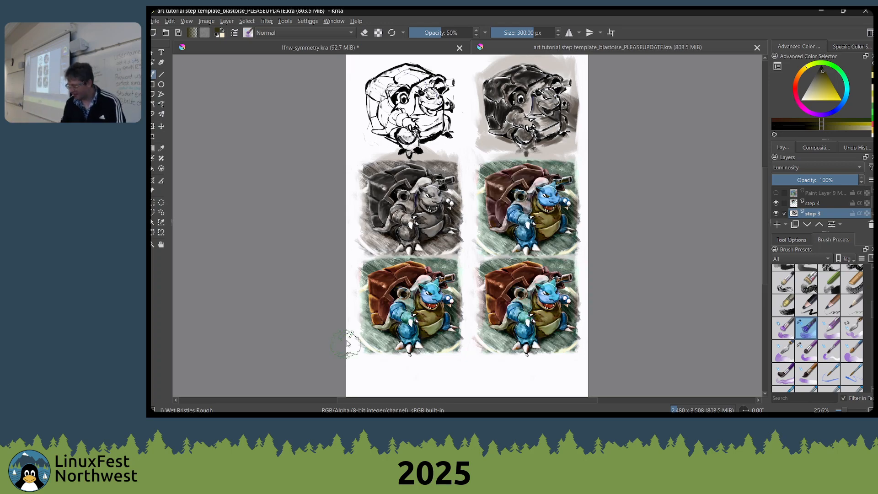
Examine the six Blastoise panels of the tutorial template, from the line art through greyscale to full colour
drag(478, 232, 469, 276)
scroll(451, 209, up, 3)
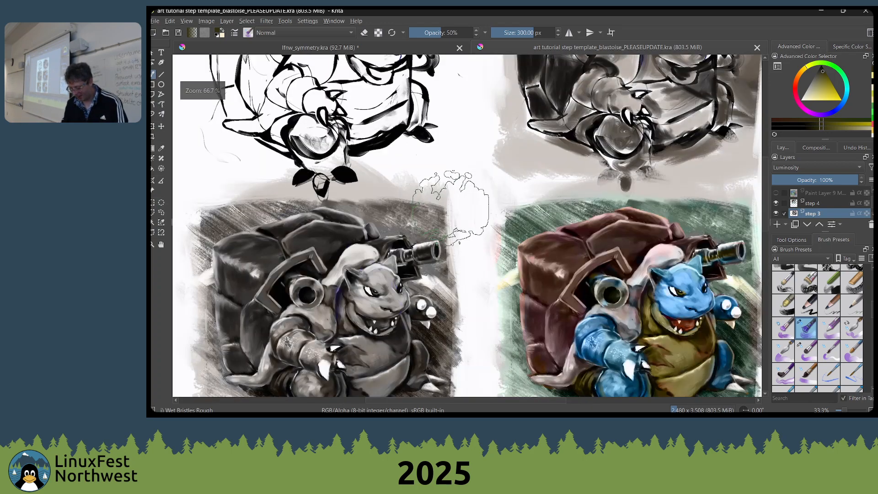
scroll(452, 210, down, 3)
drag(478, 230, 509, 160)
scroll(489, 260, up, 2)
drag(607, 195, 545, 218)
drag(526, 161, 531, 166)
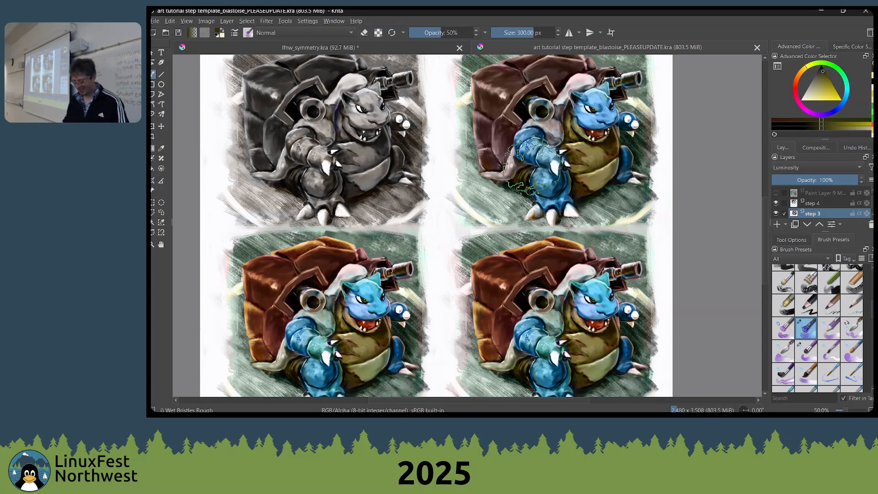
drag(519, 238, 535, 190)
drag(429, 60, 525, 294)
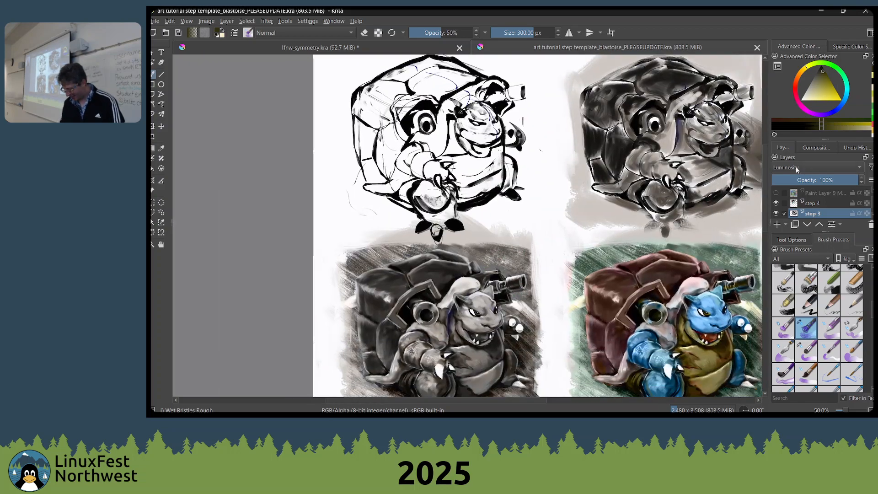
Enlarge the layer list to reveal the clone groups and make the step 1 layer active
drag(826, 231, 844, 406)
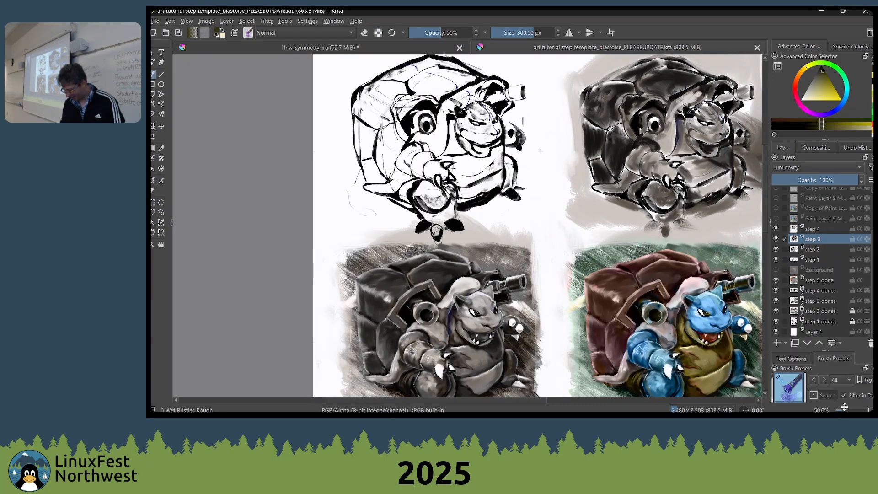
click(801, 322)
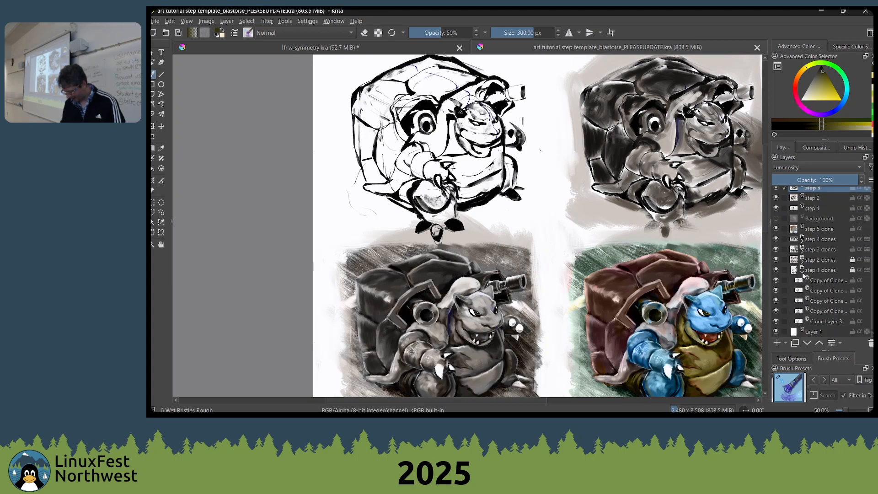
scroll(805, 231, up, 1)
click(812, 238)
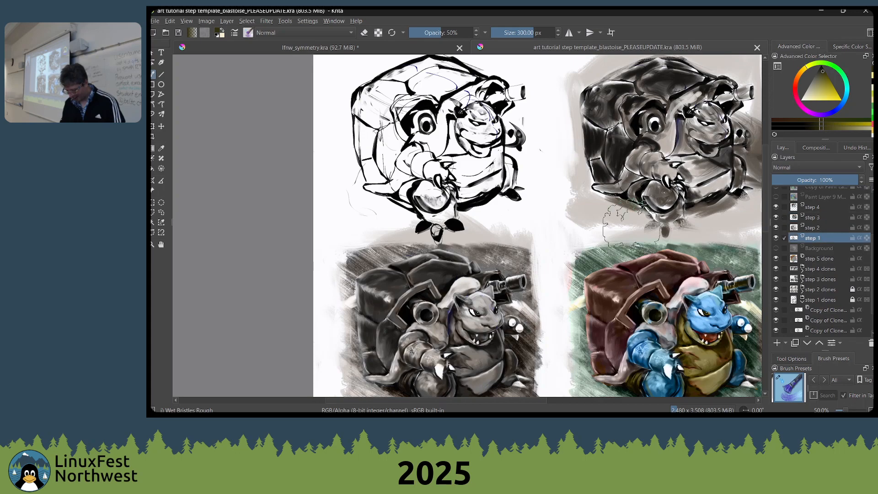
Choose the Shapes Fill brush and paint an olive shape beside the shell of the line art on the step 1 layer
right_click(428, 181)
right_click(404, 157)
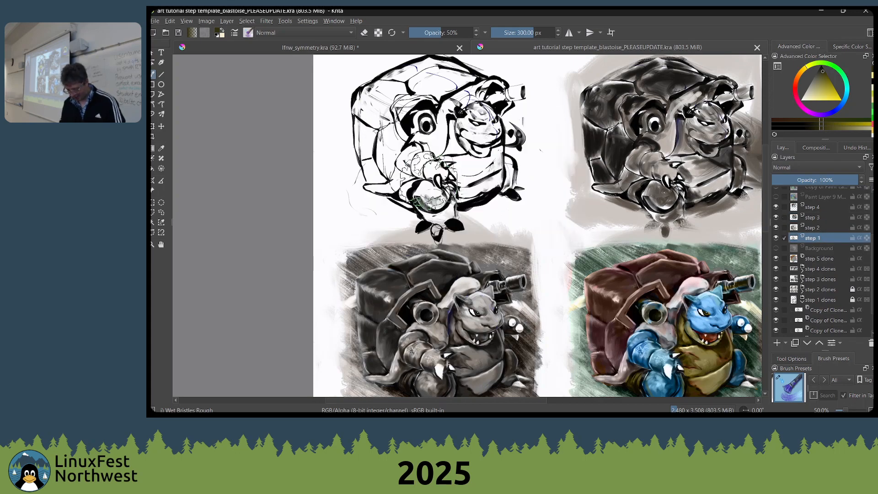
right_click(442, 155)
click(401, 164)
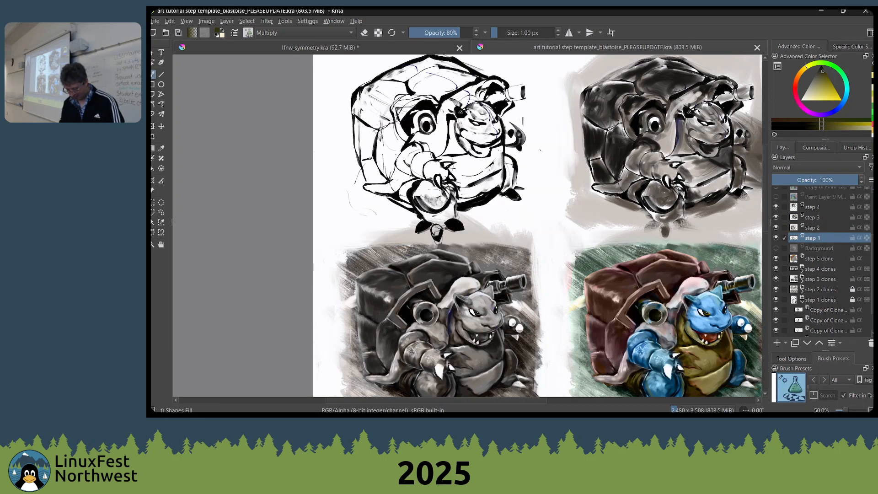
mouse_move(370, 158)
mouse_down()
mouse_move(320, 161)
mouse_move(340, 176)
mouse_up()
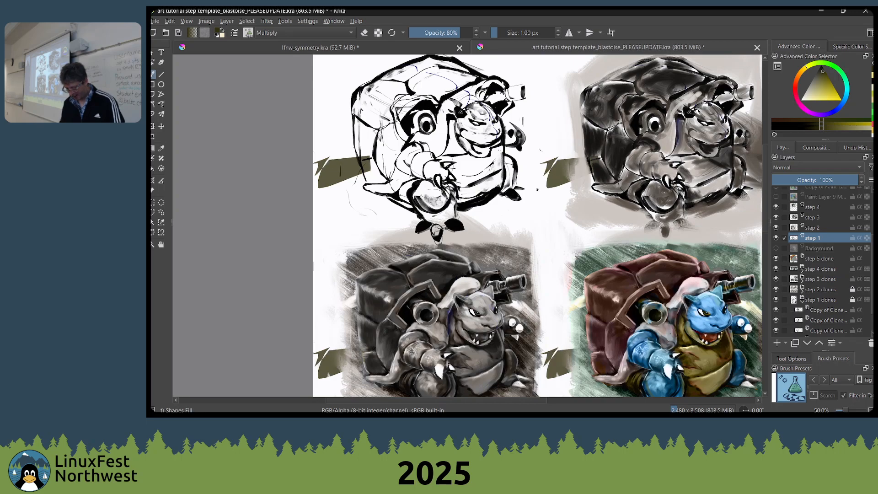
Try several fill shapes around the grey sketch's belly and feet on the step 2 layer, undoing each one
drag(518, 175, 453, 126)
click(831, 228)
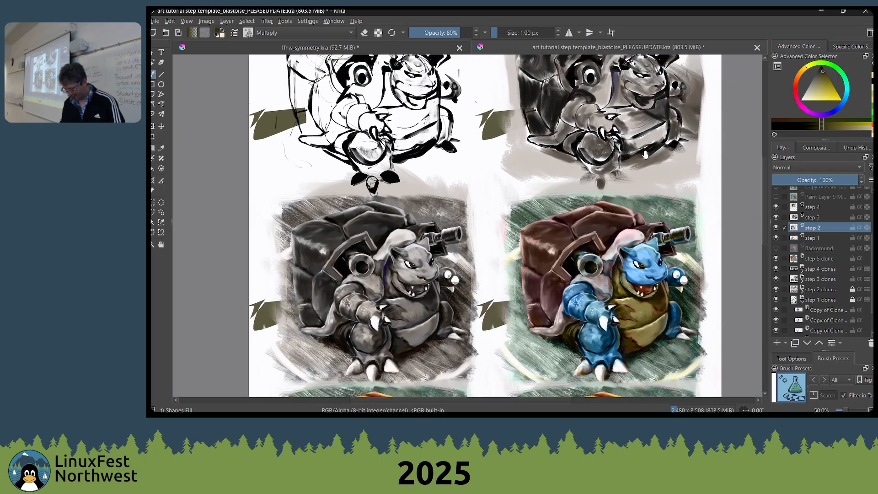
scroll(482, 229, up, 1)
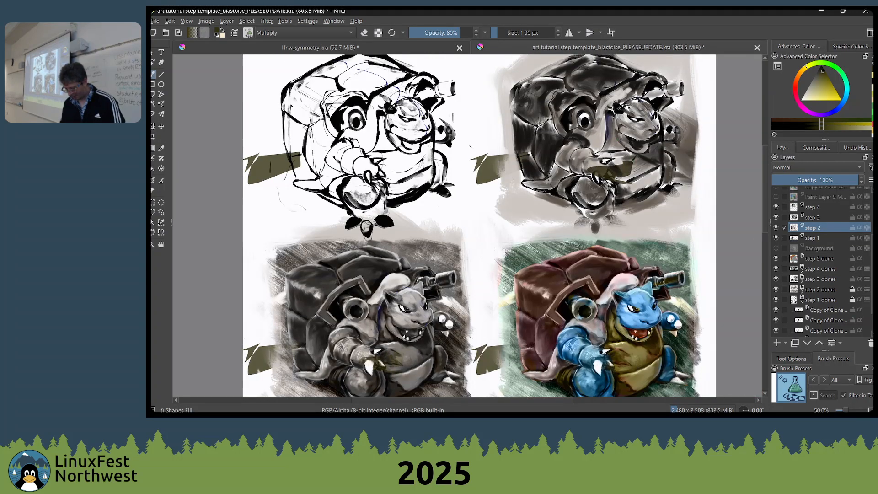
drag(483, 216, 554, 132)
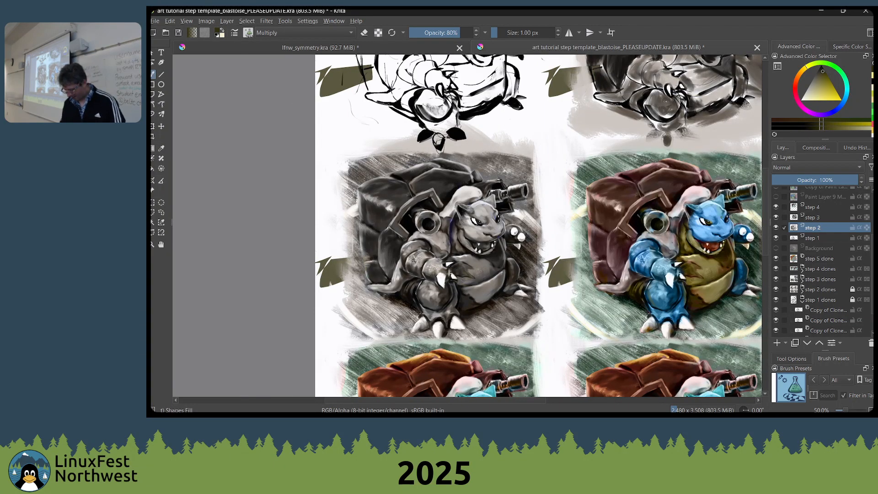
drag(672, 135, 600, 147)
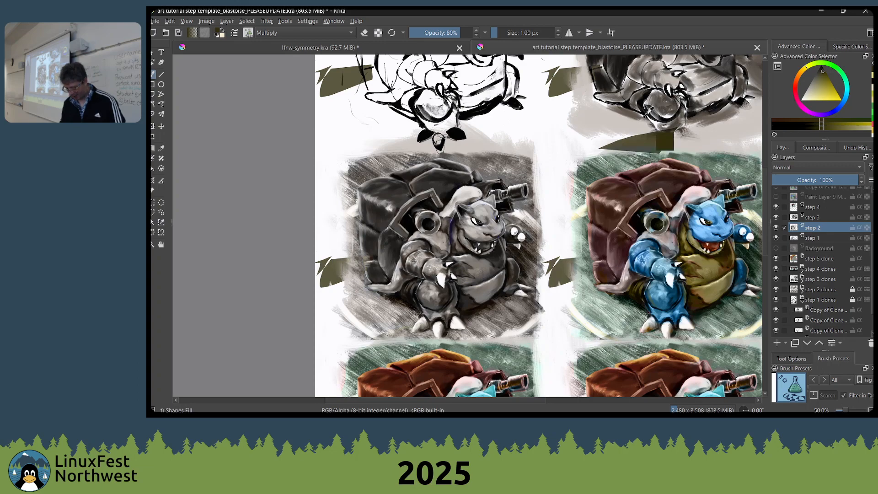
key(ctrl+z)
mouse_move(671, 108)
mouse_down()
mouse_move(603, 116)
mouse_move(671, 119)
mouse_up()
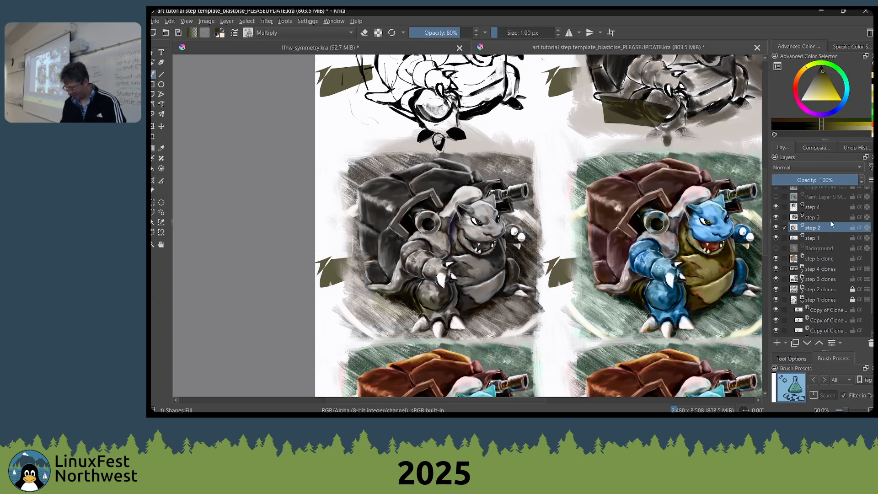
key(ctrl+z)
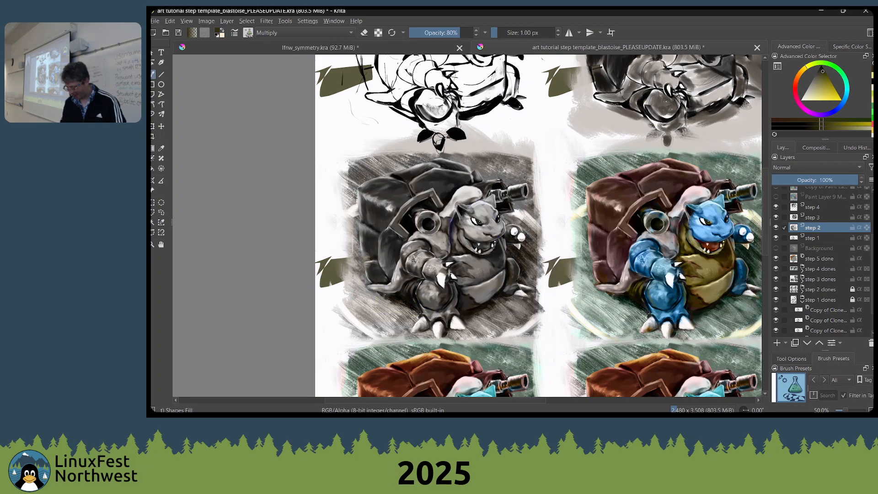
Select the step 3 layer and examine the greyscale painting next to its coloured copy
drag(672, 229, 659, 227)
click(807, 220)
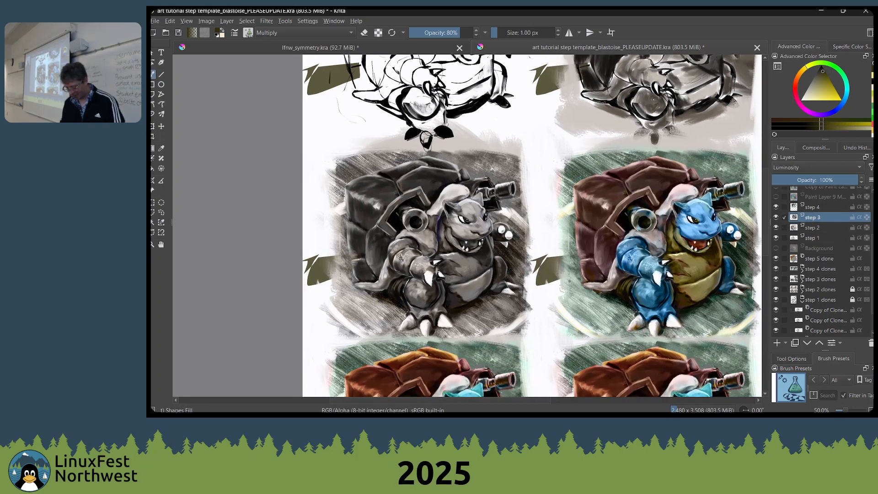
drag(536, 233, 513, 142)
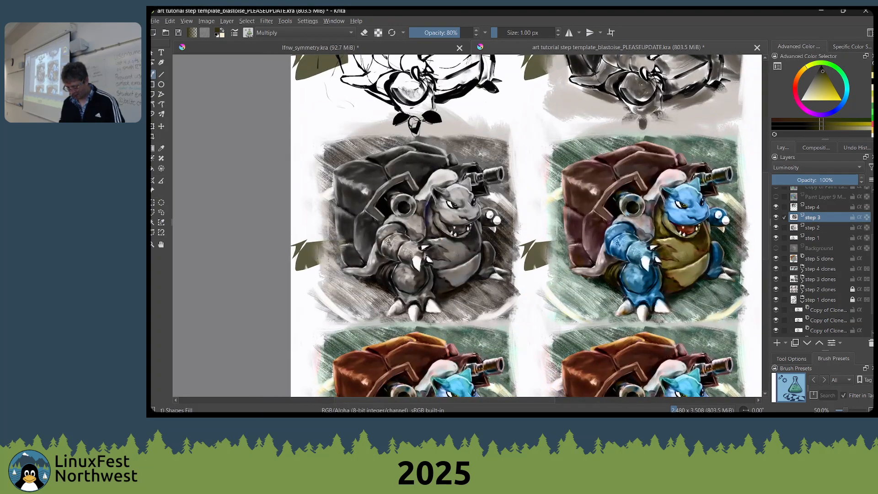
scroll(442, 243, up, 3)
drag(558, 338, 388, 301)
drag(561, 237, 289, 254)
scroll(467, 243, down, 1)
scroll(440, 169, down, 1)
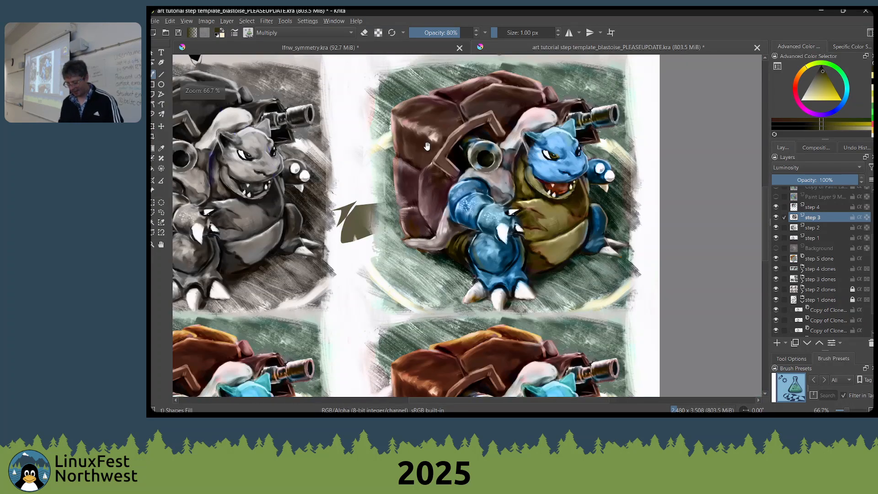
Examine the line art and grey sketch panels, then the greyscale Blastoise painting's cannon, head and arm up close
drag(427, 145, 451, 265)
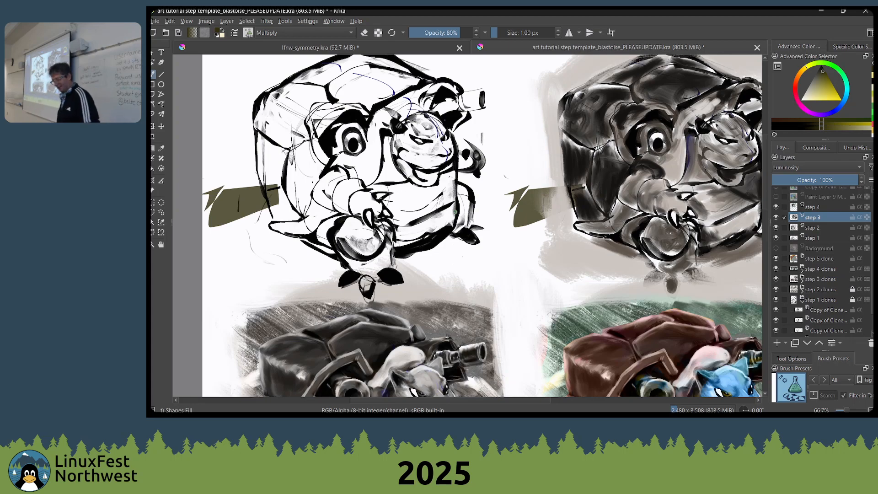
drag(617, 190, 456, 209)
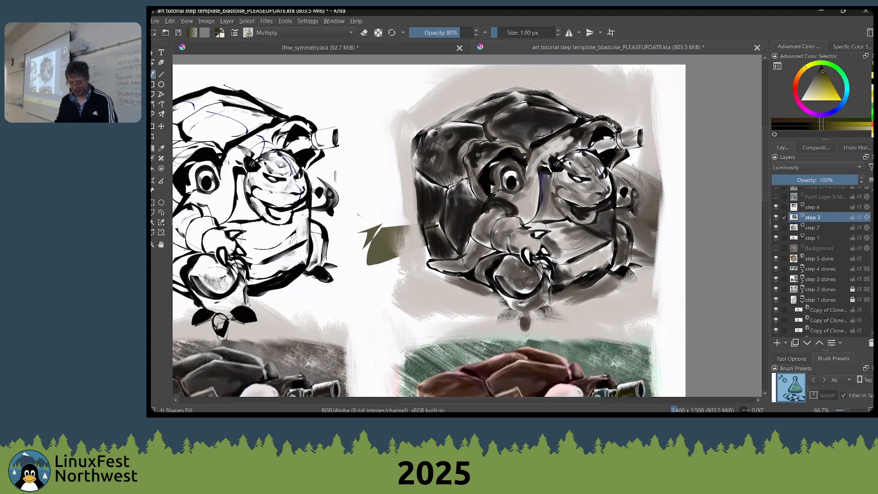
mouse_move(285, 333)
mouse_down()
mouse_move(497, 177)
mouse_move(481, 63)
mouse_up()
scroll(438, 225, up, 2)
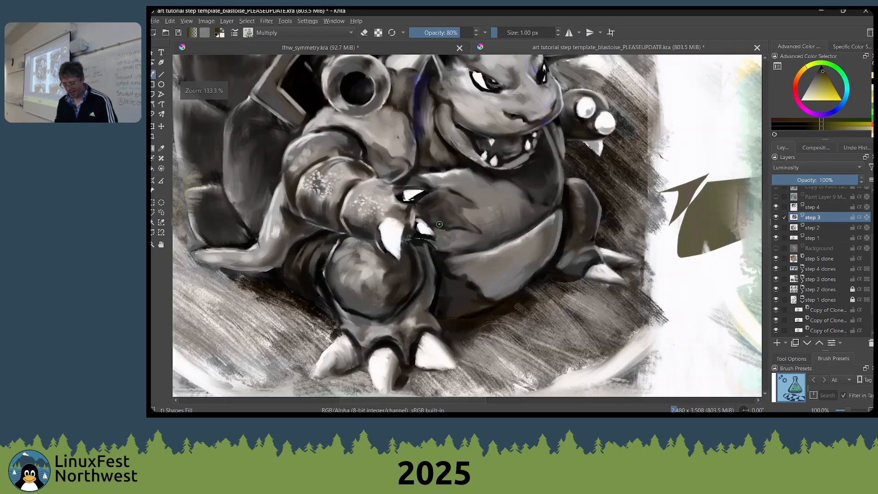
mouse_move(431, 196)
mouse_down()
mouse_move(497, 290)
mouse_move(498, 314)
mouse_up()
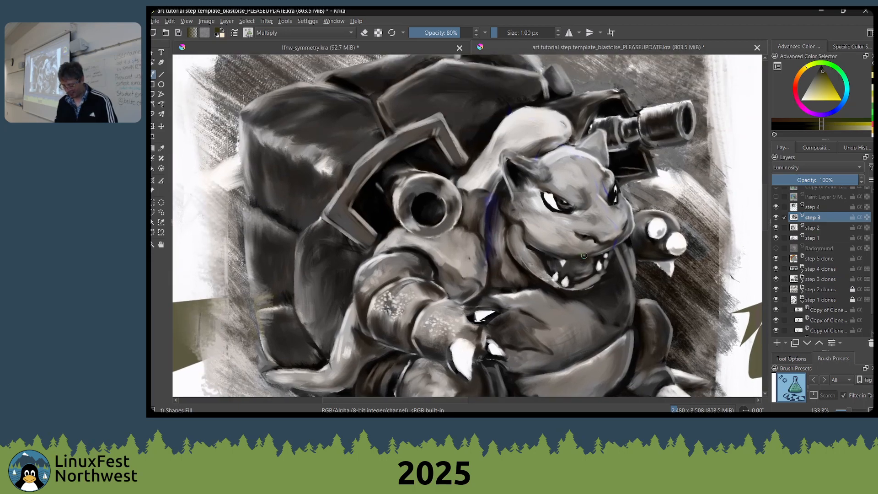
drag(568, 249, 644, 238)
drag(525, 226, 512, 224)
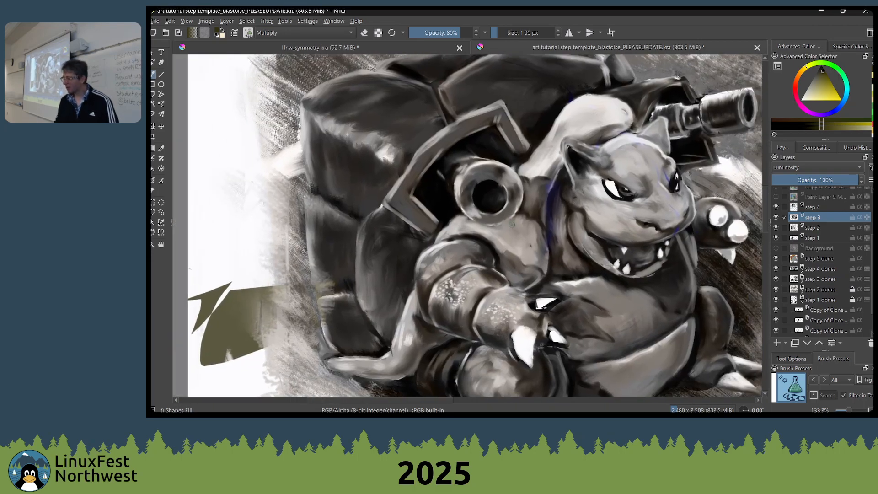
scroll(520, 222, up, 2)
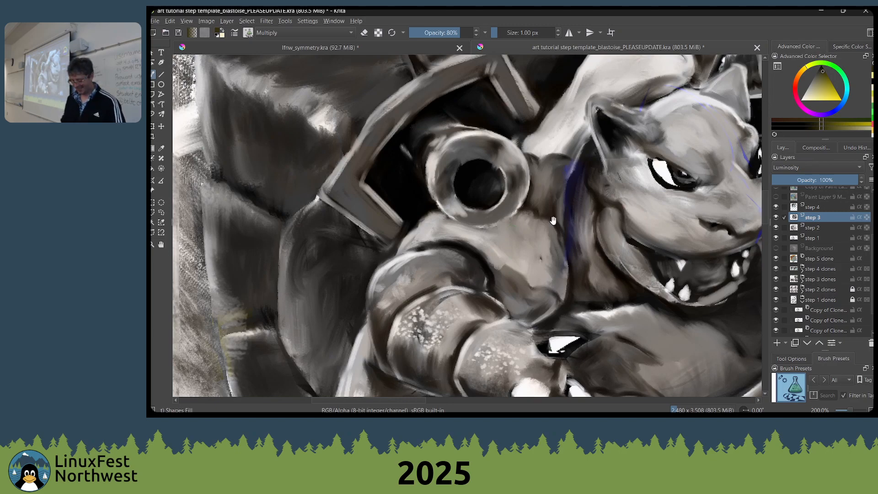
drag(553, 222, 414, 235)
Compare the greyscale Blastoise panel with the coloured panels beside and below it
scroll(466, 215, down, 3)
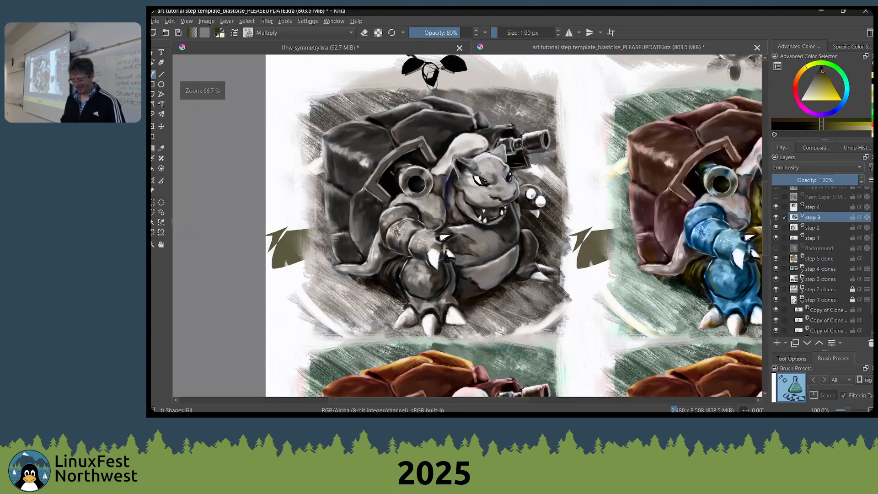
drag(503, 162, 343, 177)
drag(608, 371, 596, 343)
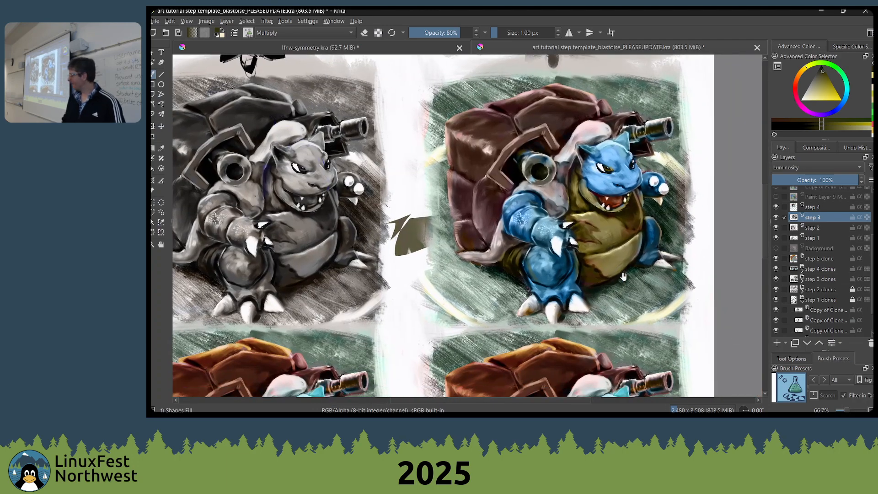
drag(614, 267, 653, 169)
drag(437, 278, 658, 155)
drag(641, 223, 571, 178)
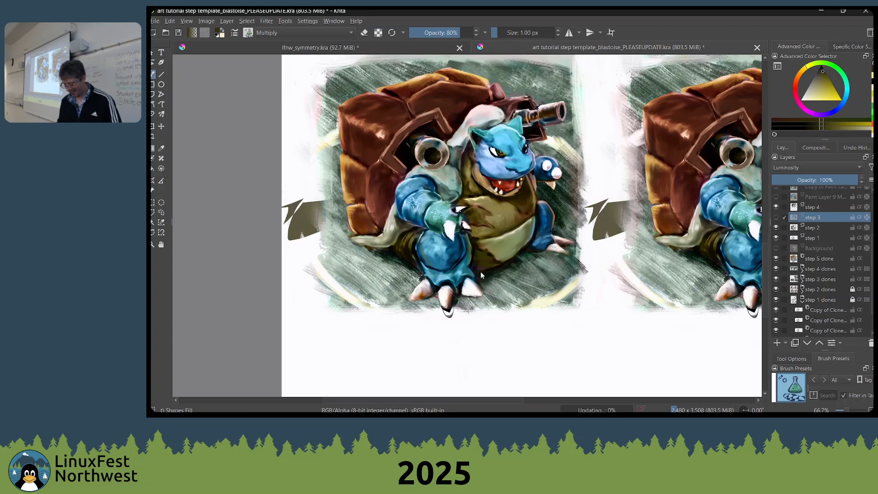
scroll(624, 196, down, 1)
drag(624, 196, 463, 401)
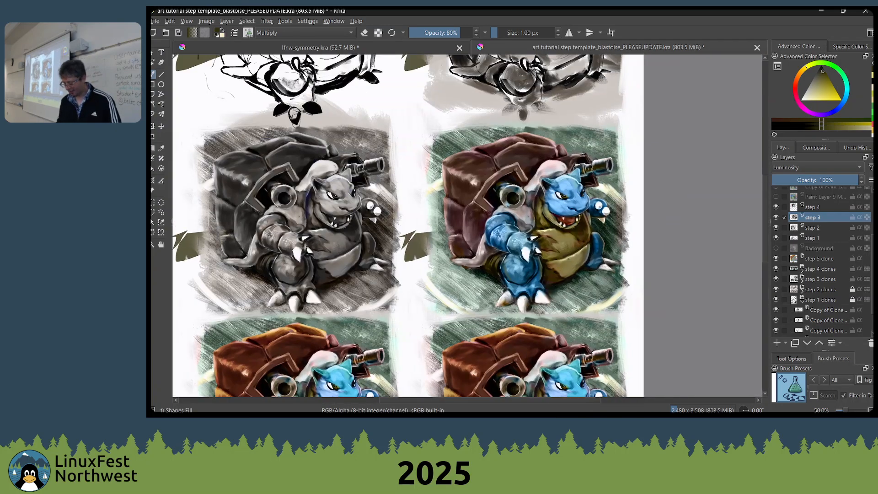
scroll(686, 209, up, 1)
Make the step 4 layer active and review the blending modes available for it
click(811, 209)
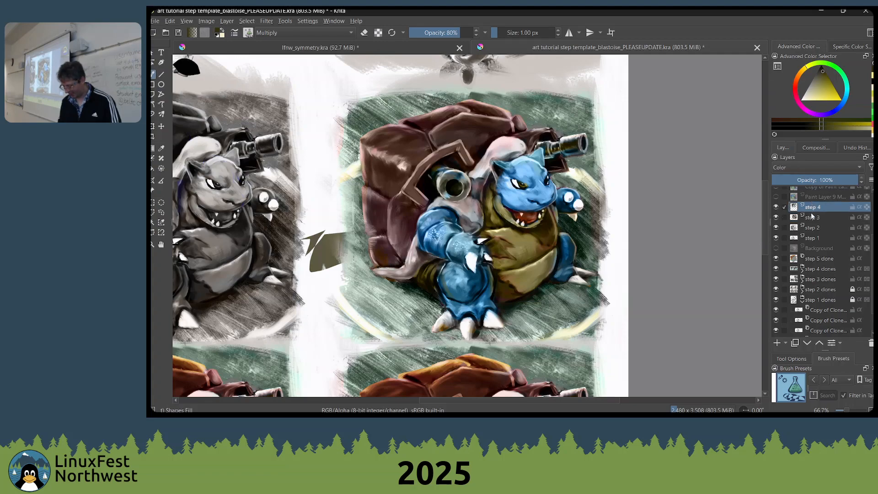
click(812, 219)
click(813, 207)
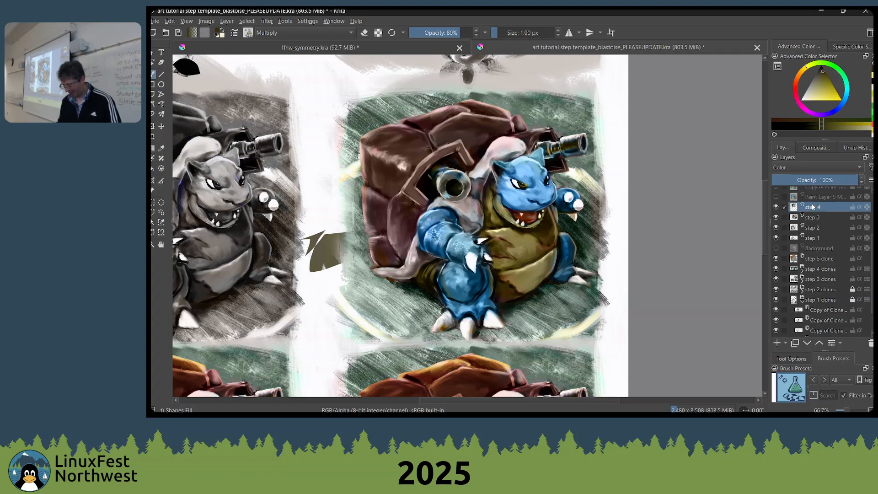
click(809, 166)
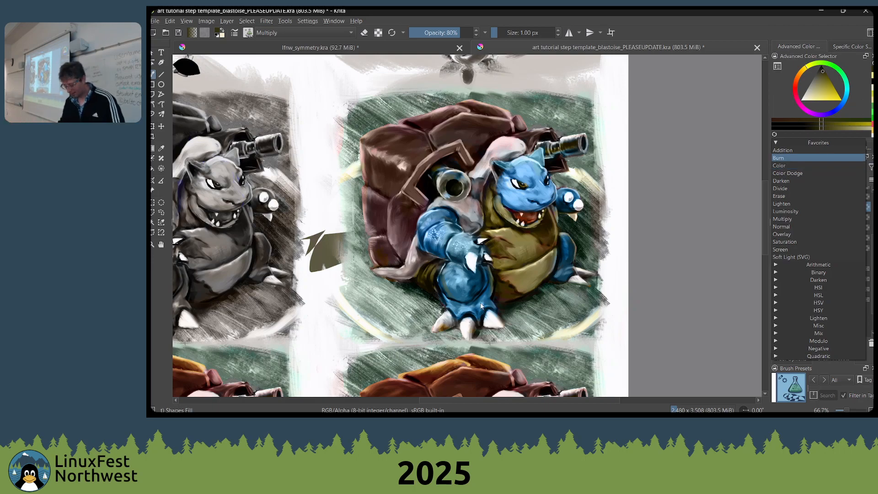
drag(510, 273, 599, 258)
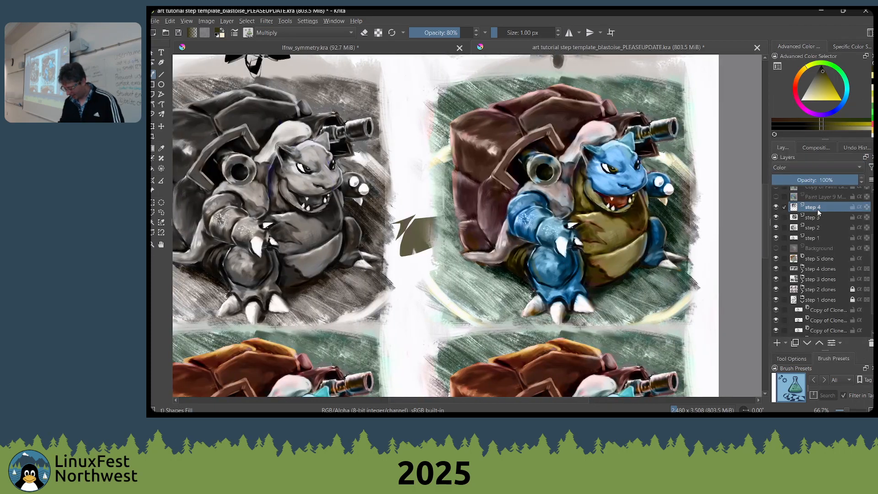
Check the step 4 layer's blending mode and toggle its visibility to compare the panel with and without colour
scroll(804, 289, down, 1)
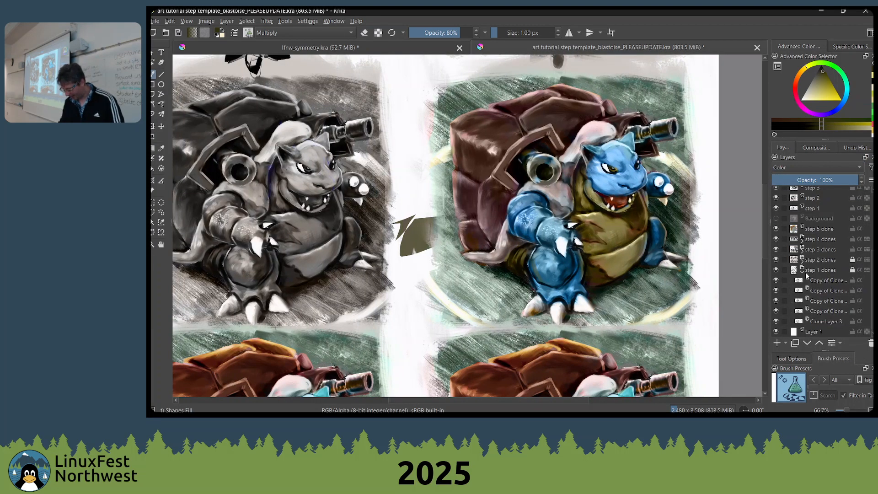
click(805, 273)
scroll(809, 270, up, 3)
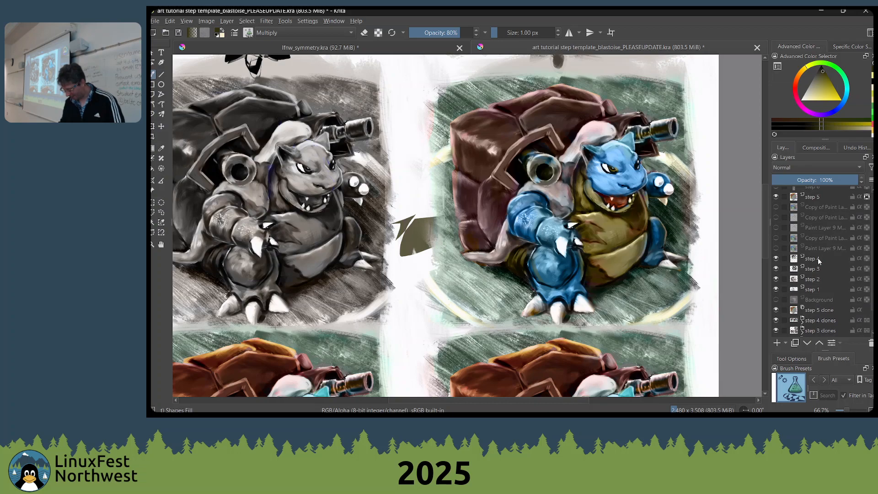
click(818, 259)
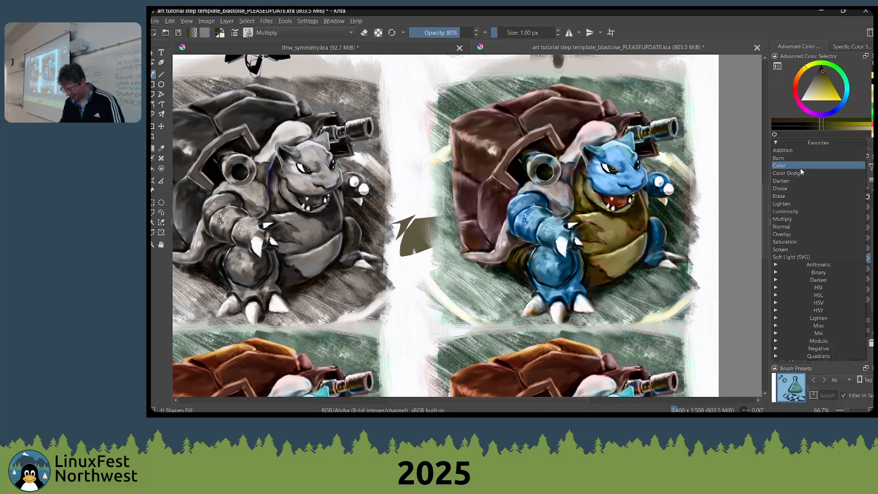
click(776, 259)
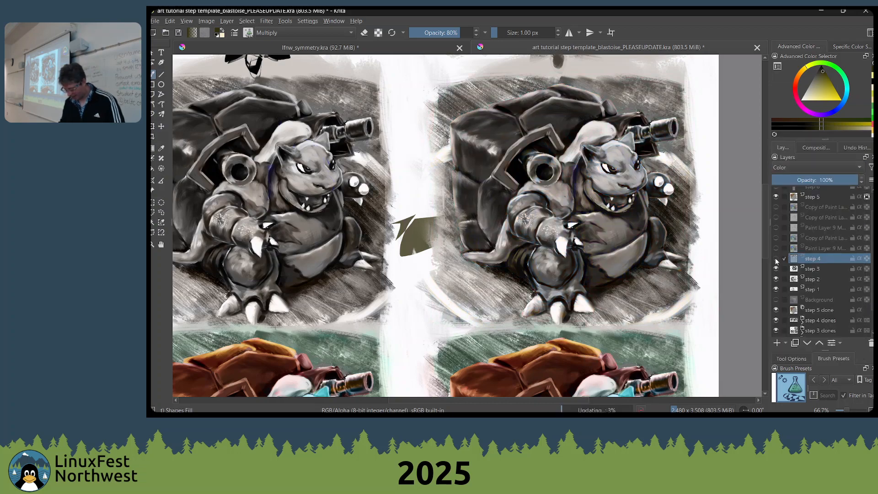
click(776, 259)
click(776, 259)
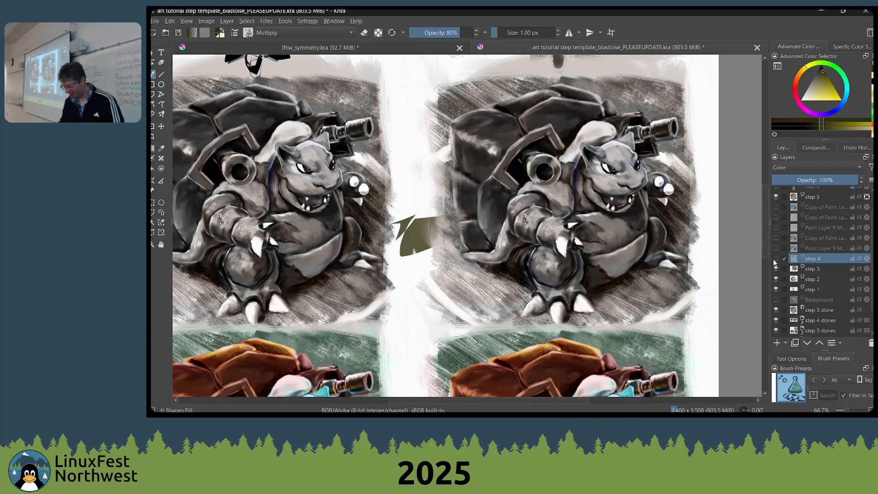
click(776, 258)
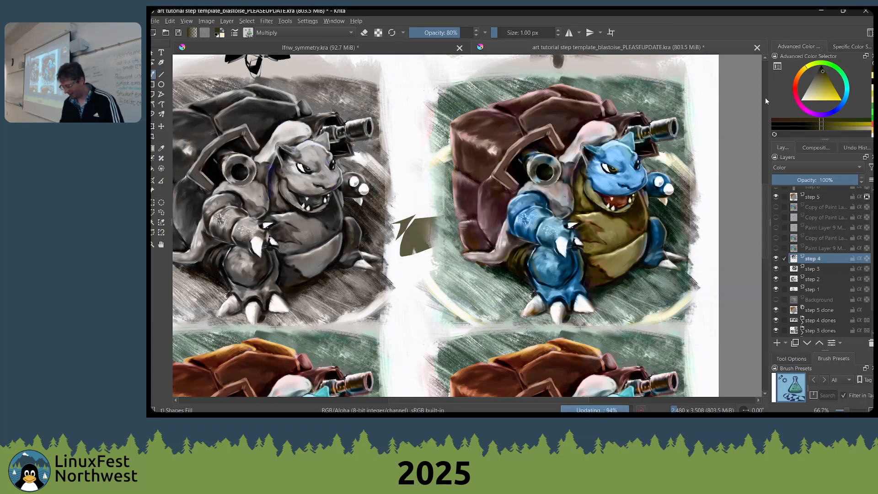
Try teal and black fill shapes over the coloured Blastoise on the step 4 layer, undoing them, and sample pale cyan
click(844, 104)
click(832, 85)
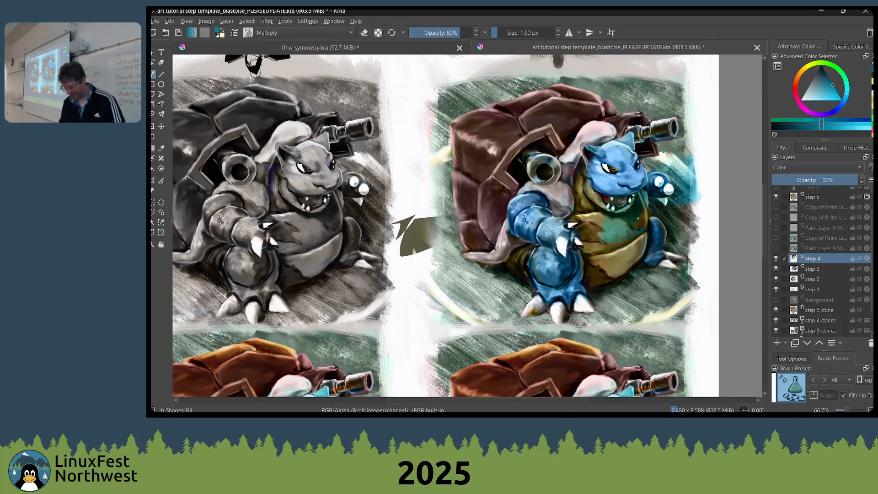
click(821, 69)
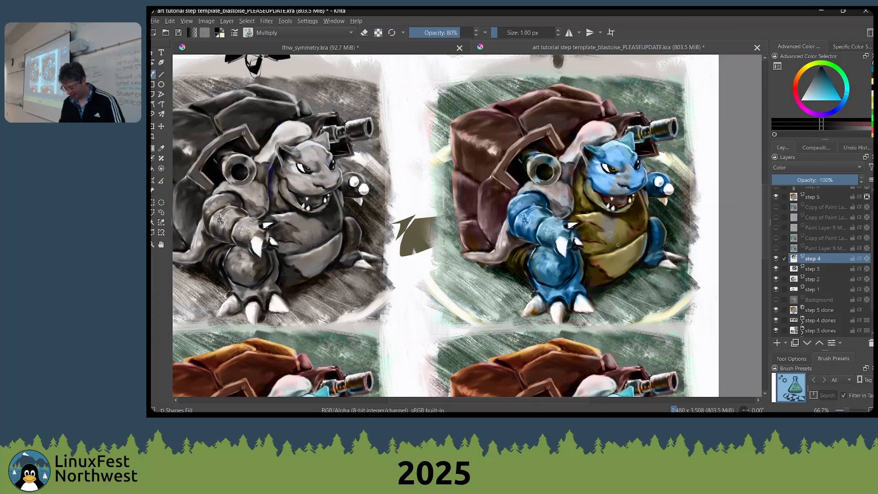
click(826, 100)
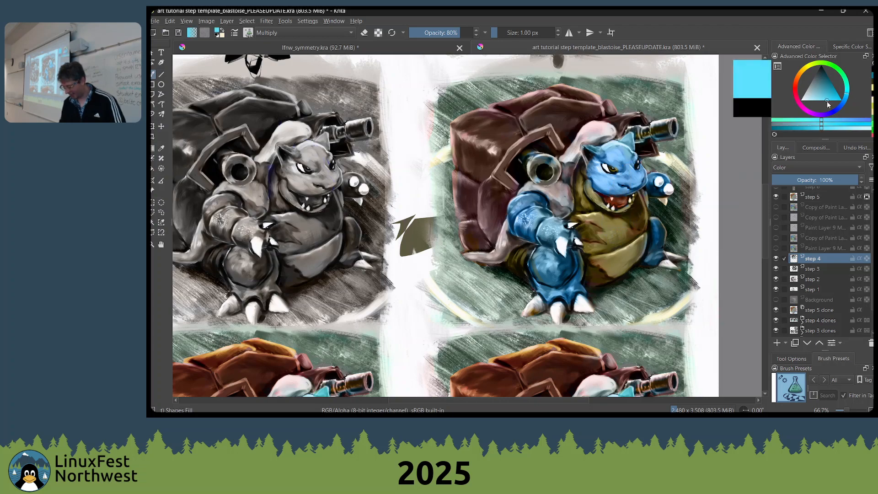
drag(827, 101, 812, 100)
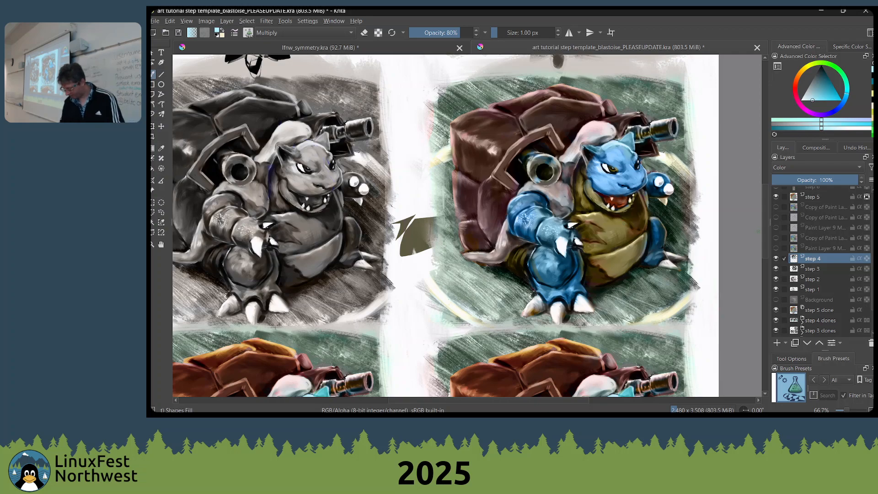
Make the step 5 layer active and bring the more vividly coloured Blastoise panel into close view
click(822, 197)
drag(483, 221, 618, 133)
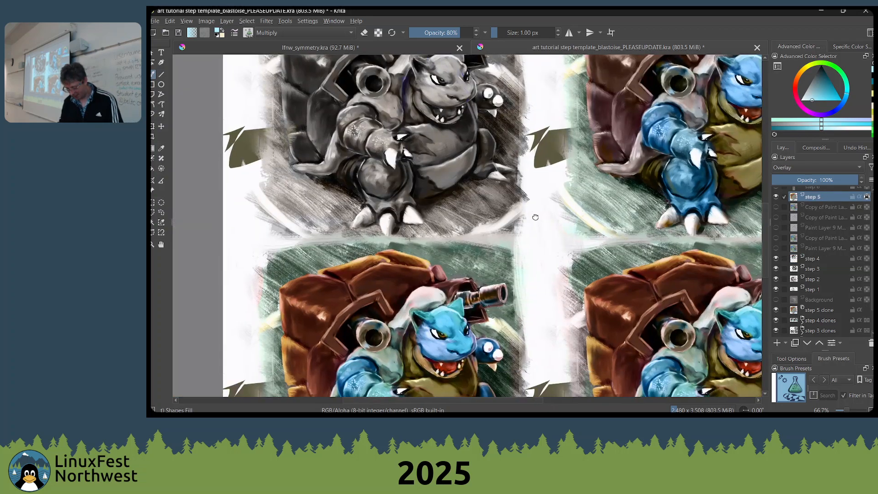
drag(456, 375, 559, 223)
scroll(516, 240, up, 2)
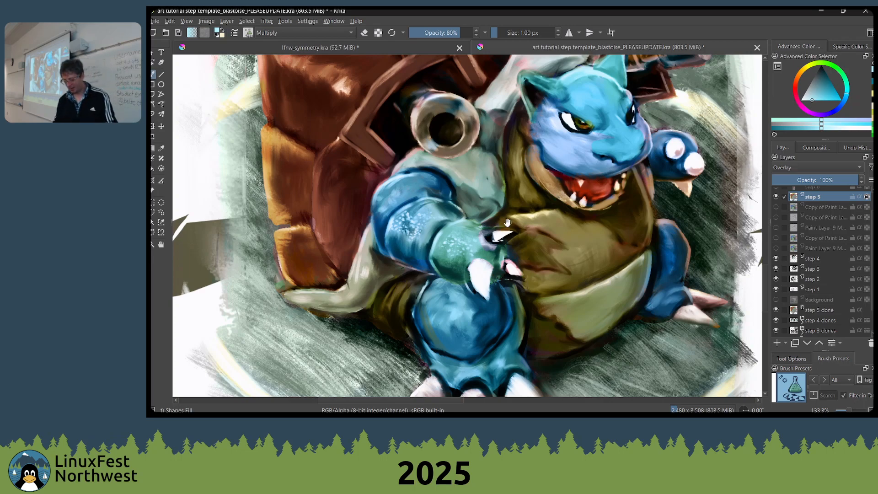
drag(457, 214, 501, 257)
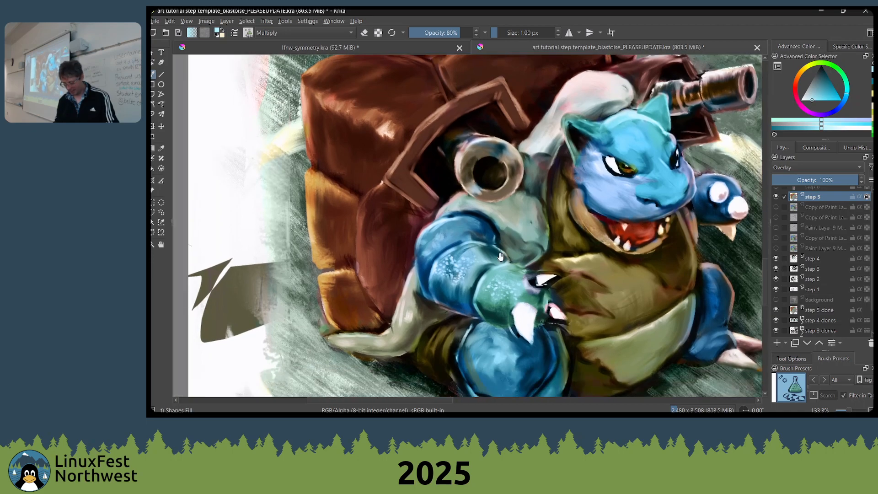
Toggle the step 5 Overlay layer's visibility repeatedly to compare the painting with and without it
click(776, 197)
click(776, 197)
click(776, 197)
click(776, 197)
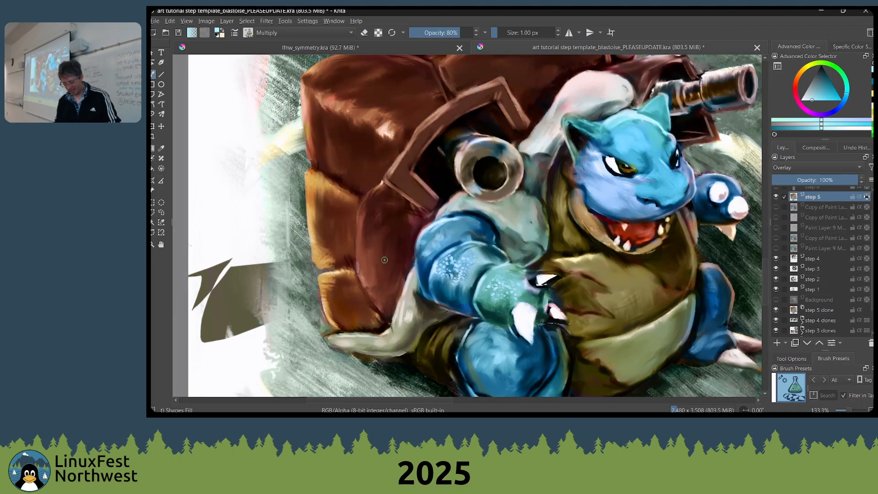
key(1)
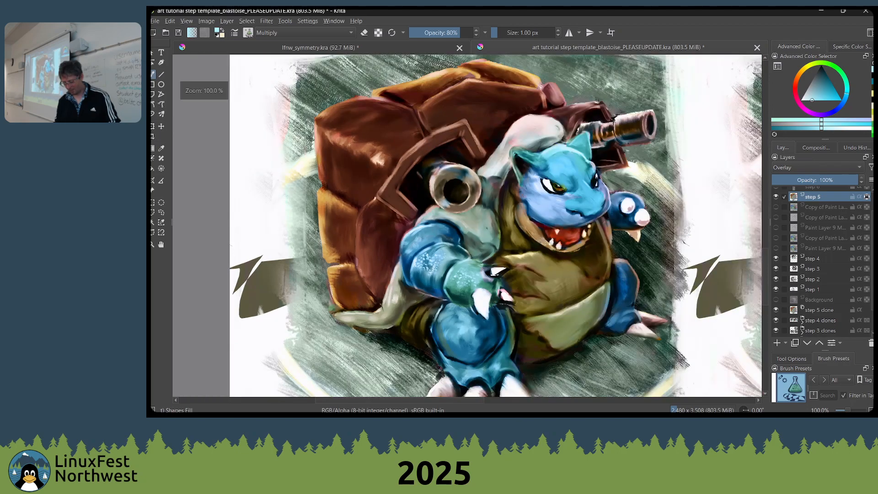
click(778, 197)
click(777, 197)
click(777, 197)
click(777, 197)
click(778, 197)
click(778, 196)
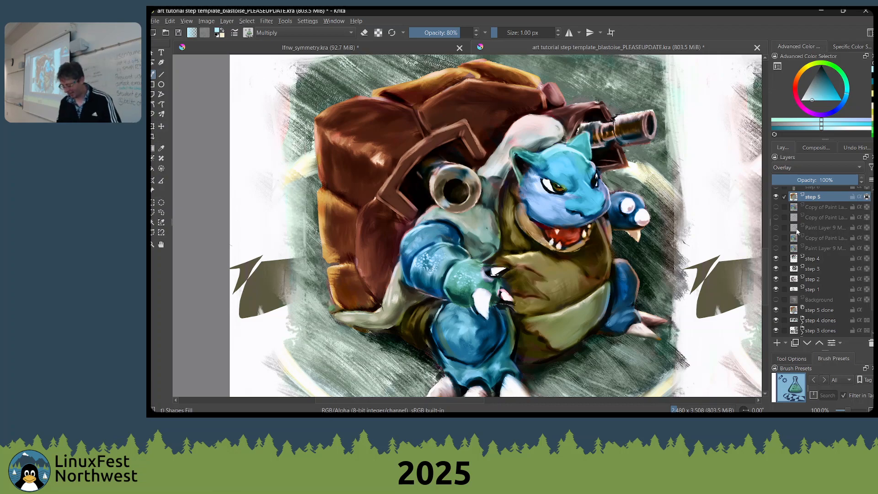
Choose the Wet Bristles Rough brush, pick a pale yellow colour and reduce the brush size to 11 px
scroll(846, 207, up, 1)
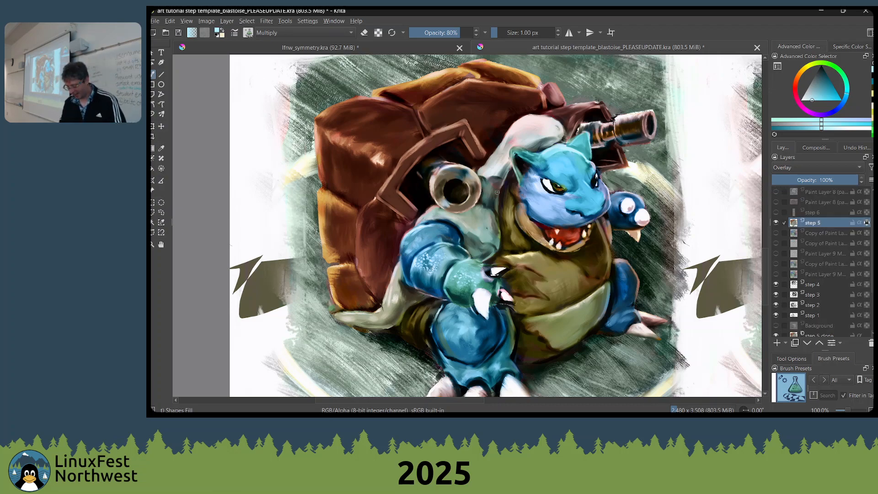
right_click(583, 186)
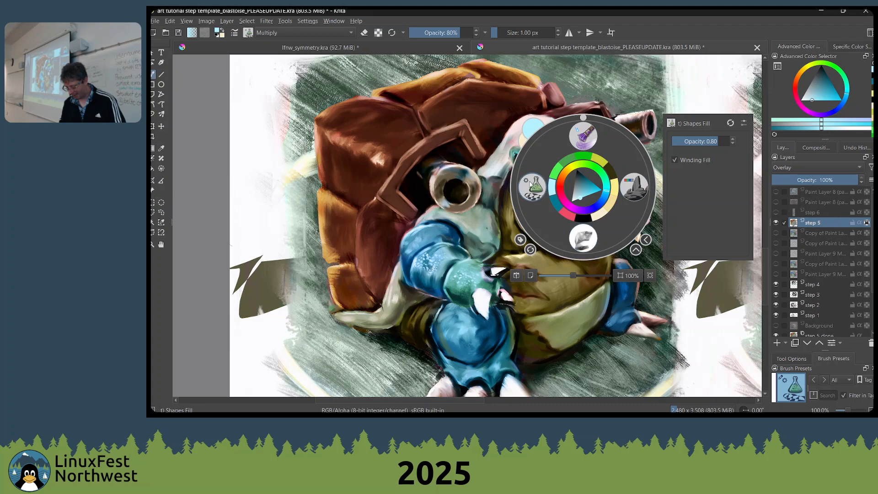
click(594, 144)
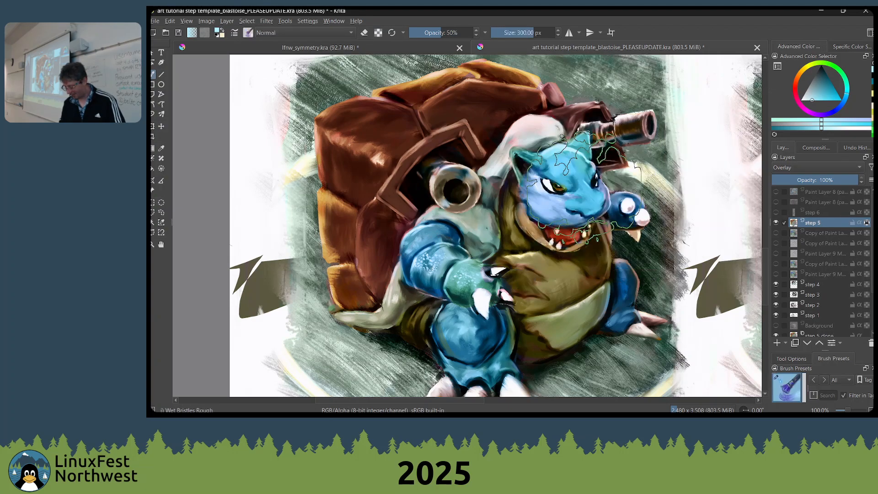
click(808, 71)
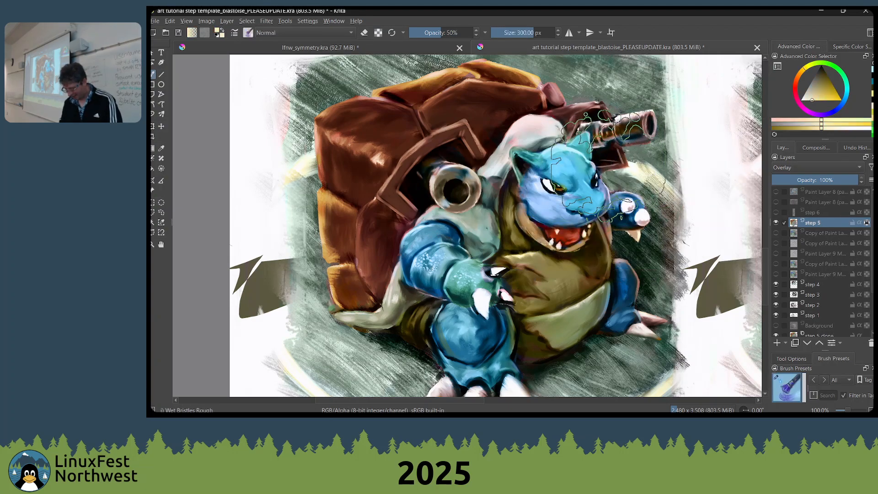
key(bracketleft)
key(bracketleft)
key(bracketleft)
key(bracketleft)
key(bracketleft)
key(bracketleft)
key(bracketleft)
key(bracketleft)
key(bracketleft)
key(bracketleft)
key(bracketleft)
key(bracketleft)
key(bracketleft)
key(bracketleft)
key(bracketleft)
key(bracketleft)
key(bracketleft)
key(bracketleft)
key(bracketleft)
key(bracketleft)
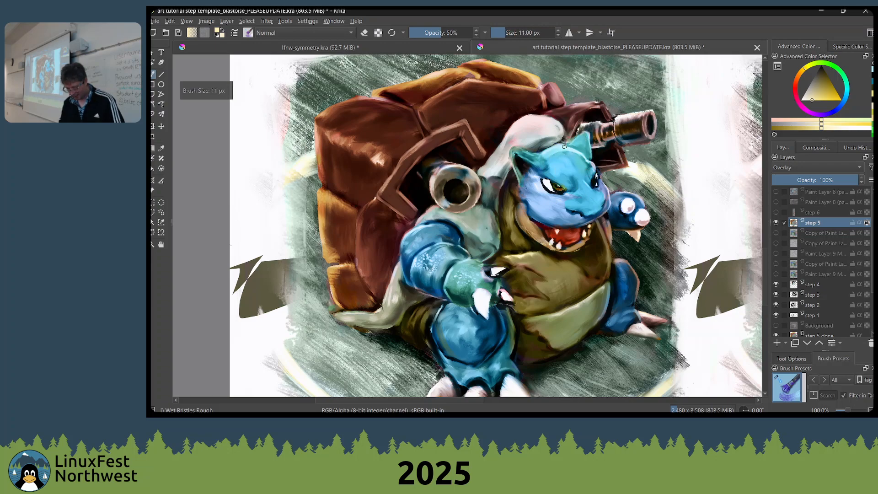
Draw short straight highlights over the vivid Blastoise with the Line tool on the step 5 layer, adjusting the yellow and enlarging the brush
key(v)
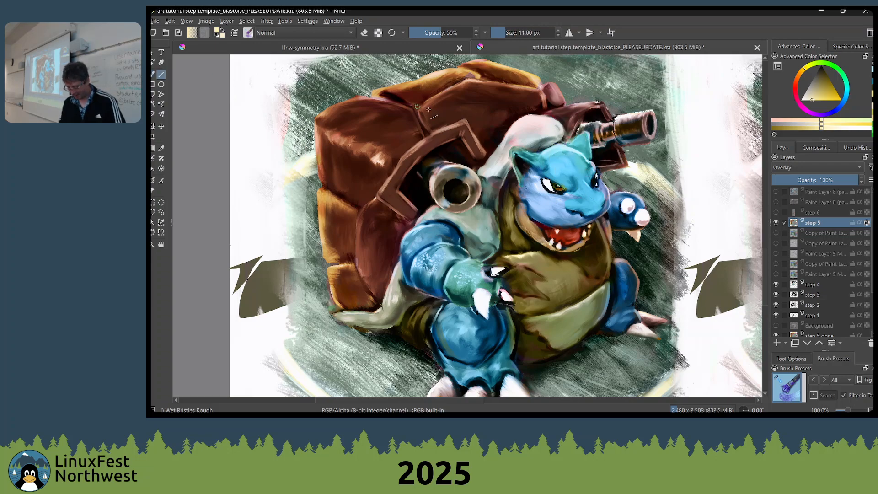
mouse_move(575, 151)
mouse_down()
mouse_move(598, 174)
mouse_move(606, 207)
mouse_move(600, 187)
mouse_move(609, 192)
mouse_move(613, 211)
mouse_move(593, 171)
mouse_move(602, 182)
mouse_move(598, 176)
mouse_move(611, 169)
mouse_up()
click(815, 98)
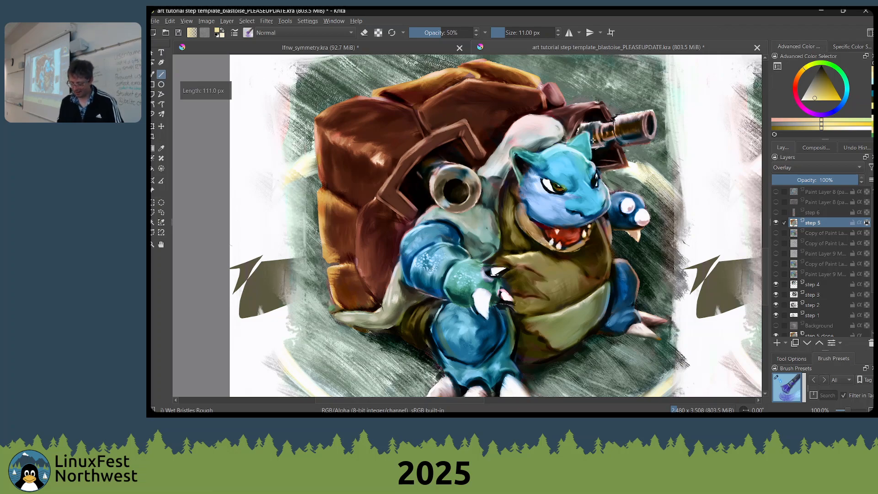
key(space)
drag(558, 129, 565, 111)
key(bracketright)
key(bracketright)
key(bracketright)
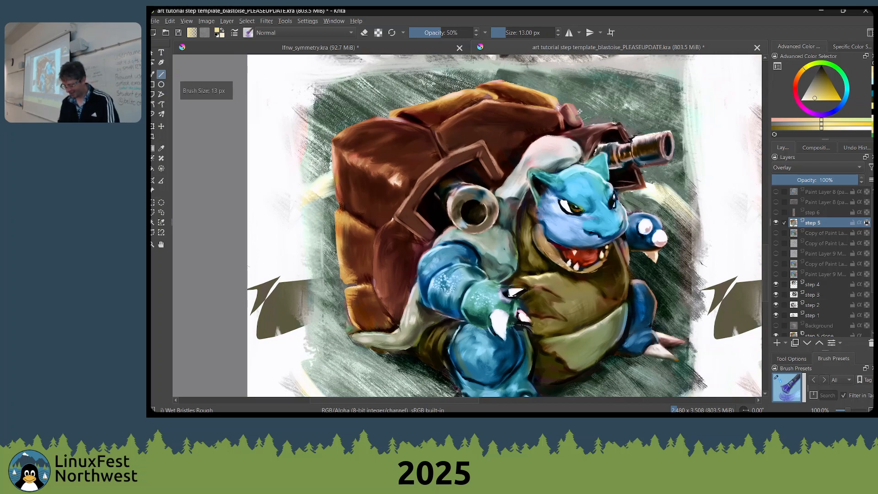
Check the undo history, pick a muted tan yellow and add more straight strokes over the Blastoise on the step 5 layer
click(856, 147)
drag(820, 95, 819, 91)
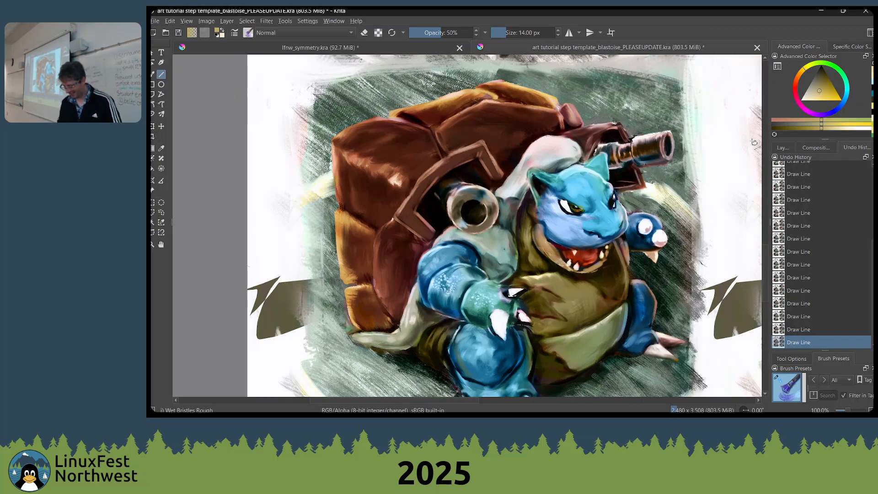
click(783, 148)
drag(582, 111, 563, 137)
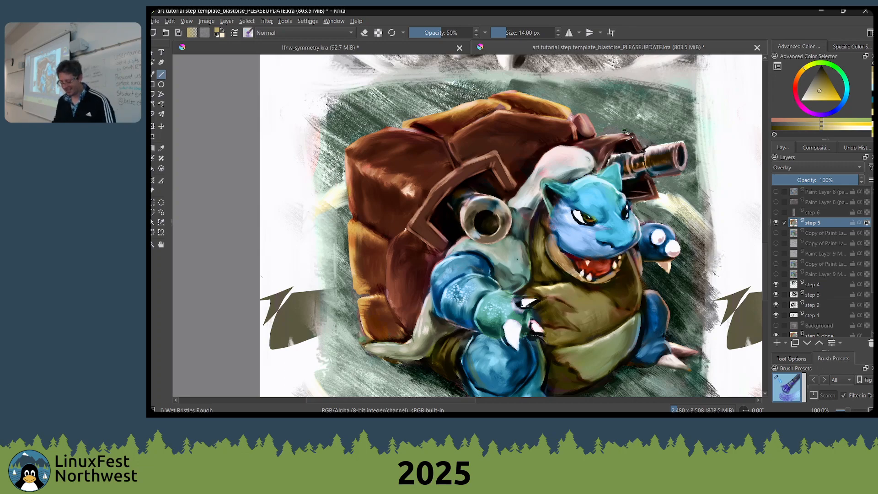
drag(614, 162, 559, 187)
drag(474, 202, 542, 188)
scroll(542, 188, down, 6)
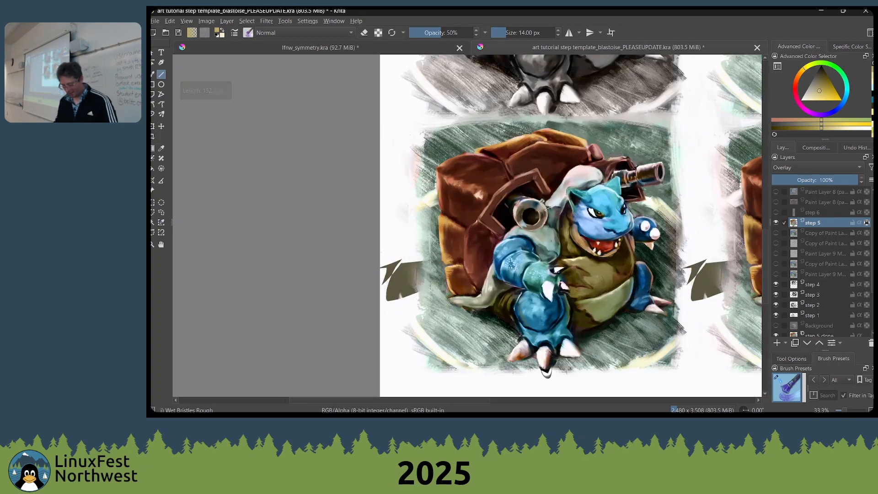
Close the Blastoise template without saving its changes, and close the lfnw_symmetry.kra document as well
key(ctrl+n)
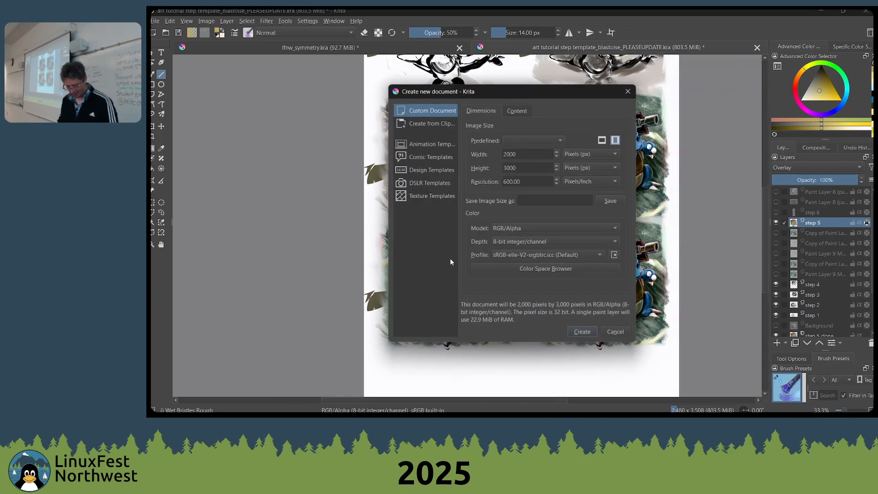
key(Escape)
key(ctrl+w)
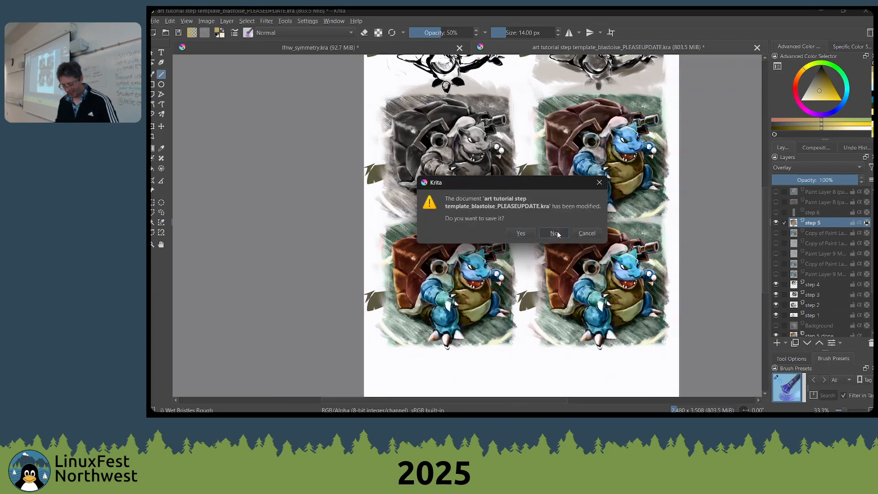
click(555, 233)
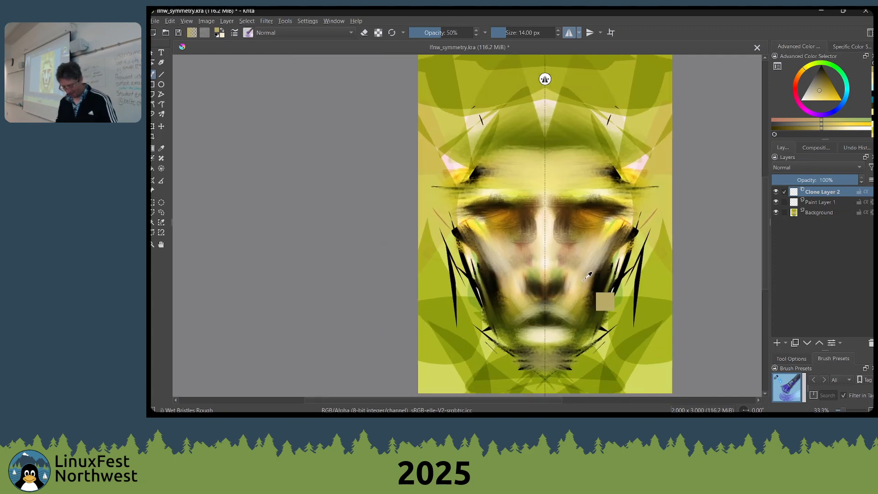
key(ctrl+w)
click(514, 229)
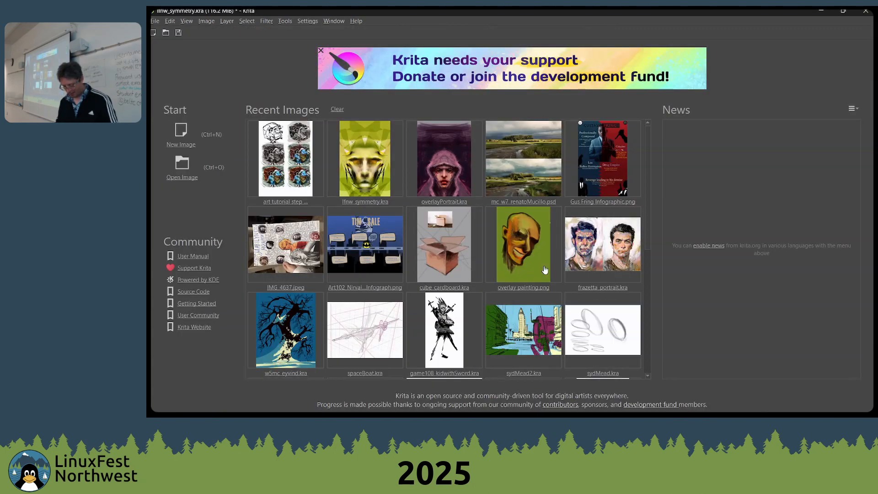
Create a blank 2000 × 3000 px RGB/Alpha document at 600 pixels per inch
click(177, 138)
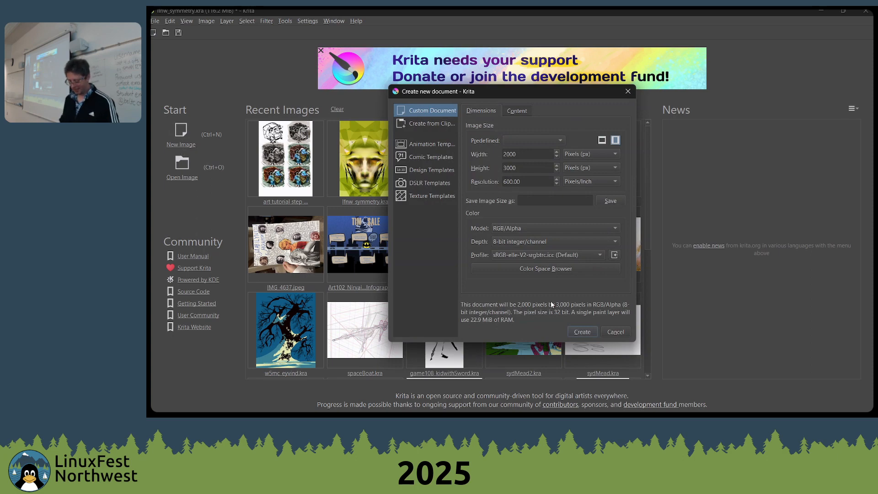
click(577, 332)
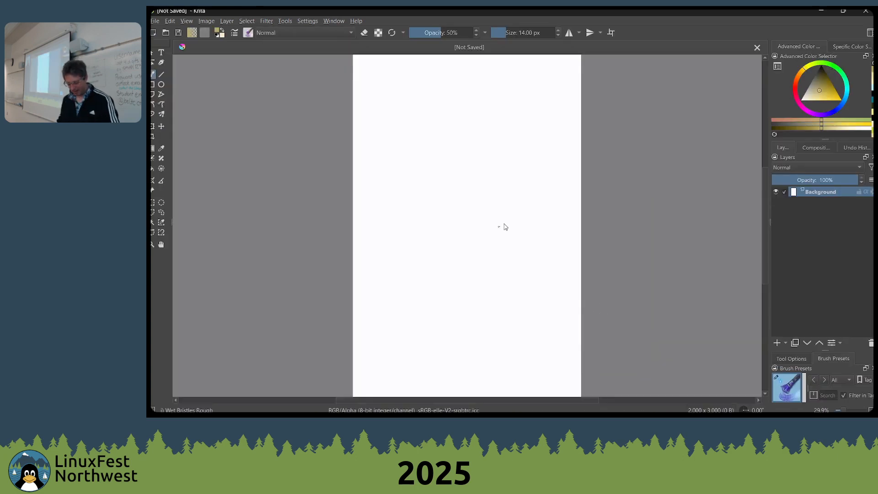
scroll(503, 223, up, 1)
scroll(392, 146, down, 1)
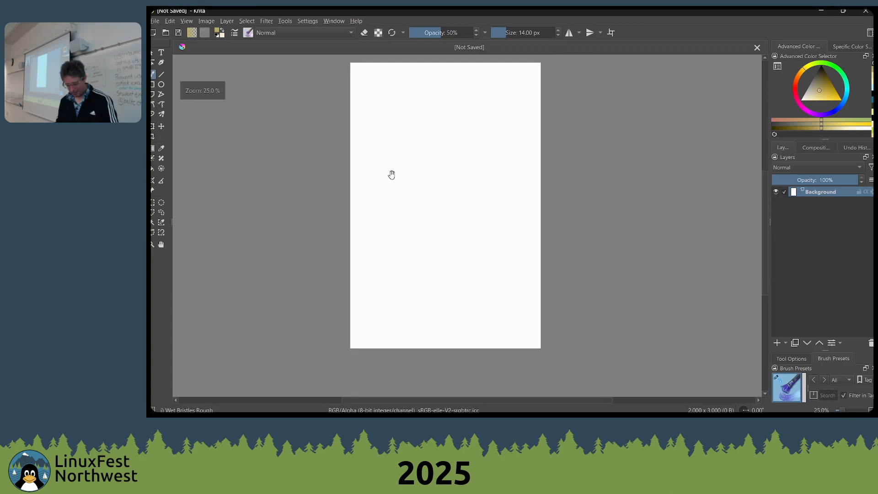
drag(391, 175, 429, 176)
scroll(434, 179, up, 1)
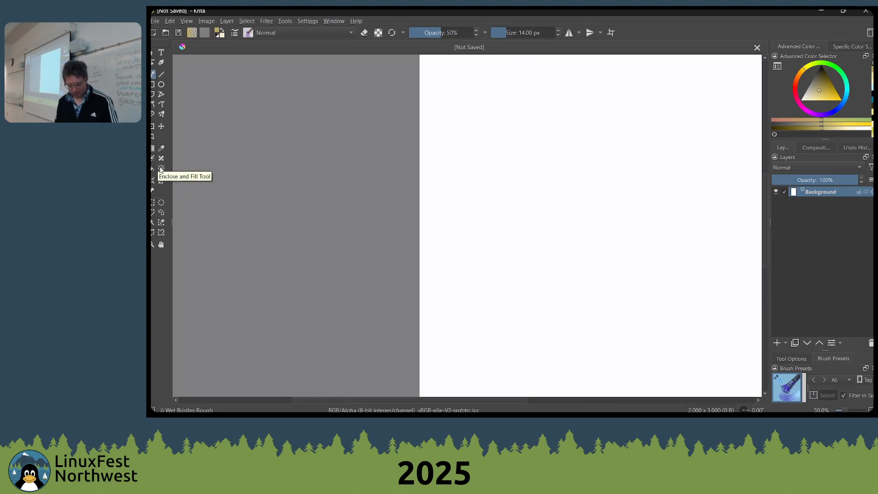
scroll(515, 168, down, 1)
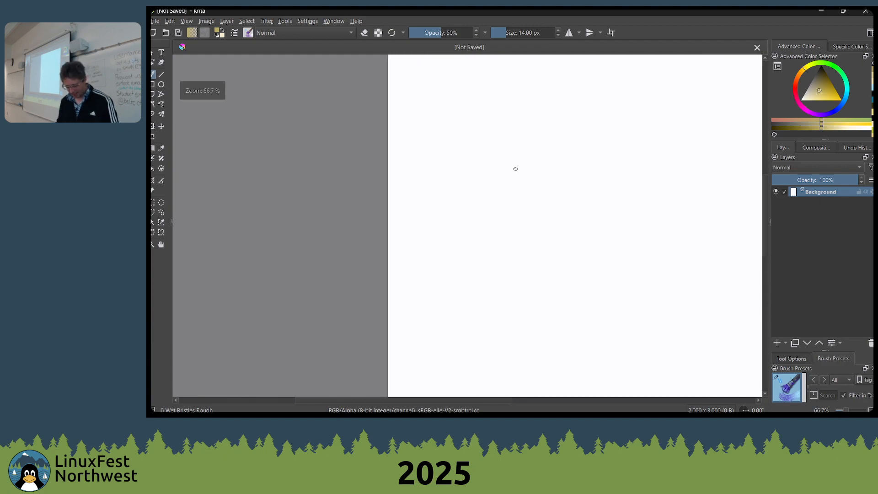
Try two thin straight lines on the blank canvas with the Line tool at 14 px and undo them
key(v)
right_click(514, 136)
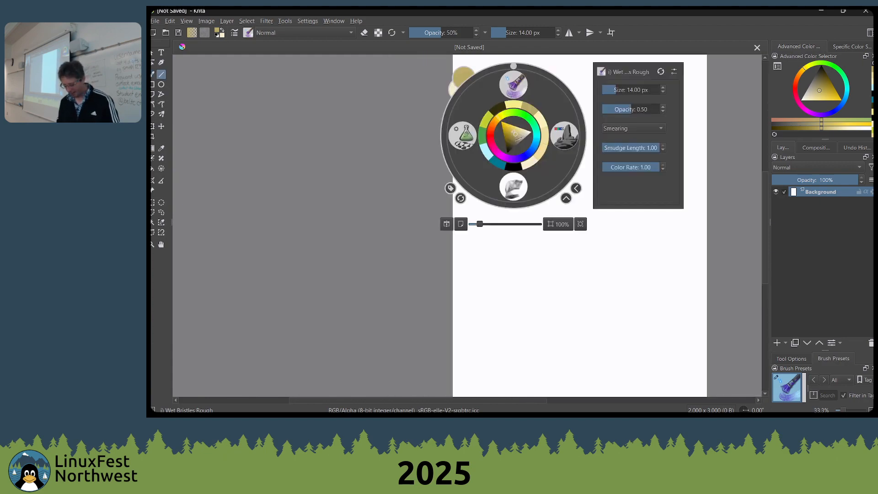
right_click(517, 133)
mouse_move(517, 134)
mouse_down()
mouse_move(558, 189)
mouse_move(640, 241)
mouse_up()
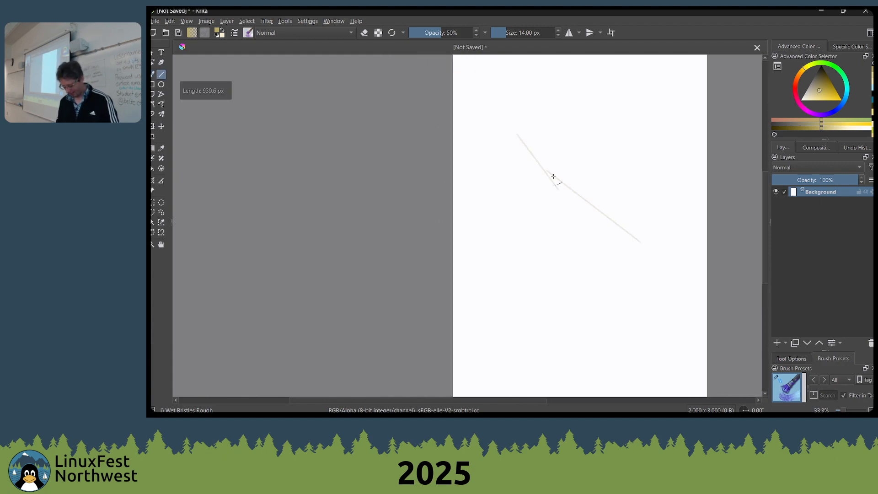
key(ctrl+z)
key(ctrl+z)
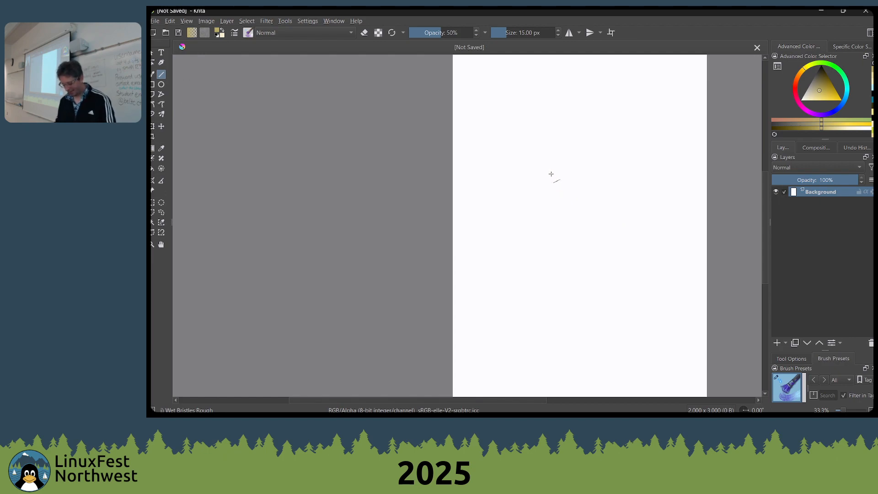
Enlarge the brush to 96 px and draw a cluster of crossing tan-yellow straight lines in the middle of the page
key(bracketright)
key(bracketright)
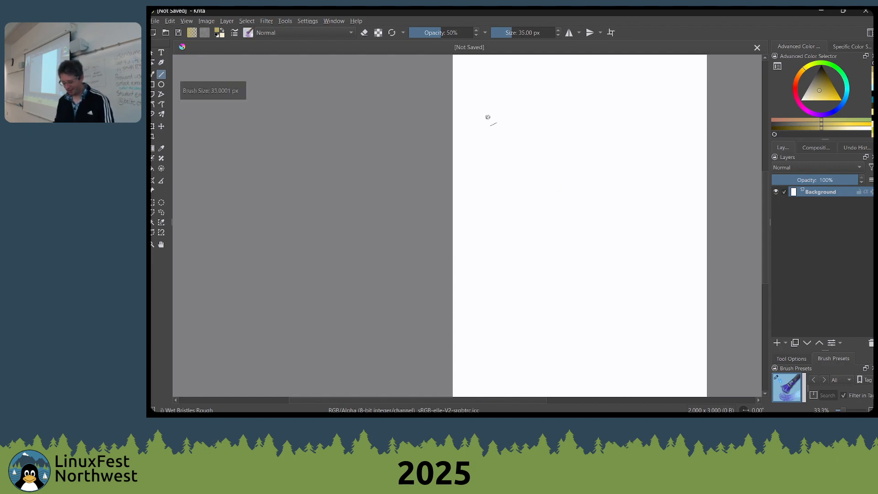
key(bracketright)
key(bracketright)
key(bracketright)
key(bracketright)
key(bracketright)
key(bracketright)
key(bracketright)
key(bracketright)
key(bracketright)
key(bracketright)
key(bracketright)
key(bracketright)
key(bracketright)
key(bracketright)
drag(486, 151, 655, 198)
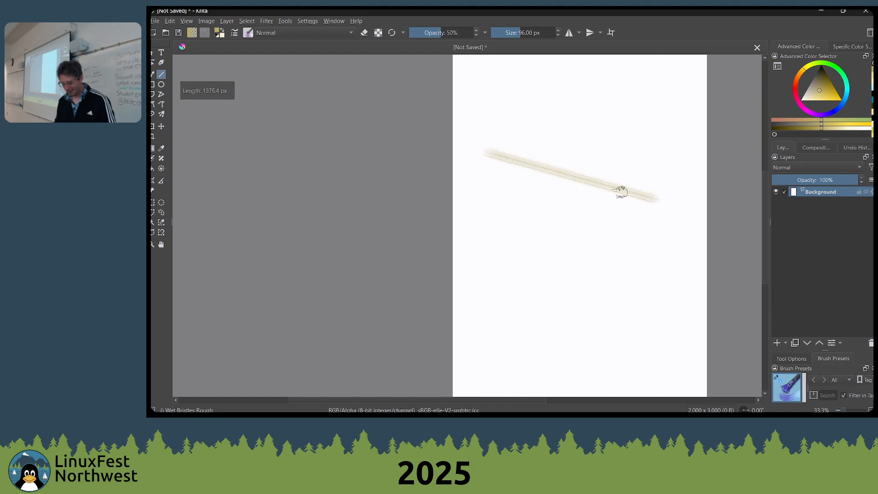
mouse_move(587, 183)
mouse_down()
mouse_move(641, 205)
mouse_move(561, 262)
mouse_up()
drag(564, 305, 582, 159)
drag(595, 227, 598, 343)
drag(566, 206, 595, 354)
drag(523, 210, 674, 312)
drag(545, 237, 710, 284)
mouse_move(529, 181)
mouse_down()
mouse_move(587, 209)
mouse_move(675, 221)
mouse_up()
drag(586, 158, 619, 307)
drag(558, 200, 585, 252)
Reset the colours to black and white and draw many crossing black straight lines over the yellow ones
key(d)
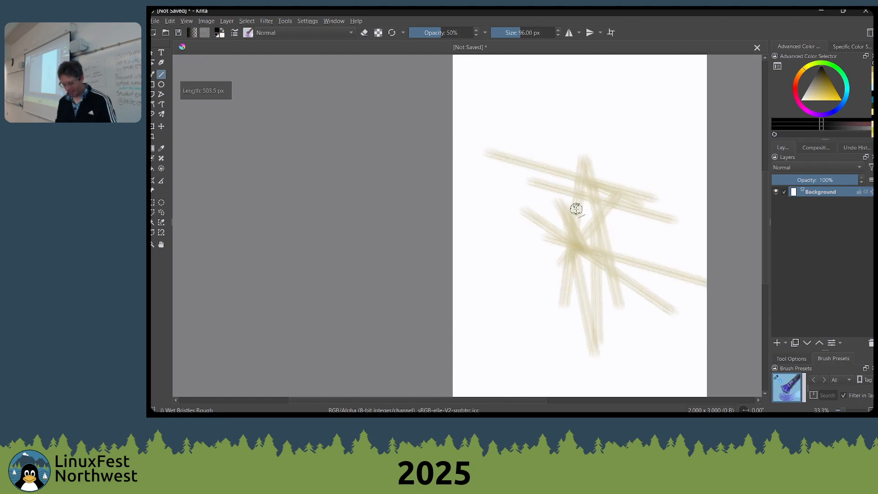
drag(577, 171, 501, 291)
drag(573, 176, 512, 330)
mouse_move(544, 217)
mouse_down()
mouse_move(605, 387)
mouse_move(628, 313)
mouse_up()
drag(565, 206, 709, 321)
drag(563, 86, 650, 269)
drag(563, 90, 589, 226)
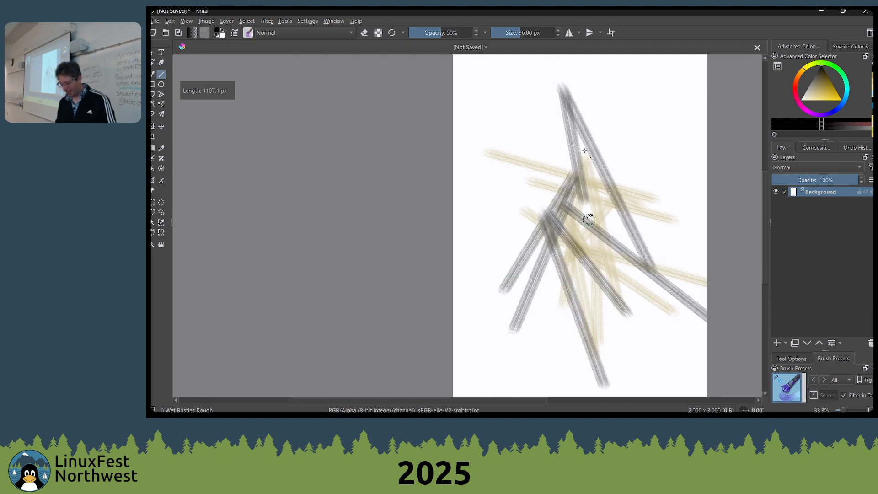
drag(584, 110, 573, 234)
drag(654, 97, 579, 246)
drag(635, 172, 510, 315)
drag(625, 205, 482, 300)
drag(694, 213, 544, 291)
drag(627, 225, 439, 308)
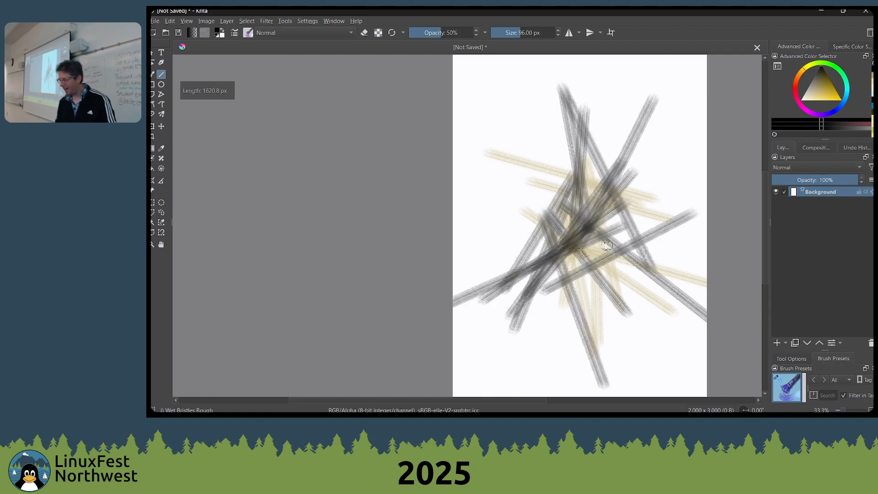
drag(606, 245, 465, 279)
drag(632, 252, 466, 258)
drag(606, 252, 465, 261)
drag(611, 251, 568, 250)
Clear the canvas of all lines and set the brush size to 118 px
key(Delete)
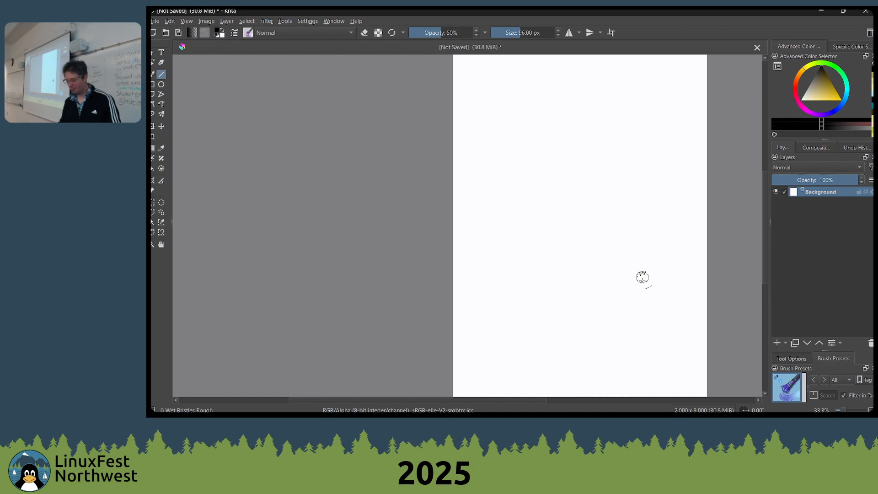
mouse_move(609, 287)
mouse_down()
mouse_move(618, 284)
mouse_move(594, 262)
mouse_up()
key(bracketleft)
key(bracketright)
key(bracketright)
key(bracketright)
key(bracketright)
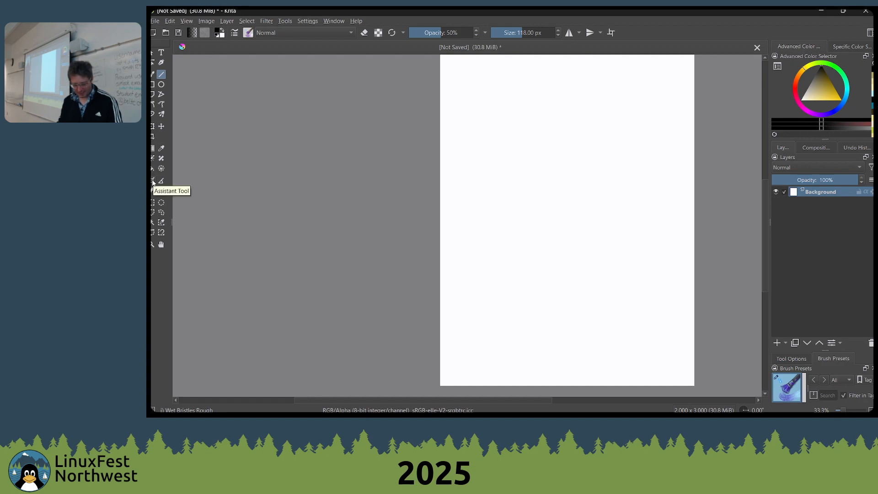
Activate the Assistant tool, enlarge its options area and set the assistant type to Vanishing Point
click(153, 181)
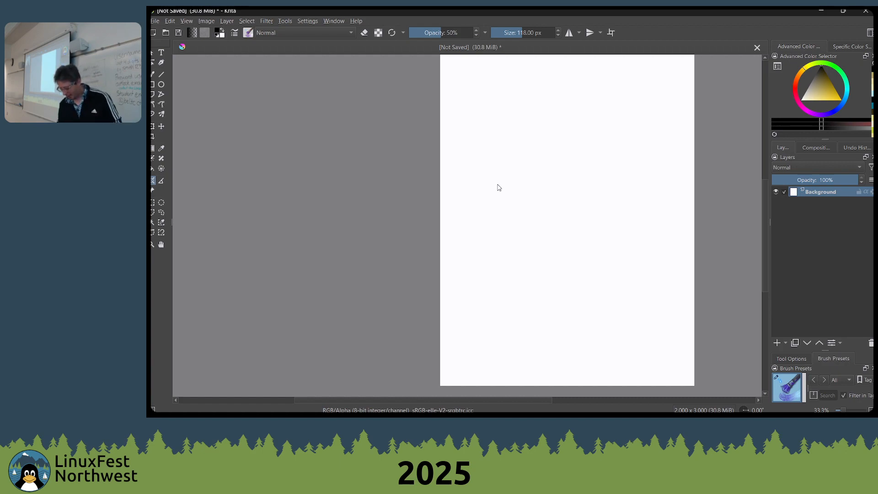
click(790, 358)
drag(828, 349, 818, 210)
click(830, 264)
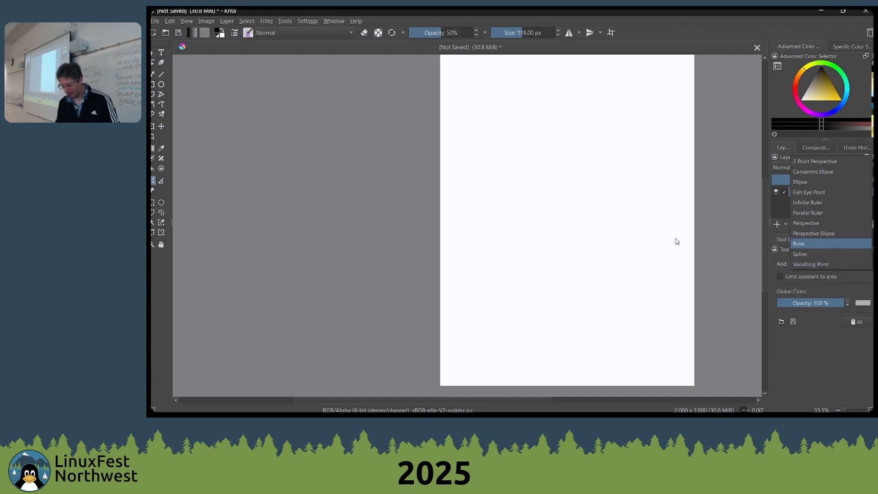
click(717, 192)
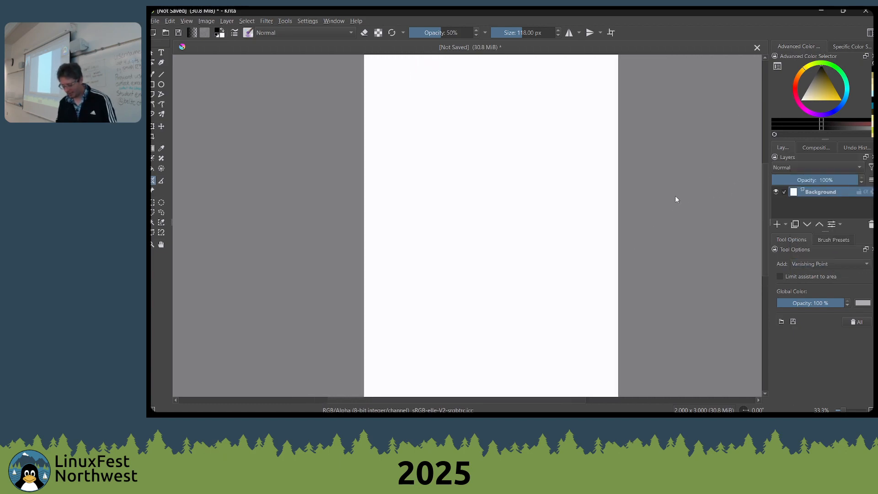
Try three vanishing points, one outside each side of the page and one near its lower edge, and undo them all
click(705, 117)
click(289, 154)
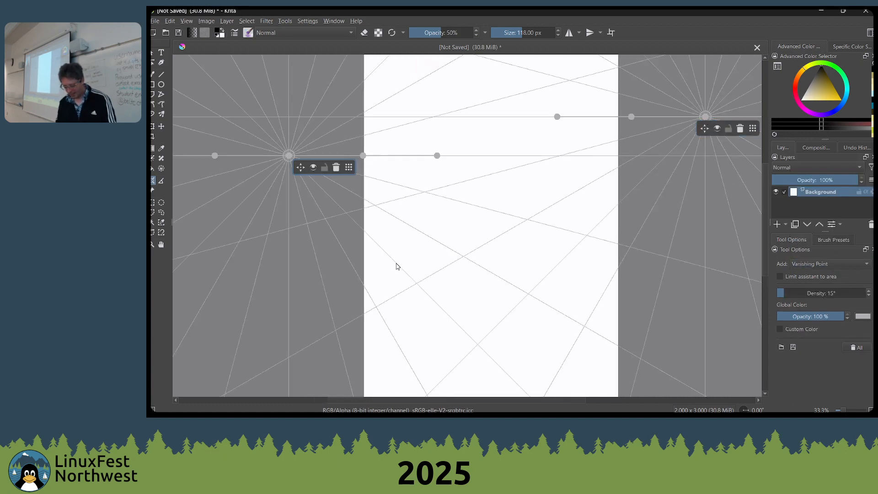
scroll(462, 166, down, 2)
click(555, 290)
drag(483, 168, 491, 218)
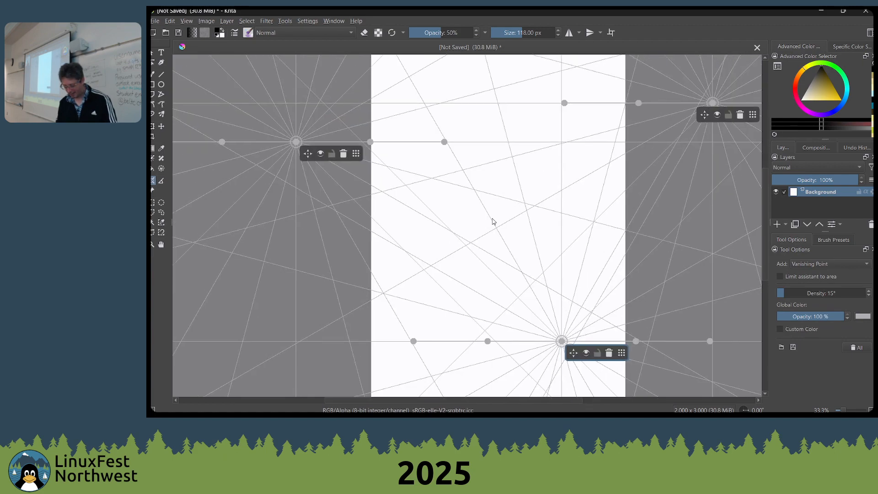
key(ctrl+z)
key(ctrl+z)
key(ctrl+z)
Place one vanishing point in the upper middle of the page, undo a second one tried below it, and activate the freehand brush
click(488, 142)
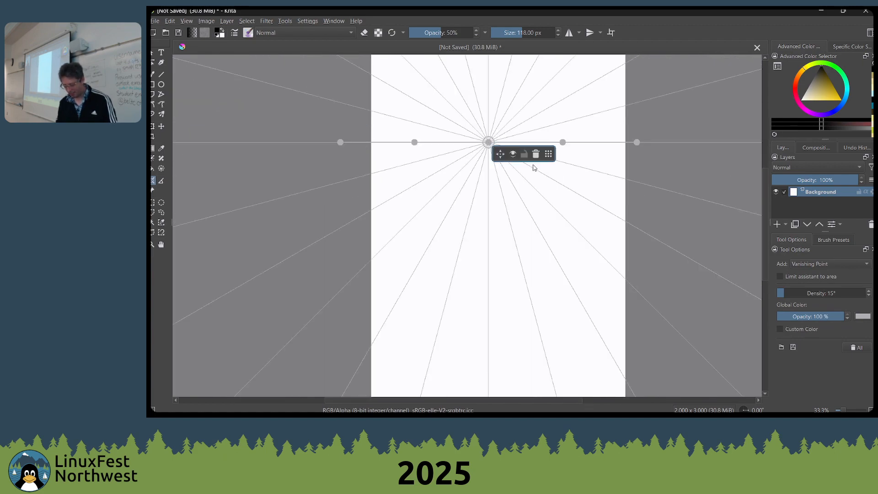
drag(506, 174, 495, 186)
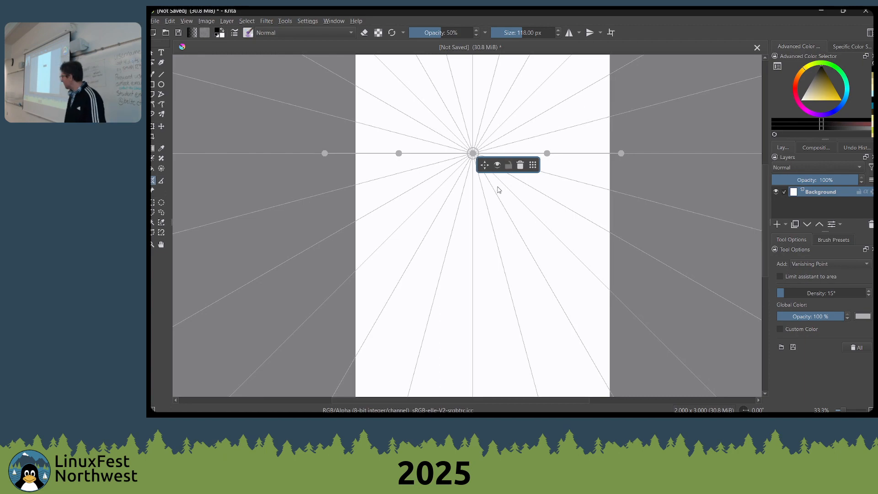
click(498, 205)
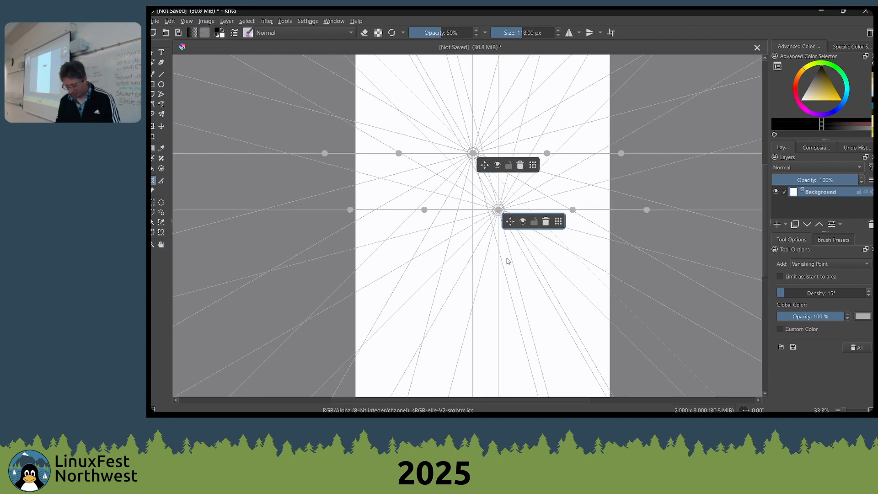
key(b)
key(ctrl+z)
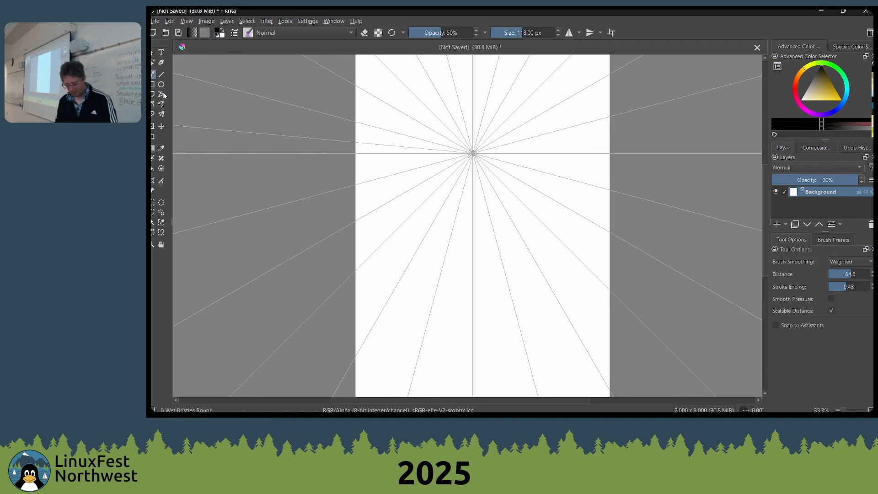
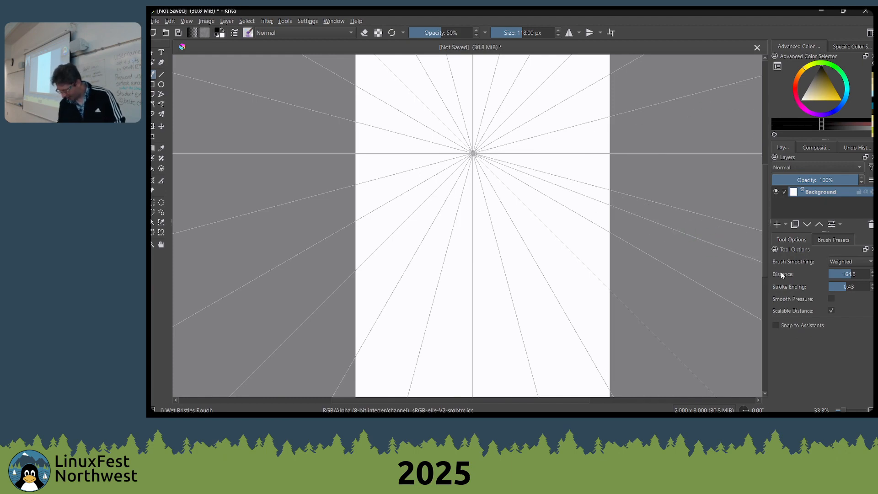
Turn on snapping to assistants for the freehand brush and reduce the brush size to 51 px
click(774, 326)
key(bracketleft)
key(bracketleft)
key(bracketleft)
key(bracketleft)
key(bracketleft)
key(bracketleft)
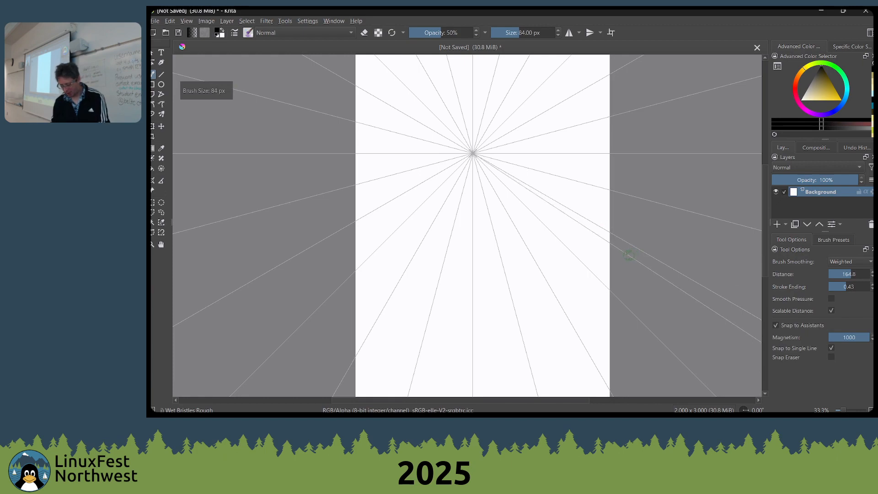
Select the Pencil-4 Soft brush preset, try one long diagonal stroke through the vanishing point and undo it
right_click(560, 203)
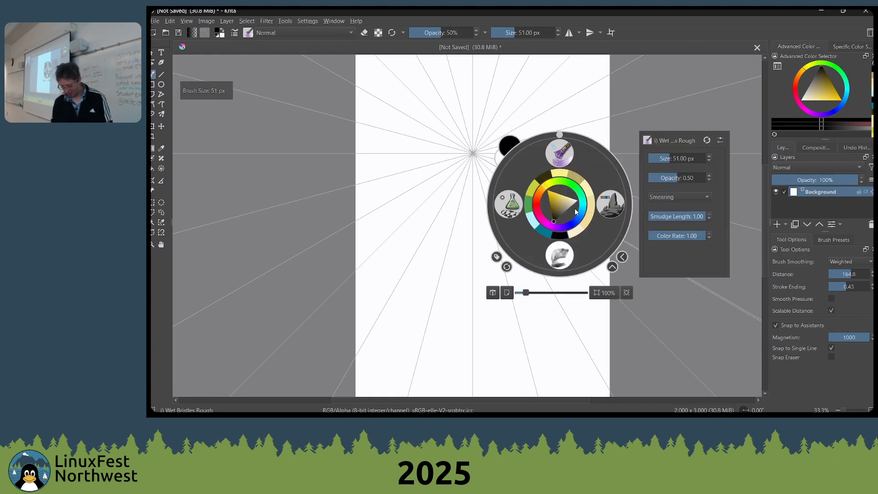
click(823, 240)
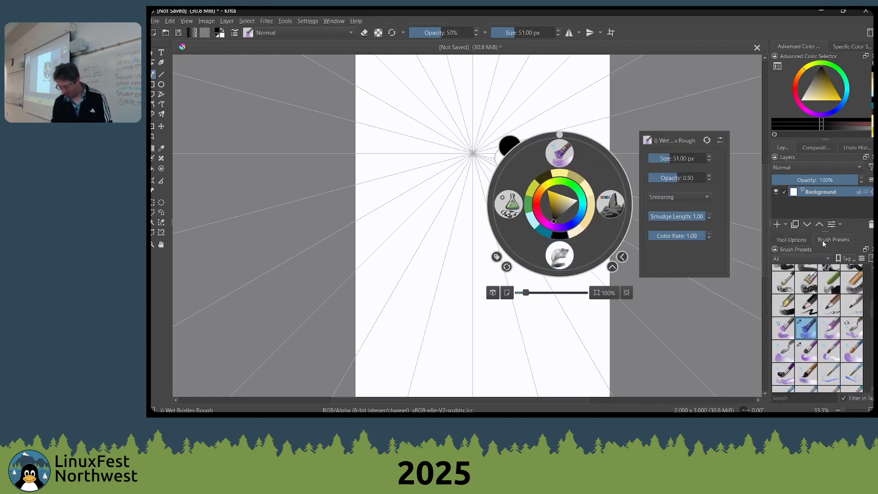
click(851, 328)
scroll(849, 316, up, 5)
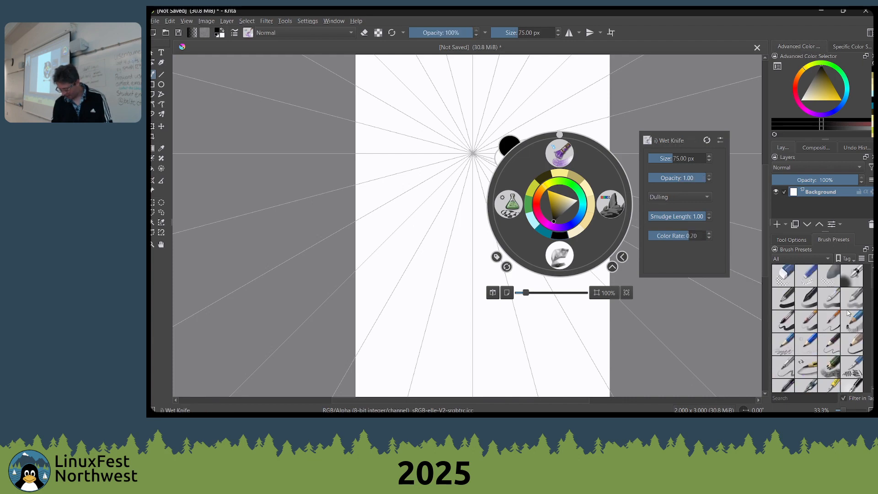
click(792, 367)
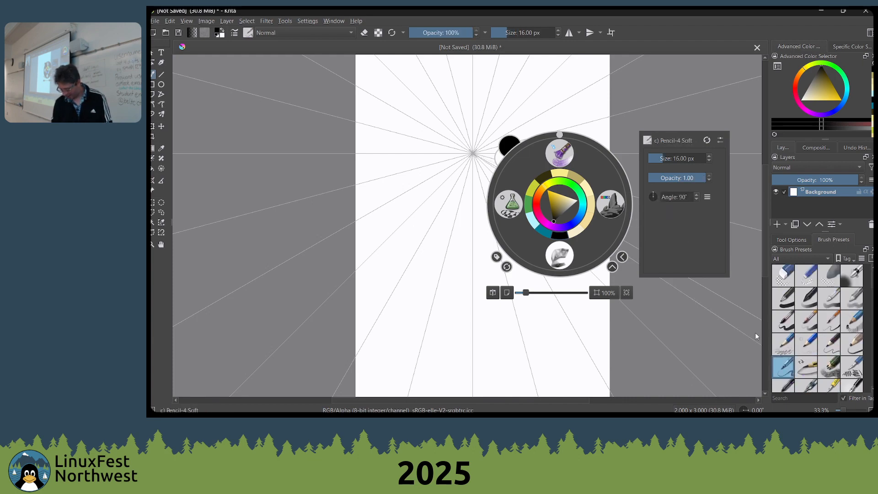
click(588, 364)
drag(583, 361, 420, 55)
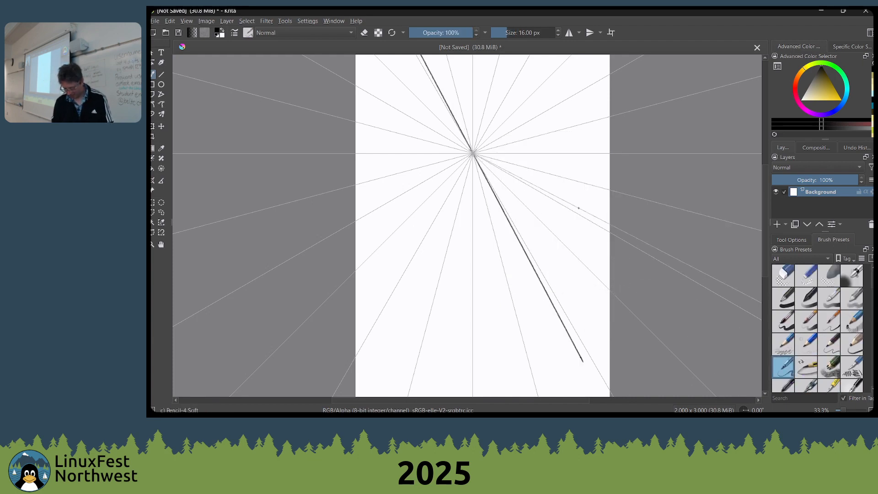
key(ctrl+z)
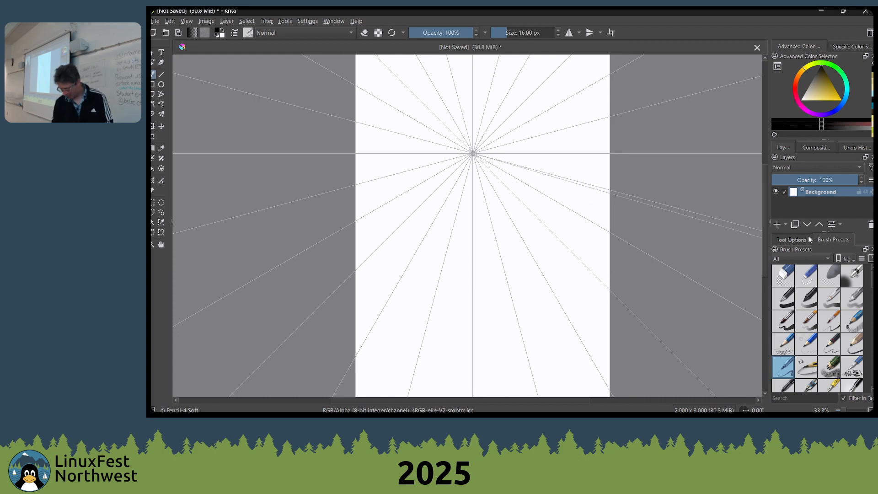
Assign the Pencil-4 Soft preset to the lfnw tag and check it in the pop-up palette
right_click(793, 367)
mouse_move(791, 382)
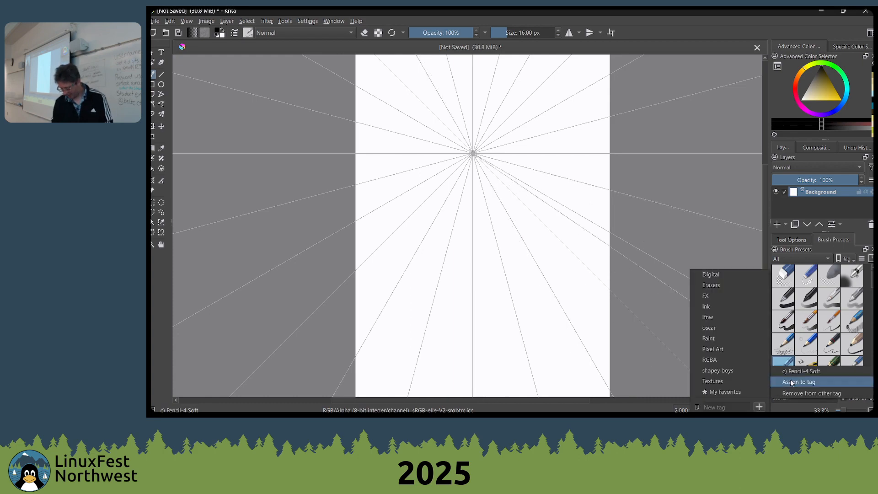
click(718, 318)
right_click(461, 161)
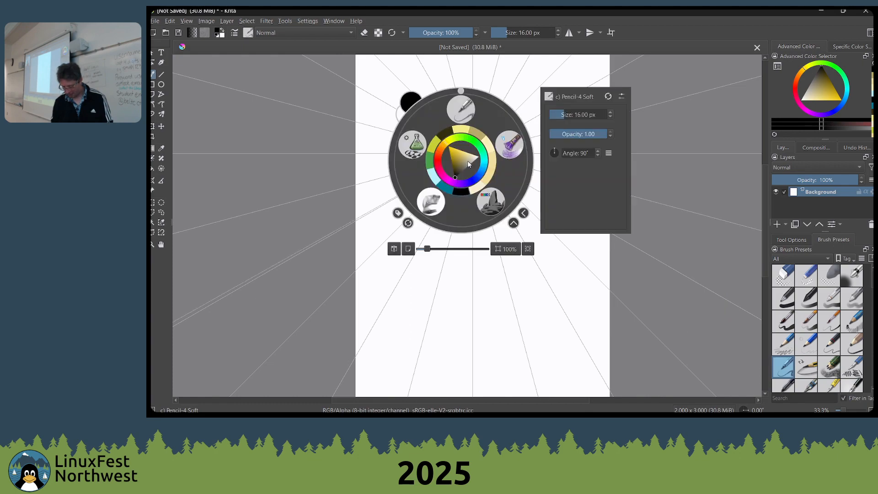
right_click(550, 176)
Lower the brush opacity to 40%
key(i)
key(i)
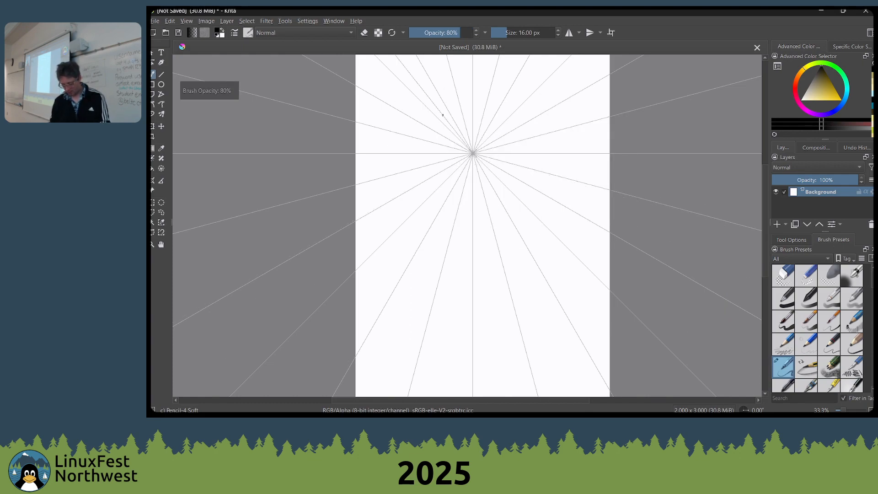
key(i)
key(i)
key(i)
key(i)
Try snapped pencil lines converging on the vanishing point from both sides, above and below
drag(441, 135, 549, 197)
drag(504, 168, 588, 210)
mouse_move(476, 154)
mouse_down()
mouse_move(529, 168)
mouse_move(613, 137)
mouse_move(465, 152)
mouse_up()
drag(411, 115, 575, 217)
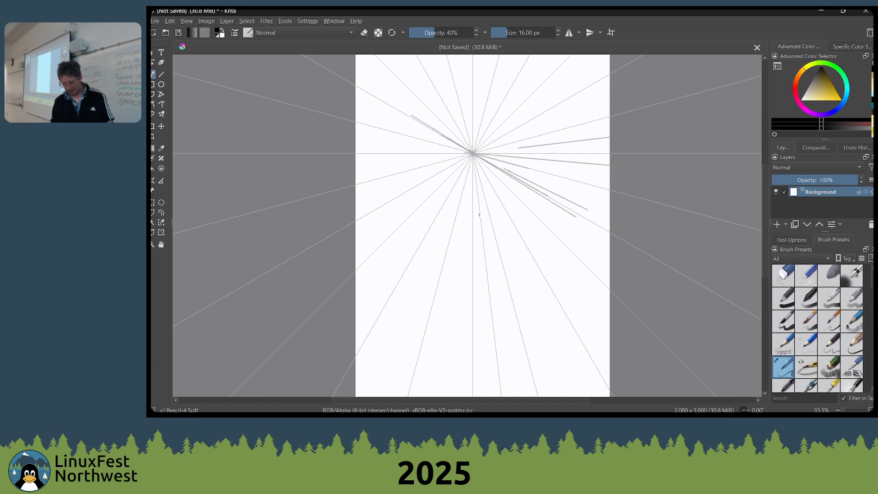
drag(479, 214, 471, 127)
drag(354, 146, 472, 154)
drag(396, 163, 558, 143)
drag(322, 173, 528, 146)
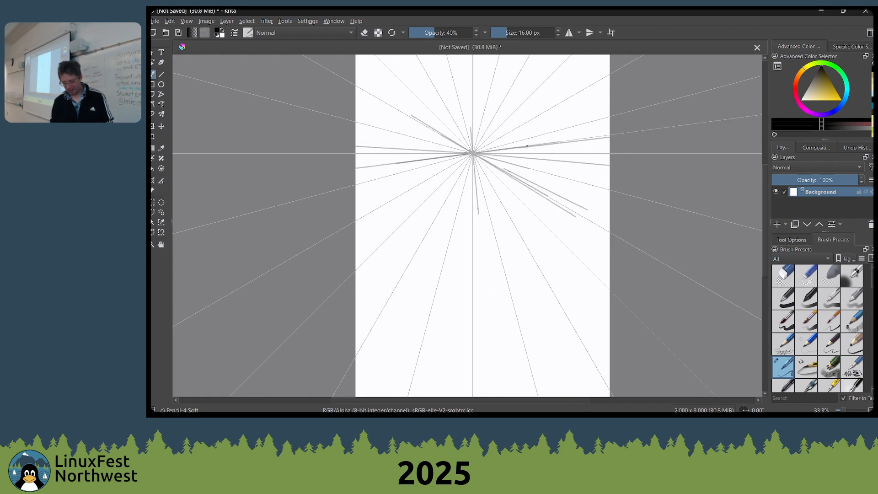
drag(469, 150, 359, 55)
Hide the assistant previews and the painting assistants on the canvas
click(188, 21)
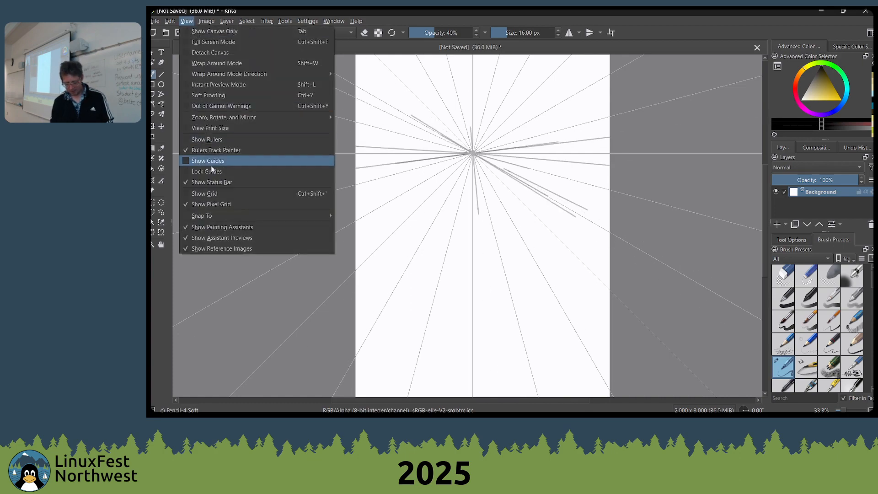
click(190, 238)
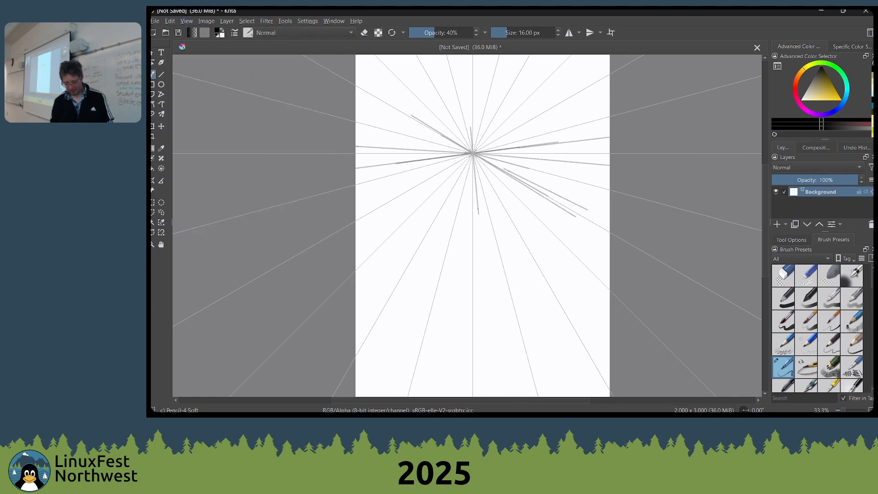
click(187, 21)
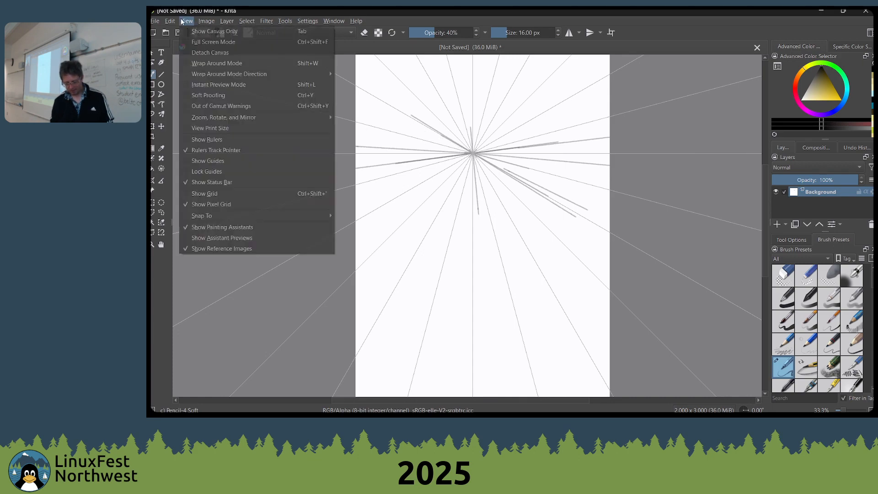
click(190, 227)
Try more snapped pencil lines through the hidden vanishing point, from the page's left edge, lower half and upper right
drag(356, 127, 414, 140)
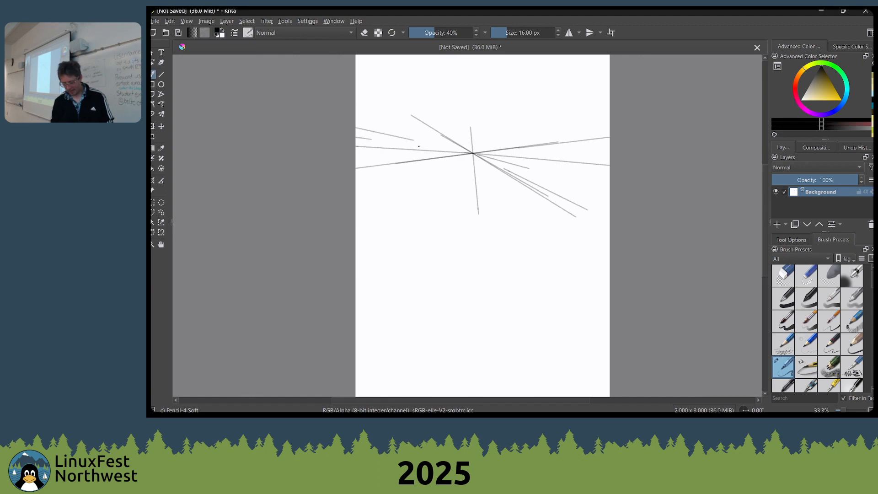
mouse_move(356, 146)
mouse_down()
mouse_move(537, 163)
mouse_move(549, 152)
mouse_up()
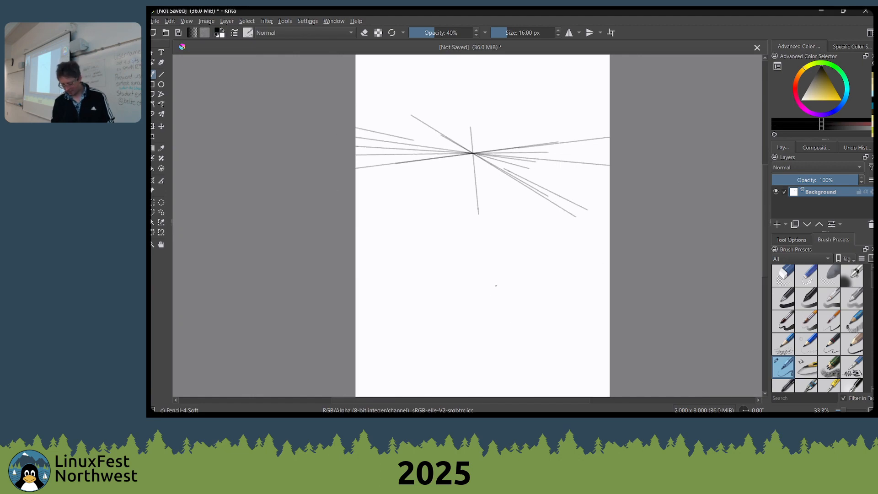
mouse_move(514, 324)
mouse_down()
mouse_move(463, 107)
mouse_move(477, 175)
mouse_up()
scroll(430, 194, down, 2)
scroll(437, 189, up, 1)
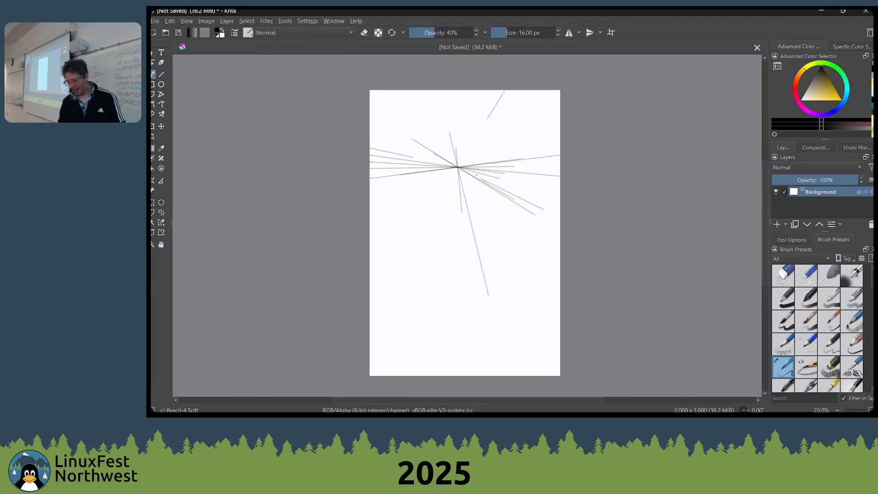
drag(510, 109, 413, 218)
drag(548, 90, 370, 243)
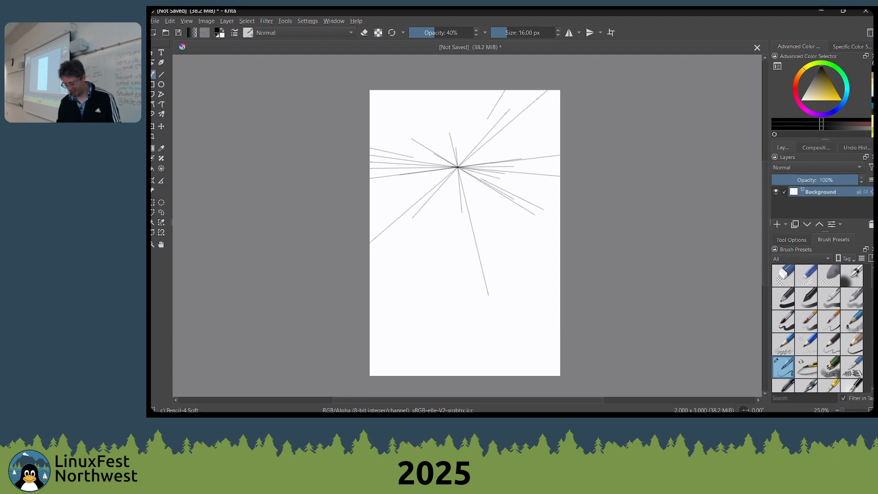
Undo all the pencil lines drawn on the Background layer
key(ctrl+z)
key(ctrl+z)
key(ctrl+z)
key(ctrl+z)
key(ctrl+z)
key(ctrl+z)
key(ctrl+z)
key(ctrl+z)
key(ctrl+z)
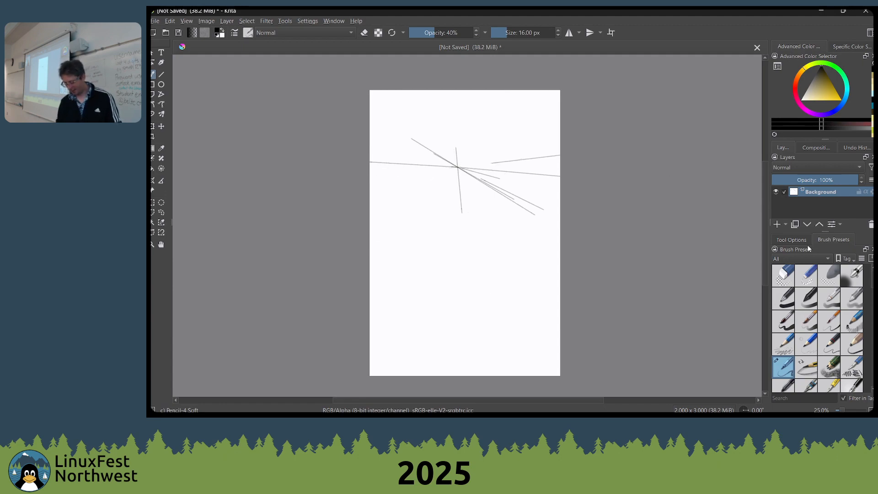
key(ctrl+z)
key(ctrl+z)
key(ctrl+z)
key(ctrl+z)
key(ctrl+z)
key(ctrl+z)
key(ctrl+z)
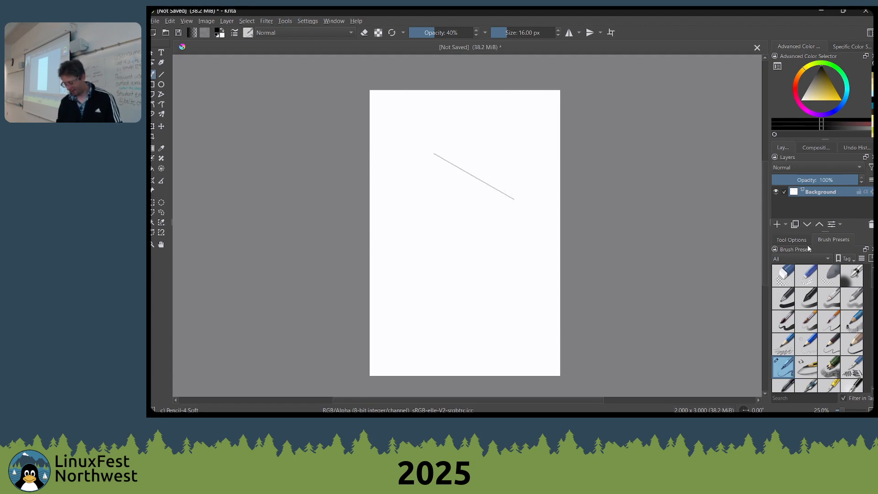
key(ctrl+z)
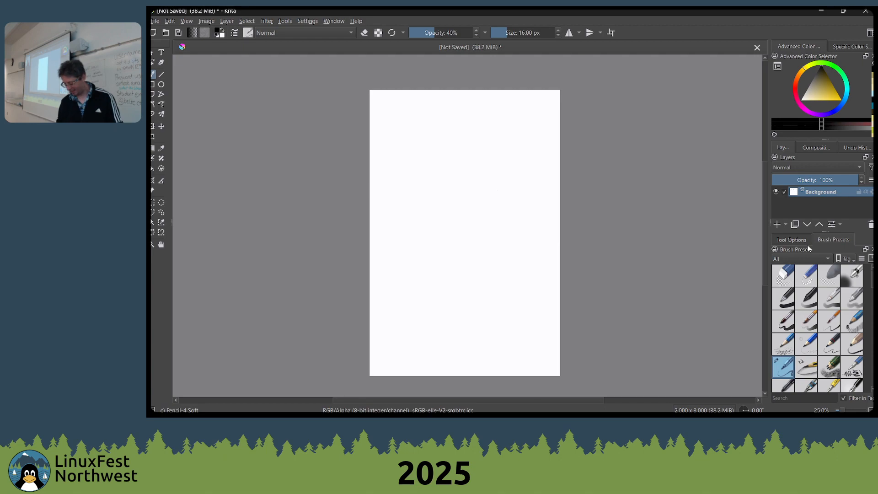
Add a paint layer above the background and draw snapped pencil lines radiating from the vanishing point across the whole page
click(777, 224)
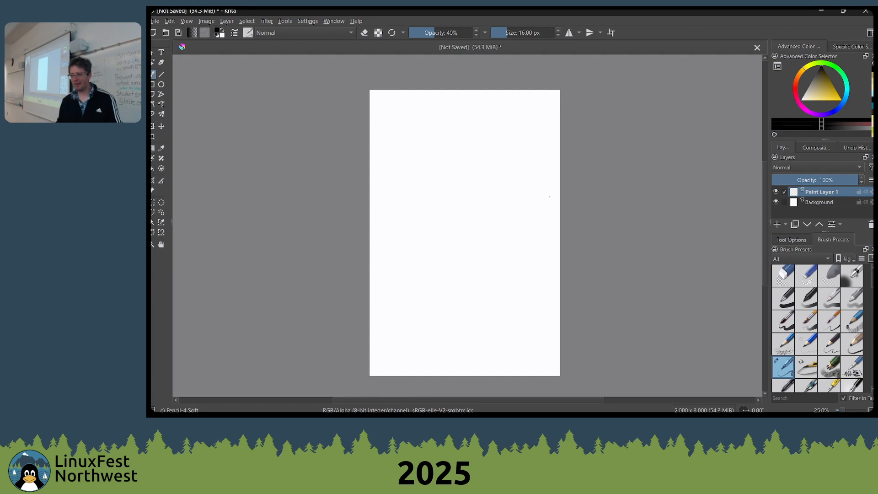
drag(459, 202, 462, 243)
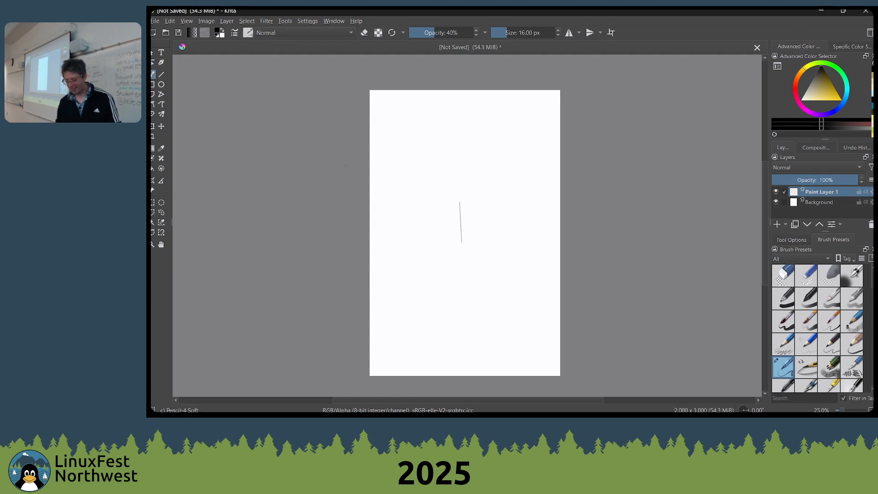
drag(369, 165, 560, 169)
drag(479, 158, 559, 128)
mouse_move(504, 160)
mouse_down()
mouse_move(369, 180)
mouse_move(559, 172)
mouse_up()
drag(560, 316, 405, 91)
drag(369, 159, 496, 169)
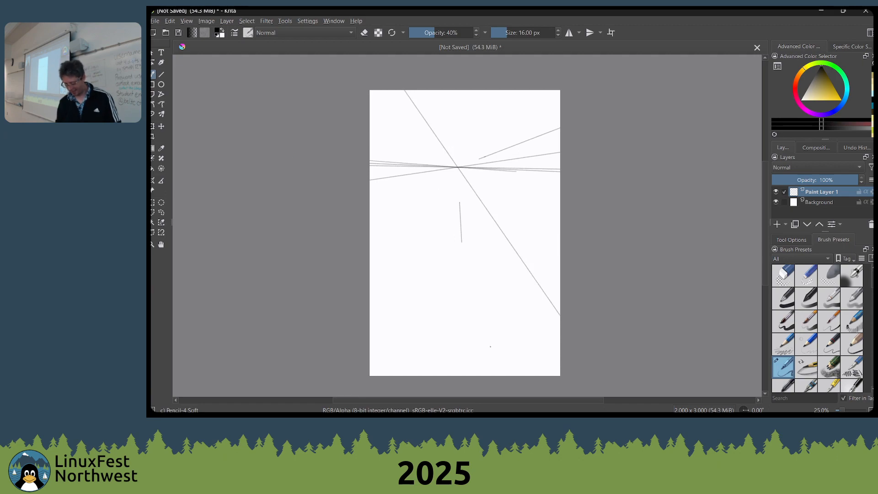
drag(461, 223, 470, 361)
drag(452, 176, 380, 297)
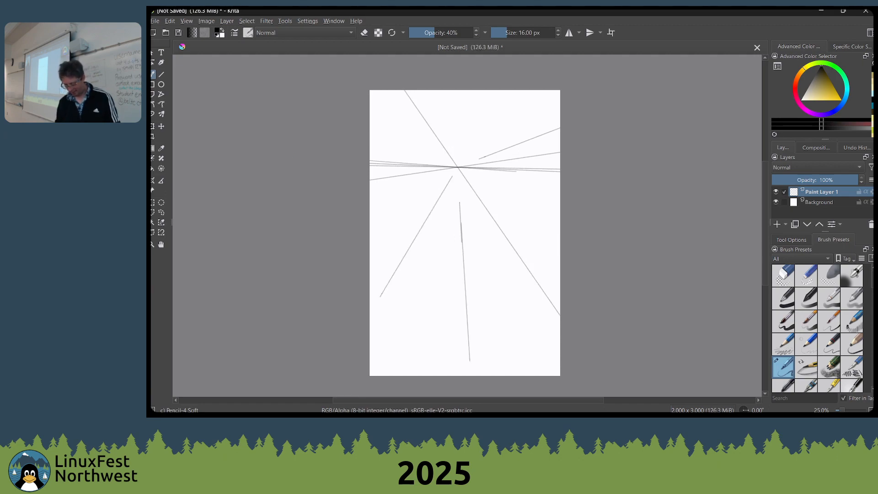
key(Caps_Lock)
drag(472, 129, 446, 197)
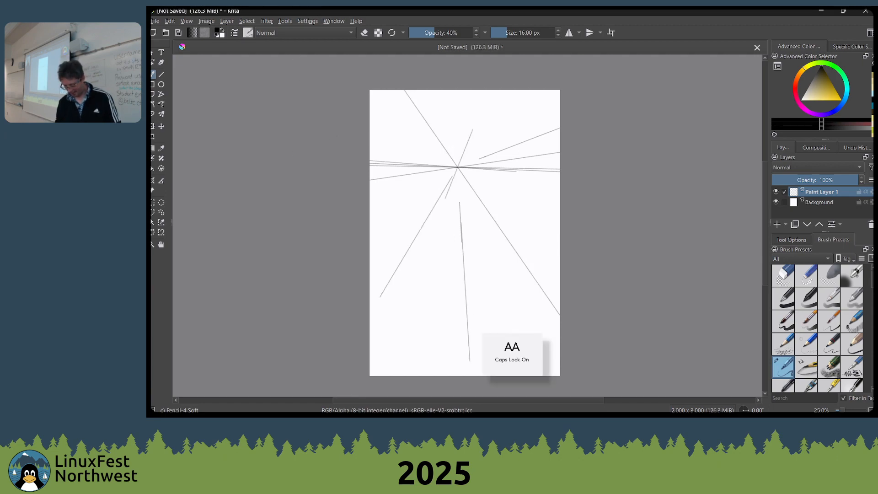
key(Caps_Lock)
mouse_move(489, 108)
mouse_down()
mouse_move(495, 95)
mouse_move(417, 247)
mouse_up()
key(super)
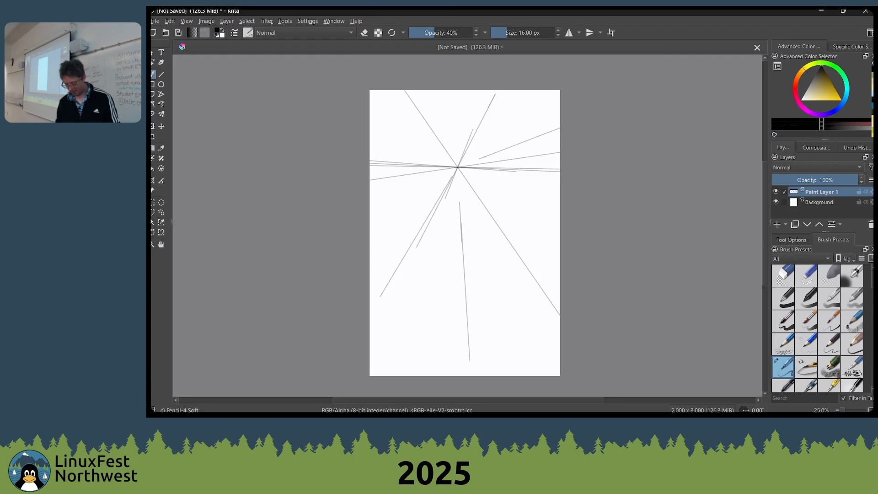
drag(370, 127, 558, 213)
drag(539, 91, 370, 249)
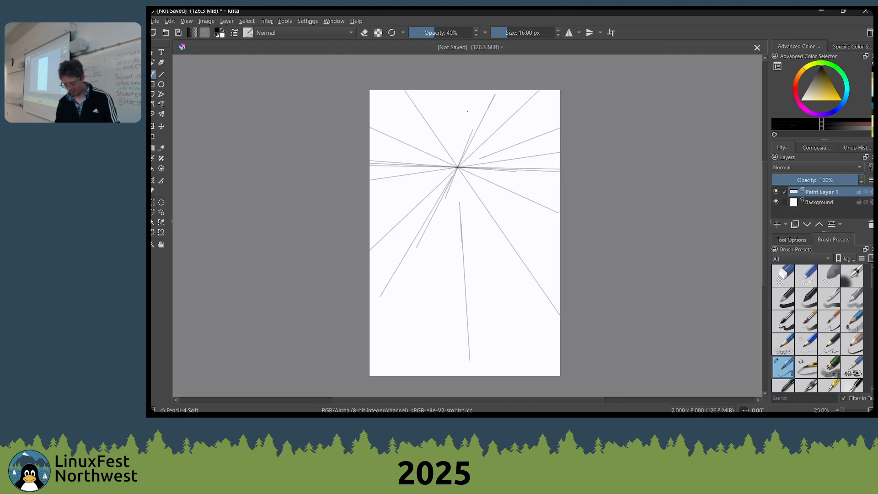
drag(467, 111, 462, 254)
drag(424, 367, 471, 94)
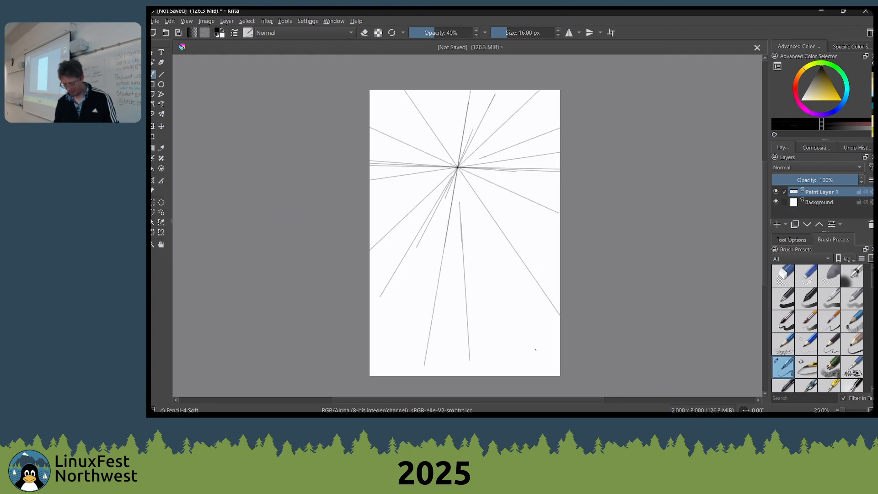
drag(536, 350, 425, 91)
drag(369, 102, 552, 237)
drag(550, 176, 370, 160)
drag(370, 207, 559, 114)
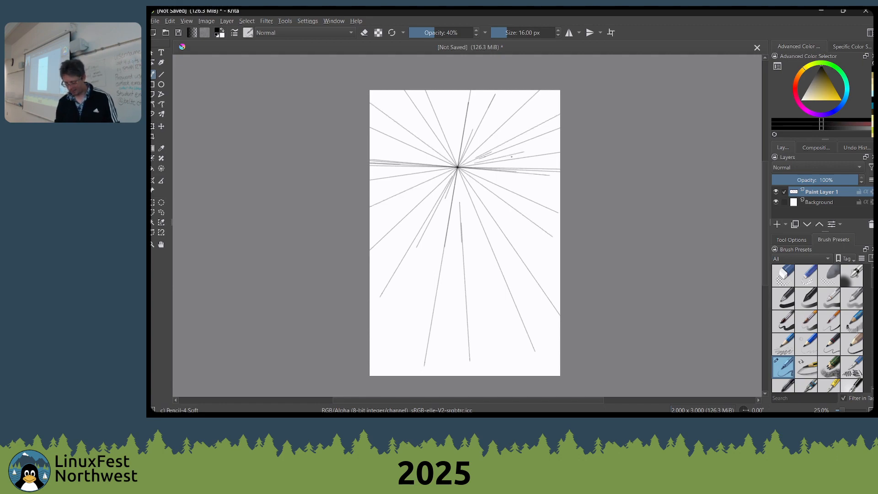
Inspect the converging pencil lines up close and lower the opacity of Paint Layer 1 to 37%
scroll(436, 182, up, 2)
scroll(483, 185, up, 1)
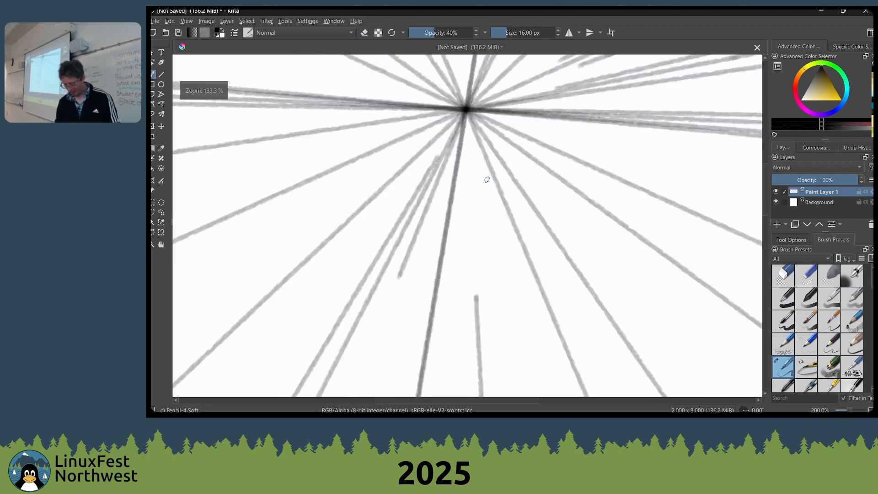
scroll(510, 140, down, 5)
scroll(459, 190, down, 1)
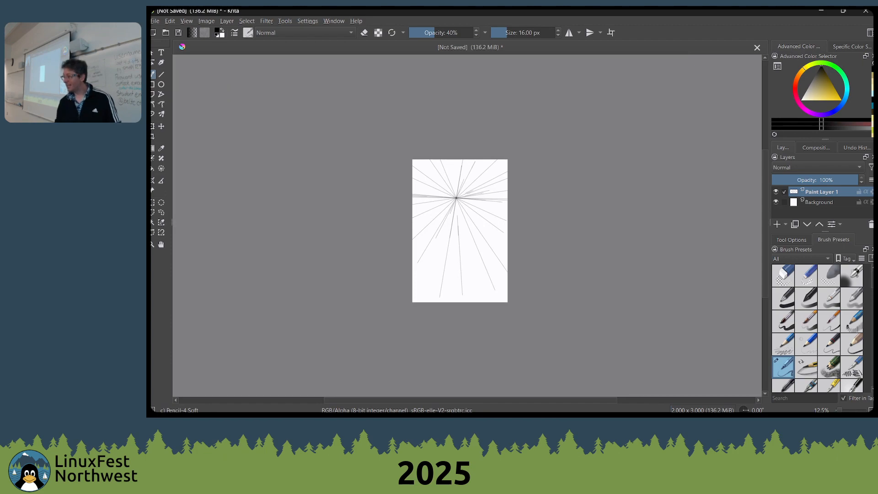
drag(819, 176, 807, 178)
scroll(458, 241, up, 2)
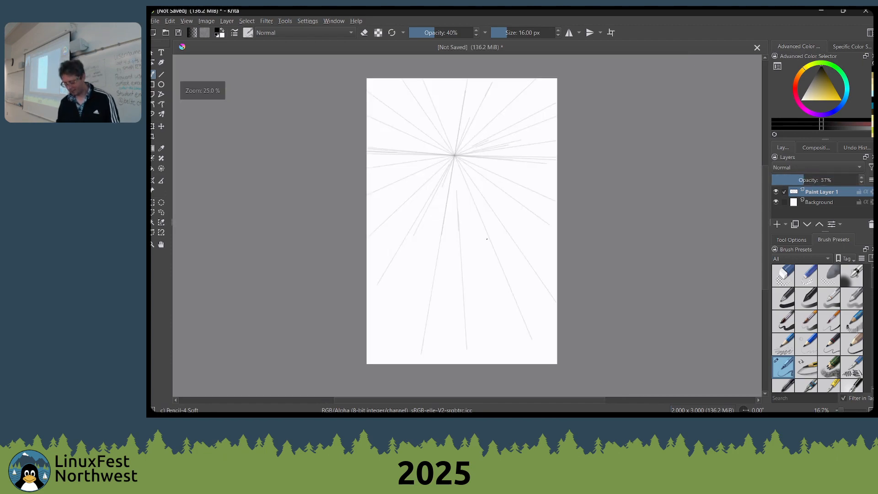
scroll(428, 207, down, 1)
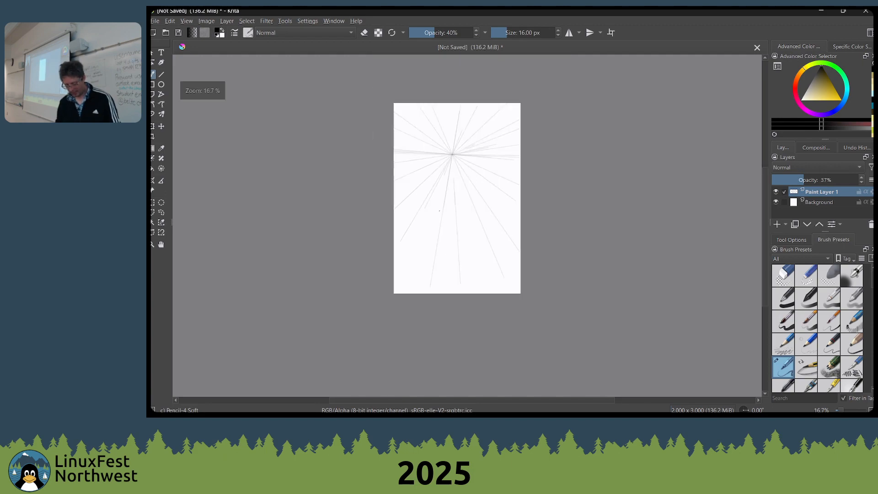
Clear the radiating pencil lines from Paint Layer 1 and turn on the display of painting assistants and assistant previews
key(Delete)
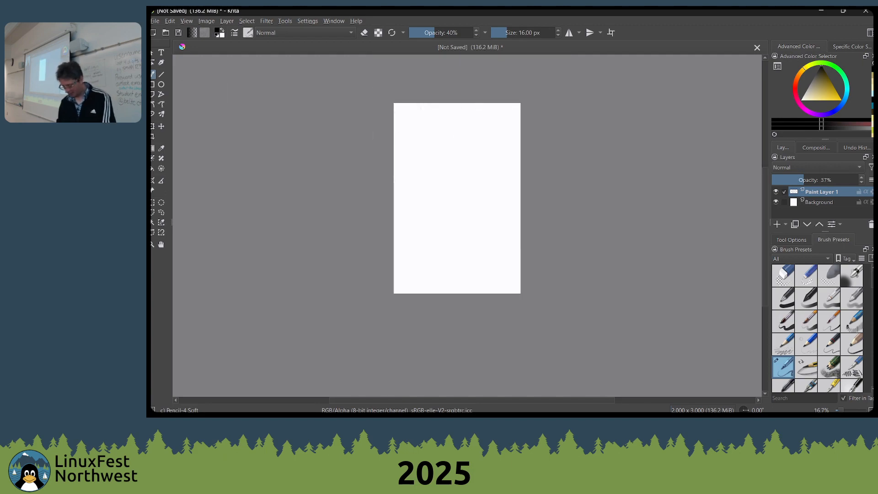
click(153, 180)
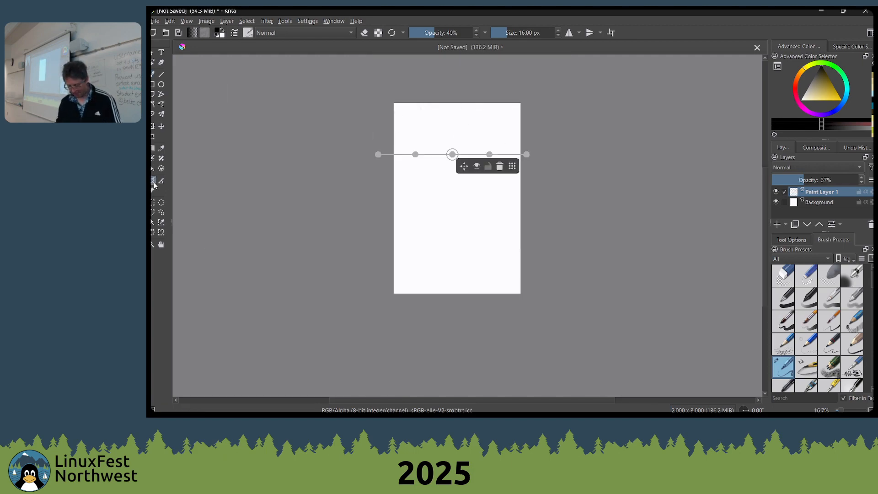
click(171, 21)
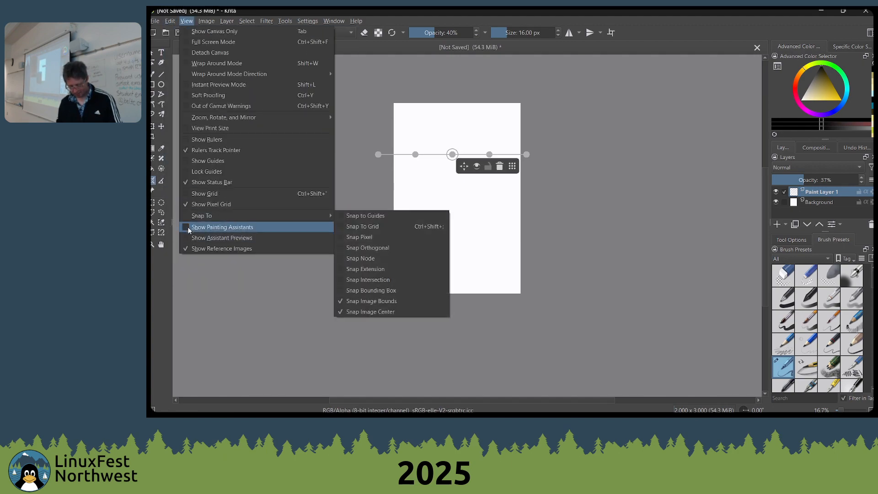
click(215, 227)
click(187, 21)
mouse_move(196, 238)
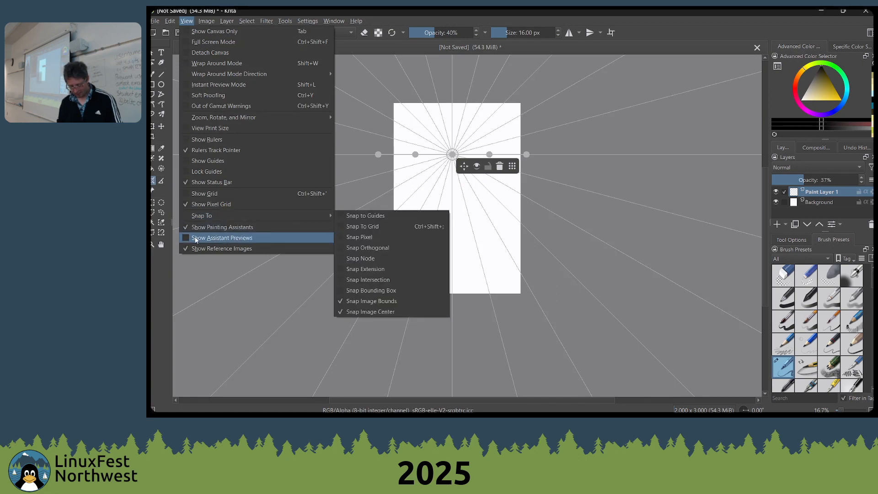
click(378, 223)
Delete the vanishing-point assistant on the page and the stray one placed beside the page's right edge
click(500, 166)
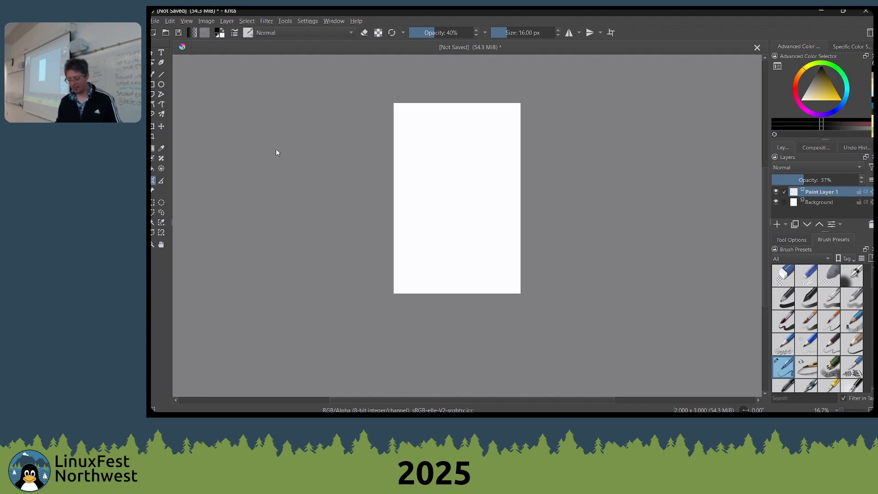
click(555, 203)
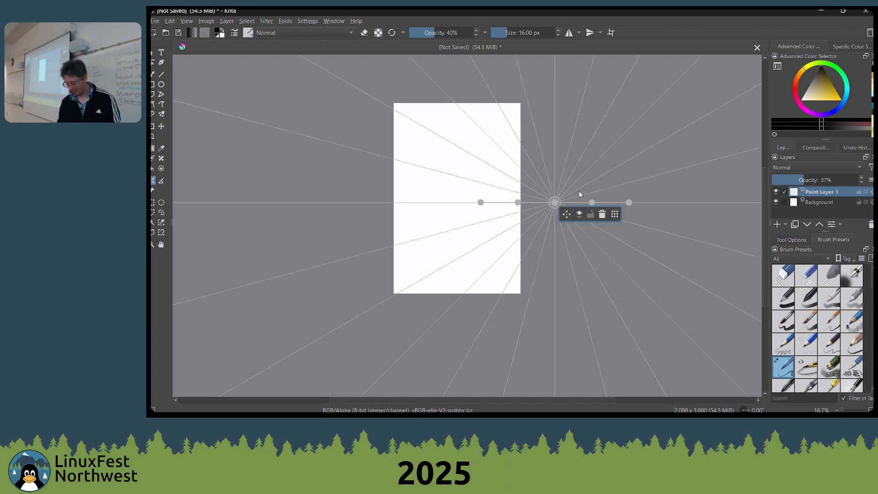
click(602, 214)
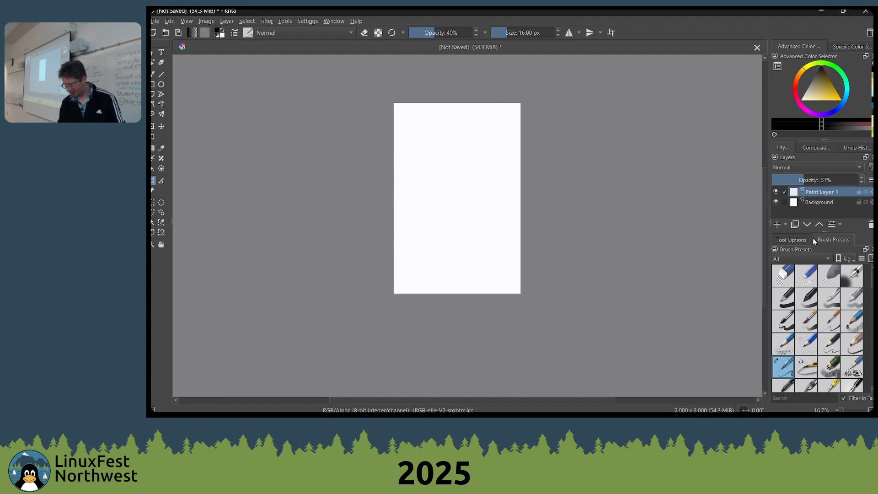
Add a 2 Point Perspective assistant with a level horizon and one vanishing point on each side of the page
click(790, 239)
click(824, 266)
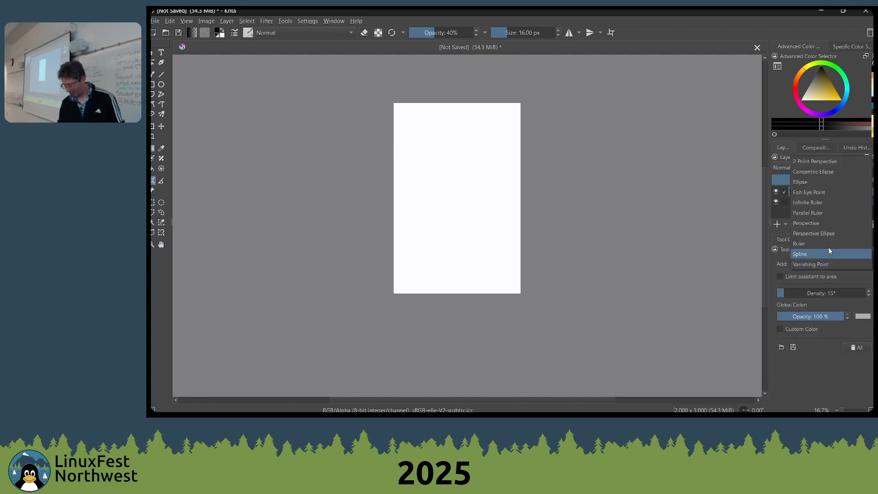
click(813, 161)
click(624, 188)
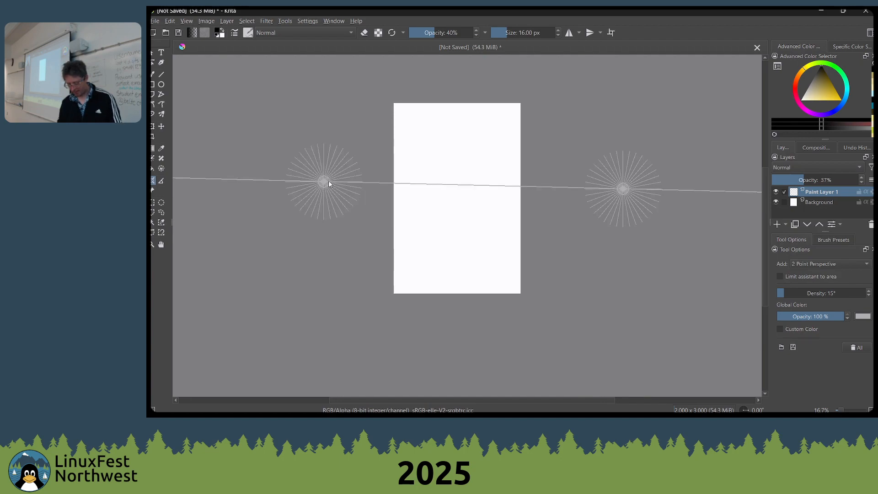
key(Caps_Lock)
key(Caps_Lock)
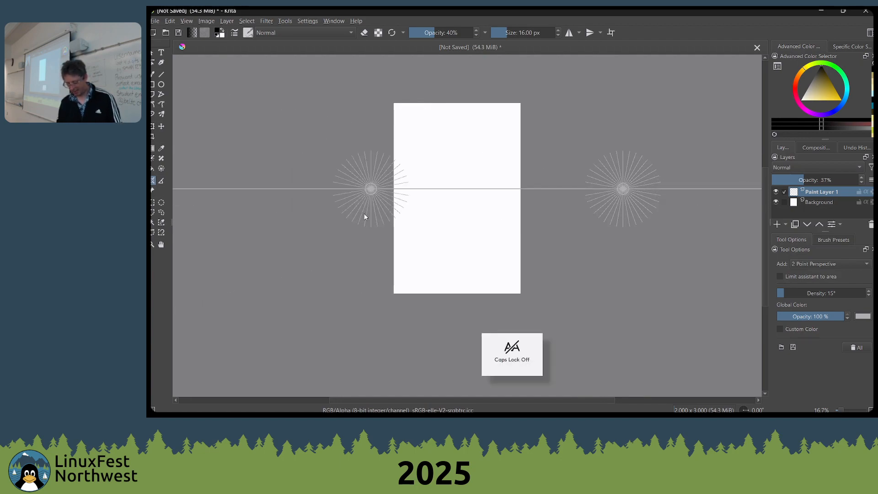
click(291, 188)
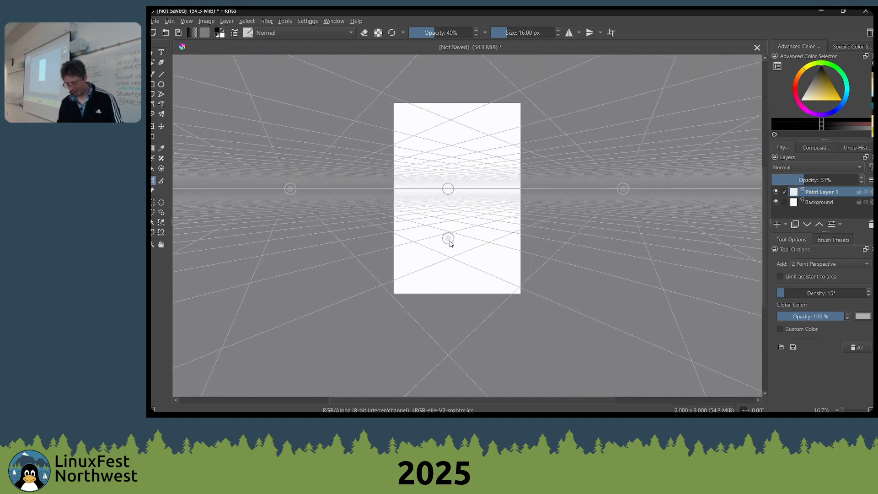
Draw snapped pencil lines receding below the horizon, plus two vertical ones, using the two-point perspective grid
scroll(452, 259, up, 2)
key(b)
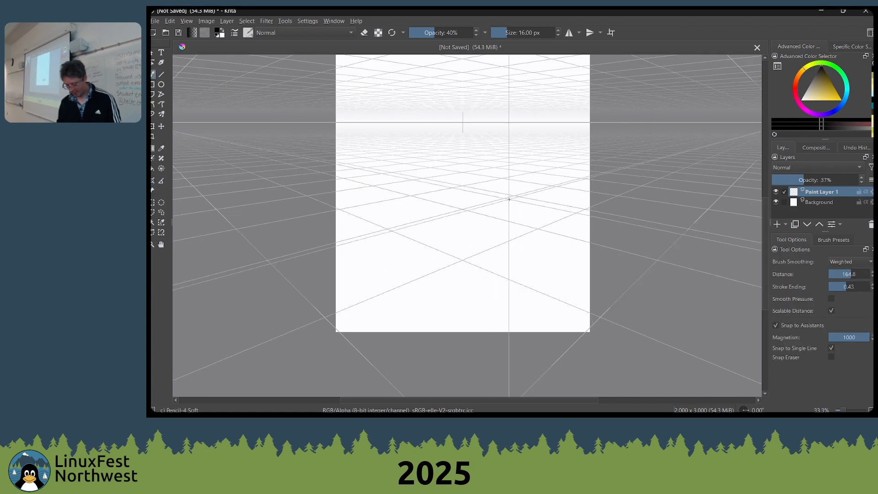
drag(508, 171, 508, 220)
drag(338, 167, 518, 206)
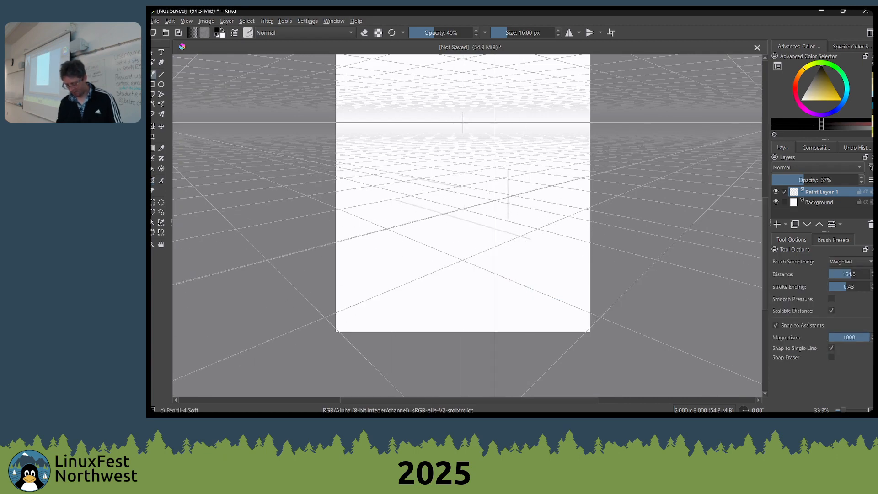
drag(399, 175, 462, 186)
drag(337, 188, 461, 227)
drag(364, 199, 549, 260)
drag(338, 189, 484, 237)
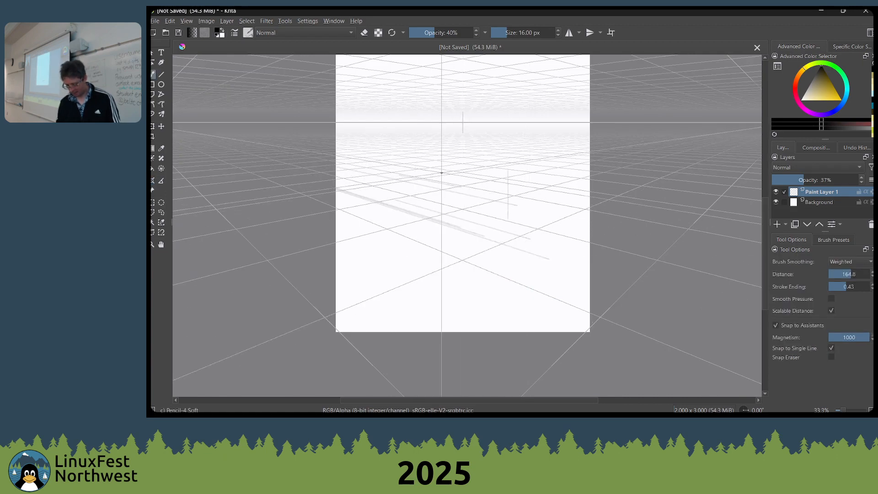
drag(337, 149, 506, 174)
drag(388, 126, 389, 234)
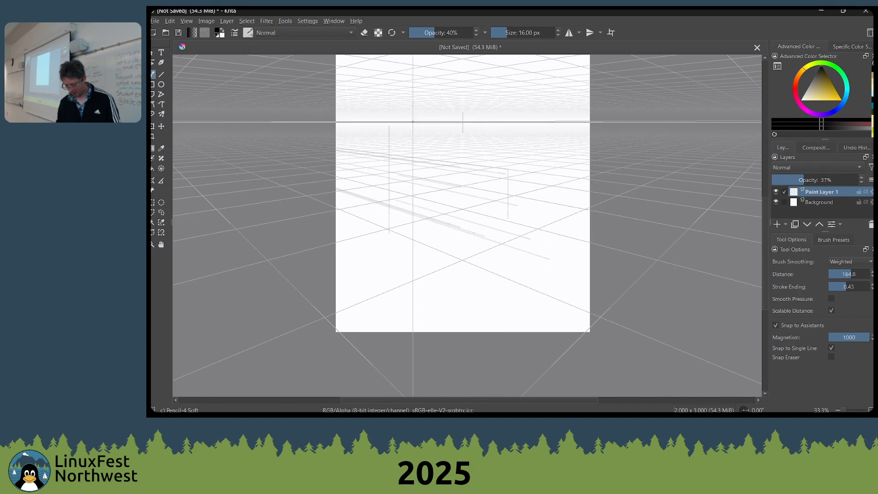
Raise the brush opacity to 100%, hide the assistants and their previews, and draw a snapped line to the page's right edge
drag(461, 32, 504, 36)
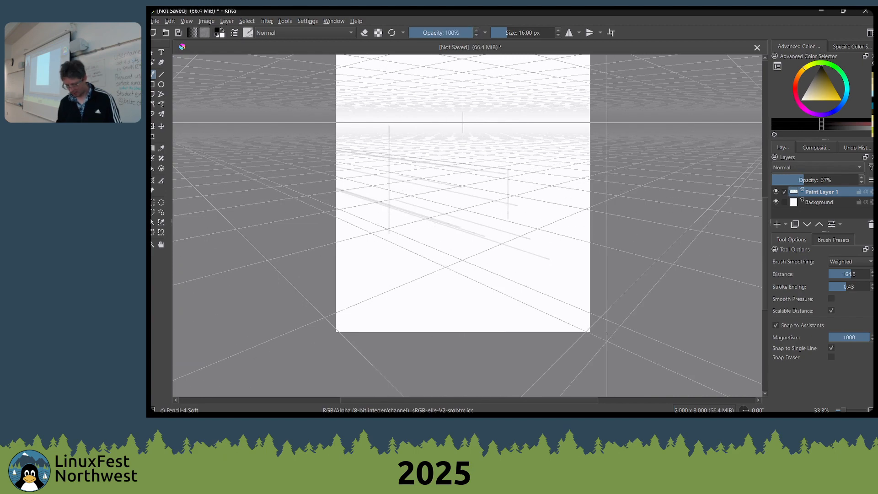
click(187, 21)
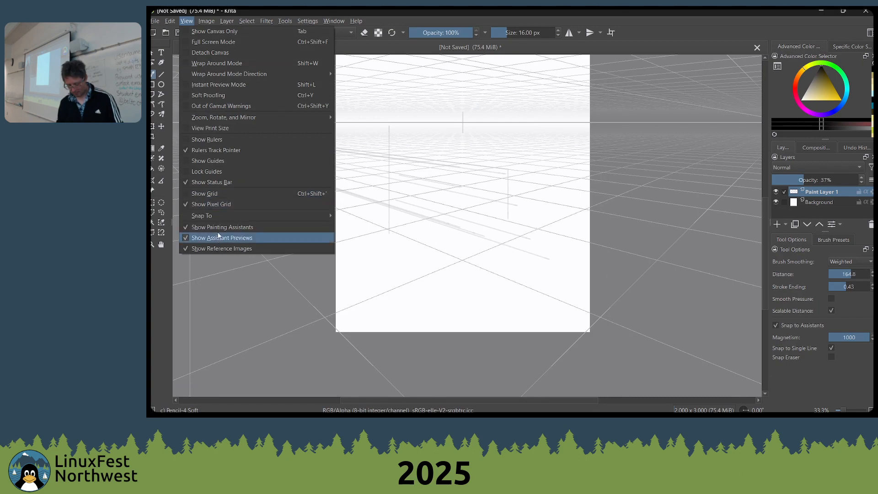
click(222, 238)
click(186, 20)
click(221, 227)
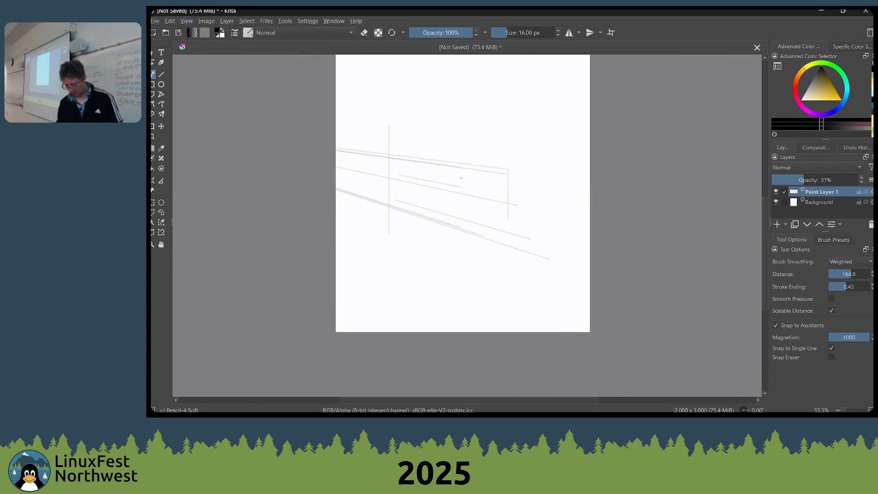
drag(427, 176, 590, 204)
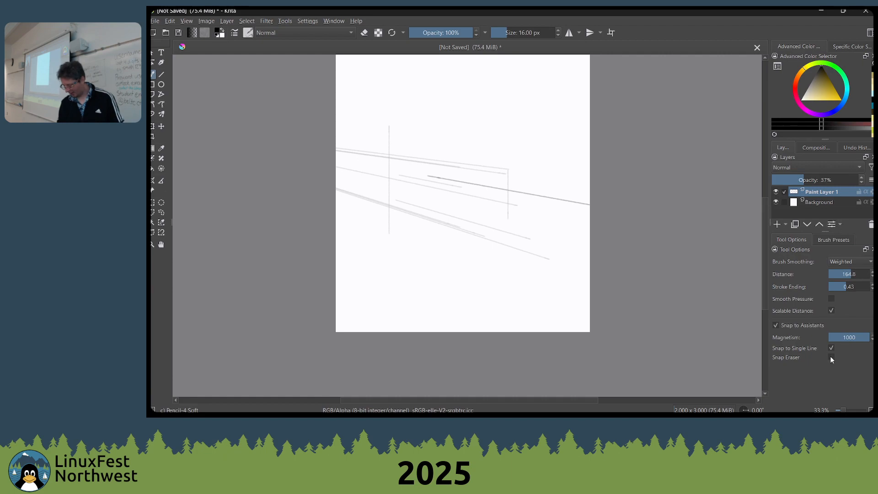
Set Magnetism to 519, turn off Snap to Single Line, and draw loosely snapped strokes across the middle of the page
click(843, 338)
click(849, 340)
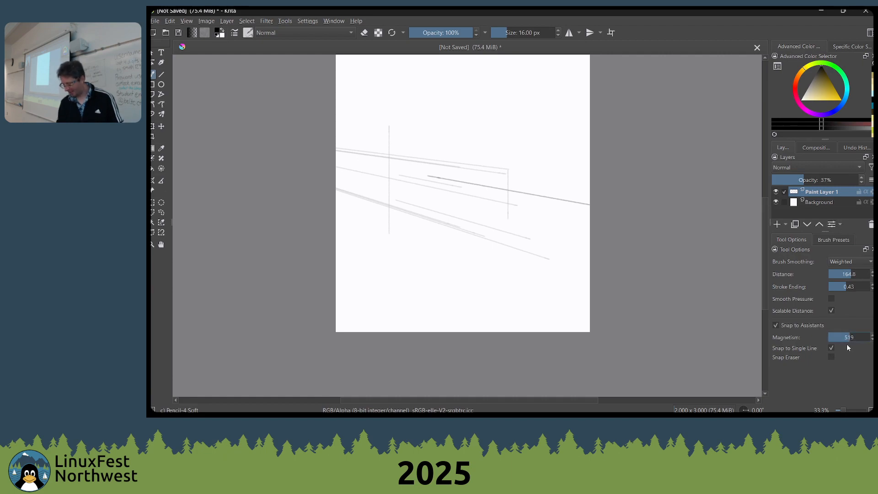
click(832, 348)
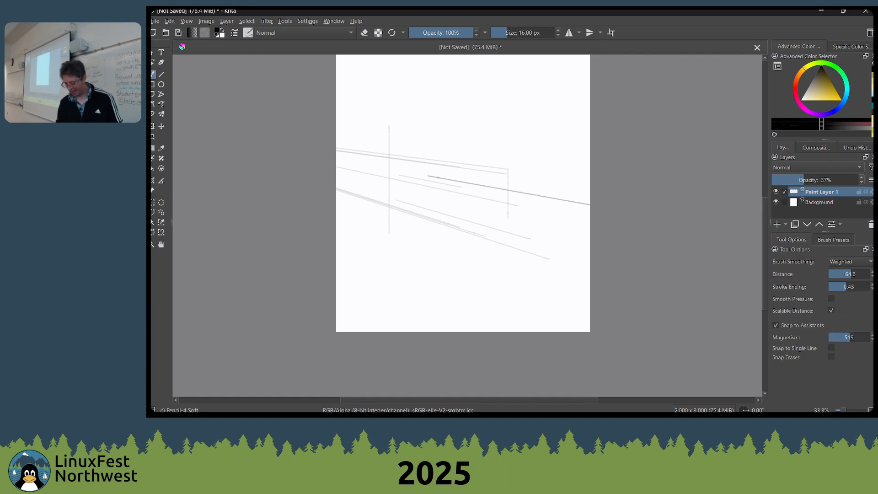
mouse_move(516, 225)
mouse_down()
mouse_move(359, 194)
mouse_move(538, 214)
mouse_move(587, 194)
mouse_move(456, 164)
mouse_move(529, 172)
mouse_move(378, 166)
mouse_up()
drag(536, 156, 420, 149)
drag(434, 155, 336, 148)
drag(336, 147, 458, 160)
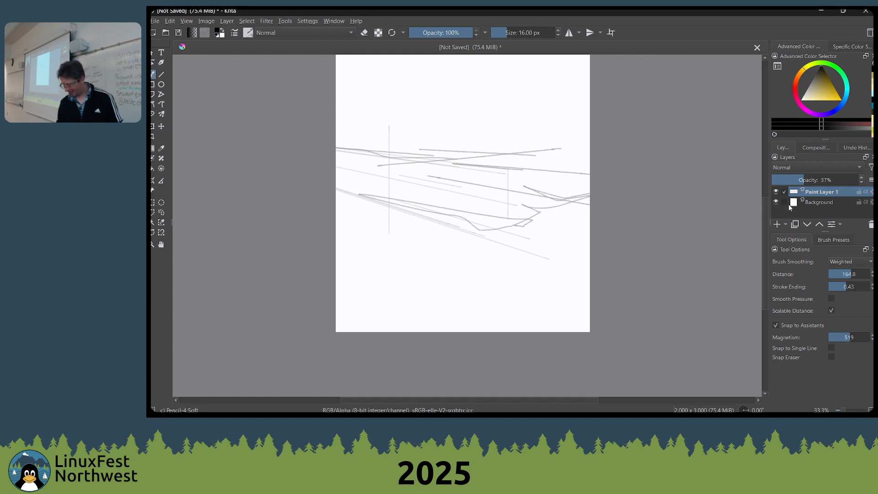
Set Magnetism to 796 and draw more loosely snapped strokes across the band of perspective lines
click(862, 337)
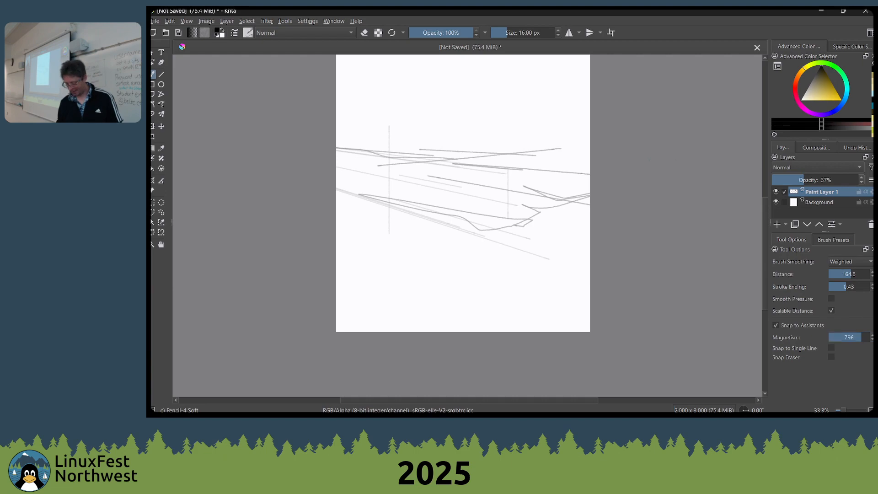
drag(535, 148, 420, 140)
mouse_move(336, 134)
mouse_down()
mouse_move(589, 151)
mouse_move(504, 160)
mouse_up()
mouse_move(560, 165)
mouse_down()
mouse_move(395, 190)
mouse_move(590, 158)
mouse_up()
drag(590, 185, 337, 155)
drag(387, 141, 463, 139)
Sketch long horizon strokes across the page and block in vertical and receding edges below them
scroll(534, 140, down, 2)
scroll(533, 140, up, 1)
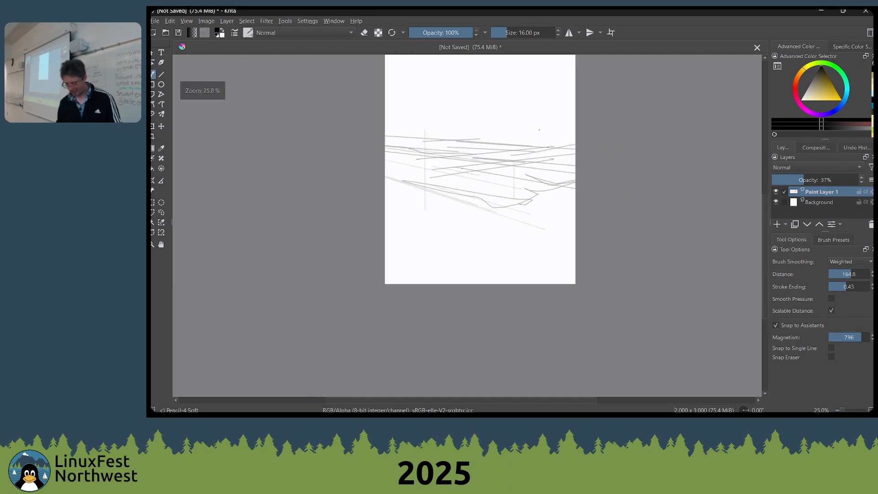
drag(538, 190, 543, 267)
drag(581, 207, 395, 202)
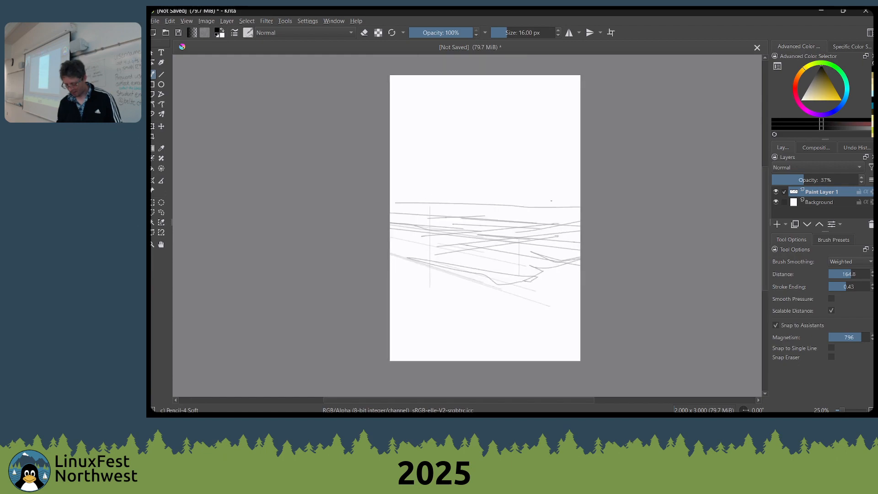
mouse_move(552, 200)
mouse_down()
mouse_move(390, 204)
mouse_move(567, 220)
mouse_move(389, 214)
mouse_up()
mouse_move(523, 262)
mouse_down()
mouse_move(521, 272)
mouse_move(399, 240)
mouse_up()
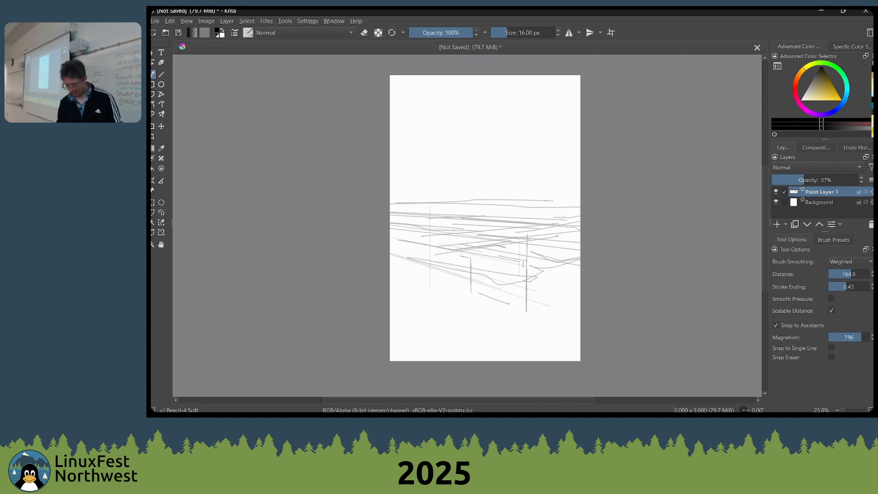
Sketch box edges in the page's lower right and a tall tower rising above the horizon near the right edge
mouse_move(475, 293)
mouse_down()
mouse_move(462, 288)
mouse_move(466, 258)
mouse_up()
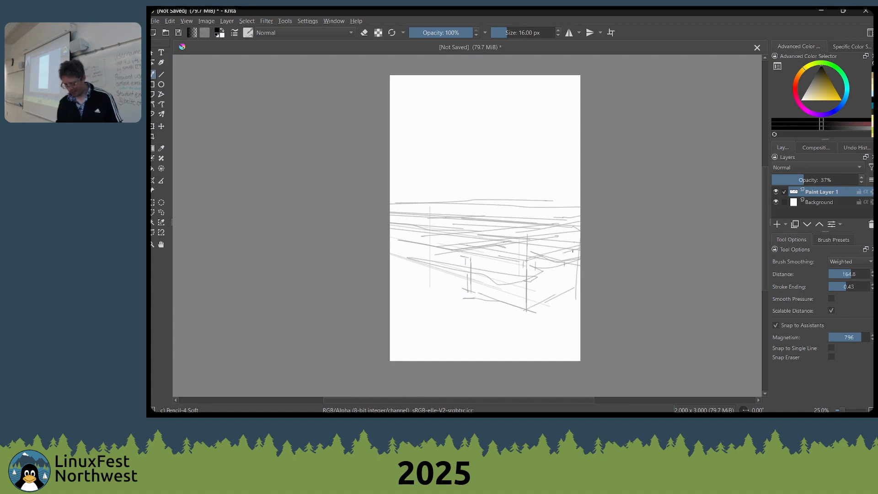
mouse_move(572, 241)
mouse_down()
mouse_move(572, 278)
mouse_move(564, 252)
mouse_up()
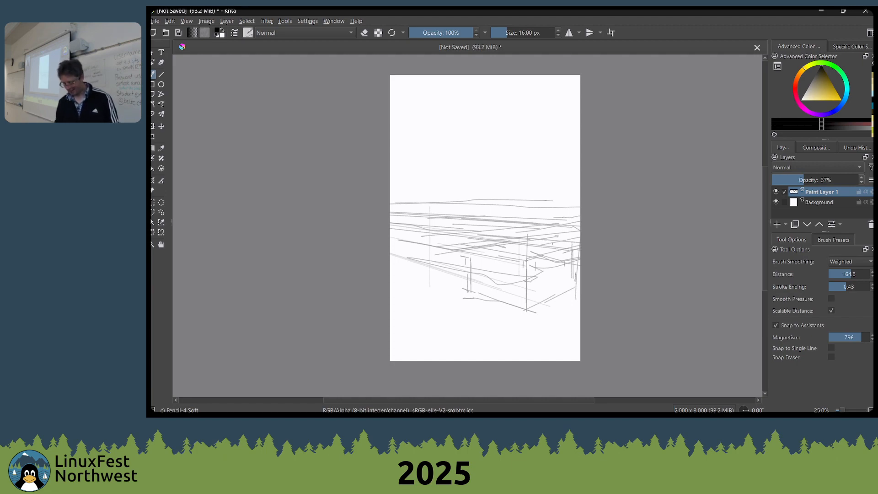
drag(553, 244, 553, 193)
drag(548, 223, 548, 192)
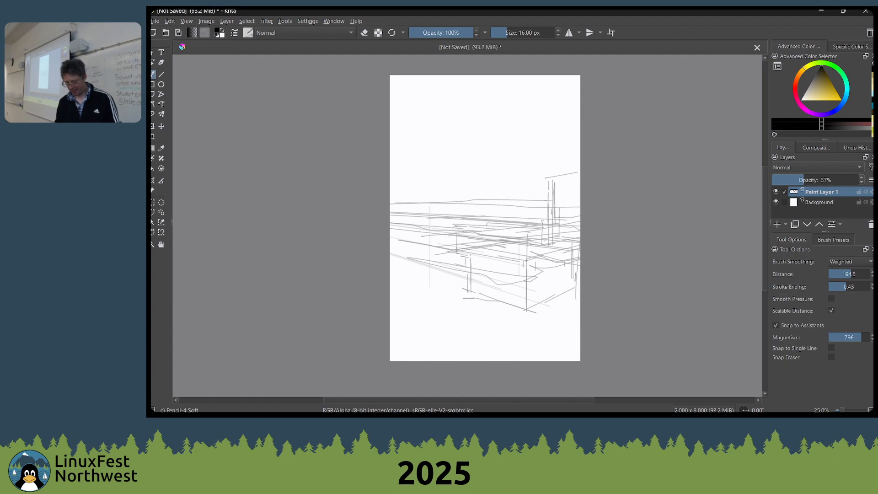
Switch to the web browser, search for "ramon miranda krita" in a new tab, and look through the results
key(alt+Tab)
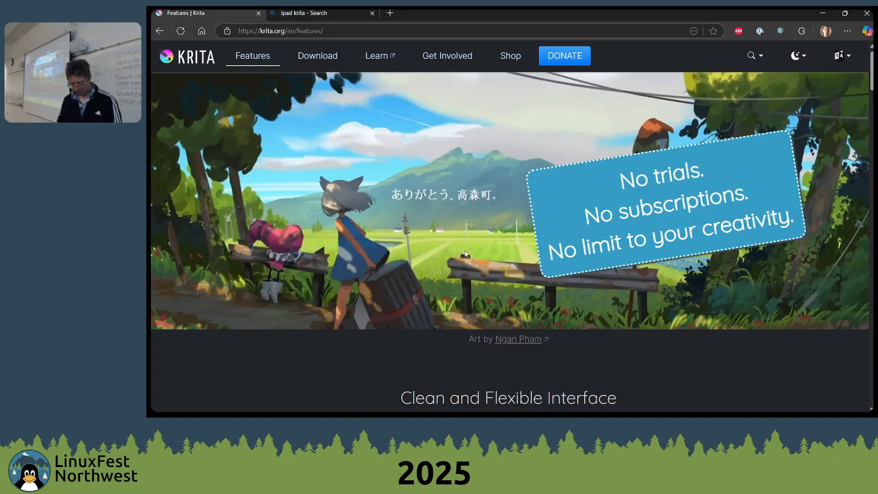
key(ctrl+t)
text(r)
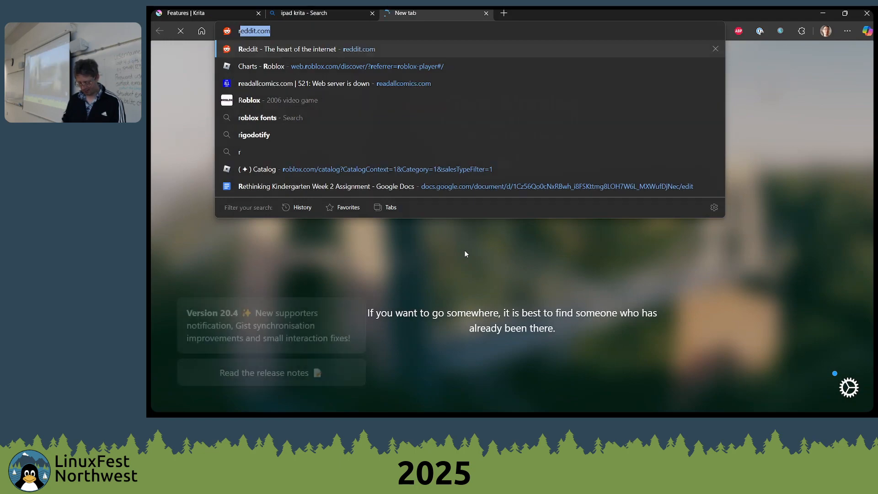
text(amon miranda )
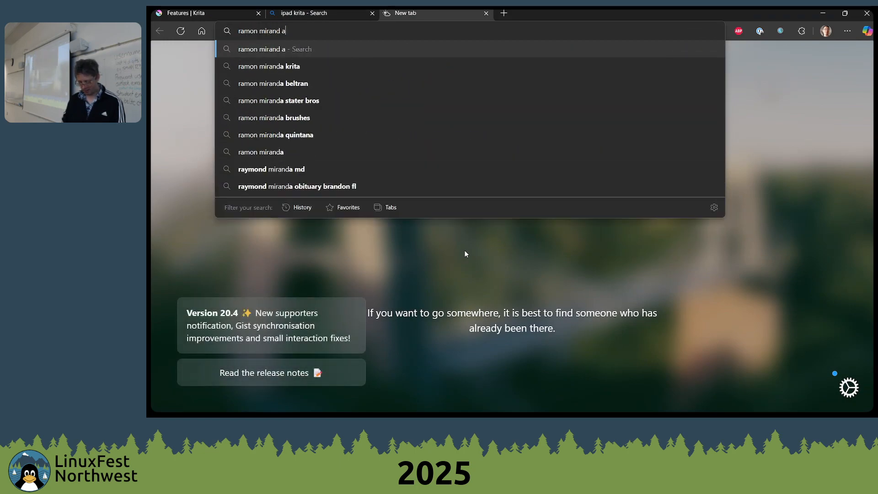
text(krita)
key(Return)
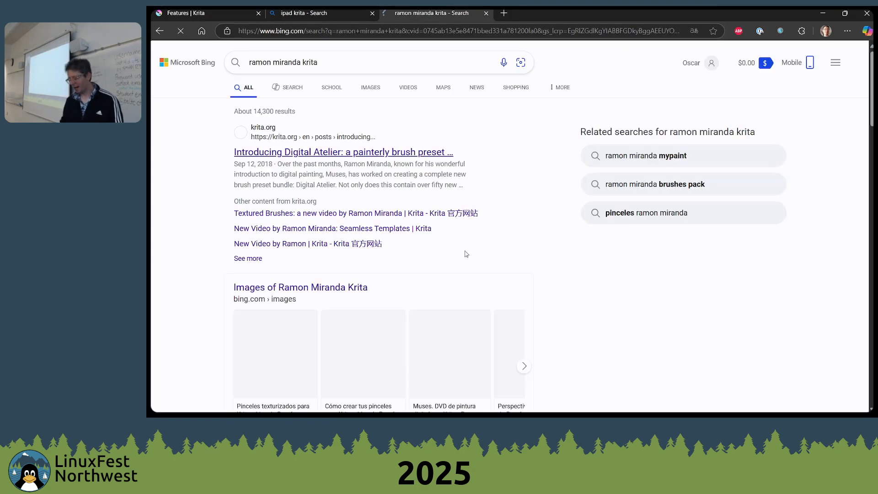
scroll(408, 227, down, 5)
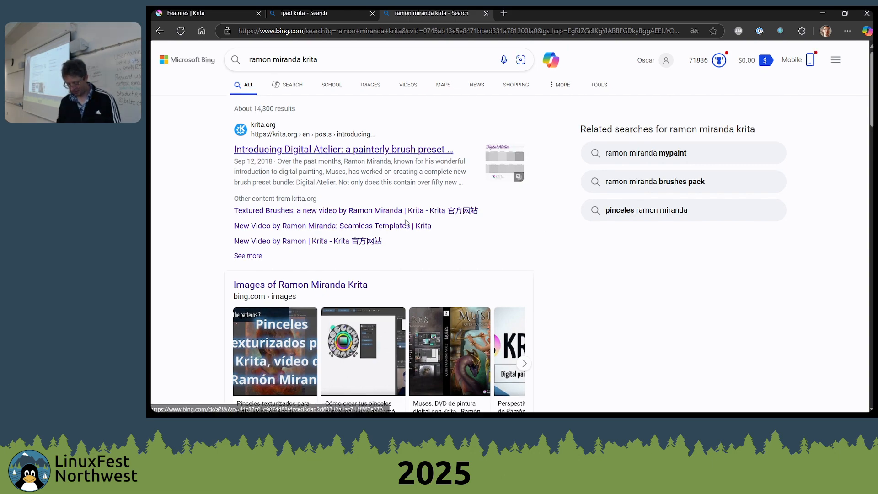
scroll(408, 226, down, 2)
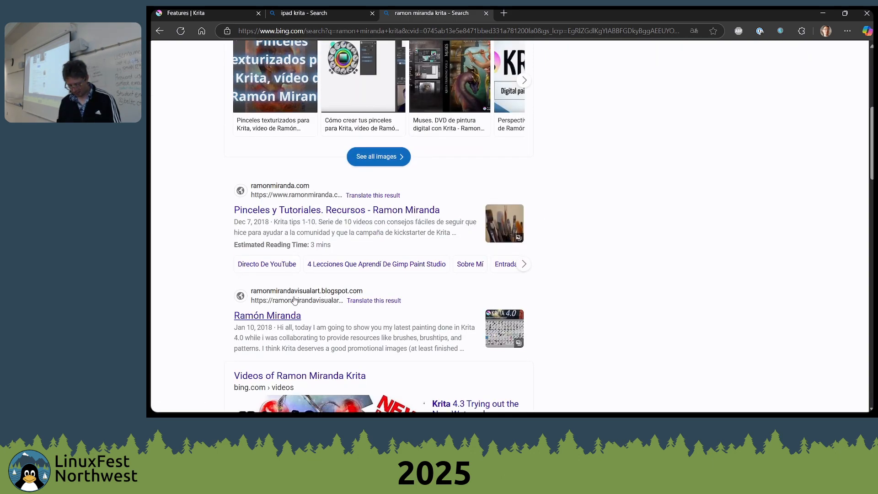
Open the Ramón Miranda blog result, and search YouTube for "ramon miranda krita" in a new tab
click(288, 321)
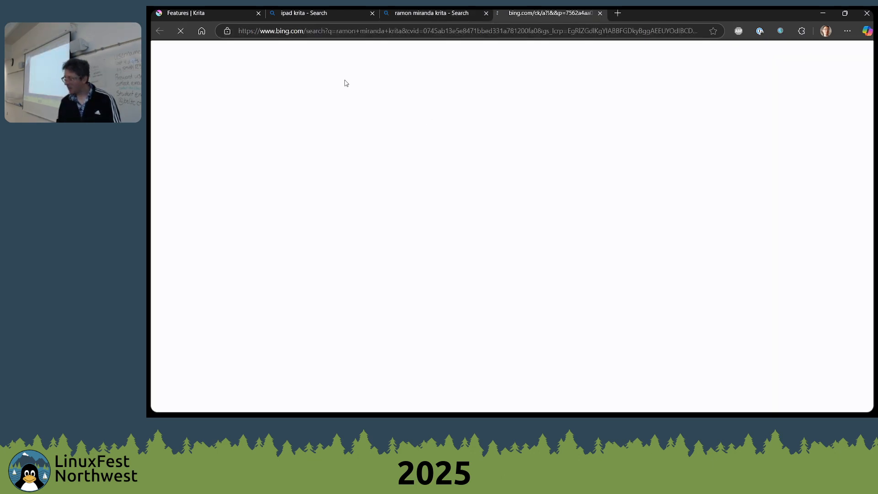
key(ctrl+t)
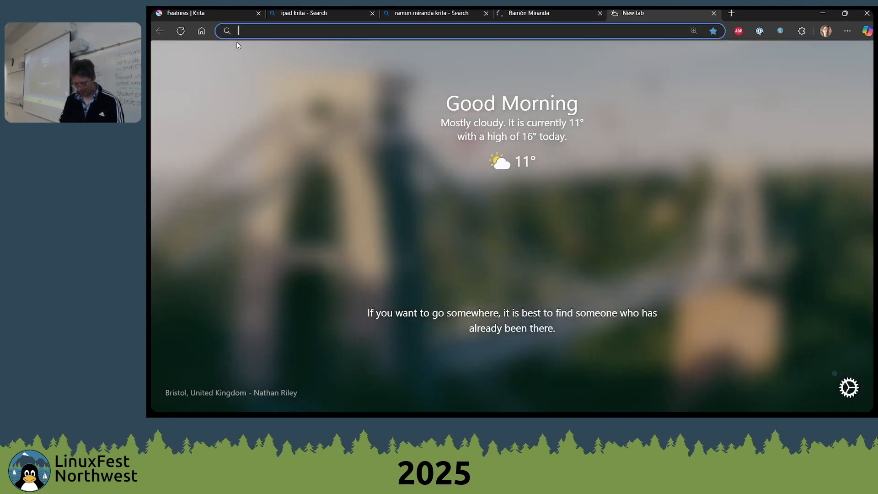
text(you)
key(Tab)
text(ramon miranda)
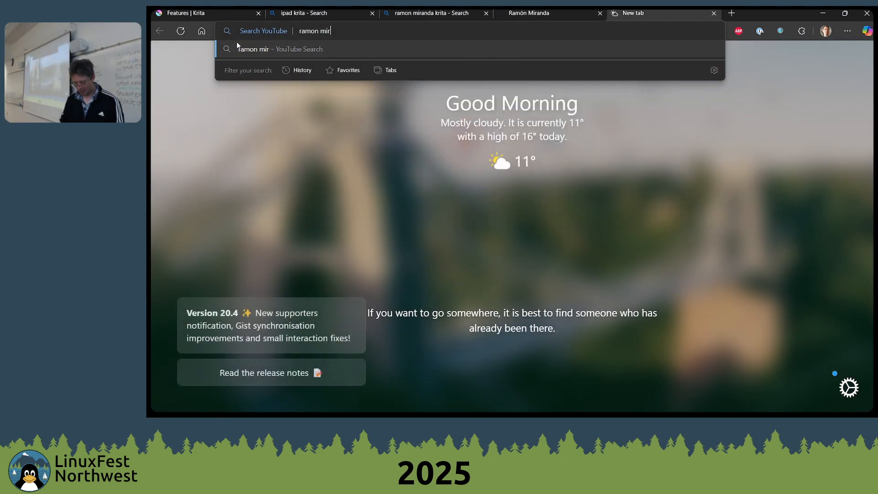
text( krita)
key(Return)
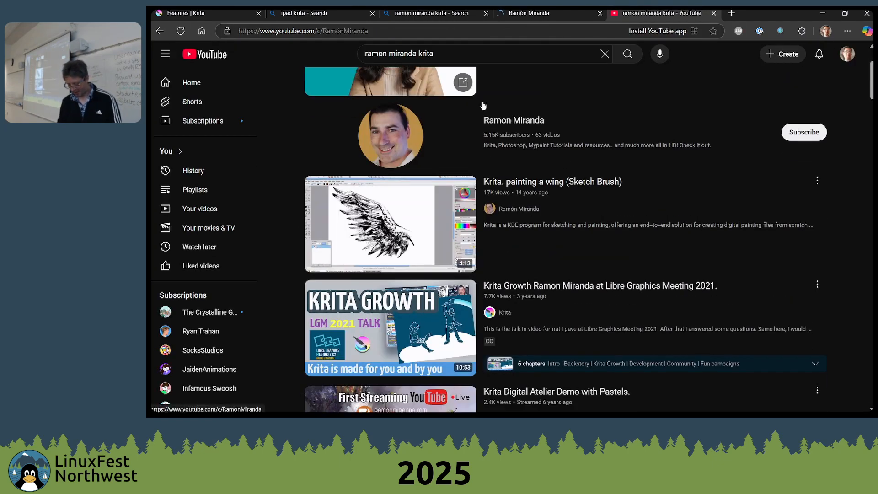
Open the Ramon Miranda channel's videos and start "Brush Texture Docker proposal for the Krita team"
click(485, 110)
click(357, 260)
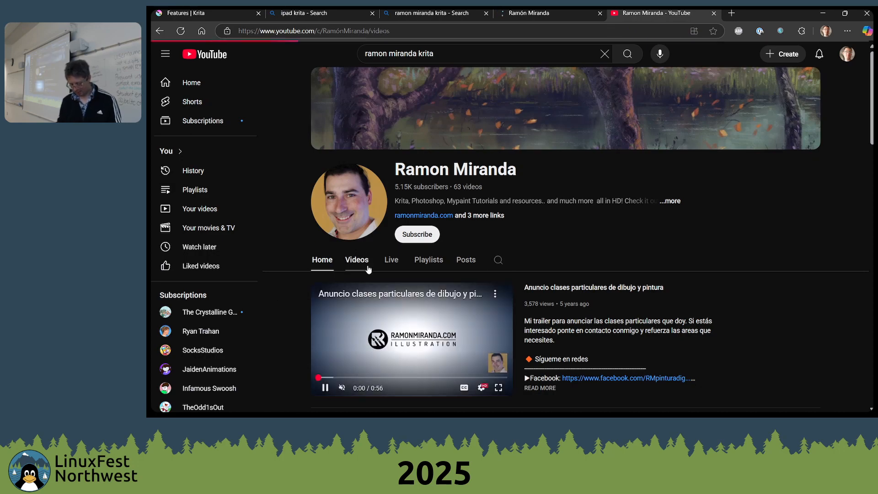
scroll(490, 251, down, 1)
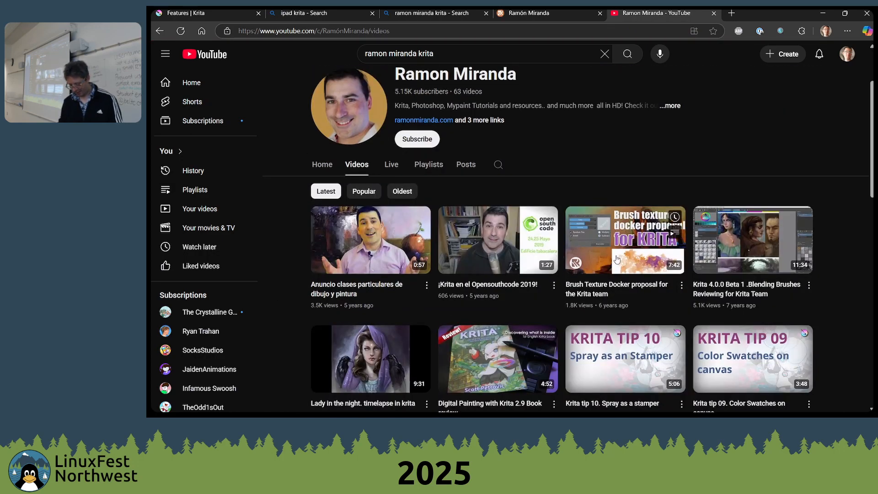
click(615, 287)
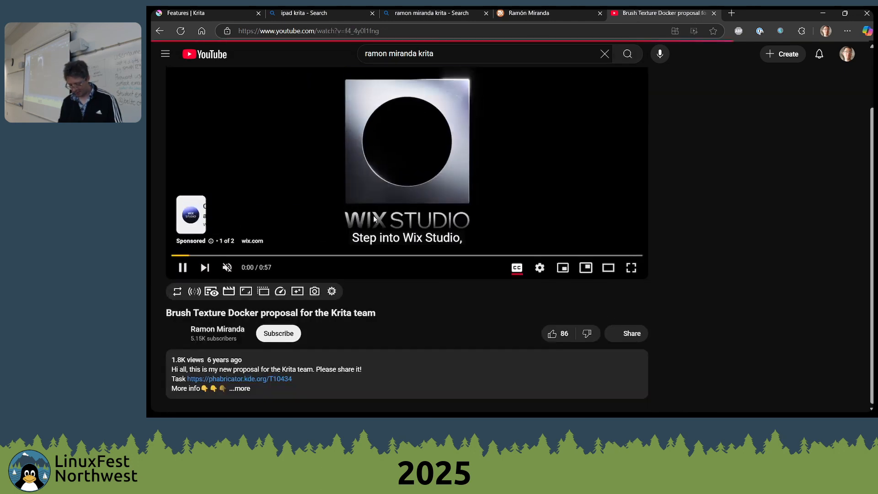
Expand the video's description and open its Dropbox link to the available brush
scroll(228, 364, down, 1)
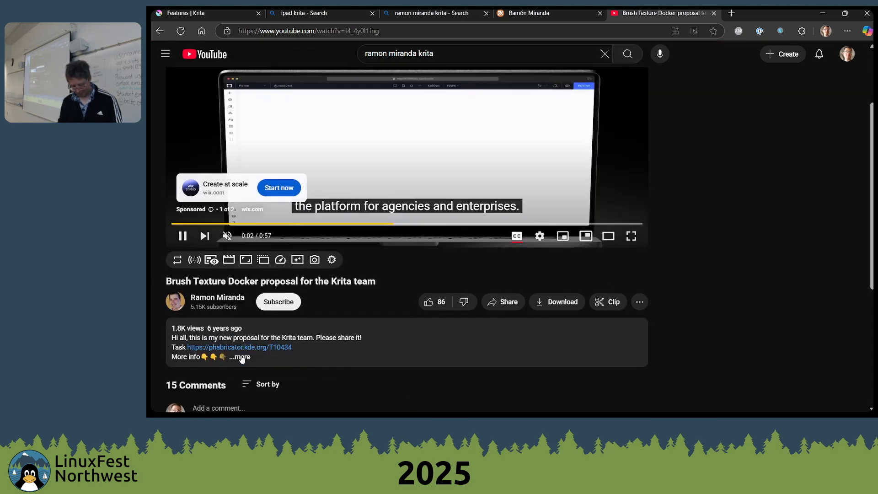
click(242, 357)
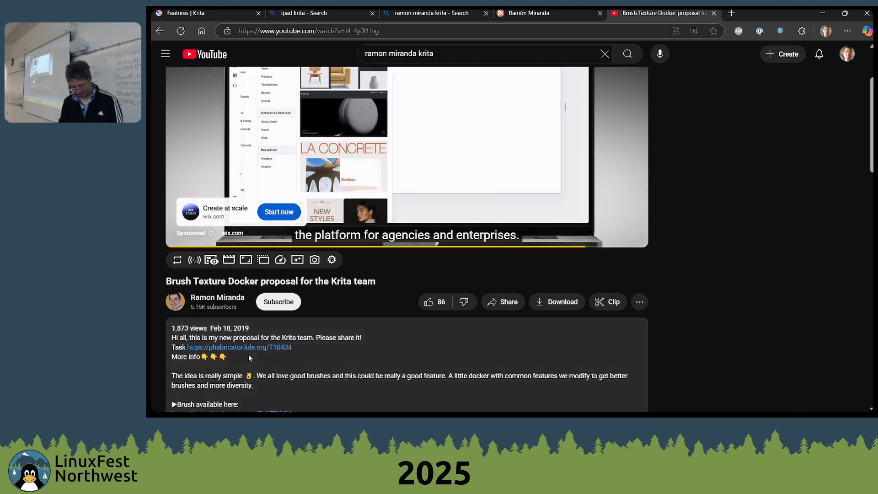
scroll(252, 355, down, 2)
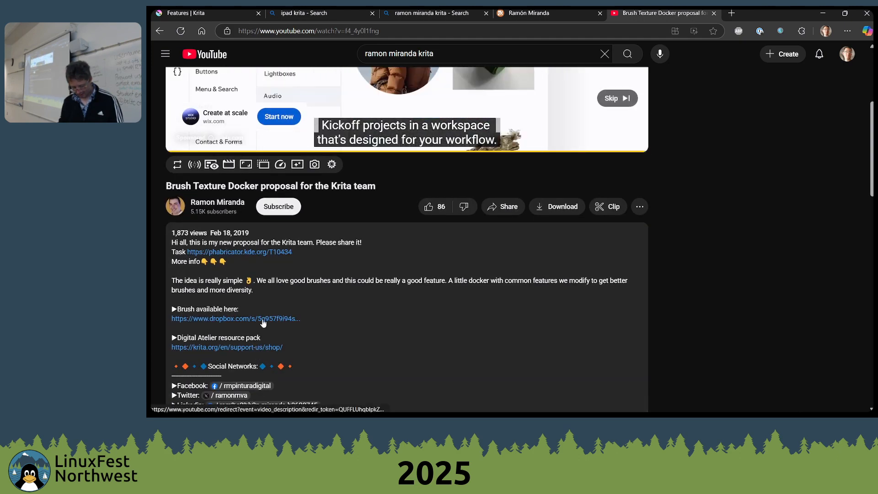
click(292, 319)
Skip ahead through the video to about 7:02, examining the brush texture demonstration
scroll(293, 311, up, 4)
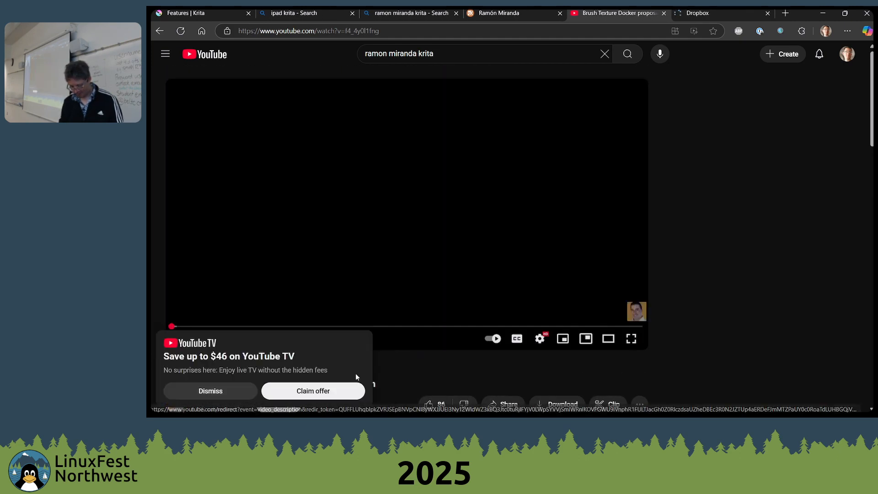
click(306, 326)
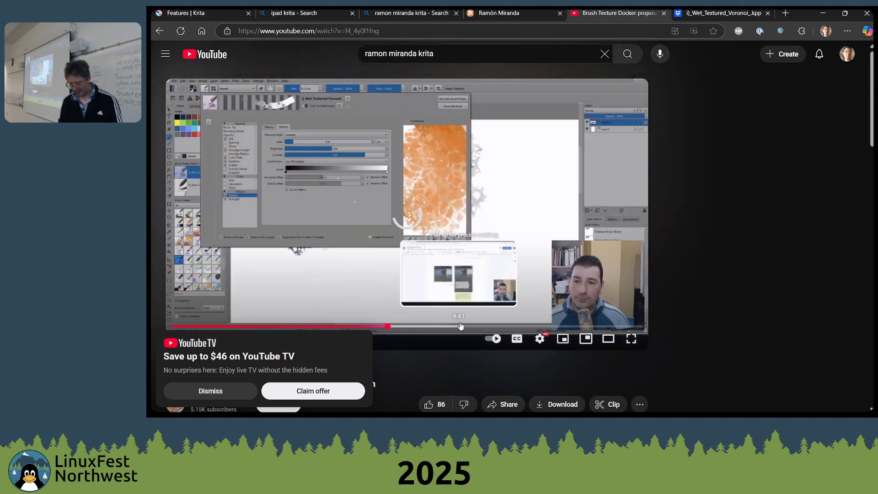
click(460, 326)
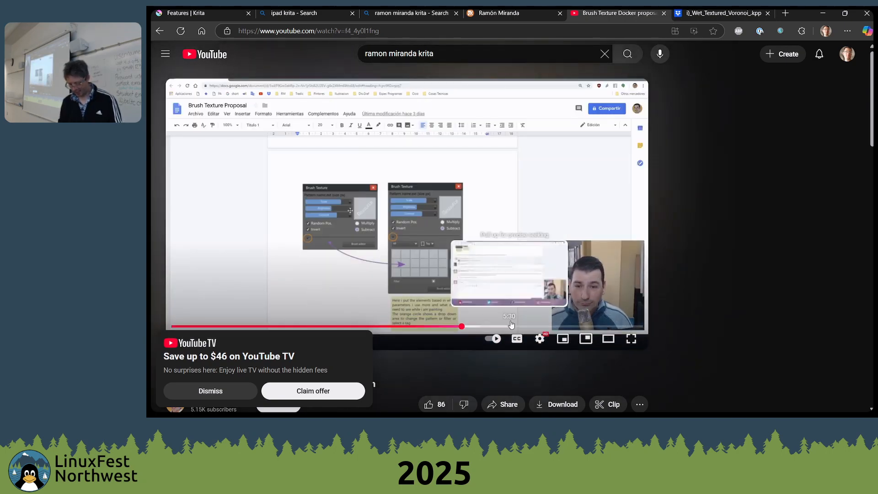
click(510, 326)
click(604, 326)
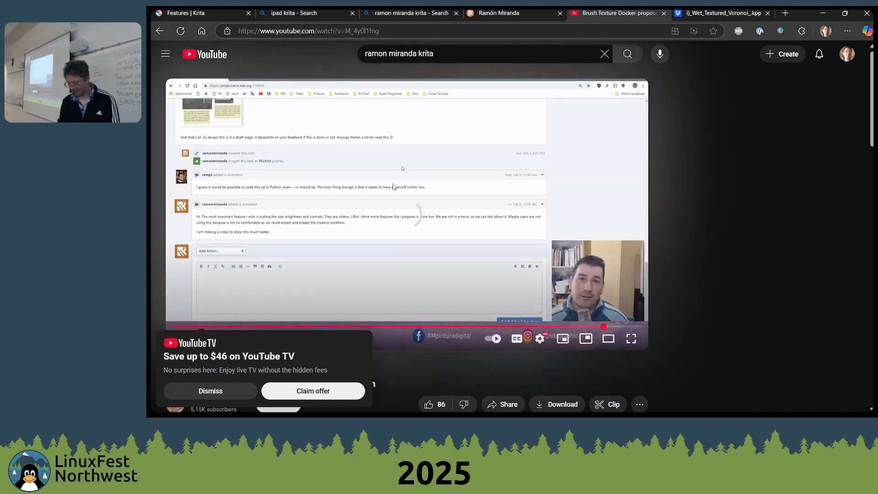
click(368, 170)
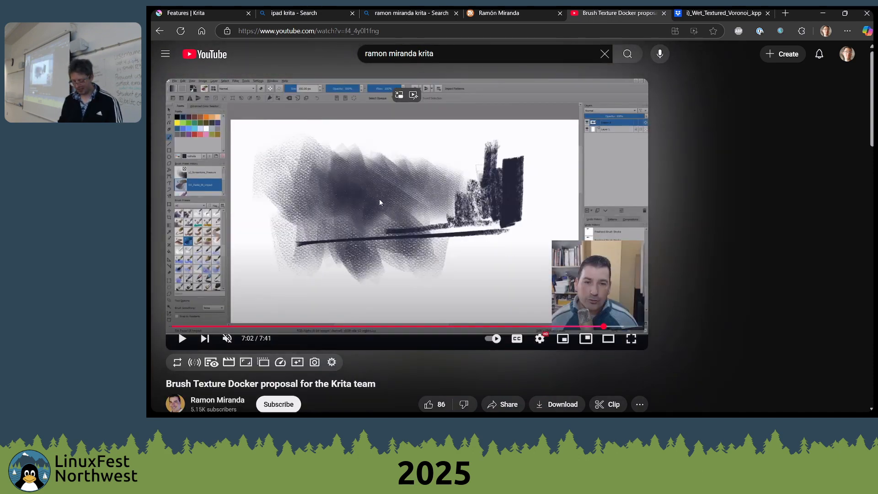
click(379, 199)
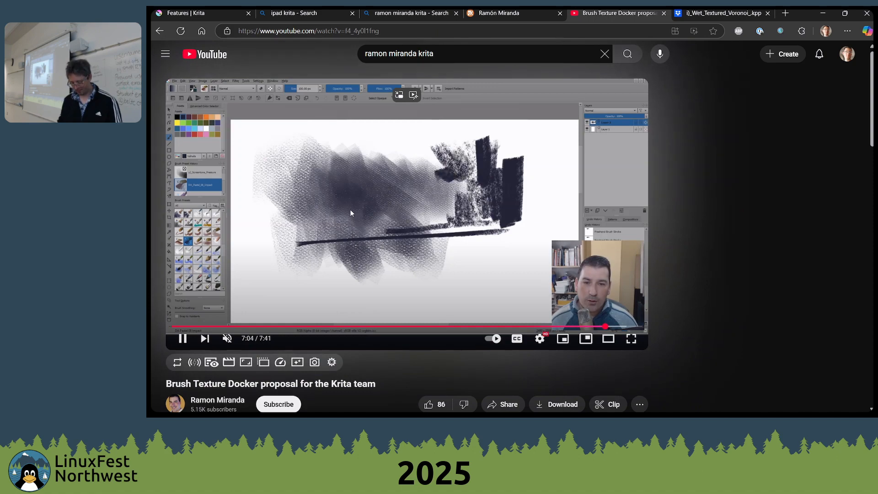
Close the YouTube video tab and switch back to the perspective sketch in Krita
key(ctrl+w)
key(alt+Tab)
key(alt+Tab)
key(alt+Tab)
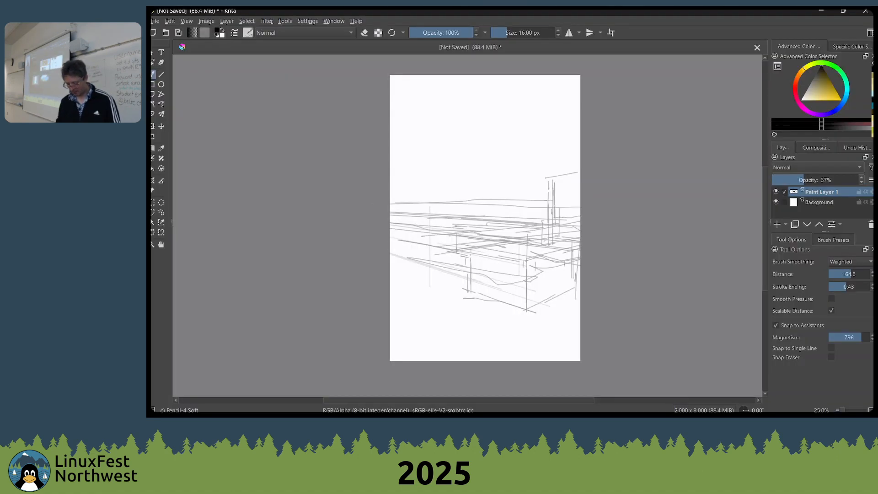
right_click(448, 213)
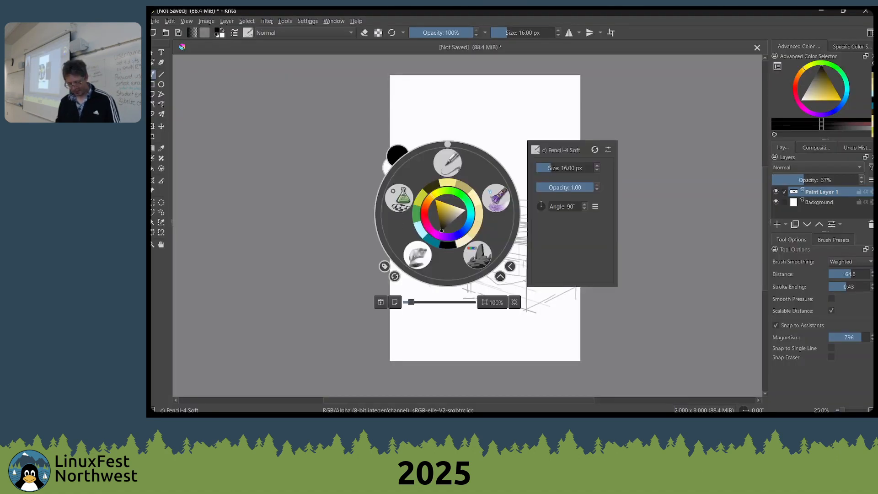
right_click(447, 213)
Delete the 2 Point Perspective assistant from the canvas and hide Paint Layer 1
click(153, 182)
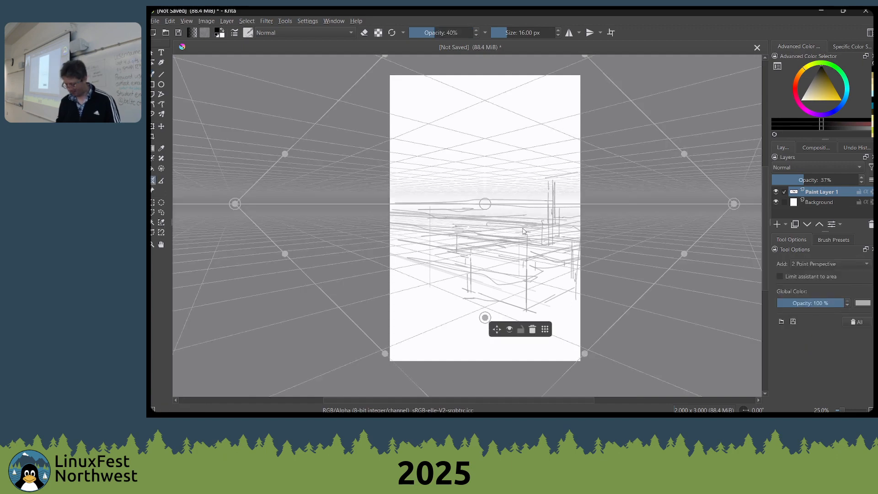
click(532, 329)
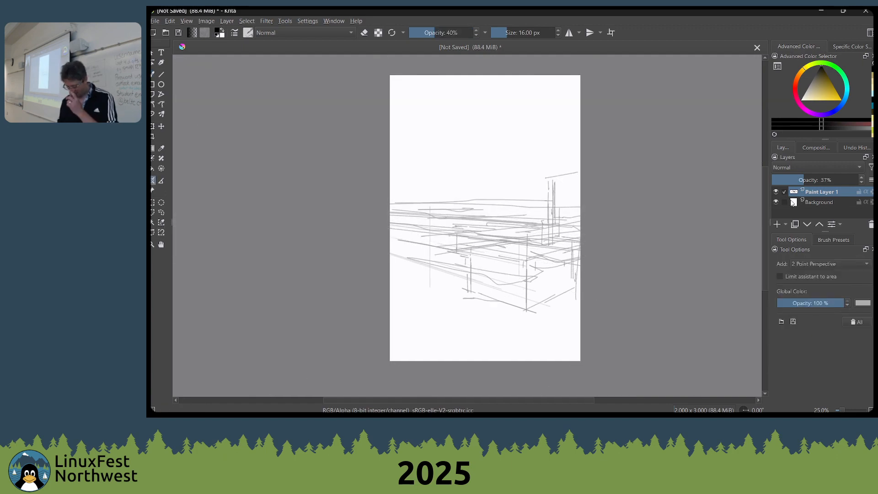
click(777, 193)
key(b)
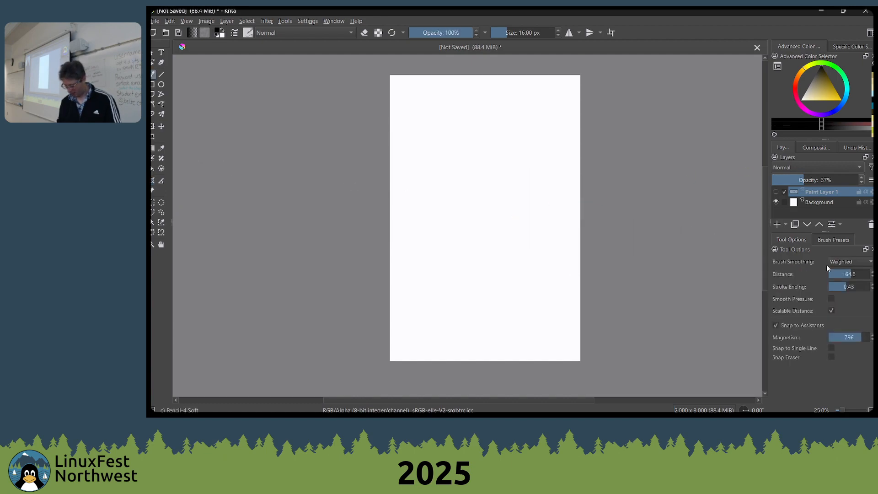
click(833, 262)
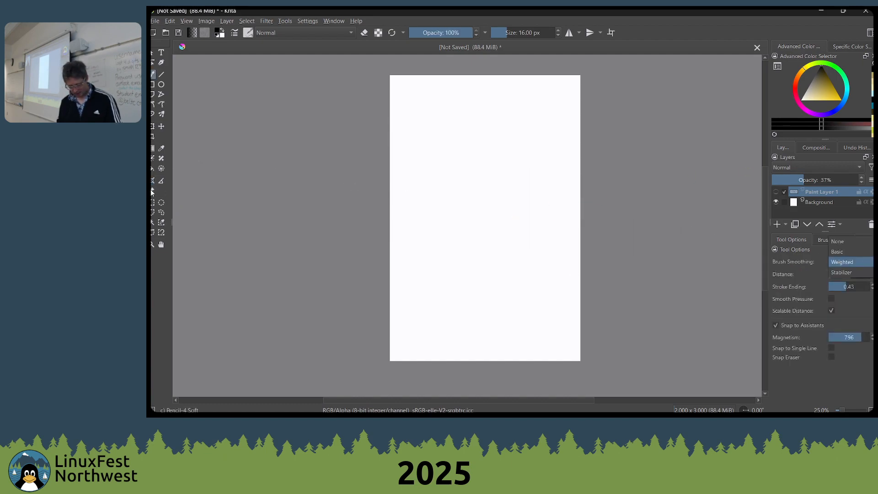
click(153, 183)
click(153, 181)
click(654, 211)
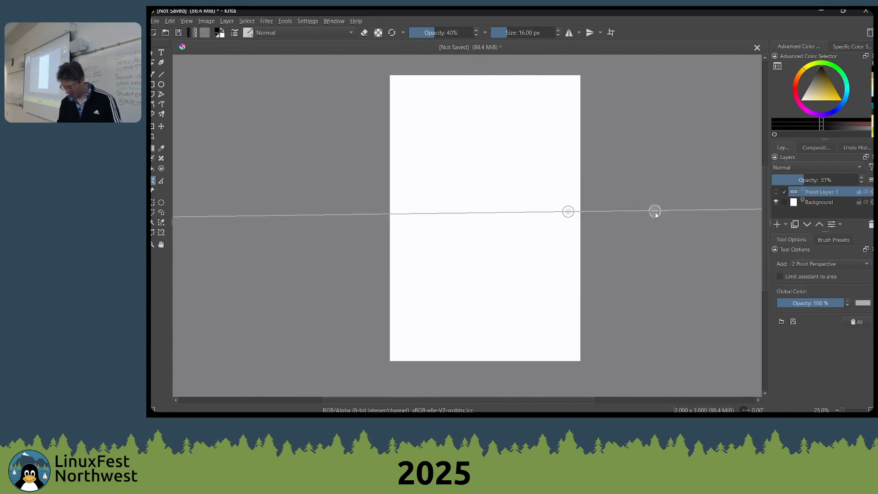
click(691, 251)
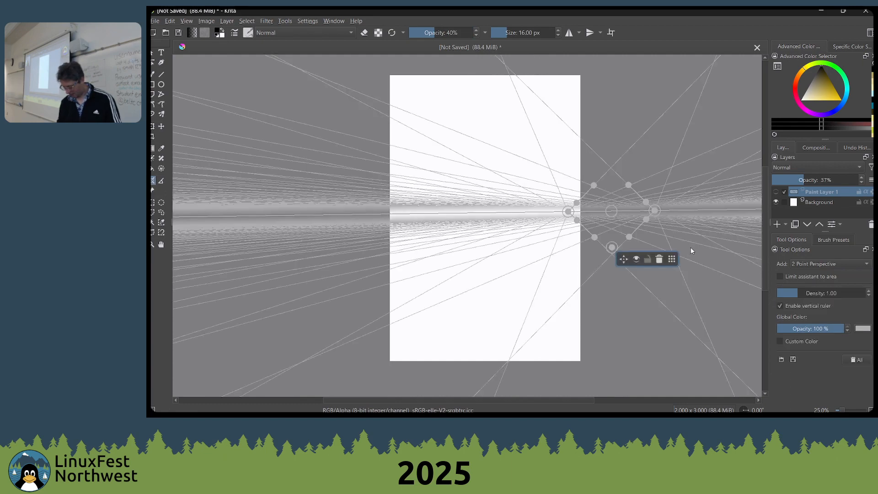
click(659, 259)
Add a Fish Eye Point assistant with its vertical axis from above the page to below it and its width extending past the page's right side
click(813, 264)
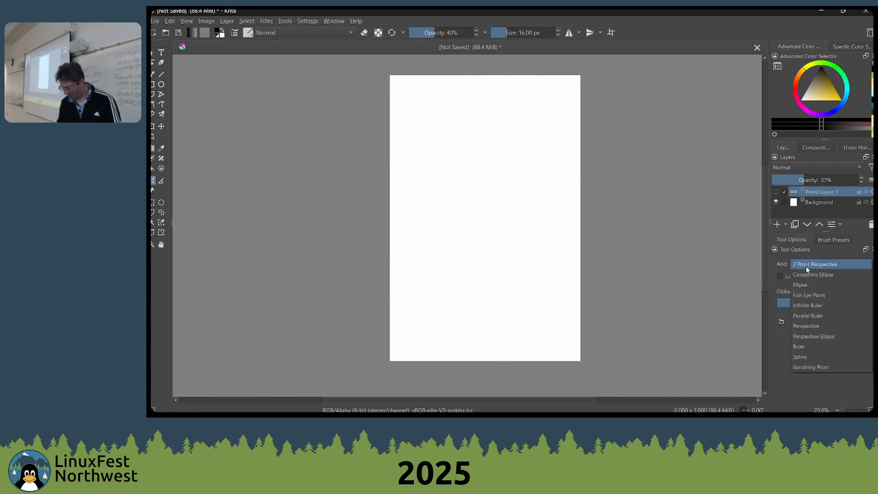
click(809, 296)
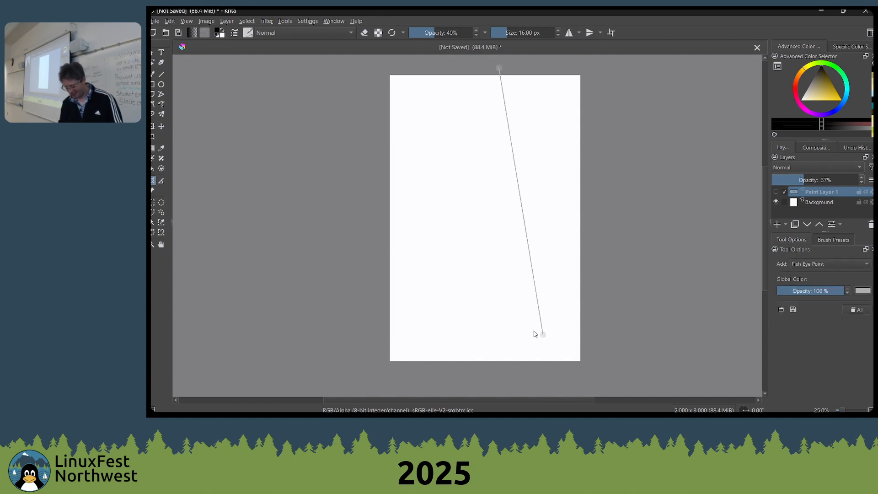
click(499, 382)
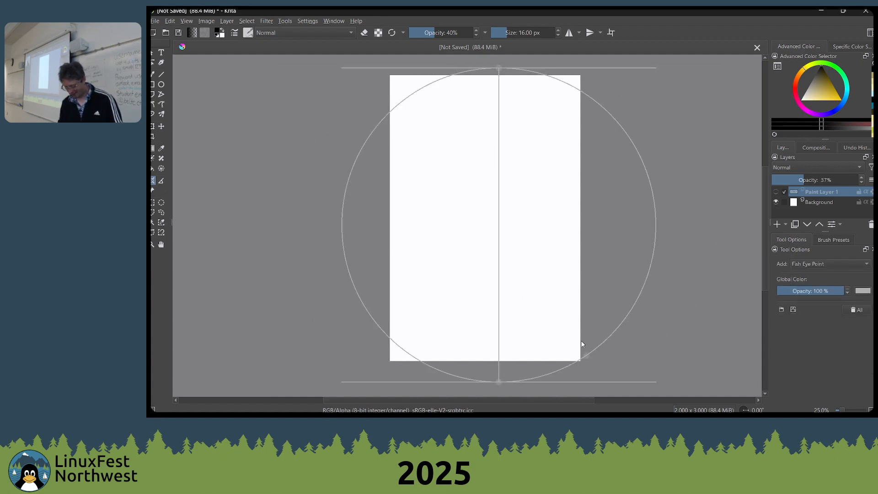
click(718, 236)
Activate the Freehand Brush and add a new paint layer above the hidden Paint Layer 1
key(b)
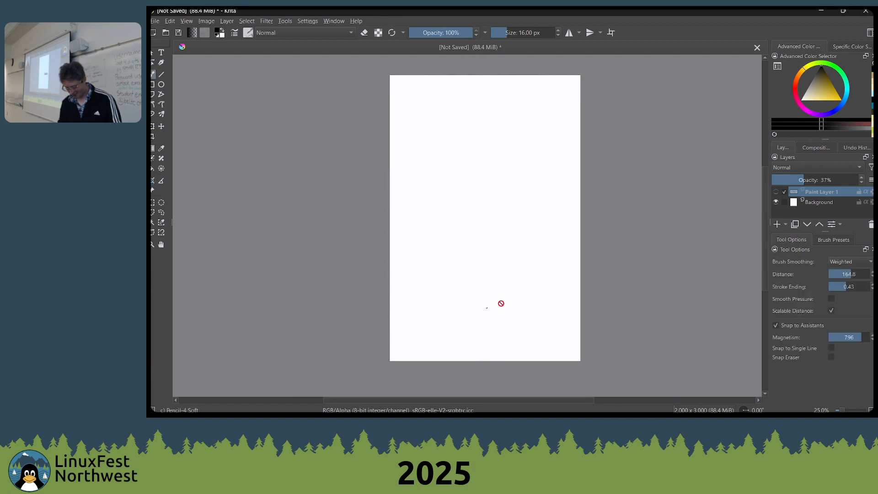
click(415, 187)
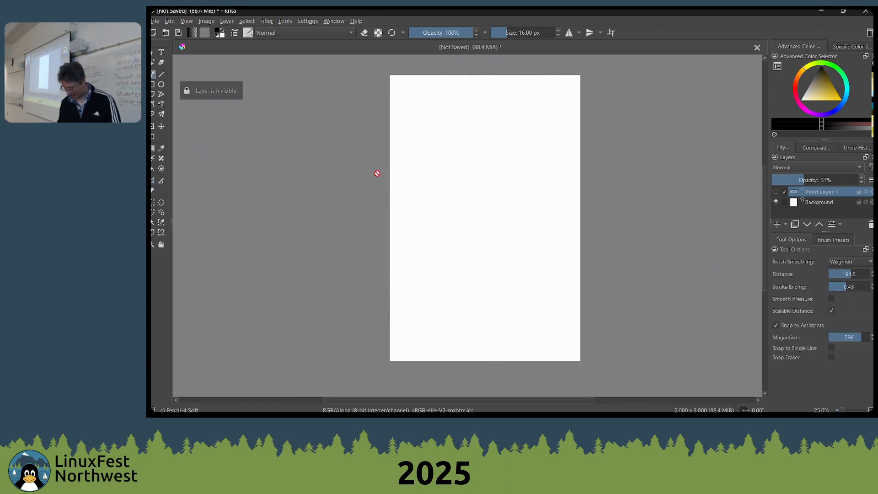
click(776, 224)
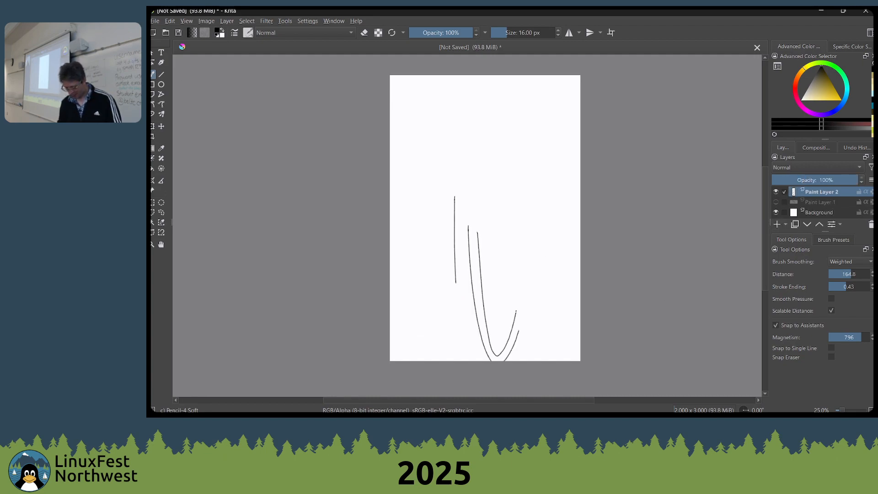
Draw many curved strokes snapped to the fish-eye assistant across the page on Paint Layer 2
mouse_move(509, 75)
mouse_down()
mouse_move(486, 106)
mouse_move(530, 264)
mouse_up()
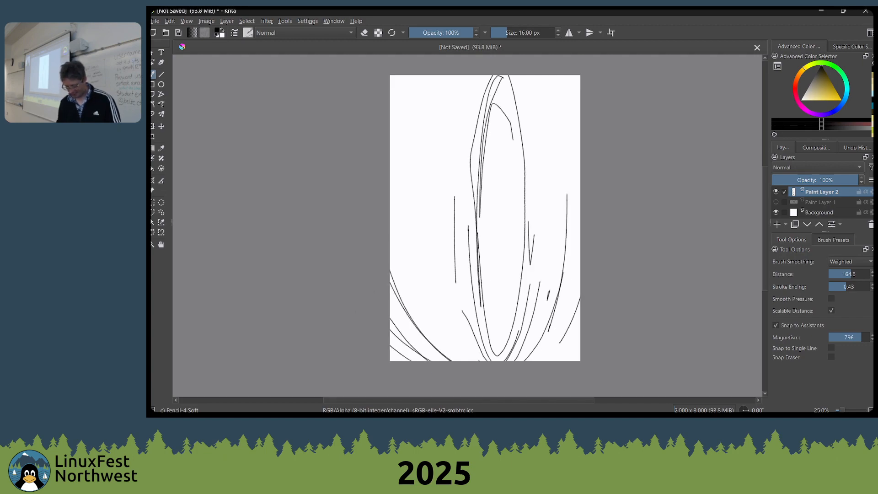
drag(470, 215, 503, 78)
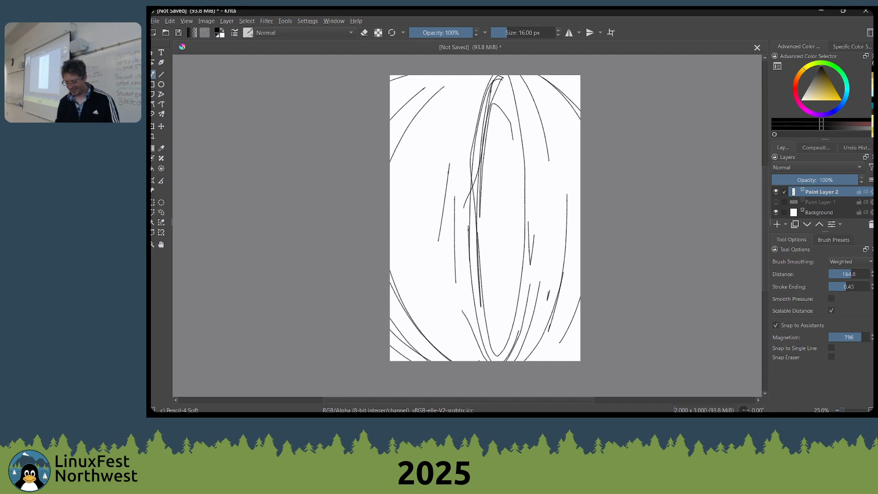
mouse_move(419, 268)
mouse_down()
mouse_move(478, 70)
mouse_move(425, 255)
mouse_up()
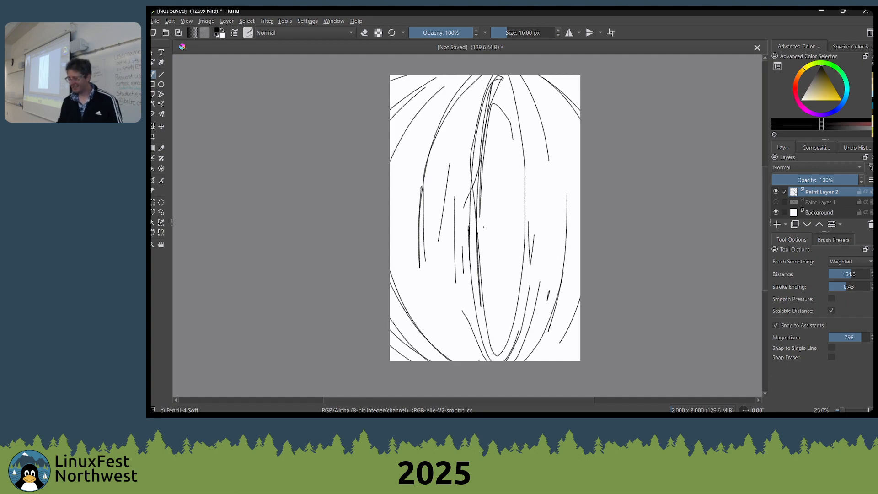
drag(483, 226, 500, 358)
drag(433, 201, 441, 291)
drag(446, 214, 446, 232)
drag(462, 208, 458, 274)
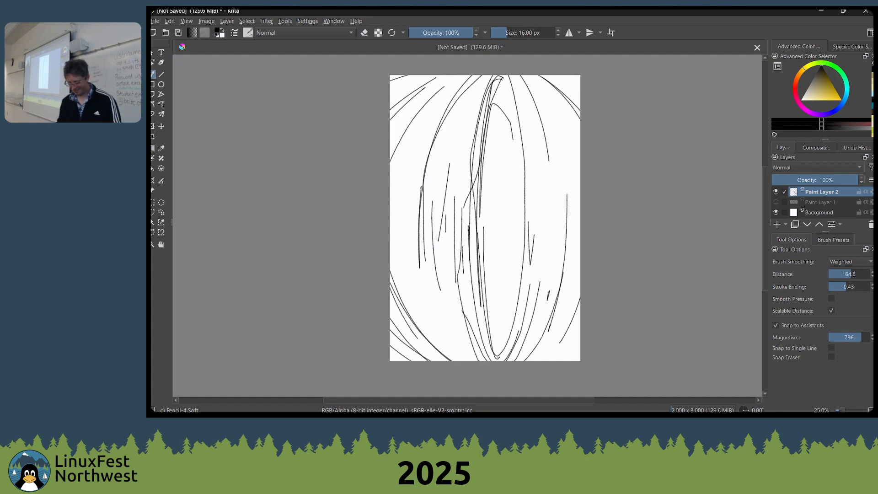
drag(407, 250, 450, 361)
click(513, 154)
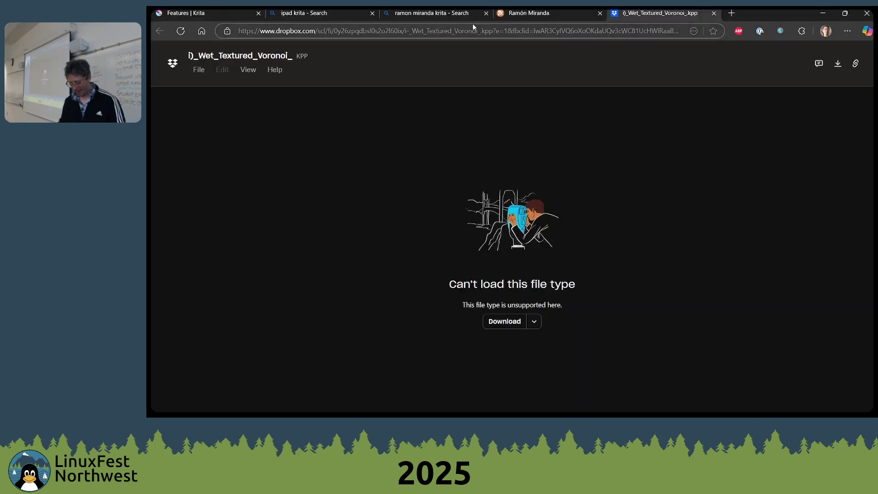
Load YouTube in the current browser tab in place of the Dropbox brush file page
click(487, 33)
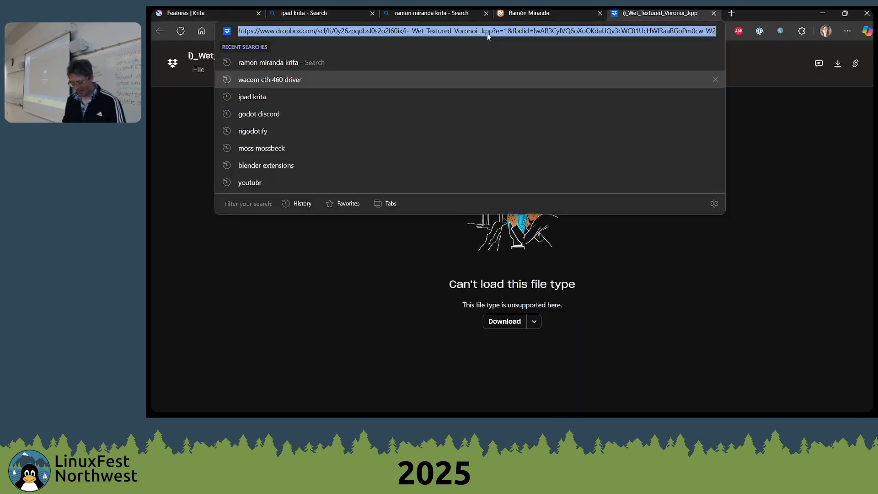
text(f)
key(BackSpace)
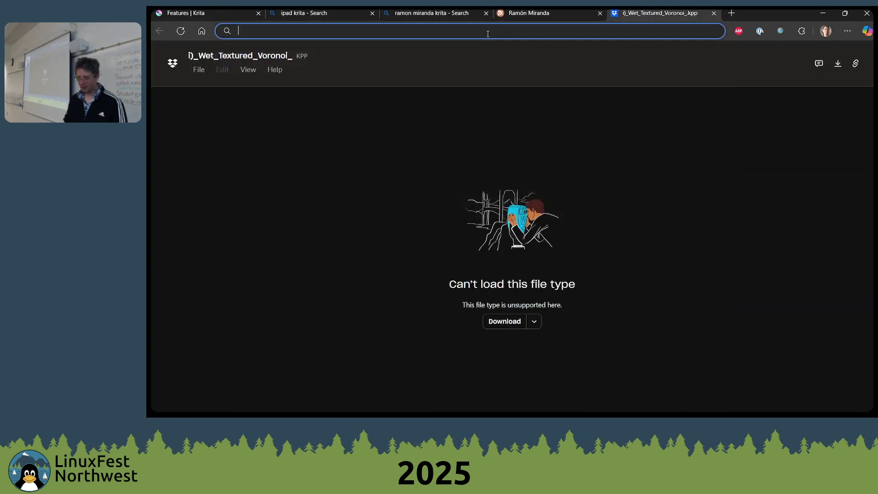
key(Escape)
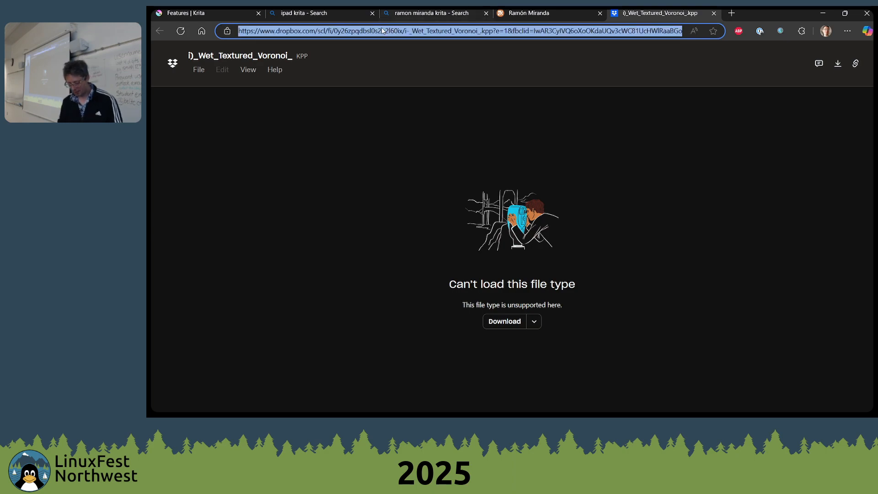
click(334, 104)
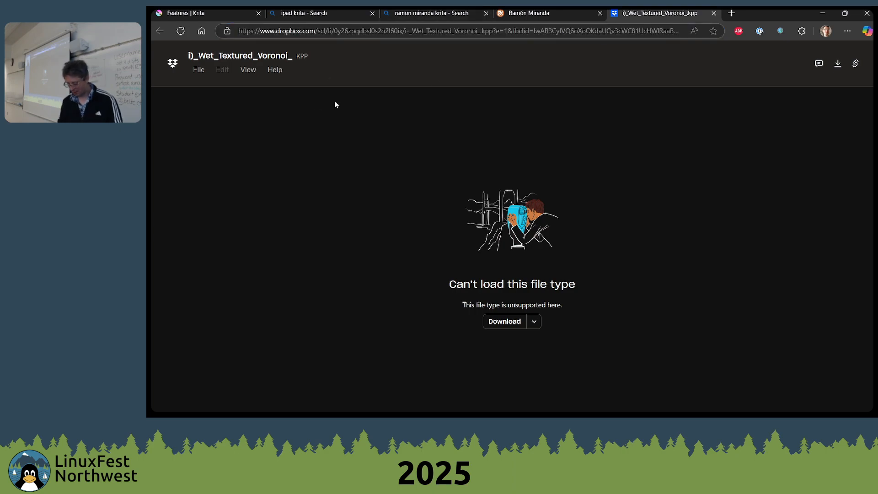
click(517, 30)
text(you)
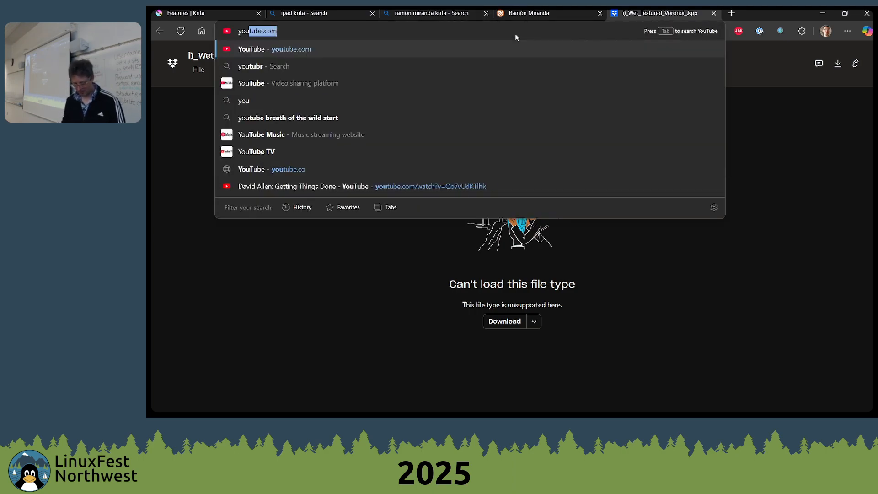
key(Return)
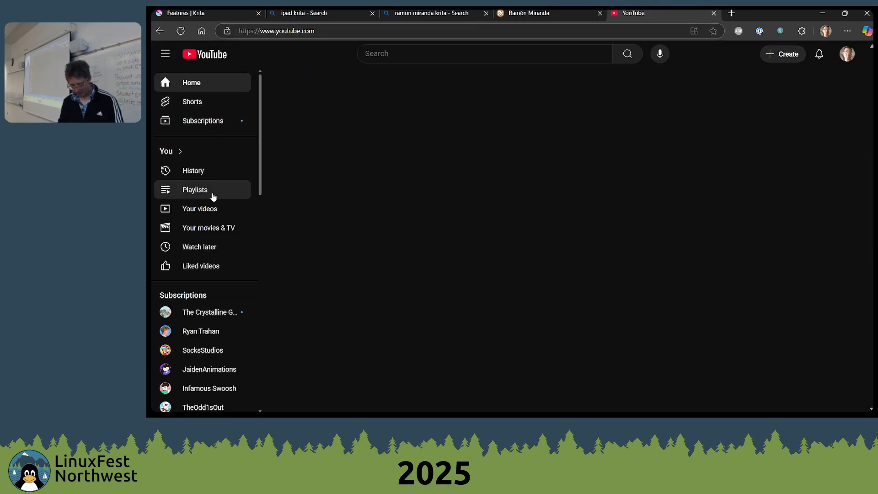
Look through the subscribed channels on YouTube for a Krita artist
scroll(212, 194, down, 4)
click(207, 255)
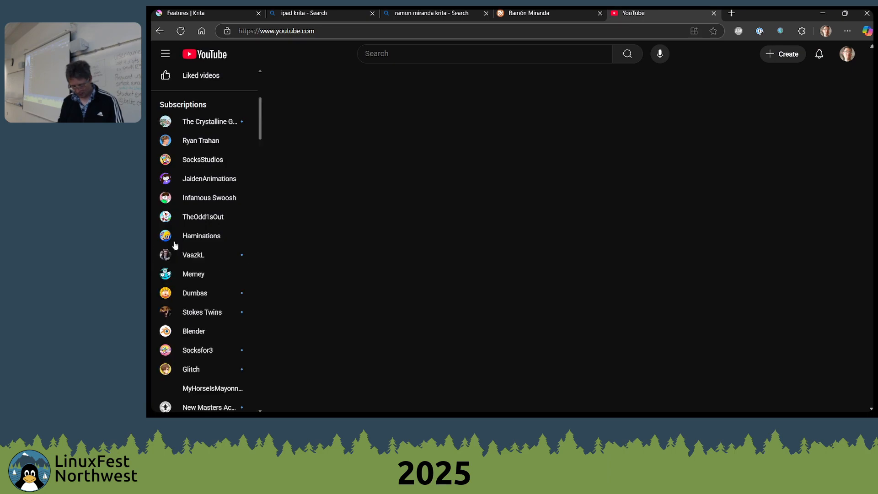
scroll(242, 270, down, 5)
scroll(238, 268, down, 5)
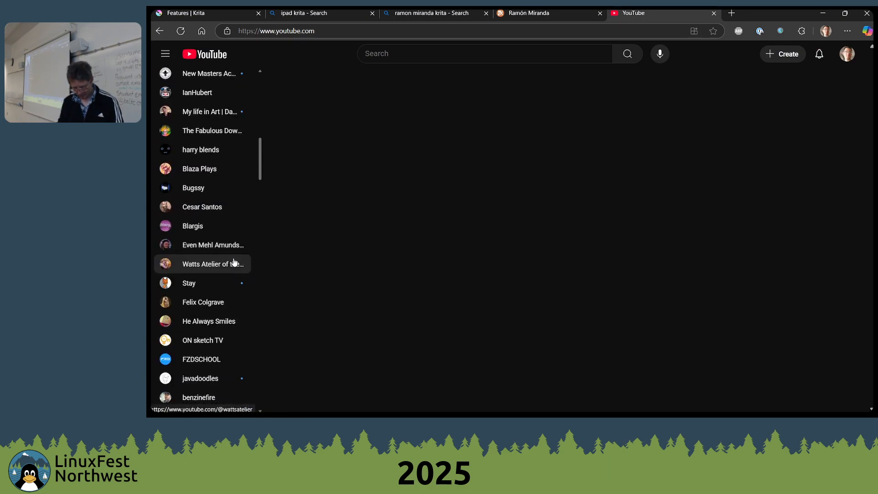
scroll(209, 215, down, 3)
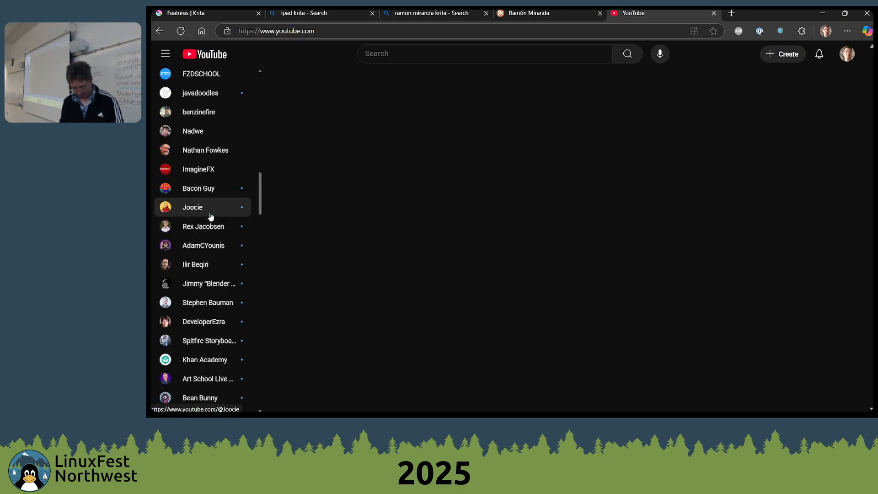
Search the web for "somartist krita" in a new browser tab
key(ctrl+t)
text(som)
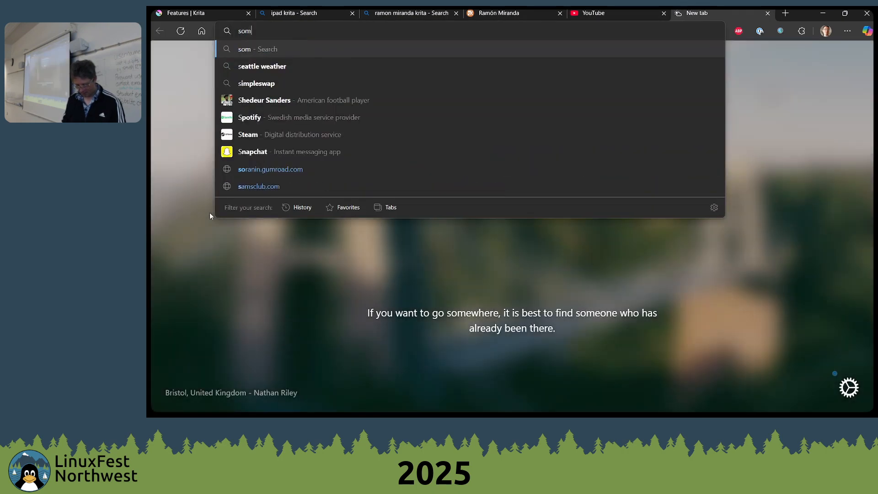
text(artist krita)
key(Return)
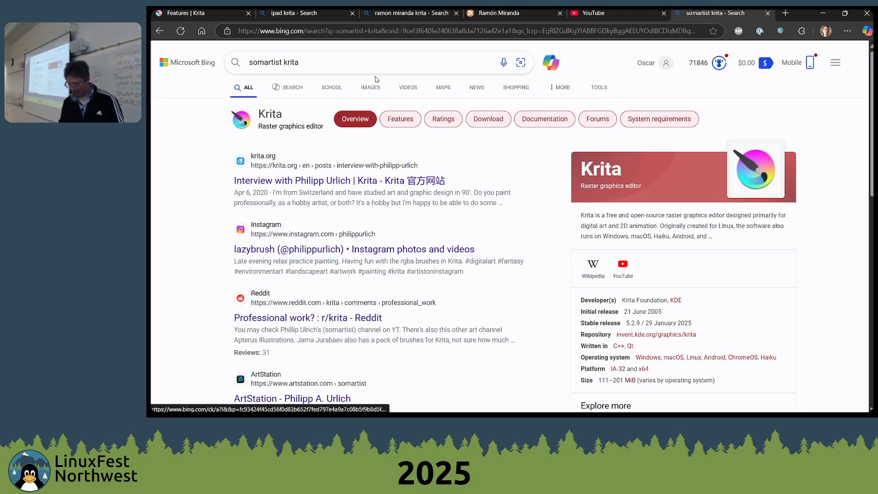
Return to YouTube, search for "philipp urlich" and open the Philipp Urlich Art Channel
click(640, 13)
click(513, 51)
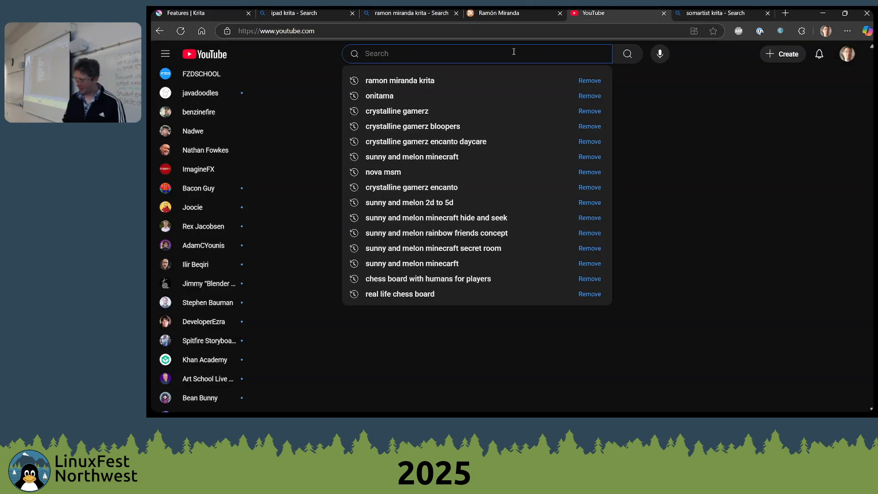
text(philipp urlich)
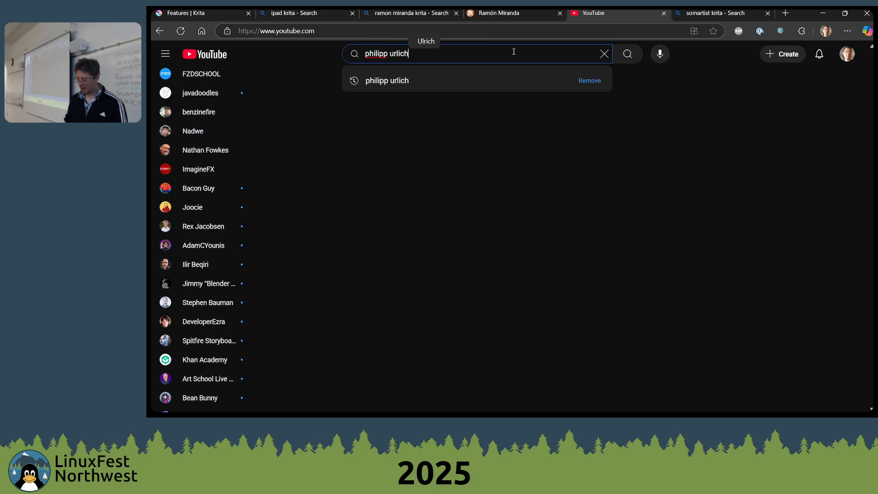
key(Return)
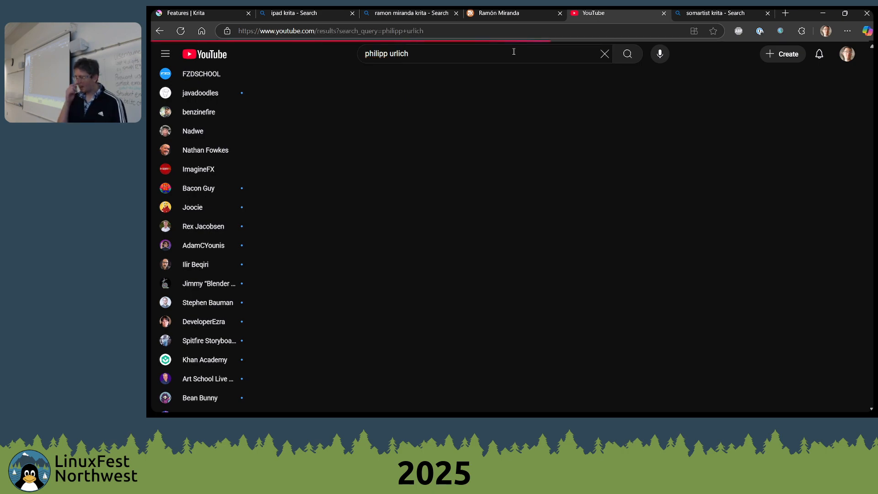
right_click(514, 52)
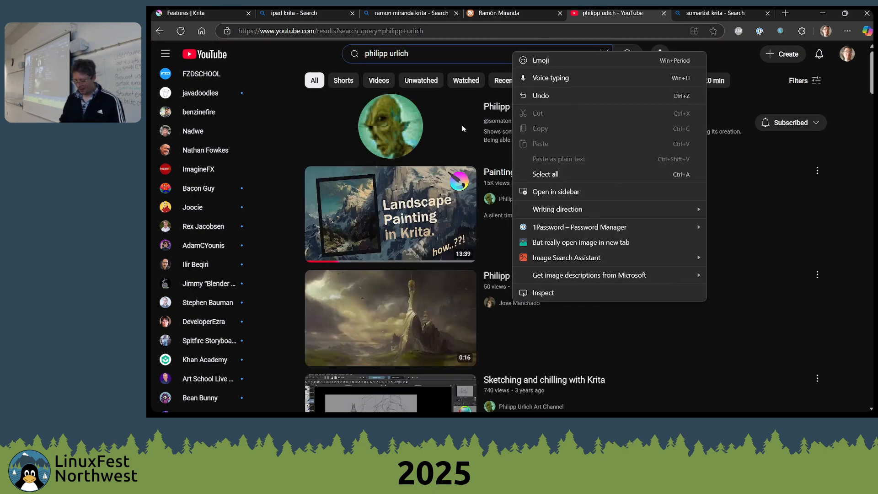
click(462, 125)
click(497, 111)
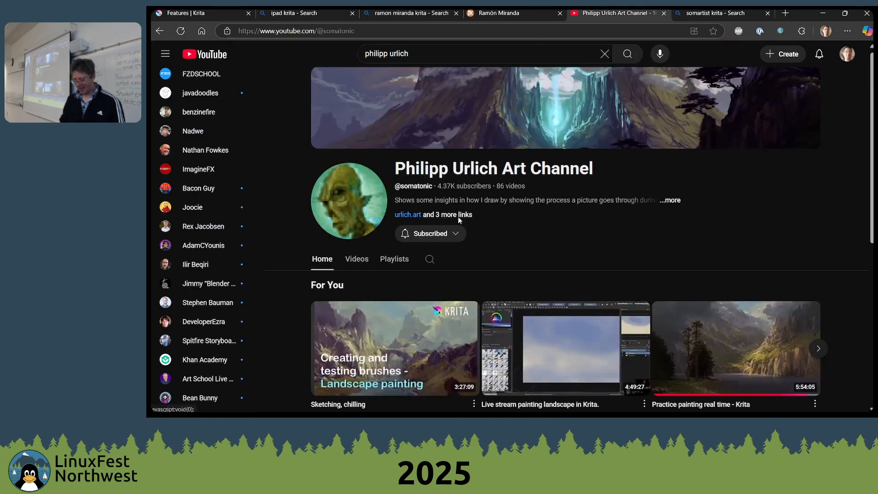
Browse the channel's videos and open "Picking up a painting from 3 years to finally try and 'finish' it"
scroll(460, 219, down, 2)
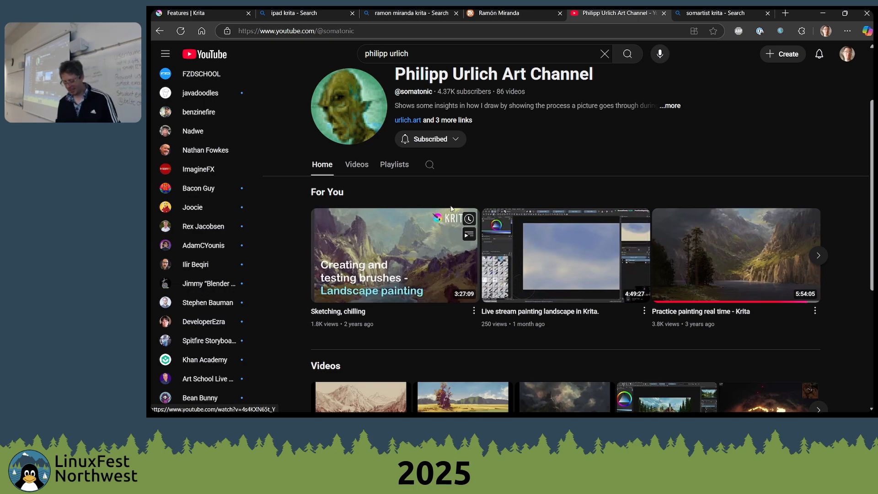
scroll(451, 208, down, 3)
scroll(730, 244, up, 4)
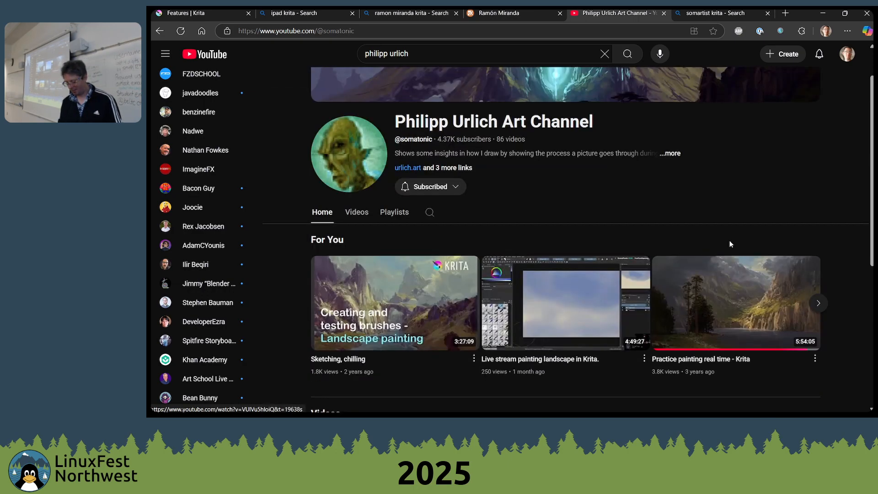
click(357, 212)
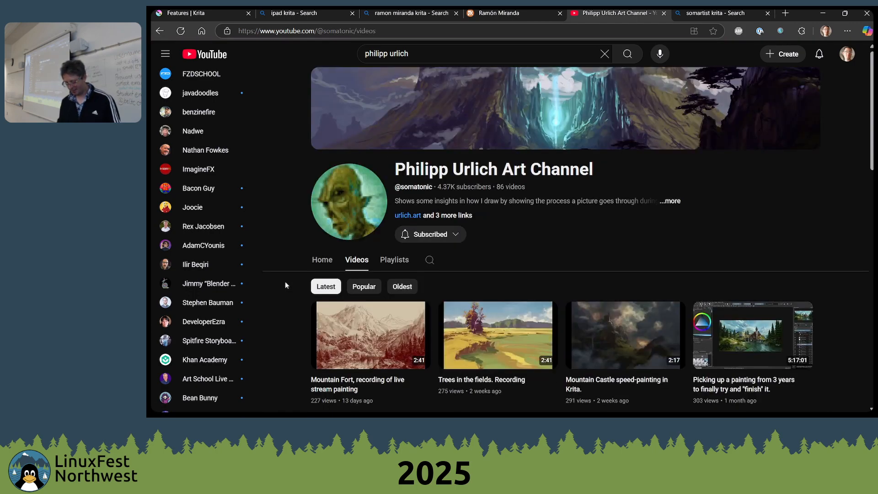
scroll(386, 264, down, 2)
scroll(473, 261, up, 1)
scroll(473, 261, down, 1)
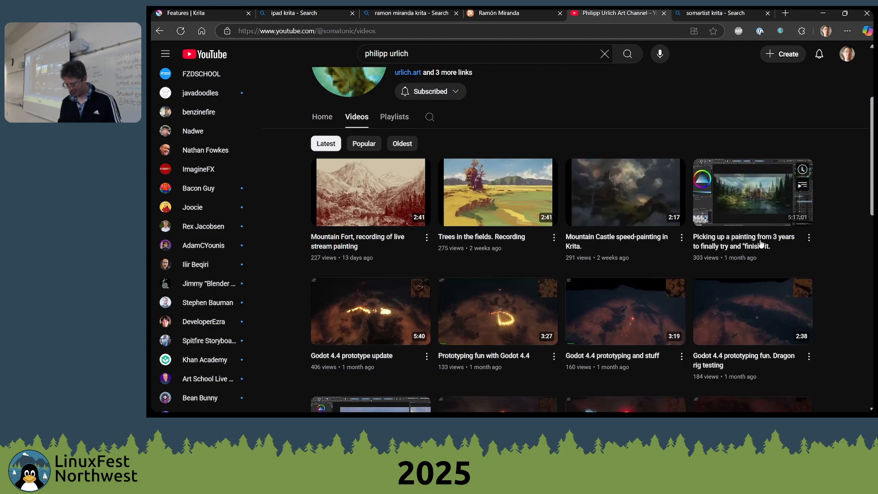
click(717, 217)
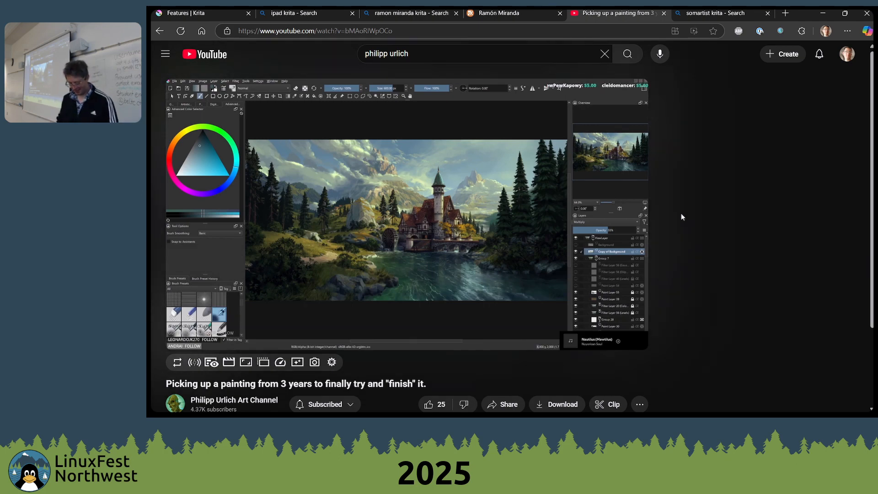
Skim the castle painting's progress by jumping through the video to about 5:12:10 and leave it paused
key(Right)
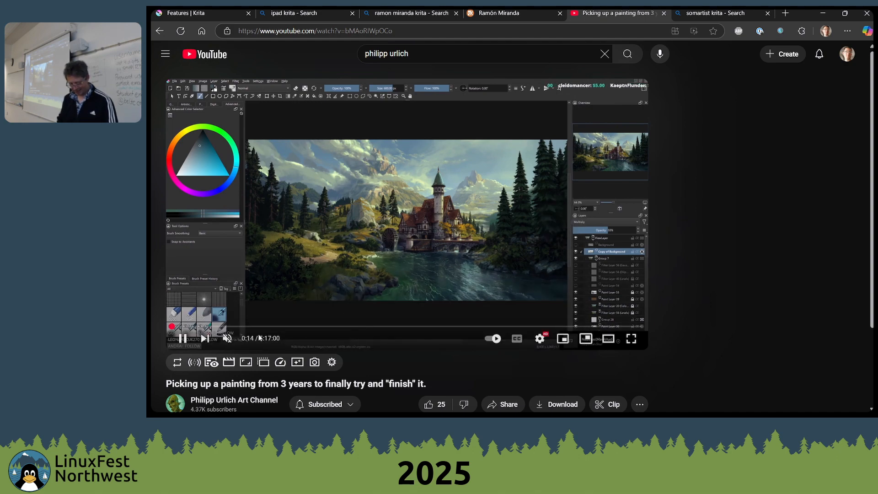
click(264, 326)
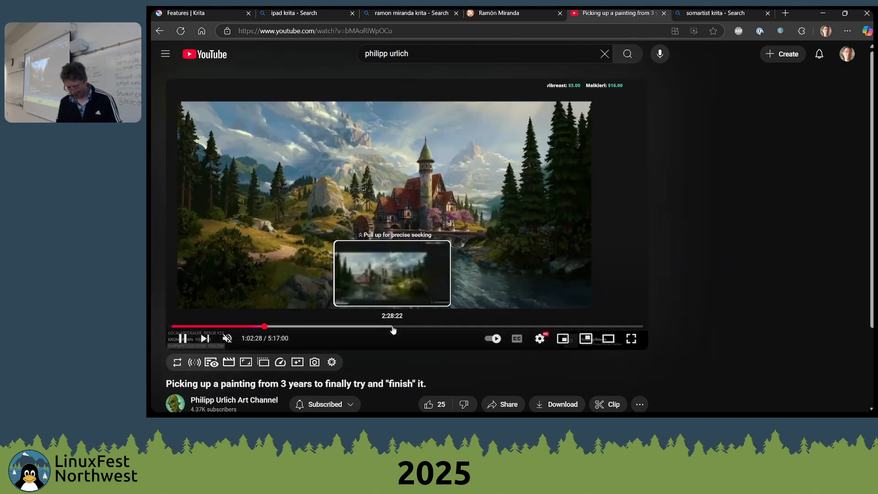
click(395, 326)
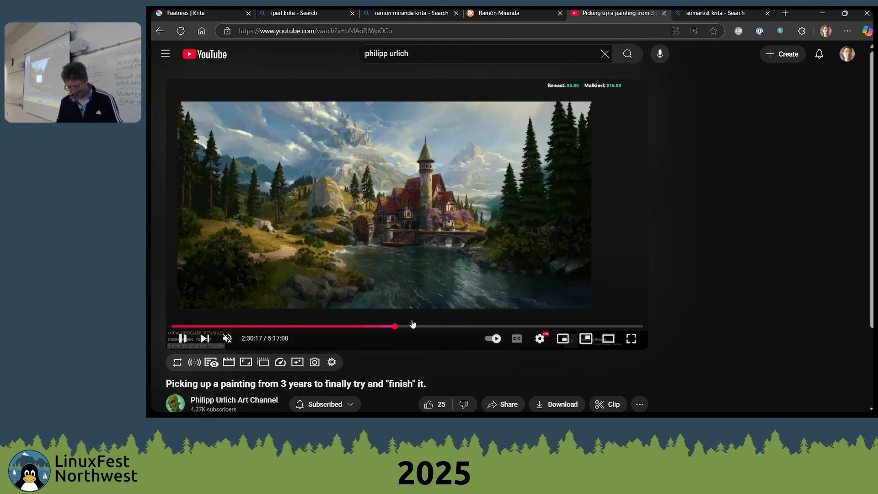
click(521, 327)
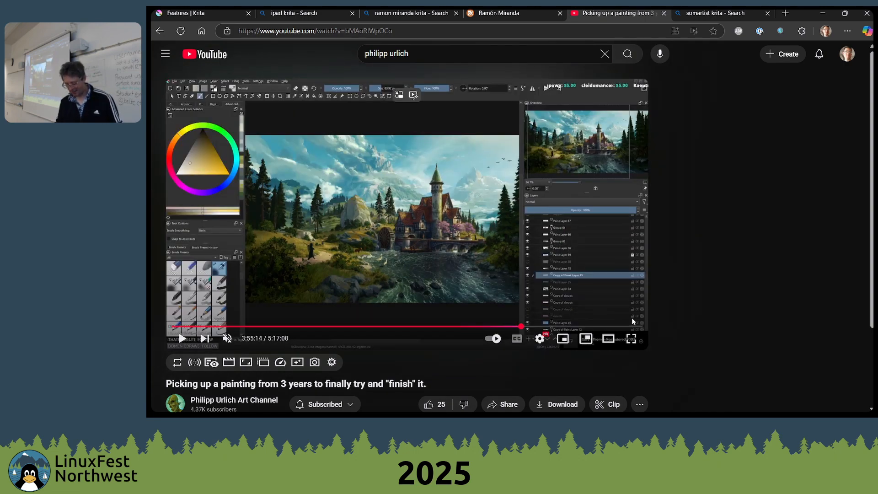
drag(620, 326, 612, 324)
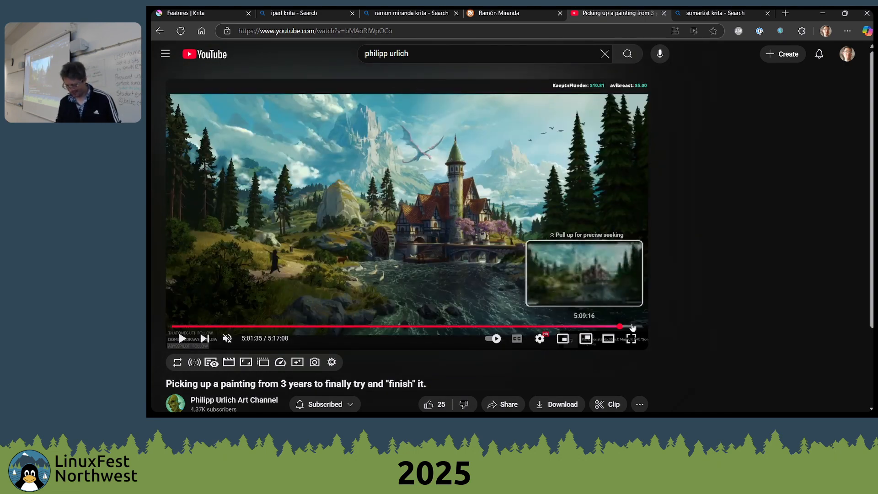
click(636, 326)
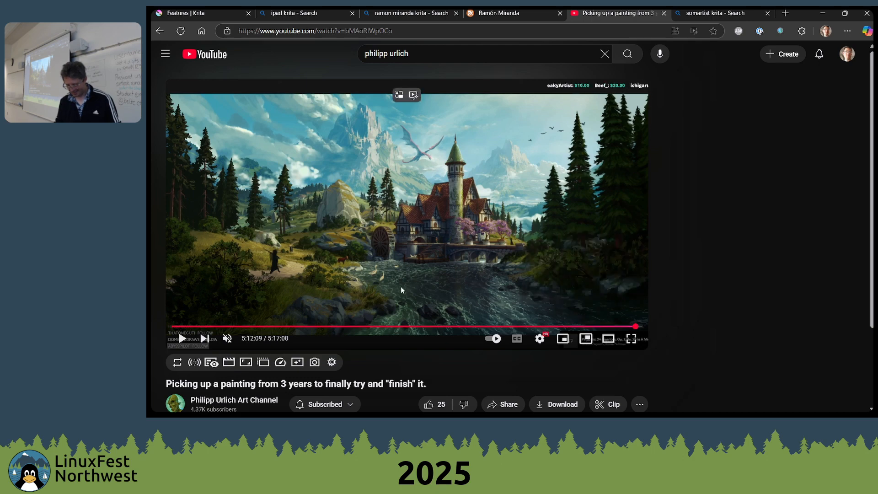
click(347, 155)
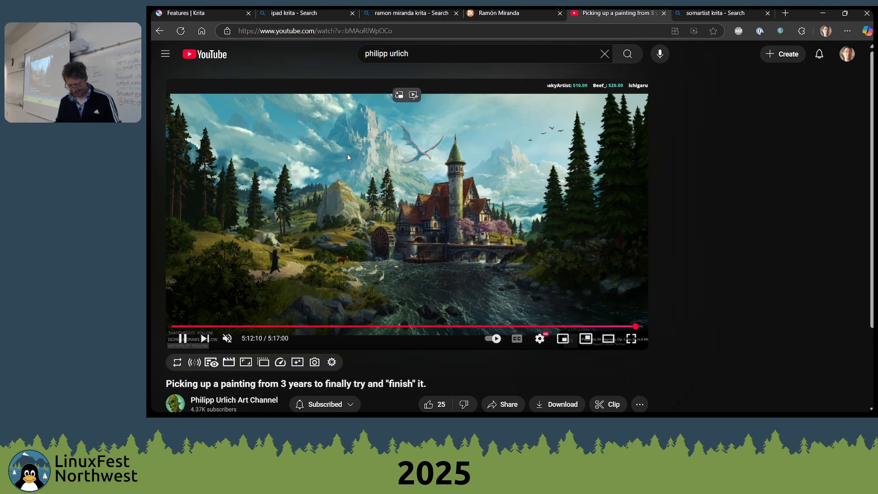
click(353, 160)
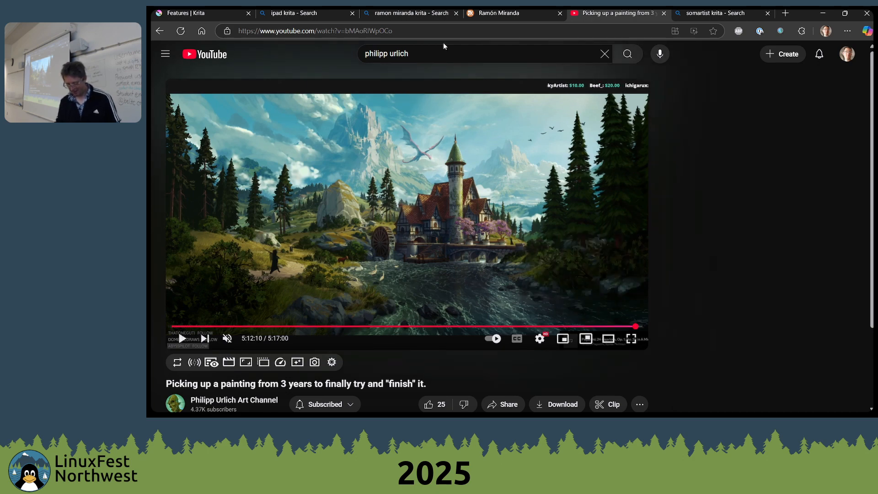
Close the painting video and the "somartist krita" search tabs, returning to the Ramón Miranda blog
key(ctrl+w)
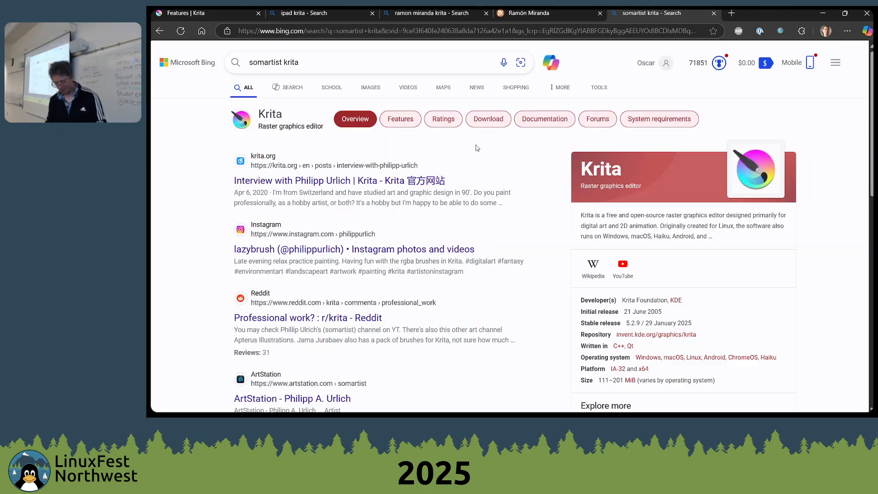
key(alt+Tab)
key(alt+Tab)
key(ctrl+w)
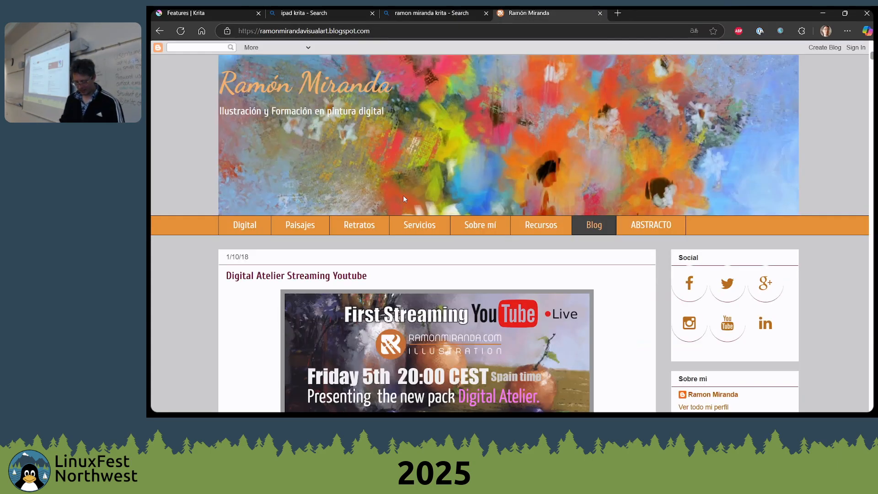
key(alt+Tab)
key(alt+Tab)
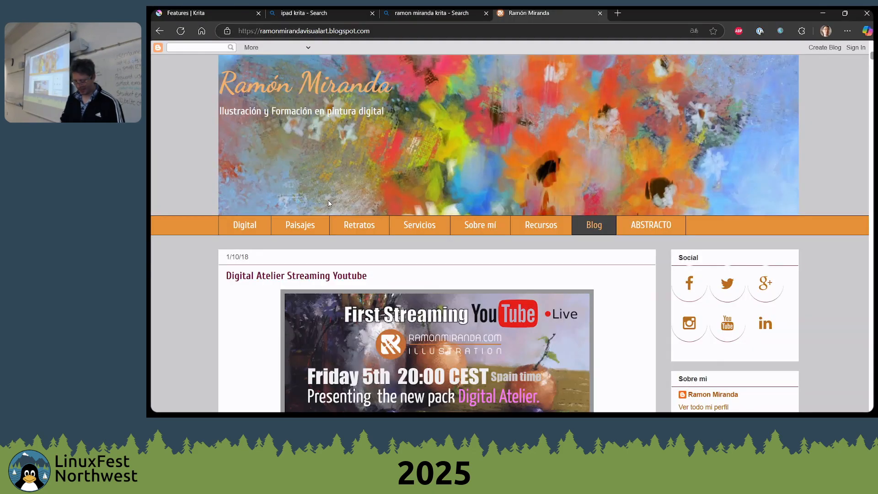
Search YouTube for "david revoy" in a new browser tab
key(ctrl+t)
text(y)
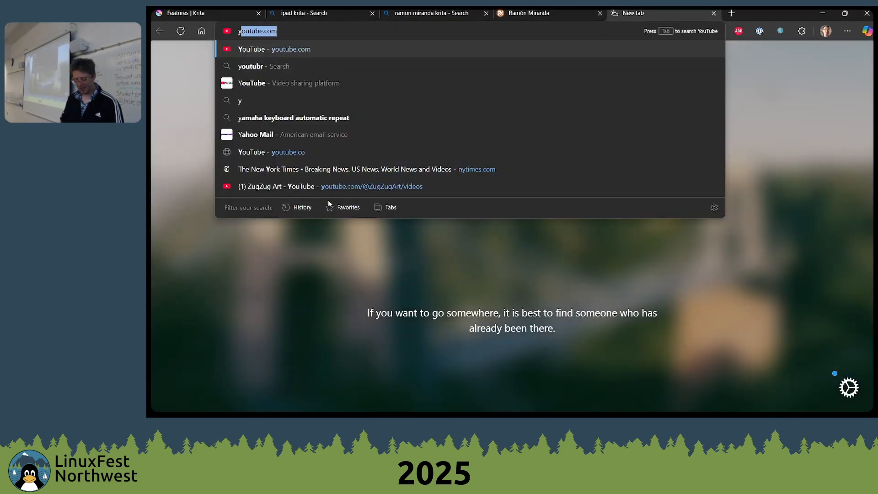
key(Tab)
text(da)
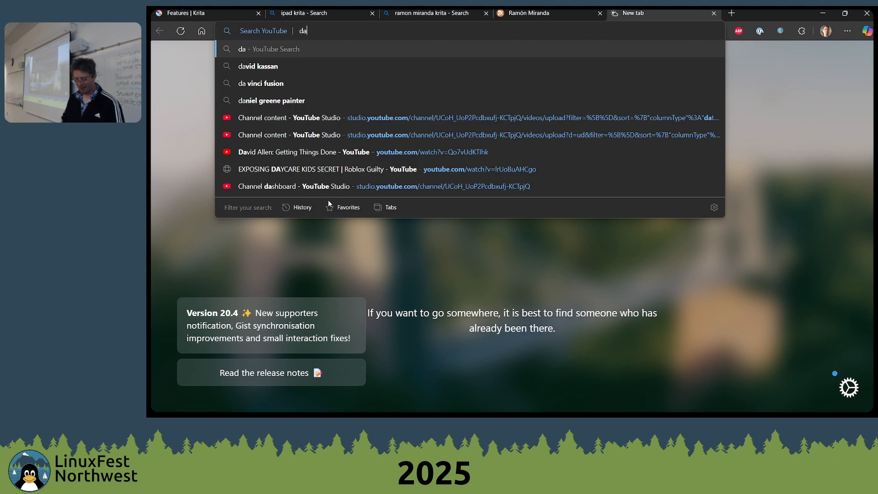
text(vid re)
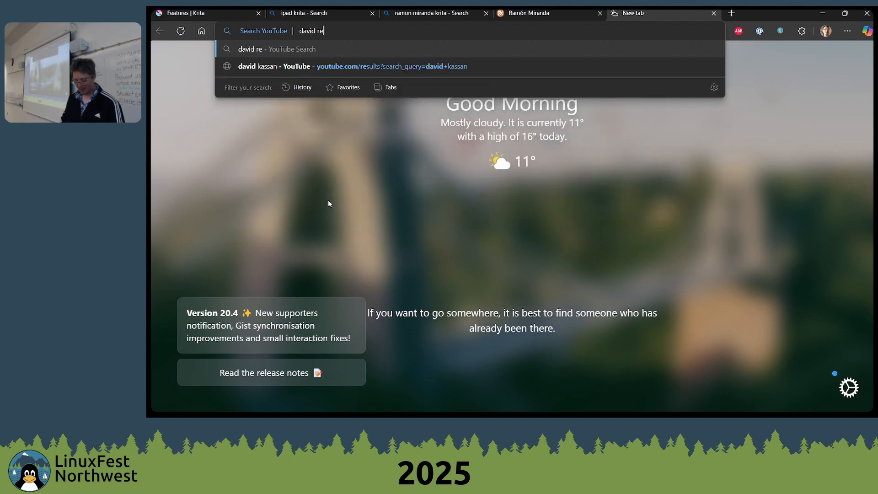
text(voy)
key(Return)
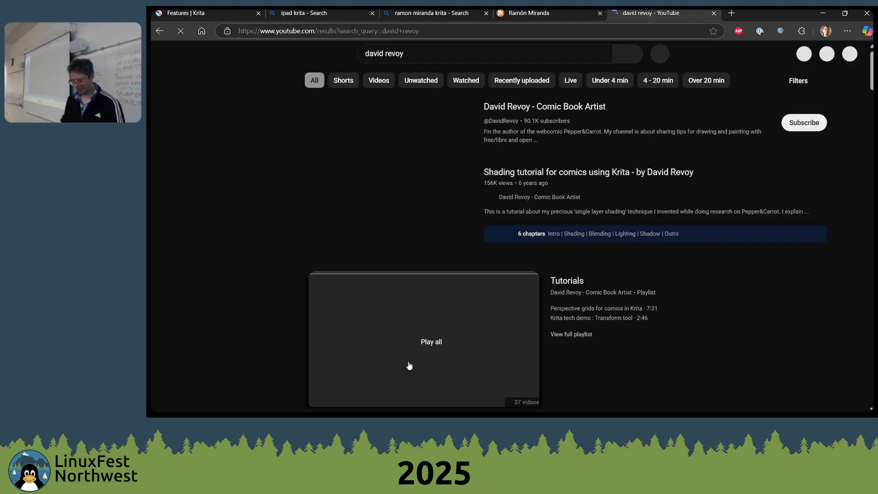
Open the David Revoy - Comic Book Artist channel from the search results, look over its videos and close the channel's tab
scroll(550, 215, down, 1)
scroll(551, 160, up, 1)
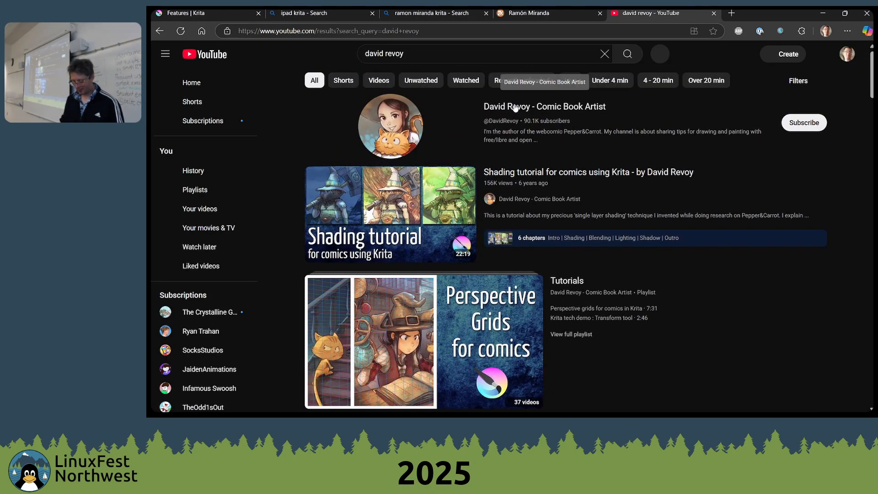
click(515, 107)
scroll(540, 179, down, 5)
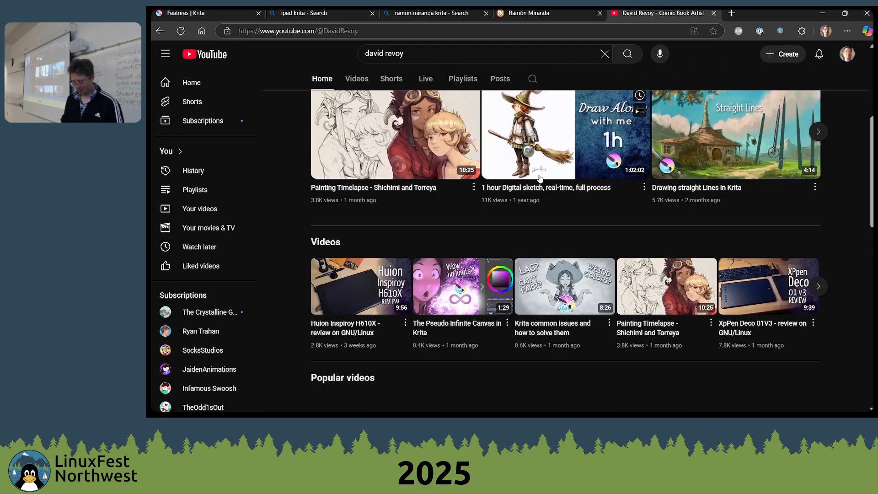
scroll(540, 178, down, 3)
scroll(540, 179, up, 8)
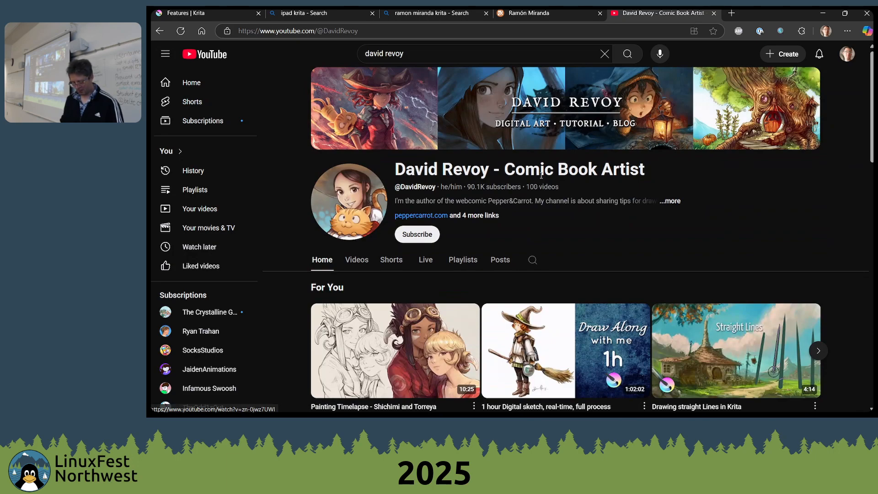
key(ctrl+w)
Switch to Krita, create a 2000 × 3000 px document at 600 pixels/inch and draw a few pencil strokes on it
key(alt+Tab)
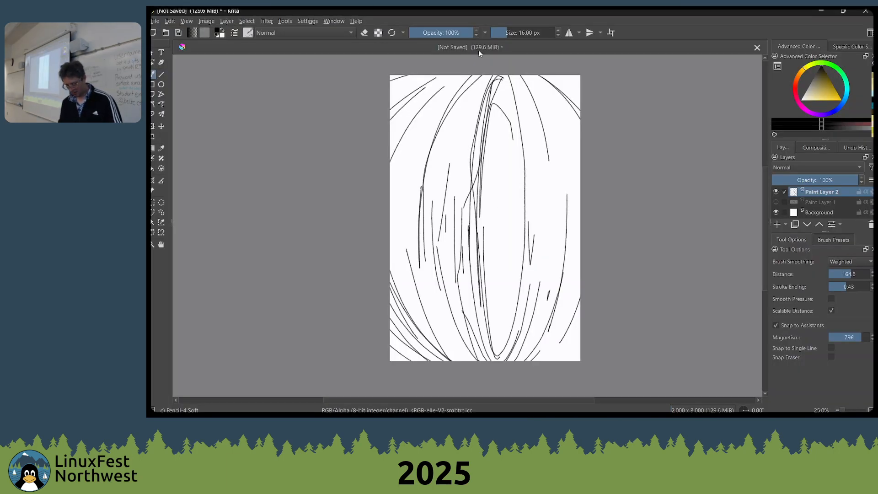
key(ctrl+n)
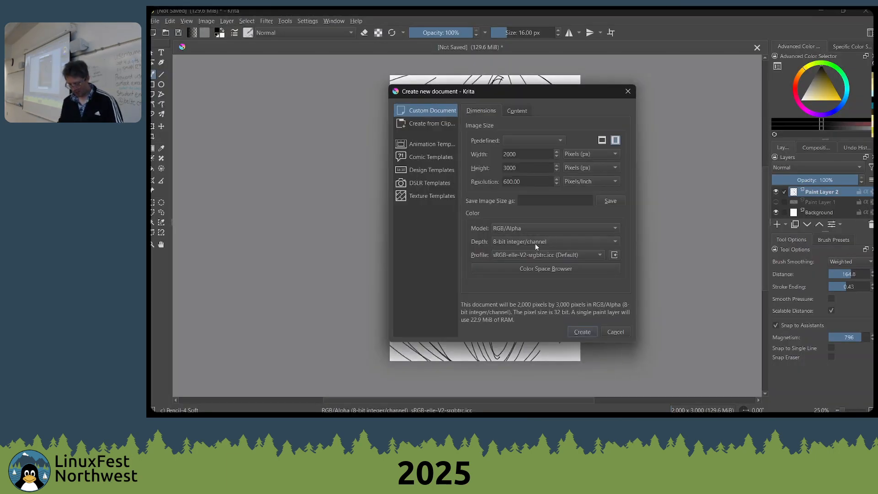
click(582, 332)
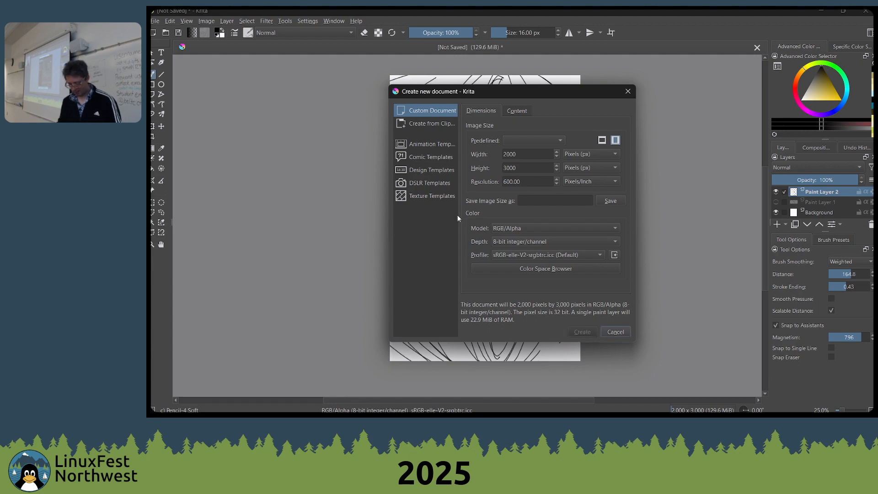
scroll(364, 168, up, 2)
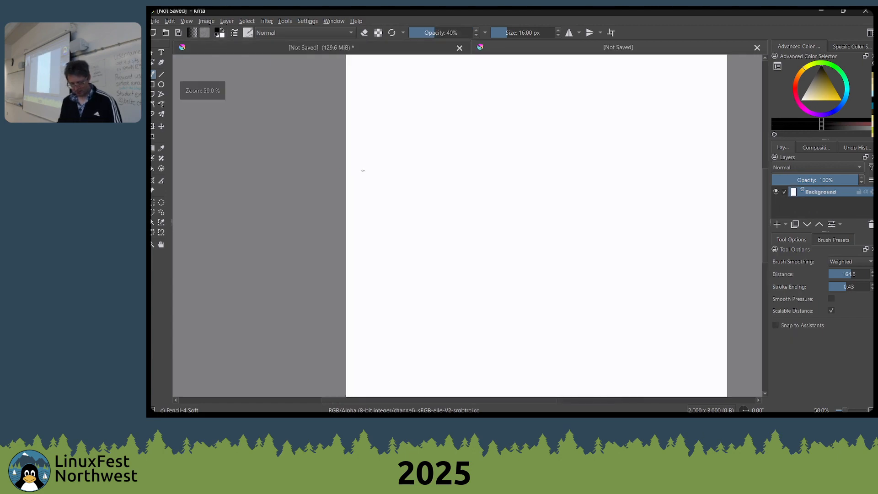
drag(371, 157, 440, 208)
drag(441, 194, 459, 193)
Switch to the Multibrush tool and draw rotationally repeated curves and lines around the canvas centre with the Pencil-4 Soft brush
right_click(307, 193)
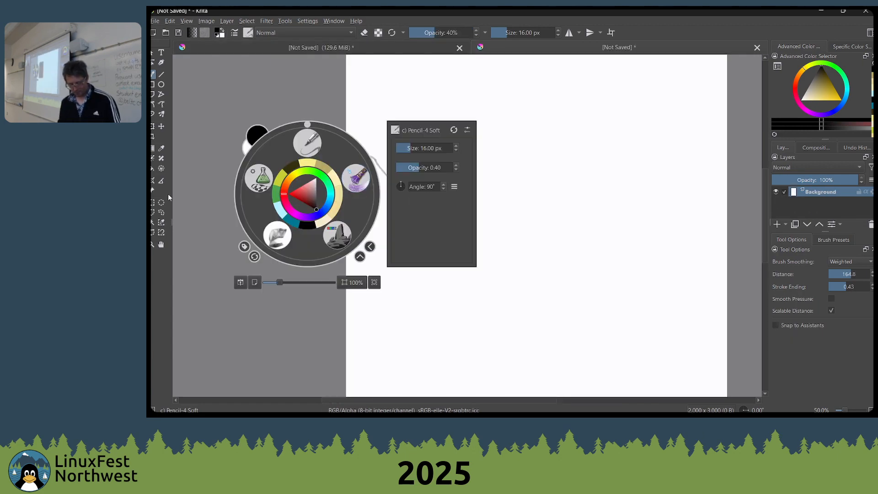
click(161, 95)
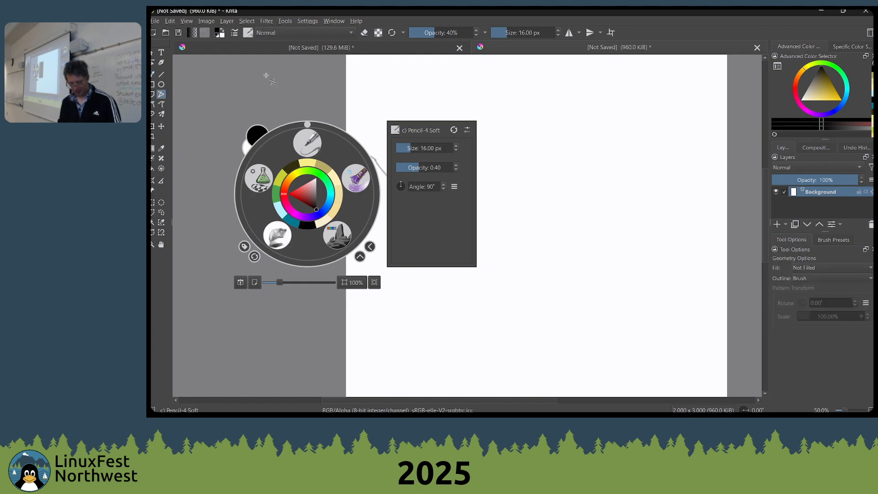
click(281, 33)
click(192, 77)
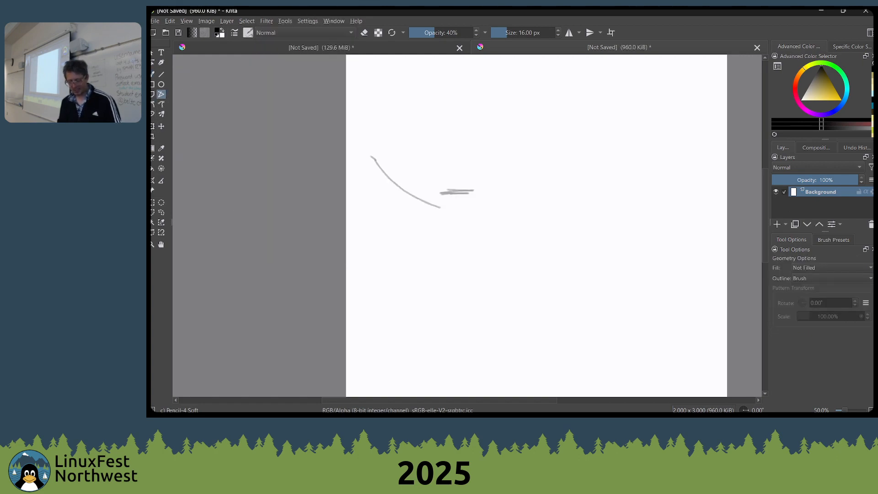
click(153, 114)
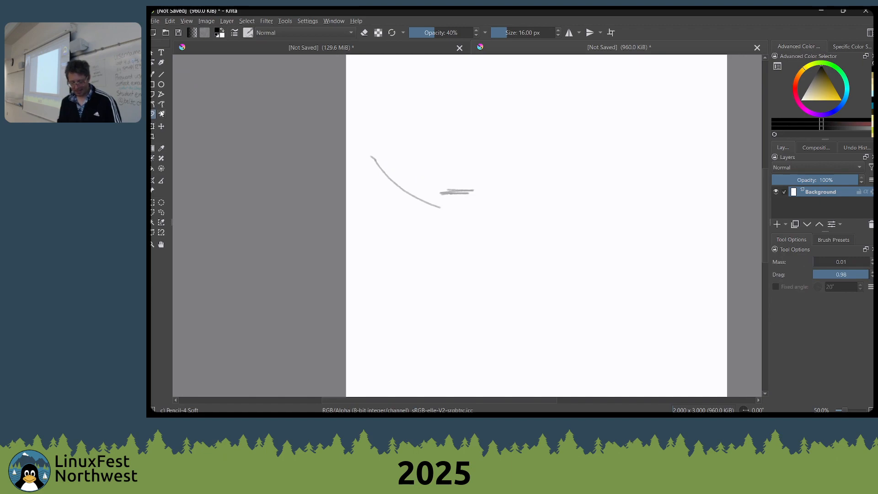
click(161, 114)
right_click(432, 163)
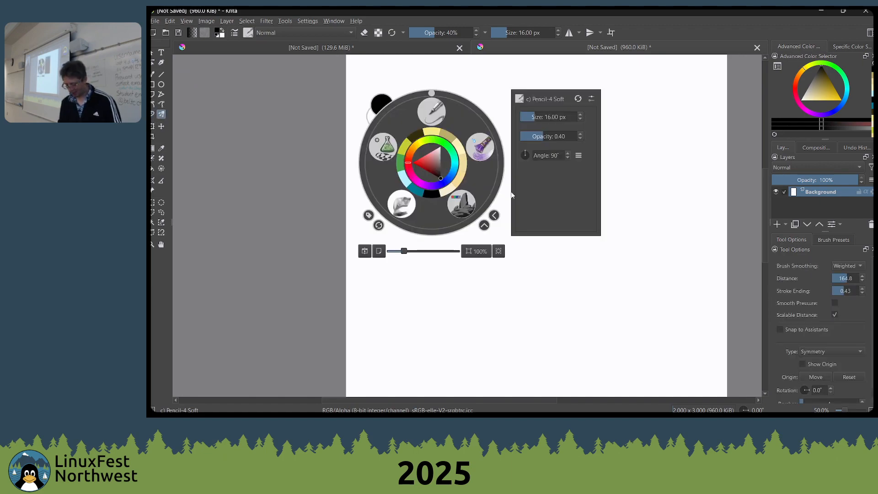
click(688, 204)
mouse_move(588, 208)
mouse_down()
mouse_move(544, 234)
mouse_move(572, 176)
mouse_up()
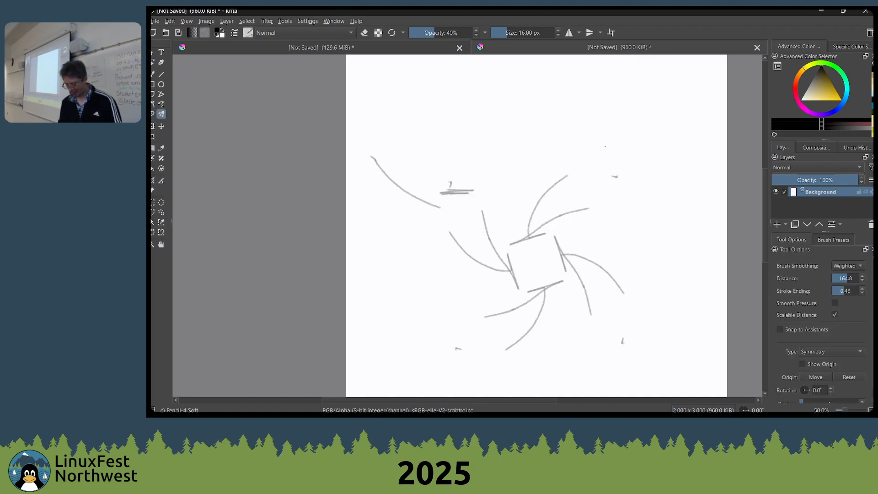
mouse_move(610, 138)
mouse_down()
mouse_move(655, 220)
mouse_move(674, 222)
mouse_move(684, 255)
mouse_move(645, 100)
mouse_move(688, 57)
mouse_move(680, 72)
mouse_move(603, 110)
mouse_move(627, 116)
mouse_up()
scroll(601, 148, down, 3)
scroll(859, 307, down, 1)
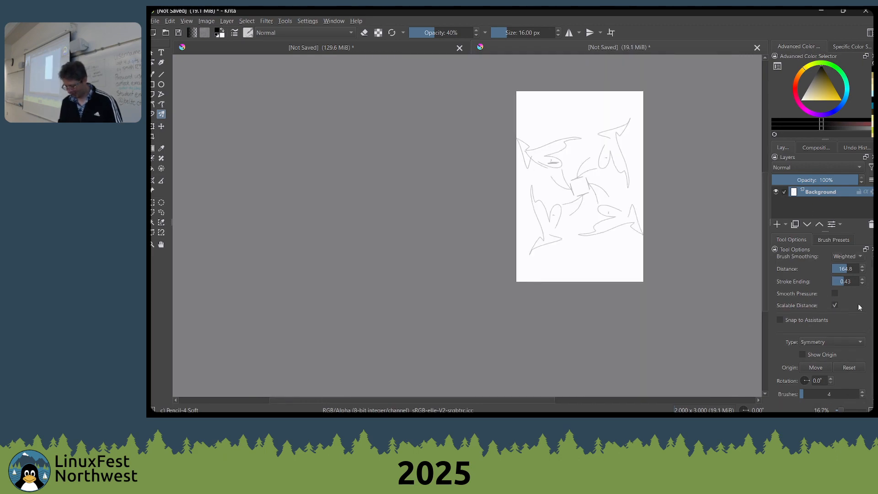
Set the Multibrush type to Snowflake and cover the page with mirrored pencil curves, raising the number of brushes to 12
scroll(818, 343, down, 2)
scroll(841, 353, up, 2)
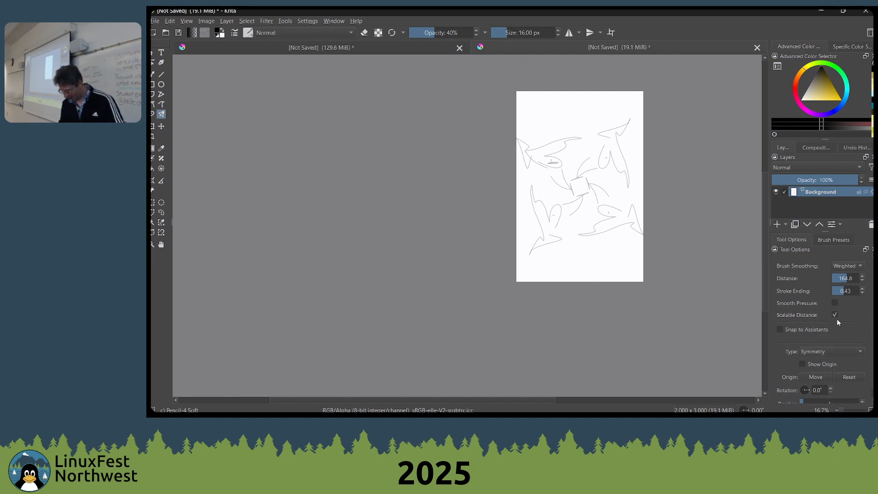
scroll(835, 334, down, 1)
click(833, 339)
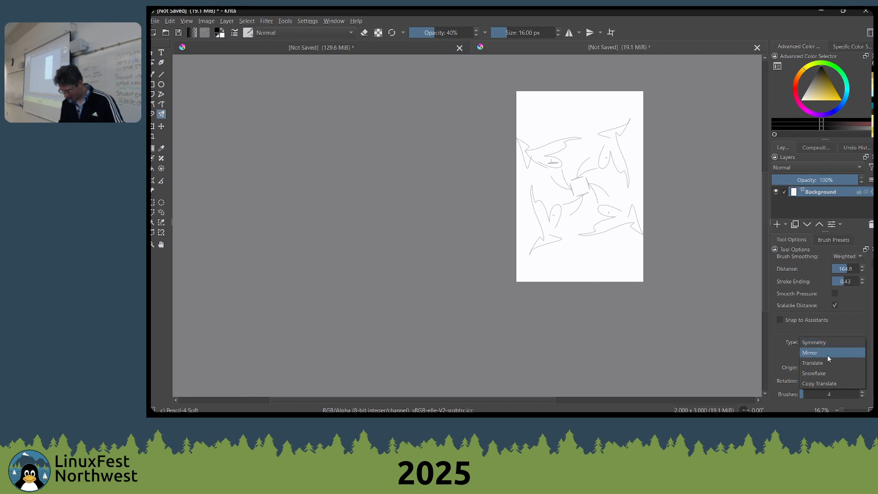
click(816, 374)
drag(575, 116, 518, 141)
drag(536, 125, 544, 159)
drag(532, 123, 547, 132)
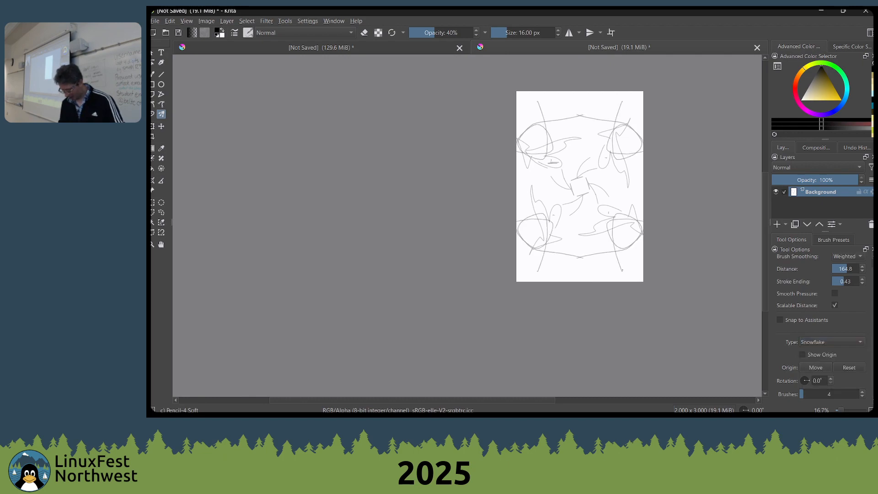
drag(537, 102, 536, 127)
drag(520, 139, 538, 138)
drag(533, 132, 532, 146)
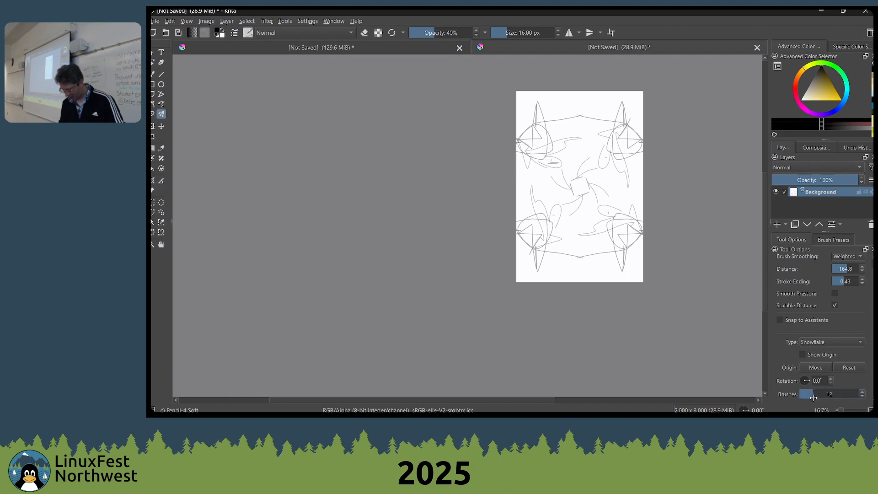
mouse_move(519, 141)
mouse_down()
mouse_move(573, 104)
mouse_move(571, 119)
mouse_move(591, 120)
mouse_up()
Choose the Shapes Fill brush preset, set the Multibrush count to 9 and paint a ring of dark filled shapes around the pattern's centre
right_click(582, 208)
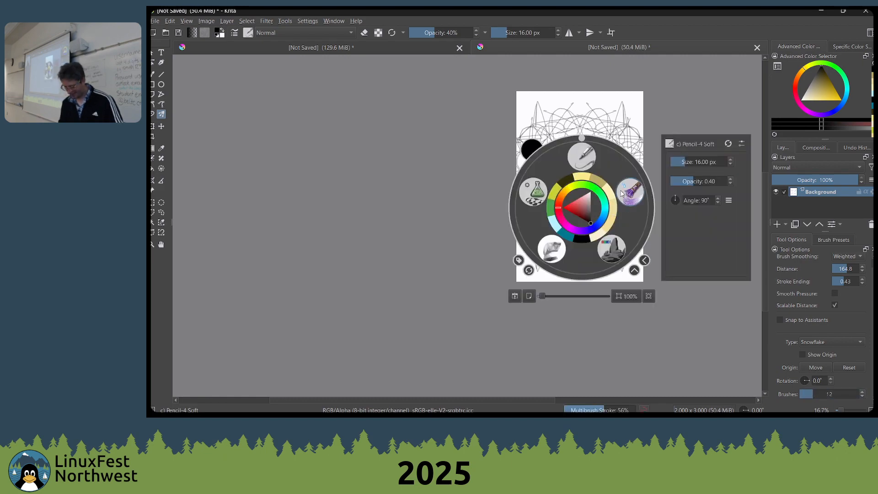
click(532, 192)
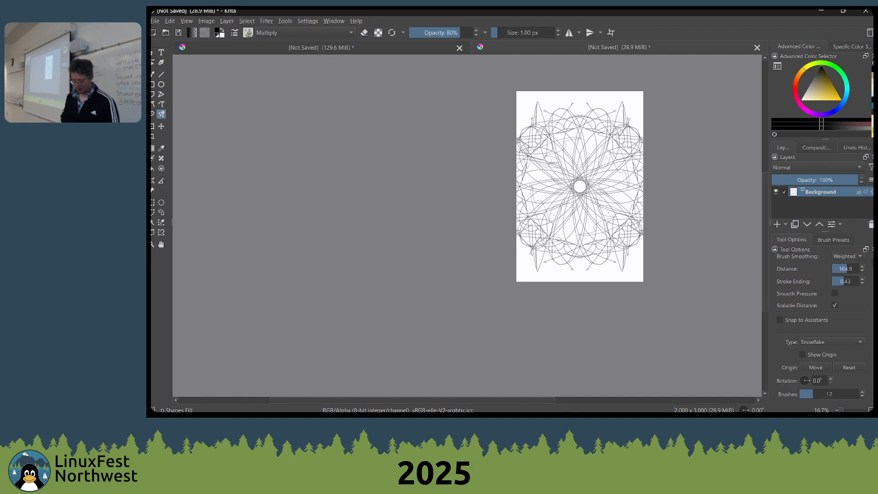
click(828, 394)
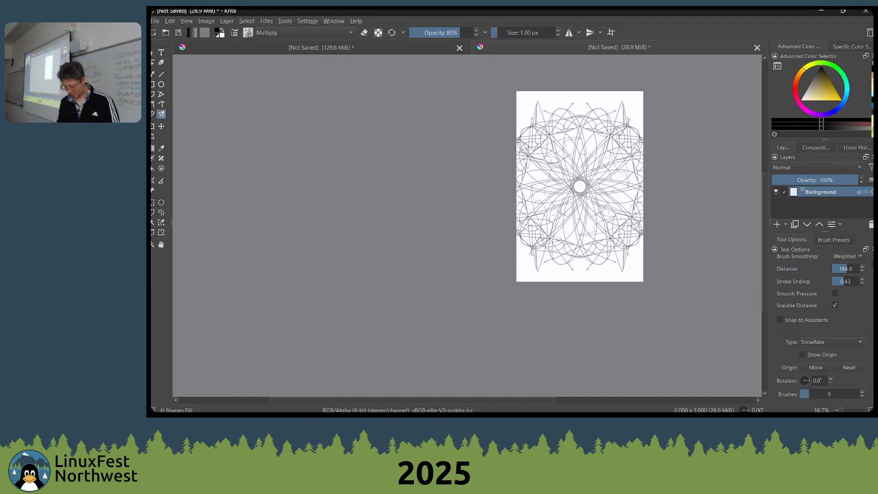
mouse_move(621, 218)
mouse_down()
mouse_move(583, 238)
mouse_move(551, 206)
mouse_up()
scroll(551, 203, up, 3)
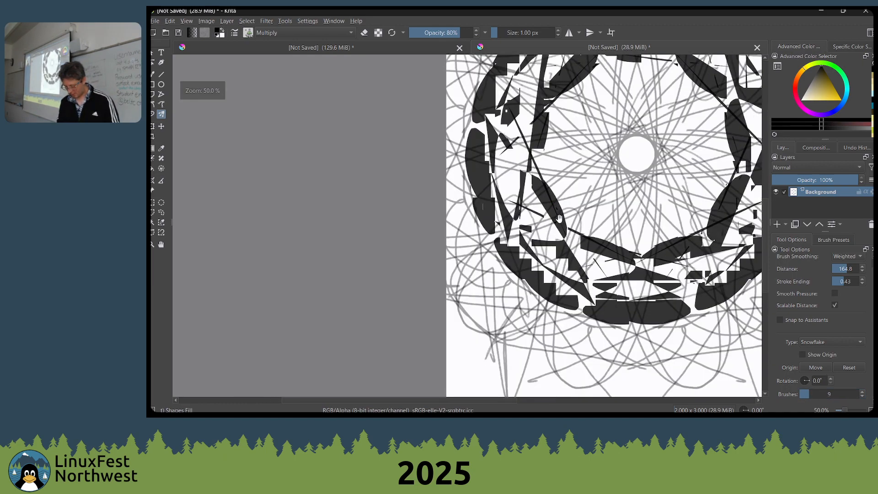
scroll(559, 219, down, 2)
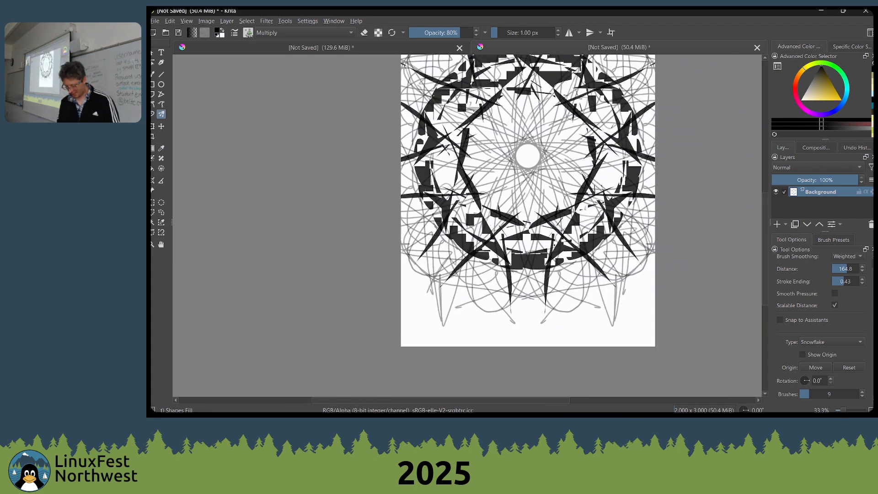
mouse_move(568, 218)
mouse_down()
mouse_move(620, 279)
mouse_move(595, 229)
mouse_move(559, 205)
mouse_up()
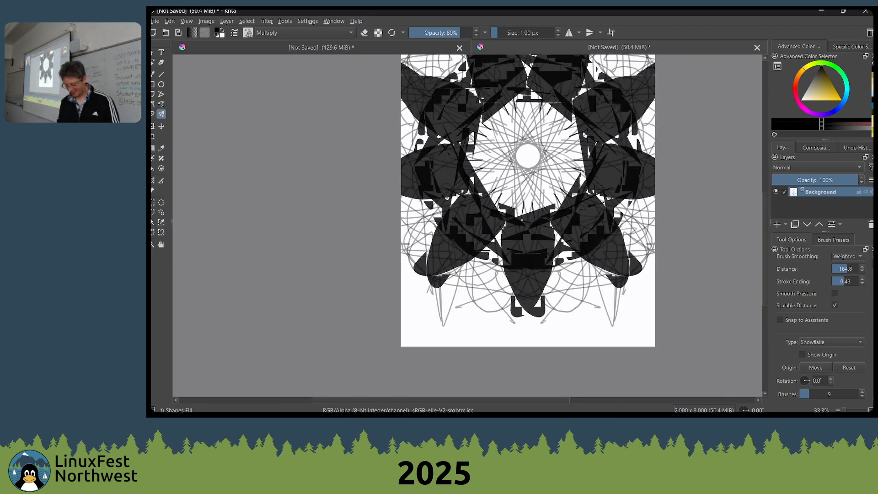
drag(539, 242, 541, 191)
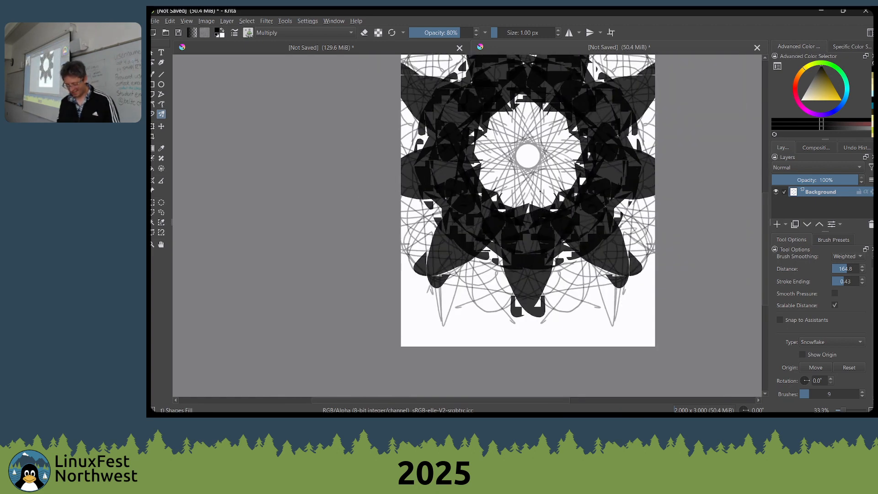
Paint white shapes over the mandala in Difference blending mode, raising the brush opacity to 100%
click(296, 31)
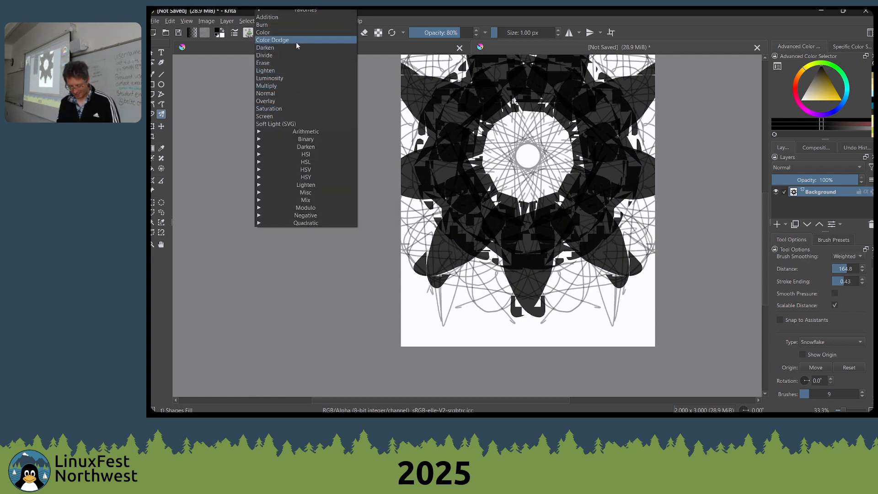
click(290, 215)
click(287, 239)
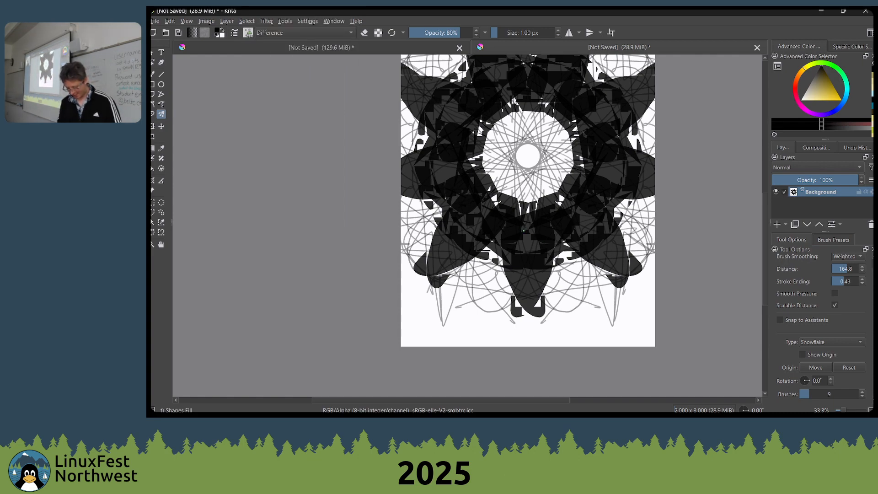
key(x)
mouse_move(523, 230)
mouse_down()
mouse_move(512, 275)
mouse_move(491, 247)
mouse_move(480, 306)
mouse_move(497, 213)
mouse_move(513, 261)
mouse_move(518, 220)
mouse_up()
drag(459, 33, 670, 44)
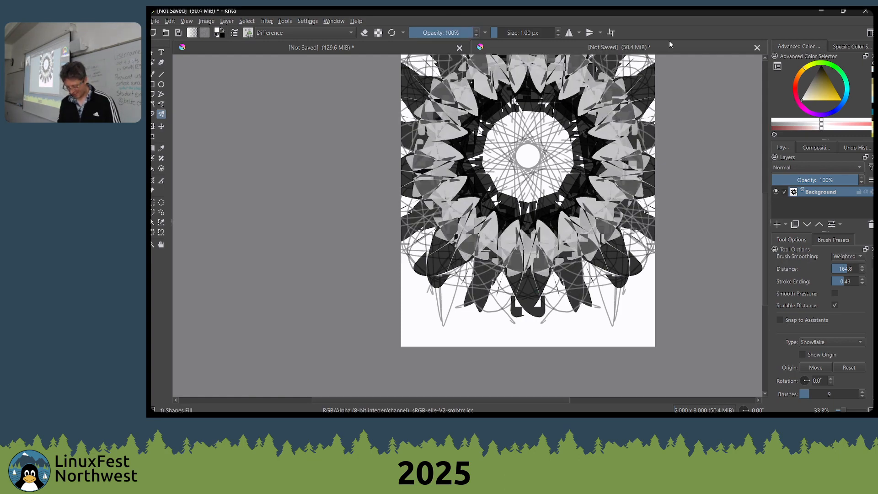
scroll(699, 212, down, 1)
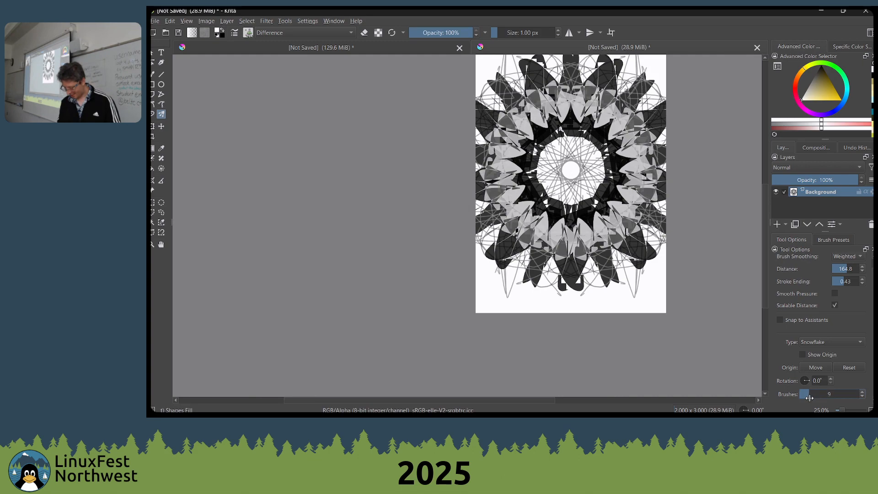
mouse_move(622, 287)
mouse_down()
mouse_move(614, 299)
mouse_move(599, 197)
mouse_move(681, 181)
mouse_move(633, 229)
mouse_move(615, 194)
mouse_move(640, 215)
mouse_move(613, 237)
mouse_up()
Close both the mandala document and the earlier perspective-line document without saving them
click(757, 47)
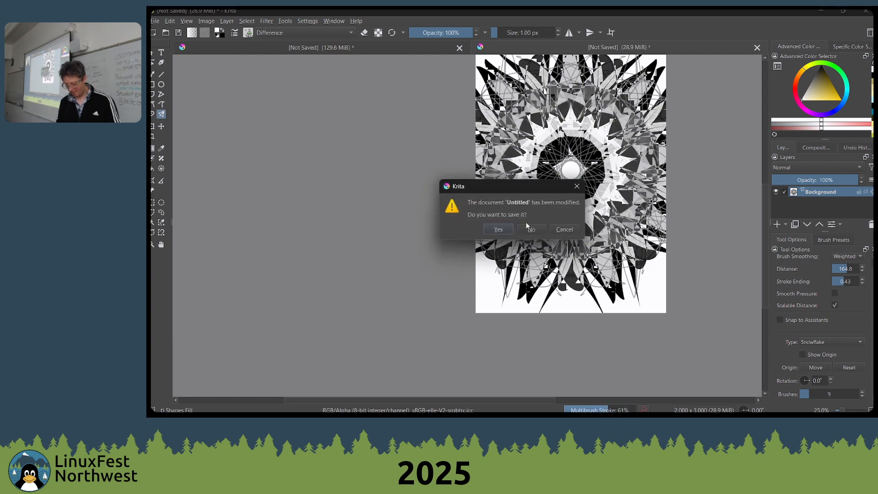
click(528, 228)
key(ctrl+w)
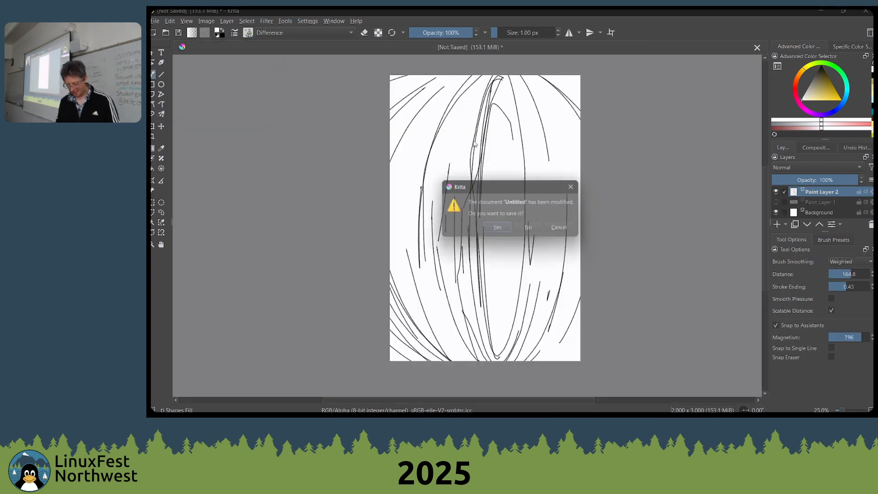
click(531, 229)
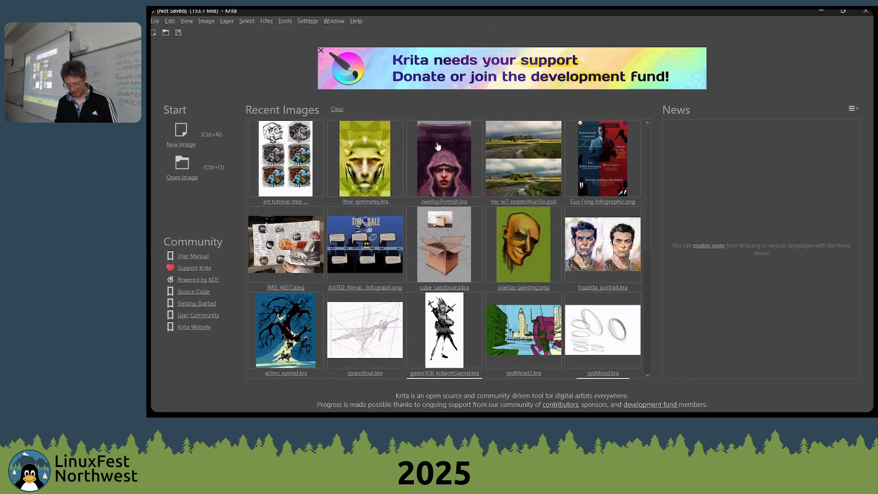
Create a new 2000 × 3000 px document, try one filled shape stroke on it and undo the stroke
click(172, 140)
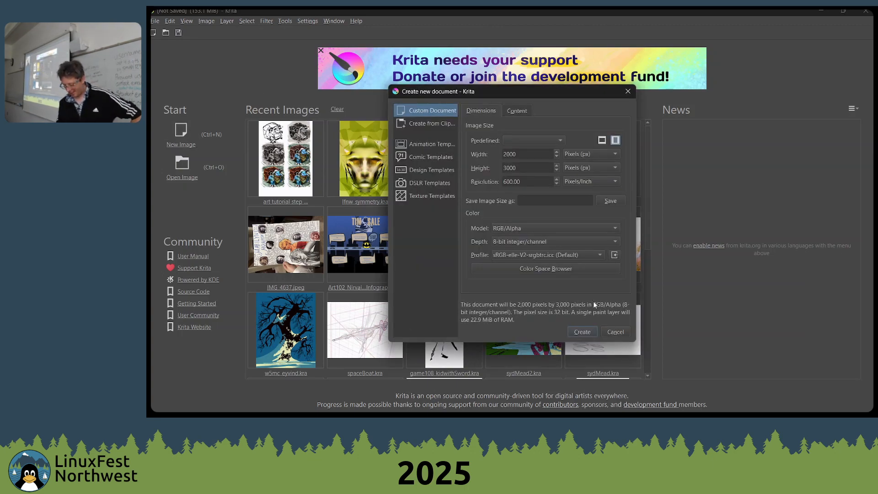
key(Return)
mouse_move(470, 148)
mouse_down()
mouse_move(563, 178)
mouse_move(490, 188)
mouse_move(472, 174)
mouse_up()
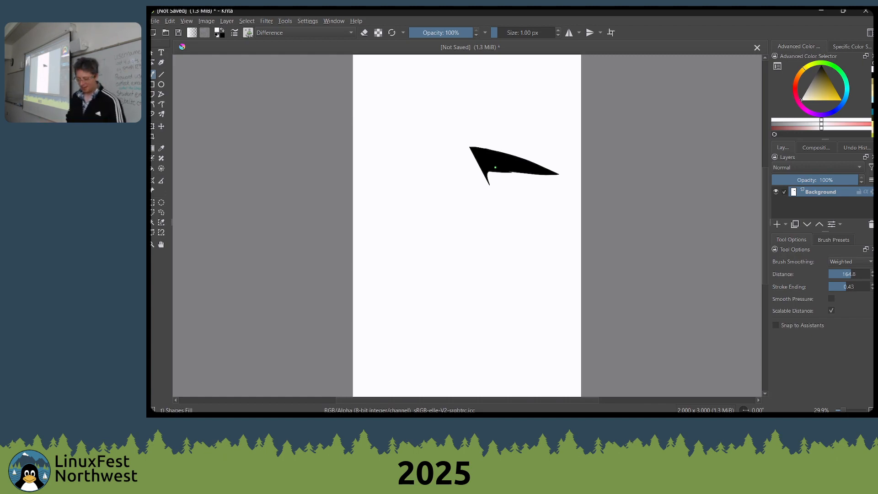
key(ctrl+z)
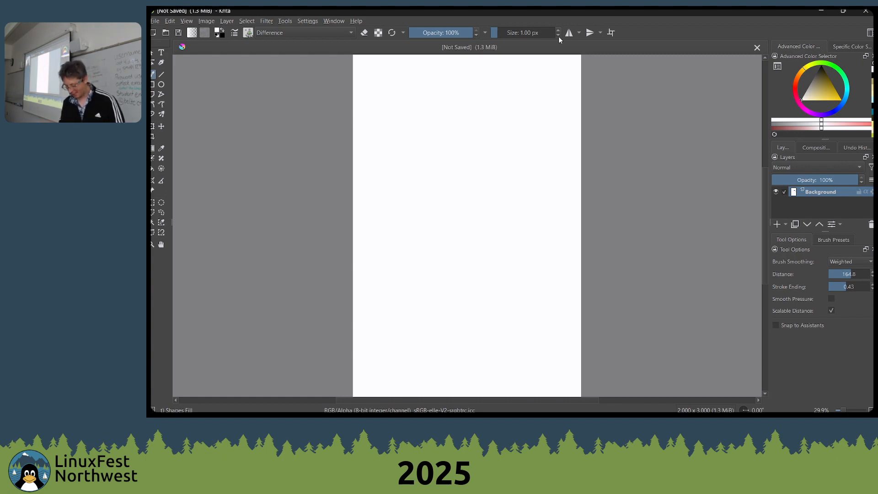
Turn on horizontal mirroring and paint symmetrical dark eyes with overlapping shapes and a pointed nose on the blank canvas
click(569, 32)
mouse_move(483, 172)
mouse_down()
mouse_move(513, 181)
mouse_move(515, 200)
mouse_move(531, 175)
mouse_move(478, 175)
mouse_move(495, 176)
mouse_move(481, 194)
mouse_move(528, 185)
mouse_move(520, 169)
mouse_up()
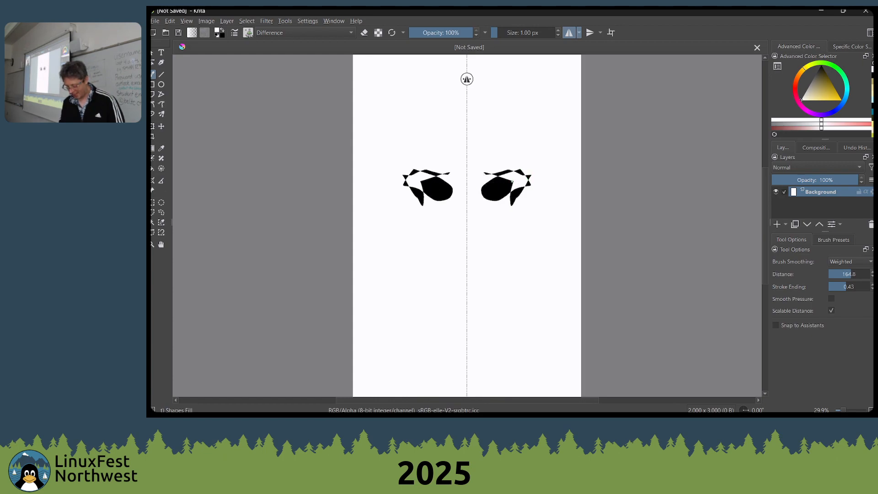
scroll(503, 181, up, 3)
drag(503, 207, 518, 133)
mouse_move(474, 223)
mouse_down()
mouse_move(406, 262)
mouse_move(423, 284)
mouse_move(471, 252)
mouse_up()
scroll(475, 250, down, 3)
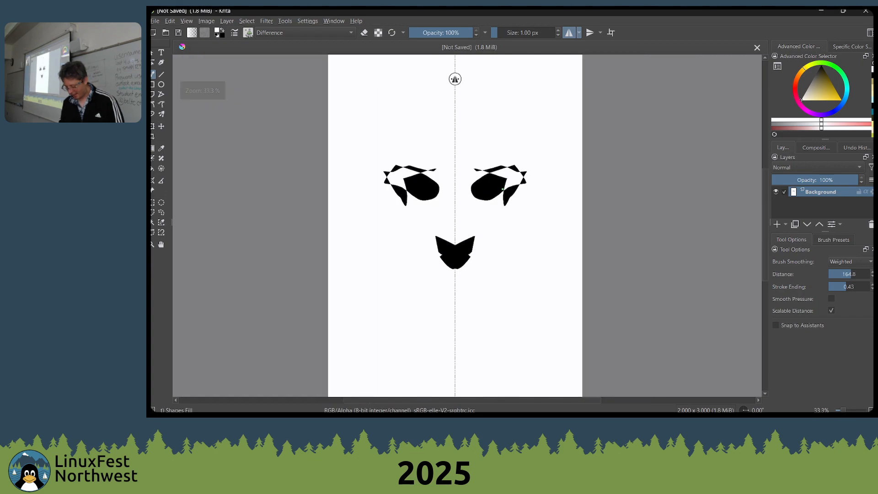
mouse_move(521, 183)
mouse_down()
mouse_move(515, 164)
mouse_move(490, 175)
mouse_up()
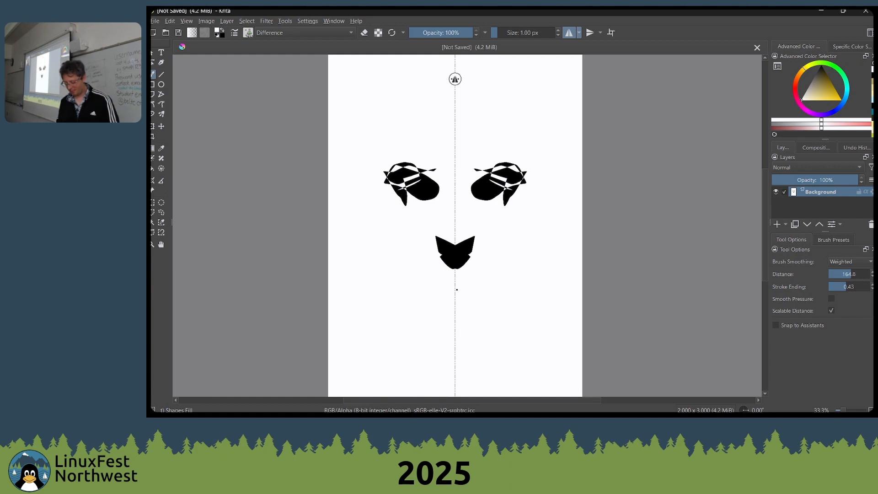
Paint mirrored lips, a nose bridge and thin diagonal cheek strokes on the face
mouse_move(454, 291)
mouse_down()
mouse_move(483, 303)
mouse_move(462, 287)
mouse_move(457, 322)
mouse_up()
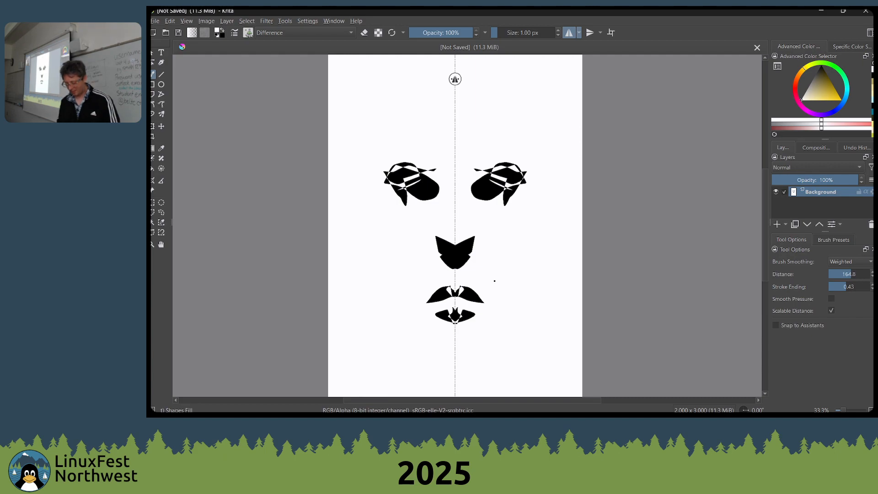
drag(456, 179, 463, 236)
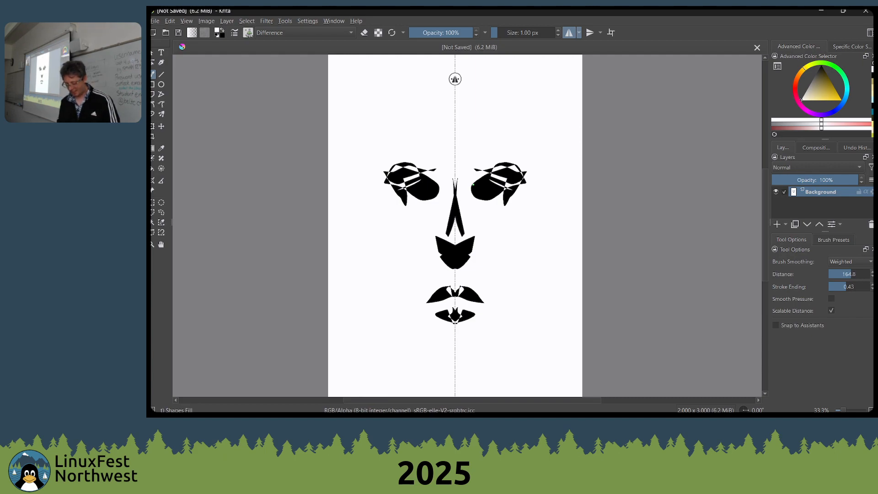
drag(440, 172, 463, 220)
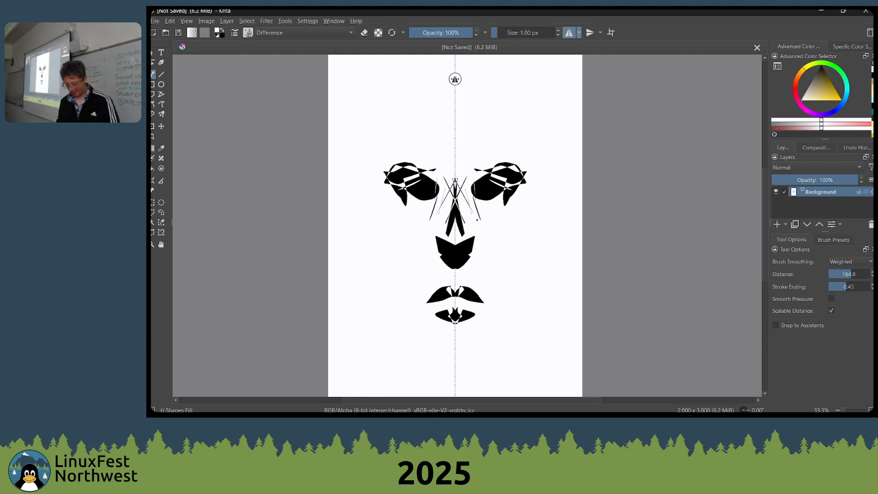
drag(463, 190, 495, 241)
drag(481, 207, 489, 229)
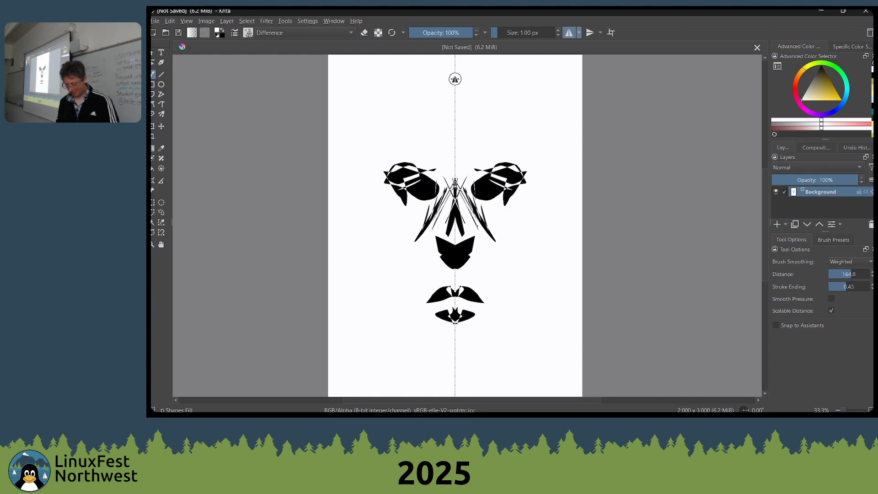
Return from the browser to the face drawing in Krita and paint overlapping filled shapes across and beside both eyes
key(alt+Tab)
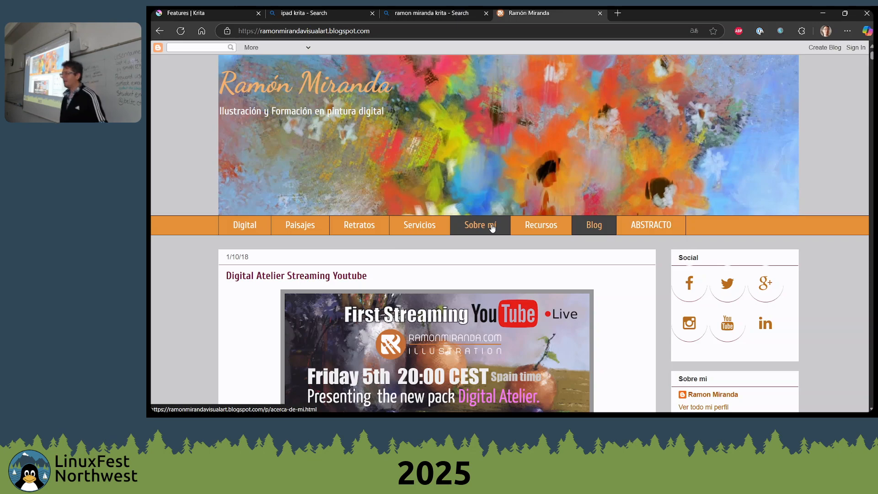
key(alt+Tab)
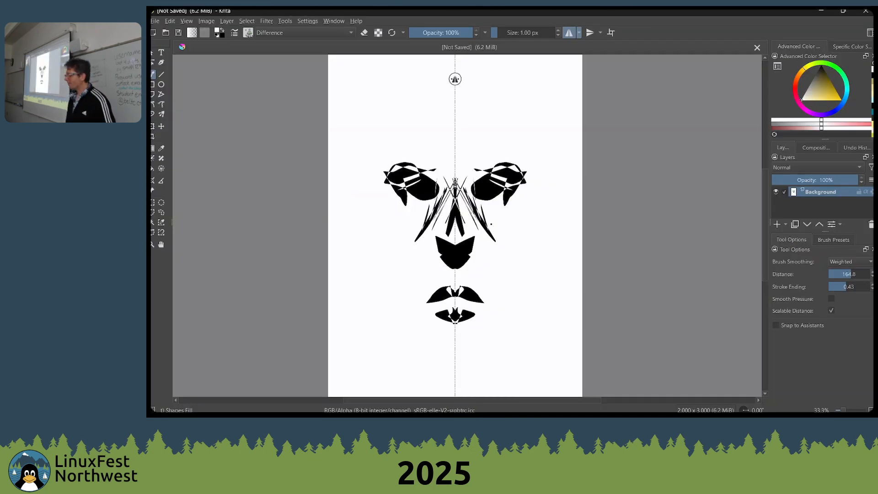
key(alt+Tab)
key(alt+Tab)
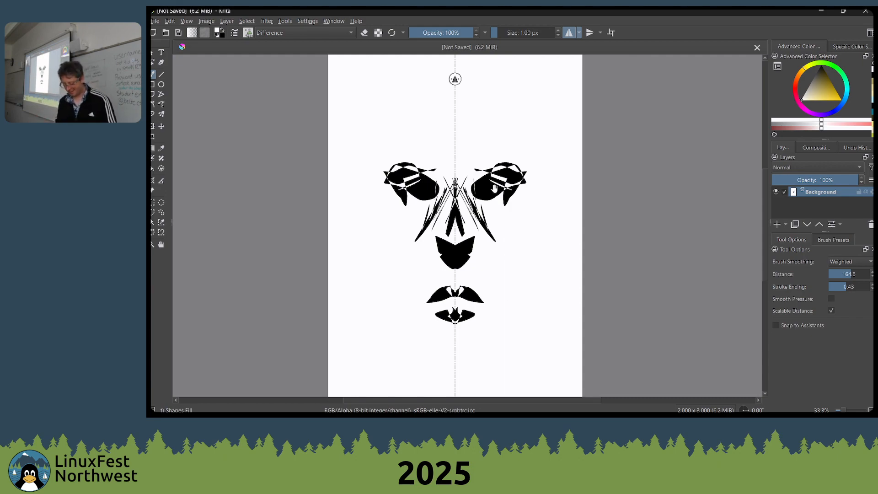
mouse_move(495, 187)
mouse_down()
mouse_move(493, 206)
mouse_move(530, 208)
mouse_move(533, 226)
mouse_up()
mouse_move(533, 218)
mouse_down()
mouse_move(475, 191)
mouse_move(499, 194)
mouse_move(549, 232)
mouse_move(531, 237)
mouse_move(487, 211)
mouse_up()
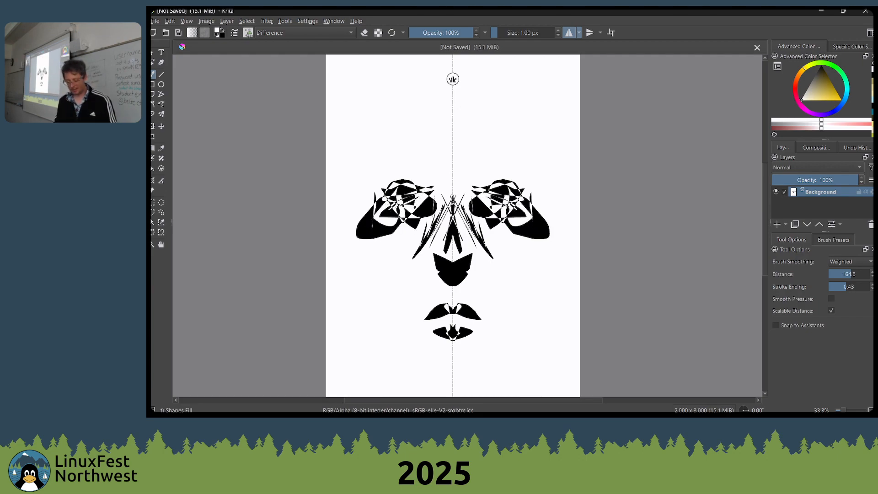
Look through the Digital Atelier streaming post on the artist's blog in the browser and return to Krita
key(alt+Tab)
scroll(244, 219, down, 8)
scroll(243, 219, up, 1)
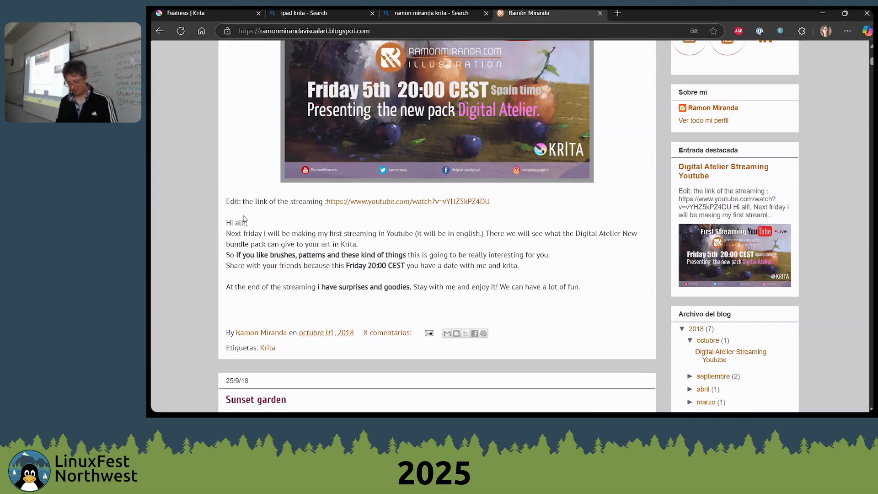
scroll(247, 215, up, 8)
key(alt+Tab)
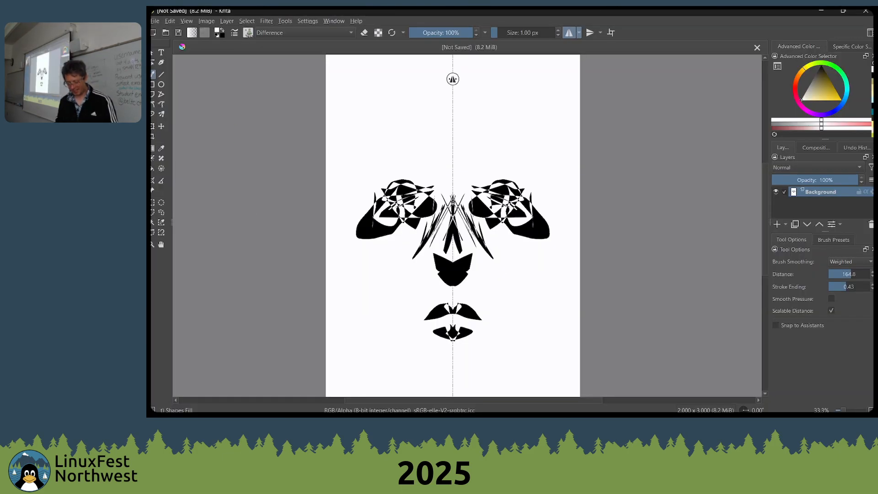
Add thin, mirrored dark strokes above and beside the eyes
drag(331, 151, 386, 196)
drag(389, 197, 423, 221)
drag(420, 234, 426, 256)
Choose the Wet Bristles Rough brush preset, enlarge it to 110 px and smear the shapes around both eyes
right_click(432, 213)
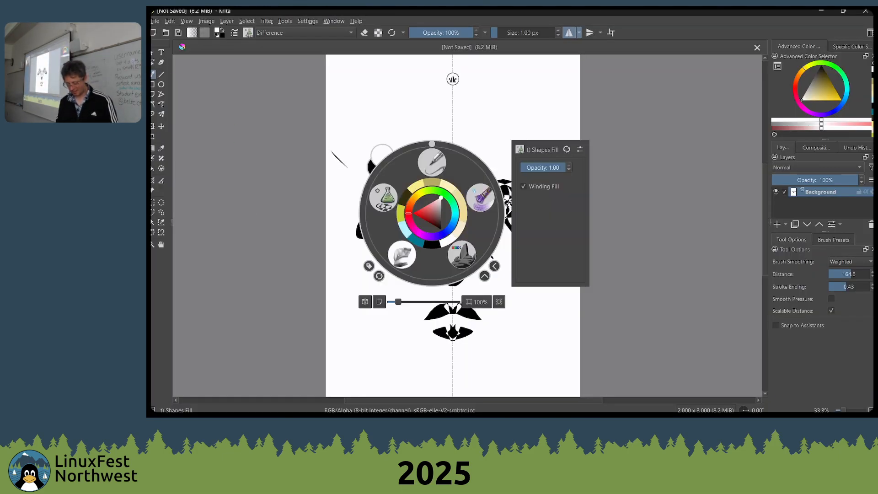
click(481, 198)
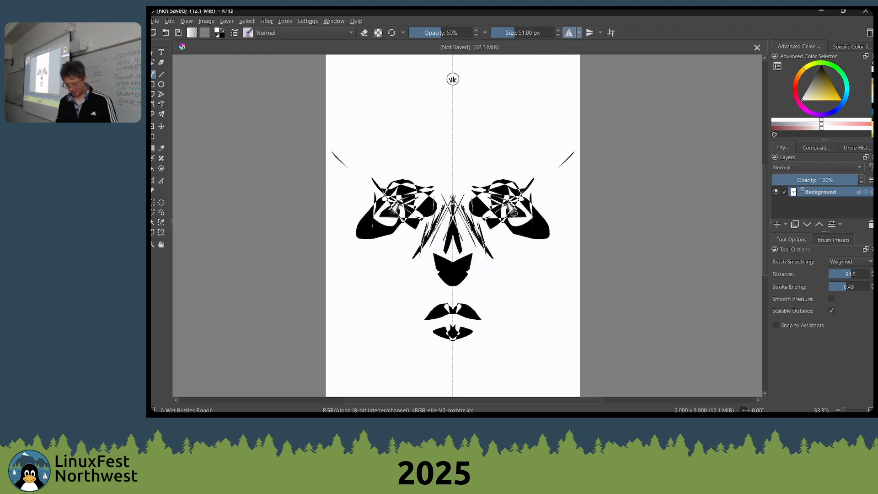
key(bracketright)
key(bracketright)
key(bracketright)
key(bracketright)
key(bracketright)
key(bracketright)
key(bracketright)
key(bracketright)
key(bracketright)
key(bracketright)
key(bracketright)
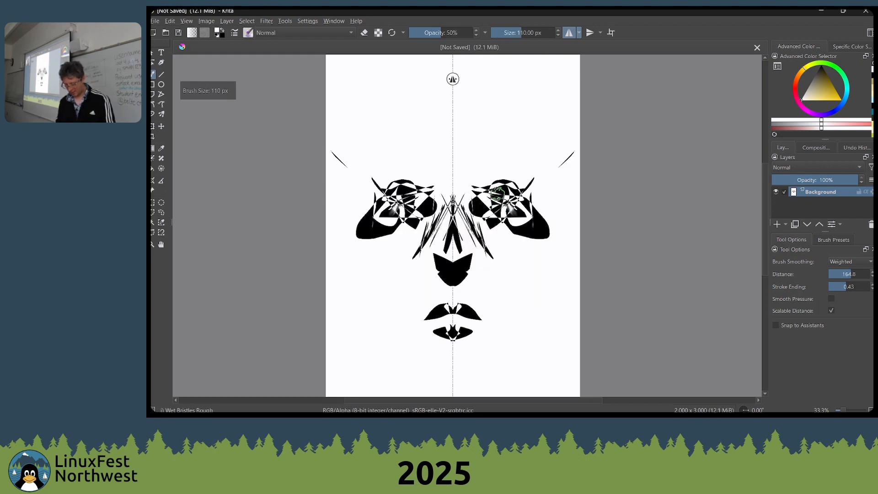
mouse_move(498, 194)
mouse_down()
mouse_move(492, 211)
mouse_move(510, 220)
mouse_move(508, 197)
mouse_move(461, 211)
mouse_move(477, 209)
mouse_move(369, 202)
mouse_move(483, 213)
mouse_move(500, 199)
mouse_move(484, 186)
mouse_move(500, 188)
mouse_move(492, 198)
mouse_move(504, 193)
mouse_move(440, 193)
mouse_move(510, 215)
mouse_move(476, 189)
mouse_move(502, 206)
mouse_move(506, 197)
mouse_move(542, 221)
mouse_move(527, 203)
mouse_move(521, 232)
mouse_move(497, 210)
mouse_move(513, 238)
mouse_move(490, 214)
mouse_move(508, 234)
mouse_move(454, 216)
mouse_up()
Enlarge the Wet Bristles Rough brush to 176 px
right_click(477, 206)
click(477, 208)
key(bracketright)
key(bracketright)
key(bracketright)
key(bracketright)
key(bracketright)
key(bracketright)
key(bracketright)
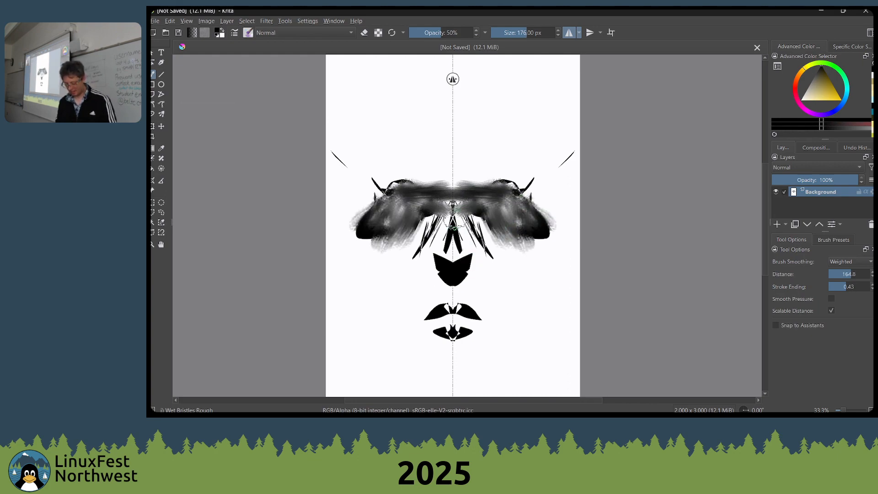
Swap between the foreground and background colours while painting soft light and dark strokes over the nose and cheeks
key(x)
mouse_move(454, 247)
mouse_down()
mouse_move(453, 185)
mouse_move(453, 238)
mouse_move(453, 223)
mouse_move(488, 249)
mouse_move(482, 244)
mouse_move(481, 272)
mouse_move(463, 292)
mouse_move(446, 294)
mouse_move(487, 267)
mouse_move(476, 281)
mouse_move(479, 268)
mouse_move(454, 254)
mouse_move(463, 260)
mouse_move(493, 245)
mouse_move(511, 272)
mouse_move(458, 216)
mouse_up()
key(x)
key(x)
key(x)
key(x)
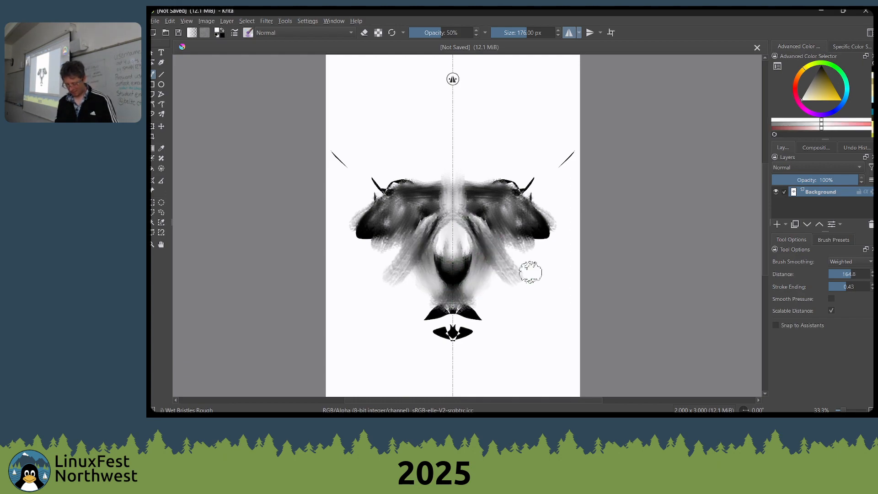
mouse_move(524, 270)
mouse_down()
mouse_move(471, 220)
mouse_move(467, 201)
mouse_up()
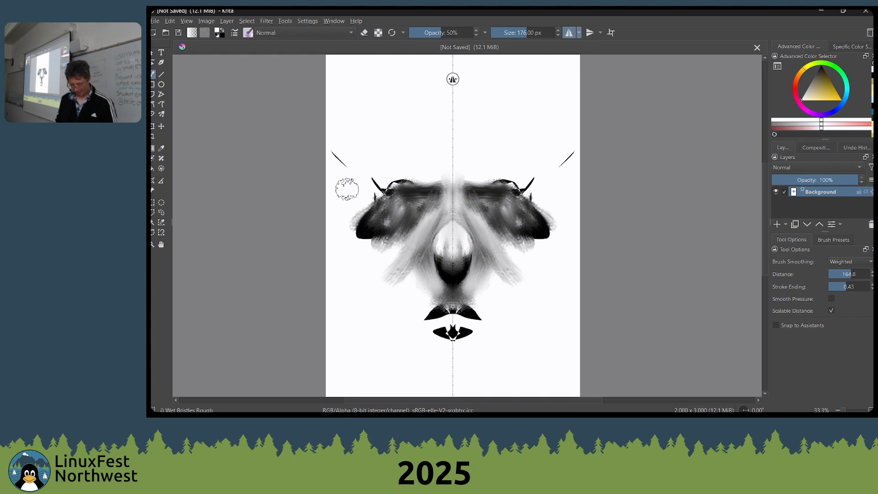
Browse the images in the sketchbook folder of the file opening dialog
key(ctrl+o)
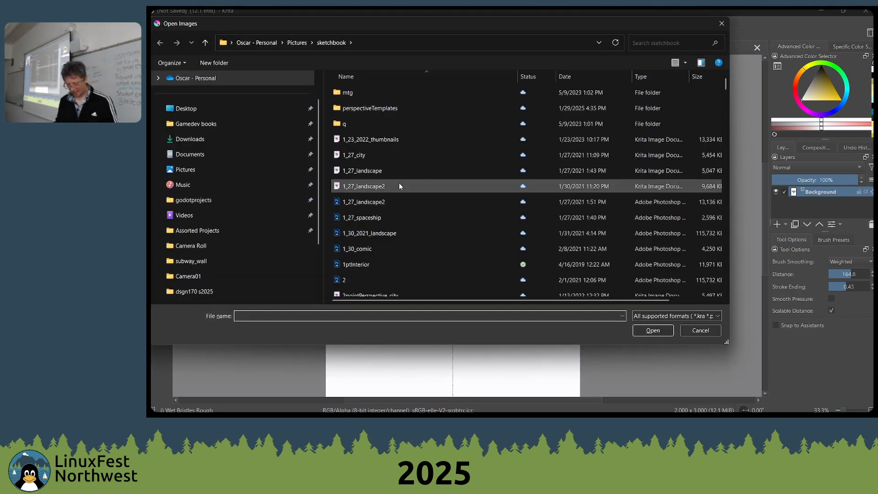
scroll(439, 192, down, 2)
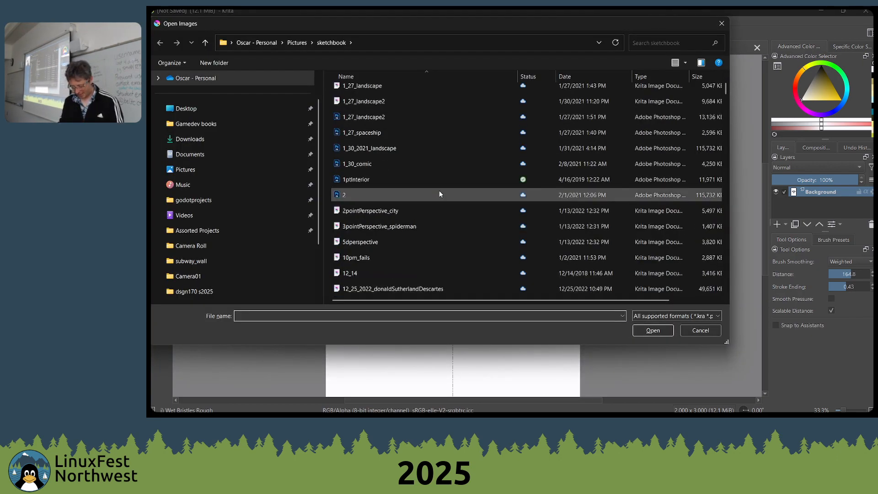
scroll(402, 246, down, 1)
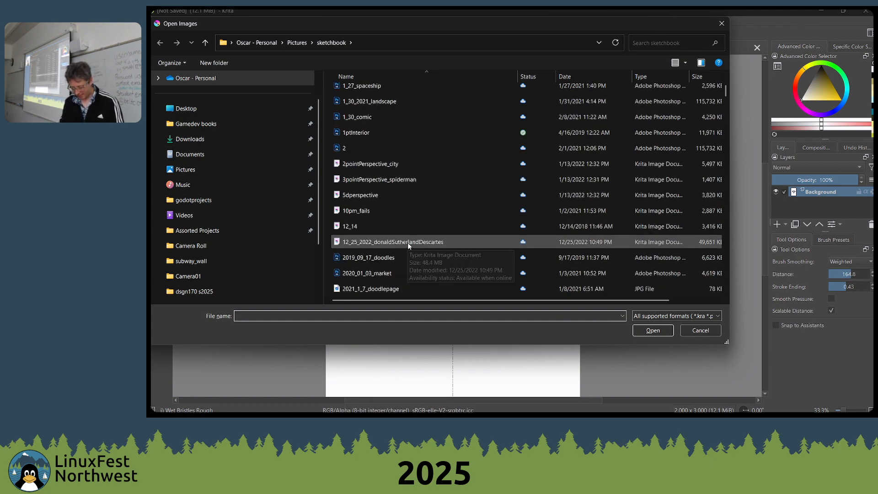
scroll(412, 241, up, 3)
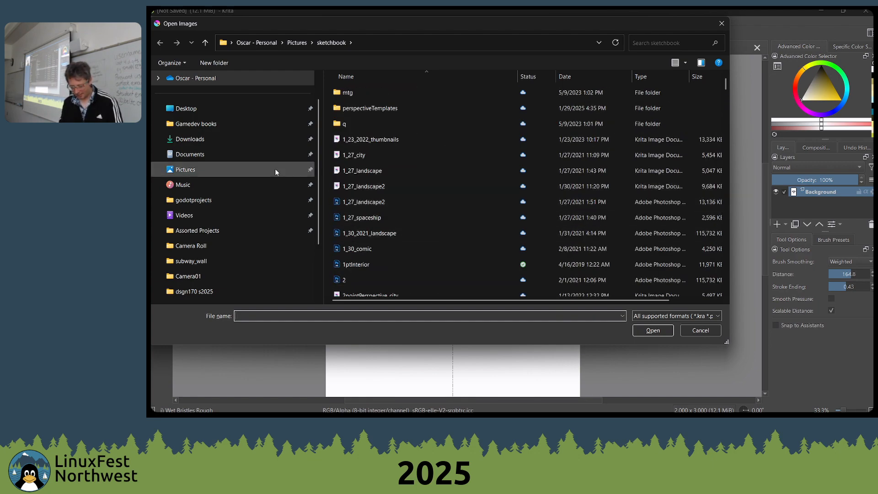
scroll(256, 167, up, 1)
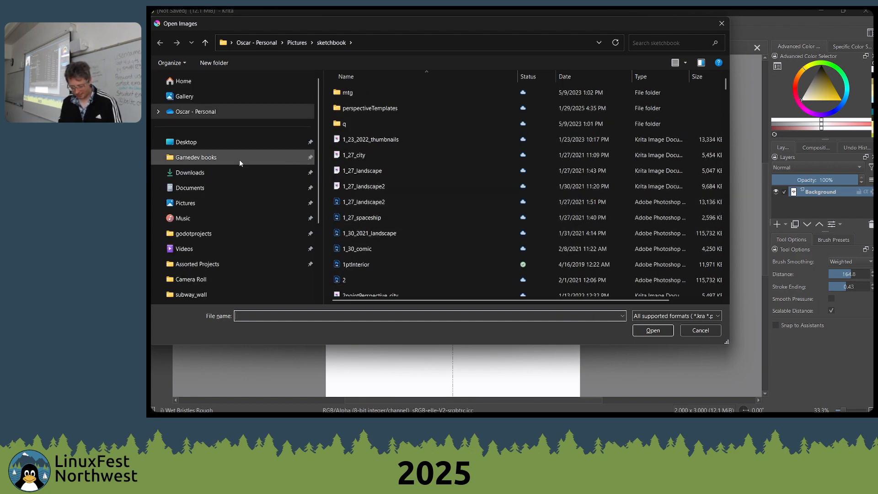
Go to the Documents folder and enter its lwtech and other college things folder
click(190, 188)
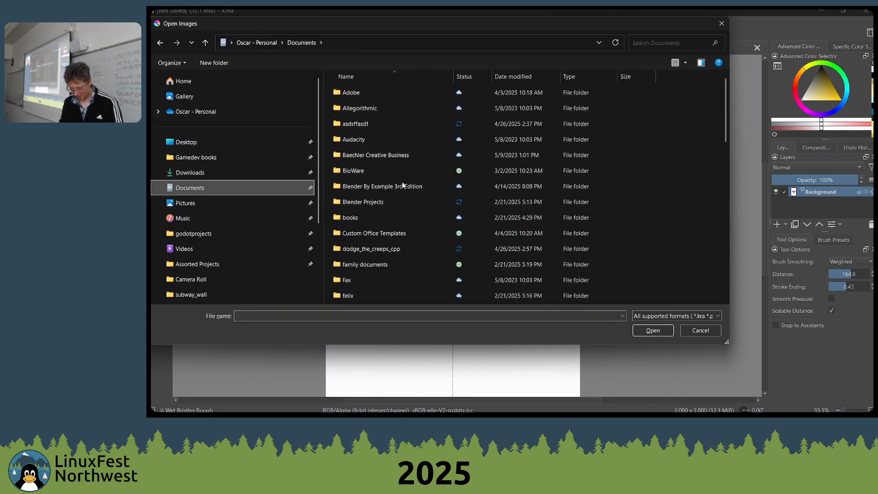
scroll(398, 191, down, 9)
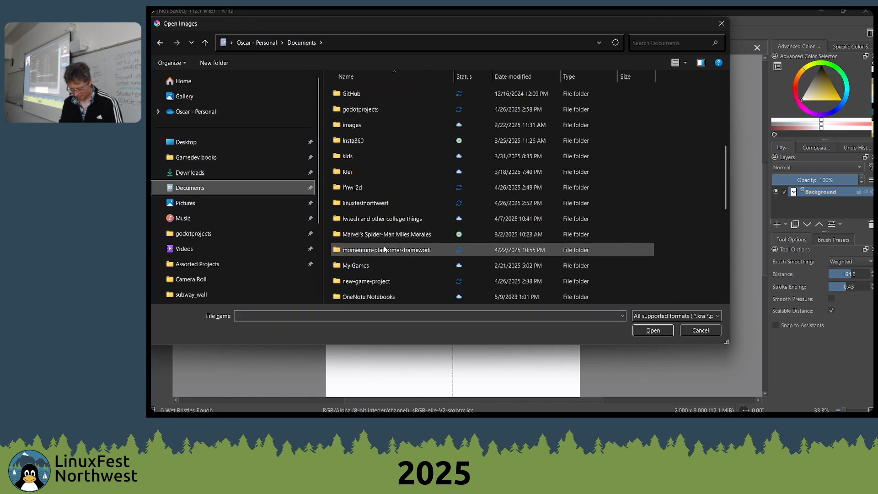
scroll(382, 234, up, 5)
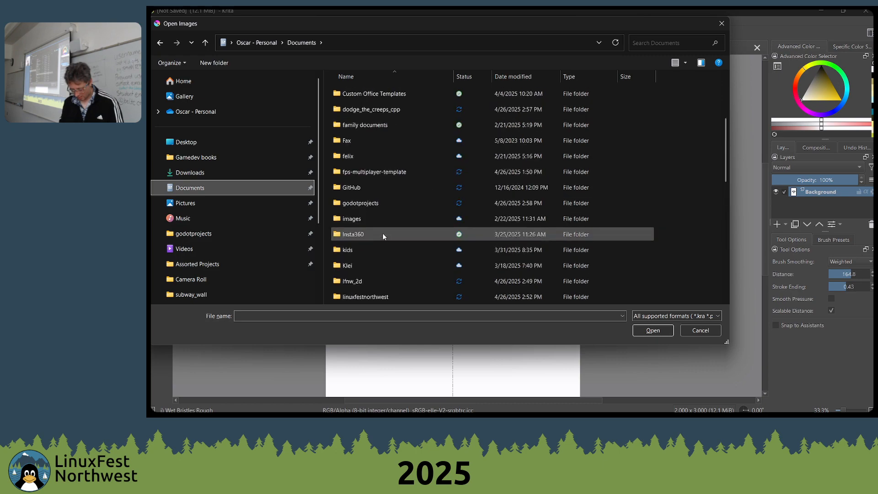
scroll(382, 234, down, 1)
double_click(389, 216)
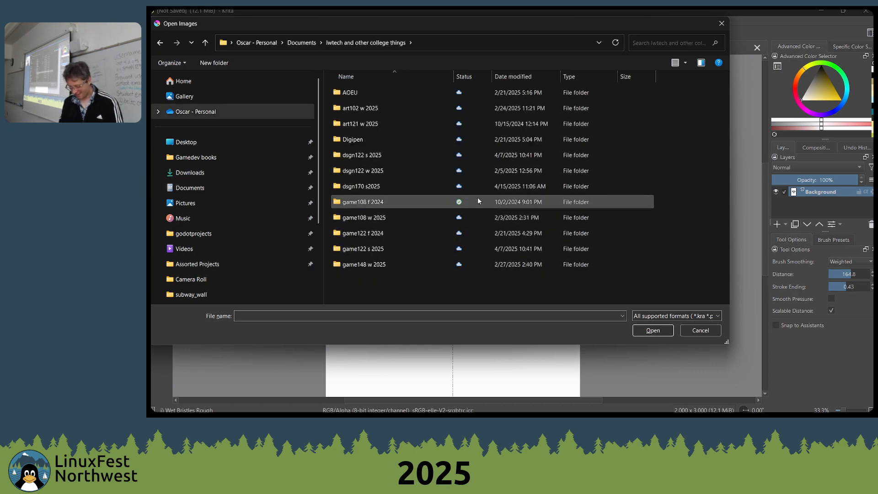
Try to open the exerciseWeek7_masterCopy file from the game122 f 2024 folder
key(Down)
key(Down)
key(Down)
key(Down)
key(Down)
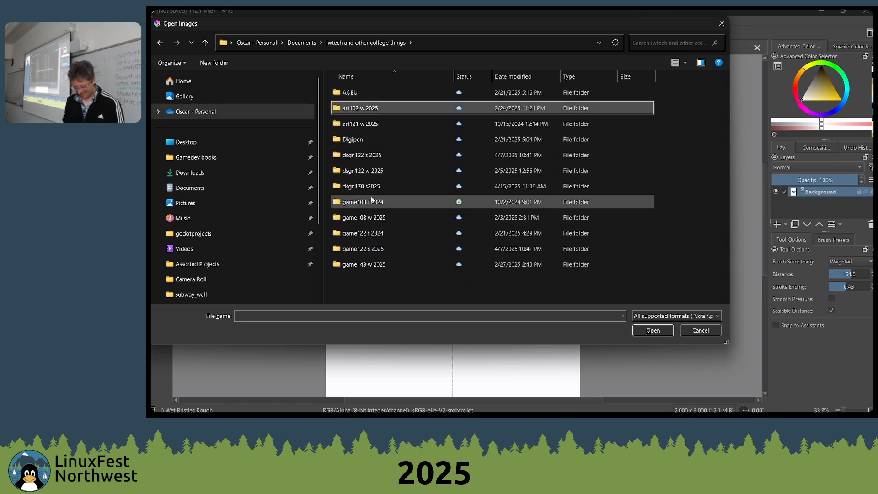
click(358, 264)
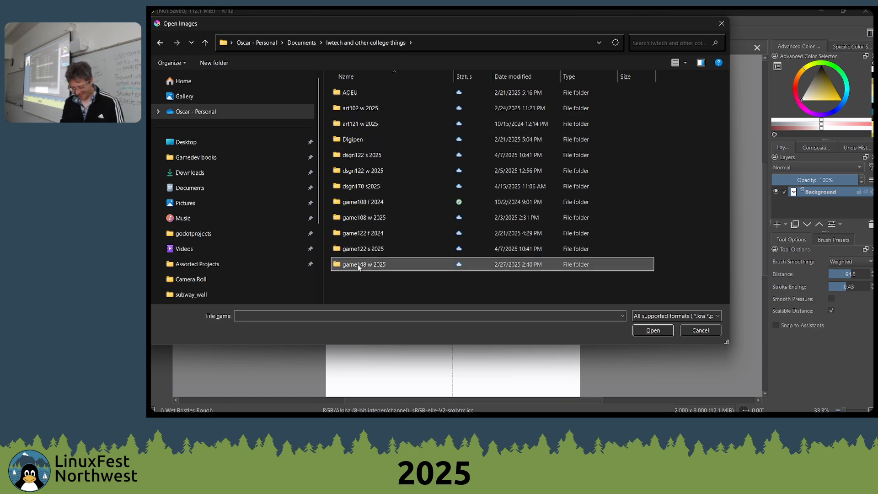
click(364, 249)
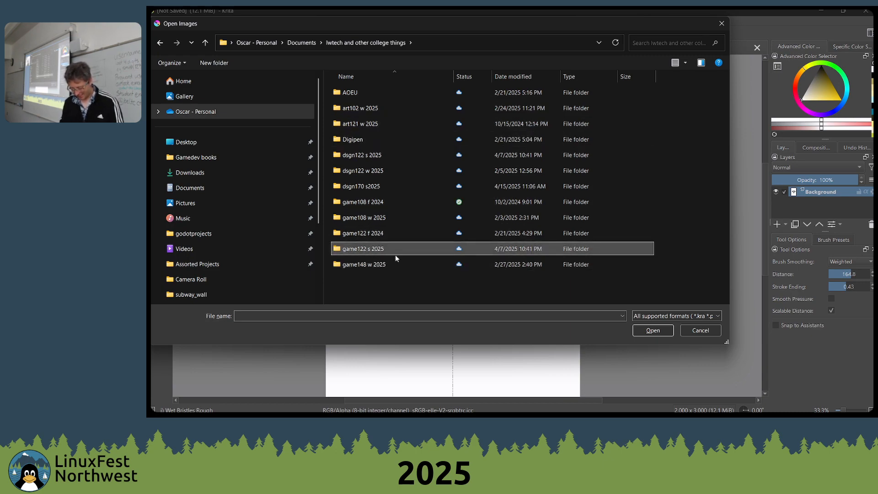
double_click(363, 233)
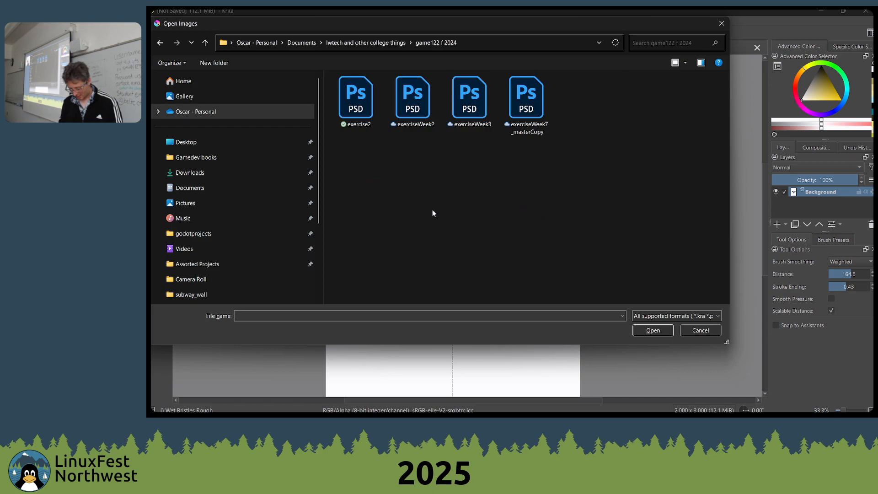
double_click(528, 108)
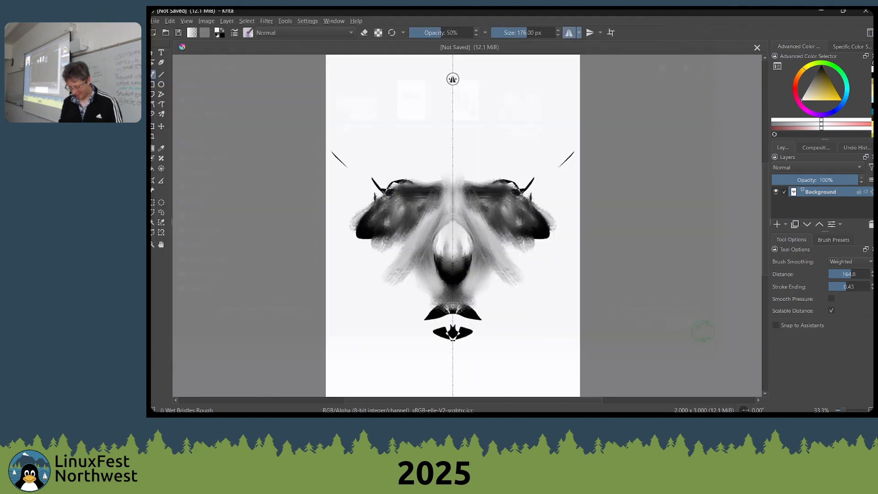
Sort the sketchbook folder by date in the file opening dialog and open the w5mc_eyvind file
drag(463, 223, 484, 223)
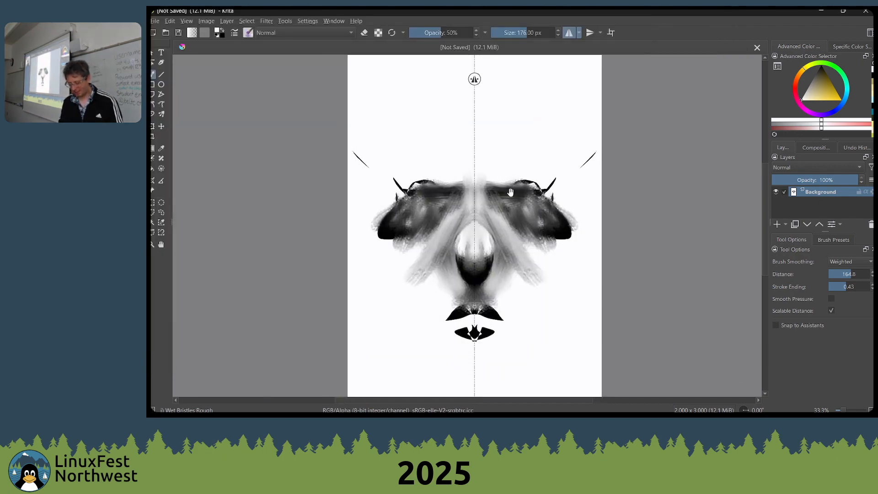
drag(511, 193, 509, 198)
key(ctrl+o)
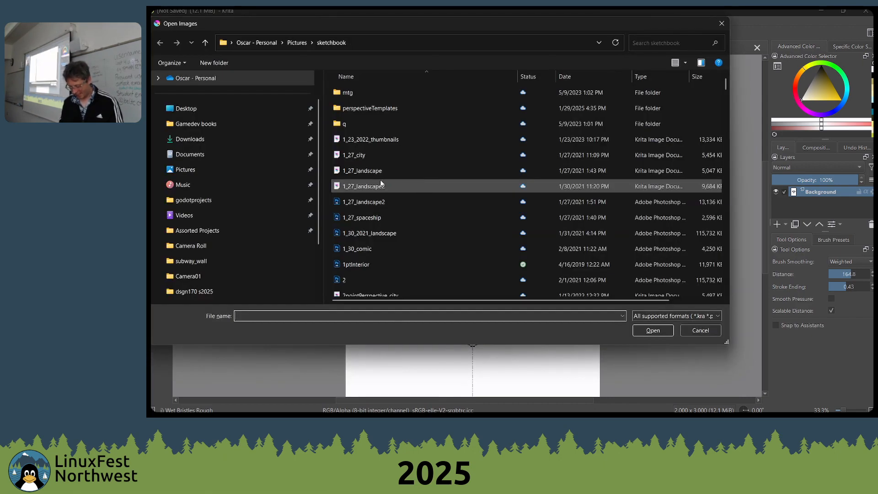
double_click(387, 170)
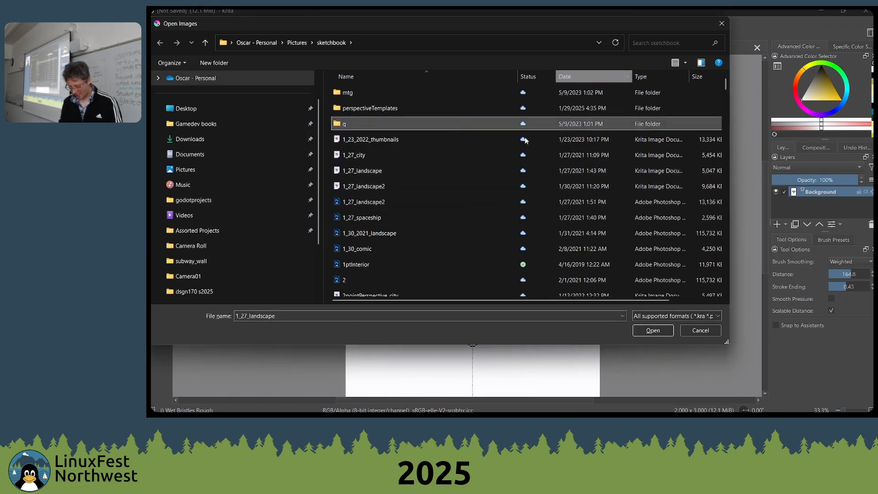
click(435, 232)
scroll(390, 238, down, 1)
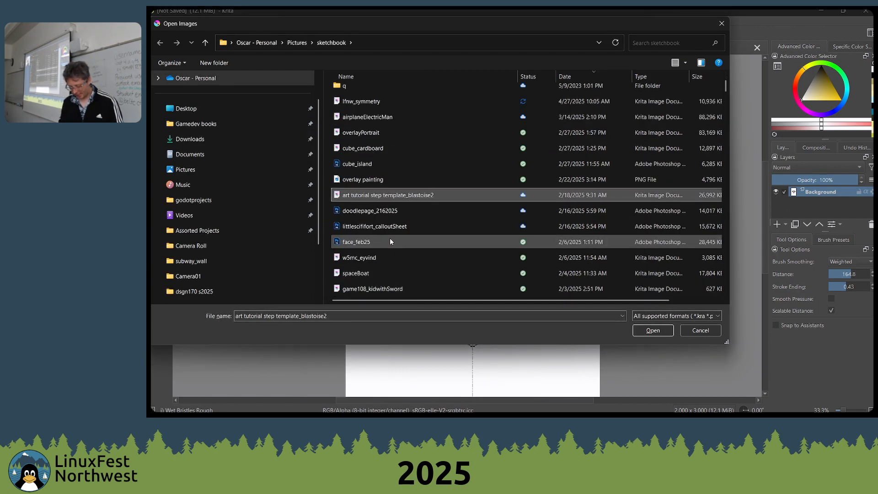
scroll(390, 240, down, 1)
click(358, 258)
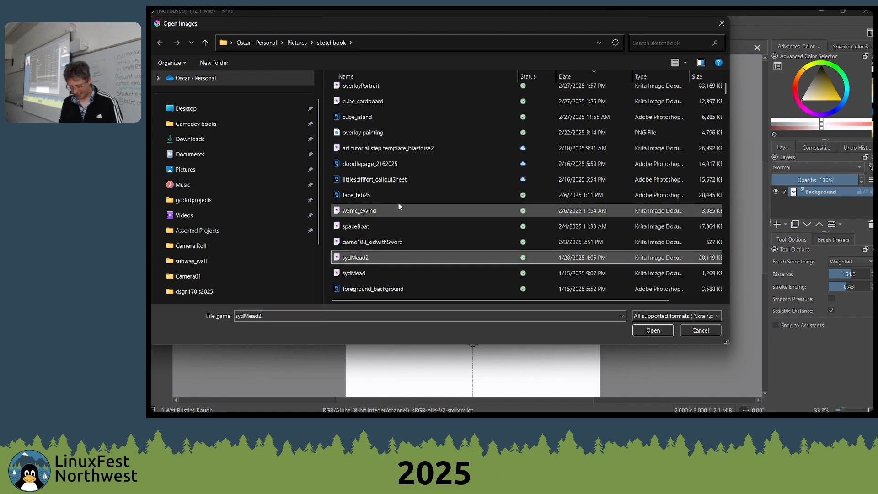
click(361, 211)
scroll(362, 213, down, 1)
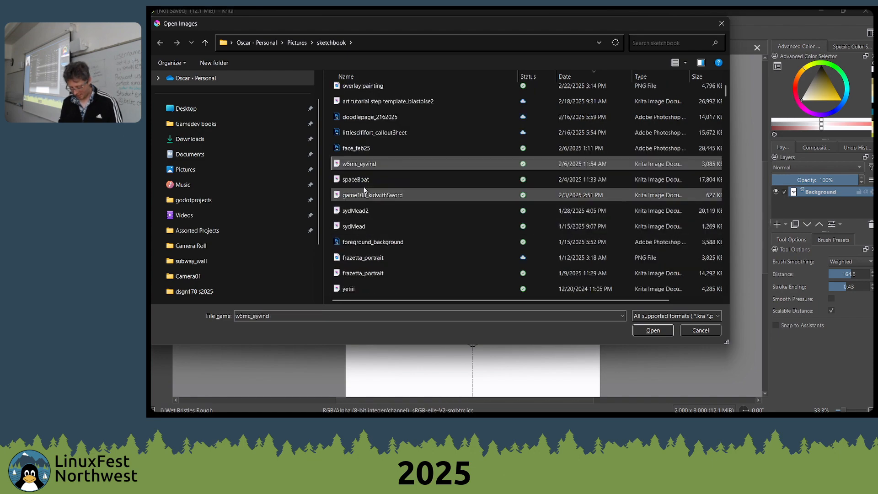
double_click(361, 164)
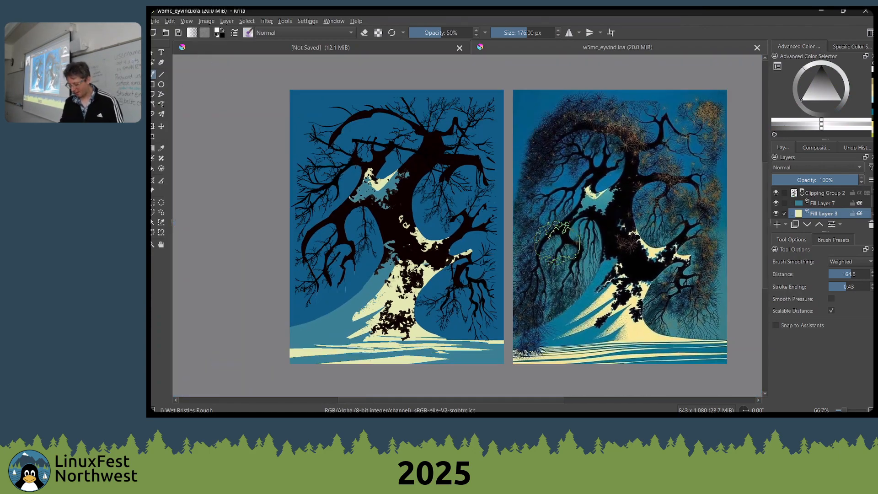
Examine the full tree study beside its reference painting and close the w5mc_eyvind document
scroll(557, 243, down, 1)
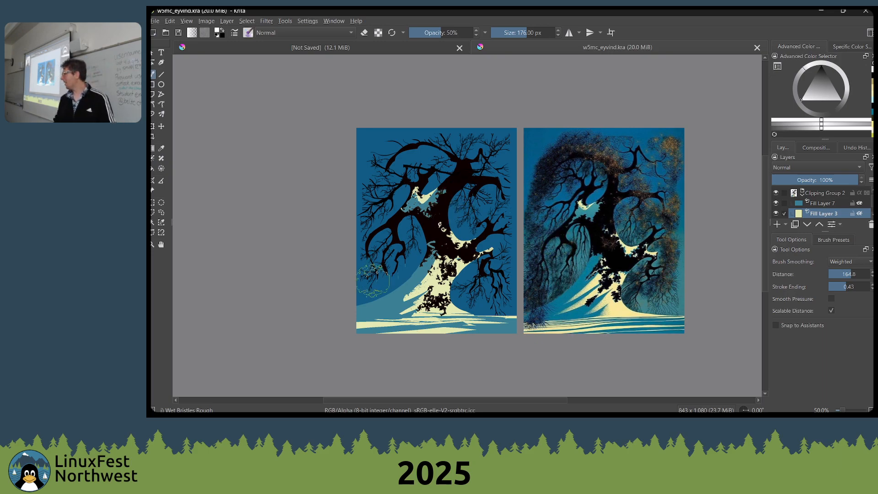
key(alt+Tab)
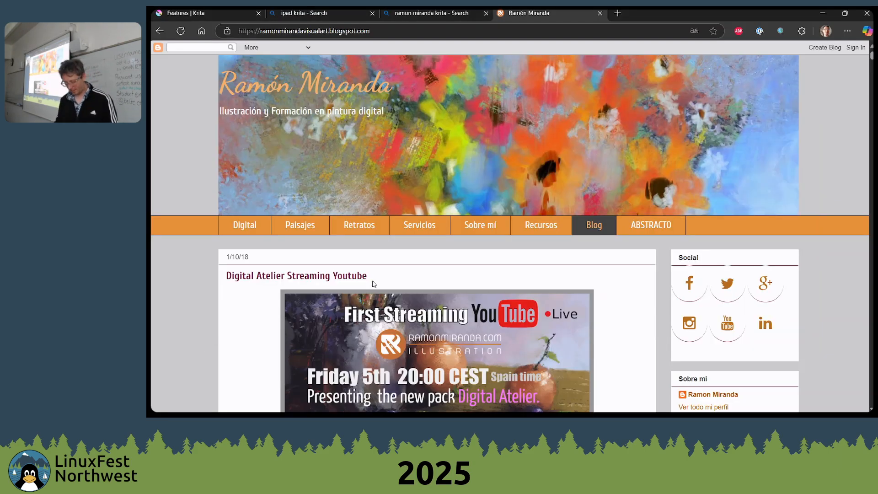
key(alt+Tab)
key(ctrl+w)
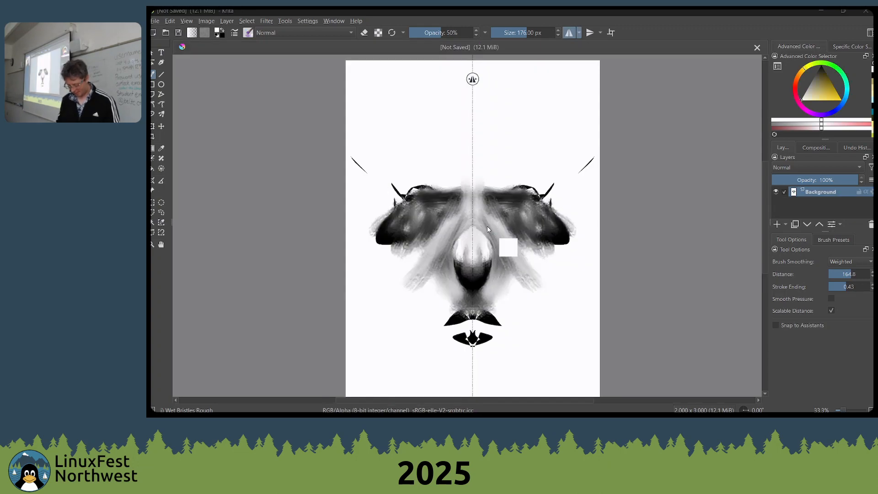
Open the Krita version of frazetta_portrait from the sketchbook folder
key(ctrl+o)
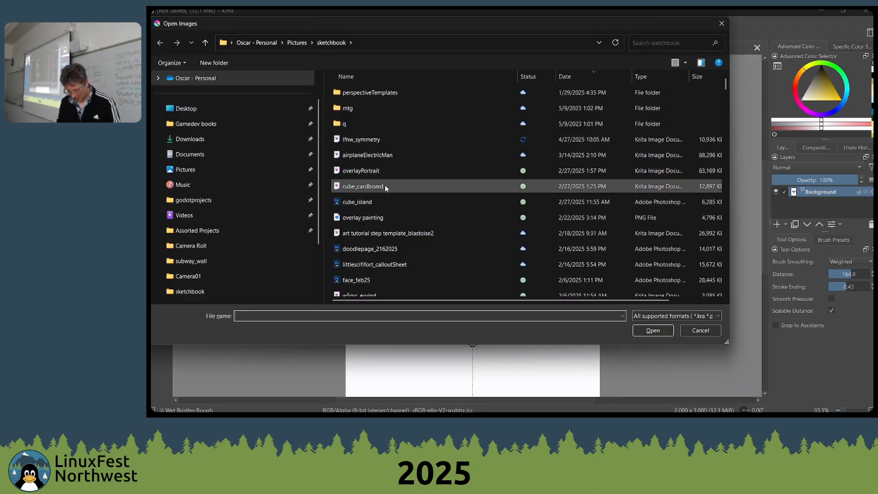
click(399, 234)
scroll(385, 237, down, 1)
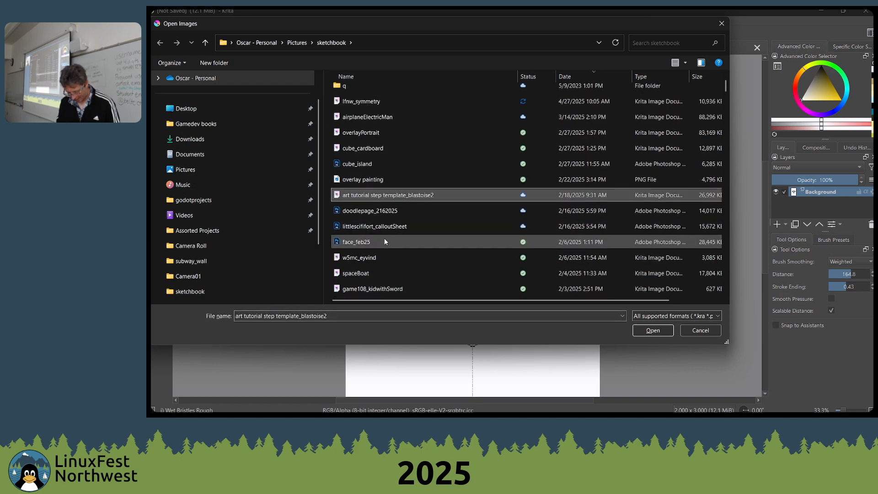
click(368, 262)
click(367, 276)
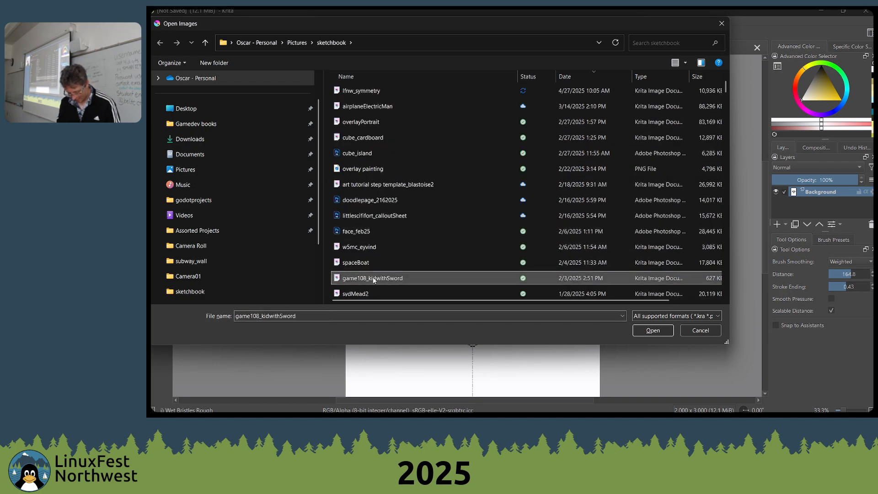
scroll(384, 271, down, 2)
click(364, 273)
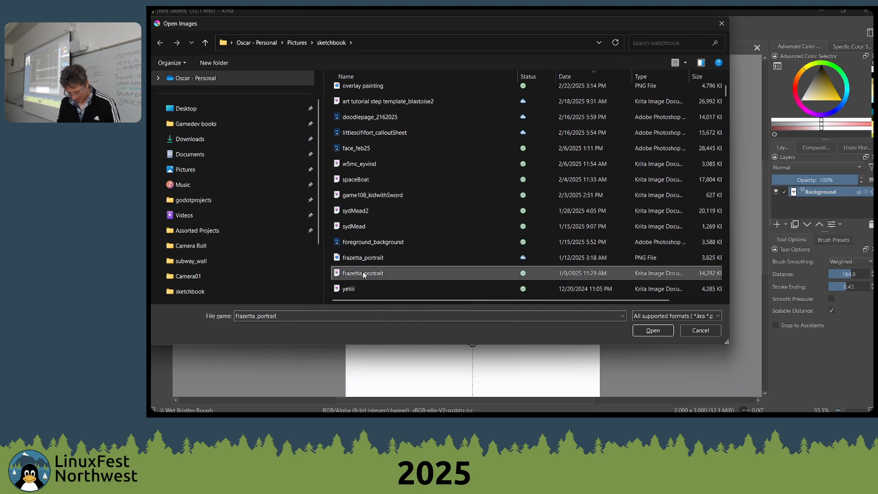
double_click(352, 274)
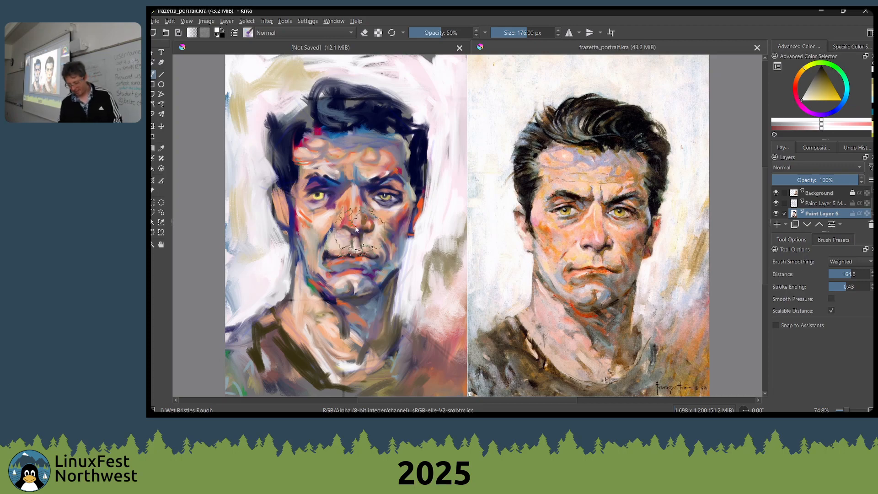
Reduce the brush size to 90 px and paint a short stroke along the study's upper edge with a tan sampled from its background
drag(369, 274, 399, 248)
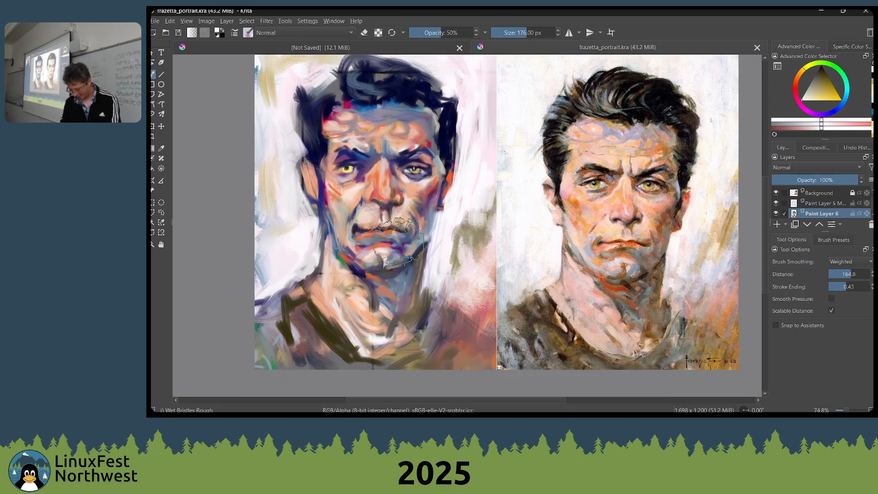
key(bracketleft)
key(bracketleft)
key(bracketleft)
key(bracketleft)
key(bracketleft)
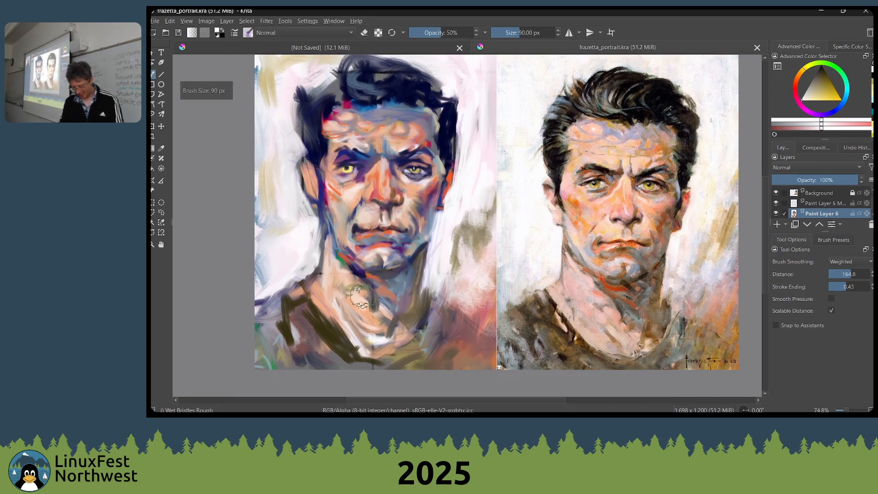
key(bracketleft)
key(bracketleft)
mouse_move(399, 249)
mouse_down()
mouse_move(408, 298)
mouse_move(413, 293)
mouse_up()
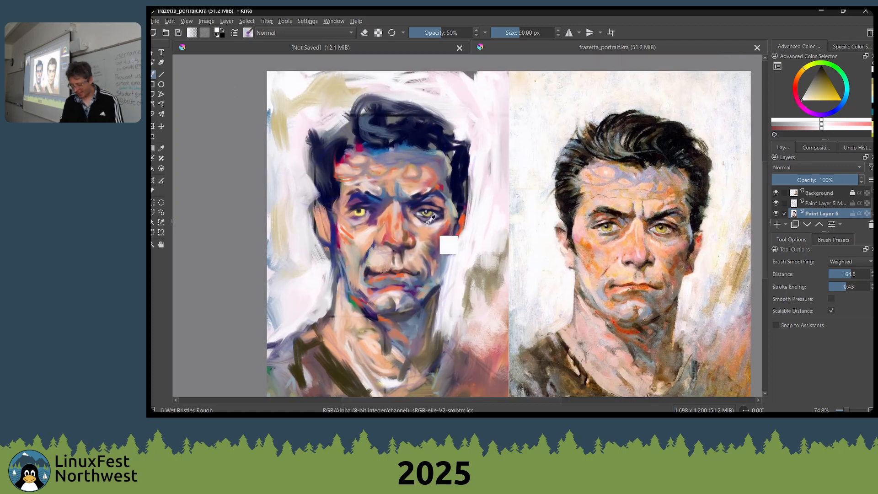
ctrl+click(356, 88)
mouse_move(450, 73)
mouse_down()
mouse_move(478, 81)
mouse_move(482, 70)
mouse_move(496, 76)
mouse_move(416, 73)
mouse_up()
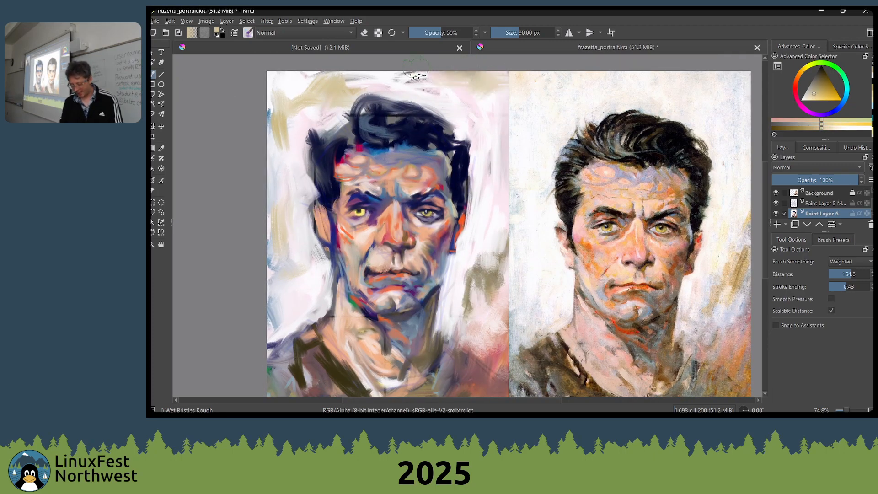
Sample light background colours above the reference portrait's hair and reduce the brush size to 47 px
ctrl+click(600, 101)
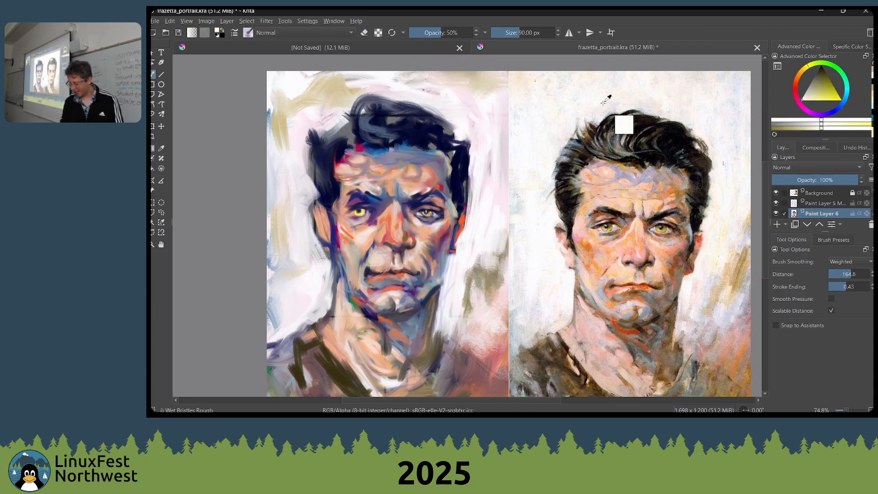
ctrl+click(641, 97)
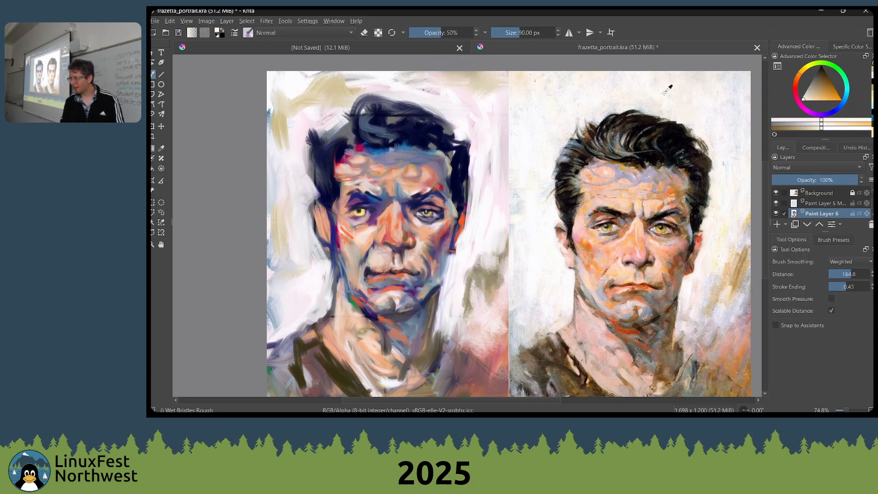
mouse_move(478, 159)
mouse_down()
mouse_move(484, 85)
mouse_move(475, 126)
mouse_up()
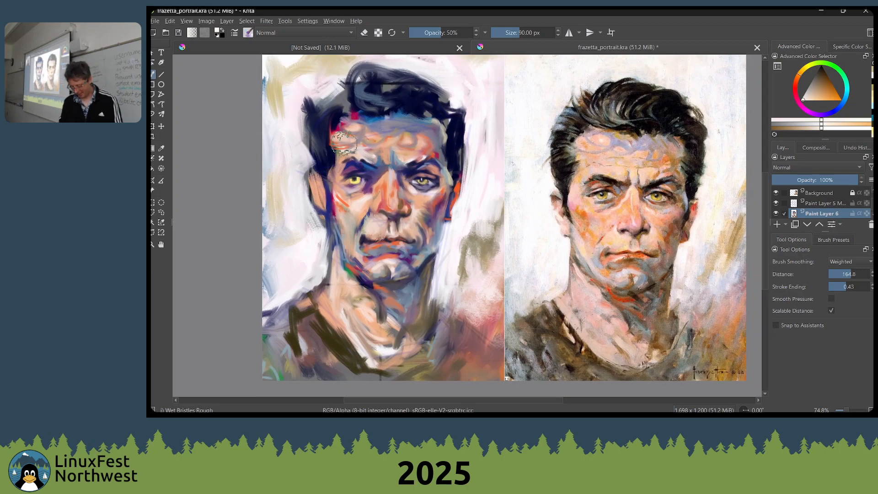
key(bracketleft)
key(bracketleft)
key(bracketleft)
key(bracketleft)
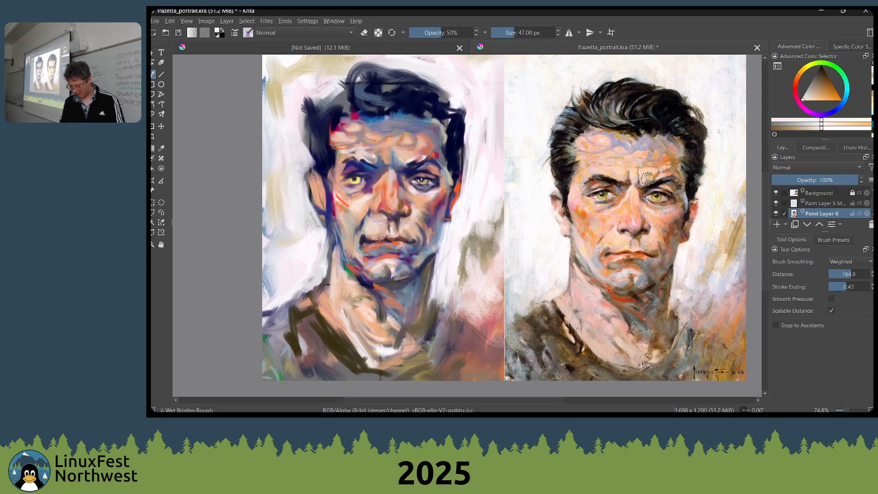
mouse_move(489, 225)
mouse_down()
mouse_move(547, 208)
mouse_move(541, 202)
mouse_up()
drag(401, 266, 270, 254)
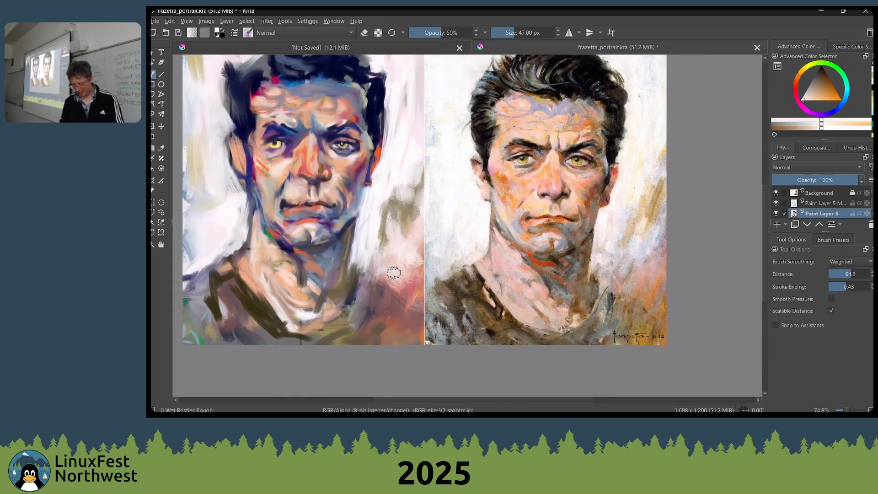
Blend the olive and pink background beside the study's neck with the brush enlarged to 103 px, and reduce the brush to 68 px
key(bracketright)
key(bracketright)
key(bracketright)
key(bracketright)
key(bracketright)
key(bracketright)
key(bracketright)
key(bracketright)
key(bracketright)
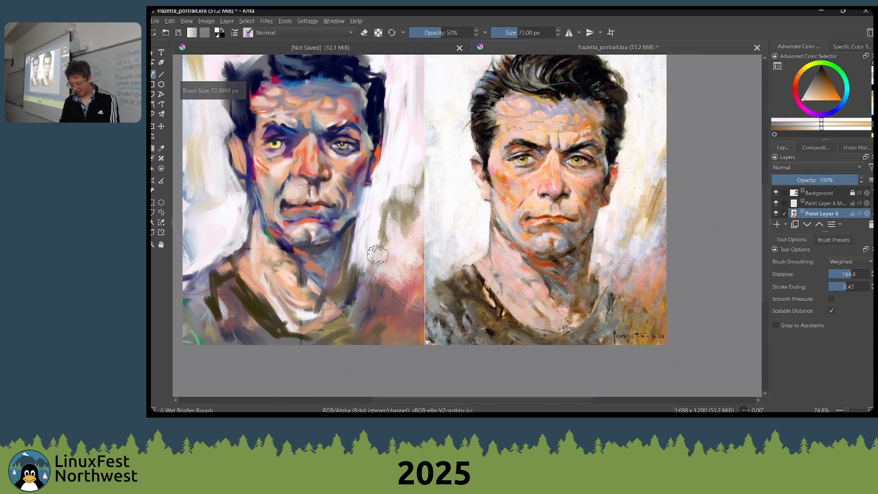
key(bracketright)
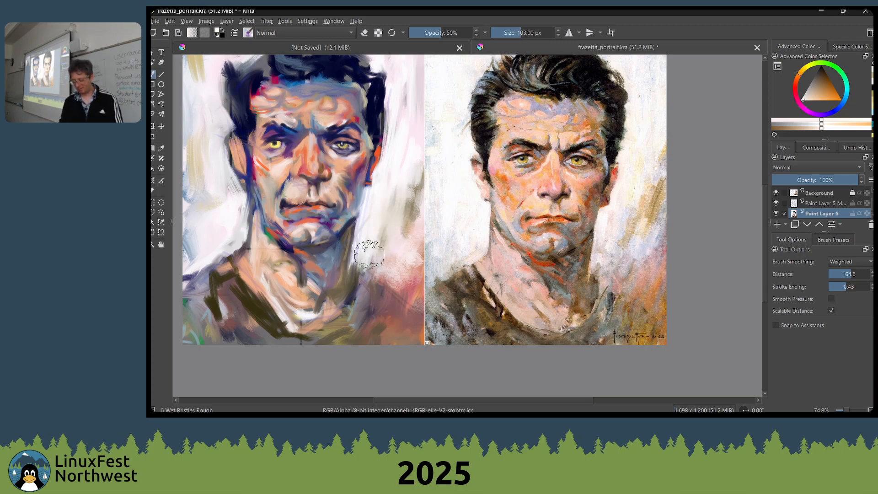
key(bracketleft)
key(bracketleft)
key(bracketleft)
key(bracketleft)
key(bracketleft)
key(bracketleft)
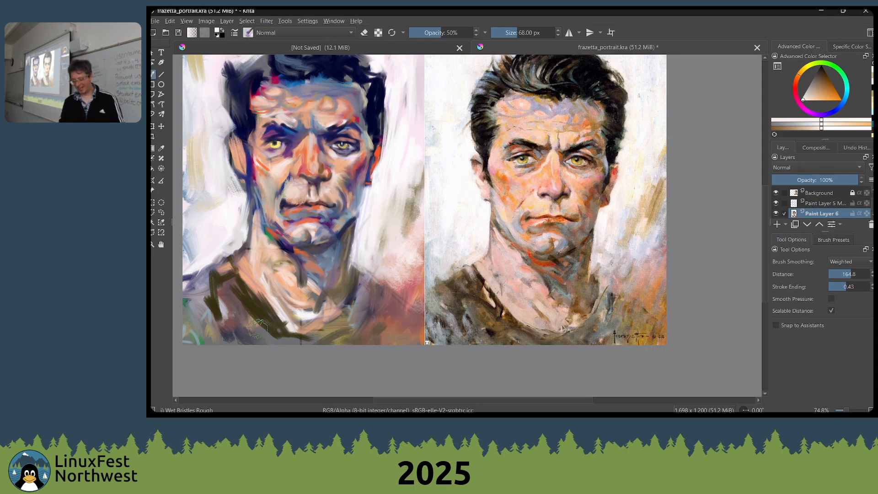
Soften the study's dark hair edges into the pale background with the 68 px bristle brush
drag(307, 292, 303, 296)
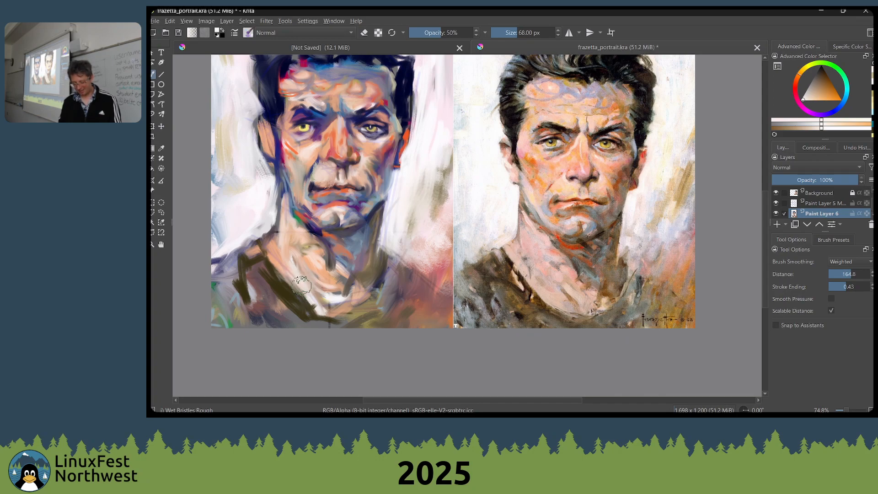
mouse_move(289, 277)
mouse_down()
mouse_move(274, 250)
mouse_move(327, 225)
mouse_up()
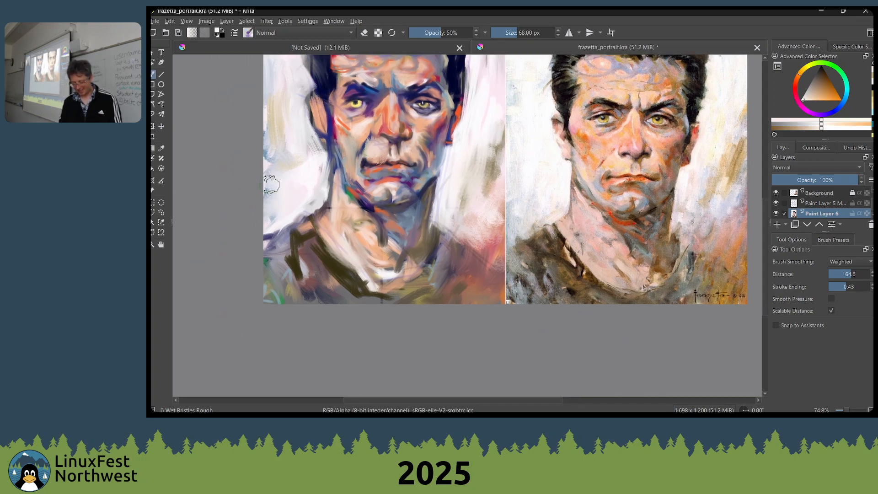
scroll(278, 172, up, 5)
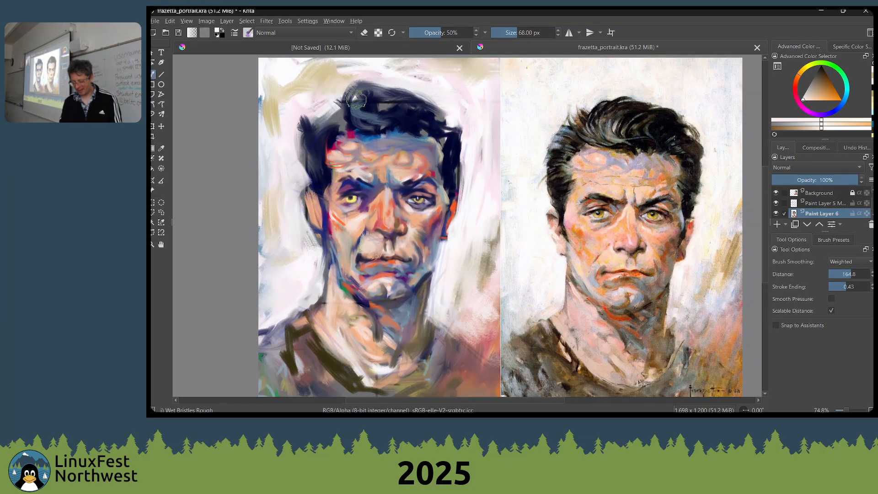
mouse_move(350, 77)
mouse_down()
mouse_move(368, 69)
mouse_move(351, 79)
mouse_move(409, 89)
mouse_move(344, 90)
mouse_up()
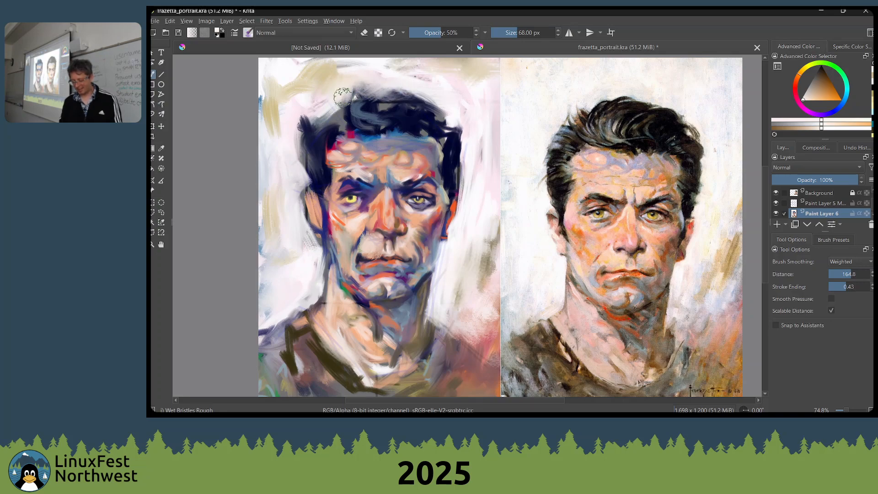
mouse_move(294, 117)
mouse_down()
mouse_move(306, 145)
mouse_move(311, 123)
mouse_move(307, 150)
mouse_move(292, 144)
mouse_move(293, 176)
mouse_move(299, 90)
mouse_move(281, 170)
mouse_move(293, 152)
mouse_move(289, 179)
mouse_up()
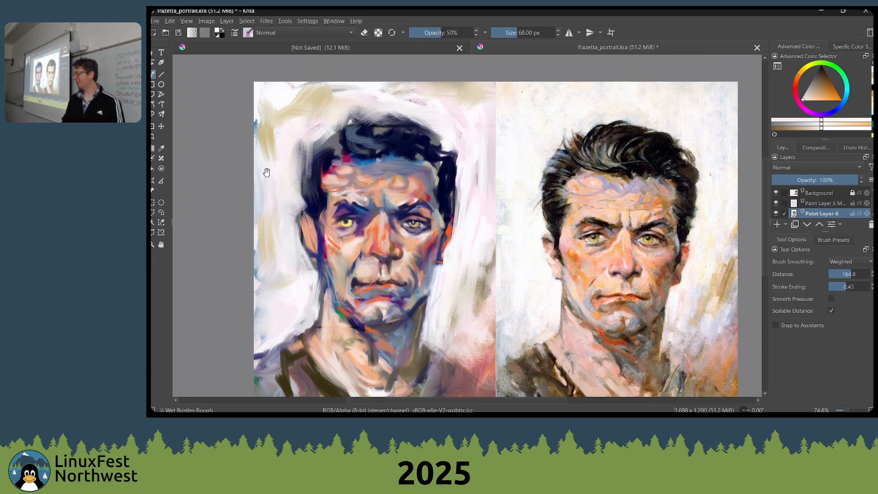
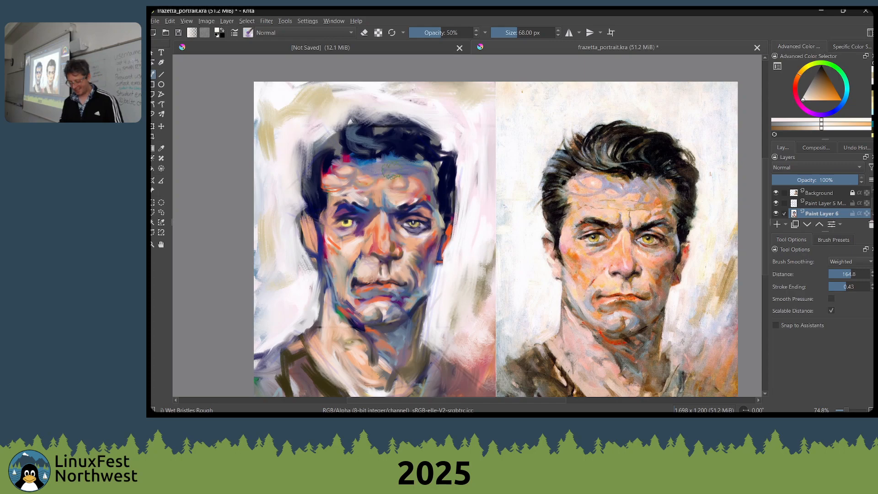
Sample skin tones from the study's forehead, nose and under-eye area while reducing the brush size to 28 px
ctrl+click(404, 203)
drag(382, 182, 382, 184)
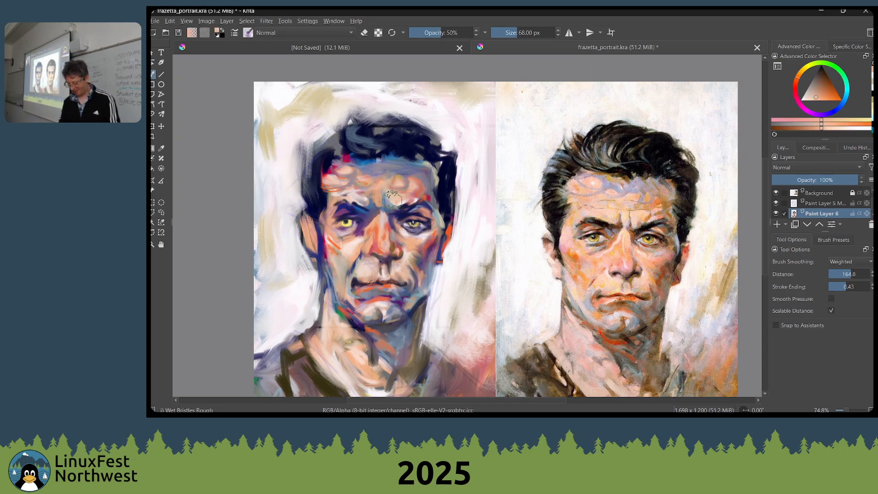
key([)
key([)
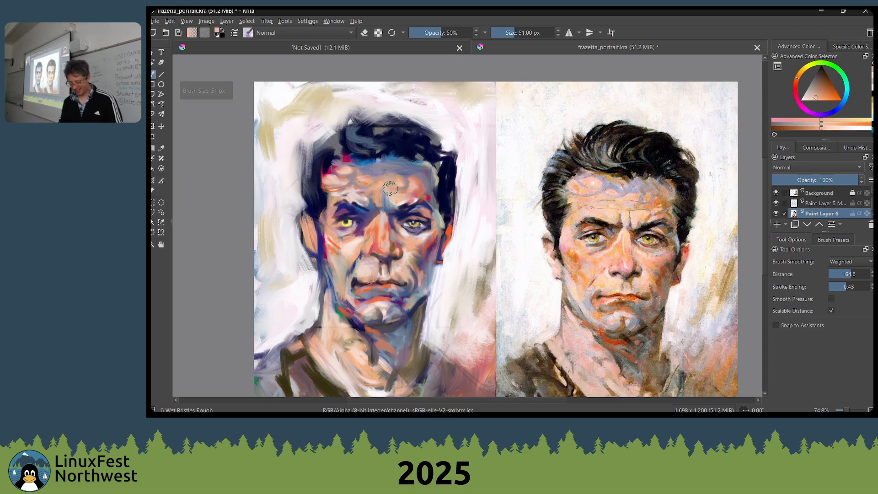
ctrl+click(360, 237)
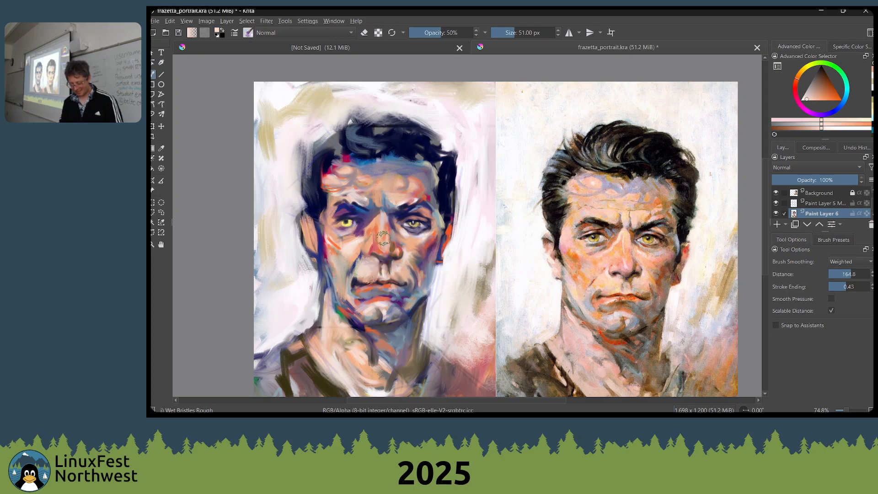
key([)
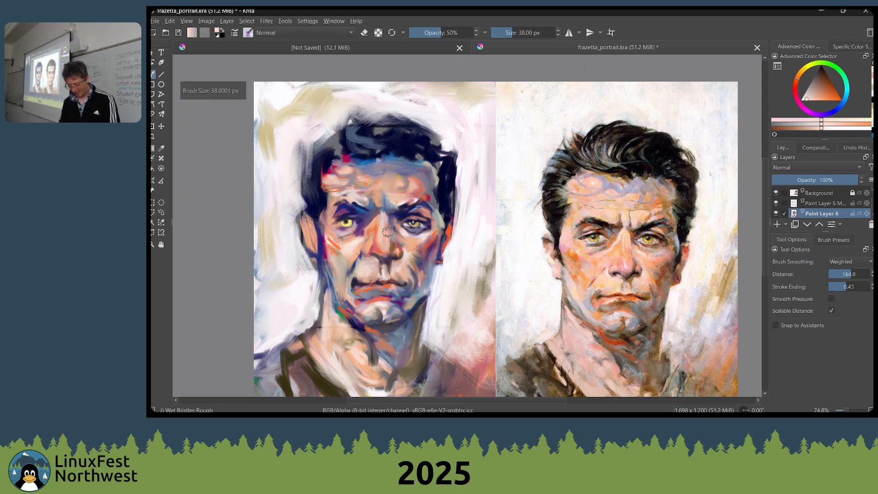
key([)
ctrl+click(407, 234)
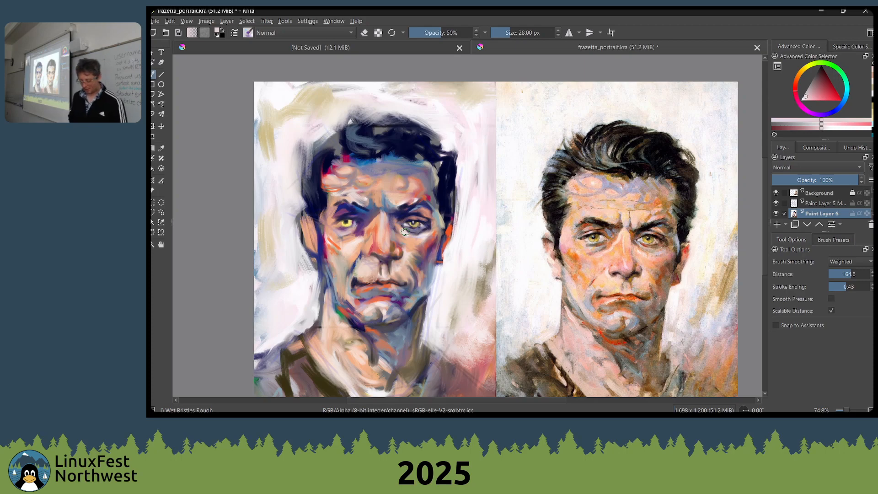
mouse_move(408, 230)
mouse_down()
mouse_move(427, 192)
mouse_move(477, 226)
mouse_up()
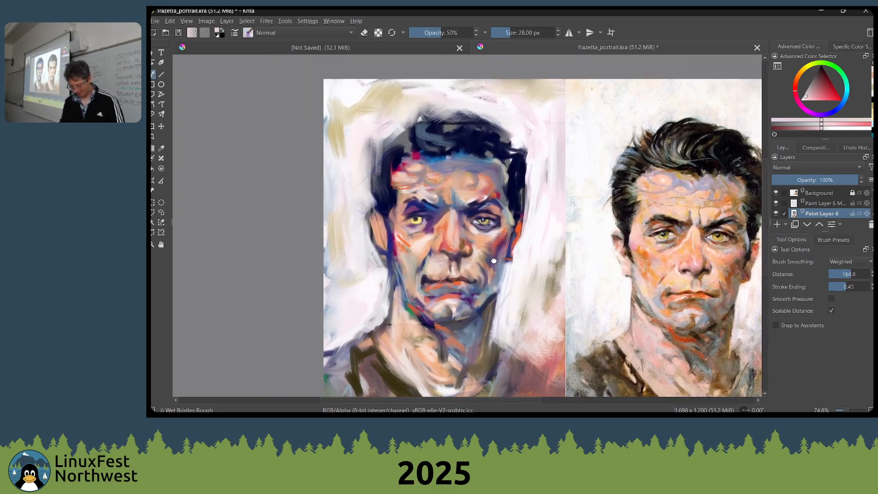
Create a new 2000 × 3000 px document and paint black and grey strokes with the brush enlarged to 230 px
key(ctrl+n)
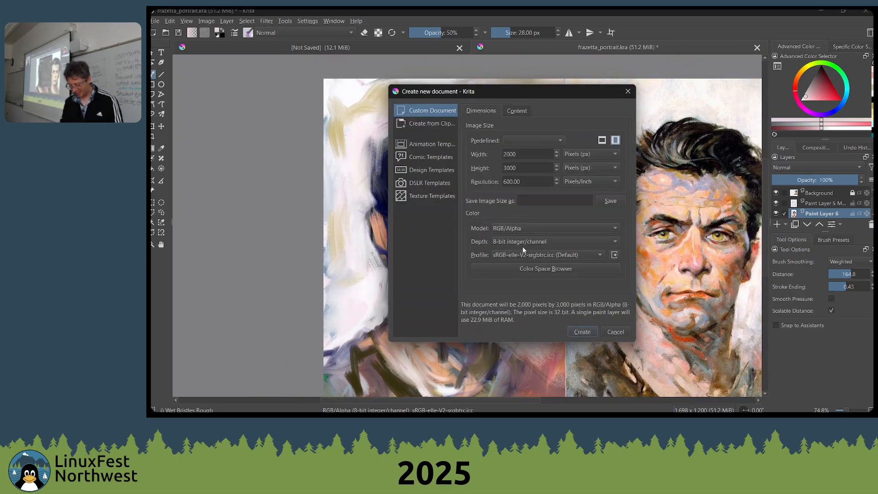
click(573, 332)
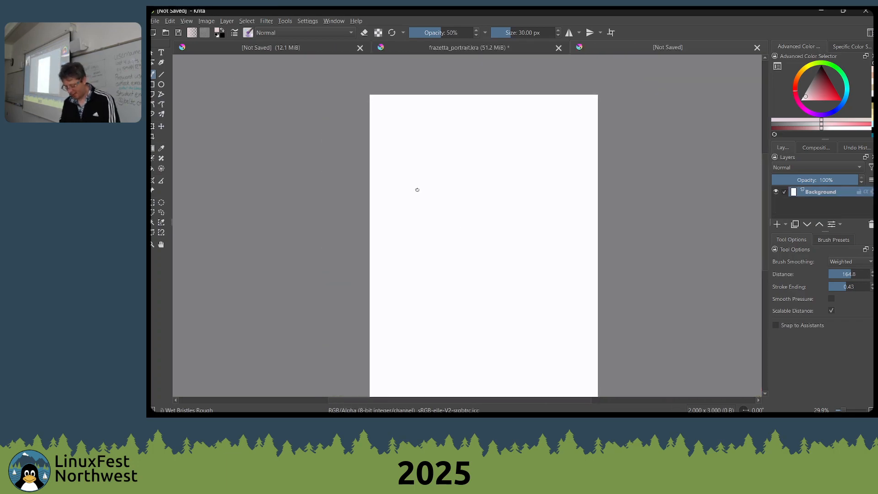
key(bracketright)
key(bracketright)
key(bracketright)
key(bracketright)
key(bracketright)
key(bracketright)
key(bracketright)
key(bracketright)
key(bracketright)
key(bracketright)
key(bracketright)
key(bracketright)
key(bracketright)
key(bracketright)
key(bracketright)
key(bracketright)
key(bracketright)
key(bracketright)
key(bracketright)
key(bracketright)
mouse_move(417, 175)
mouse_down()
mouse_move(420, 220)
mouse_move(430, 174)
mouse_move(418, 202)
mouse_move(427, 192)
mouse_move(429, 239)
mouse_move(448, 208)
mouse_move(434, 219)
mouse_move(441, 202)
mouse_move(446, 227)
mouse_move(493, 203)
mouse_move(449, 213)
mouse_move(486, 209)
mouse_move(464, 210)
mouse_move(498, 211)
mouse_up()
key(d)
key(bracketright)
key(bracketright)
key(bracketright)
key(bracketright)
key(bracketright)
ctrl+click(493, 186)
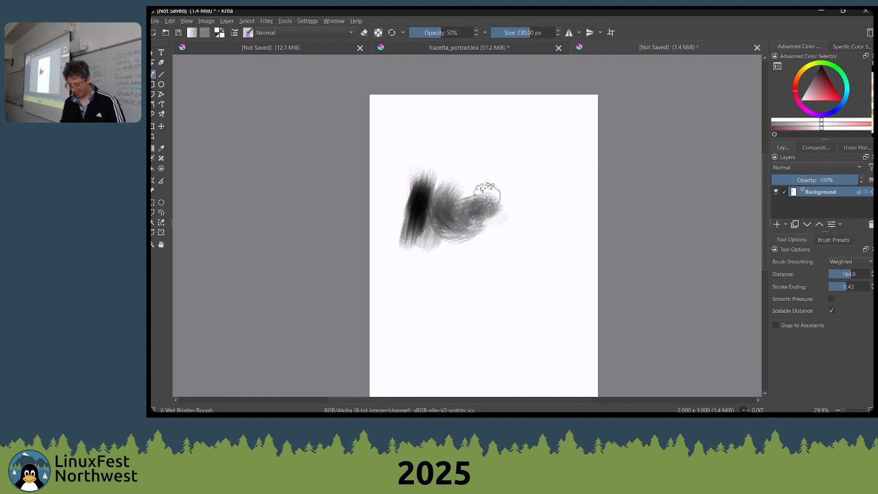
Sample greys from the painted strokes, then extend the patch with light grey and blend its middle
ctrl+click(483, 200)
mouse_move(570, 210)
mouse_down()
mouse_move(512, 208)
mouse_move(523, 196)
mouse_move(492, 221)
mouse_move(487, 194)
mouse_move(491, 243)
mouse_move(475, 221)
mouse_move(444, 214)
mouse_up()
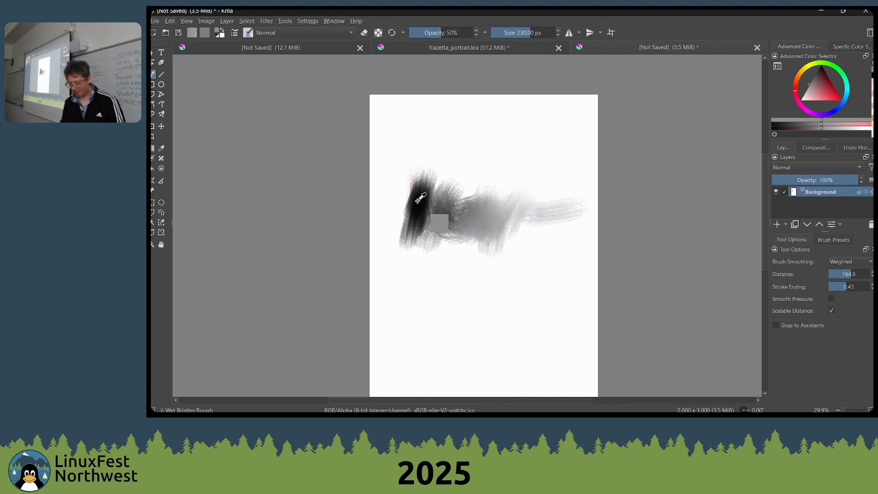
mouse_move(493, 198)
mouse_down()
mouse_move(494, 224)
mouse_move(475, 237)
mouse_move(391, 248)
mouse_move(472, 205)
mouse_move(471, 247)
mouse_move(465, 210)
mouse_move(457, 209)
mouse_move(475, 218)
mouse_up()
ctrl+click(448, 207)
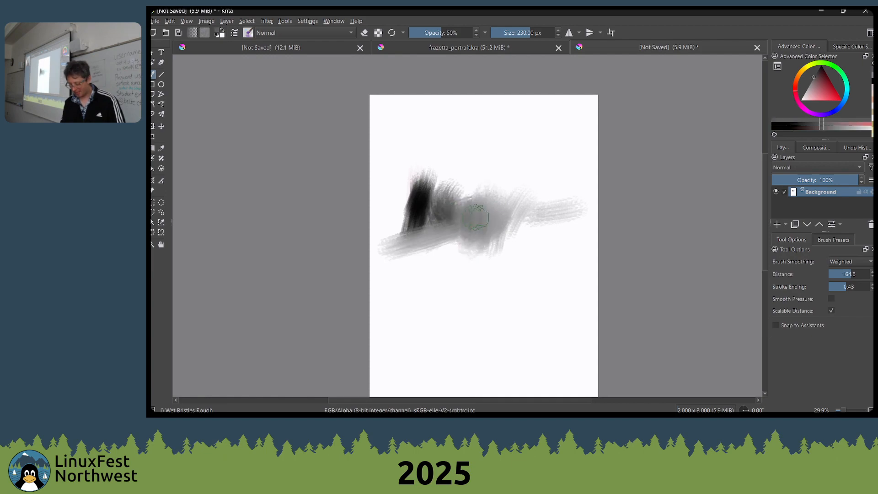
Sample lighter greys and smooth the transition from the grey middle to the pale end of the practice strokes
ctrl+click(565, 211)
mouse_move(566, 209)
mouse_down()
mouse_move(563, 235)
mouse_move(547, 224)
mouse_up()
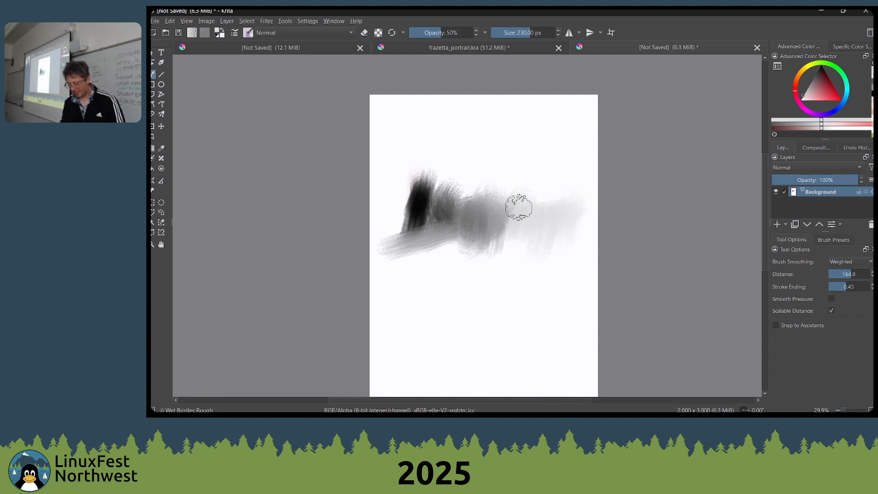
ctrl+click(488, 209)
ctrl+click(491, 214)
mouse_move(501, 212)
mouse_down()
mouse_move(510, 210)
mouse_move(500, 232)
mouse_move(512, 229)
mouse_up()
ctrl+click(525, 212)
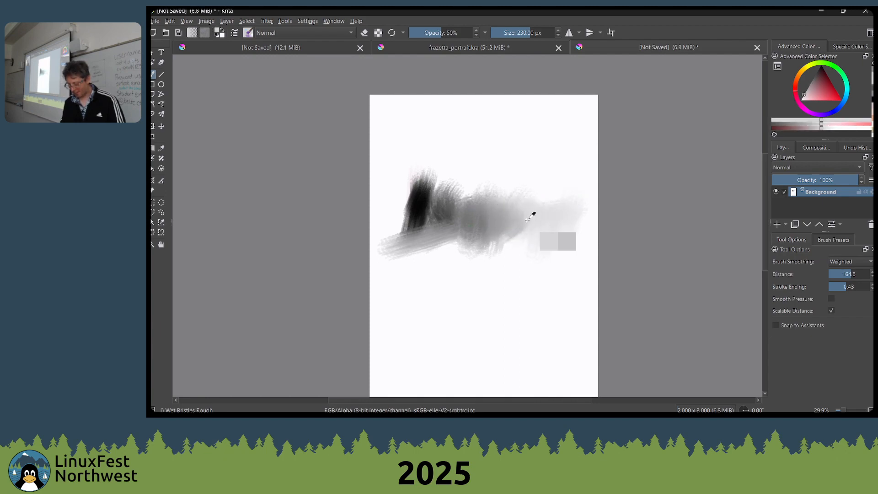
Sample dark greys beside the black patch and blend it into the grey middle of the gradient
ctrl+click(430, 206)
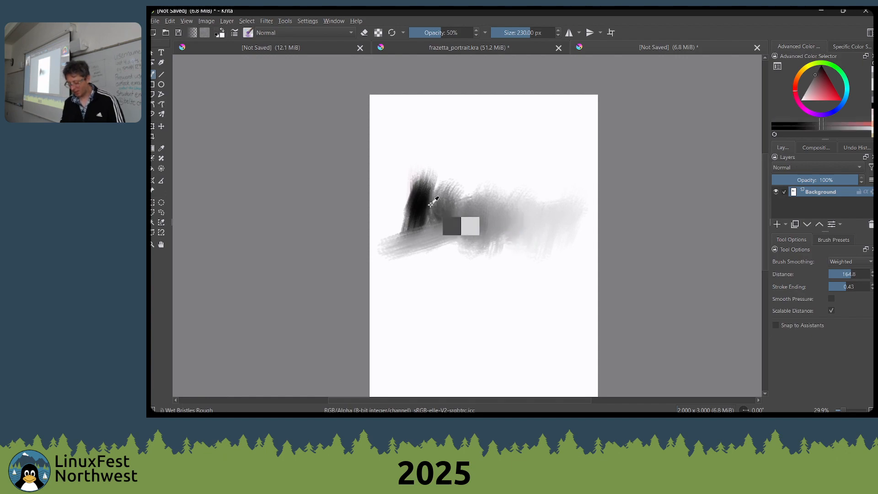
mouse_move(419, 201)
mouse_down()
mouse_move(434, 219)
mouse_move(426, 220)
mouse_move(423, 204)
mouse_move(451, 221)
mouse_up()
ctrl+click(432, 202)
ctrl+click(448, 211)
ctrl+click(464, 206)
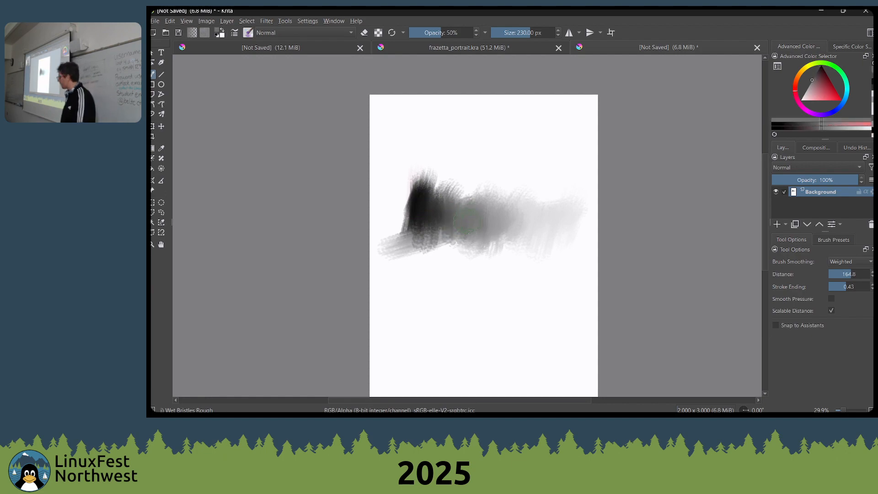
Reduce the brush size to 176 px and paint a bent grey stroke above the gradient
drag(463, 244, 468, 251)
key([)
drag(434, 170, 473, 135)
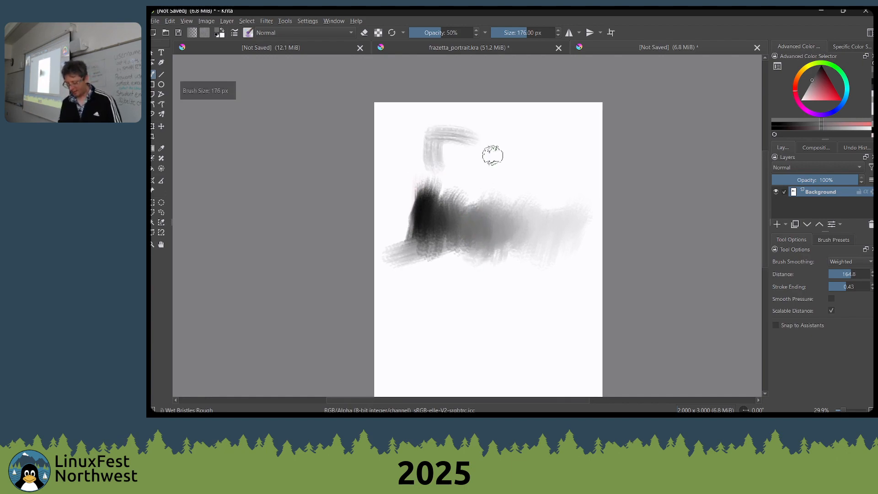
Return to frazetta_portrait.kra, zoom in on the reference portrait's cheek, and mix a matching pale pink by eye
click(487, 43)
scroll(549, 147, up, 2)
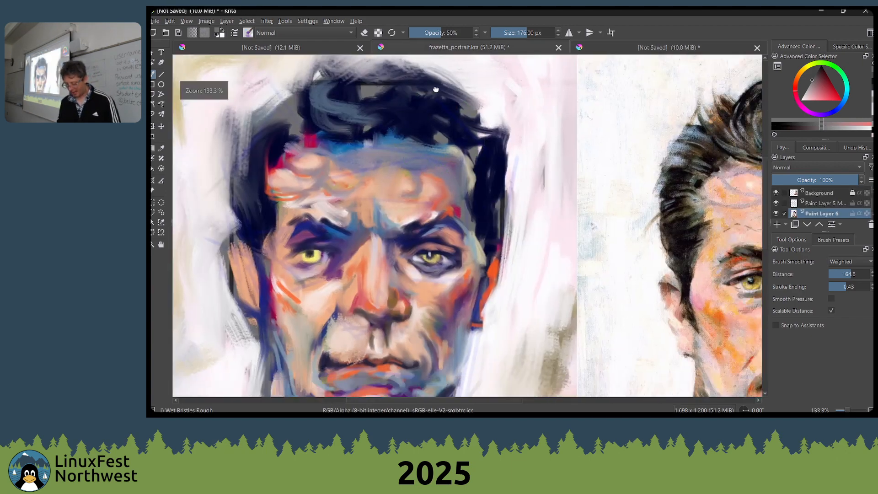
drag(643, 231, 491, 148)
scroll(537, 200, up, 8)
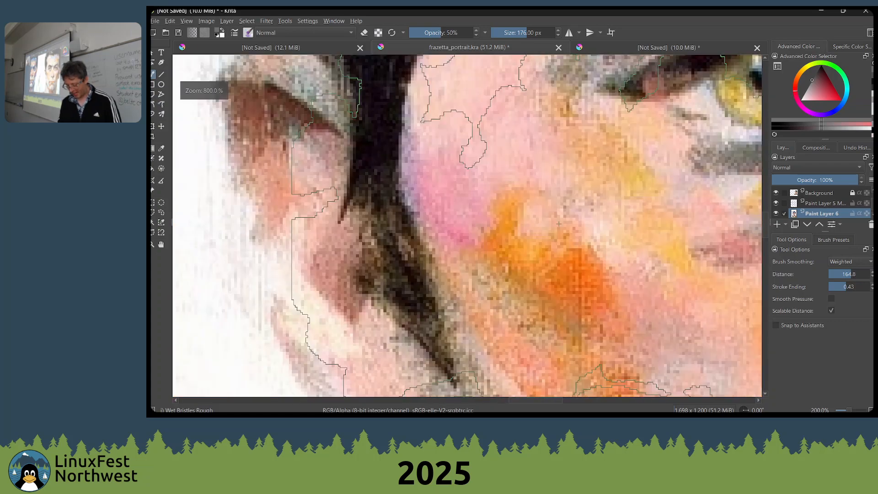
drag(538, 200, 568, 269)
scroll(540, 245, up, 2)
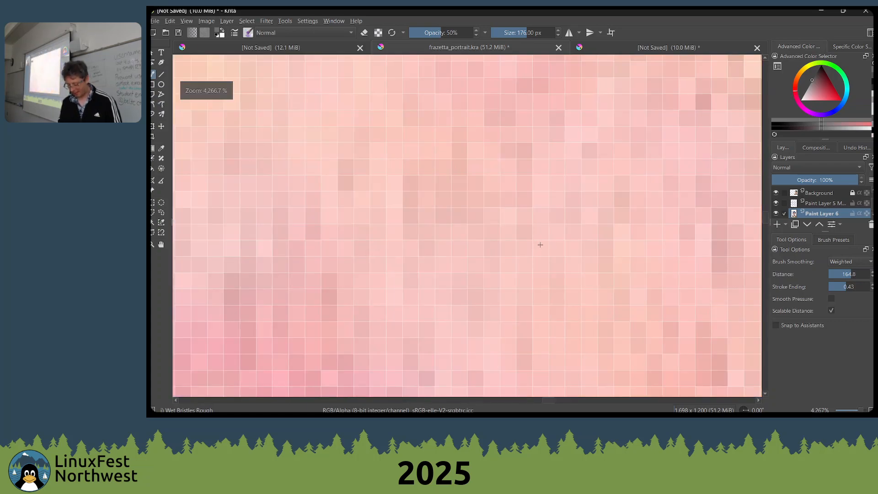
drag(810, 95, 809, 98)
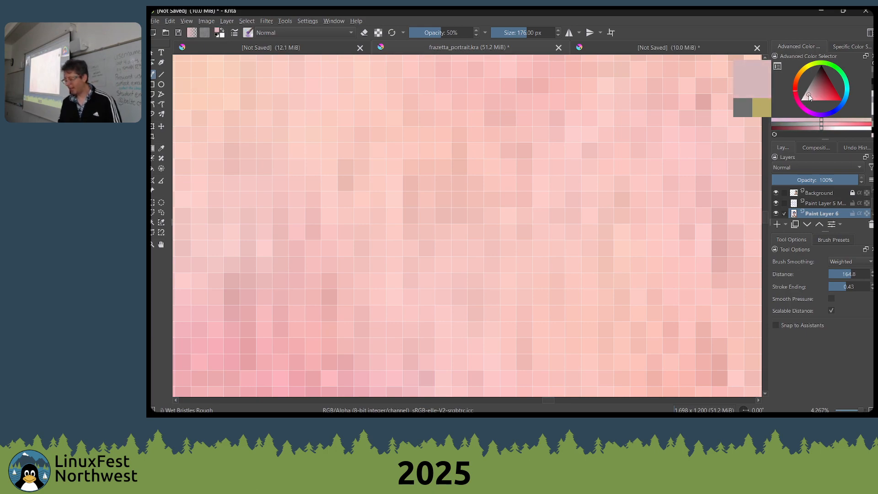
drag(809, 95, 793, 85)
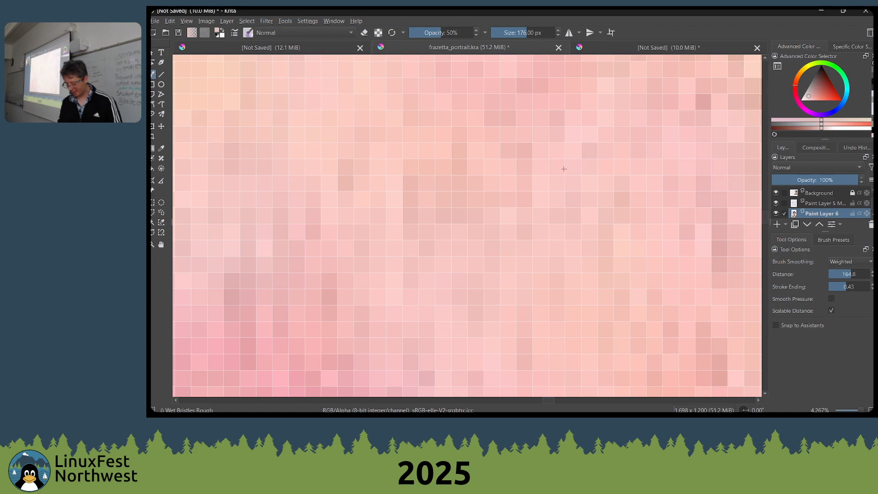
Paint the mixed pale pink over the orange streak on the study's cheek with a 22 px brush at 100% opacity
scroll(562, 168, down, 8)
scroll(442, 215, down, 4)
drag(441, 216, 517, 208)
scroll(451, 225, up, 4)
key(bracketleft)
key(bracketleft)
key(bracketleft)
key(bracketleft)
key(bracketleft)
key(bracketleft)
key(bracketleft)
key(bracketleft)
key(bracketleft)
key(bracketleft)
key(bracketleft)
key(bracketleft)
key(bracketleft)
key(bracketleft)
key(bracketleft)
key(bracketleft)
key(bracketleft)
key(bracketleft)
key(bracketleft)
key(bracketleft)
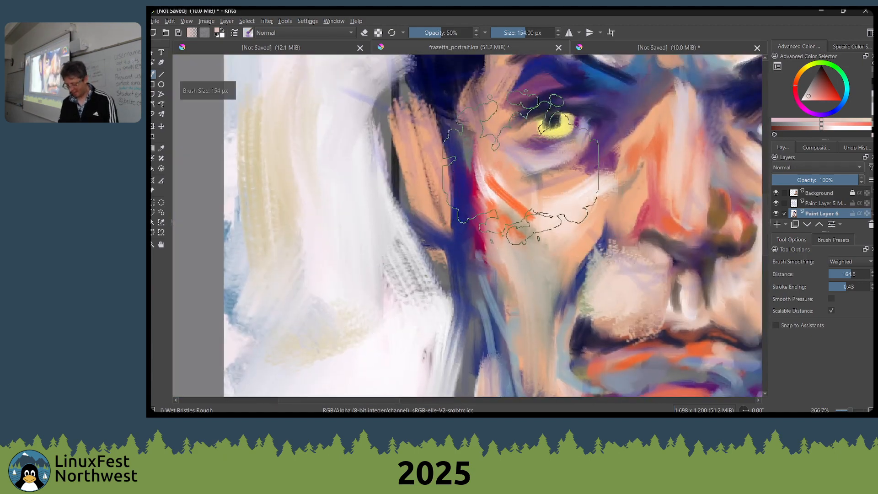
key(bracketleft)
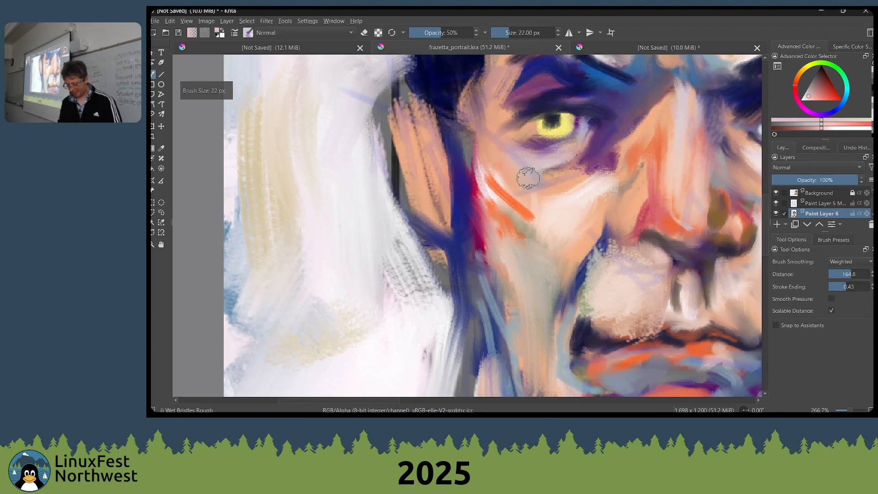
key(o)
key(o)
key(o)
key(o)
key(o)
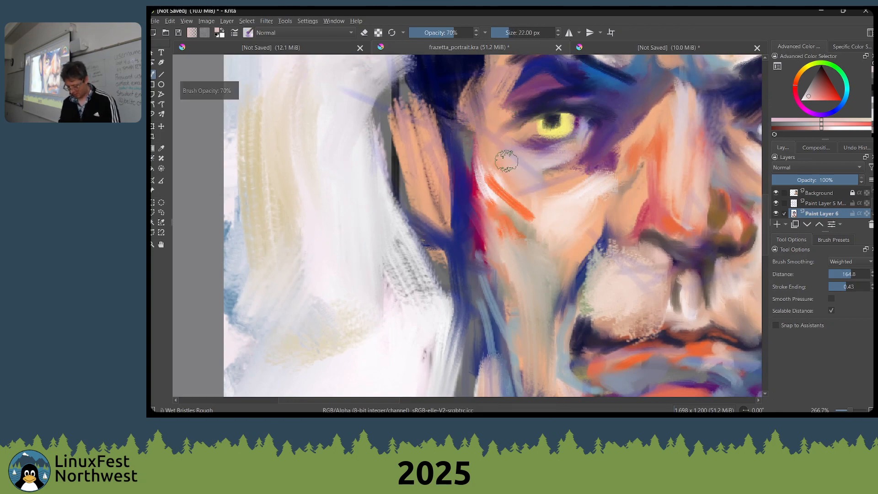
mouse_move(504, 158)
mouse_down()
mouse_move(535, 186)
mouse_move(502, 167)
mouse_move(529, 195)
mouse_move(508, 160)
mouse_move(526, 189)
mouse_move(499, 175)
mouse_move(522, 210)
mouse_up()
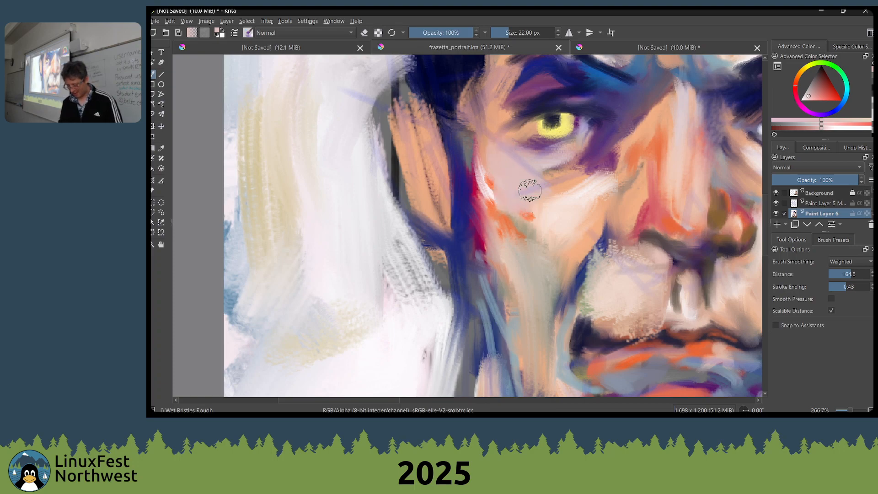
Zoom in on the orange patch of the reference portrait's cheek and mix a matching orange by eye
scroll(534, 201, down, 3)
drag(576, 204, 421, 216)
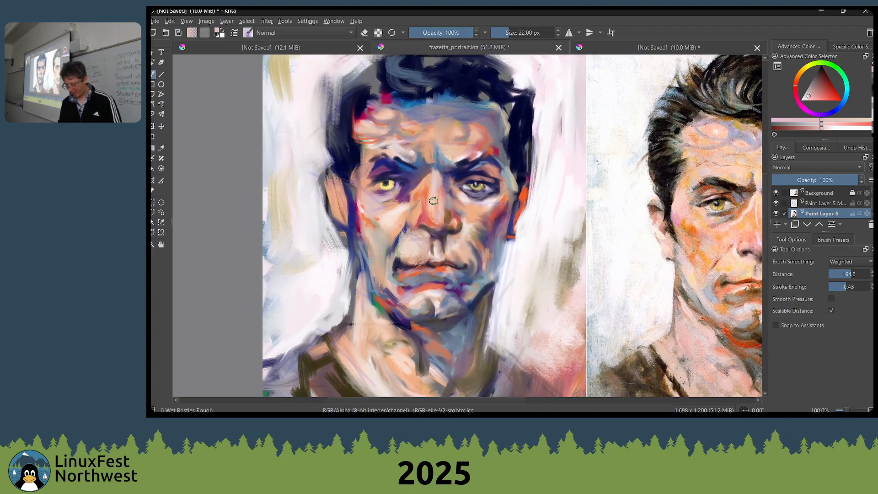
scroll(561, 257, up, 3)
drag(558, 256, 354, 263)
scroll(516, 270, up, 2)
drag(516, 270, 234, 260)
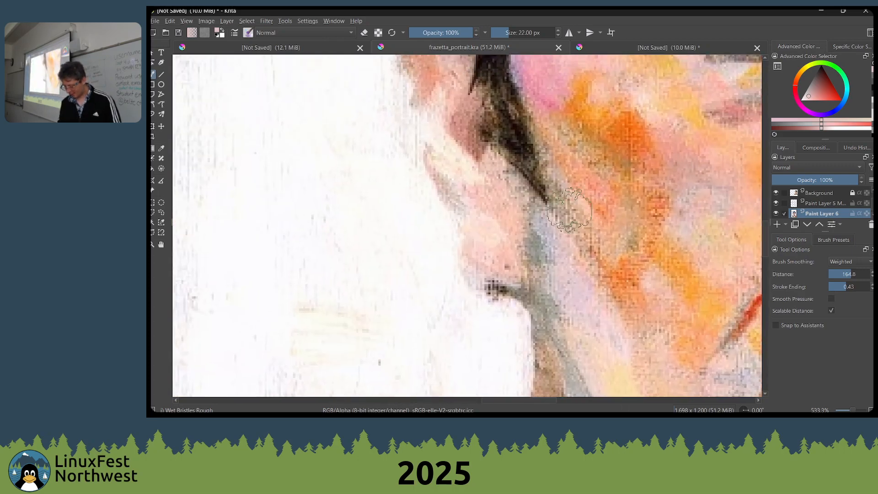
scroll(570, 219, up, 2)
drag(576, 203, 583, 278)
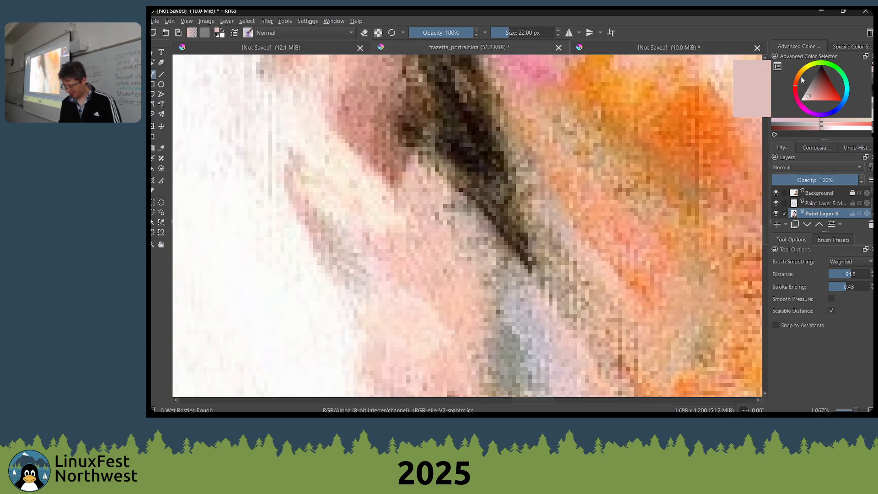
click(800, 80)
drag(818, 89, 827, 95)
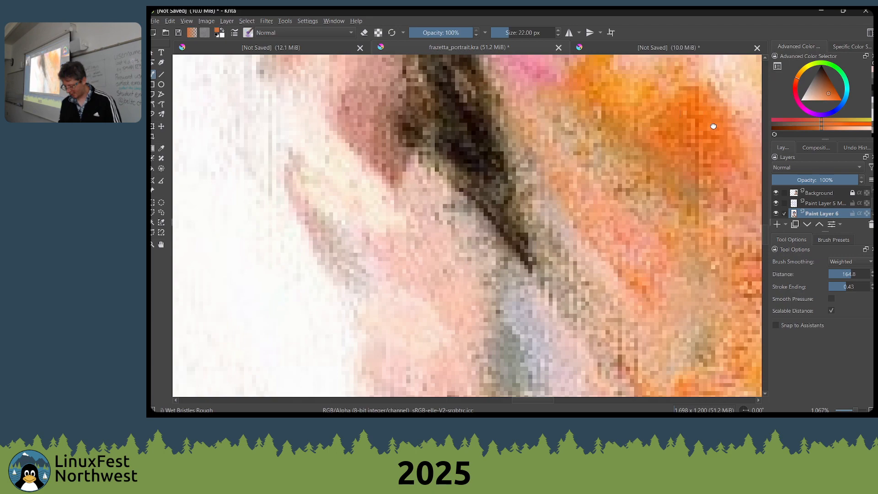
drag(711, 127, 736, 112)
click(821, 92)
drag(821, 93, 829, 98)
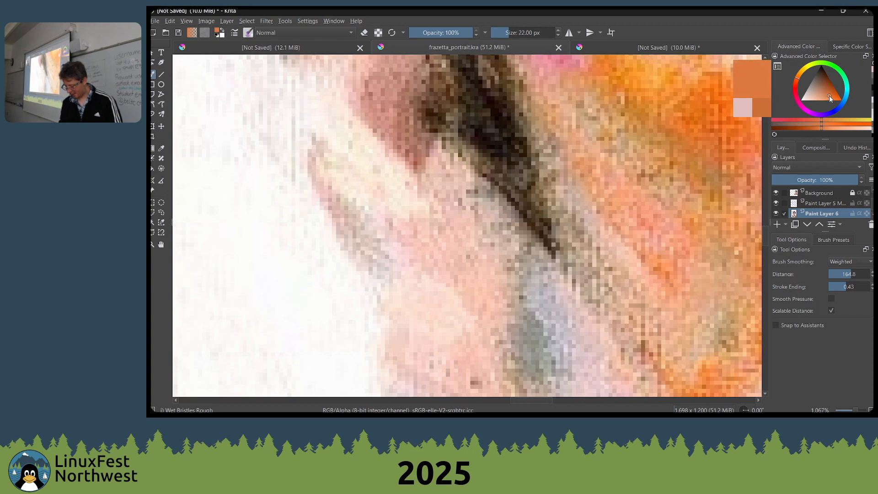
Paint the mixed orange along the outer edge of the study's cheek below the eye, and save frazetta_portrait.kra
scroll(592, 175, down, 7)
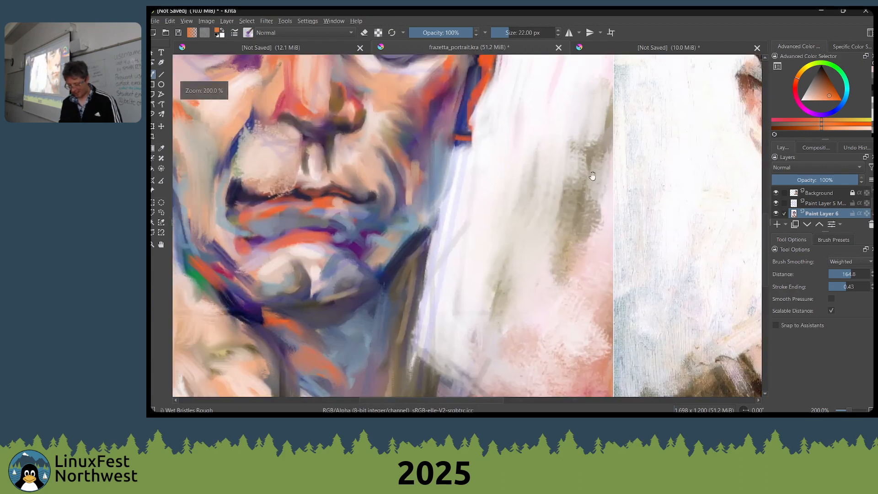
mouse_move(252, 110)
mouse_down()
mouse_move(555, 172)
mouse_move(558, 215)
mouse_up()
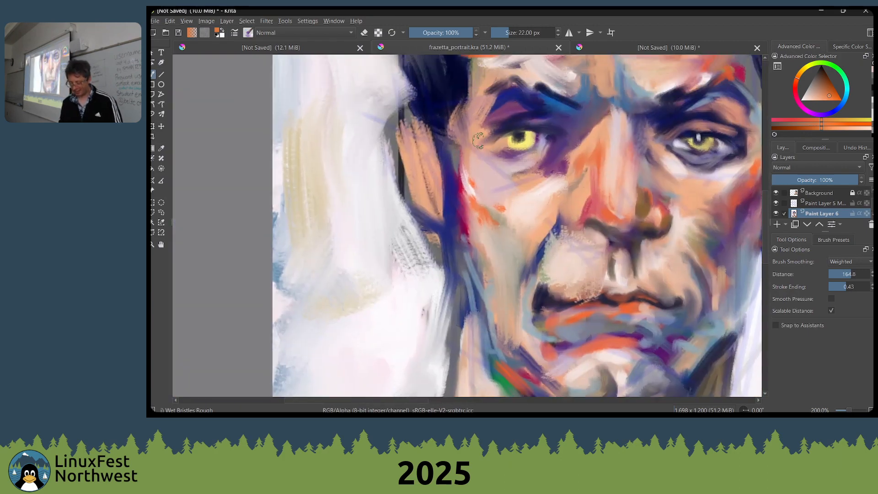
drag(477, 164, 482, 197)
scroll(483, 192, down, 8)
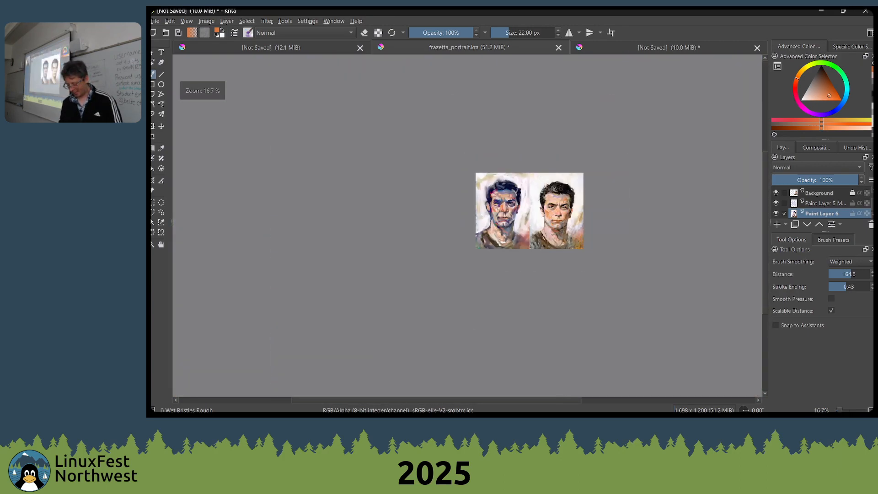
scroll(484, 183, up, 5)
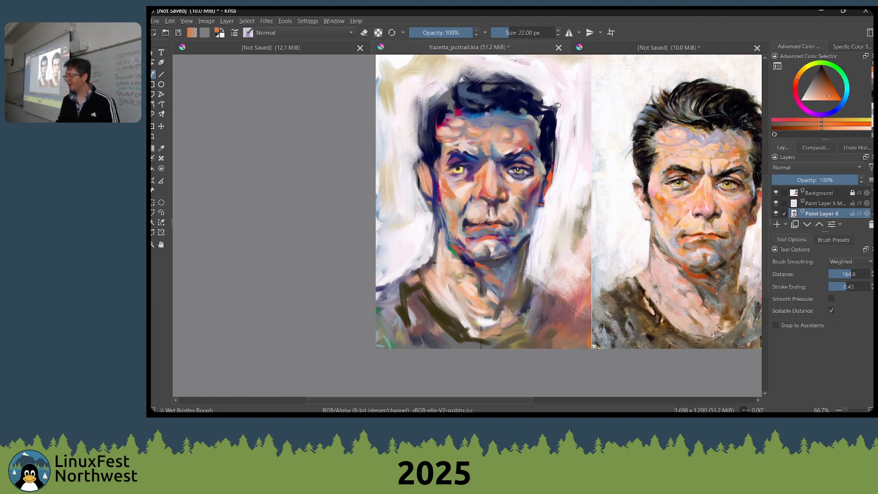
key(ctrl+s)
drag(462, 149, 324, 160)
scroll(352, 158, up, 2)
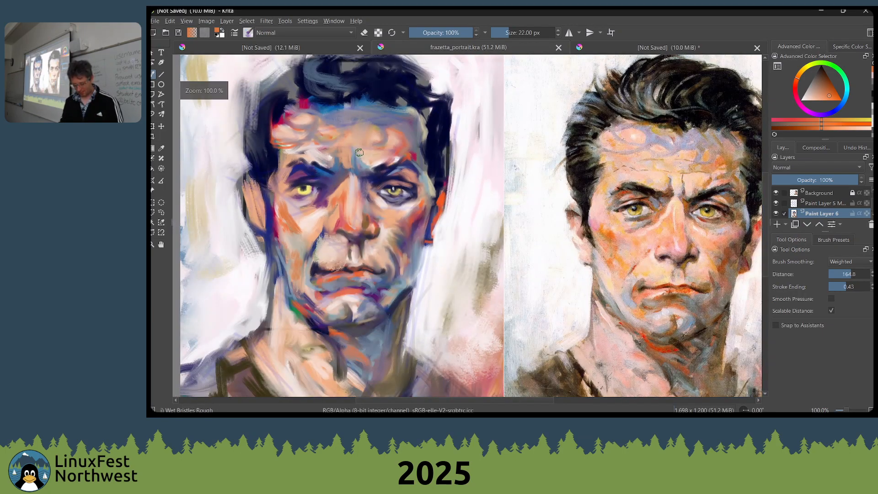
Close the frazetta_portrait.kra document
drag(366, 173, 483, 146)
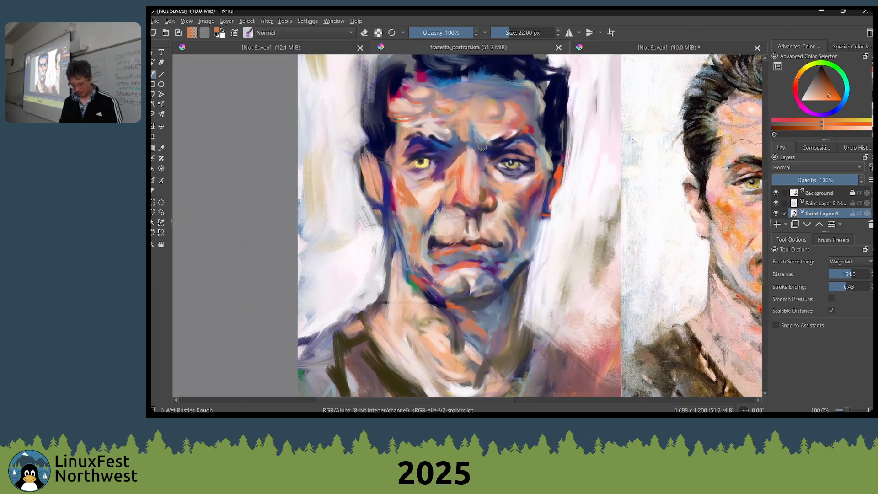
drag(494, 199, 409, 205)
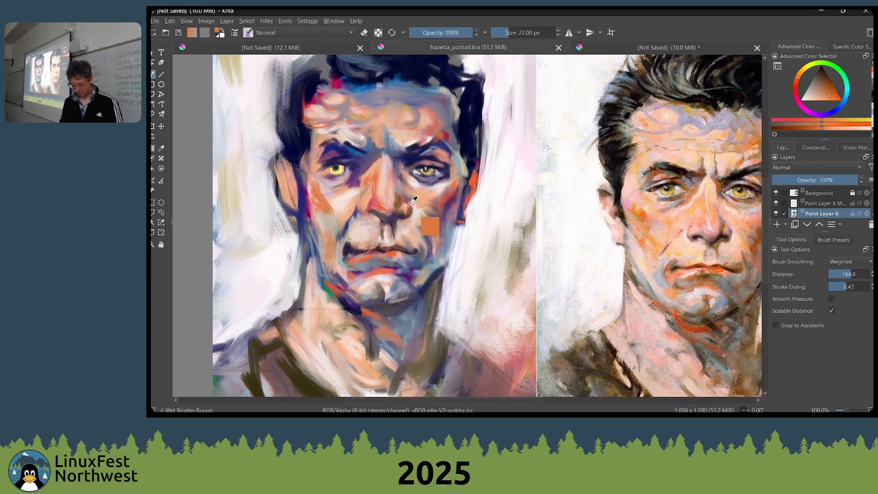
key(ctrl+w)
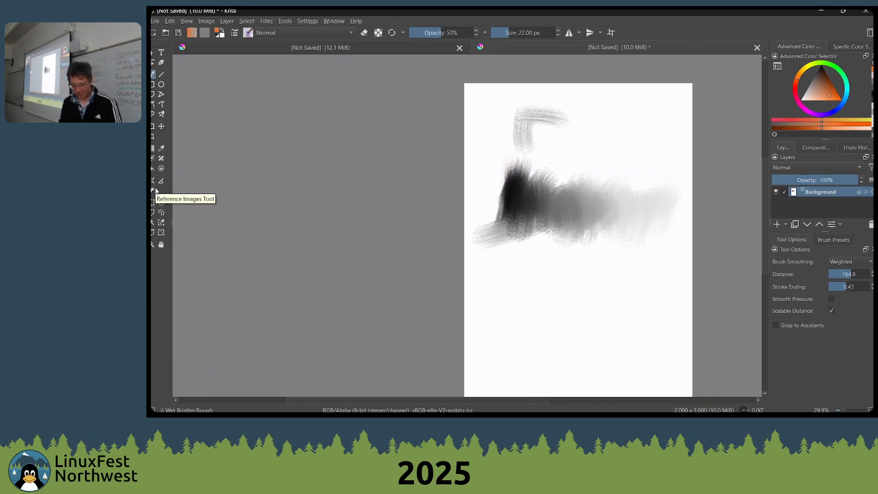
Switch to the File Explorer window and show the contents of the Desktop folder
drag(373, 241, 287, 222)
key(alt+Tab)
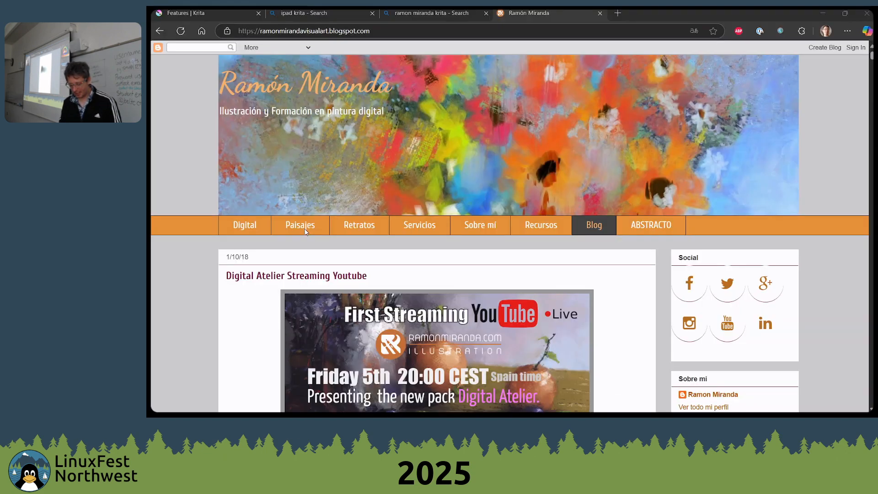
key(alt+Tab)
key(alt+Tab)
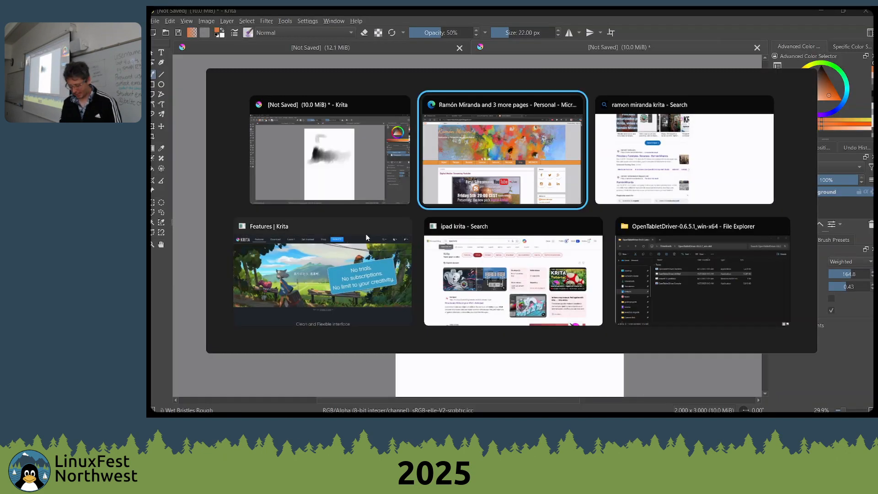
key(alt+Tab)
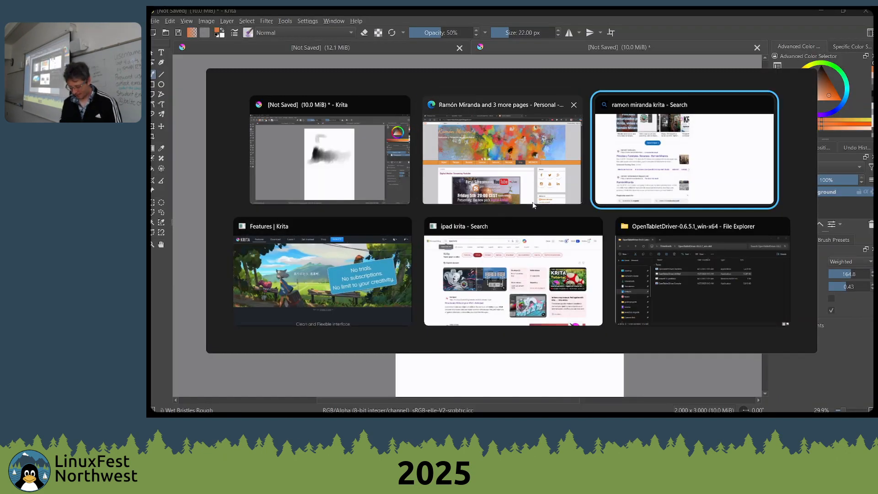
click(641, 228)
click(268, 203)
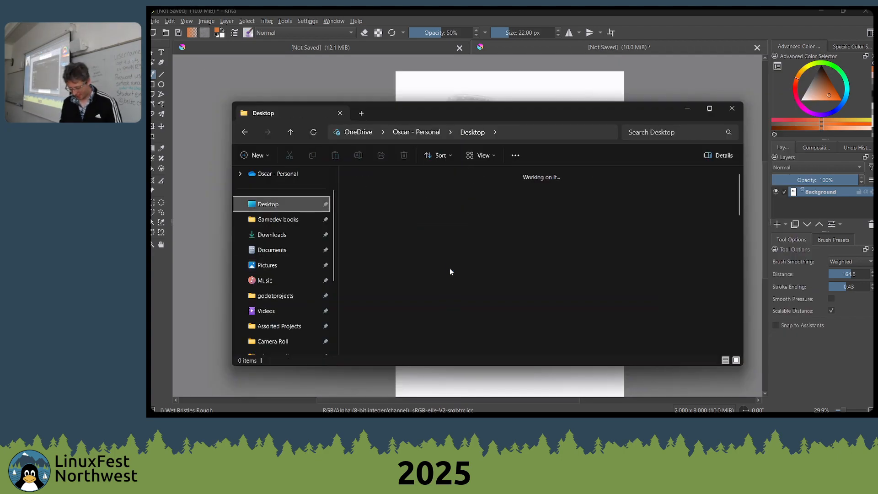
Find the 400x400 portrait photo in the Desktop folder and insert it into the Krita document as a reference image
click(709, 280)
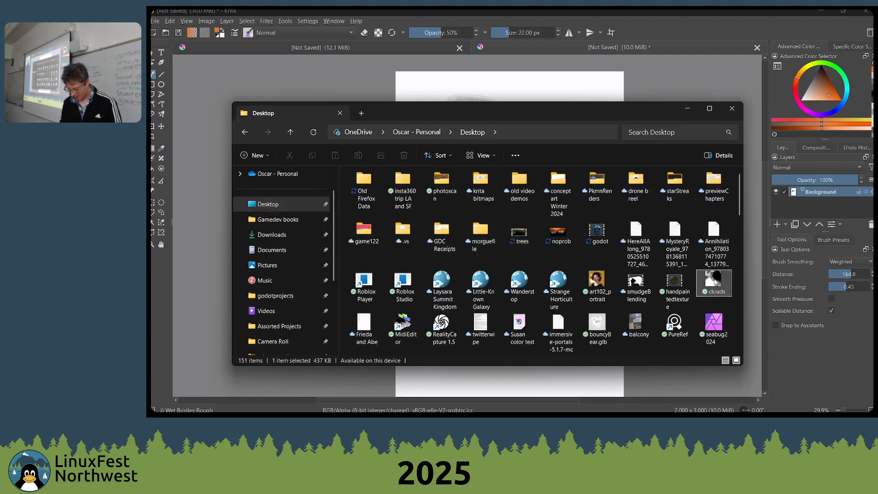
scroll(554, 294, down, 5)
scroll(553, 293, down, 3)
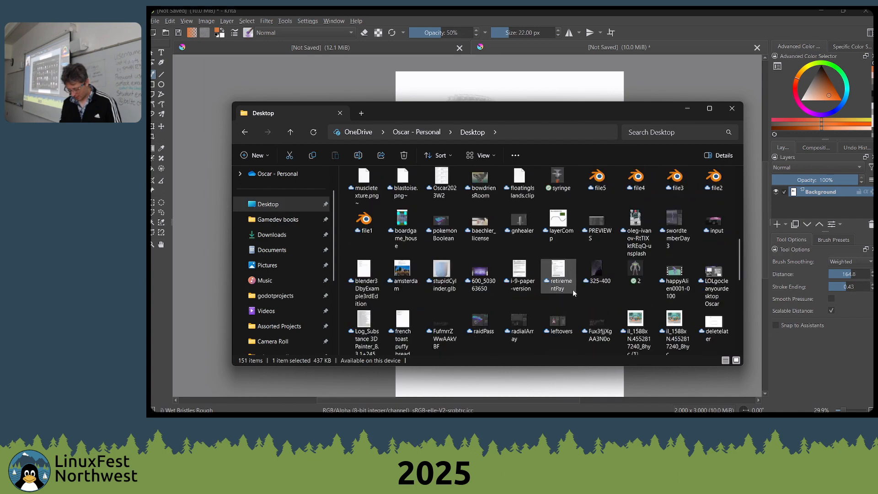
drag(596, 316, 327, 78)
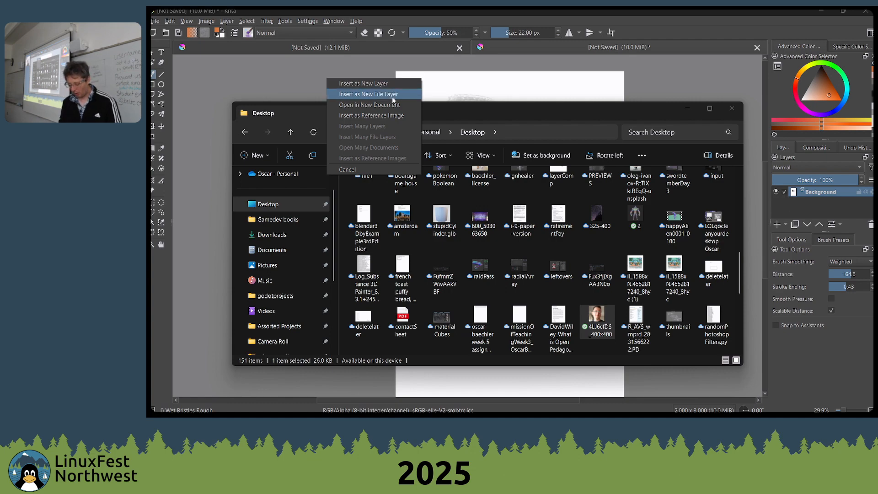
click(371, 115)
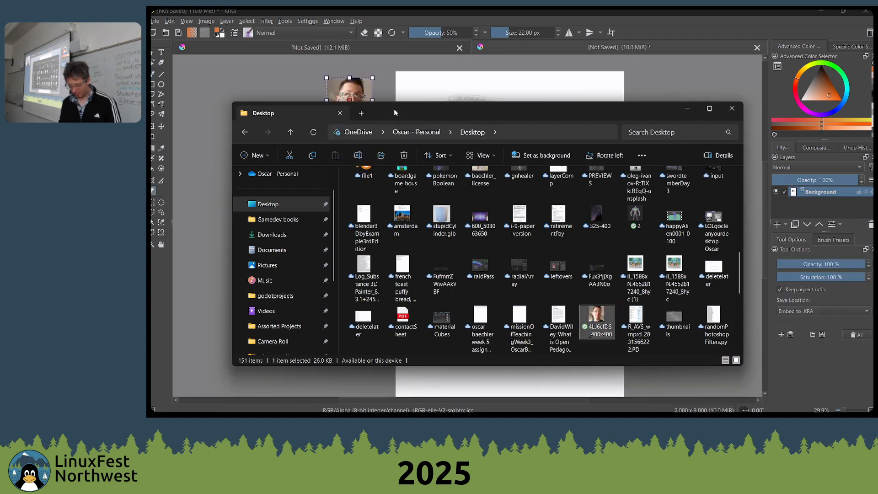
Dismiss File Explorer, then enlarge the reference photo to about three times its size beside the canvas's left edge
drag(394, 108, 414, 228)
click(743, 229)
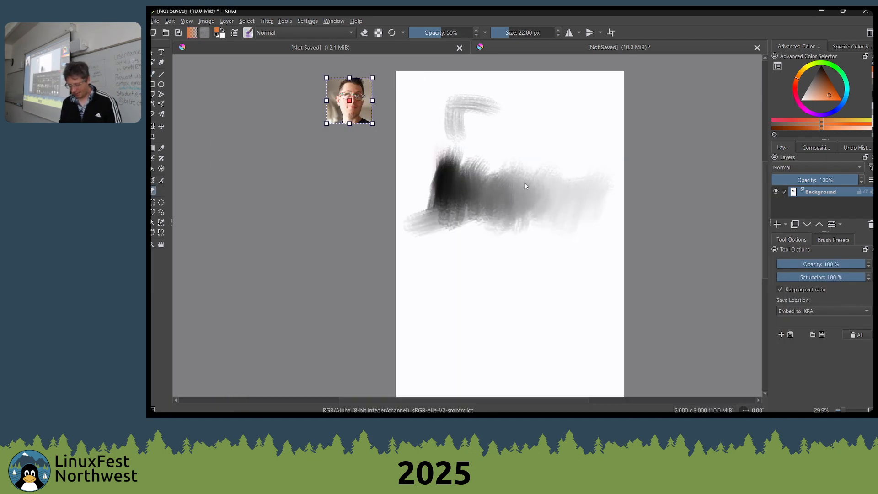
drag(327, 124, 225, 228)
drag(162, 231, 164, 232)
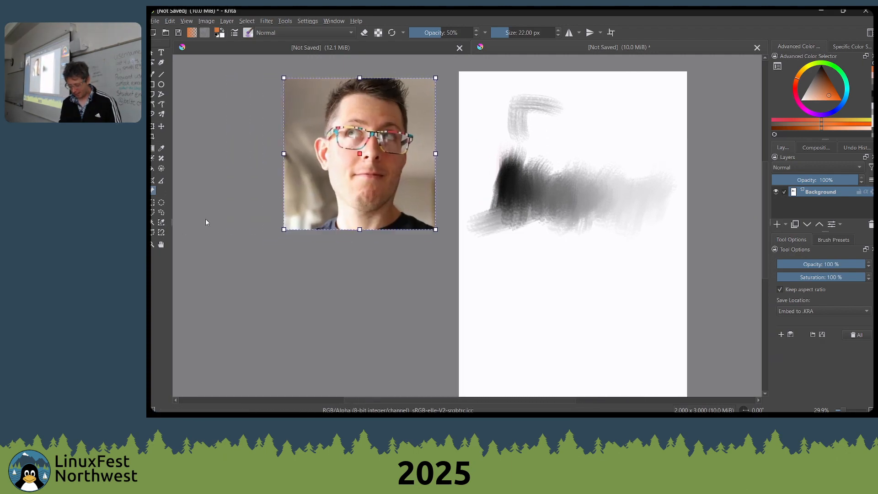
drag(362, 149, 380, 154)
click(565, 153)
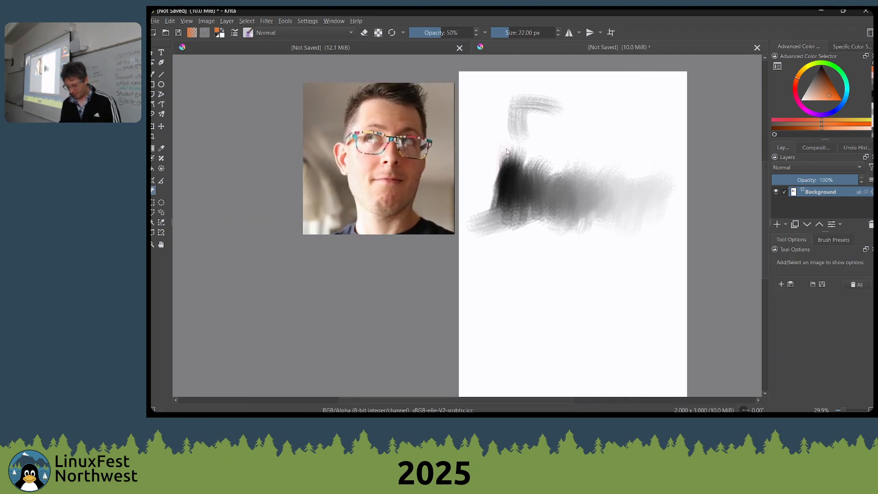
Move the reference photo to the right side of the canvas and view both at 50% zoom
drag(590, 155, 568, 186)
scroll(559, 187, up, 2)
drag(506, 178, 487, 187)
scroll(487, 187, down, 2)
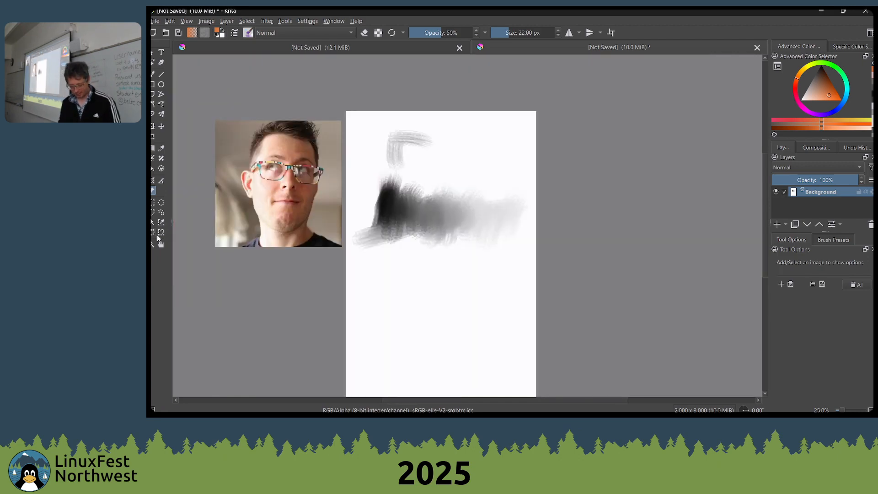
drag(275, 175, 600, 176)
scroll(533, 216, up, 2)
mouse_move(533, 217)
mouse_down()
mouse_move(478, 239)
mouse_move(442, 284)
mouse_up()
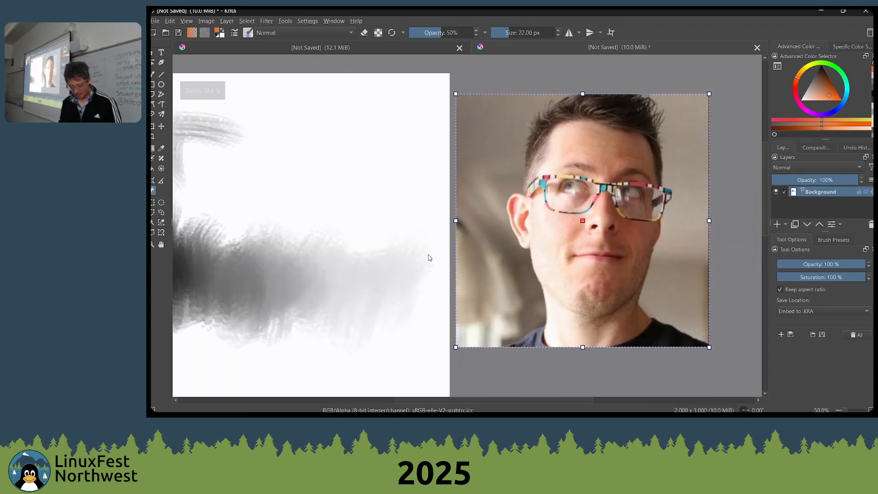
Paint an orange test stroke above the grey gradient with the 22 px brush, and enlarge the brush to 110 px
key(b)
mouse_move(335, 179)
mouse_down()
mouse_move(338, 215)
mouse_move(258, 241)
mouse_up()
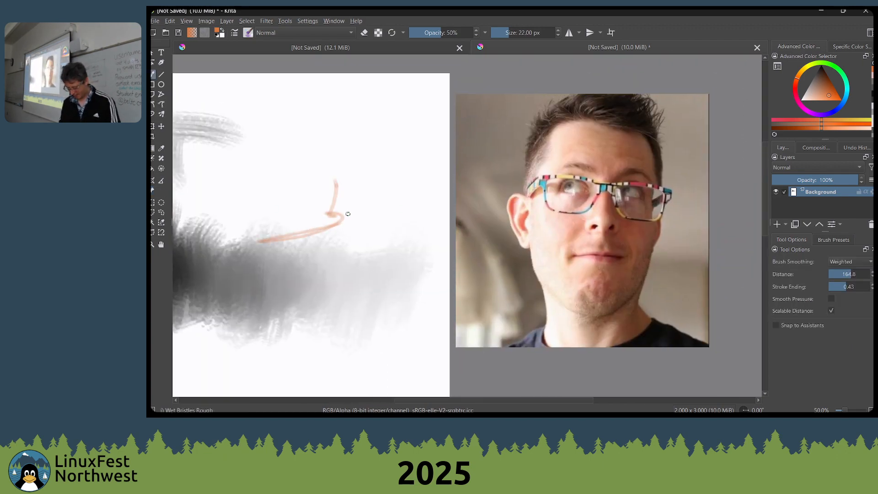
key(bracketright)
key(bracketright)
key(bracketright)
key(bracketright)
key(bracketright)
key(bracketright)
key(bracketright)
key(bracketright)
key(bracketright)
key(bracketright)
key(bracketright)
key(bracketright)
key(bracketright)
key(bracketright)
key(bracketright)
key(bracketright)
key(bracketright)
key(bracketright)
key(bracketright)
key(bracketright)
Choose the Shapes Fill brush and sketch angular filled shapes for the hair and the right side of the portrait's head
right_click(351, 183)
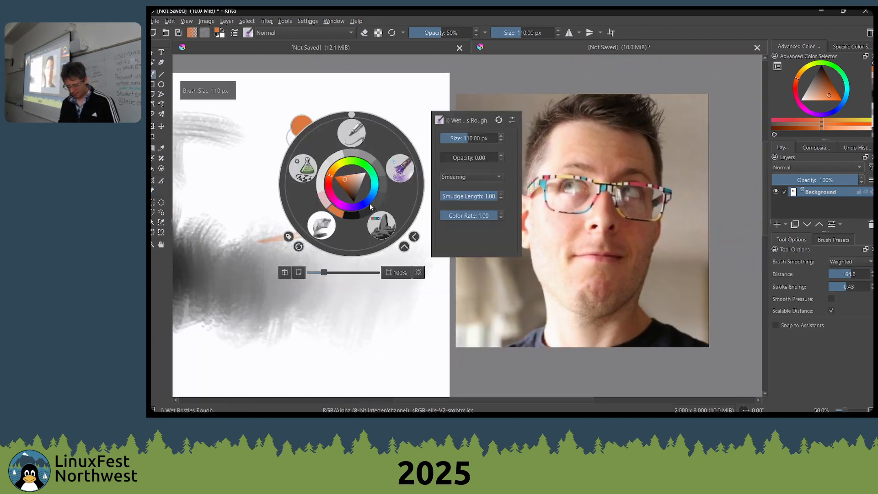
click(314, 160)
mouse_move(341, 131)
mouse_down()
mouse_move(352, 183)
mouse_move(378, 117)
mouse_up()
drag(362, 160, 344, 217)
mouse_move(378, 109)
mouse_down()
mouse_move(291, 98)
mouse_move(313, 145)
mouse_up()
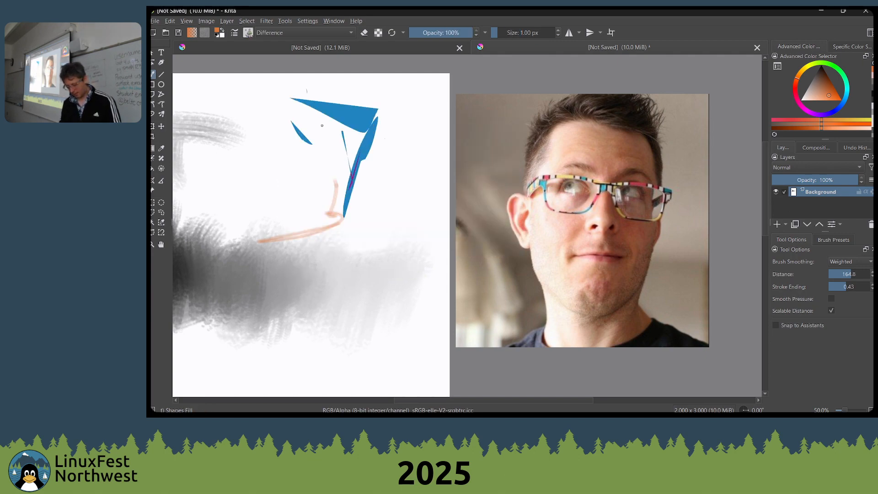
drag(317, 115, 308, 153)
mouse_move(320, 96)
mouse_down()
mouse_move(298, 119)
mouse_move(323, 111)
mouse_up()
drag(289, 130, 365, 133)
Sketch the left contour of the head with thin filled shapes running from the hair down to the jaw
mouse_move(309, 107)
mouse_down()
mouse_move(270, 111)
mouse_move(248, 173)
mouse_up()
drag(264, 137, 246, 223)
drag(248, 158, 267, 230)
mouse_move(233, 155)
mouse_down()
mouse_move(242, 181)
mouse_move(212, 161)
mouse_move(219, 211)
mouse_up()
mouse_move(224, 211)
mouse_down()
mouse_move(264, 252)
mouse_move(263, 286)
mouse_up()
drag(266, 279, 314, 295)
mouse_move(294, 273)
mouse_down()
mouse_move(307, 314)
mouse_move(358, 336)
mouse_up()
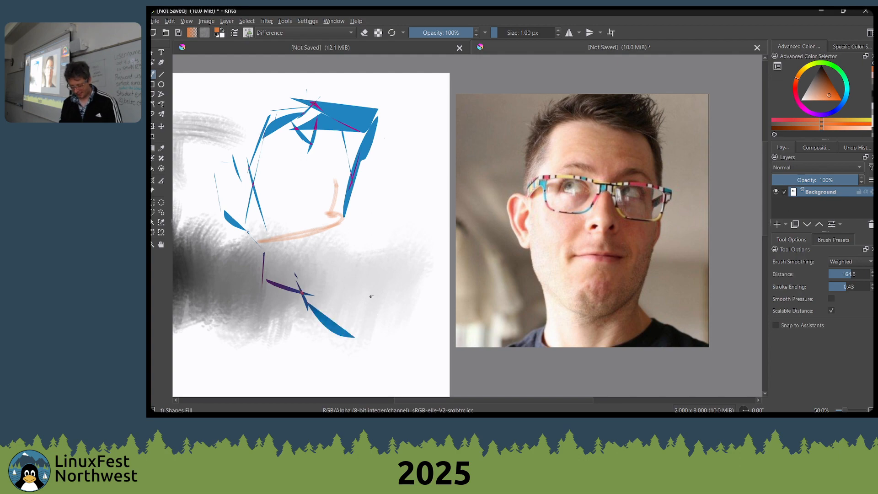
Add crossing filled shapes for the chin and neck, plus thin slivers along the right side of the face
drag(372, 296, 284, 345)
drag(242, 304, 273, 310)
mouse_move(254, 294)
mouse_down()
mouse_move(279, 367)
mouse_move(280, 344)
mouse_up()
drag(284, 345, 300, 352)
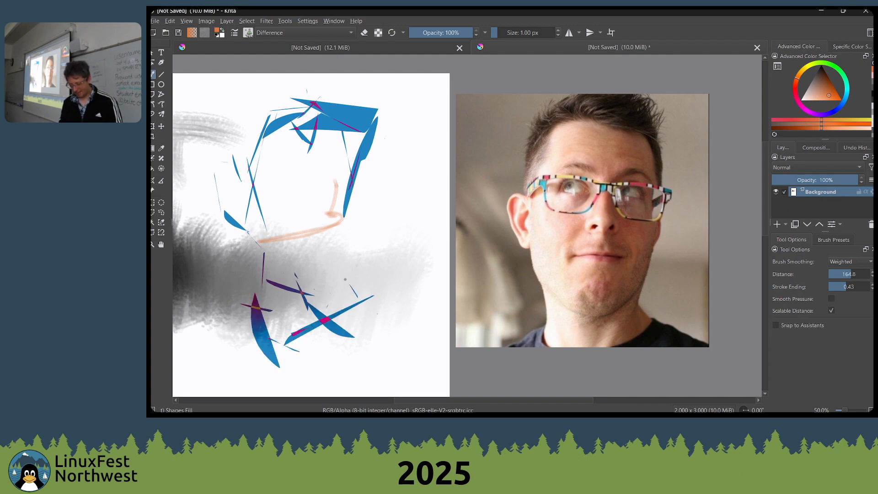
drag(331, 259, 345, 207)
drag(348, 246, 353, 184)
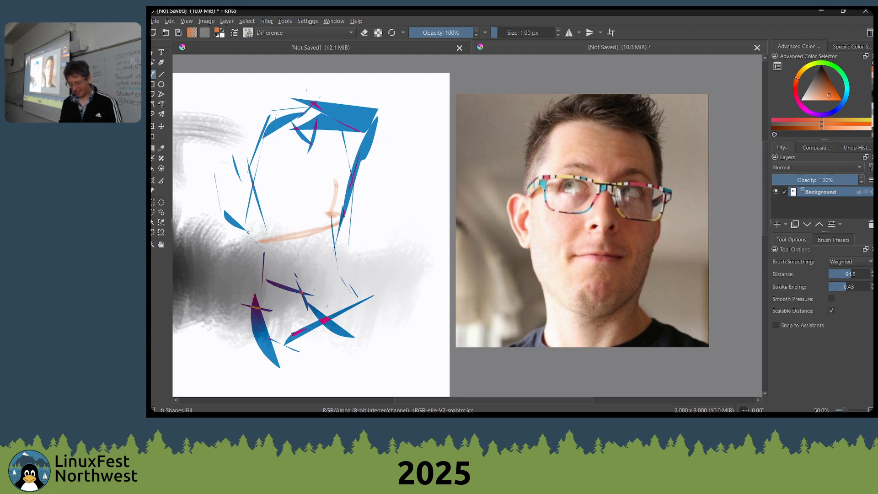
Build up the shadow shapes down the middle of the face and add more angular shapes to the hair
drag(326, 139, 307, 233)
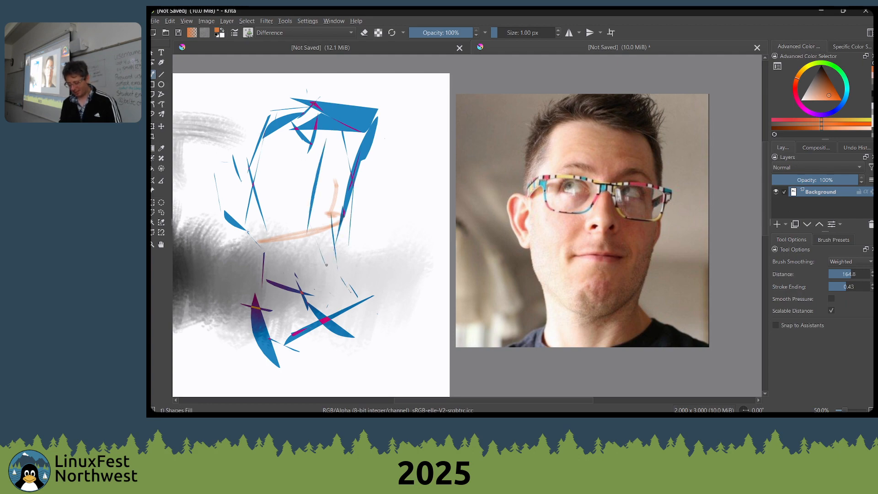
mouse_move(327, 265)
mouse_down()
mouse_move(359, 126)
mouse_move(311, 212)
mouse_up()
mouse_move(328, 232)
mouse_down()
mouse_move(317, 206)
mouse_move(326, 160)
mouse_up()
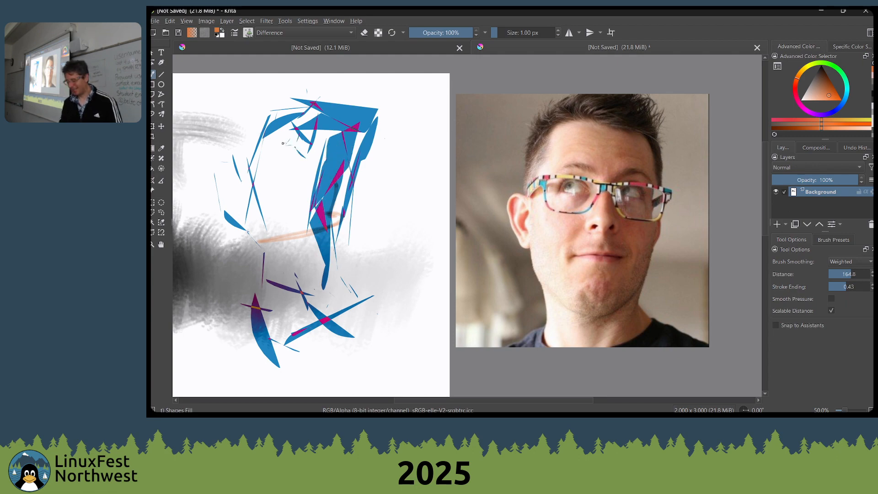
drag(282, 144, 280, 158)
mouse_move(339, 97)
mouse_down()
mouse_move(358, 136)
mouse_move(327, 113)
mouse_move(322, 123)
mouse_up()
drag(308, 119, 263, 144)
drag(270, 103, 278, 134)
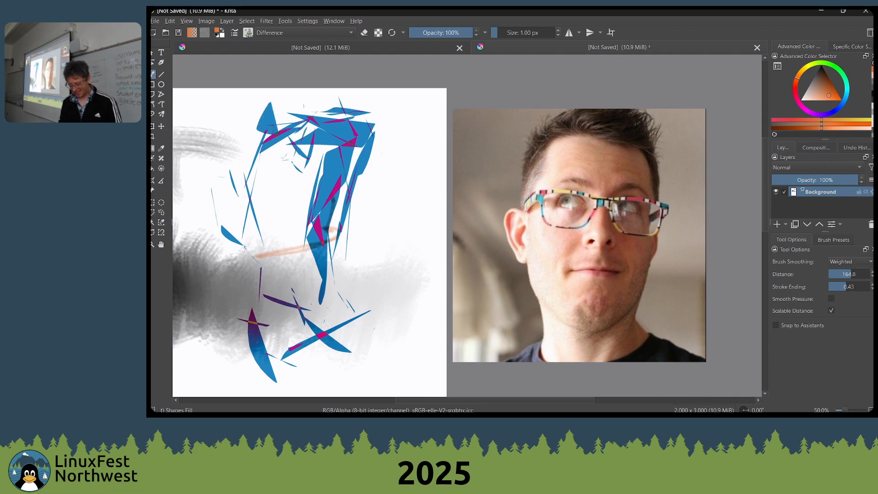
Pick a darker orange-brown and fill large overlapping drop shapes to the right of the head in Difference mode
right_click(379, 188)
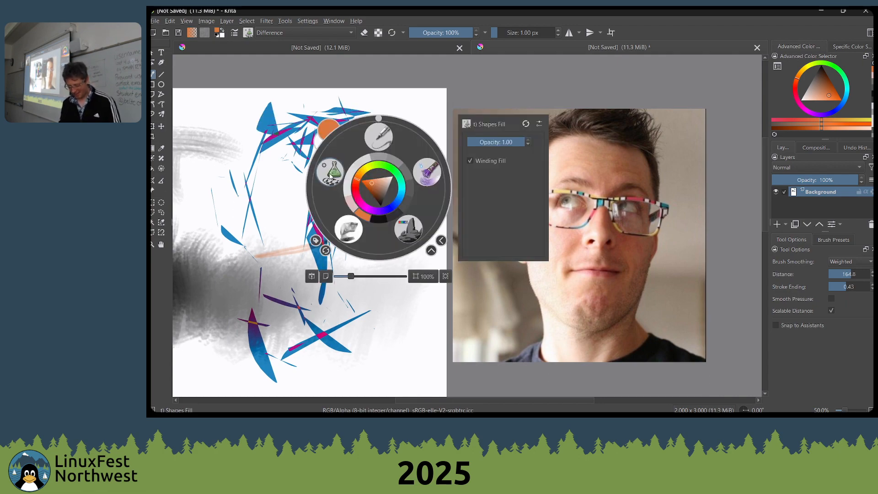
click(628, 129)
drag(814, 96, 827, 85)
mouse_move(381, 238)
mouse_down()
mouse_move(437, 270)
mouse_move(373, 201)
mouse_move(409, 215)
mouse_up()
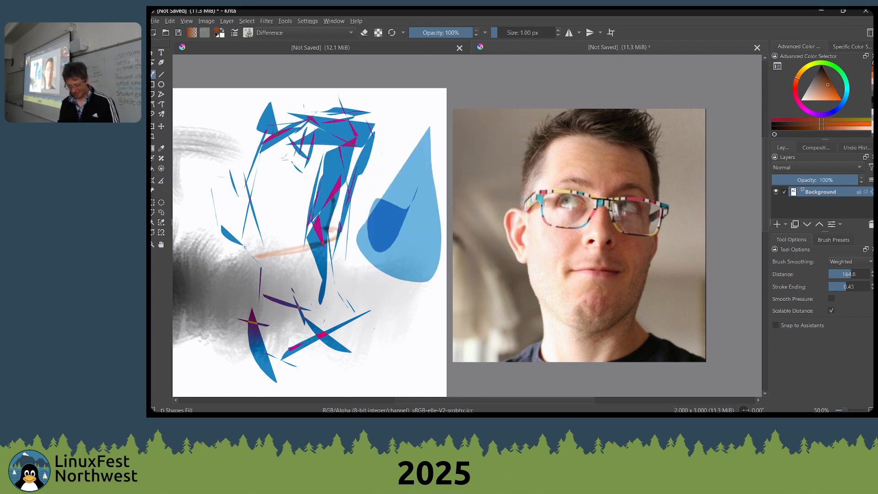
Set the brush blending mode to Normal and fill large solid brown shapes to the right of the head
click(320, 30)
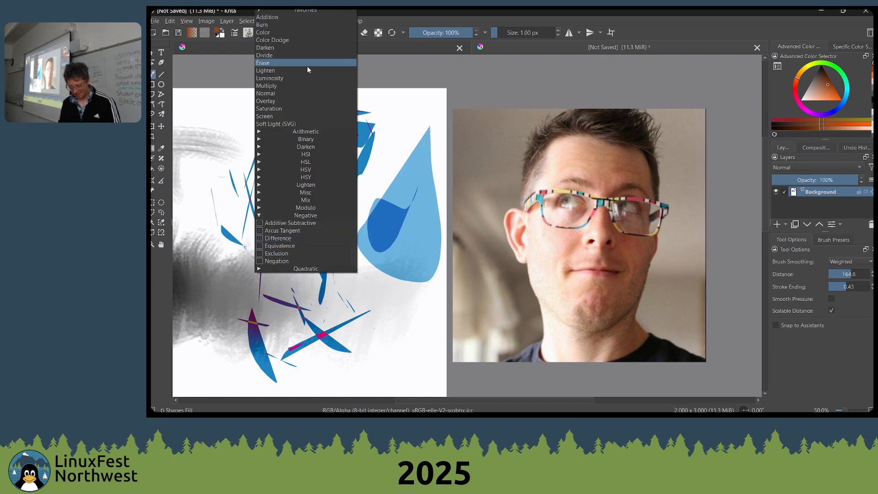
click(280, 92)
drag(349, 178, 354, 275)
mouse_move(384, 247)
mouse_down()
mouse_move(436, 132)
mouse_move(411, 253)
mouse_move(343, 284)
mouse_move(389, 324)
mouse_move(428, 291)
mouse_move(426, 179)
mouse_move(362, 249)
mouse_move(345, 307)
mouse_up()
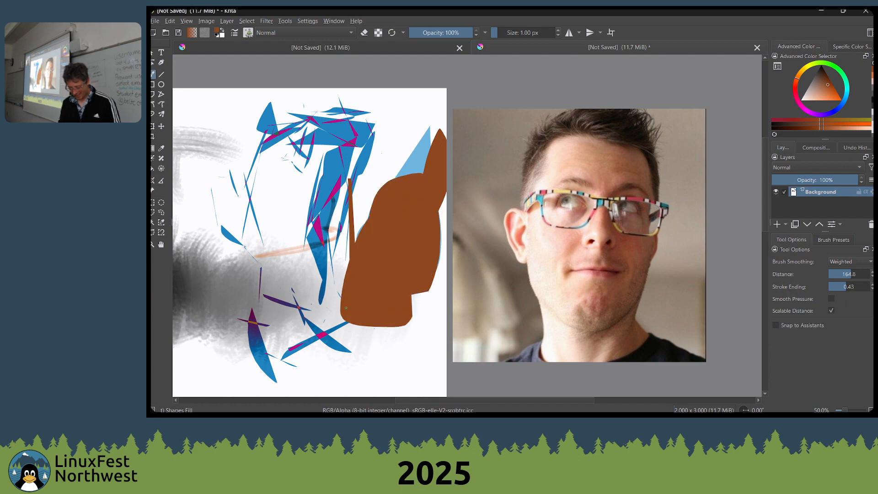
Fill smaller solid brown shapes over the middle and lower part of the sketched face
mouse_move(307, 274)
mouse_down()
mouse_move(294, 297)
mouse_move(336, 286)
mouse_move(302, 277)
mouse_move(322, 231)
mouse_up()
mouse_move(340, 191)
mouse_down()
mouse_move(307, 195)
mouse_move(299, 215)
mouse_up()
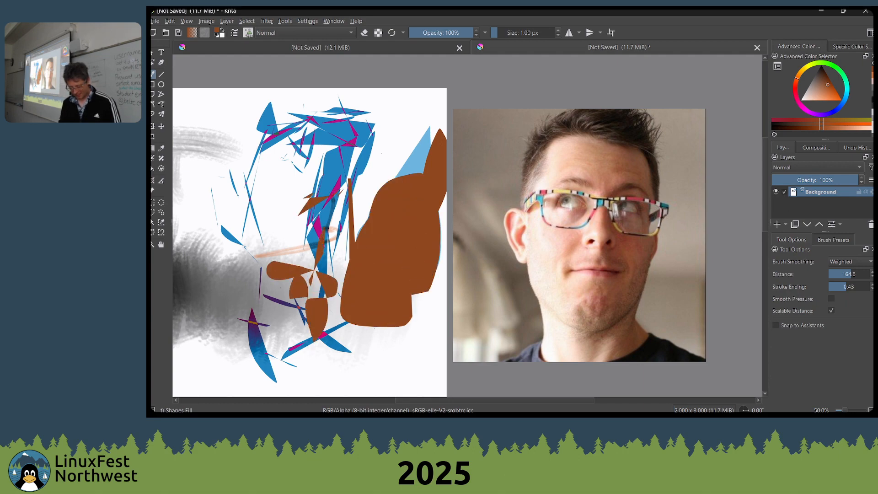
drag(337, 159, 317, 222)
mouse_move(335, 190)
mouse_down()
mouse_move(365, 190)
mouse_move(336, 227)
mouse_up()
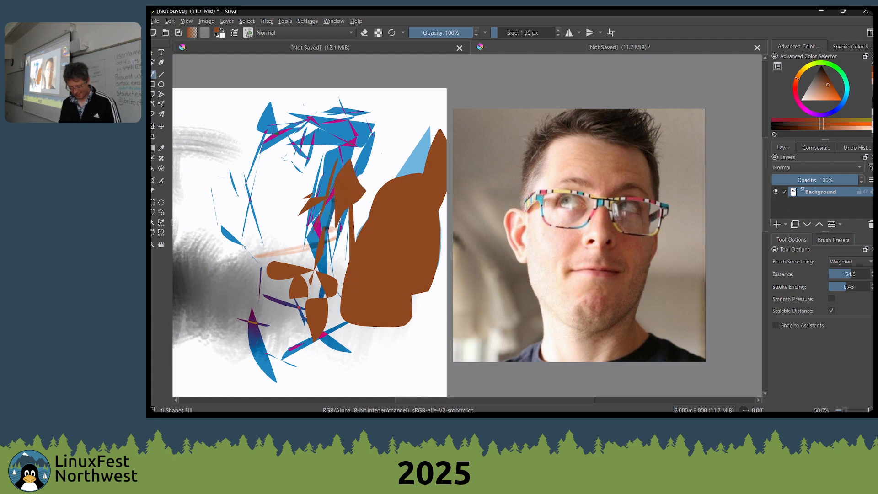
mouse_move(308, 297)
mouse_down()
mouse_move(301, 261)
mouse_move(309, 314)
mouse_up()
Switch to the Wet Bristles Rough brush at 110 px and 50% opacity and smear brown across the face shapes
mouse_move(301, 195)
mouse_down()
mouse_move(370, 187)
mouse_move(343, 155)
mouse_move(334, 191)
mouse_move(374, 218)
mouse_up()
right_click(379, 224)
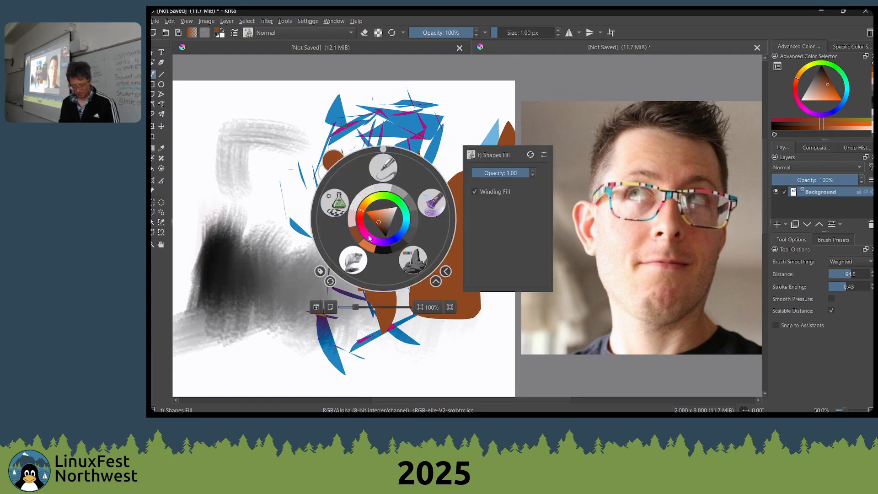
click(199, 217)
mouse_move(412, 232)
mouse_down()
mouse_move(401, 211)
mouse_move(413, 109)
mouse_move(338, 192)
mouse_move(283, 174)
mouse_move(367, 206)
mouse_move(384, 192)
mouse_move(400, 229)
mouse_move(379, 270)
mouse_move(393, 245)
mouse_move(383, 219)
mouse_move(402, 247)
mouse_move(398, 264)
mouse_move(379, 266)
mouse_up()
right_click(390, 231)
click(438, 215)
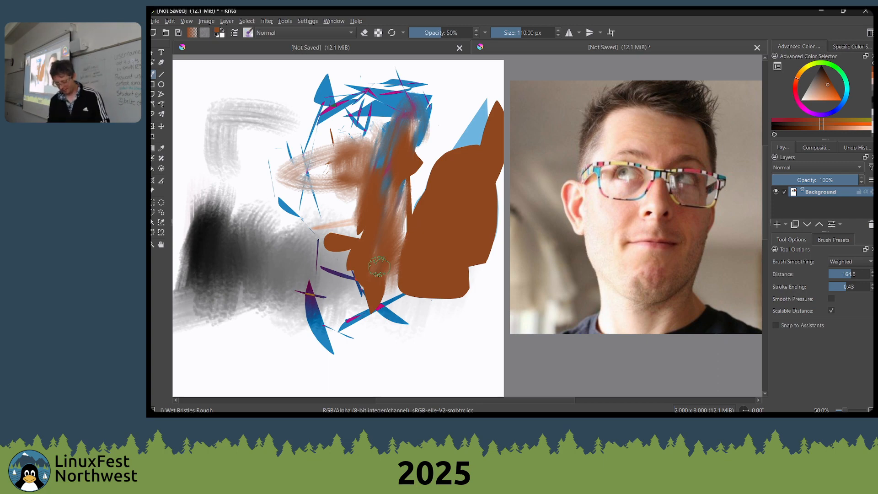
right_click(384, 223)
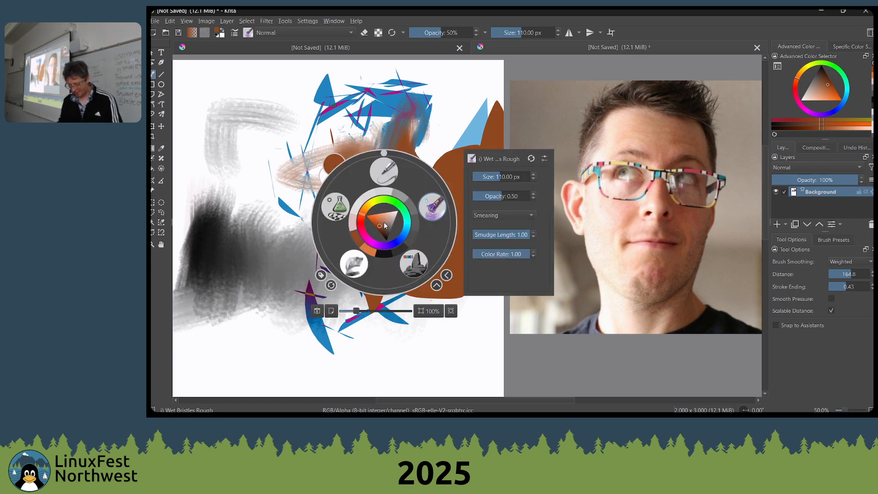
click(427, 209)
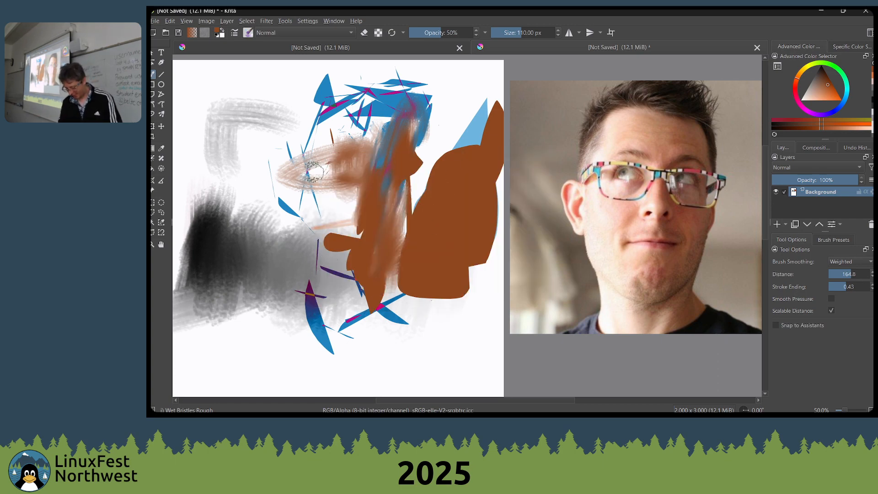
Pick an ochre brown and smear it with the Wet Bristles Rough brush down the middle of the face
click(815, 85)
mouse_move(802, 68)
mouse_down()
mouse_move(826, 85)
mouse_move(806, 67)
mouse_move(797, 76)
mouse_up()
mouse_move(339, 151)
mouse_down()
mouse_move(375, 146)
mouse_move(345, 150)
mouse_move(322, 241)
mouse_move(347, 188)
mouse_move(329, 192)
mouse_up()
Switch to the Shapes Fill brush and fill a large solid tan shape from the forehead down to the chin
right_click(331, 206)
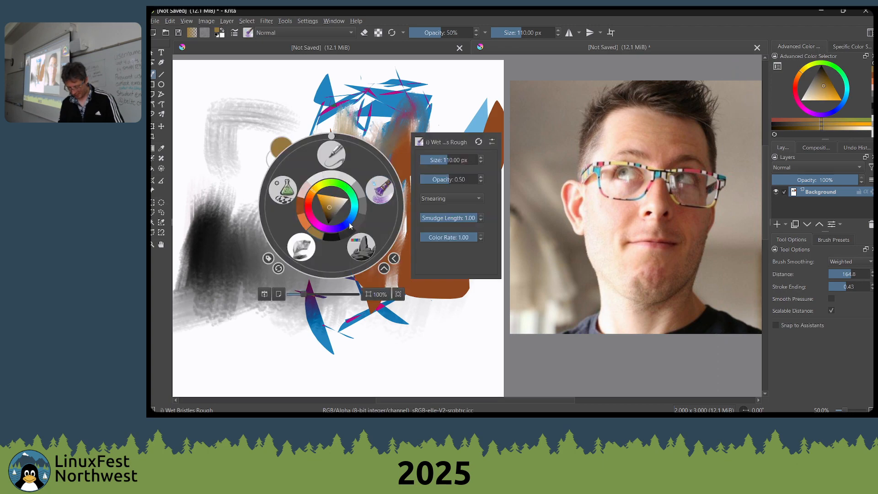
click(279, 190)
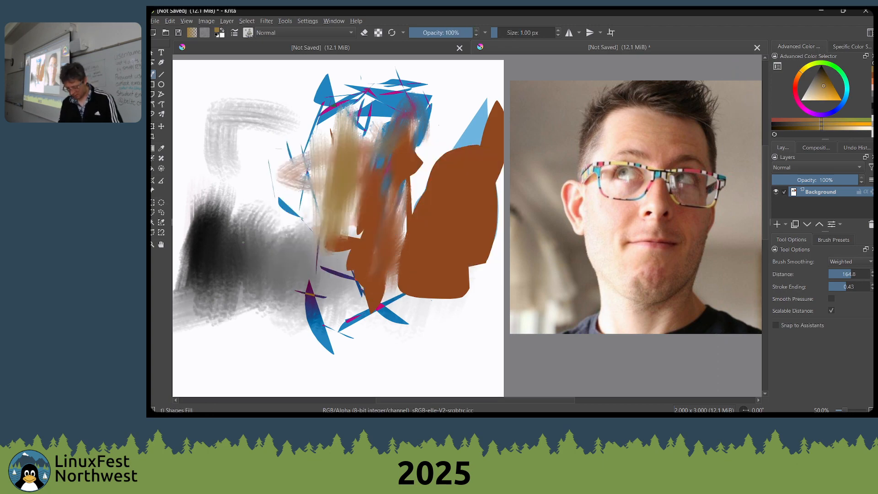
drag(266, 220, 285, 224)
ctrl+click(350, 187)
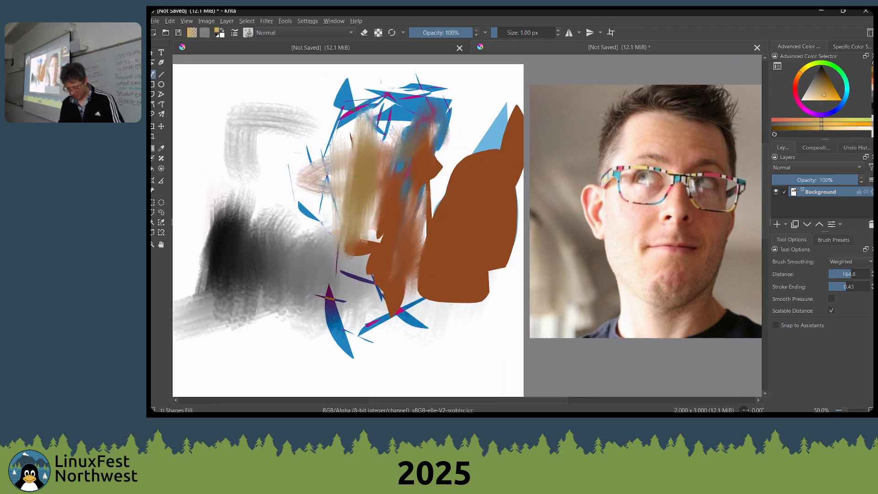
mouse_move(350, 188)
mouse_down()
mouse_move(361, 201)
mouse_move(359, 235)
mouse_move(379, 183)
mouse_move(330, 209)
mouse_move(343, 293)
mouse_move(365, 289)
mouse_move(376, 331)
mouse_move(342, 343)
mouse_move(373, 326)
mouse_move(374, 248)
mouse_move(356, 257)
mouse_up()
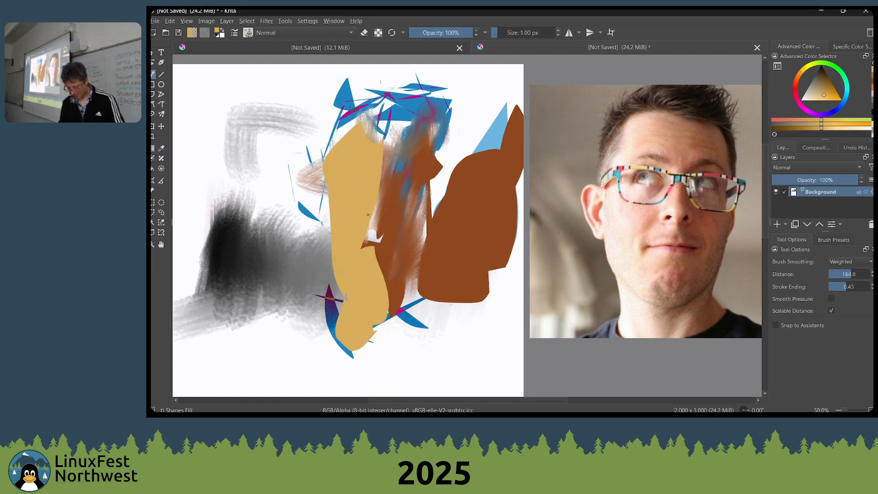
drag(376, 225, 378, 213)
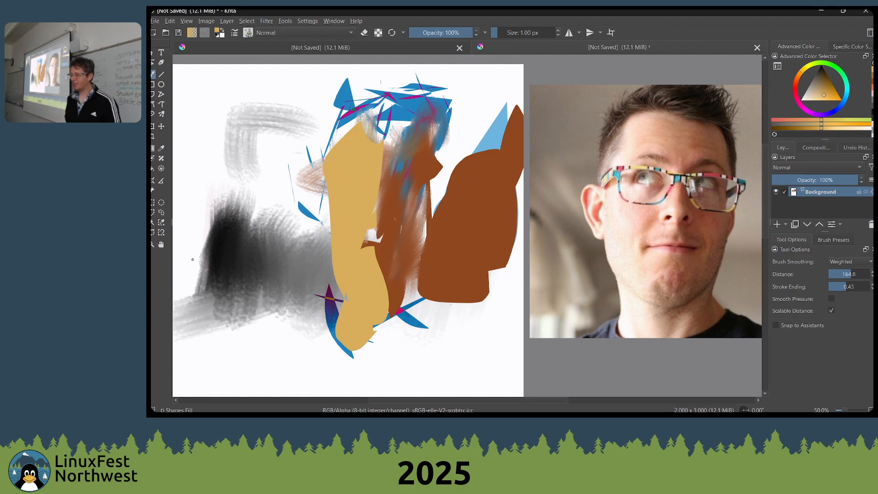
Switch to the web browser, search images for "max ginsburg palette" and look through the results for a painter's palette
key(alt+Tab)
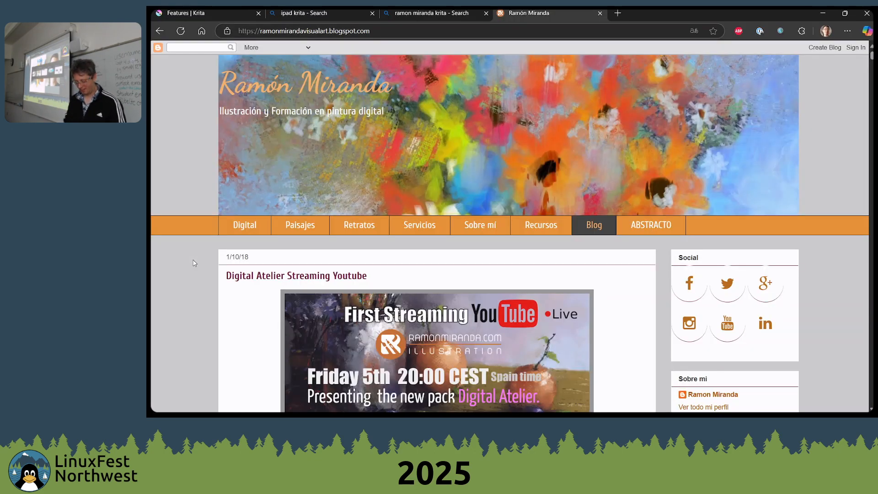
key(ctrl+t)
text(max gin)
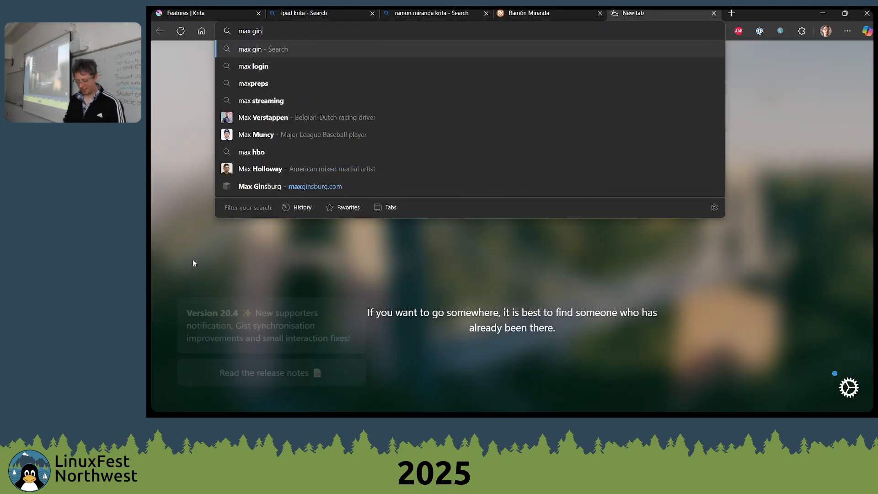
text(sburg palette)
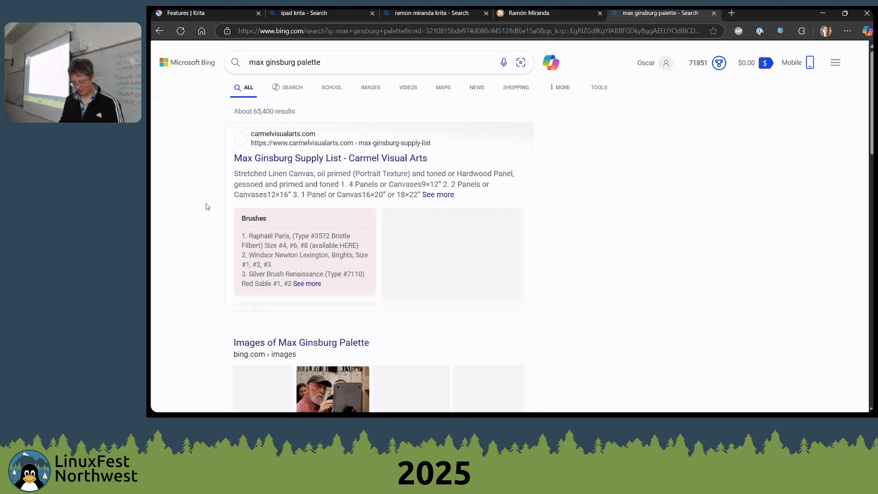
click(374, 86)
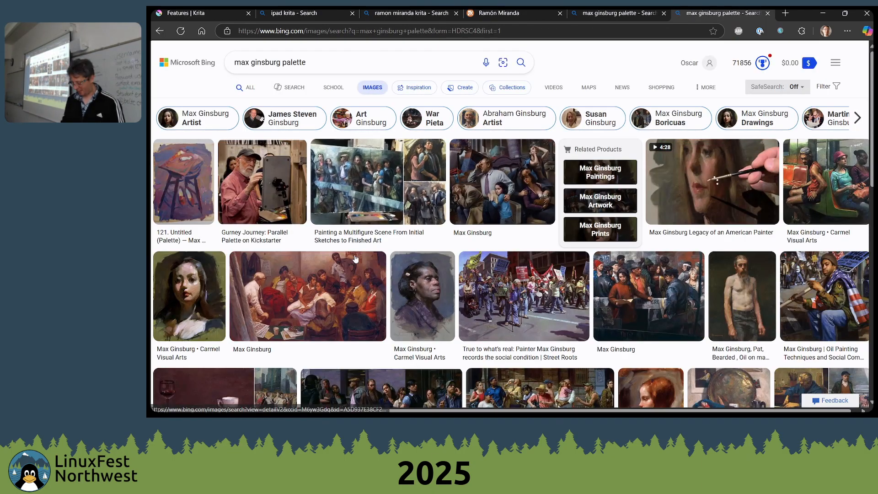
scroll(534, 246, down, 5)
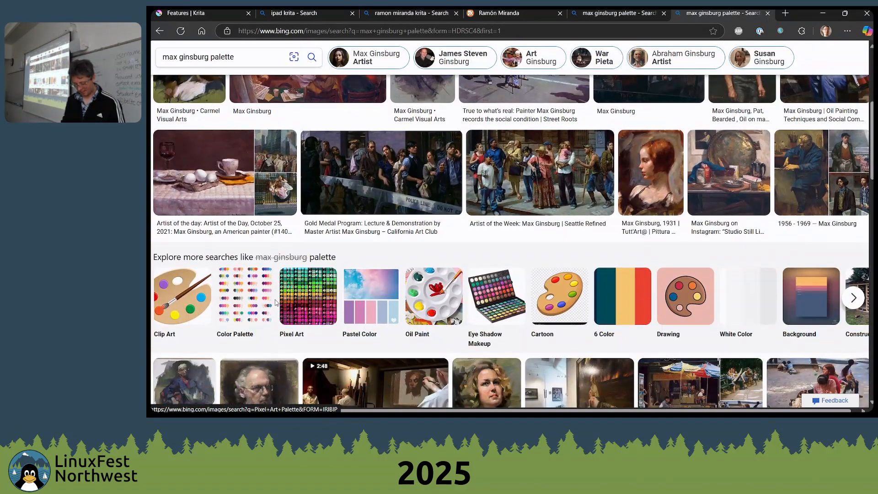
scroll(549, 192, down, 5)
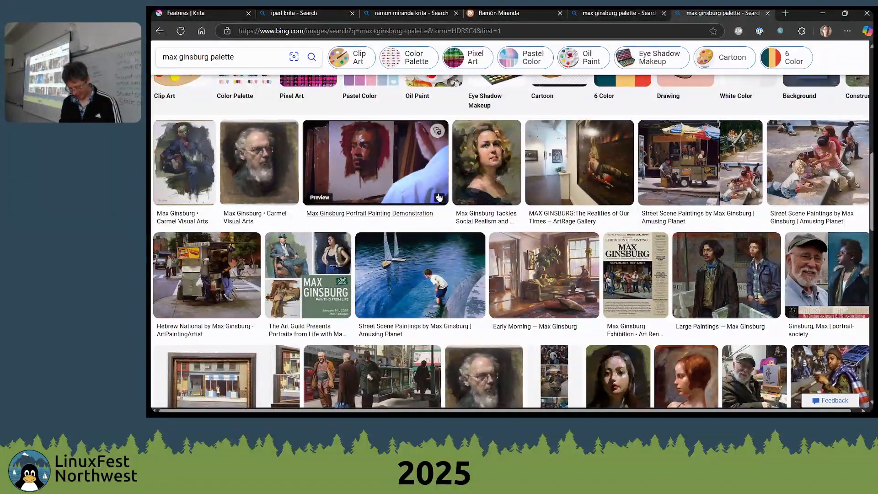
scroll(440, 200, down, 3)
scroll(507, 204, down, 3)
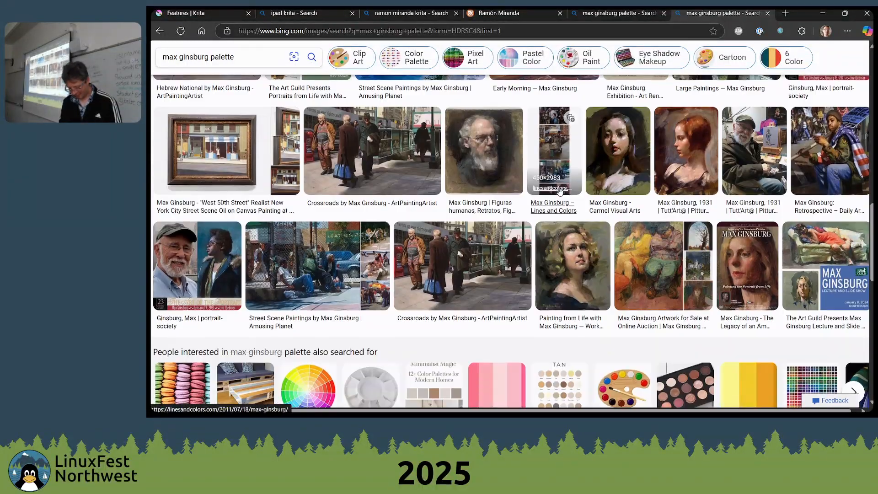
scroll(507, 204, down, 9)
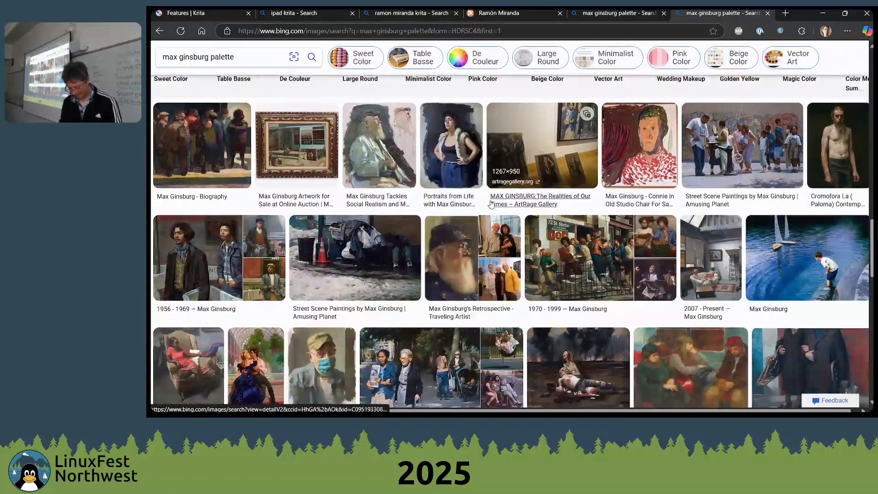
scroll(490, 204, down, 3)
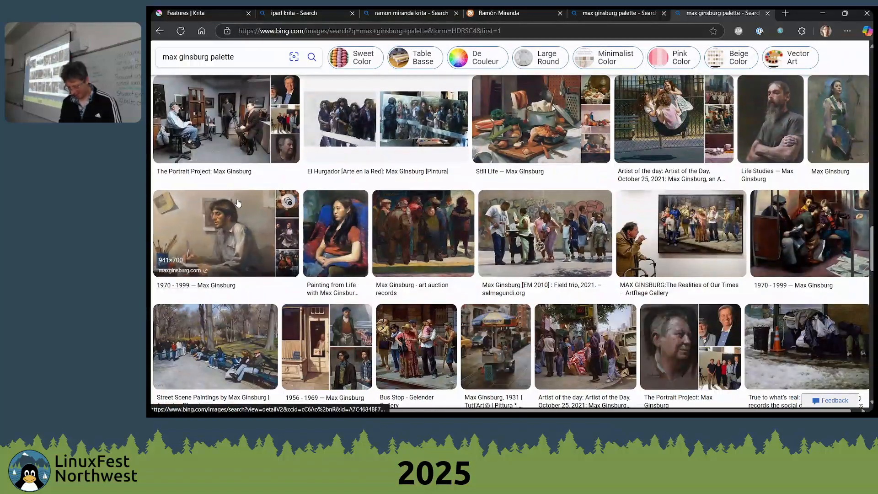
Search the images for "david kassan" and open the picture of the portrait beside a paint palette
click(283, 64)
key(ctrl+a)
text(dav)
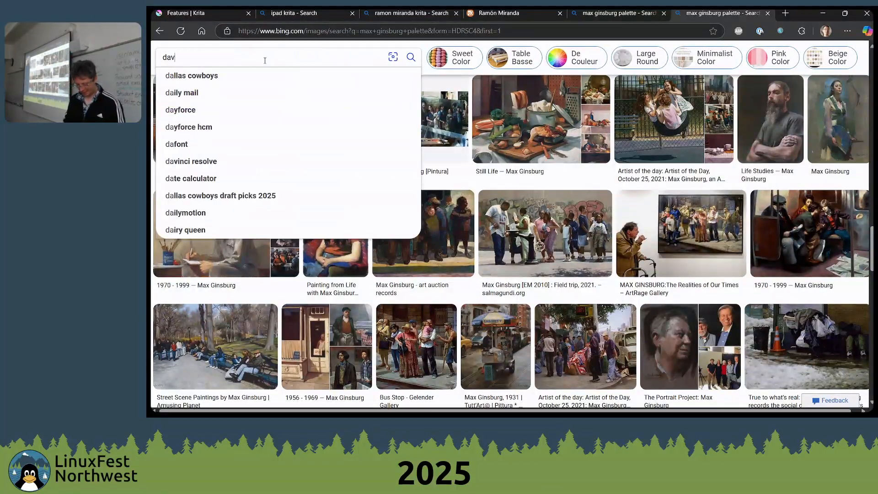
text(id kassan)
key(Return)
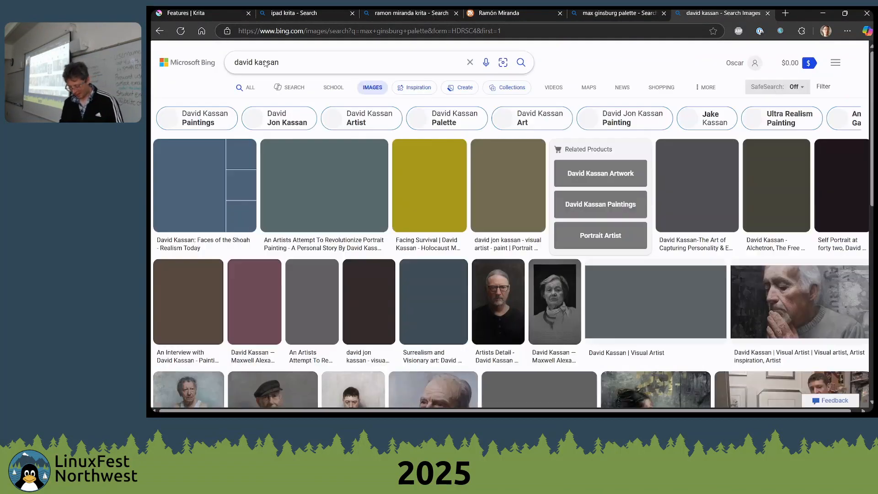
click(385, 141)
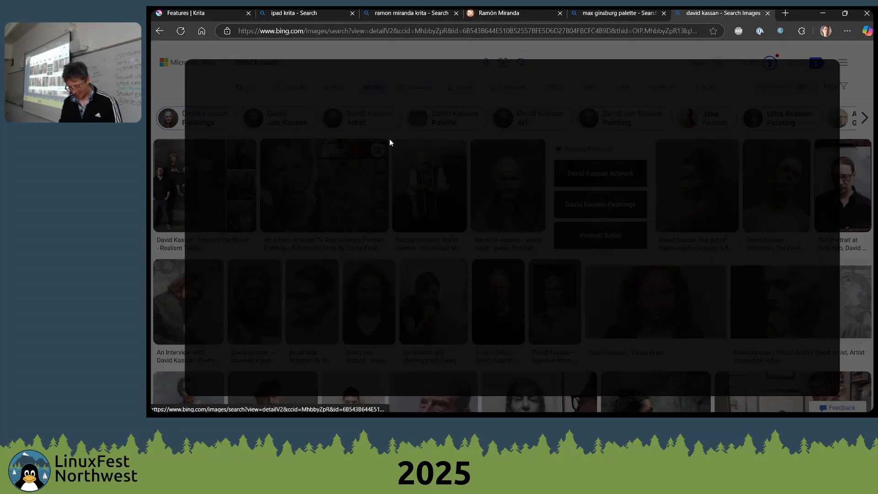
Copy the portrait-and-palette image and switch back to Krita
right_click(453, 116)
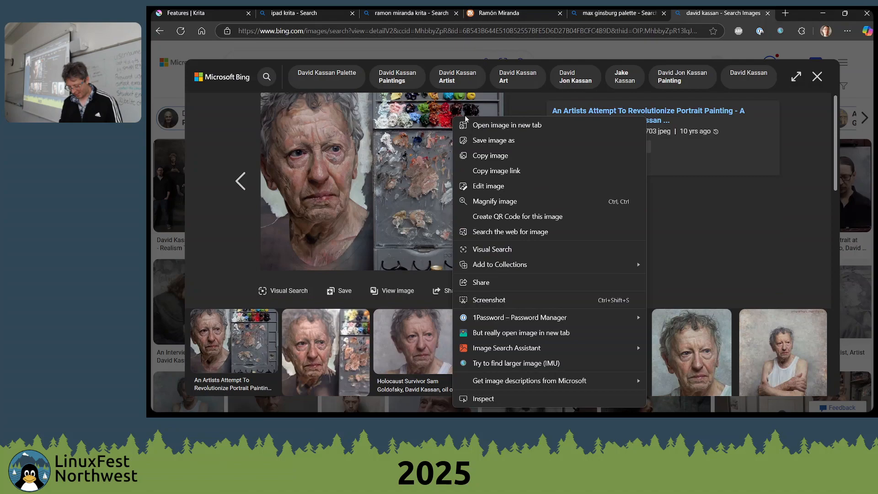
click(485, 156)
key(alt+Tab)
key(alt+Tab)
key(alt+Tab)
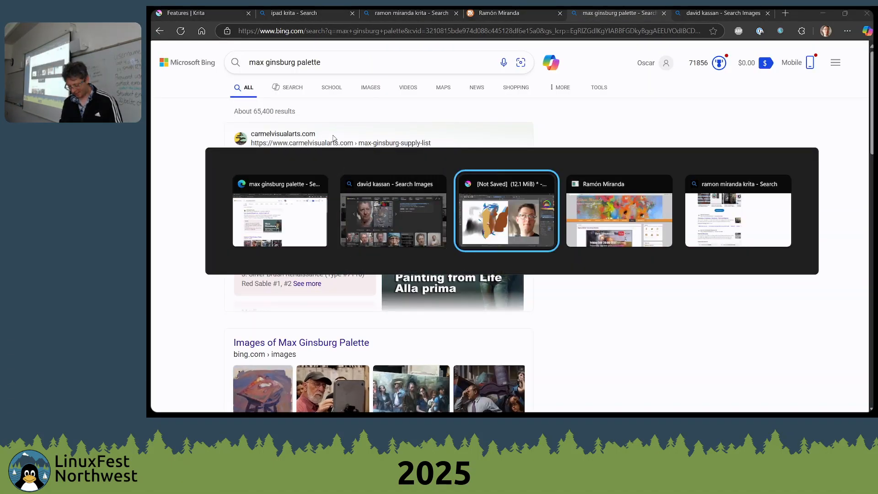
key(ctrl+v)
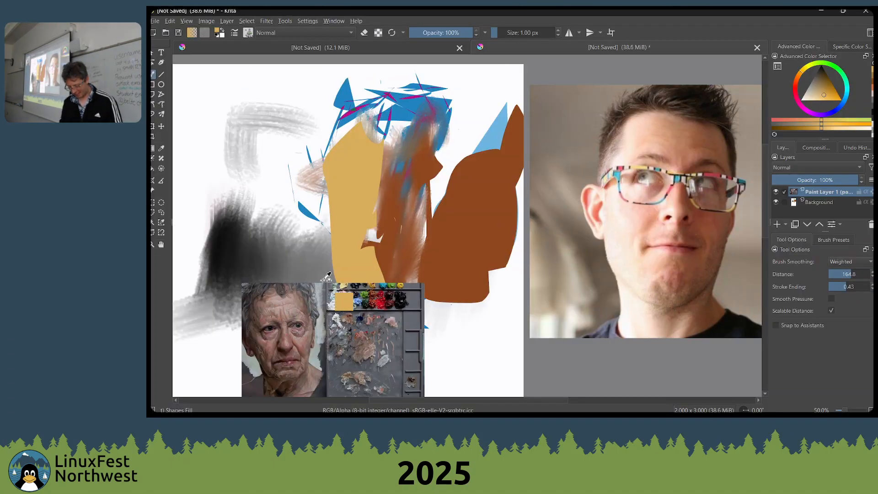
scroll(375, 285, down, 2)
key(ctrl+z)
Paste the copied picture as a reference image and place it beneath the portrait photo
click(169, 21)
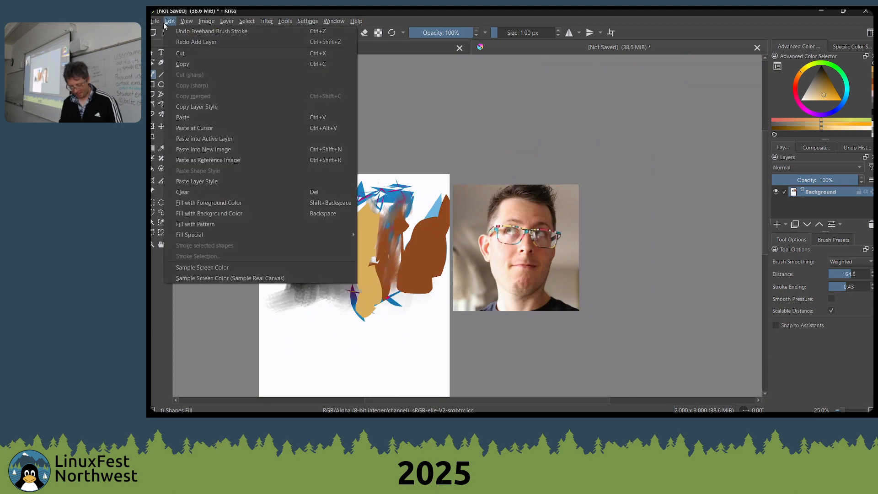
click(205, 160)
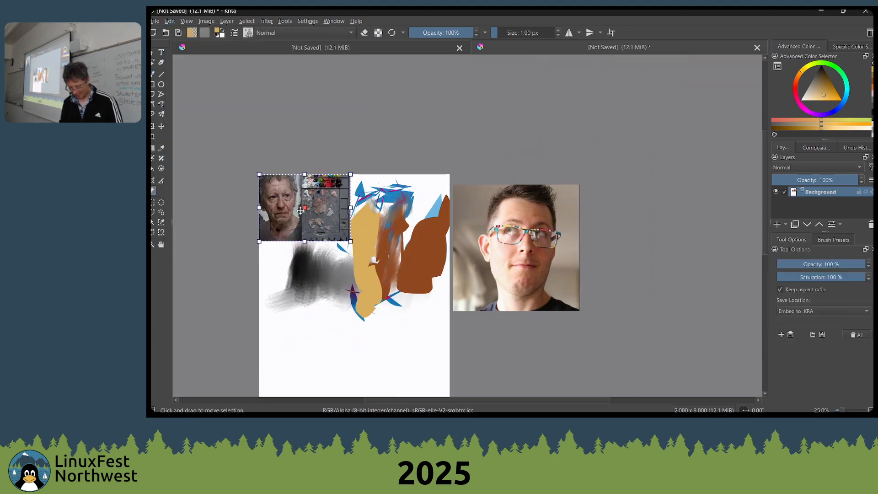
drag(307, 182, 519, 322)
Sample a pale pink from the reference palette and fill a jagged shape with it over the tan face area
scroll(522, 320, up, 6)
scroll(522, 297, down, 3)
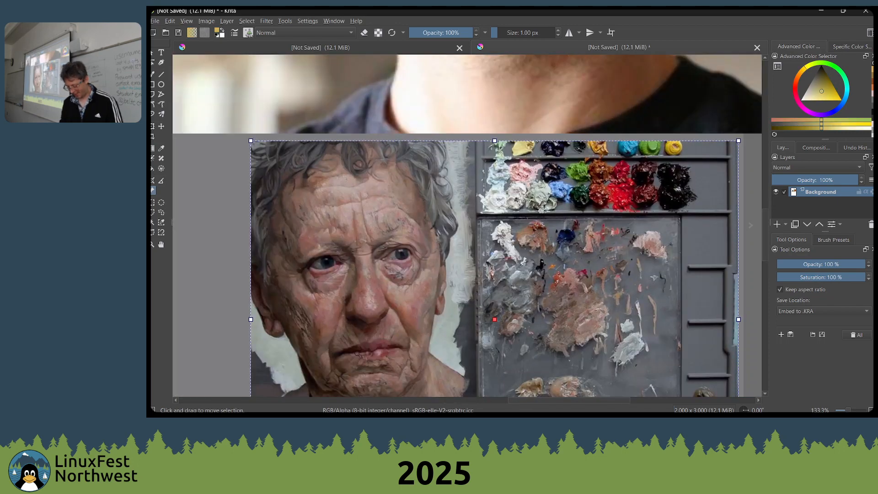
key(b)
ctrl+click(531, 163)
ctrl+click(527, 163)
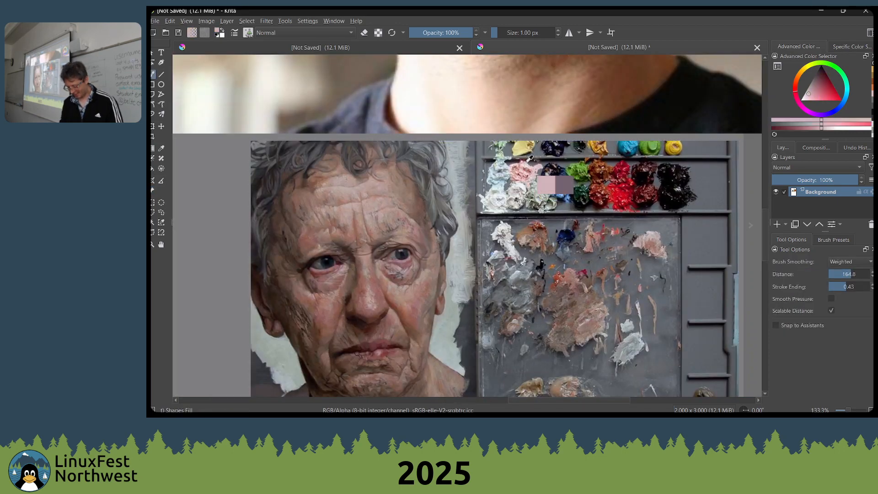
scroll(421, 197, down, 2)
drag(343, 234, 602, 362)
drag(302, 237, 323, 365)
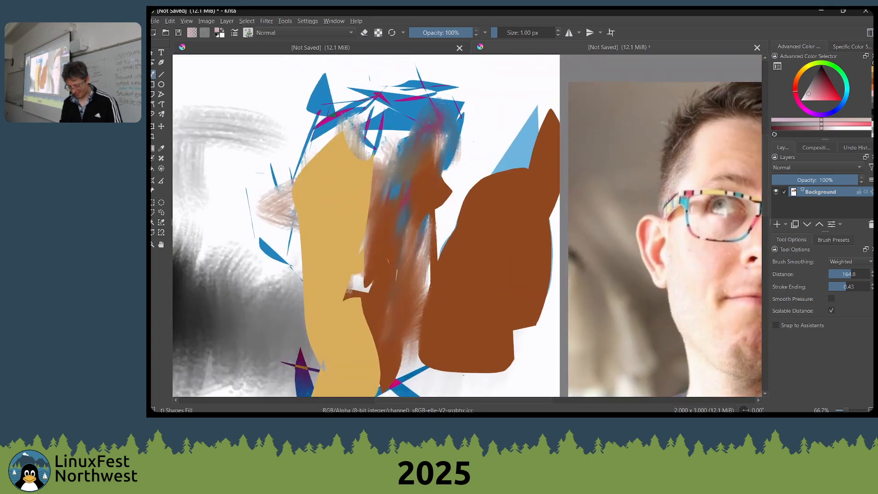
drag(341, 214, 366, 170)
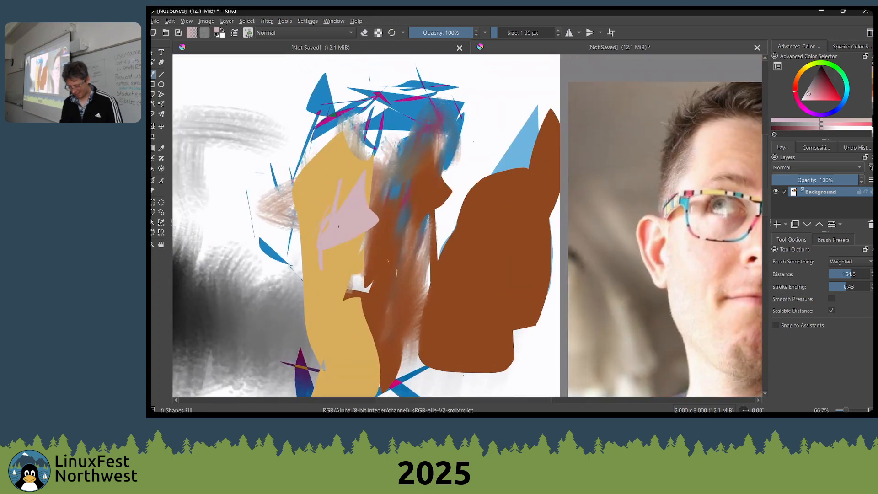
Sample a lighter pink from the reference palette and fill thin shards across the jaw, below it and beside the head
scroll(342, 226, down, 2)
drag(435, 318, 415, 267)
scroll(415, 269, up, 1)
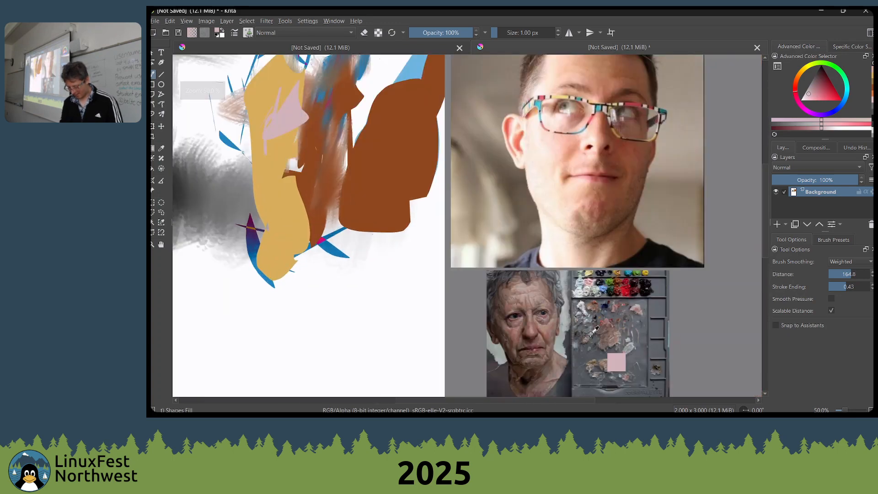
ctrl+click(580, 293)
drag(381, 205, 395, 228)
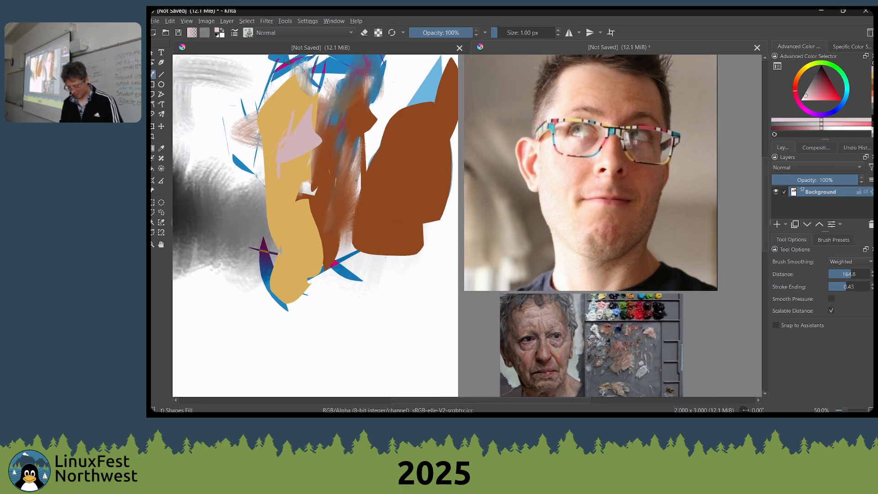
drag(266, 248, 320, 287)
drag(391, 251, 394, 312)
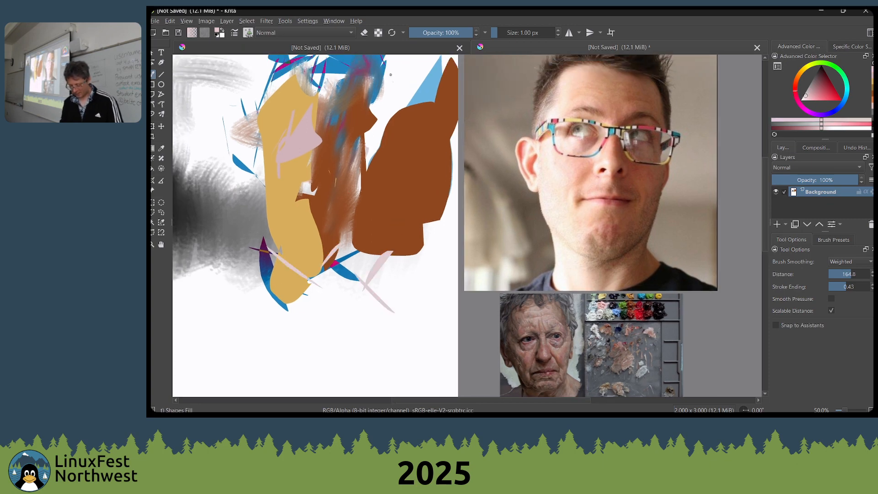
drag(371, 154, 406, 67)
drag(370, 117, 386, 152)
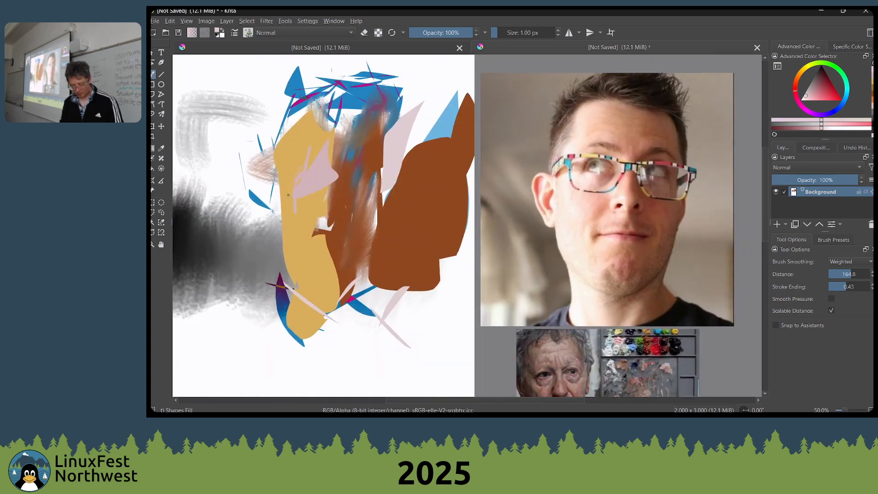
Switch to the Wet Bristles Rough brush and smear black across the hair and tan into the forehead
click(153, 105)
click(153, 114)
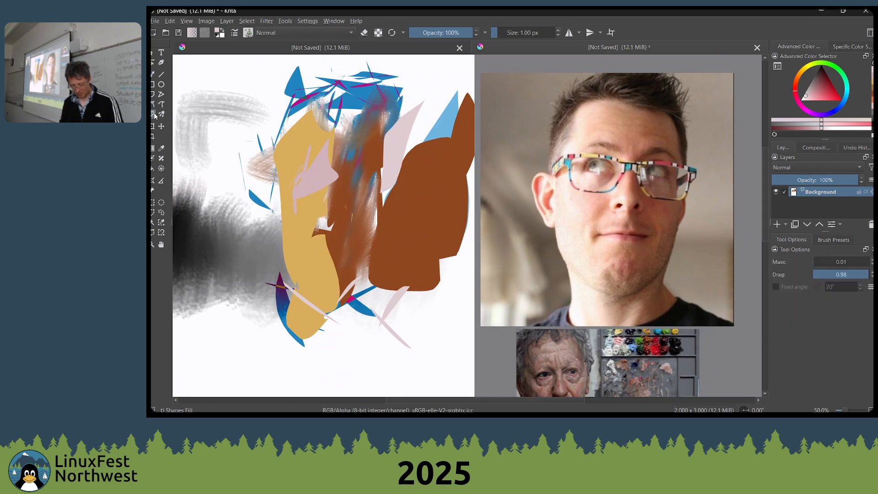
right_click(338, 150)
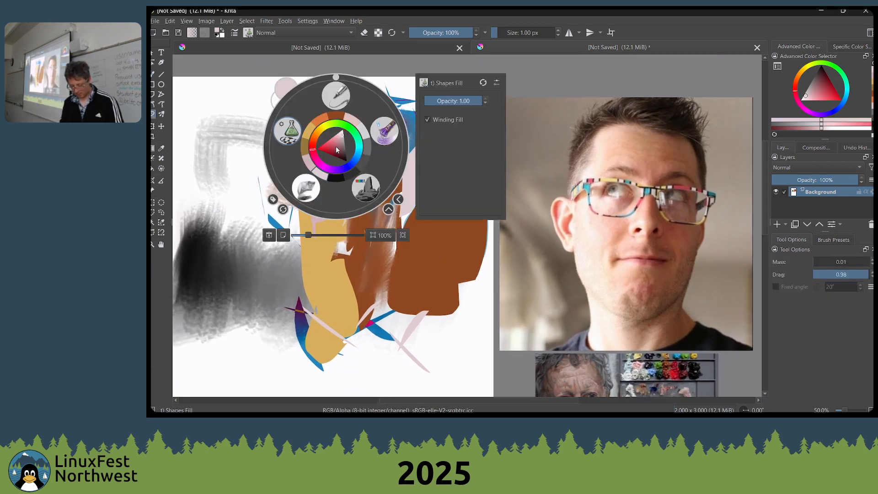
click(384, 131)
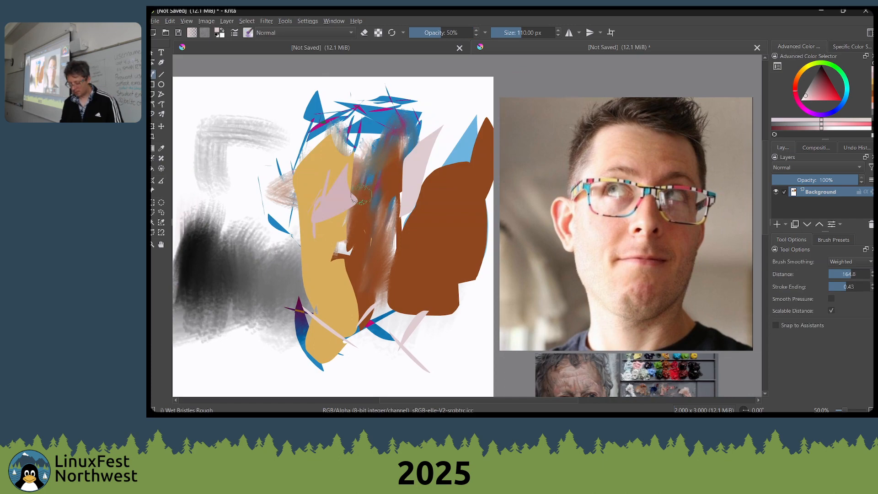
mouse_move(376, 179)
mouse_down()
mouse_move(410, 174)
mouse_move(393, 223)
mouse_move(403, 180)
mouse_move(407, 195)
mouse_move(295, 261)
mouse_move(237, 230)
mouse_move(359, 187)
mouse_move(395, 157)
mouse_move(404, 170)
mouse_move(406, 124)
mouse_move(396, 101)
mouse_move(428, 132)
mouse_move(303, 92)
mouse_move(368, 116)
mouse_move(412, 115)
mouse_move(341, 98)
mouse_move(422, 119)
mouse_move(456, 143)
mouse_move(392, 123)
mouse_move(402, 128)
mouse_move(321, 118)
mouse_move(339, 116)
mouse_move(330, 118)
mouse_move(342, 155)
mouse_move(357, 146)
mouse_move(328, 147)
mouse_move(323, 174)
mouse_up()
ctrl+click(236, 230)
ctrl+click(342, 145)
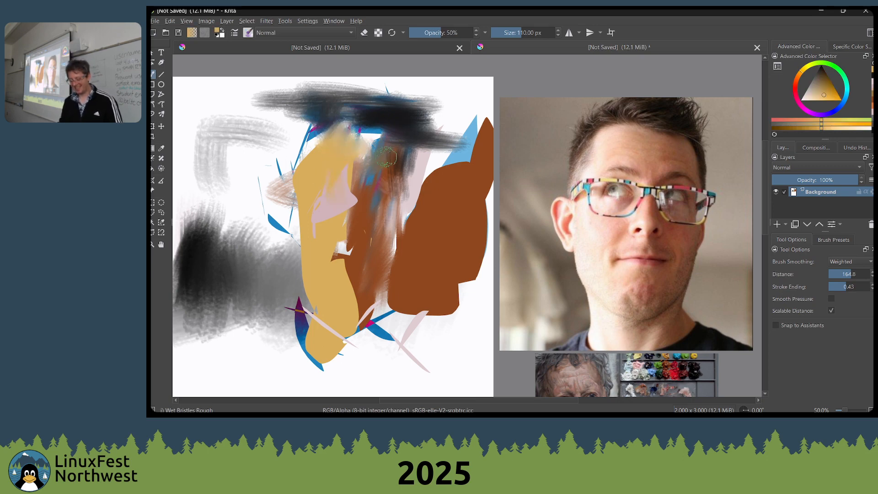
Sample white from the canvas, reduce the brush to 30 px and paint thin pale squiggles over the tan face and jaw
ctrl+click(247, 163)
key(bracketleft)
key(bracketleft)
key(bracketleft)
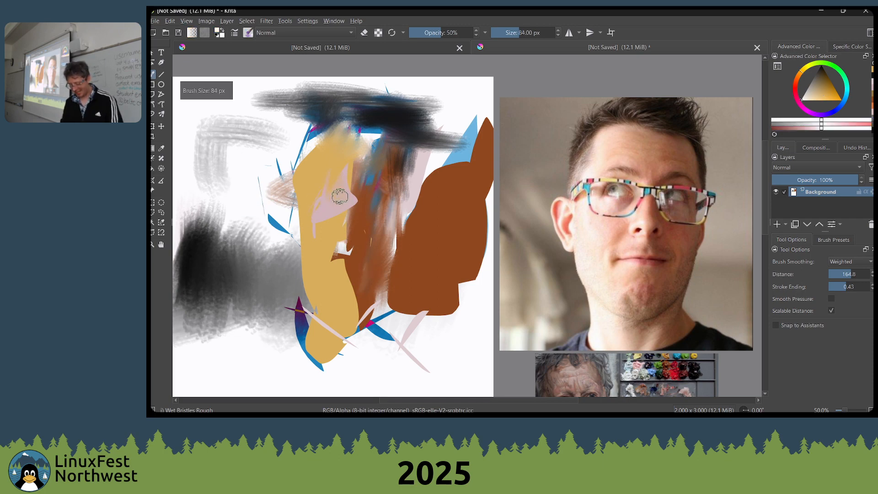
key(bracketleft)
key(bracketleft)
key(bracketleft)
key(bracketleft)
key(bracketleft)
key(bracketleft)
key(bracketleft)
key(bracketleft)
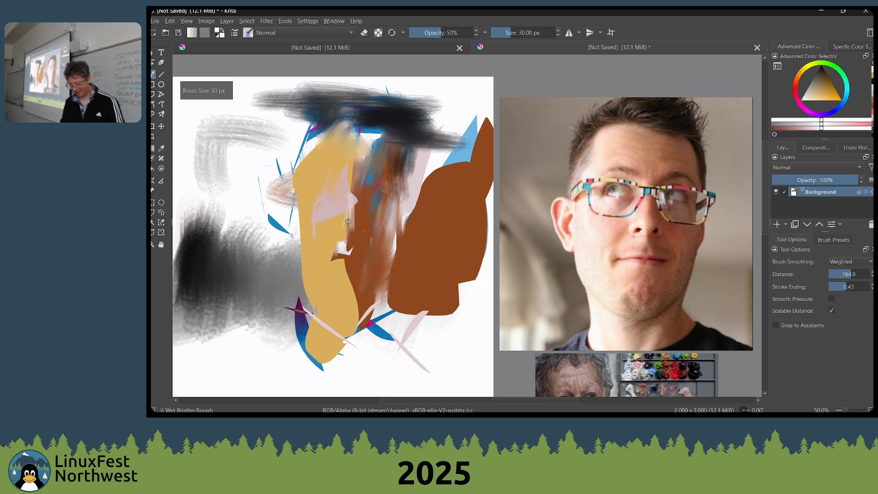
drag(332, 181, 316, 225)
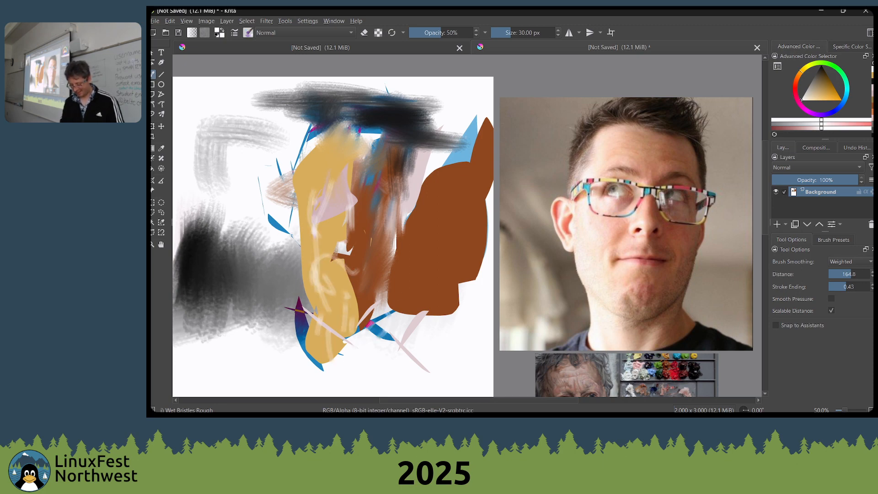
Sample black from the hair, enlarge the brush to 110 px and brush dark shoulder strokes below the jaw
ctrl+click(401, 122)
drag(422, 278, 404, 196)
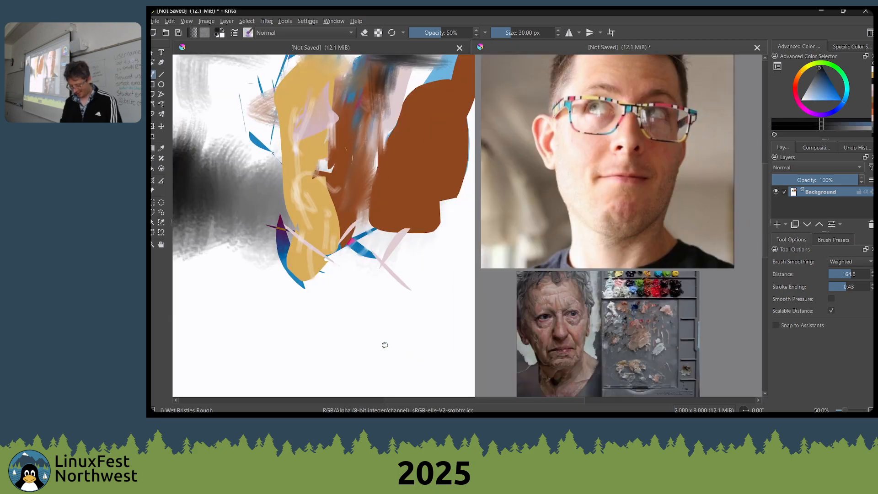
drag(385, 345, 361, 373)
key(bracketright)
key(bracketright)
key(bracketright)
key(bracketright)
key(bracketright)
key(bracketright)
key(bracketright)
key(bracketright)
key(bracketright)
key(bracketright)
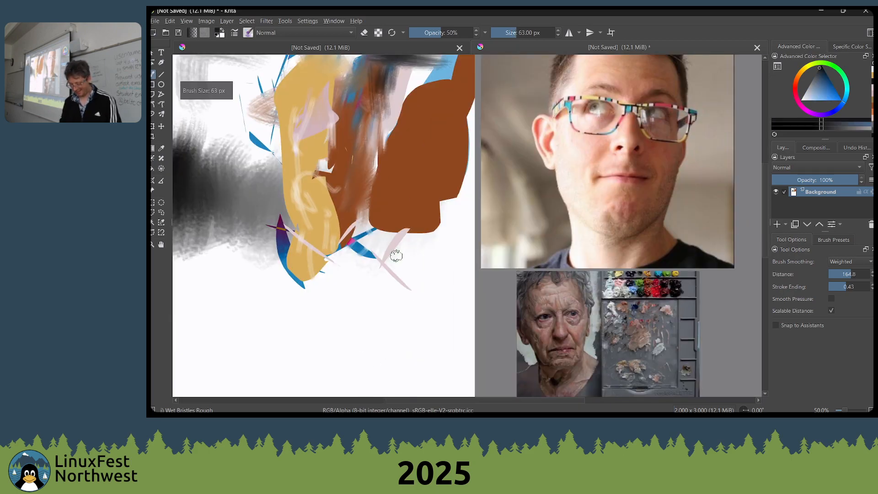
mouse_move(397, 250)
mouse_down()
mouse_move(536, 294)
mouse_move(405, 254)
mouse_move(467, 274)
mouse_move(407, 241)
mouse_move(379, 246)
mouse_move(399, 257)
mouse_move(331, 277)
mouse_move(375, 258)
mouse_move(398, 260)
mouse_up()
key(bracketright)
key(bracketright)
key(bracketright)
key(bracketright)
key(bracketright)
key(bracketright)
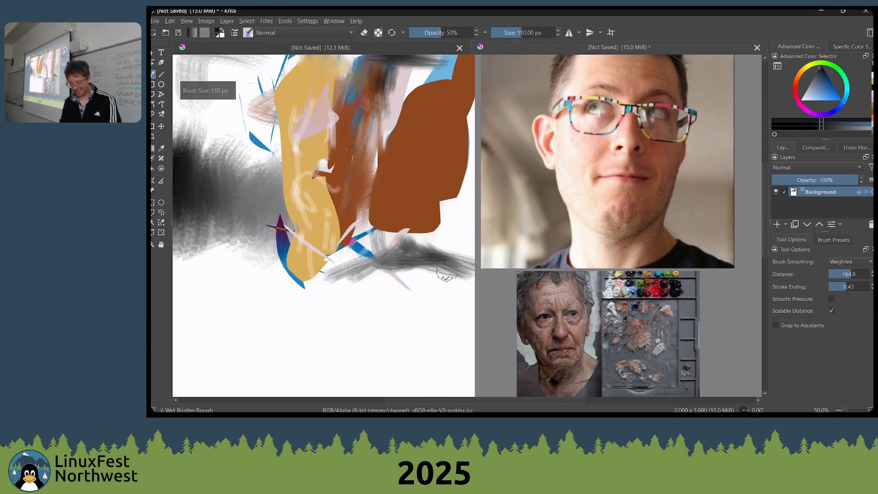
mouse_move(405, 253)
mouse_down()
mouse_move(372, 273)
mouse_move(350, 280)
mouse_up()
Sample skin tones within the face and smear the pink and brown areas together down to the jaw
ctrl+click(330, 232)
mouse_move(329, 219)
mouse_down()
mouse_move(324, 257)
mouse_move(351, 240)
mouse_move(353, 226)
mouse_move(364, 228)
mouse_move(363, 204)
mouse_move(360, 239)
mouse_up()
ctrl+click(340, 189)
mouse_move(371, 168)
mouse_down()
mouse_move(355, 158)
mouse_move(383, 118)
mouse_move(381, 147)
mouse_move(378, 125)
mouse_move(373, 165)
mouse_up()
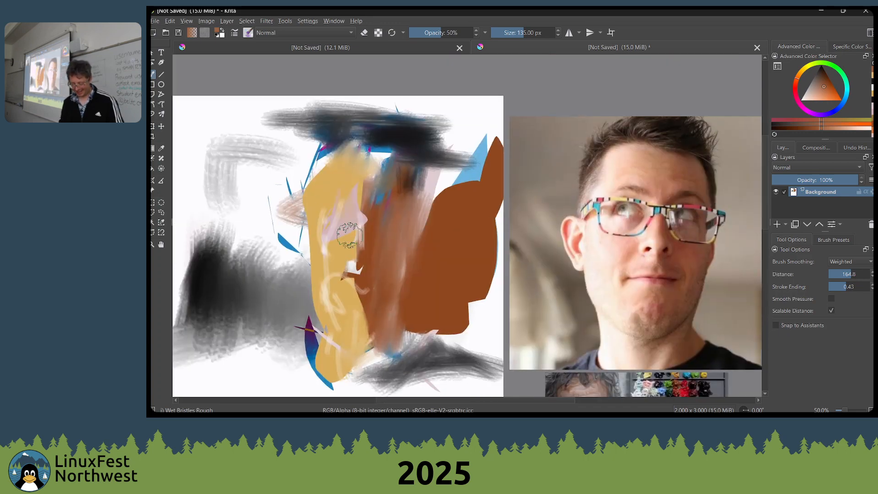
mouse_move(350, 235)
mouse_down()
mouse_move(386, 211)
mouse_move(358, 254)
mouse_move(354, 286)
mouse_move(345, 217)
mouse_move(369, 204)
mouse_up()
Choose a saturated red, reduce the brush to 32 px and paint a short slanted stroke between the pink and brown areas
scroll(333, 230, up, 1)
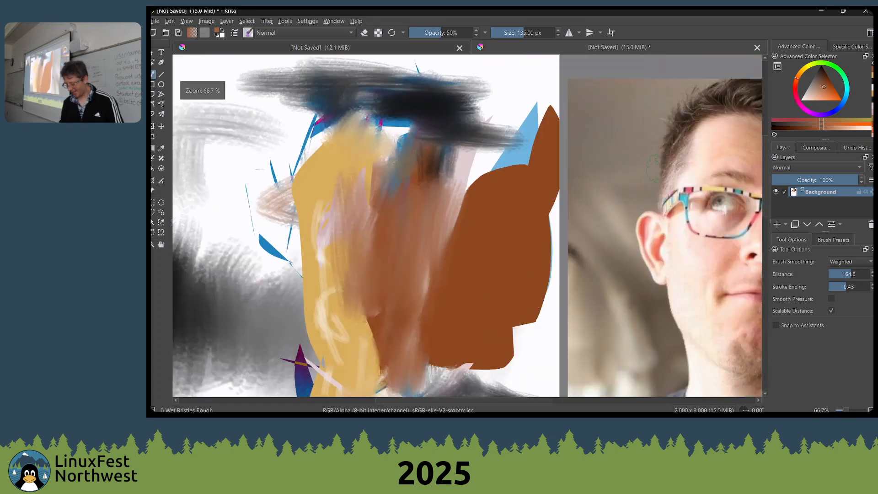
mouse_move(795, 91)
mouse_down()
mouse_move(800, 74)
mouse_move(796, 89)
mouse_up()
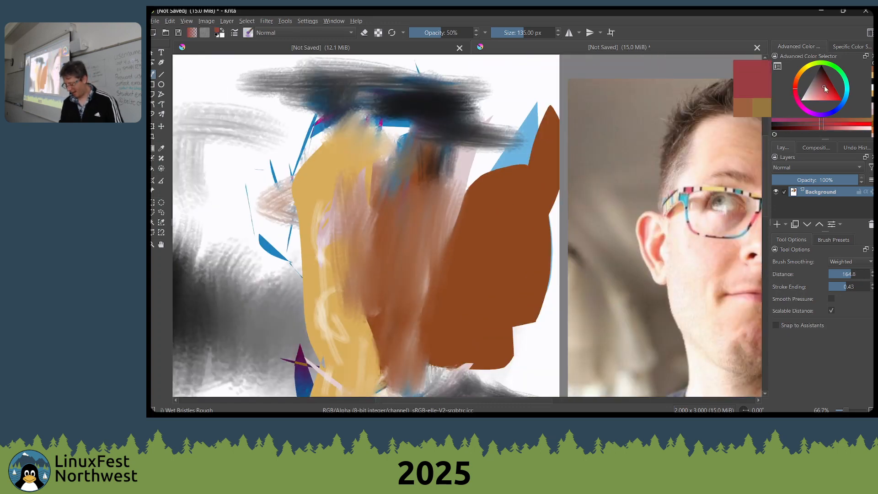
click(838, 95)
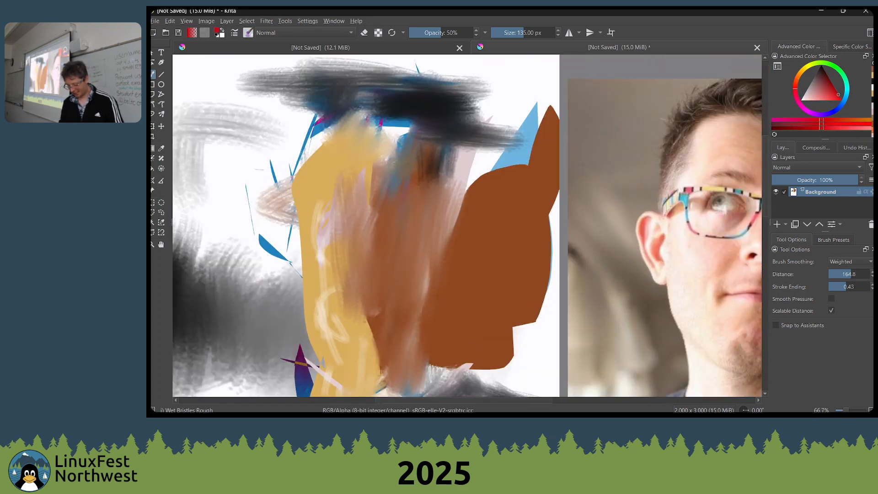
right_click(323, 233)
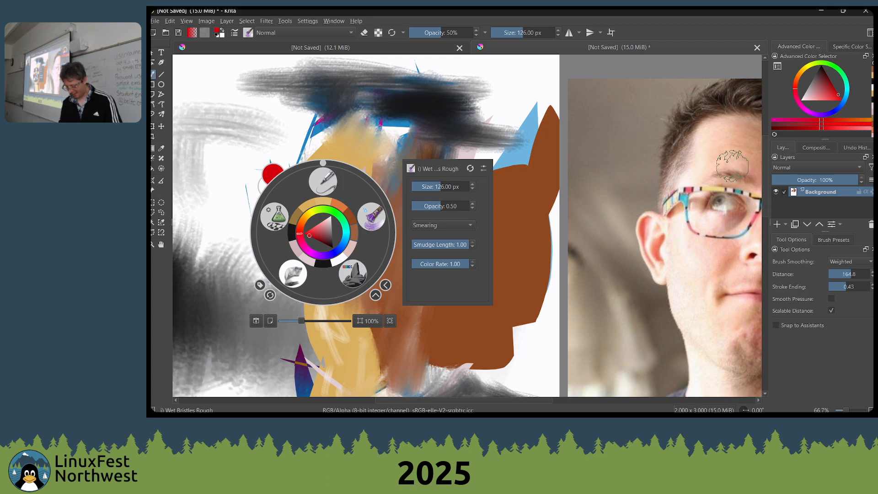
key(space)
key(bracketleft)
key(bracketleft)
key(bracketleft)
key(bracketleft)
key(bracketleft)
key(bracketleft)
key(bracketleft)
key(bracketleft)
key(bracketleft)
key(bracketleft)
key(bracketleft)
key(bracketleft)
key(bracketleft)
key(bracketleft)
key(bracketleft)
key(bracketleft)
key(bracketleft)
key(bracketleft)
key(bracketleft)
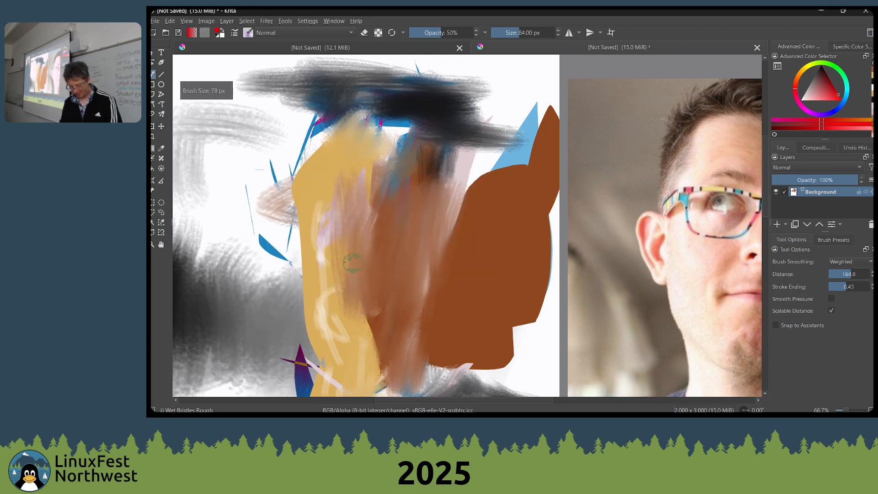
drag(353, 269, 369, 225)
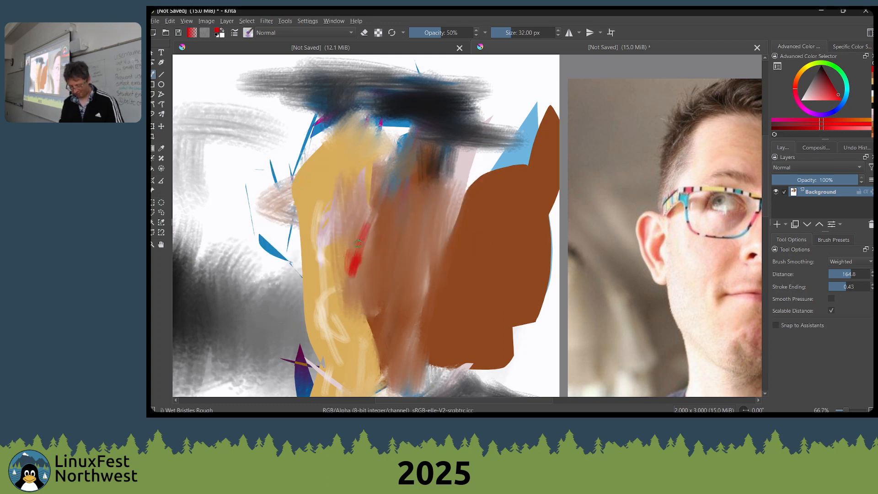
Sample the skin tone beside the red stroke and blend the red into the face with an enlarged brush
right_click(345, 244)
click(358, 137)
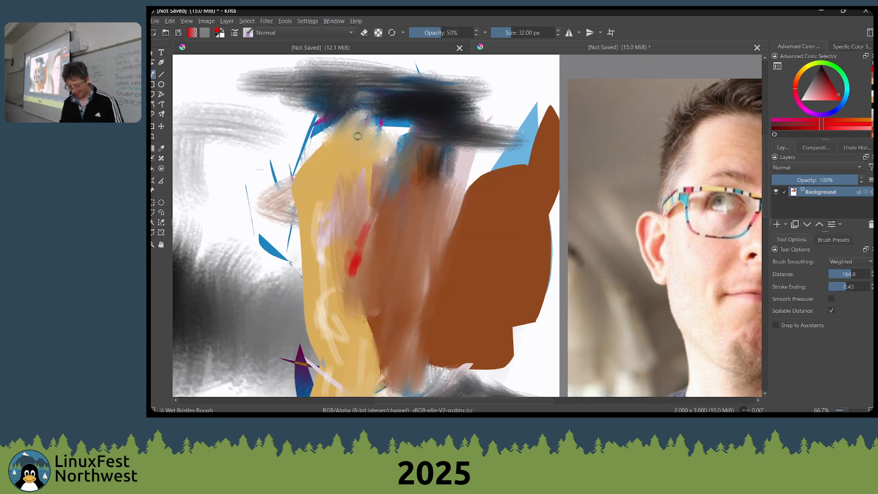
ctrl+click(355, 233)
key(bracketright)
key(bracketright)
key(bracketright)
key(bracketright)
key(bracketright)
key(bracketright)
key(bracketright)
key(bracketright)
key(bracketright)
key(bracketright)
key(bracketright)
key(bracketright)
key(bracketright)
key(bracketright)
key(bracketright)
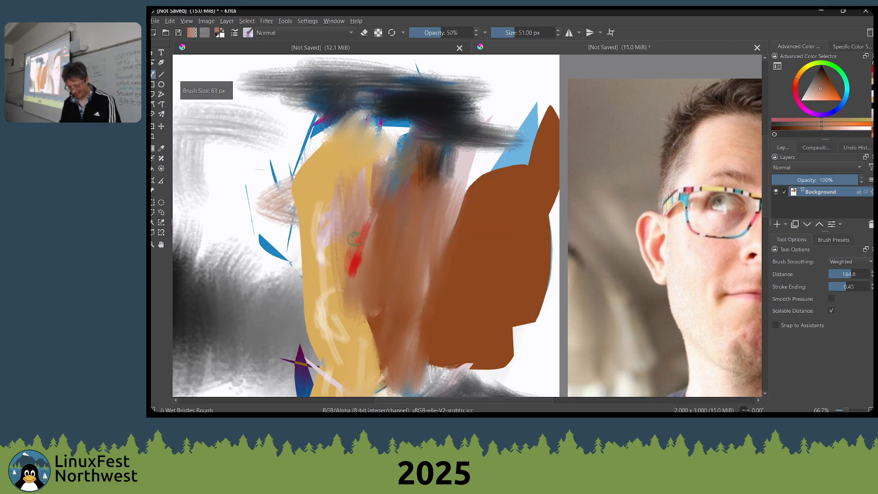
mouse_move(351, 292)
mouse_down()
mouse_move(349, 308)
mouse_move(336, 275)
mouse_move(389, 268)
mouse_up()
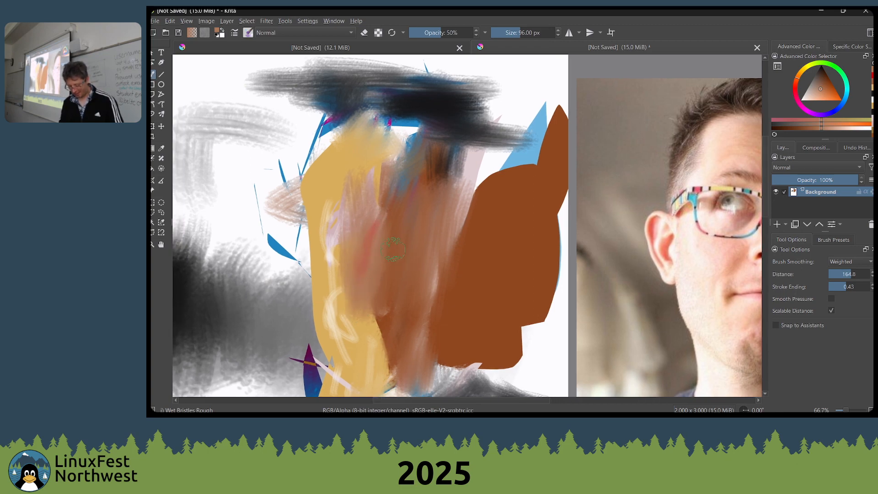
Reset to black for a dark stroke in the middle of the face, and streak white highlights down the tan side and jaw
key(d)
mouse_move(403, 237)
mouse_down()
mouse_move(381, 276)
mouse_move(352, 258)
mouse_up()
key(x)
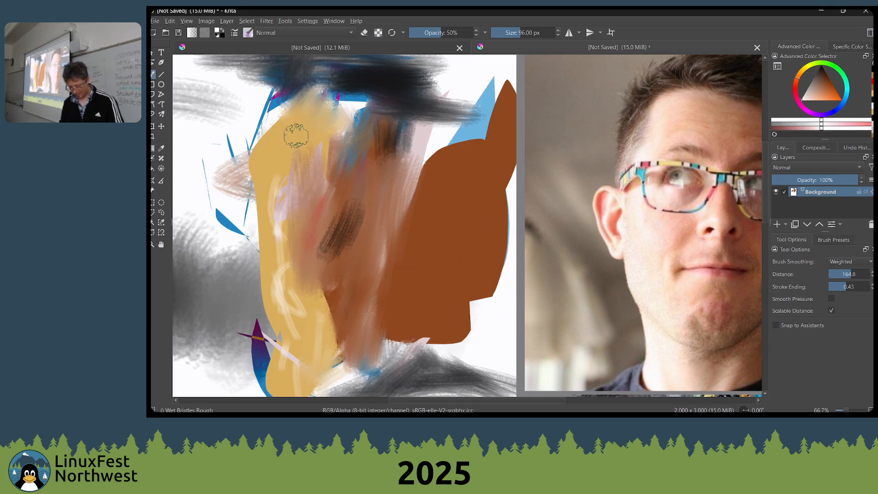
mouse_move(268, 199)
mouse_down()
mouse_move(265, 267)
mouse_move(291, 331)
mouse_move(298, 314)
mouse_move(299, 366)
mouse_up()
drag(307, 307, 313, 259)
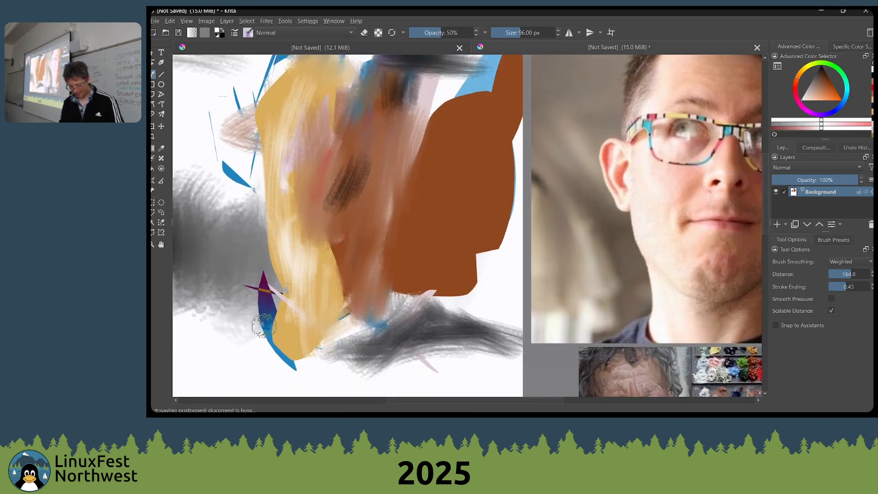
drag(285, 292, 300, 355)
drag(328, 329, 345, 273)
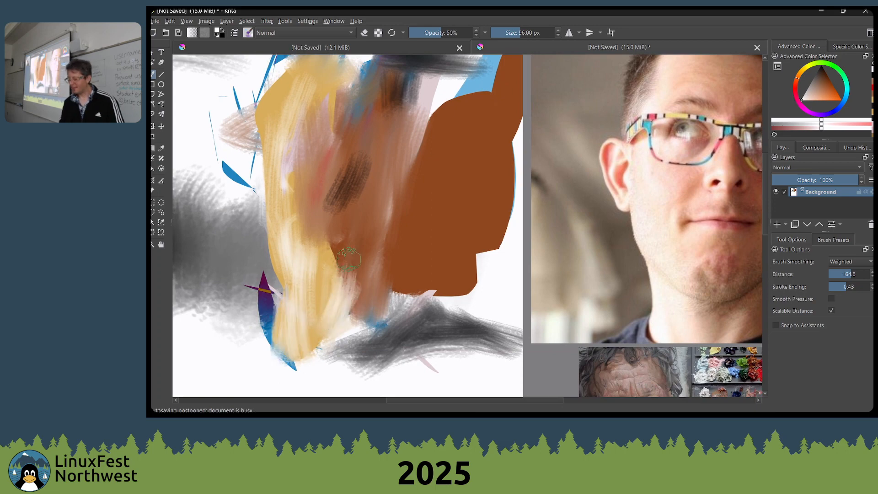
Sample brown from the lower face and brush it along the edge where the tan and brown areas meet
ctrl+click(364, 263)
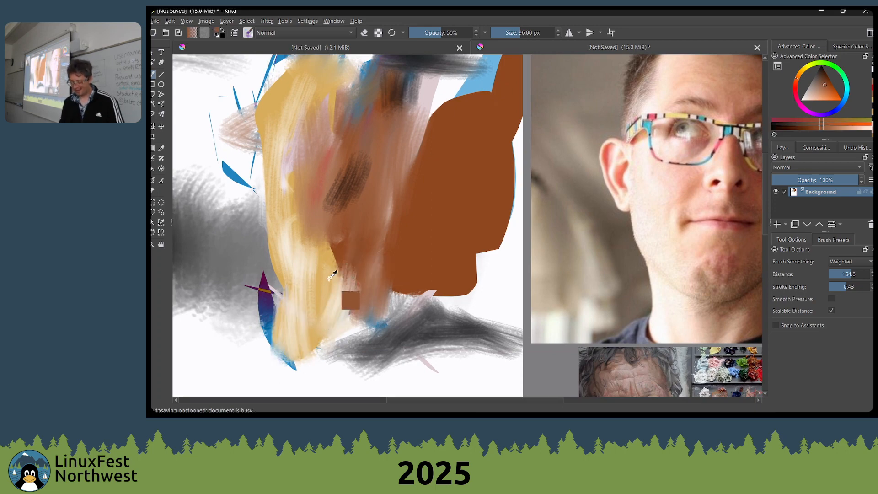
ctrl+click(339, 246)
mouse_move(339, 251)
mouse_down()
mouse_move(334, 280)
mouse_move(323, 276)
mouse_up()
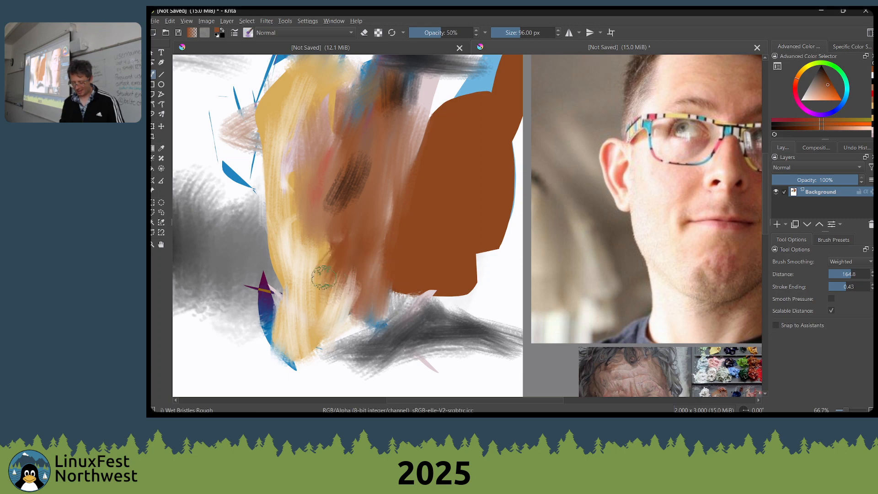
Sample a lighter brown above the dark mid-face stroke and blend it over the stroke's upper part
drag(352, 245, 376, 296)
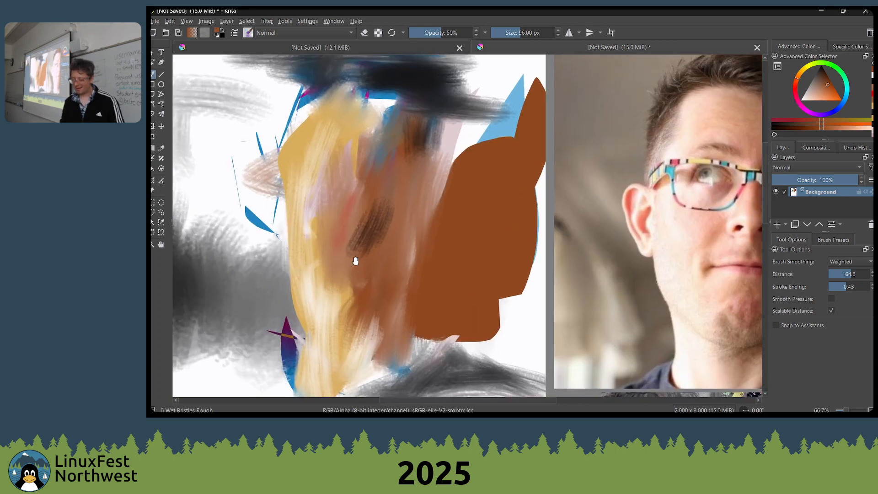
drag(355, 260, 358, 292)
ctrl+click(396, 226)
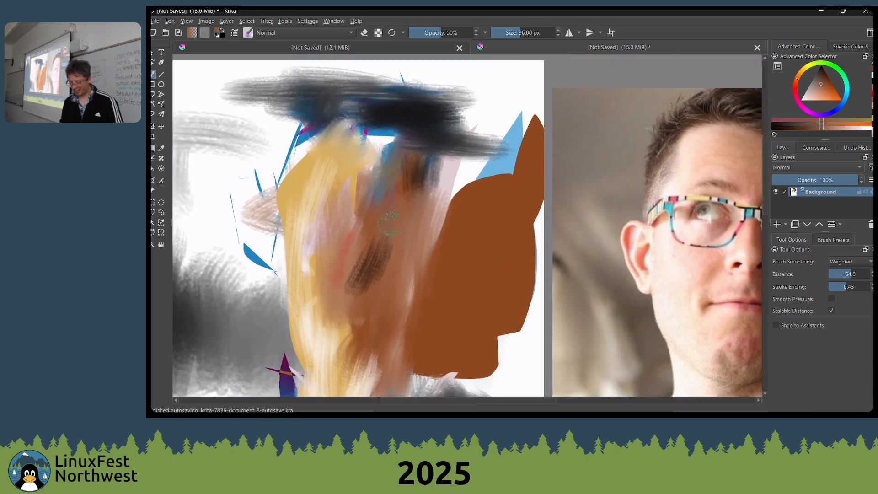
drag(382, 245, 373, 262)
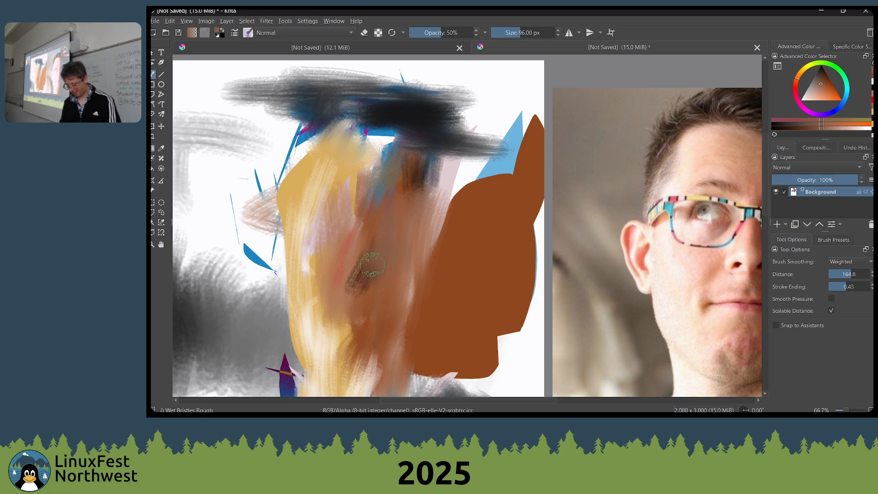
Sample tan from the forehead, smear it along the hairline with a 73 px brush and set the brush size to 84 px
key(bracketleft)
key(bracketleft)
key(bracketleft)
key(bracketleft)
ctrl+click(365, 153)
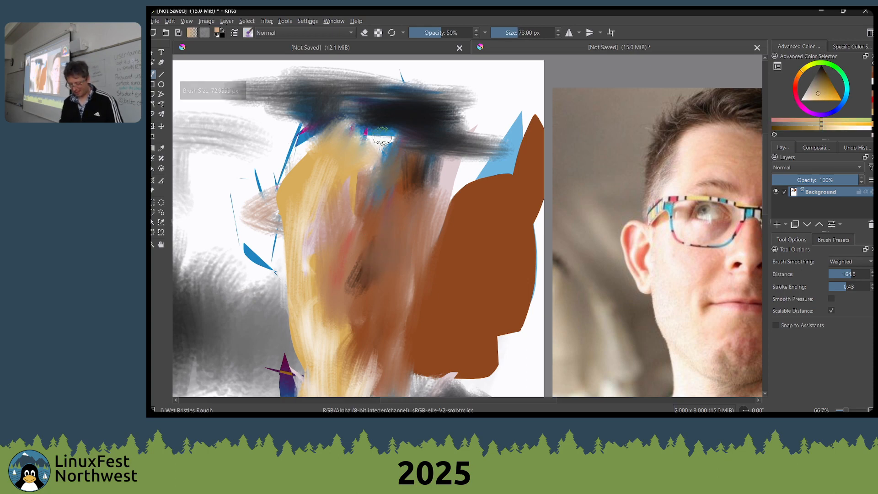
mouse_move(392, 141)
mouse_down()
mouse_move(344, 158)
mouse_move(317, 150)
mouse_move(317, 177)
mouse_move(322, 170)
mouse_move(297, 141)
mouse_move(284, 204)
mouse_up()
key(bracketright)
key(bracketleft)
key(bracketright)
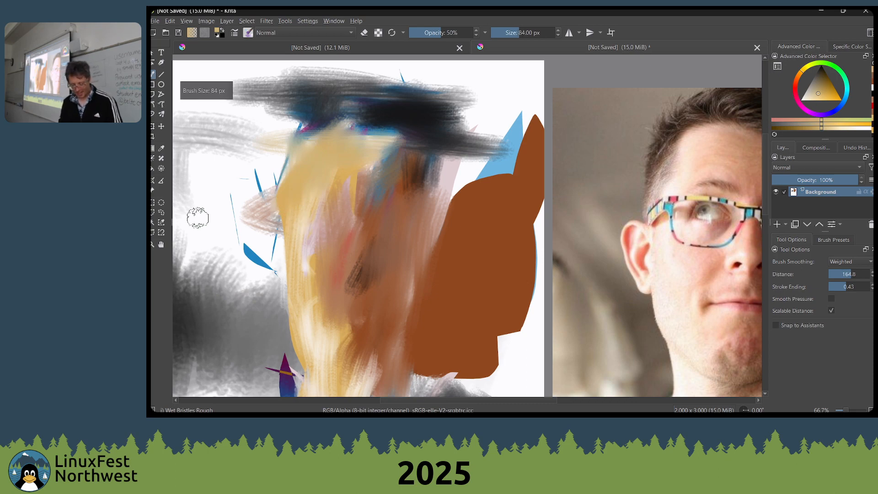
mouse_move(198, 218)
mouse_down()
mouse_move(313, 182)
mouse_move(419, 235)
mouse_up()
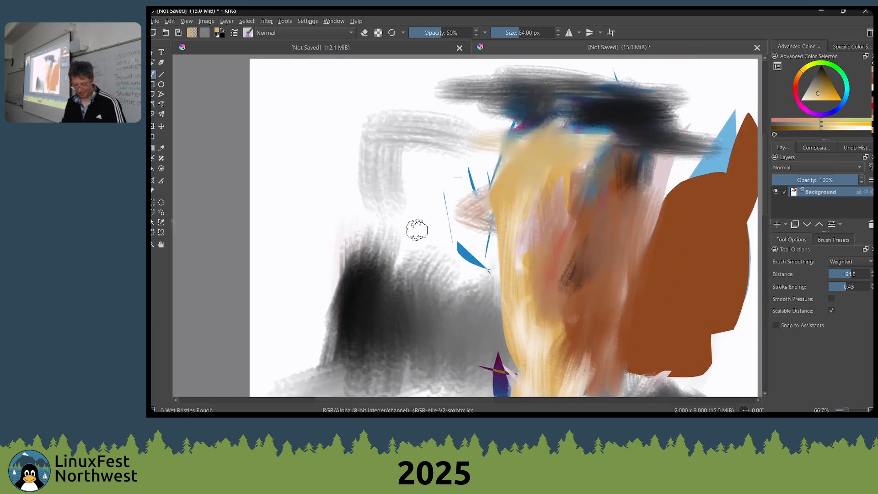
scroll(416, 229, down, 1)
drag(514, 289, 434, 214)
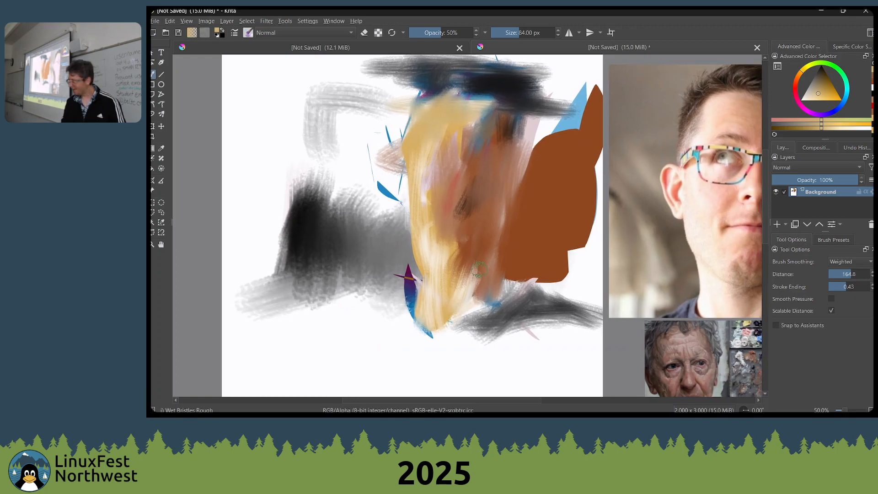
scroll(479, 269, down, 1)
Switch to the browser, close the max ginsburg palette search page and return to Krita
key(alt+Tab)
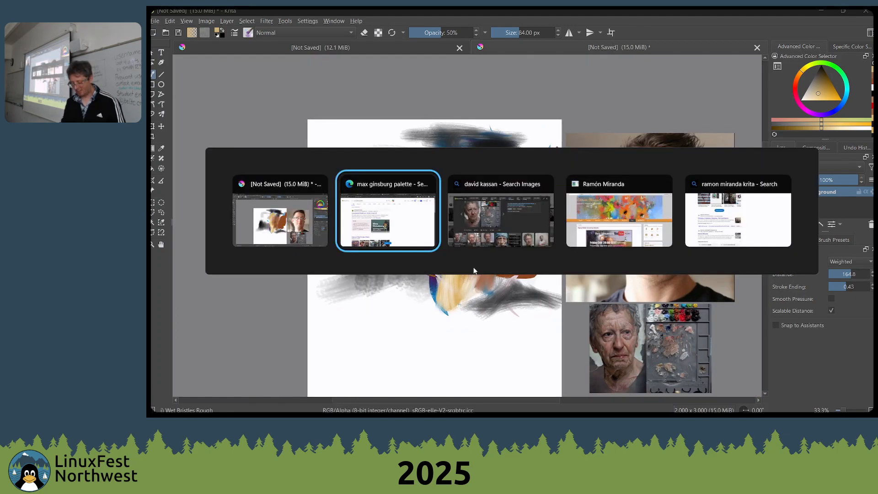
key(ctrl+w)
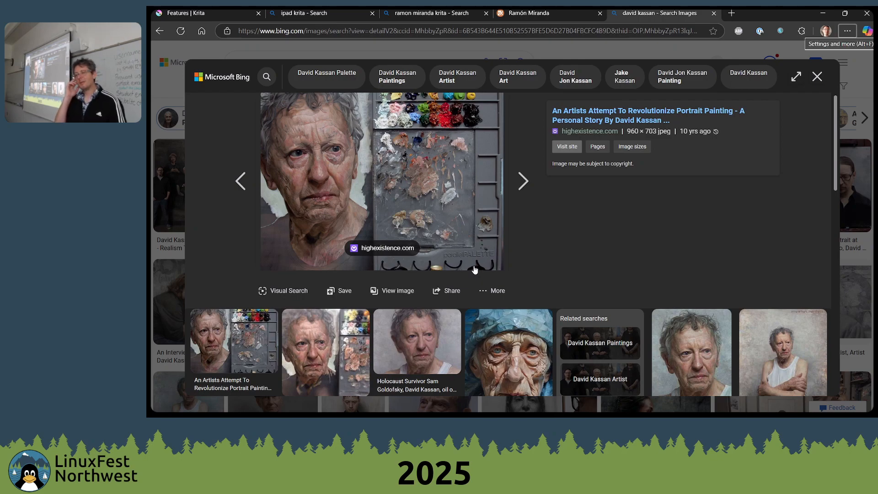
key(alt+Tab)
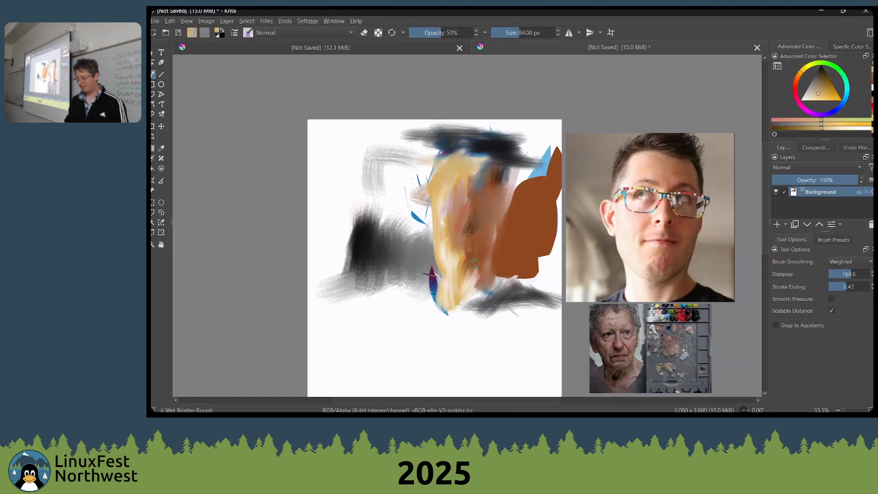
Create a new blank RGB/Alpha document of 2000 by 3000 pixels at 600 pixels per inch
drag(411, 242, 270, 218)
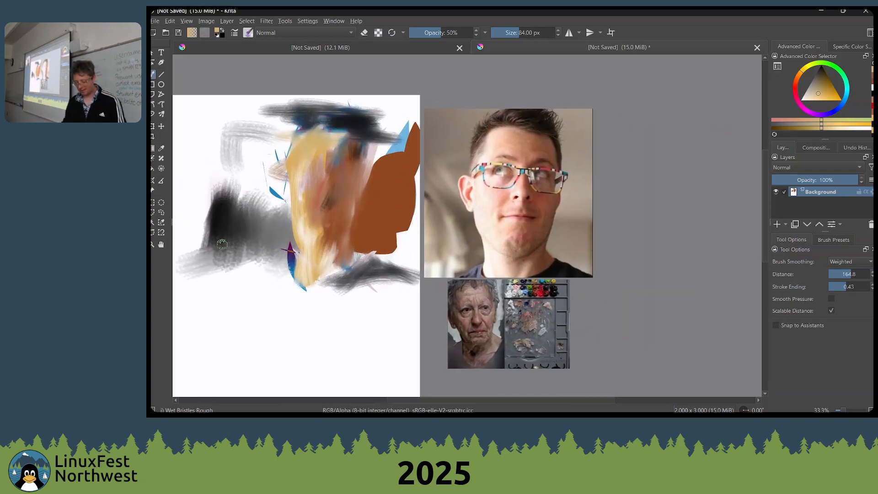
click(153, 114)
key(ctrl+n)
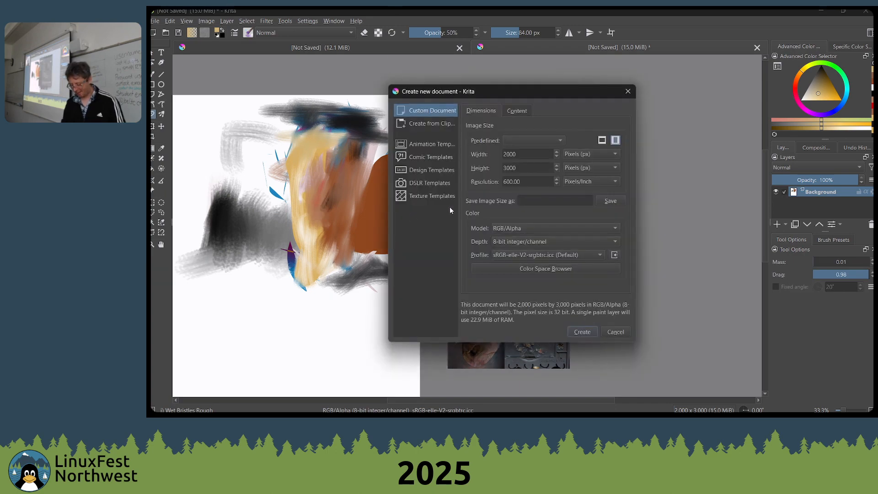
click(582, 331)
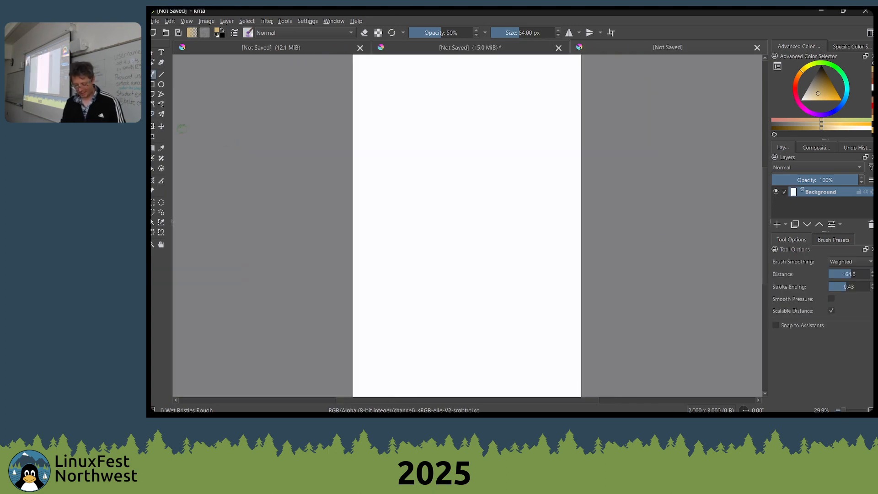
Activate the Dynamic Brush tool with the Pencil-4 Soft preset and undo the faint test stroke
click(153, 115)
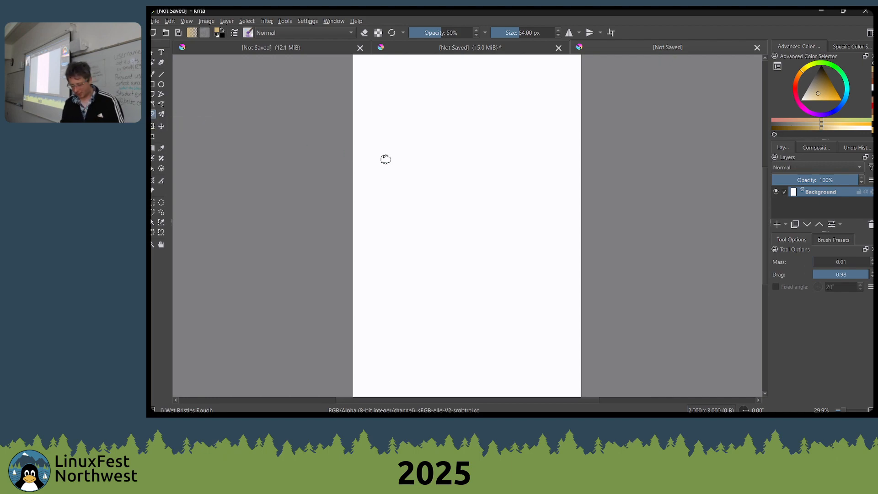
right_click(432, 124)
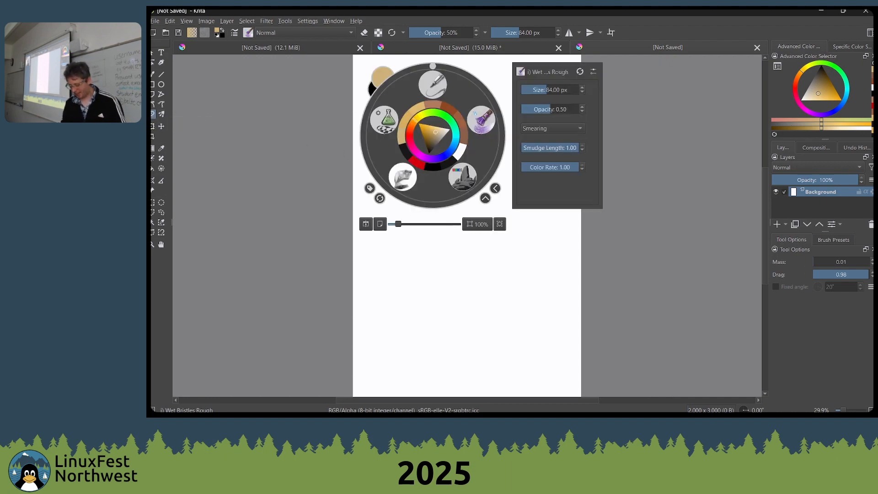
click(432, 84)
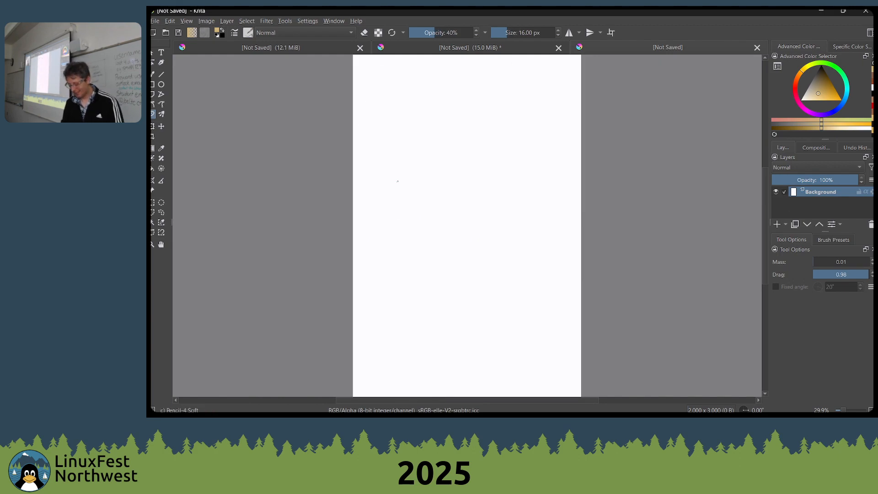
key(ctrl+z)
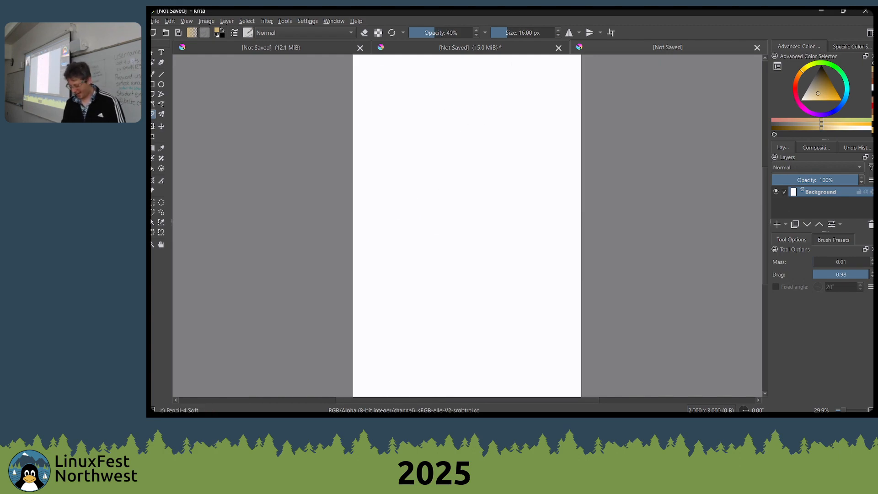
Scribble tan loops across the canvas while varying the brush's Mass and Drag, ending at Mass 0.11 and Drag 0.59
drag(831, 259, 845, 258)
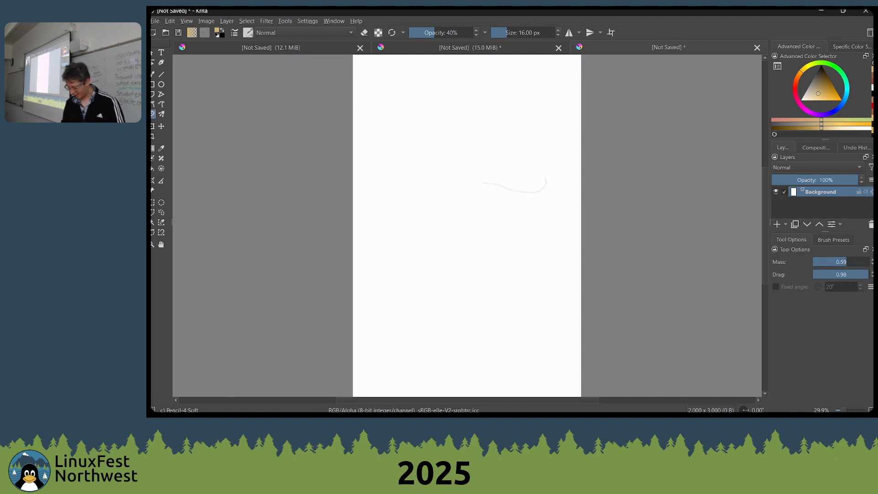
drag(833, 276, 812, 279)
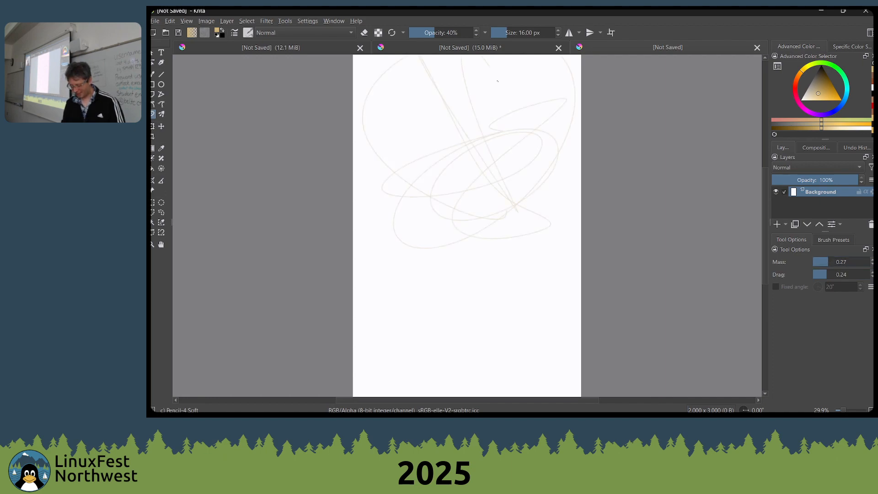
drag(577, 186, 512, 234)
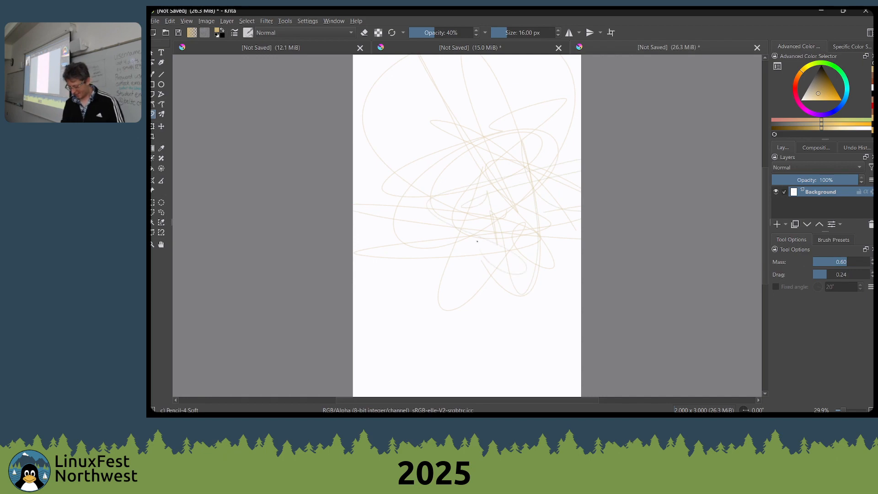
drag(841, 275, 819, 265)
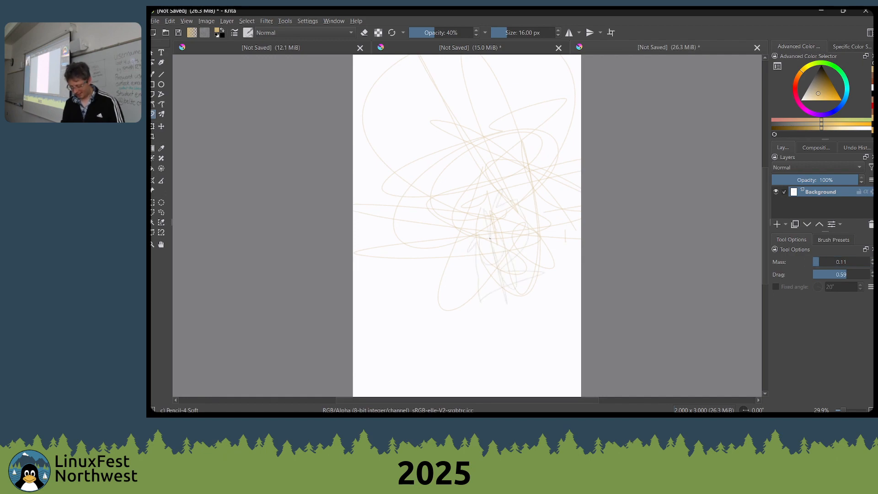
Reset the foreground colour to black and sketch a loose angular face with eyes, nose, mouth, jaw and ears over the tan scribbles
key(d)
mouse_move(478, 208)
mouse_down()
mouse_move(519, 279)
mouse_move(544, 223)
mouse_move(465, 171)
mouse_move(501, 144)
mouse_move(485, 224)
mouse_move(505, 234)
mouse_move(523, 177)
mouse_move(520, 204)
mouse_move(540, 197)
mouse_move(456, 213)
mouse_move(460, 201)
mouse_move(439, 192)
mouse_move(449, 220)
mouse_move(418, 207)
mouse_move(443, 217)
mouse_move(457, 200)
mouse_move(491, 193)
mouse_move(418, 222)
mouse_move(483, 197)
mouse_move(539, 191)
mouse_move(507, 186)
mouse_move(518, 210)
mouse_move(533, 186)
mouse_move(530, 169)
mouse_move(542, 209)
mouse_move(529, 124)
mouse_move(439, 127)
mouse_move(415, 160)
mouse_move(448, 313)
mouse_move(482, 320)
mouse_move(533, 270)
mouse_move(519, 240)
mouse_move(500, 321)
mouse_move(521, 286)
mouse_move(510, 311)
mouse_move(486, 335)
mouse_move(461, 325)
mouse_move(519, 323)
mouse_move(460, 327)
mouse_move(469, 323)
mouse_move(425, 291)
mouse_move(480, 323)
mouse_move(459, 300)
mouse_move(581, 314)
mouse_move(476, 240)
mouse_move(486, 263)
mouse_up()
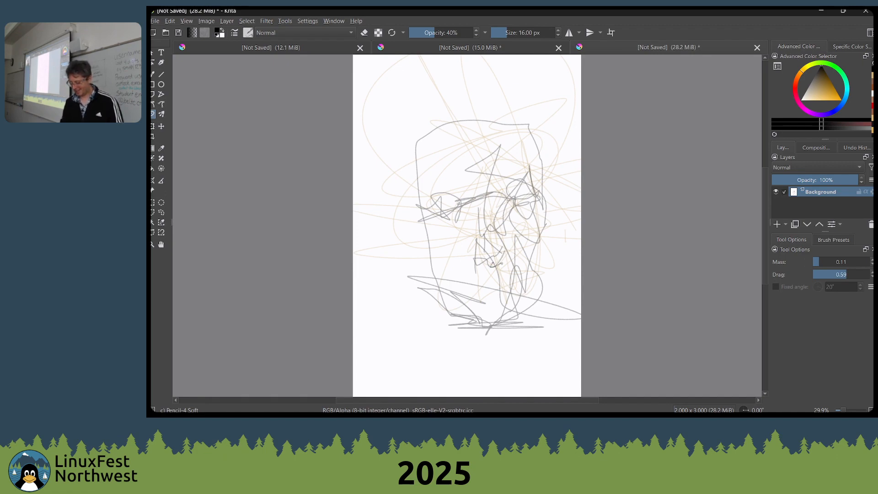
mouse_move(492, 264)
mouse_down()
mouse_move(498, 246)
mouse_move(500, 262)
mouse_move(507, 249)
mouse_move(491, 258)
mouse_move(516, 279)
mouse_move(499, 264)
mouse_move(506, 286)
mouse_move(505, 277)
mouse_move(475, 278)
mouse_move(513, 282)
mouse_move(538, 260)
mouse_move(515, 282)
mouse_move(529, 274)
mouse_move(543, 255)
mouse_move(503, 288)
mouse_move(520, 245)
mouse_move(546, 222)
mouse_move(520, 247)
mouse_up()
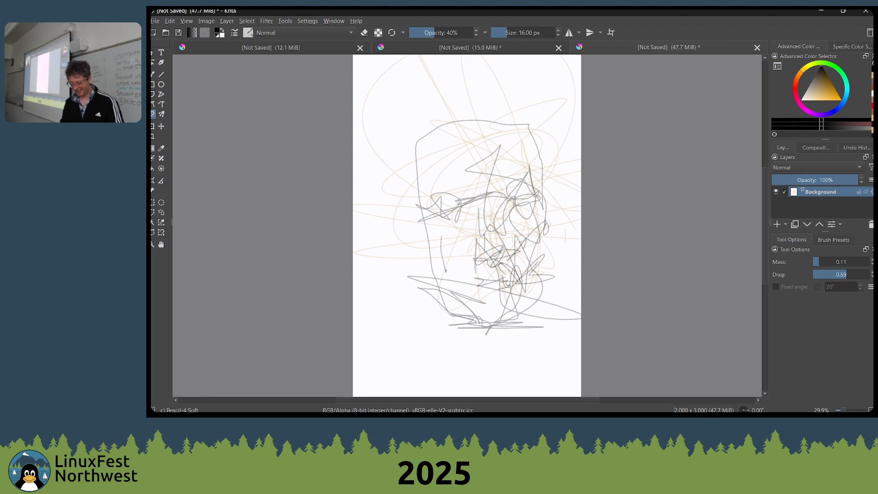
mouse_move(418, 187)
mouse_down()
mouse_move(408, 214)
mouse_move(417, 250)
mouse_up()
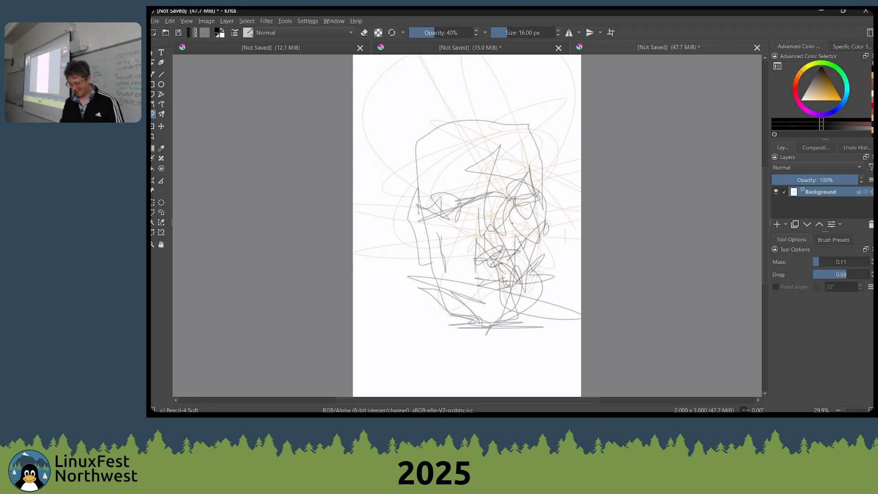
mouse_move(533, 211)
mouse_down()
mouse_move(553, 205)
mouse_move(545, 236)
mouse_move(552, 193)
mouse_move(540, 217)
mouse_move(559, 209)
mouse_move(564, 178)
mouse_move(540, 250)
mouse_move(559, 183)
mouse_move(552, 203)
mouse_move(538, 210)
mouse_move(529, 152)
mouse_move(523, 200)
mouse_move(521, 114)
mouse_move(449, 114)
mouse_move(425, 124)
mouse_move(428, 213)
mouse_up()
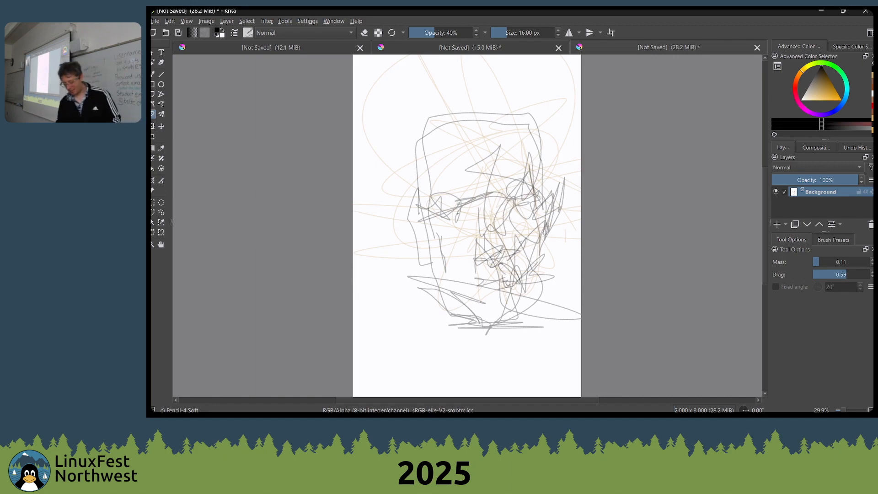
Raise the brush to 30 px and 100% opacity and draw a thick dark line along the chin
scroll(315, 266, up, 2)
drag(471, 272, 408, 172)
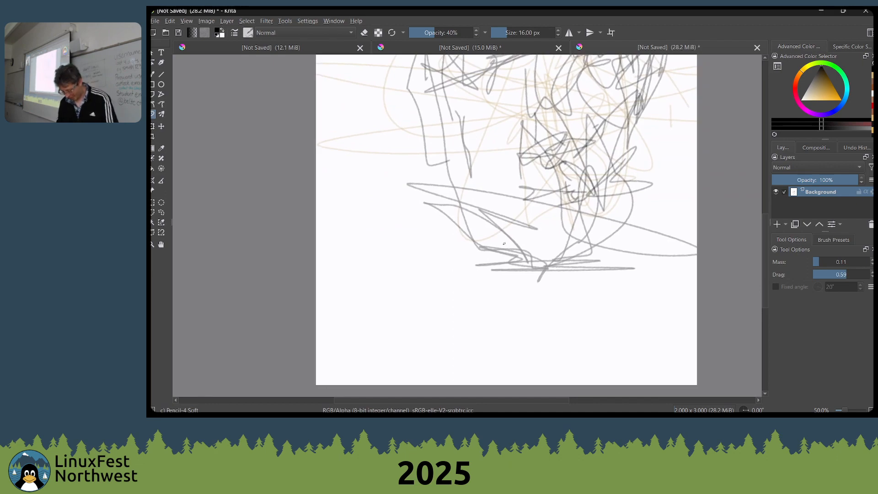
key(bracketright)
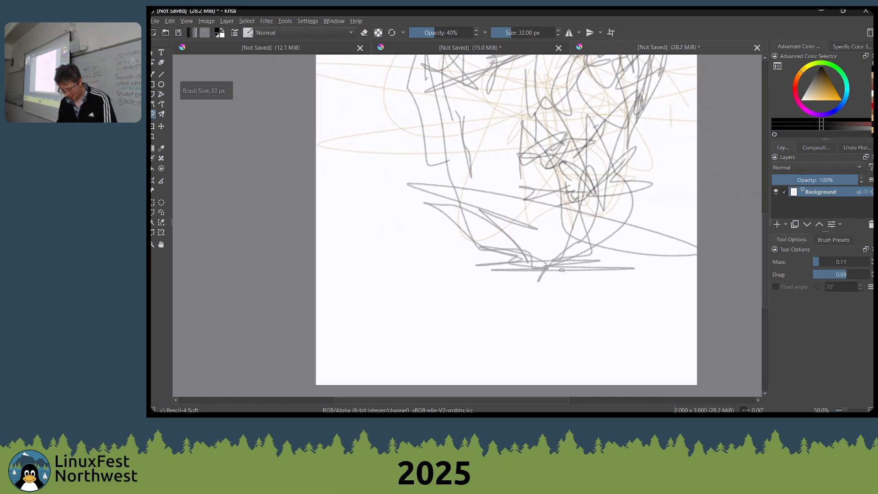
key(o)
key(o)
key(o)
key(o)
key(o)
key(o)
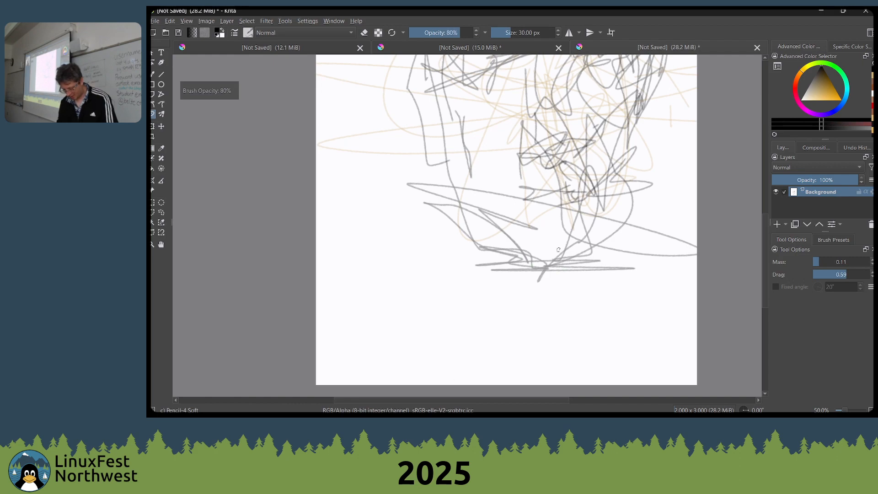
mouse_move(573, 261)
mouse_down()
mouse_move(545, 280)
mouse_move(474, 250)
mouse_up()
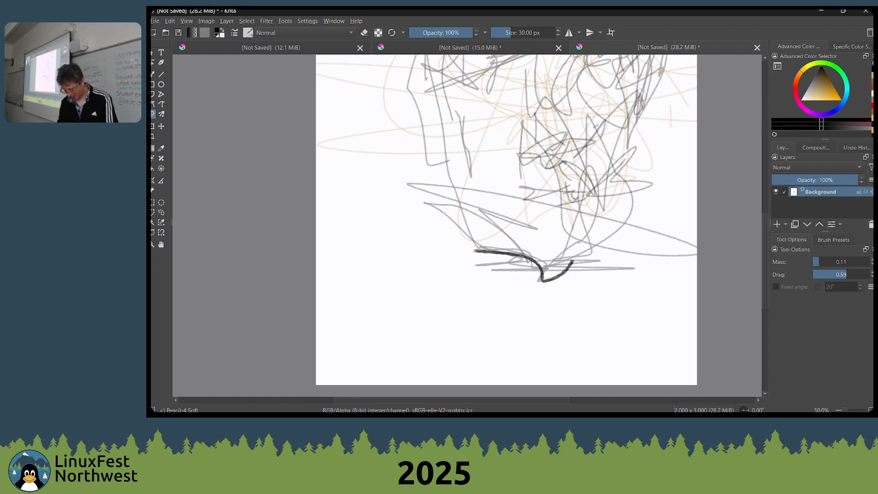
Reduce the brush to 20 px and redraw the jaw, head outline, eyes, nose and mouth in bold dark lines
key(bracketleft)
mouse_move(531, 259)
mouse_down()
mouse_move(503, 231)
mouse_move(493, 237)
mouse_up()
right_click(584, 239)
right_click(647, 243)
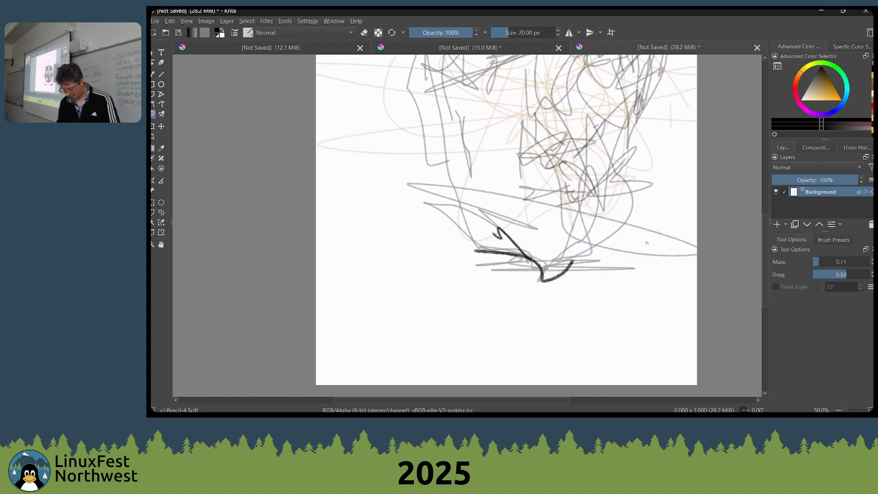
right_click(524, 242)
click(407, 196)
mouse_move(489, 192)
mouse_down()
mouse_move(518, 265)
mouse_move(550, 260)
mouse_up()
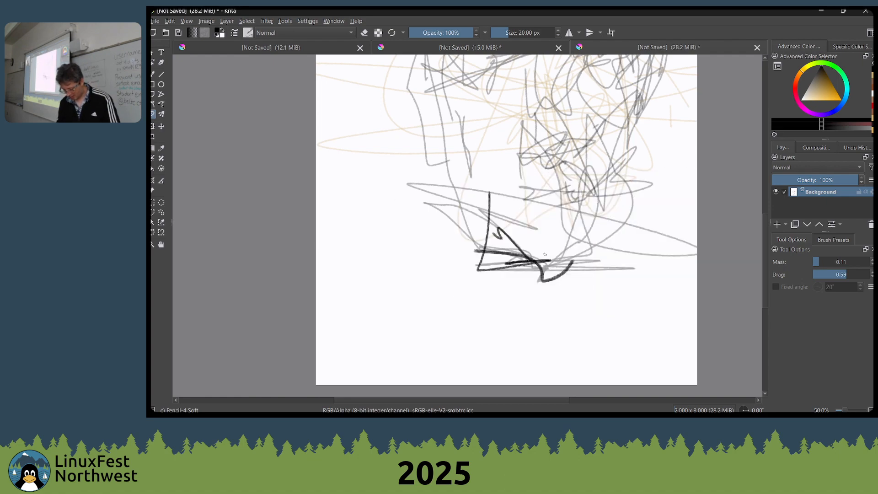
scroll(544, 254, down, 1)
drag(496, 238, 492, 271)
mouse_move(538, 316)
mouse_down()
mouse_move(496, 276)
mouse_move(475, 105)
mouse_move(538, 73)
mouse_move(570, 162)
mouse_move(560, 92)
mouse_move(580, 172)
mouse_move(574, 257)
mouse_move(541, 304)
mouse_move(464, 269)
mouse_move(482, 165)
mouse_move(515, 152)
mouse_move(506, 178)
mouse_move(484, 179)
mouse_move(549, 166)
mouse_move(577, 170)
mouse_move(549, 179)
mouse_move(572, 167)
mouse_move(528, 201)
mouse_move(521, 243)
mouse_move(551, 205)
mouse_move(555, 231)
mouse_move(521, 253)
mouse_move(546, 266)
mouse_move(498, 254)
mouse_move(541, 263)
mouse_move(506, 256)
mouse_up()
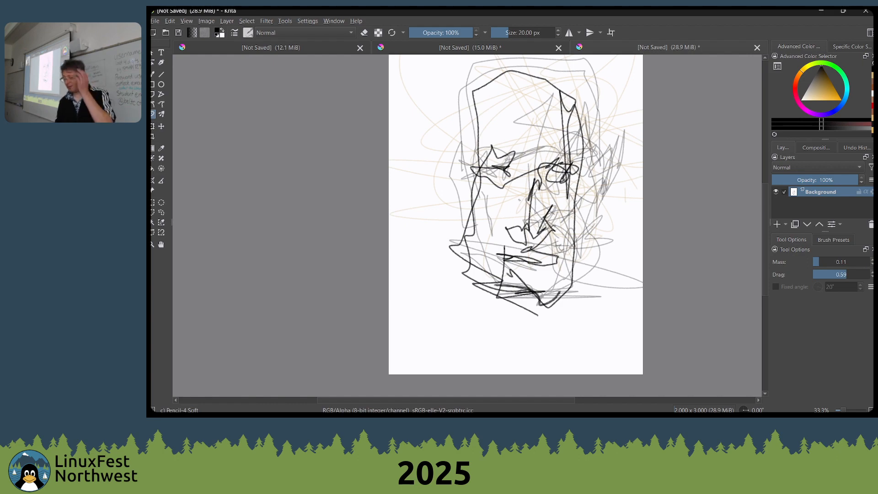
Smear shading over the right-hand eye and side of the nose with Wet Bristles Rough and set the brush size to 135 px
right_click(519, 160)
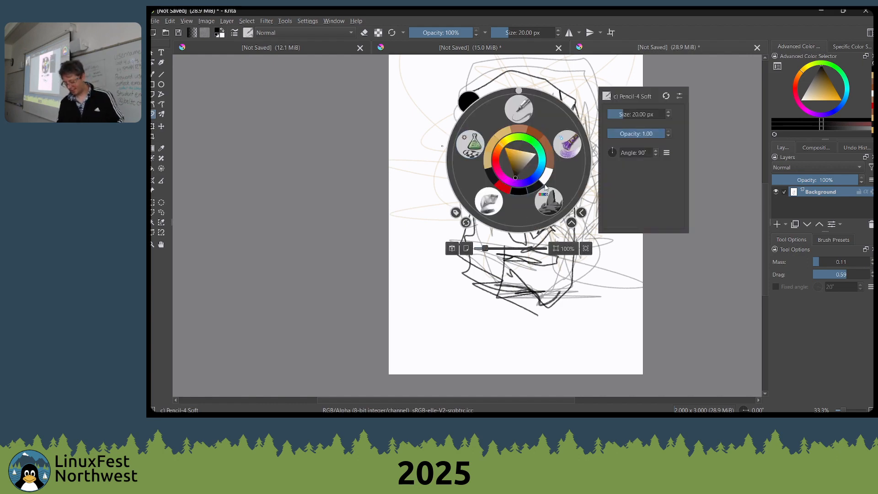
click(561, 149)
mouse_move(560, 156)
mouse_down()
mouse_move(563, 187)
mouse_move(557, 173)
mouse_move(545, 171)
mouse_move(551, 156)
mouse_move(557, 175)
mouse_move(560, 162)
mouse_move(532, 201)
mouse_move(537, 226)
mouse_up()
key(bracketright)
key(bracketright)
key(bracketright)
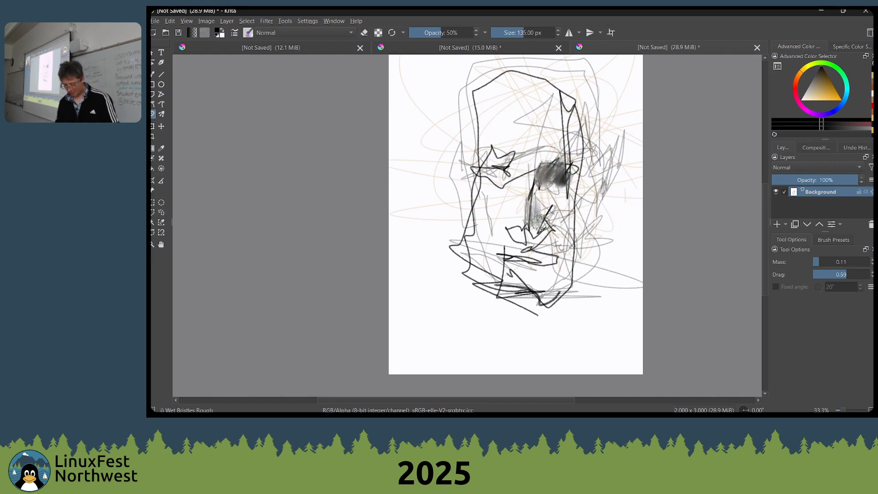
Paint broad strokes over the face with the Freehand Brush, using weighted smoothing Distances of 5.7 and 263.0 with Stroke Ending 1.00
right_click(153, 118)
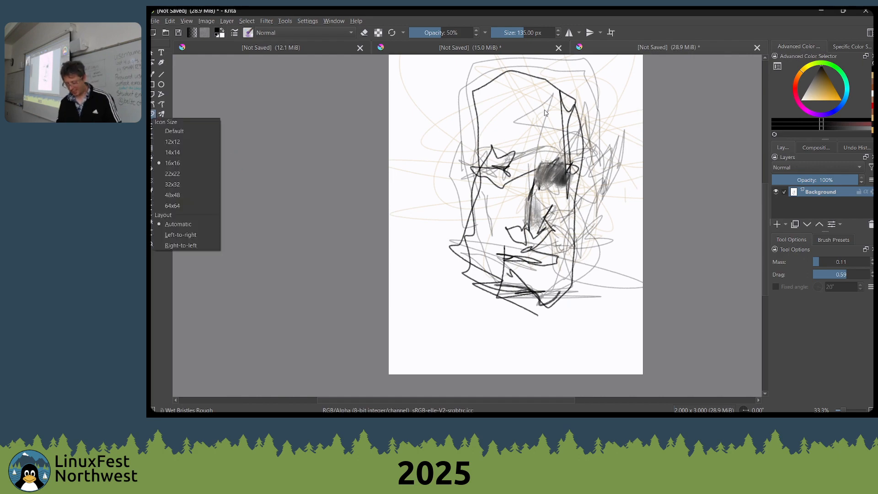
click(152, 74)
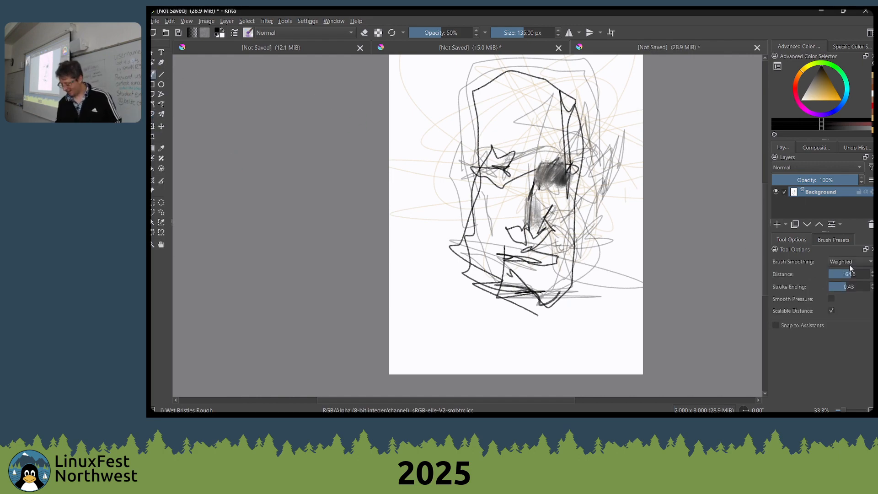
mouse_move(850, 274)
mouse_down()
mouse_move(834, 277)
mouse_move(854, 286)
mouse_up()
mouse_move(618, 223)
mouse_down()
mouse_move(551, 161)
mouse_move(579, 210)
mouse_move(477, 154)
mouse_move(550, 138)
mouse_move(546, 153)
mouse_move(582, 184)
mouse_move(584, 199)
mouse_move(491, 98)
mouse_move(430, 97)
mouse_move(410, 160)
mouse_move(486, 217)
mouse_move(503, 205)
mouse_up()
drag(857, 287, 869, 286)
mouse_move(601, 274)
mouse_down()
mouse_move(549, 195)
mouse_move(494, 256)
mouse_move(536, 103)
mouse_move(635, 218)
mouse_move(690, 255)
mouse_up()
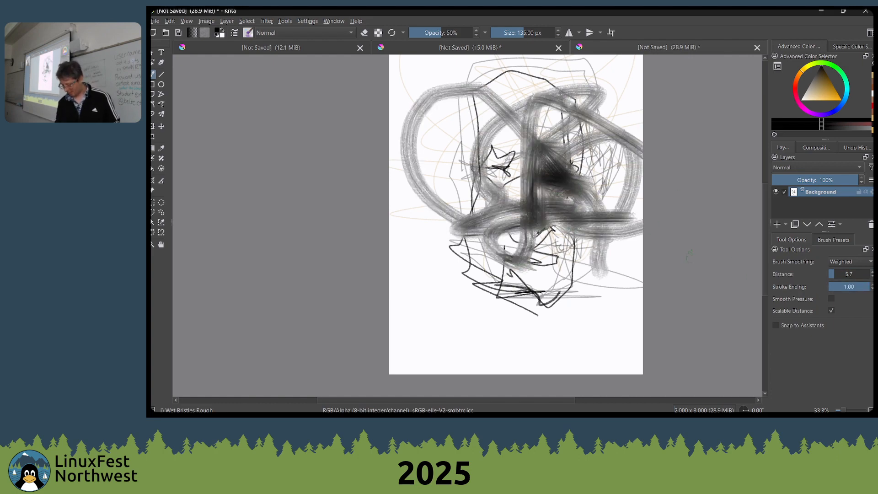
drag(849, 278, 855, 274)
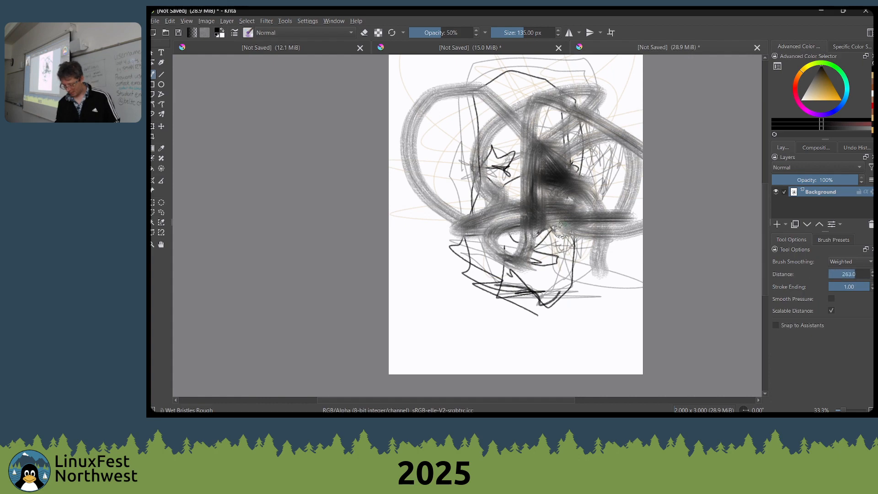
mouse_move(563, 238)
mouse_down()
mouse_move(550, 201)
mouse_move(496, 240)
mouse_move(509, 307)
mouse_move(576, 239)
mouse_move(621, 248)
mouse_up()
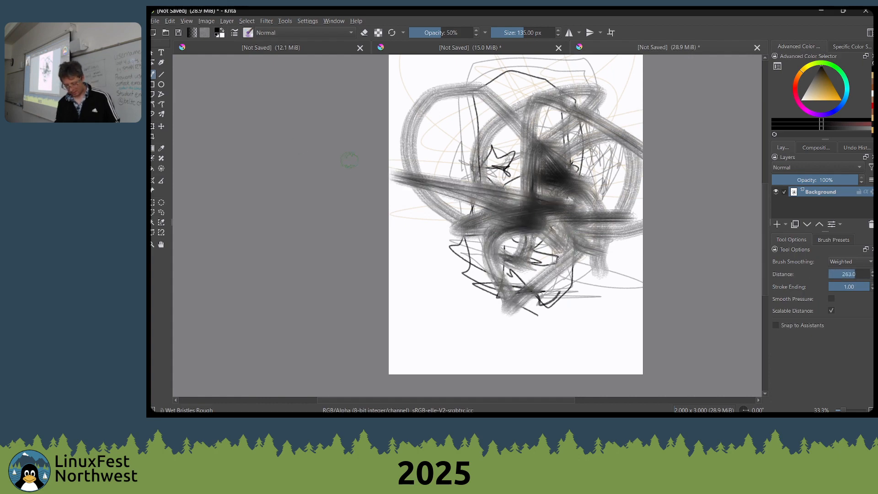
Return to the Dynamic Brush tool, smear a short stroke, set Mass to 0.42 and paint large swinging loops
click(152, 113)
mouse_move(402, 140)
mouse_down()
mouse_move(419, 171)
mouse_move(448, 193)
mouse_up()
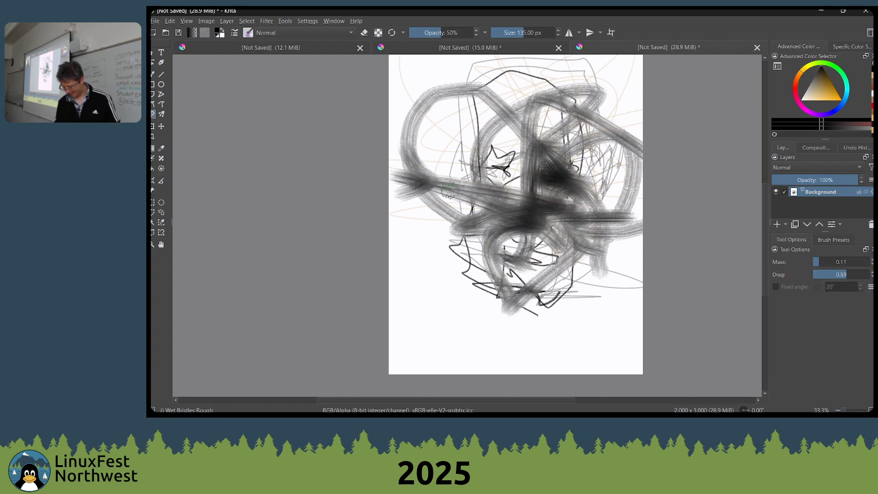
drag(827, 265, 837, 261)
mouse_move(549, 244)
mouse_down()
mouse_move(585, 229)
mouse_move(538, 183)
mouse_move(544, 261)
mouse_move(411, 192)
mouse_move(636, 192)
mouse_move(558, 280)
mouse_move(641, 231)
mouse_move(503, 329)
mouse_up()
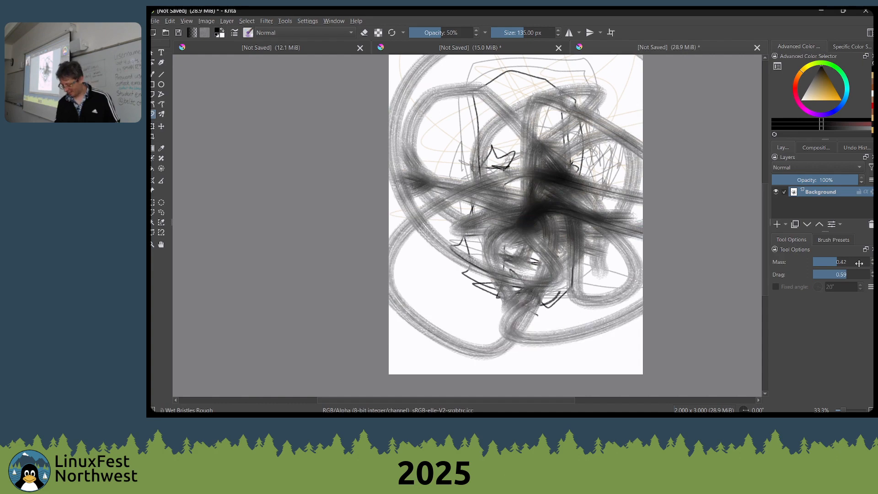
Set the Dynamic Brush's Mass to 0.98 and Drag to 0.05 and paint wide sweeping strokes across and beyond the canvas
click(867, 262)
drag(851, 274, 815, 275)
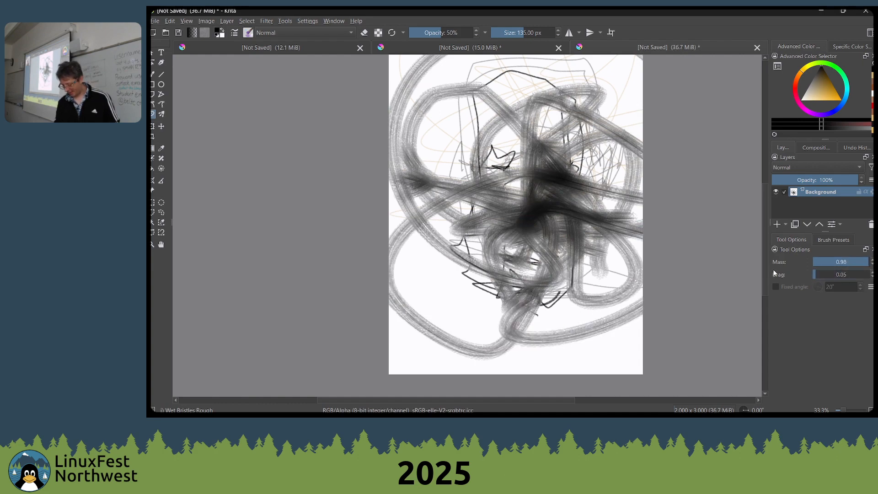
mouse_move(476, 196)
mouse_down()
mouse_move(482, 174)
mouse_move(606, 245)
mouse_move(392, 87)
mouse_move(391, 131)
mouse_move(439, 372)
mouse_move(512, 59)
mouse_up()
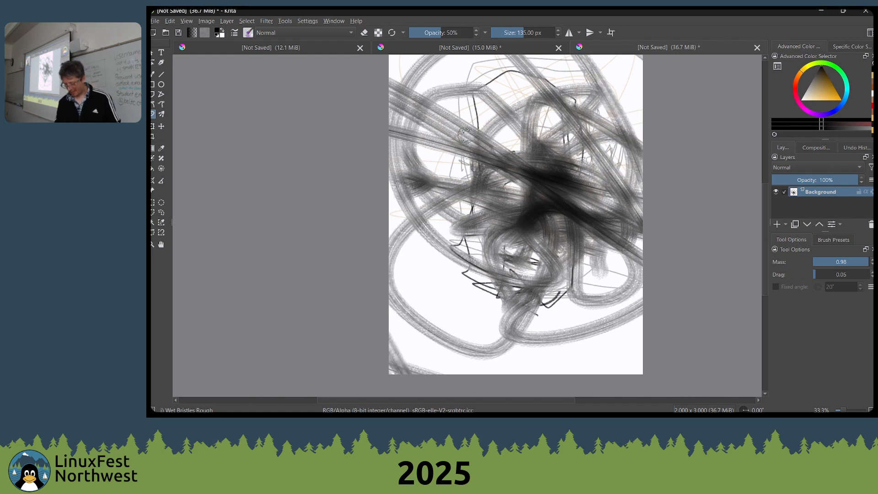
scroll(469, 128, down, 4)
drag(471, 200, 531, 63)
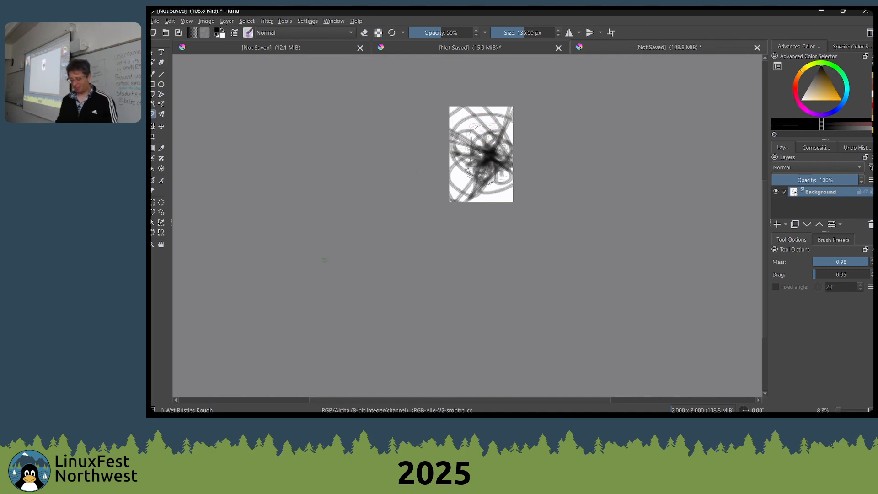
scroll(406, 228, up, 3)
drag(531, 139, 411, 329)
drag(472, 139, 428, 189)
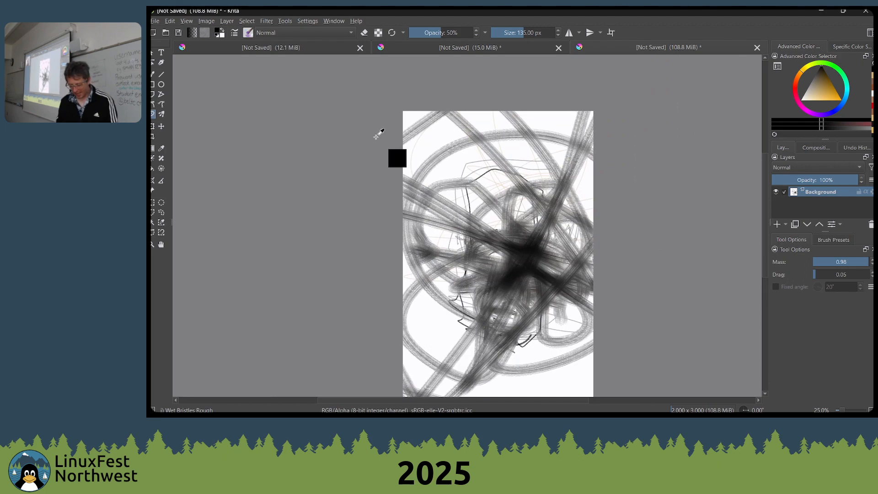
Close the scribbled document without saving it, return to the portrait painting and keep the window maximized
key(ctrl+w)
click(532, 230)
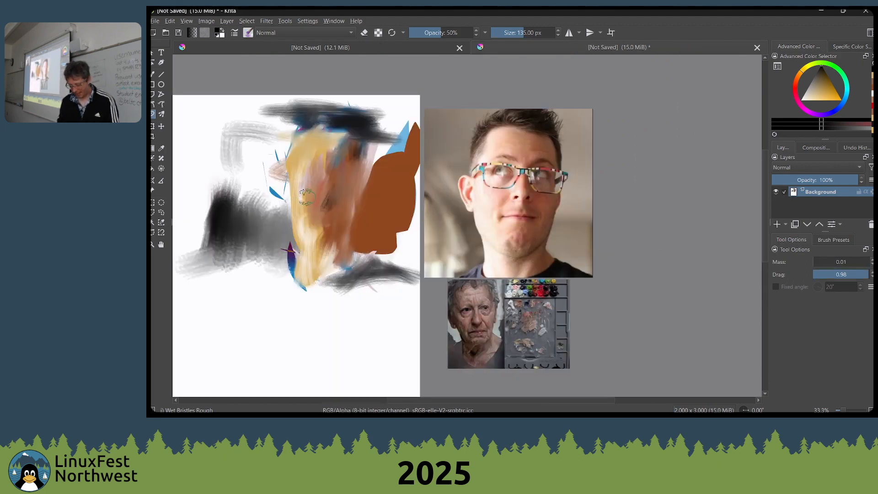
drag(301, 124, 415, 69)
double_click(323, 11)
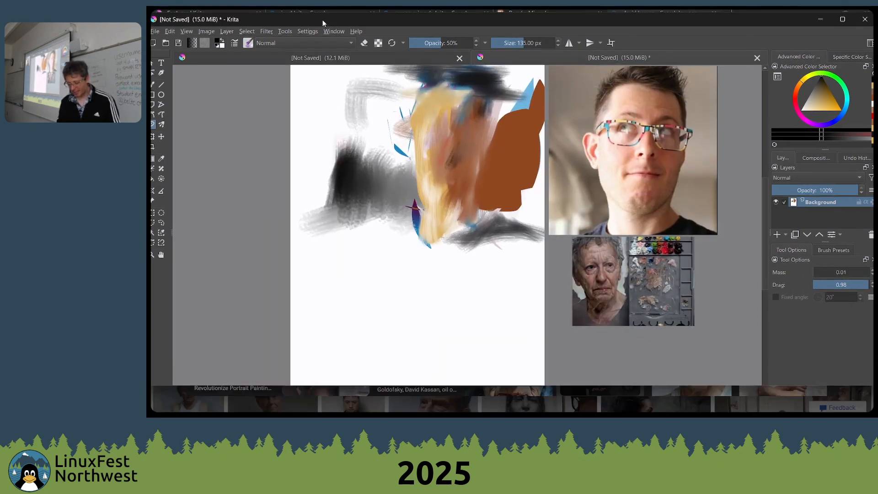
click(843, 21)
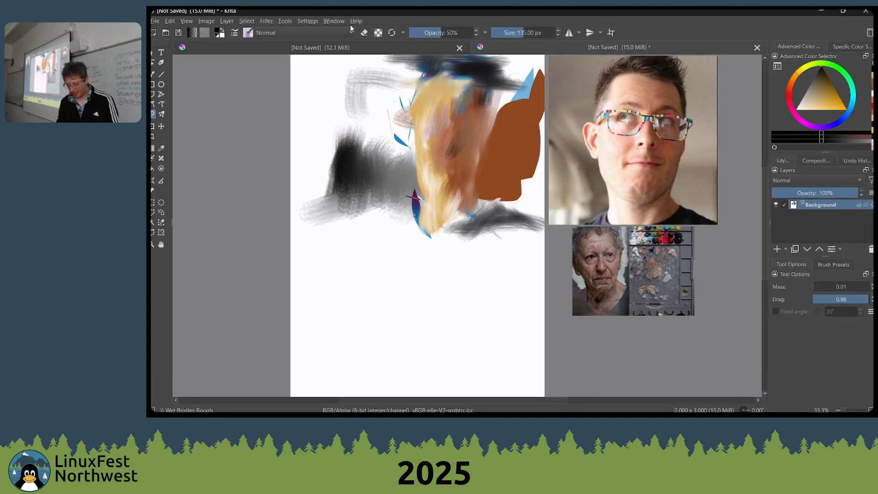
Open Krita's keyboard shortcut settings and filter the actions by "blue"
click(334, 21)
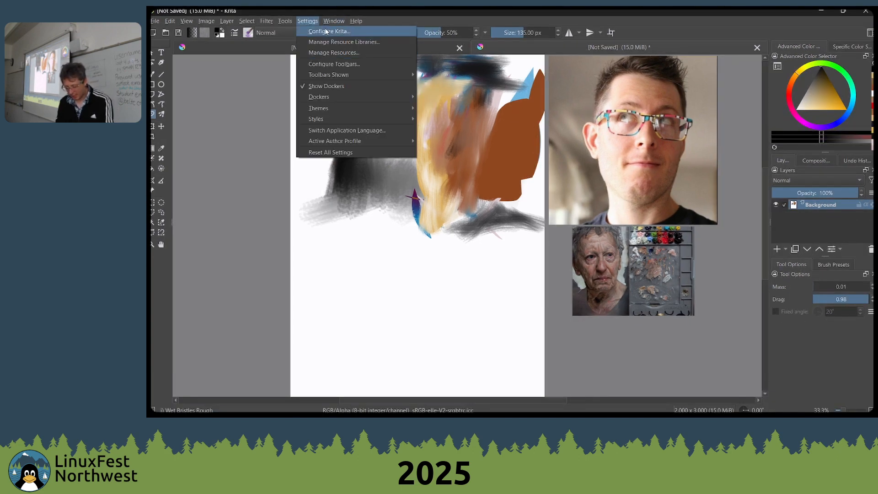
click(326, 31)
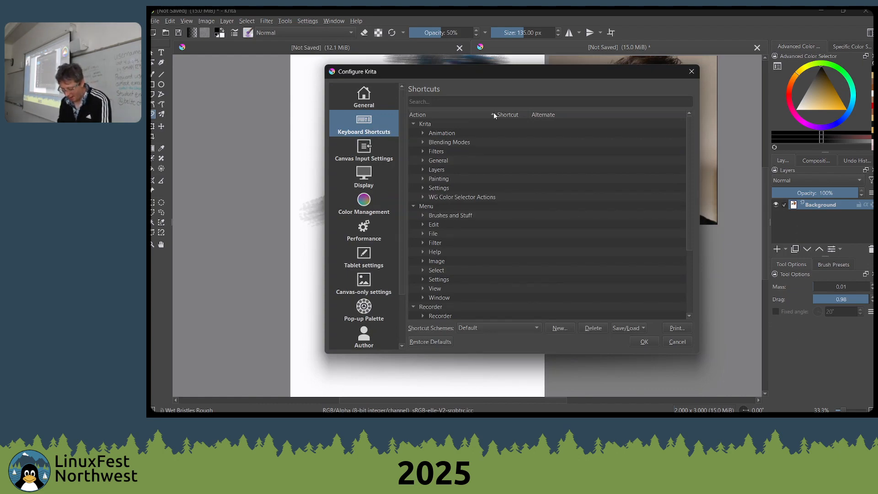
click(508, 102)
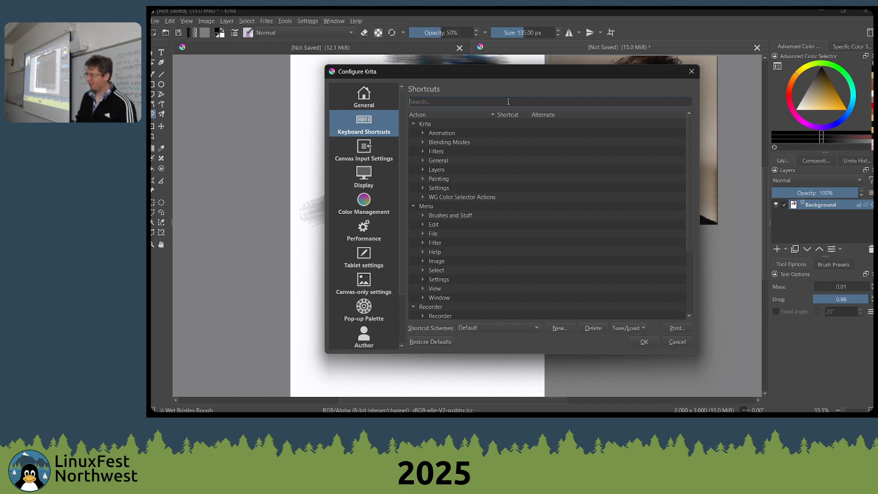
key(BackSpace)
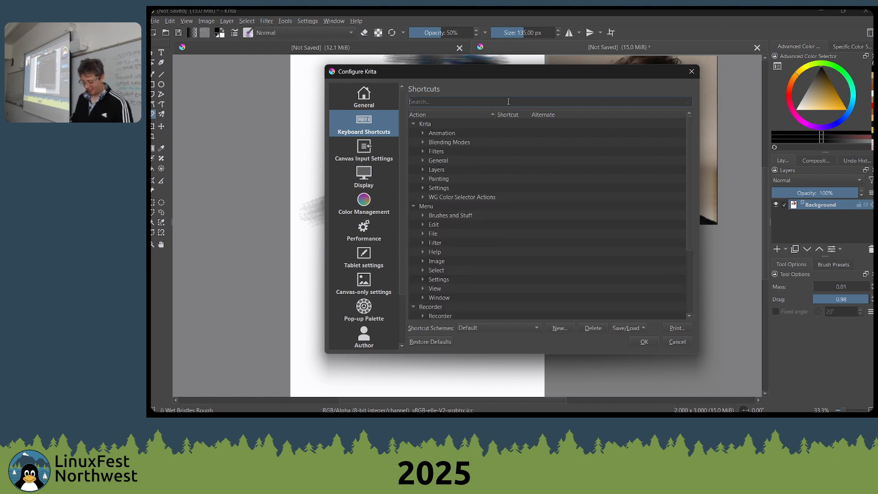
text(bl)
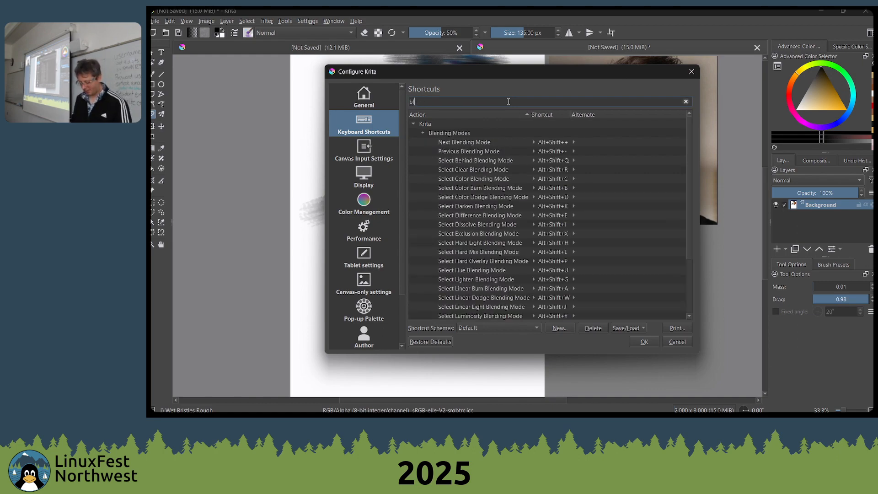
text(enue)
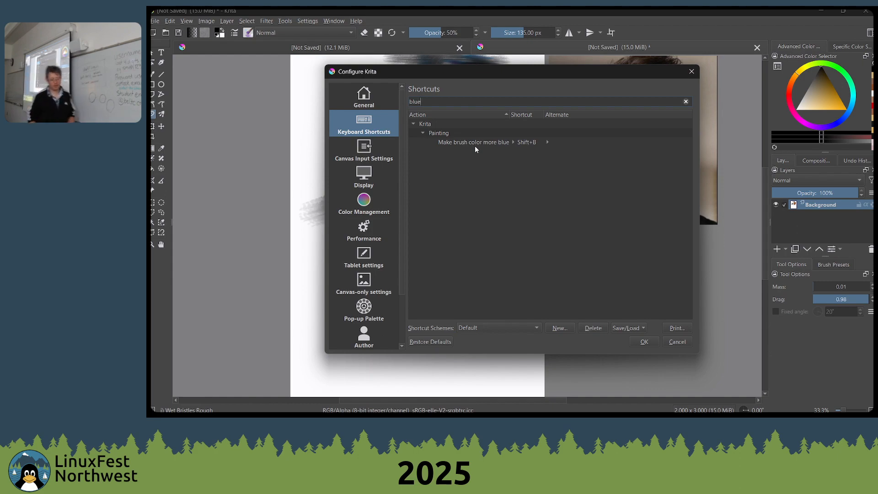
Filter the shortcuts by "red" and inspect the custom shortcut assigned to Make brush color more red
double_click(416, 101)
text(red)
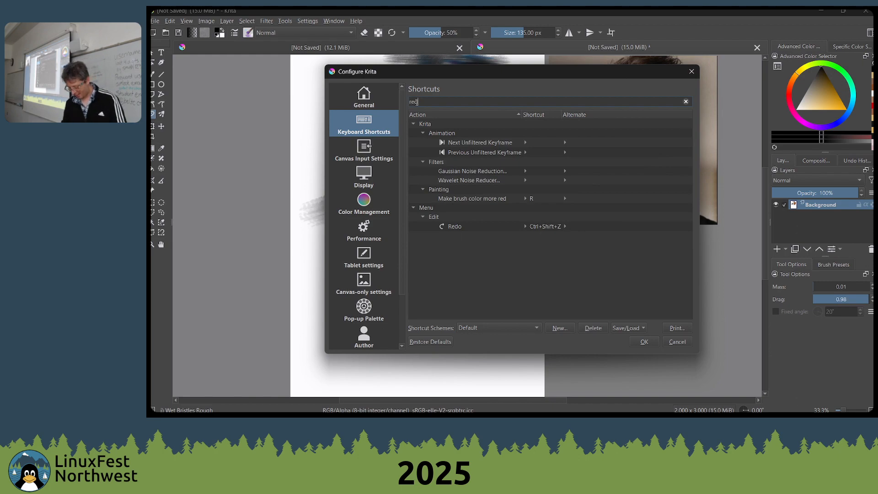
click(543, 198)
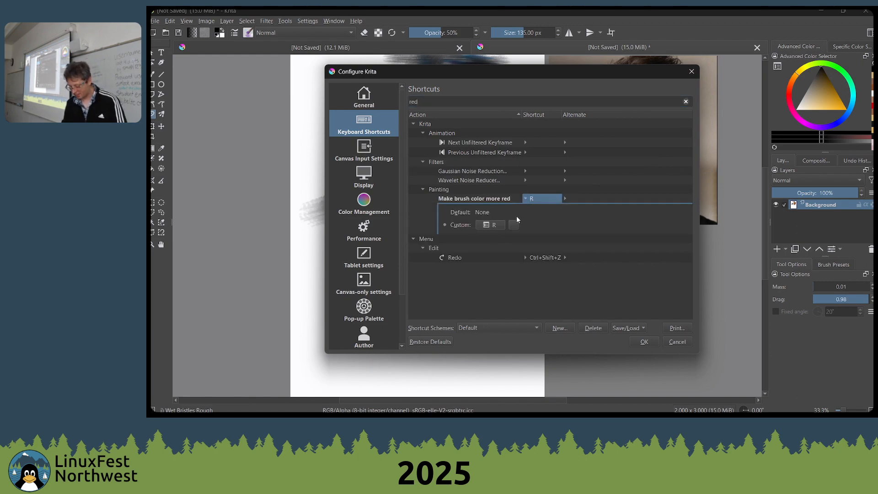
click(489, 226)
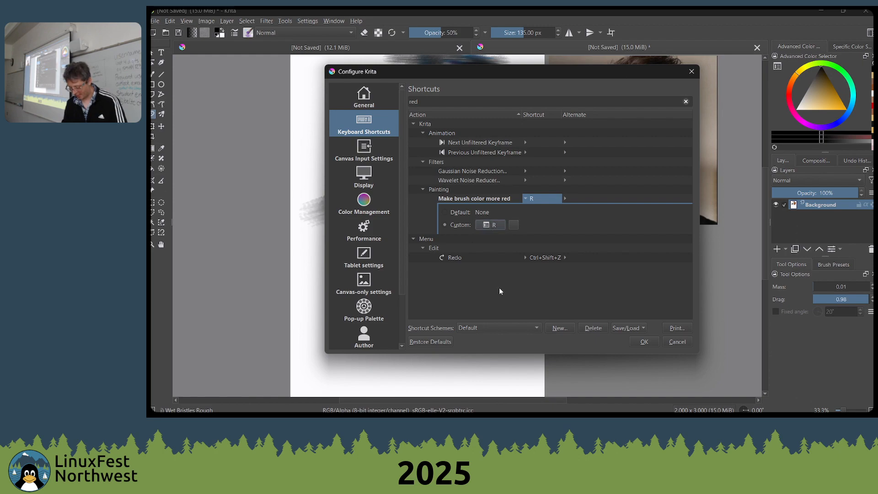
Filter the shortcuts by "make brush color", review the listed actions and close the settings without changes
click(424, 102)
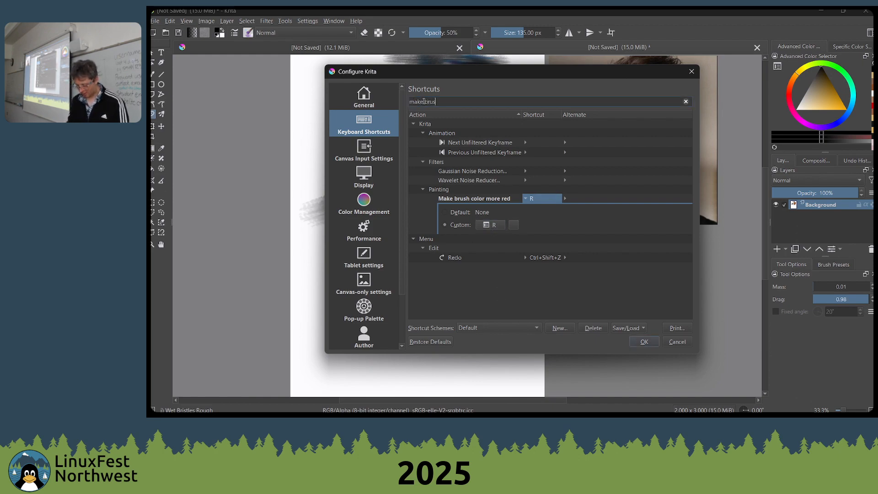
text(h color)
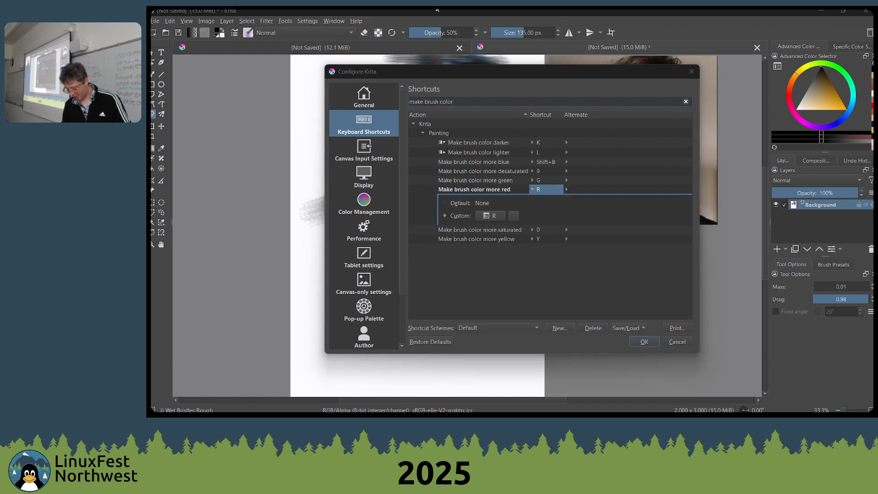
click(525, 212)
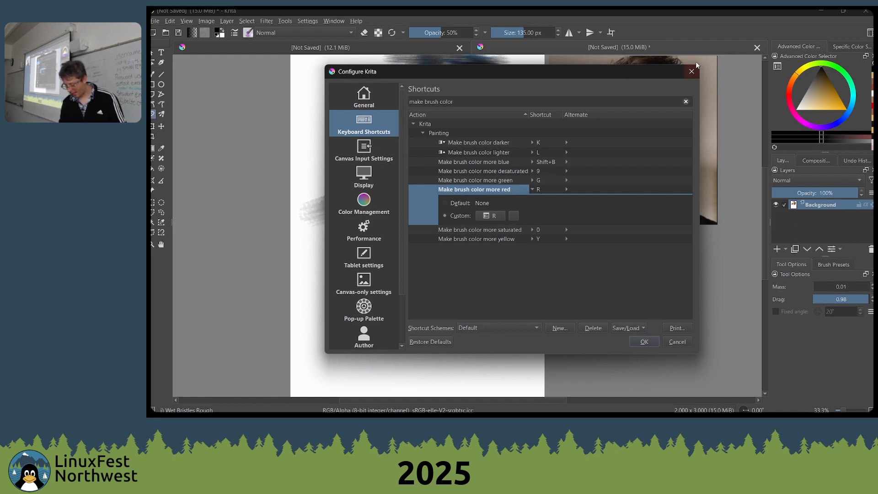
click(691, 73)
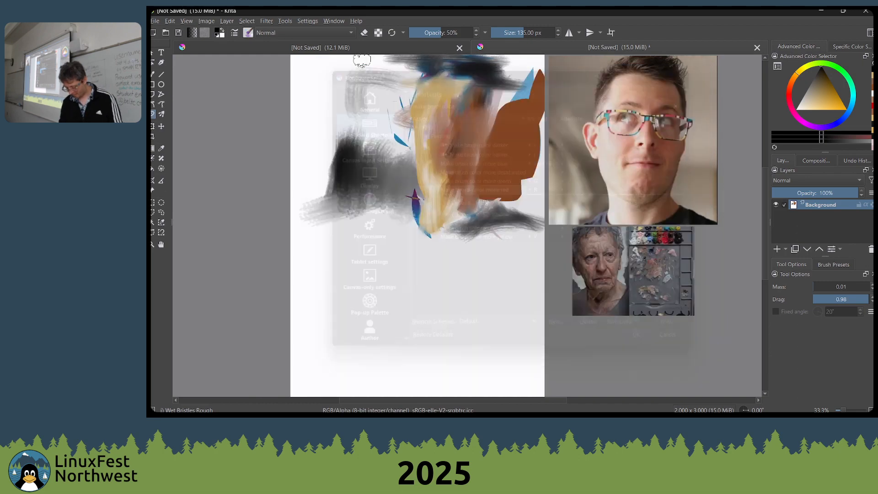
Switch to the Freehand Brush, set its opacity to 100% and paint black strokes beside and below the face's chin
key(i)
key(i)
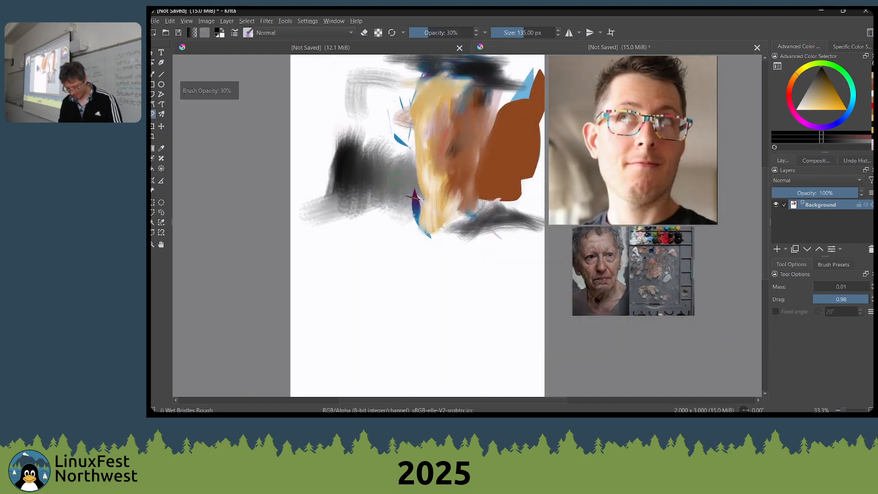
drag(398, 178, 397, 194)
key(b)
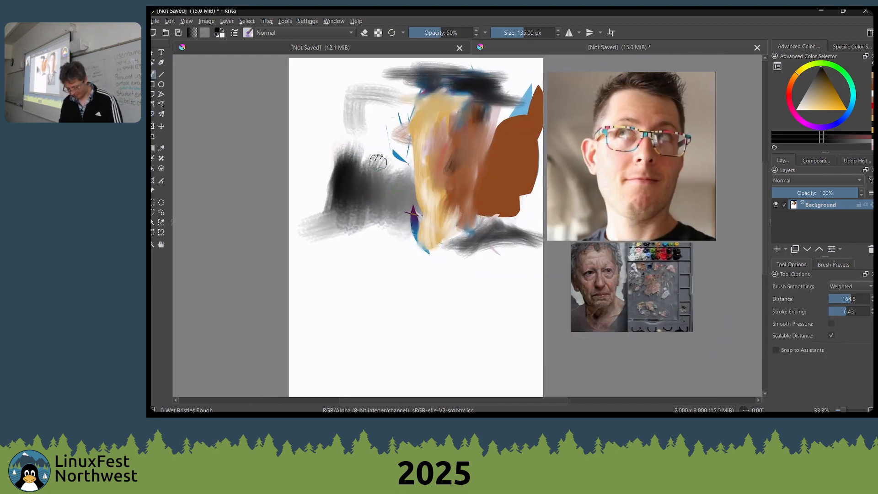
drag(443, 30, 586, 26)
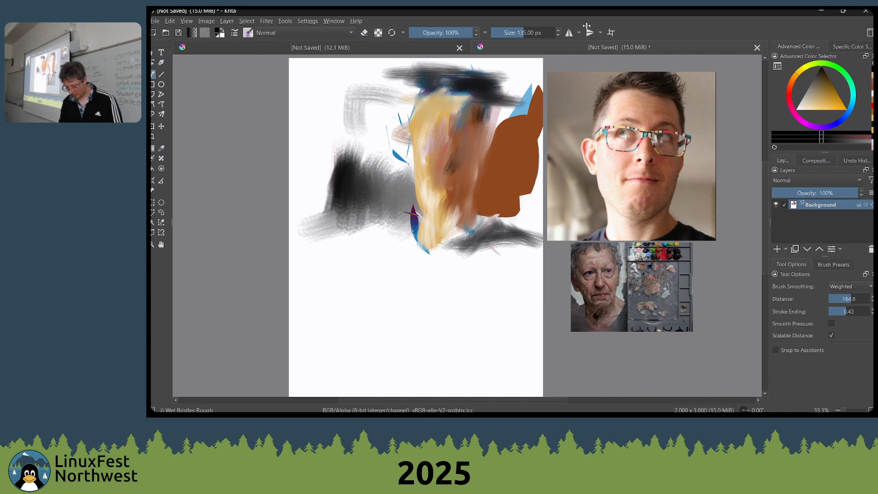
mouse_move(414, 202)
mouse_down()
mouse_move(403, 224)
mouse_move(419, 212)
mouse_move(418, 247)
mouse_move(423, 229)
mouse_up()
Lighten the brush color by three steps and paint dark gray strokes over the black patch
key(l)
key(l)
key(l)
key(l)
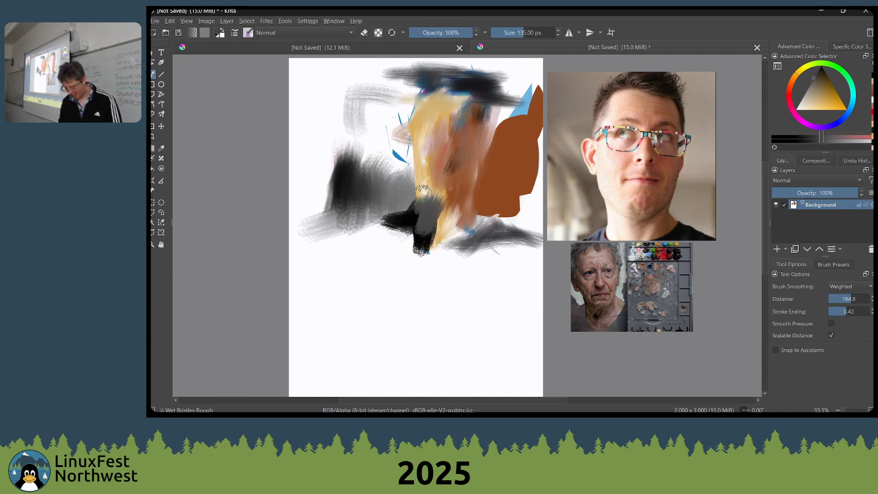
mouse_move(423, 189)
mouse_down()
mouse_move(410, 226)
mouse_move(425, 220)
mouse_up()
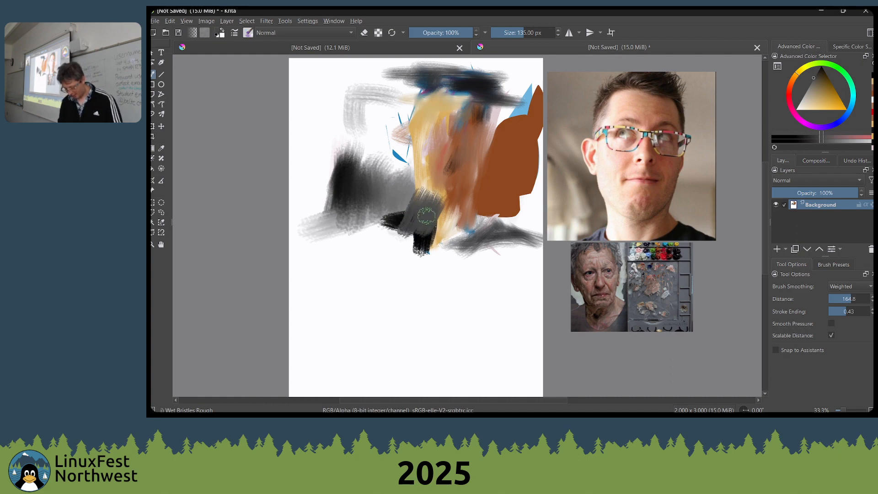
Paint neighboring violet and olive-green patches on the lower face, and lighten the green brush color by two steps
click(822, 127)
click(838, 94)
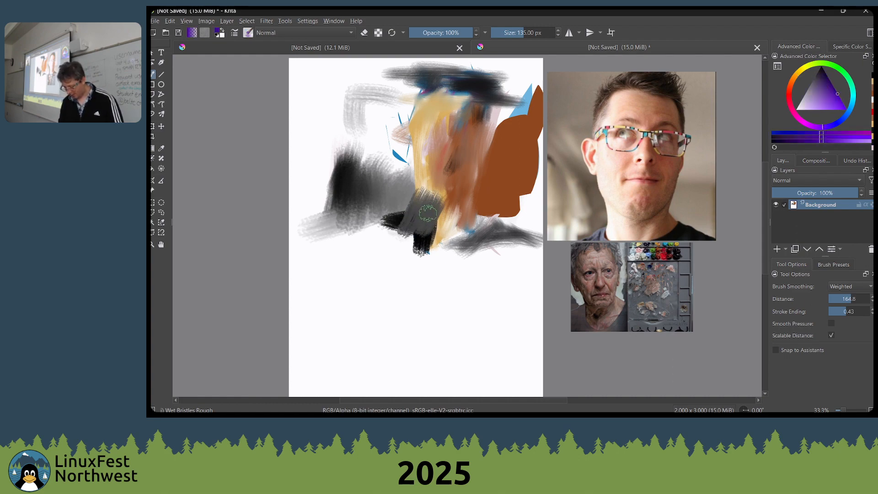
mouse_move(440, 187)
mouse_down()
mouse_move(438, 223)
mouse_move(417, 205)
mouse_move(437, 176)
mouse_move(435, 198)
mouse_up()
click(814, 64)
click(831, 83)
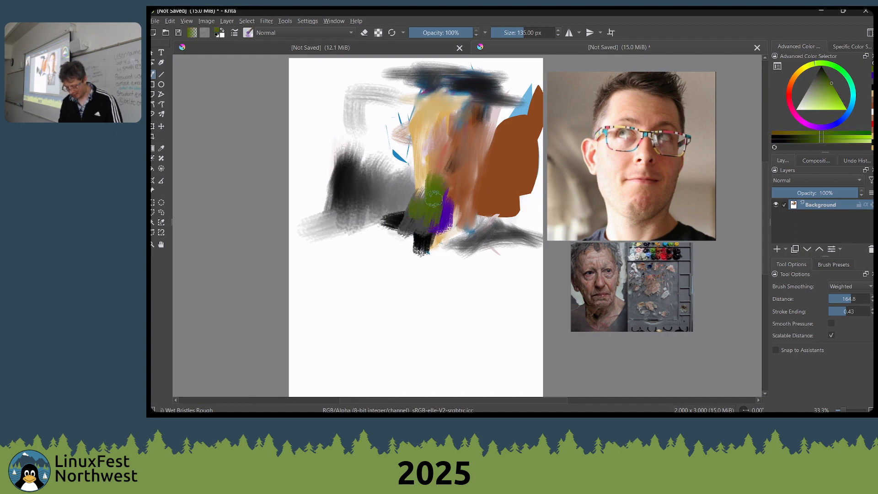
key(l)
key(l)
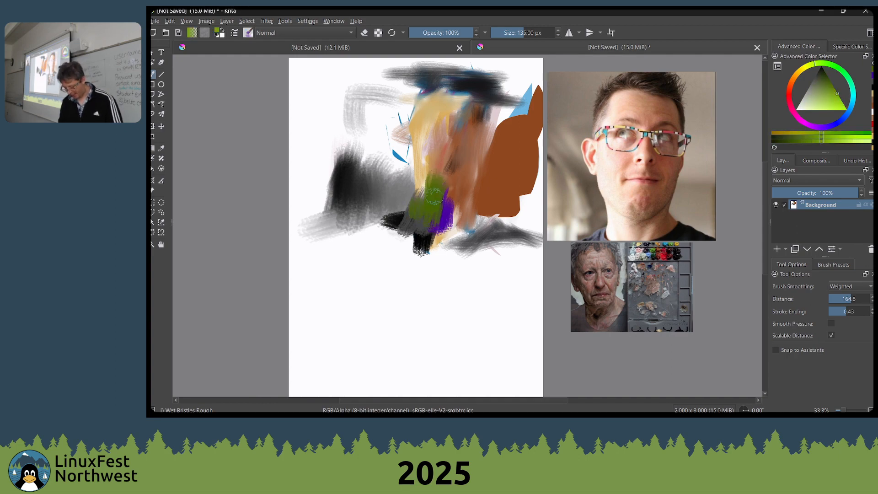
Choose a golden yellow, lighten it one step and paint it from the green patch down past the chin
click(800, 71)
key(l)
mouse_move(434, 195)
mouse_down()
mouse_move(439, 242)
mouse_move(428, 264)
mouse_move(423, 256)
mouse_up()
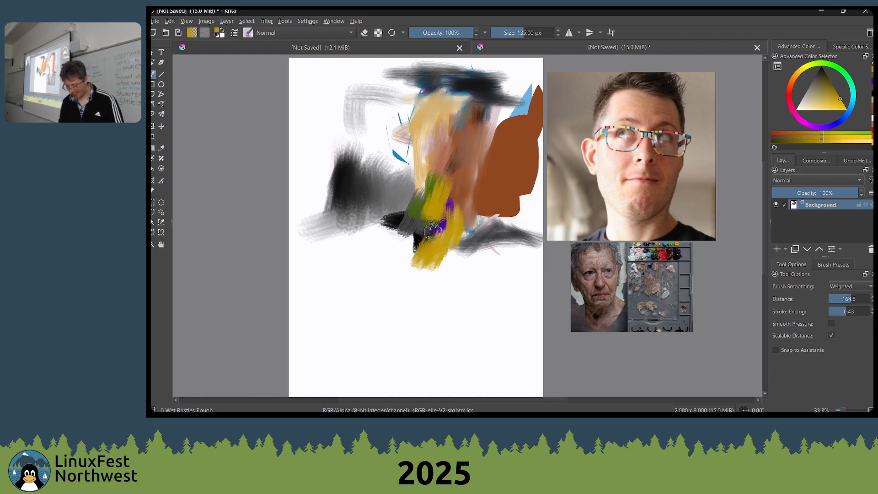
Paint violet over the yellow strokes, and cover the dark patch beside them with plum and magenta
ctrl+click(436, 225)
mouse_move(439, 224)
mouse_down()
mouse_move(436, 204)
mouse_move(432, 214)
mouse_move(417, 205)
mouse_move(403, 213)
mouse_move(375, 178)
mouse_move(417, 204)
mouse_up()
ctrl+click(429, 216)
ctrl+click(417, 200)
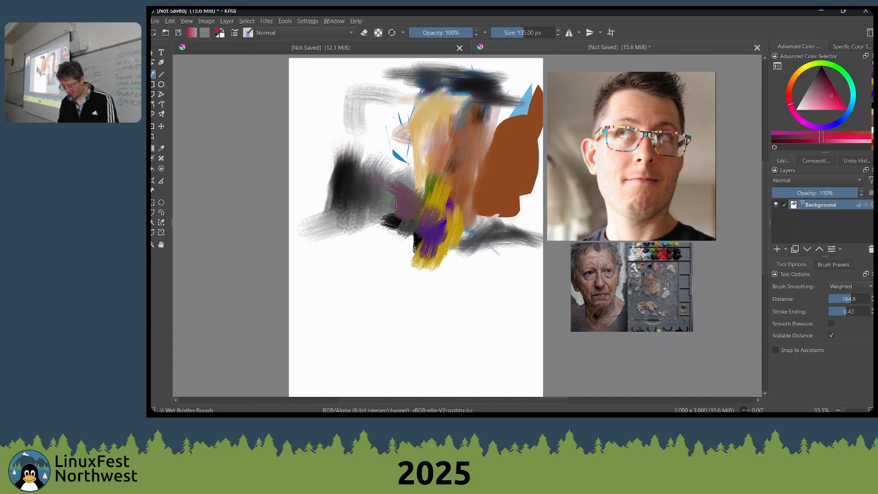
mouse_move(393, 224)
mouse_down()
mouse_move(411, 207)
mouse_move(404, 206)
mouse_up()
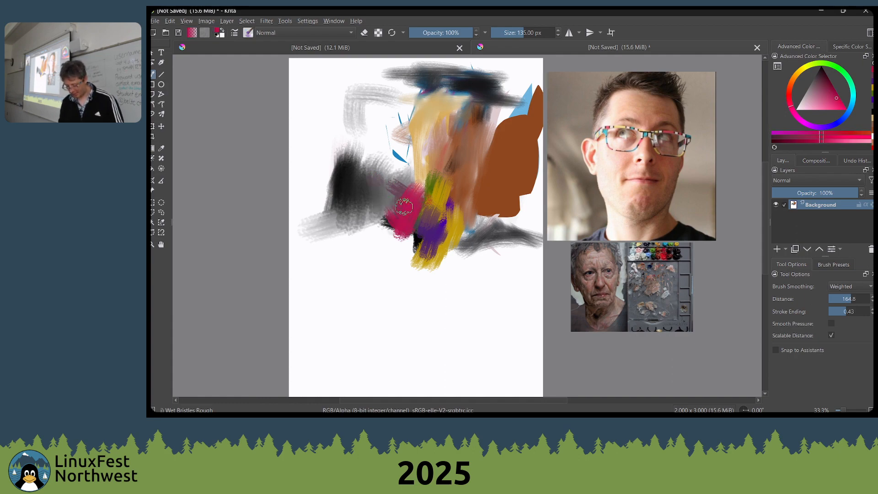
Extend the magenta diagonally across the lower face and paint broad orange strokes over it
mouse_move(444, 178)
mouse_down()
mouse_move(423, 200)
mouse_move(447, 190)
mouse_move(428, 211)
mouse_move(430, 190)
mouse_move(404, 232)
mouse_up()
ctrl+click(444, 198)
ctrl+click(432, 188)
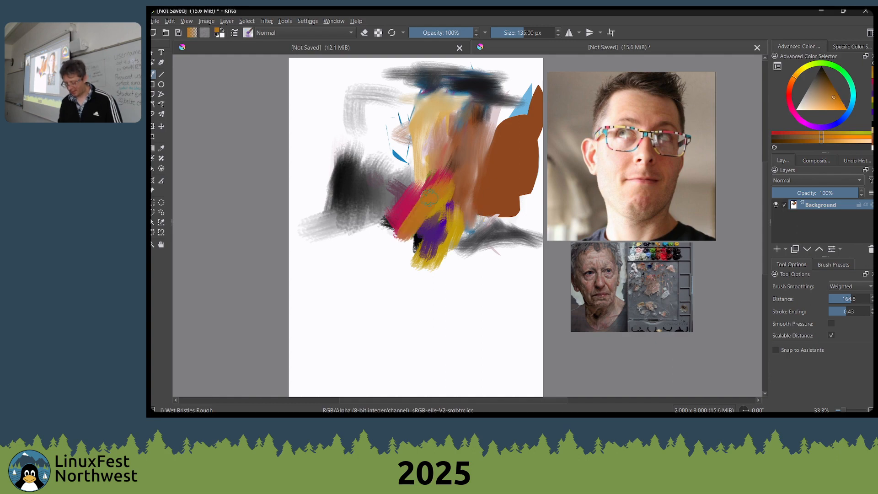
mouse_move(442, 193)
mouse_down()
mouse_move(421, 156)
mouse_move(427, 190)
mouse_move(438, 170)
mouse_move(427, 165)
mouse_move(409, 189)
mouse_move(396, 185)
mouse_move(408, 208)
mouse_up()
drag(388, 237, 438, 211)
key(super)
key(super)
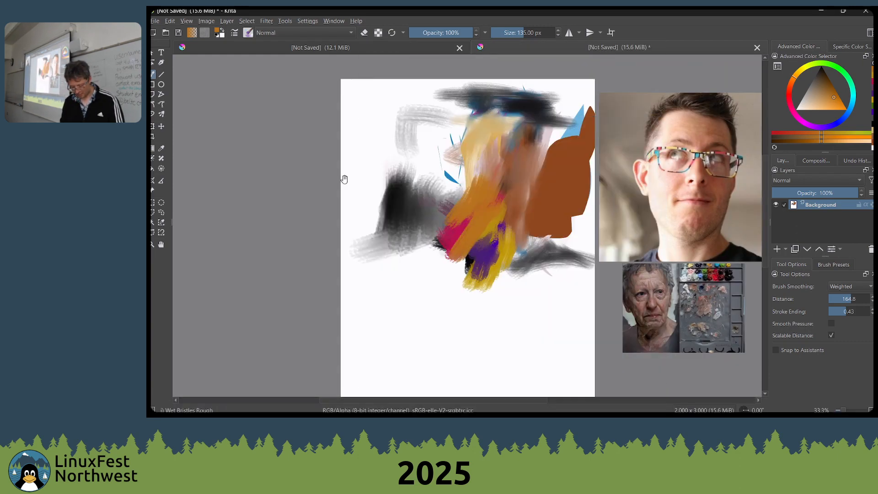
drag(344, 179, 356, 164)
drag(431, 186, 360, 157)
scroll(396, 167, down, 1)
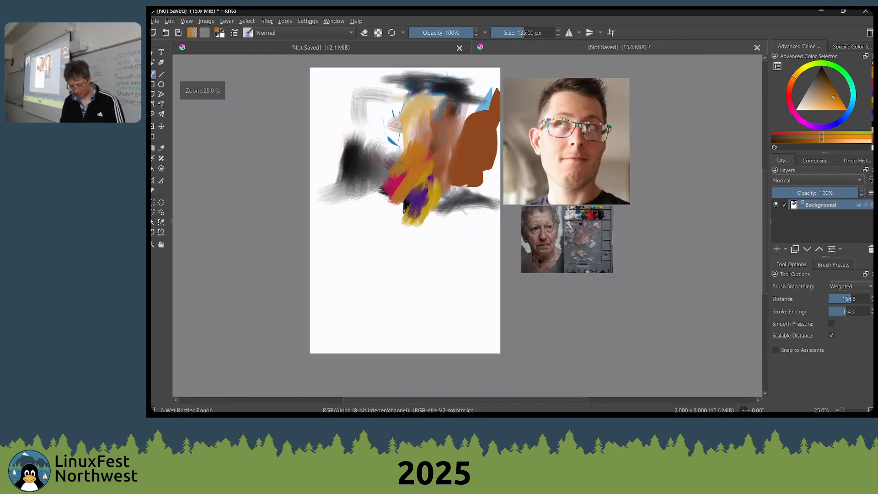
key(ctrl+w)
key(Escape)
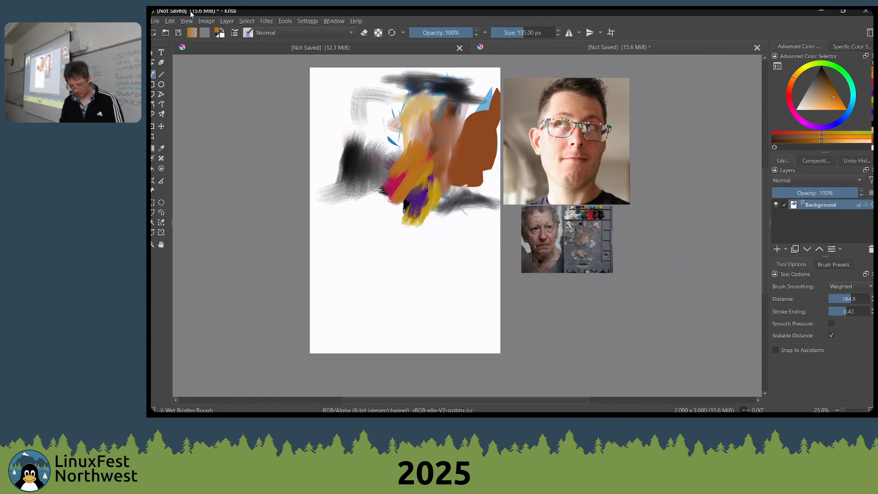
Look through the recent files and the sketchbook folder for a drawing to open
click(156, 21)
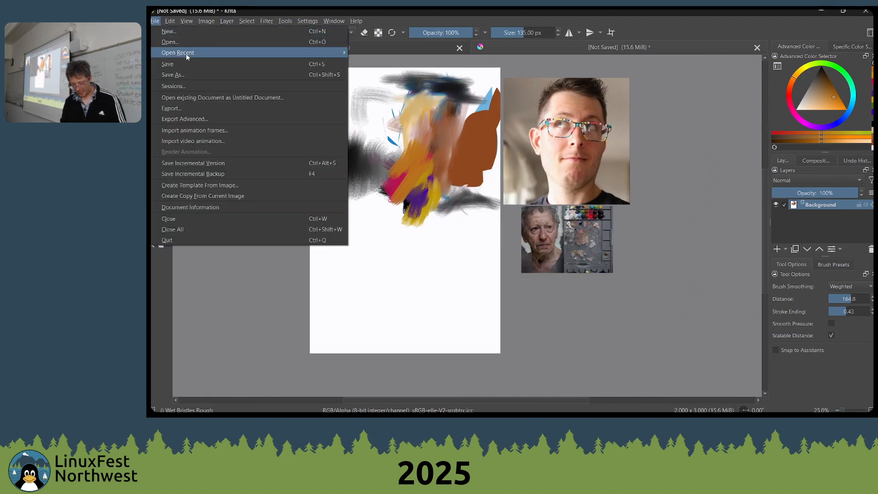
mouse_move(187, 55)
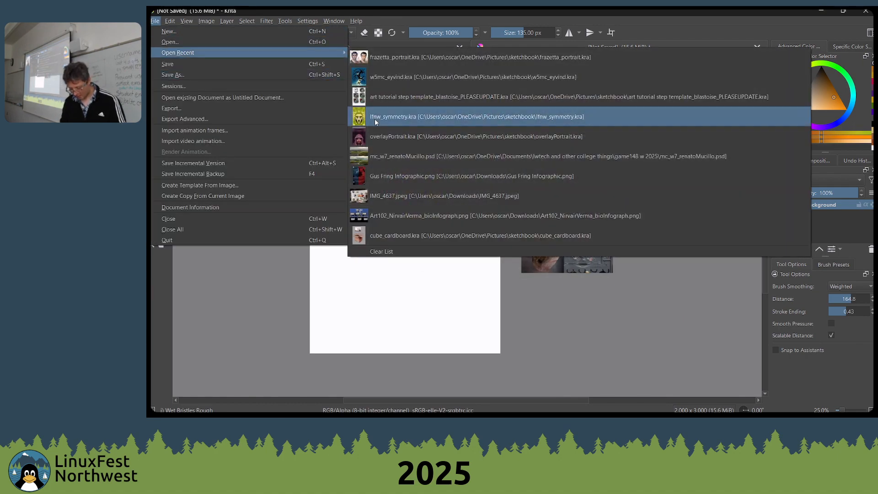
click(220, 42)
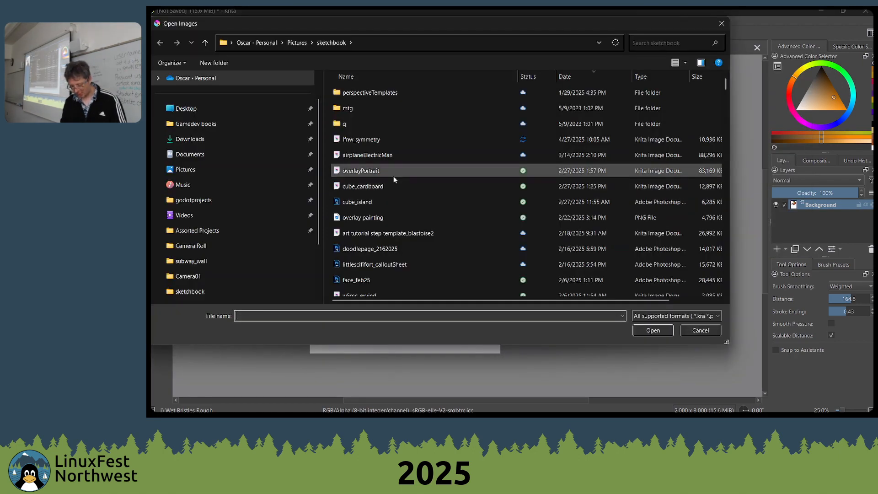
scroll(393, 224, down, 3)
scroll(398, 218, up, 3)
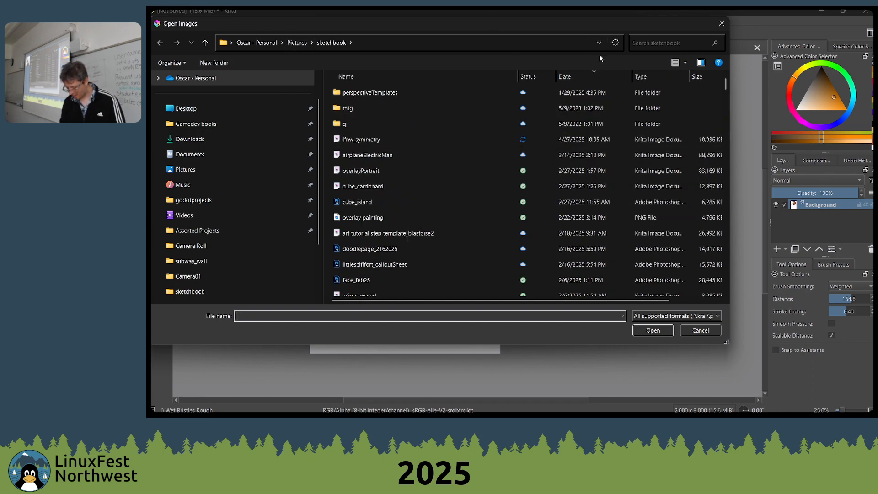
Go up to the Pictures folder and look through its images for a photographed pencil drawing
click(304, 42)
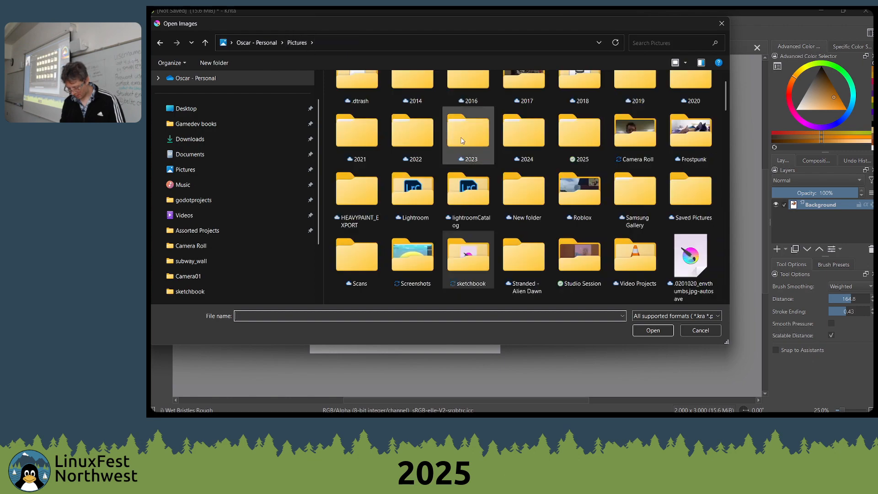
scroll(522, 188, down, 5)
scroll(523, 188, down, 10)
scroll(602, 249, down, 15)
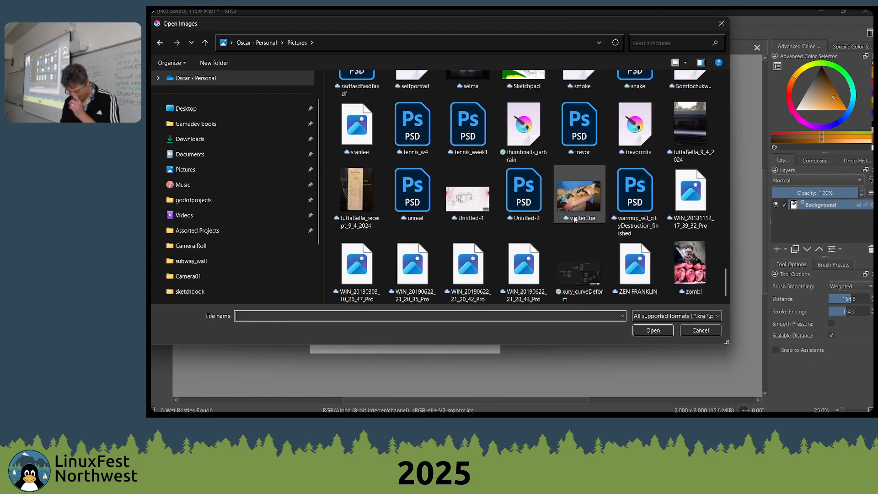
scroll(584, 223, up, 5)
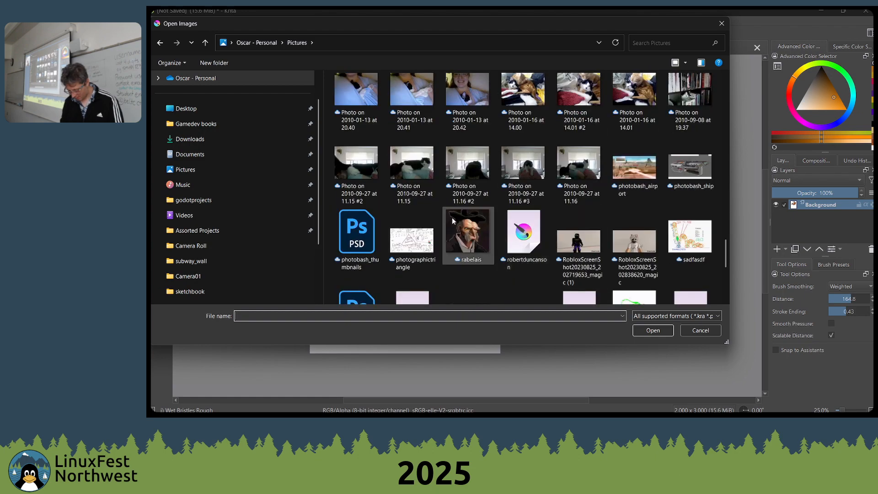
scroll(410, 235, up, 5)
scroll(496, 184, up, 5)
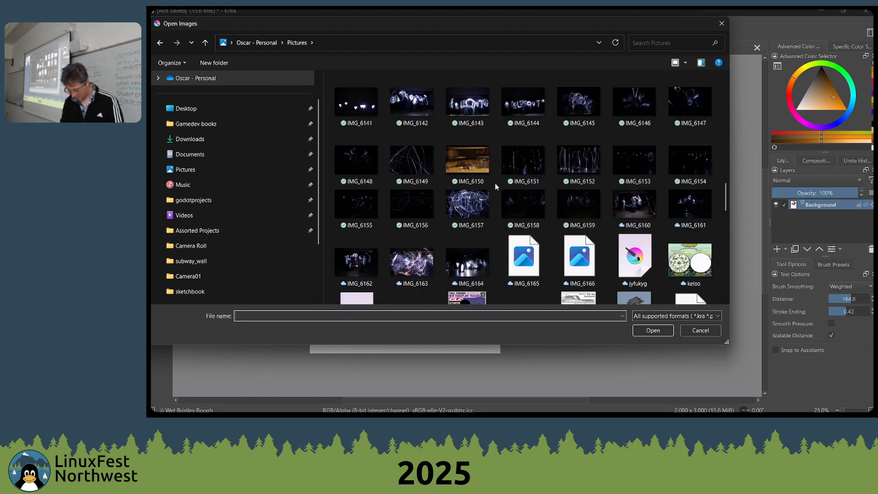
scroll(529, 185, up, 3)
Open the IMG_4768 creature drawing from the Pictures folder, look it over and close it
click(468, 221)
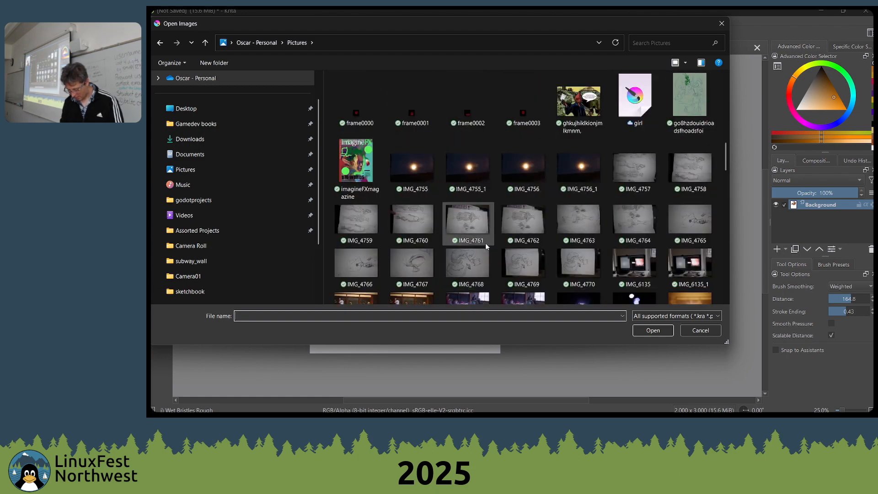
click(633, 177)
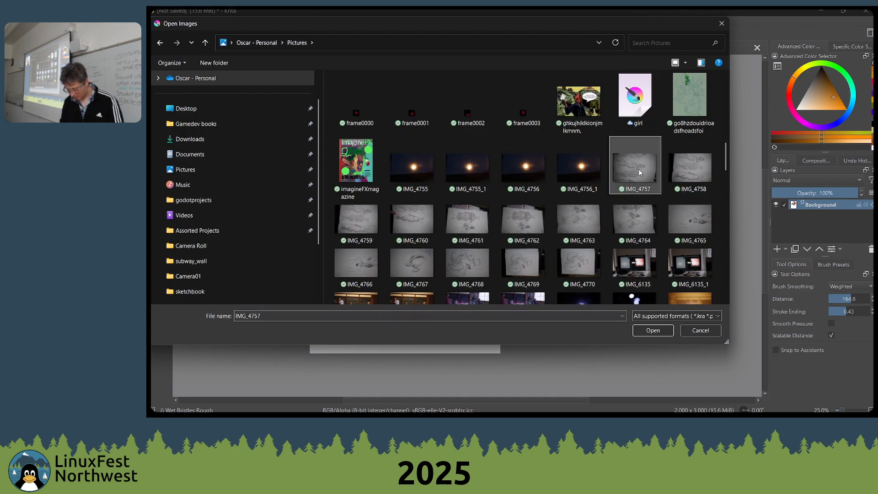
double_click(455, 265)
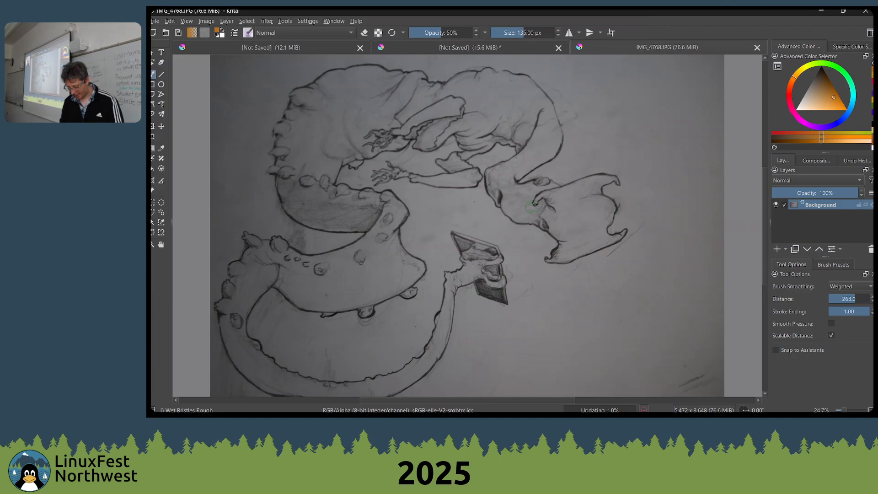
drag(489, 199, 604, 198)
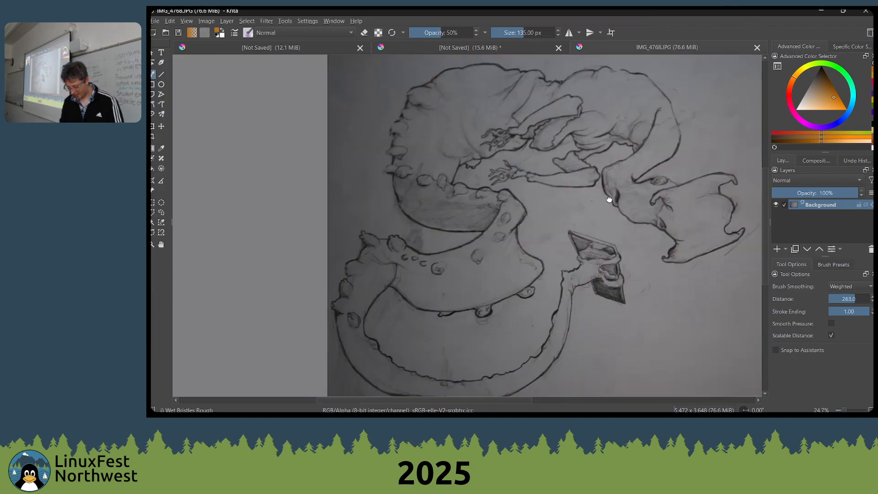
scroll(604, 199, down, 1)
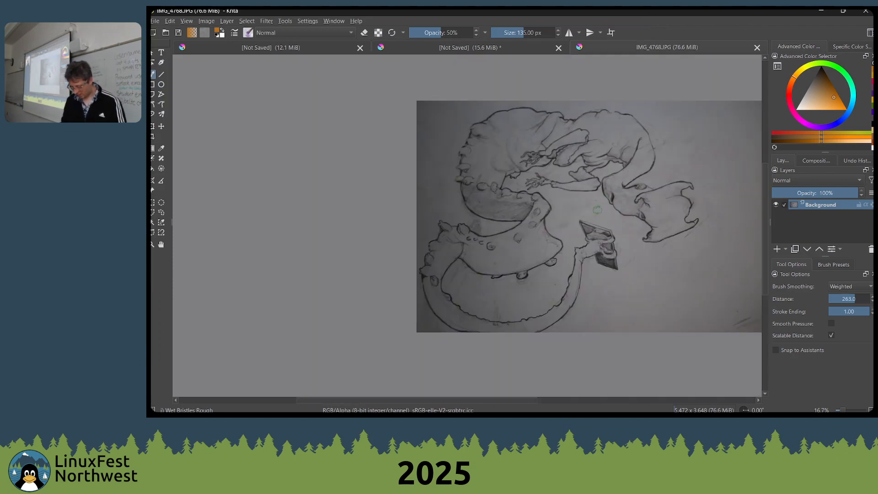
key(ctrl+w)
Open the sketchbook photo IMG_4758 from the Pictures folder
key(ctrl+o)
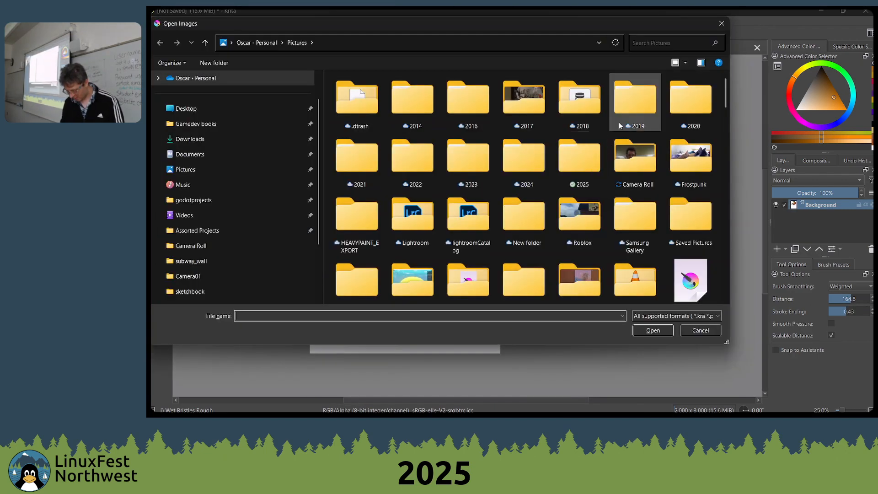
scroll(619, 122, down, 10)
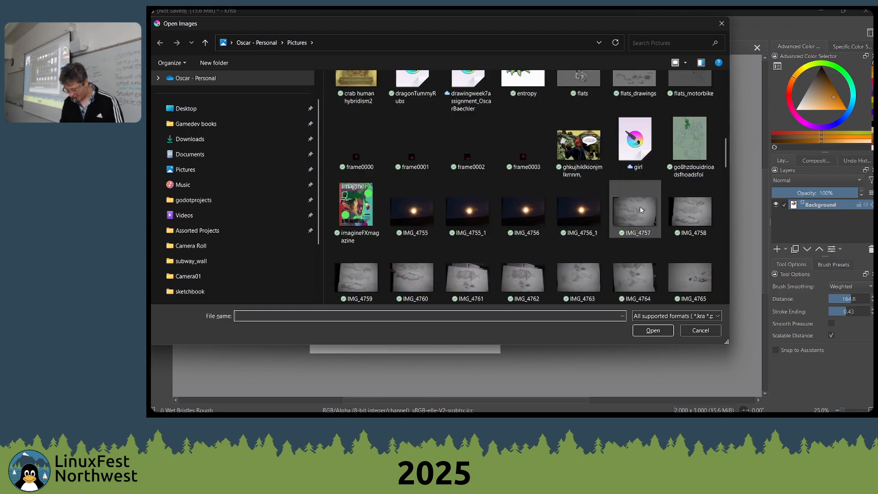
click(640, 210)
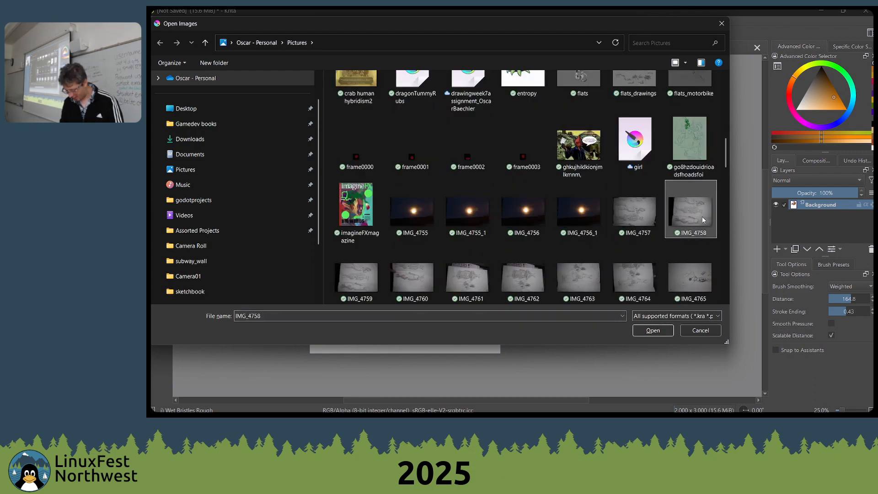
click(654, 250)
click(653, 330)
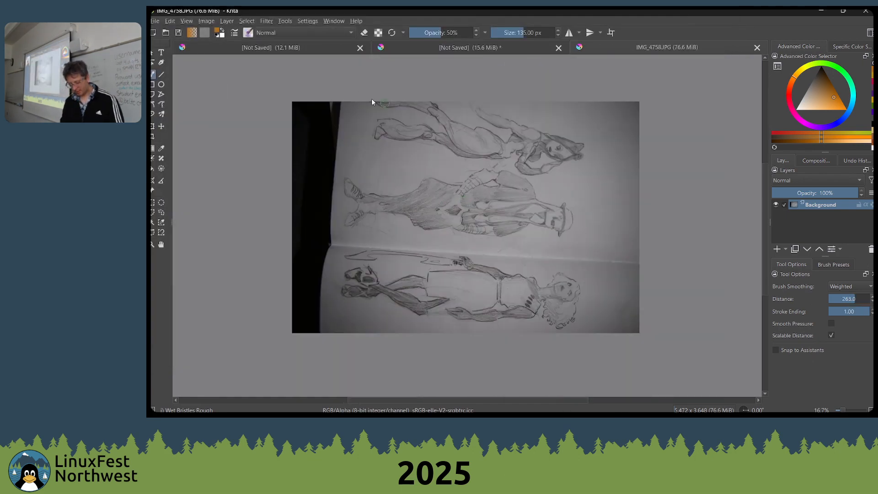
Rotate the whole sketchbook photo 90° to the left so the figures stand upright
scroll(296, 69, down, 1)
click(206, 21)
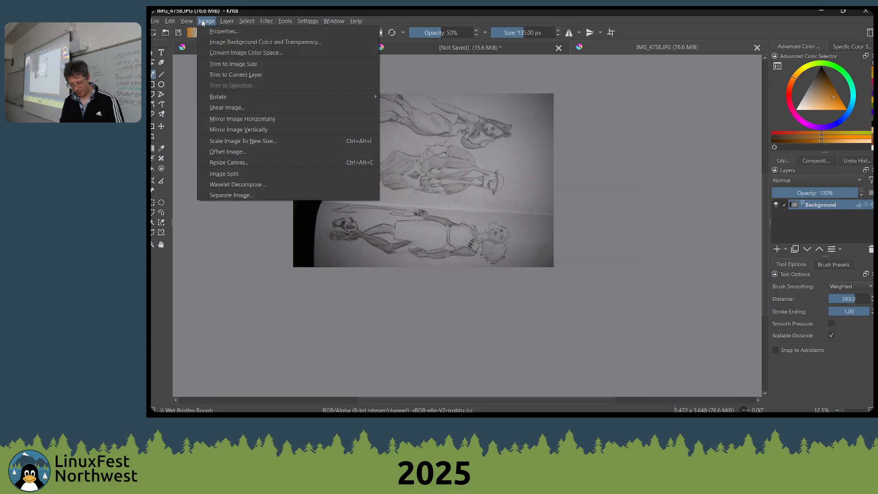
mouse_move(230, 97)
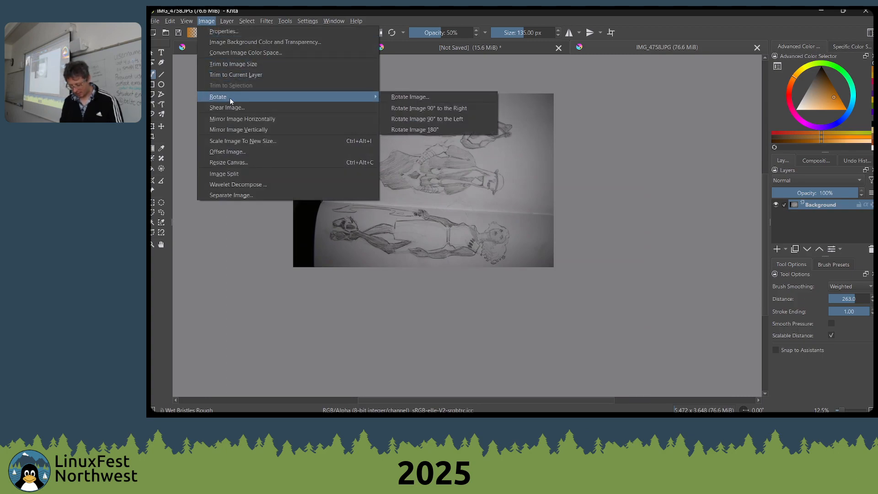
click(450, 119)
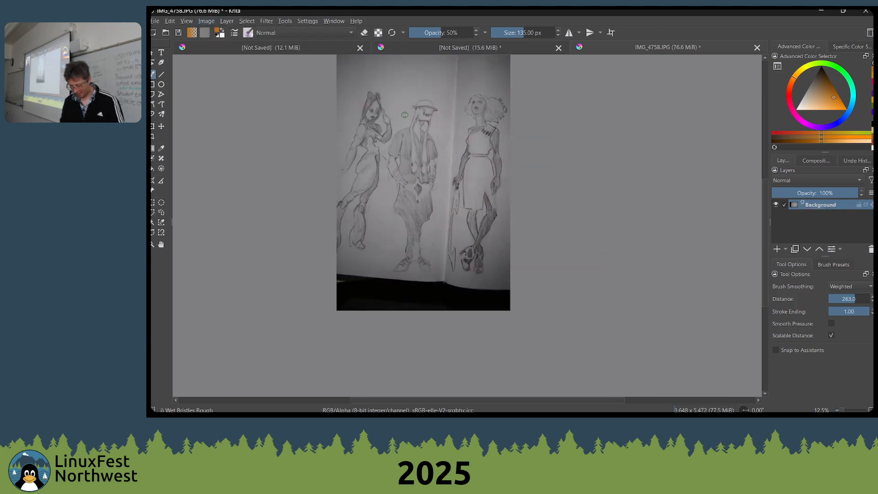
scroll(409, 114, up, 1)
drag(463, 146, 558, 157)
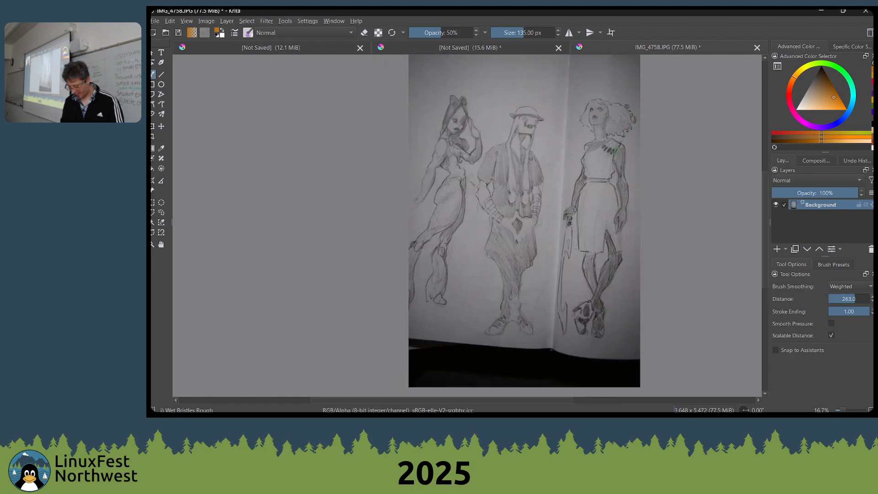
Crop the image to the middle figure with the hat, about 1520 × 3930 px
key(c)
drag(559, 95, 470, 350)
double_click(474, 322)
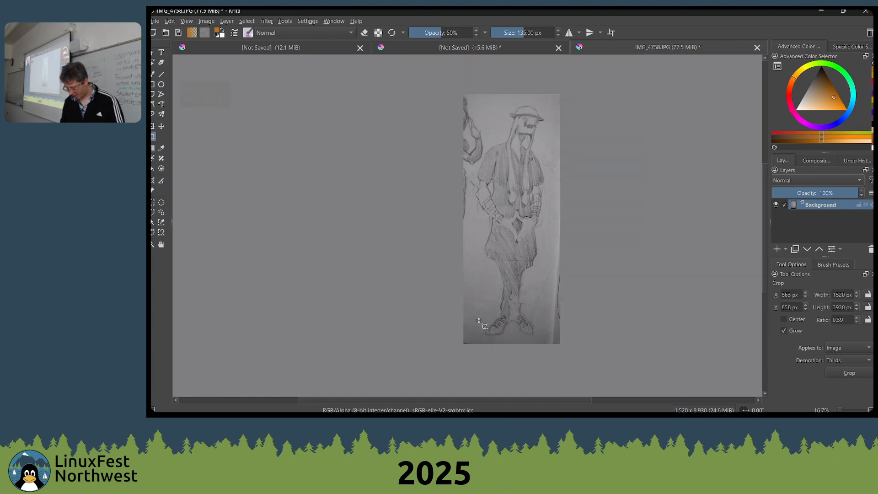
scroll(474, 323, up, 2)
scroll(528, 233, down, 2)
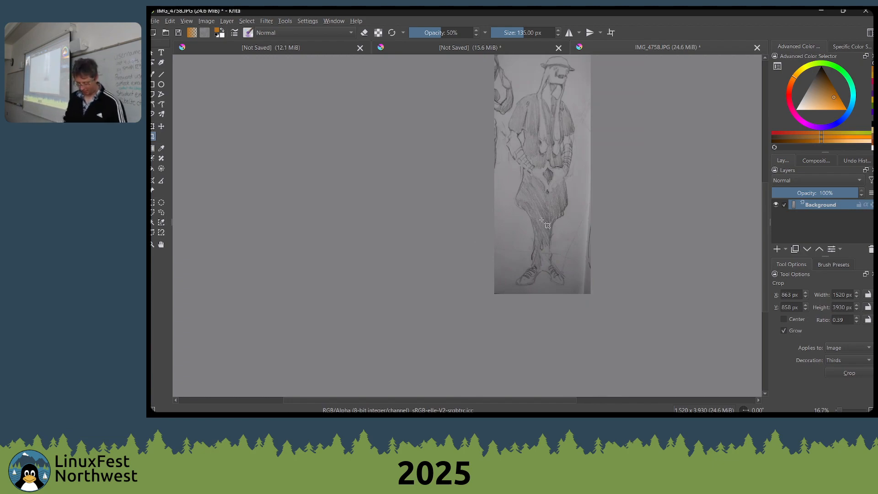
Duplicate the Background layer and apply Levels to the copy with input values 64, 2.078 and 146
key(ctrl+j)
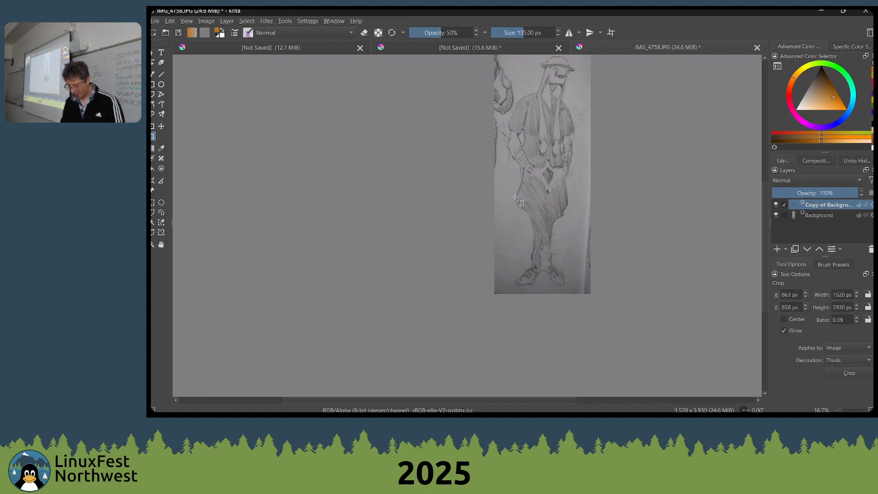
drag(503, 237, 474, 271)
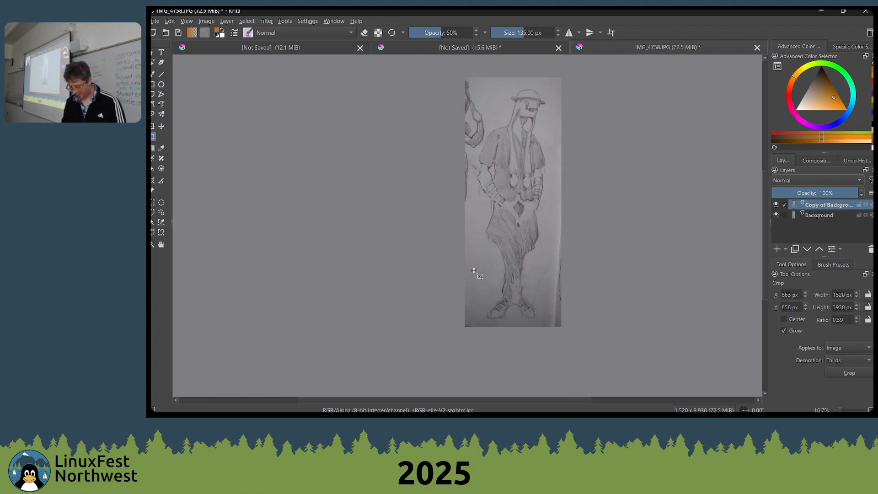
key(ctrl+l)
drag(531, 255, 578, 251)
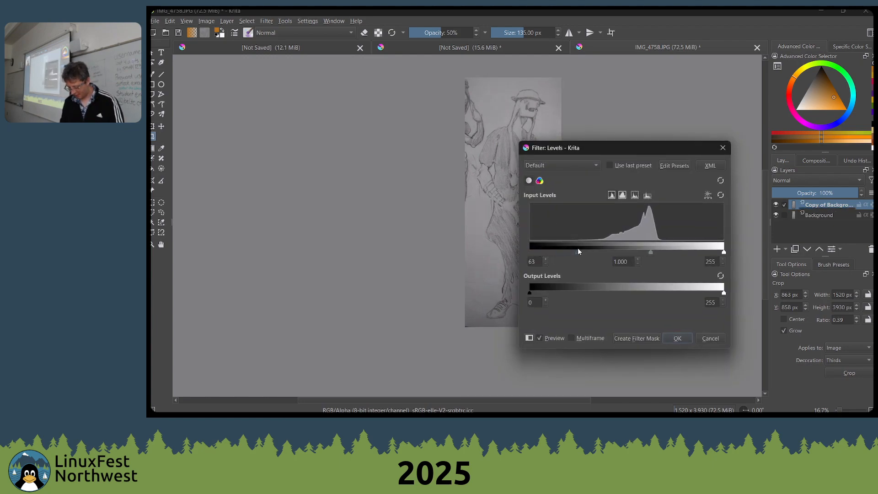
drag(724, 254, 641, 253)
drag(600, 147, 673, 110)
drag(668, 216, 667, 217)
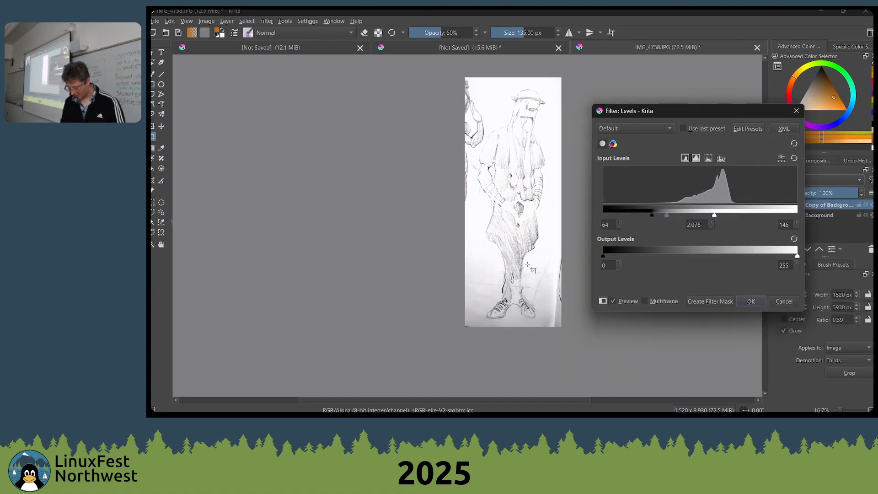
key(Return)
Reset the brush colors to black and white, enlarge the brush to 201 px and smear white over the neighboring figure's arm
scroll(470, 149, up, 3)
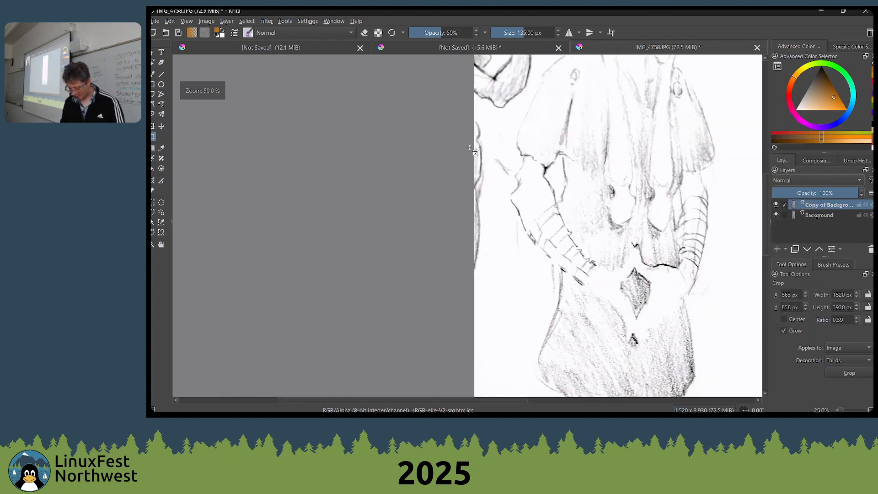
scroll(476, 147, down, 2)
drag(524, 102, 497, 196)
scroll(503, 201, up, 2)
key(b)
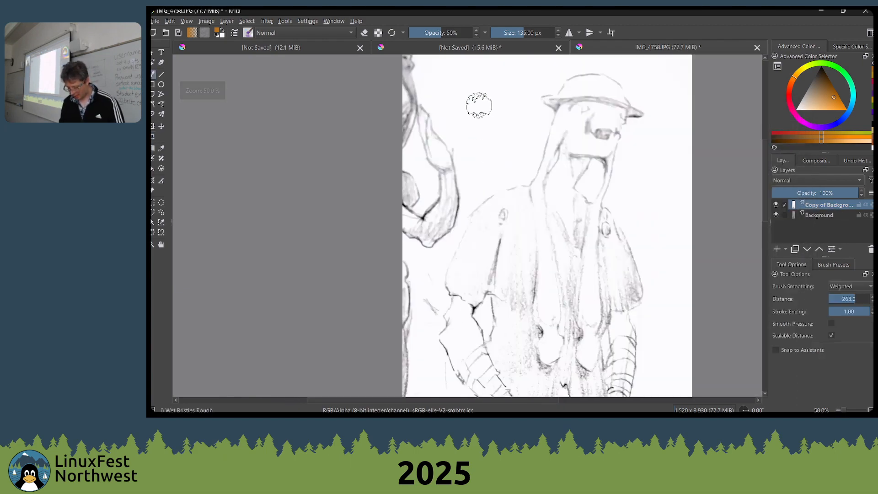
key(d)
mouse_move(437, 140)
mouse_down()
mouse_move(426, 173)
mouse_move(456, 144)
mouse_move(420, 247)
mouse_move(454, 164)
mouse_up()
key(bracketright)
key(bracketright)
key(bracketright)
key(bracketright)
key(bracketright)
key(bracketright)
key(x)
mouse_move(443, 194)
mouse_down()
mouse_move(442, 169)
mouse_move(448, 184)
mouse_move(409, 240)
mouse_move(420, 169)
mouse_up()
key(x)
Switch to the Shapes Fill brush and cover the remains of the neighboring figure with white shapes
right_click(420, 170)
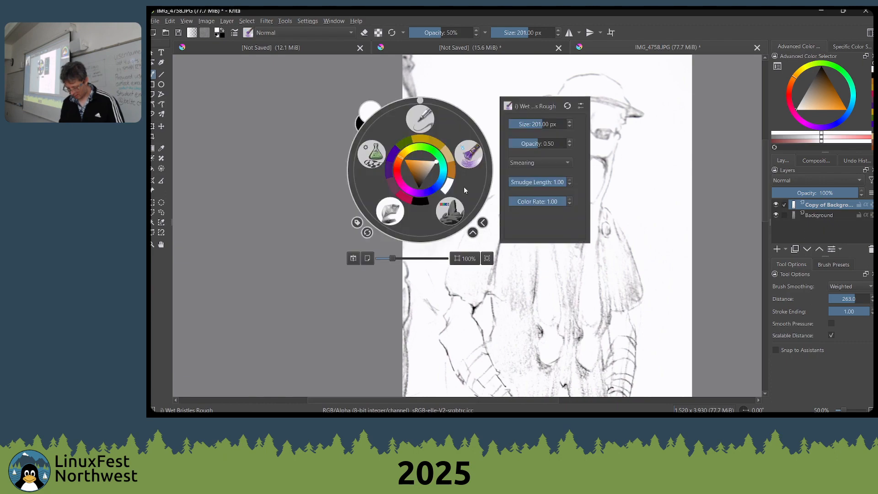
click(383, 161)
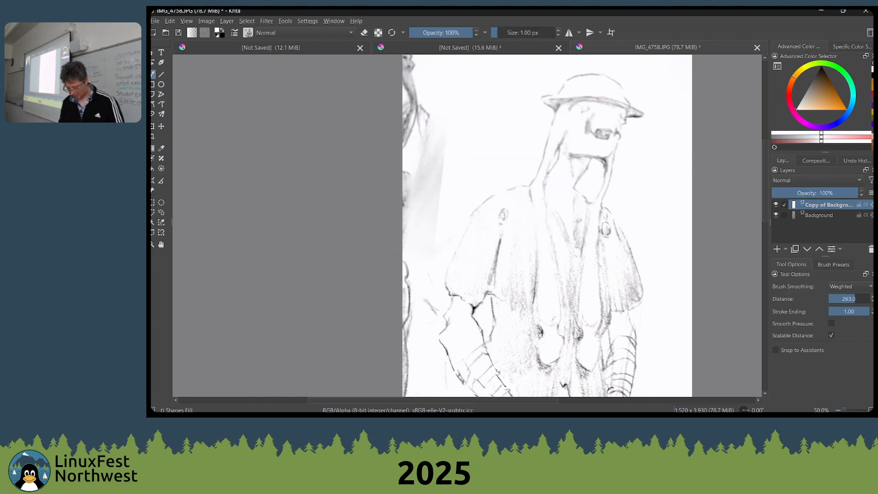
scroll(549, 229, up, 3)
mouse_move(403, 102)
mouse_down()
mouse_move(417, 137)
mouse_move(402, 139)
mouse_up()
drag(348, 263, 389, 24)
drag(445, 56, 449, 234)
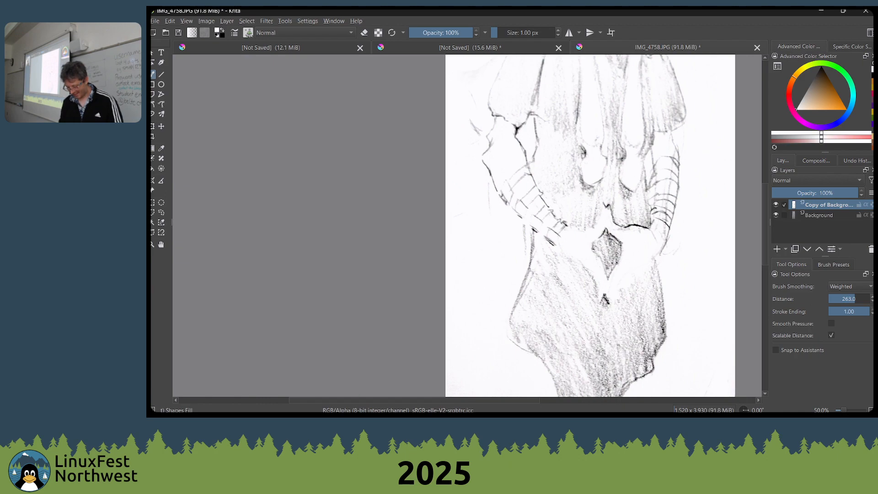
Fill white shapes over the gray paper and stray lines on both sides of the figure's body and legs
drag(463, 339, 381, 134)
drag(420, 231, 420, 151)
mouse_move(430, 198)
mouse_down()
mouse_move(350, 333)
mouse_move(371, 350)
mouse_up()
mouse_move(609, 199)
mouse_down()
mouse_move(641, 320)
mouse_move(655, 157)
mouse_move(638, 104)
mouse_up()
drag(600, 158, 548, 259)
scroll(593, 247, down, 5)
scroll(530, 247, up, 3)
drag(579, 225, 452, 194)
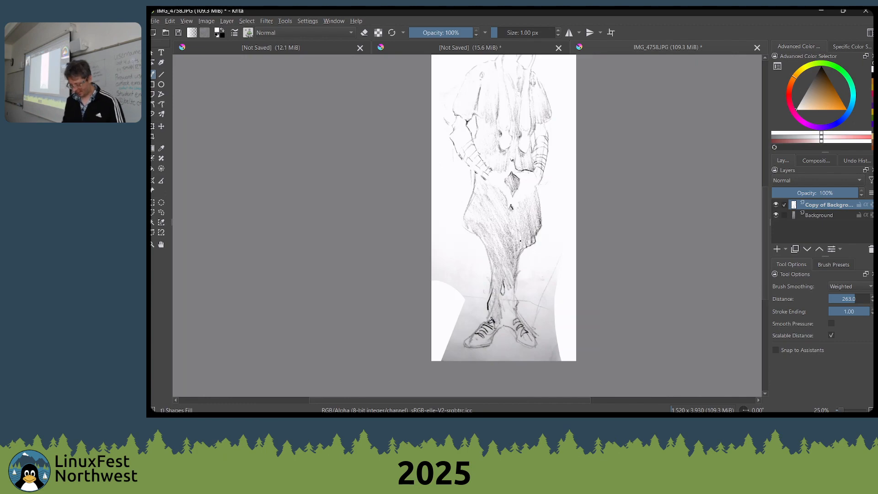
Switch from the Shapes Fill brush to the Wet Bristles Rough brush
right_click(481, 274)
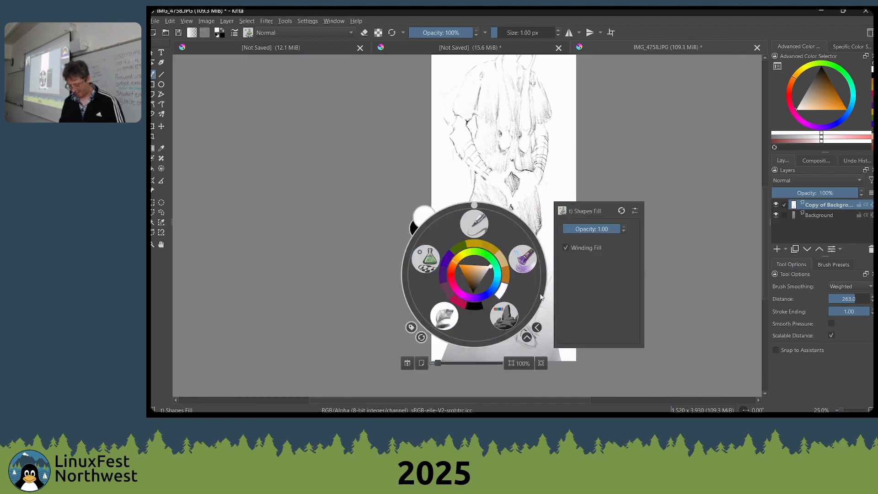
click(522, 259)
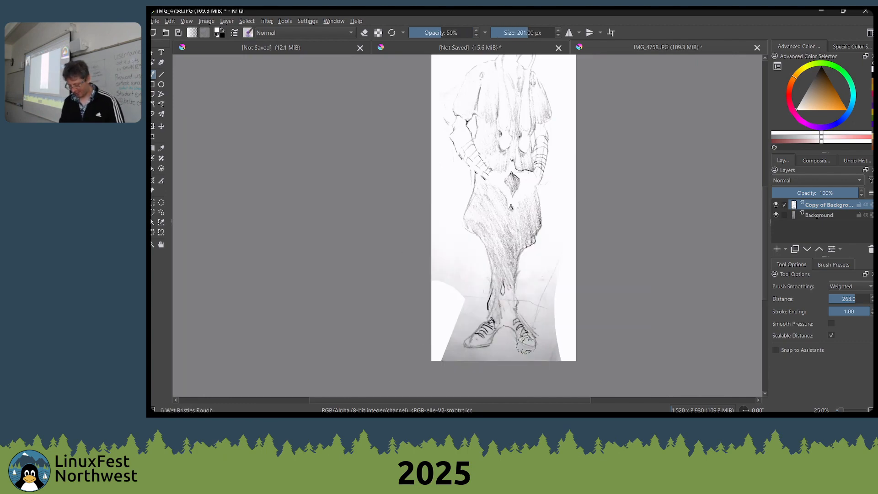
drag(503, 276, 508, 370)
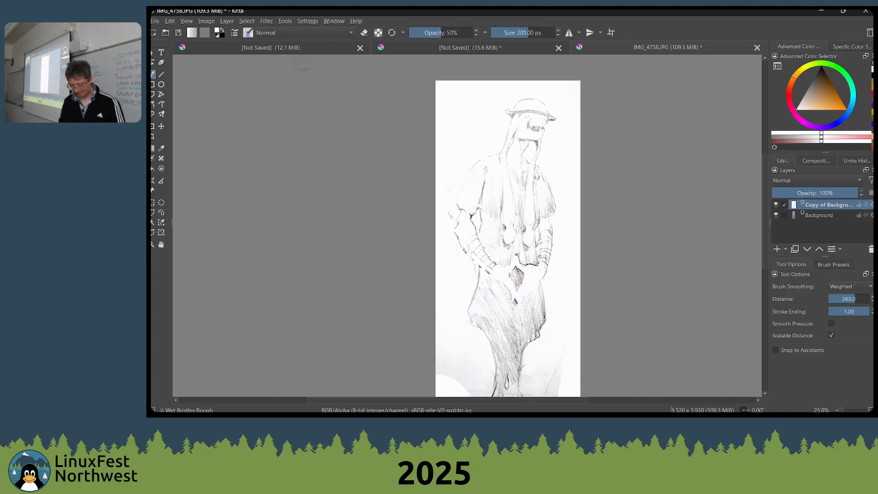
Preview G'MIC-Qt's Colorize Lineart filters Auto-Fill, Propagation and Smart Coloring on the figure drawing and close without applying any
click(269, 21)
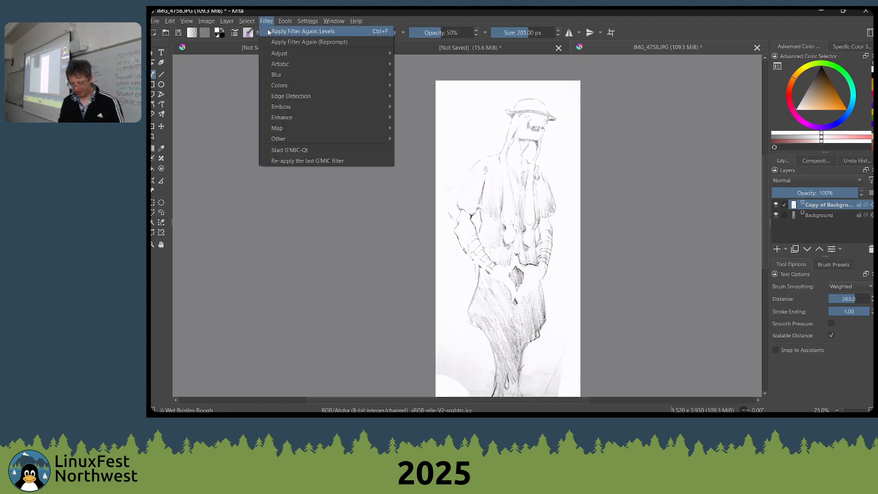
mouse_move(293, 142)
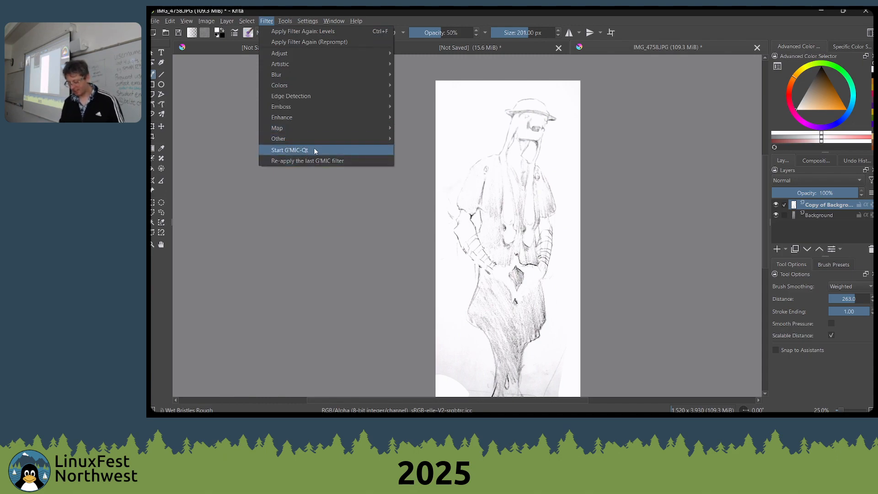
click(314, 148)
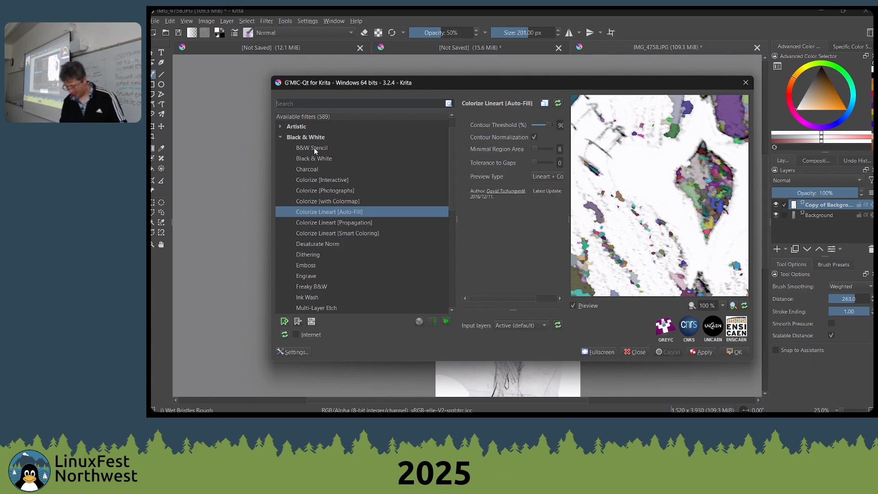
mouse_move(626, 278)
mouse_down()
mouse_move(663, 270)
mouse_move(685, 285)
mouse_move(591, 281)
mouse_up()
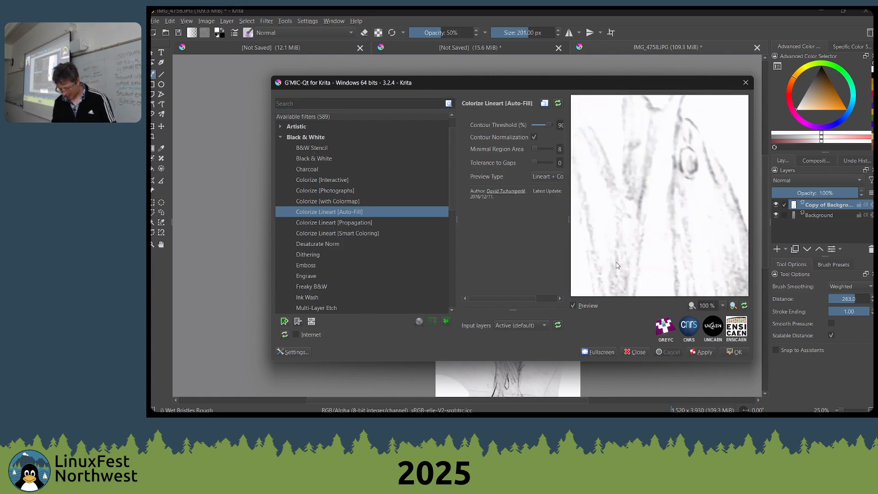
click(345, 222)
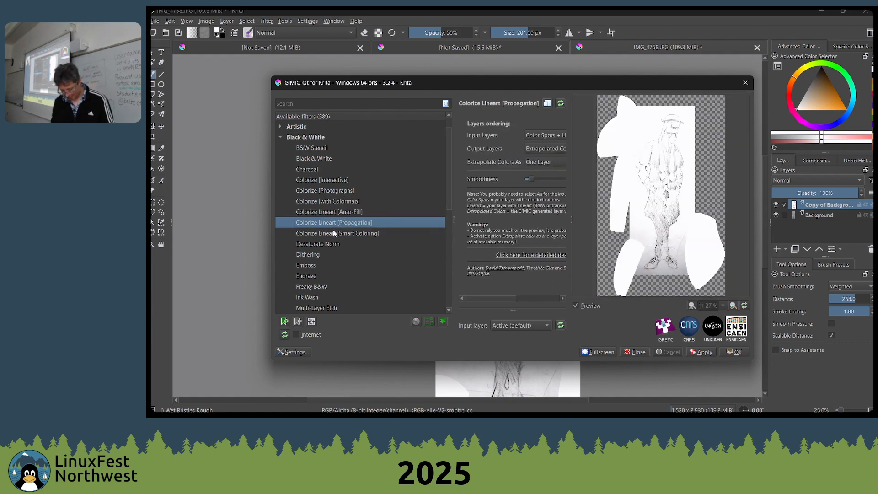
click(333, 232)
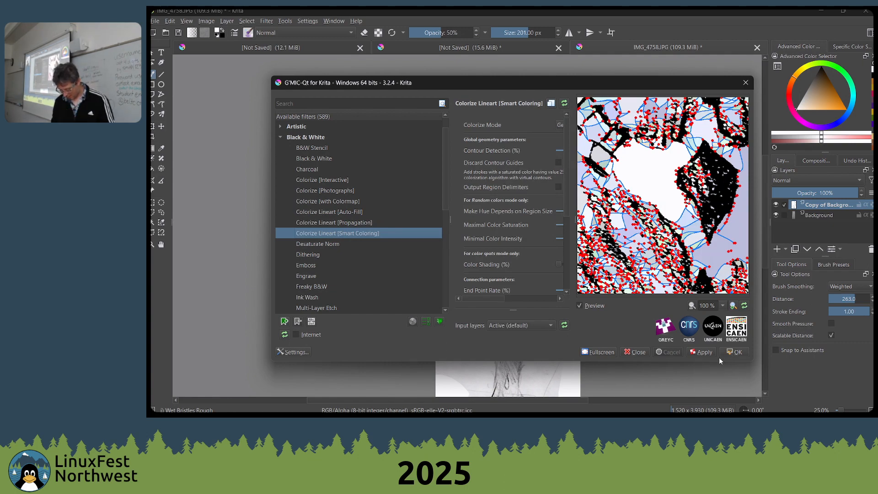
click(636, 352)
click(523, 225)
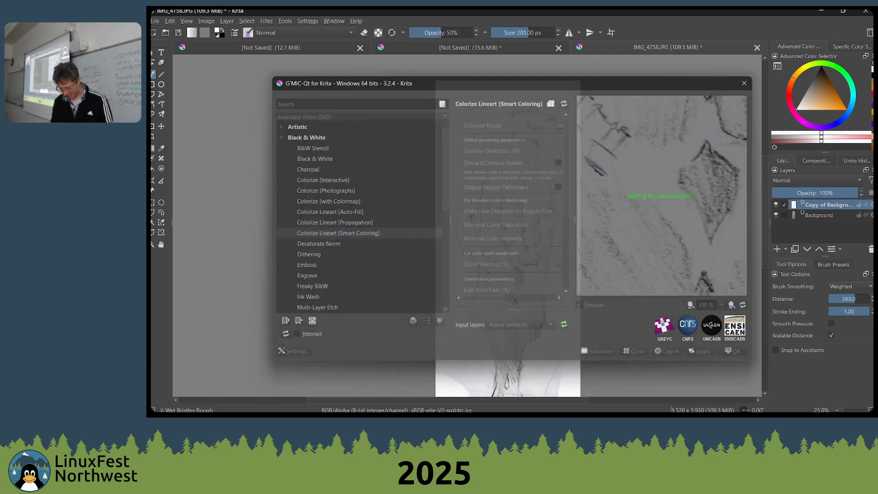
Close the IMG_4758.JPG document and discard its changes
key(ctrl+w)
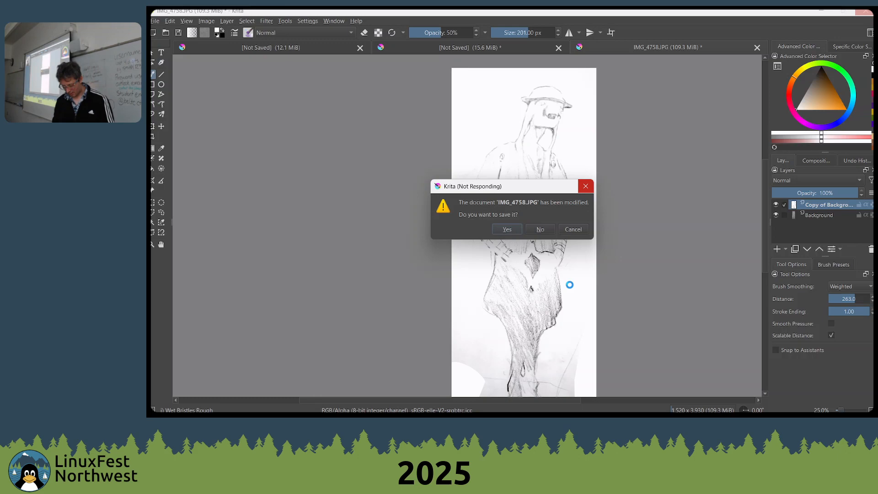
key(alt+Tab)
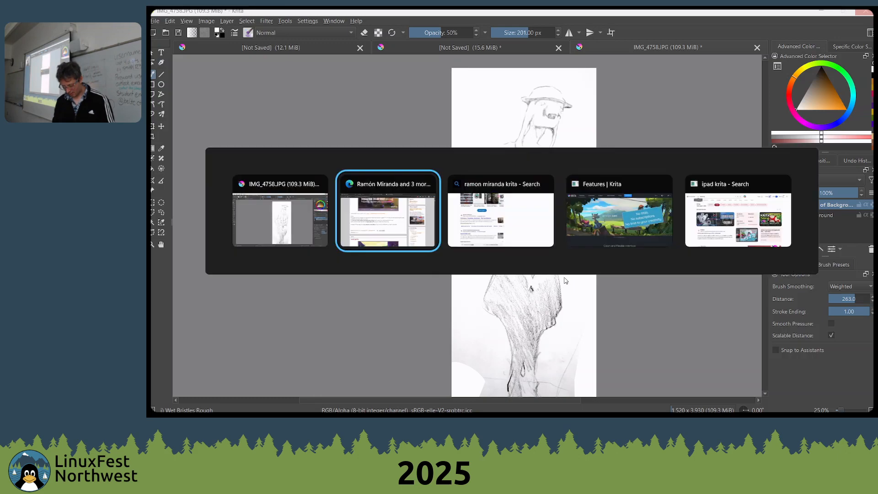
key(alt+Tab)
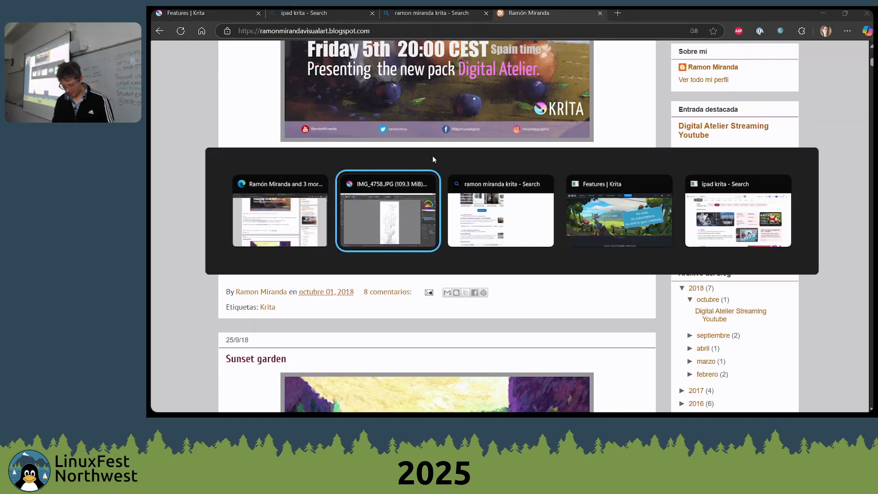
click(553, 230)
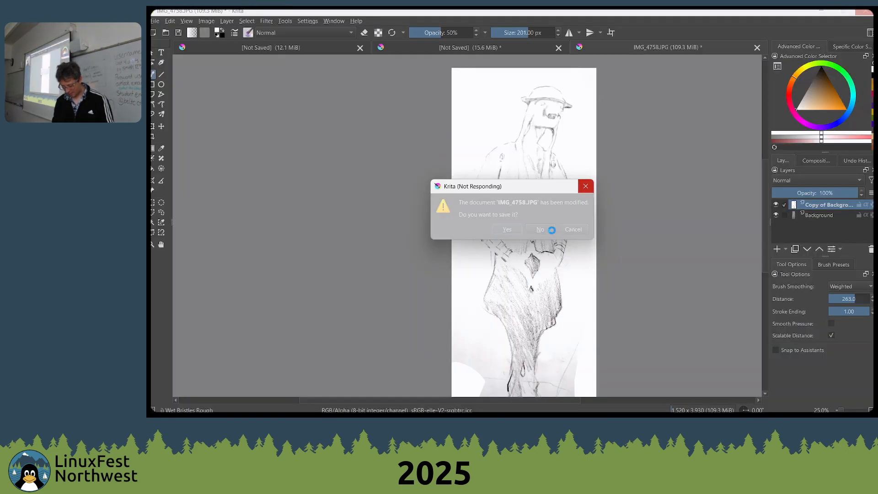
scroll(414, 120, down, 7)
key(alt+Tab)
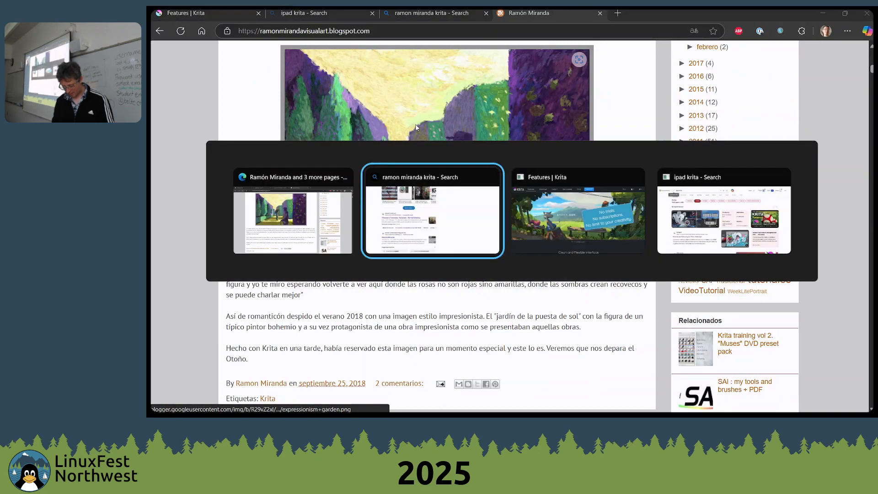
key(alt+Tab)
key(alt+Tab)
Launch Krita again and dismiss the recovery of autosaved files
key(super)
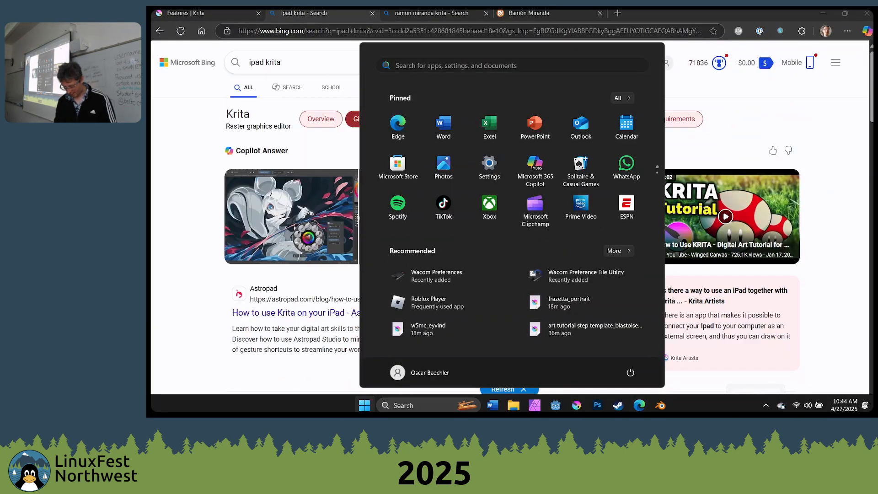
click(573, 407)
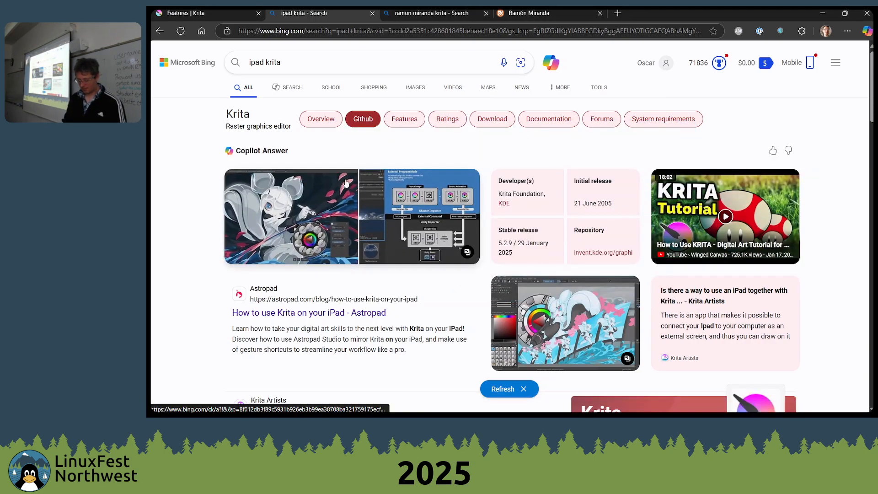
key(alt+Tab)
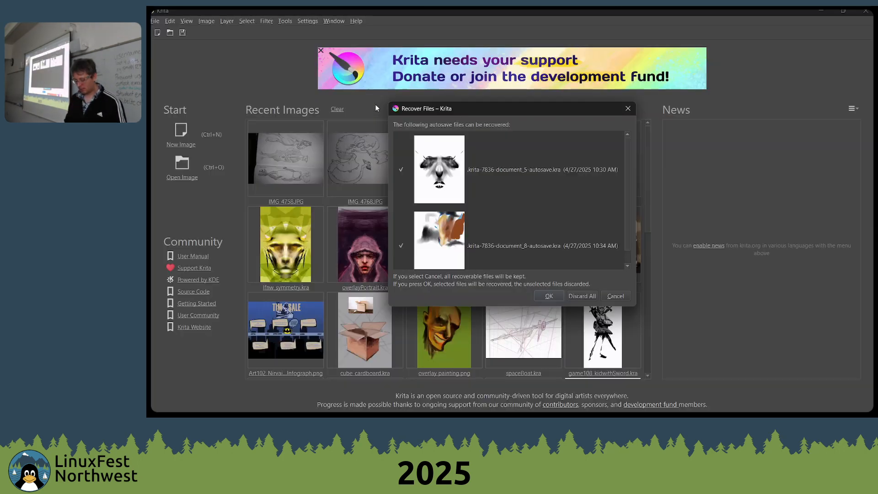
key(Escape)
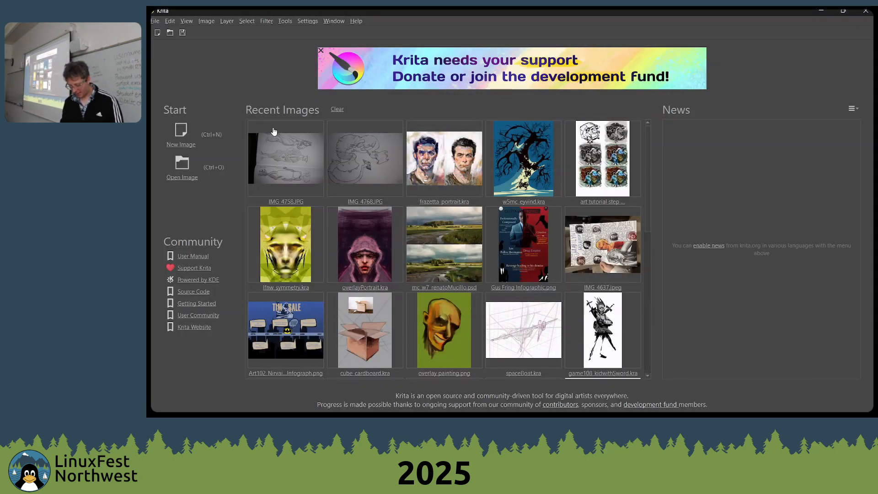
Open the recent image IMG_4768.JPG and rotate it 90° to the left
click(352, 156)
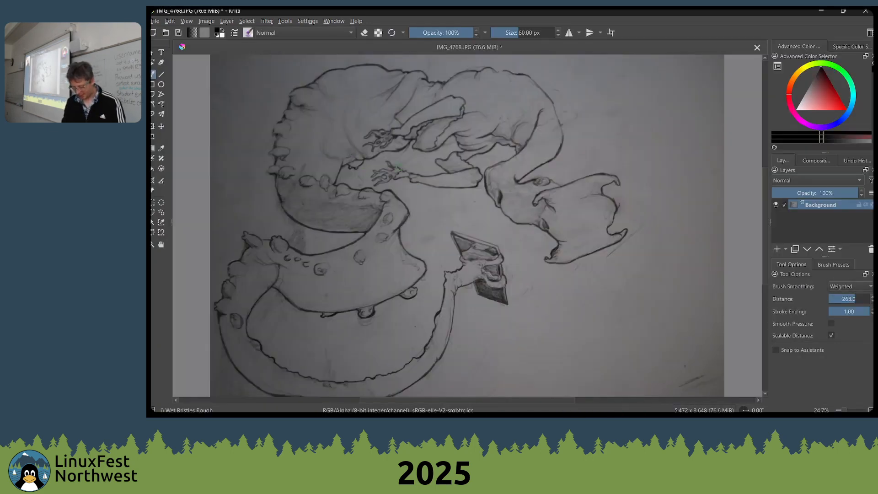
scroll(398, 165, down, 1)
click(207, 21)
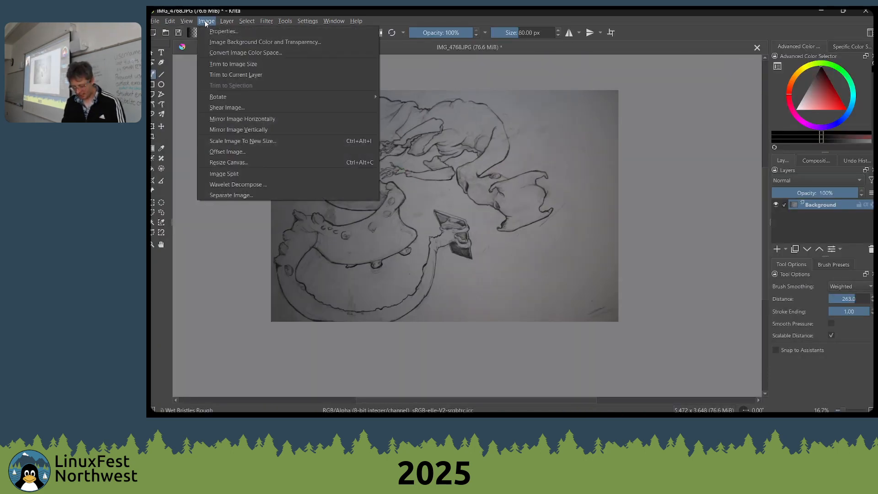
mouse_move(228, 96)
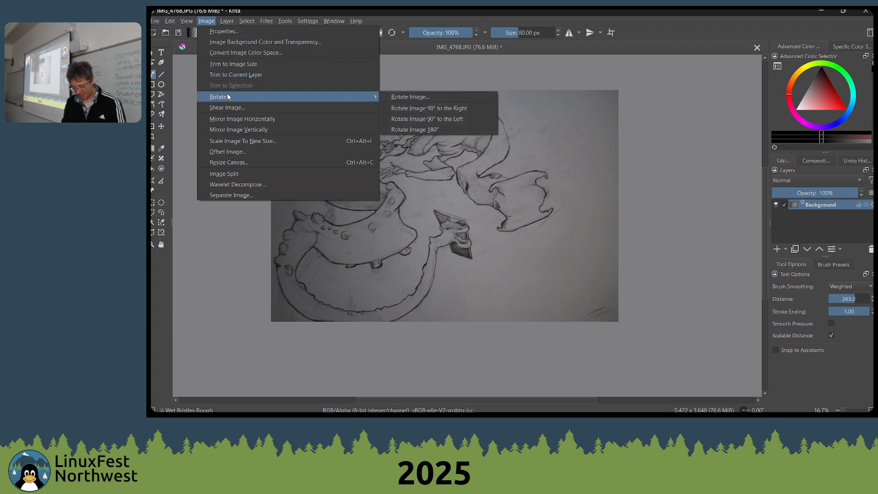
click(434, 120)
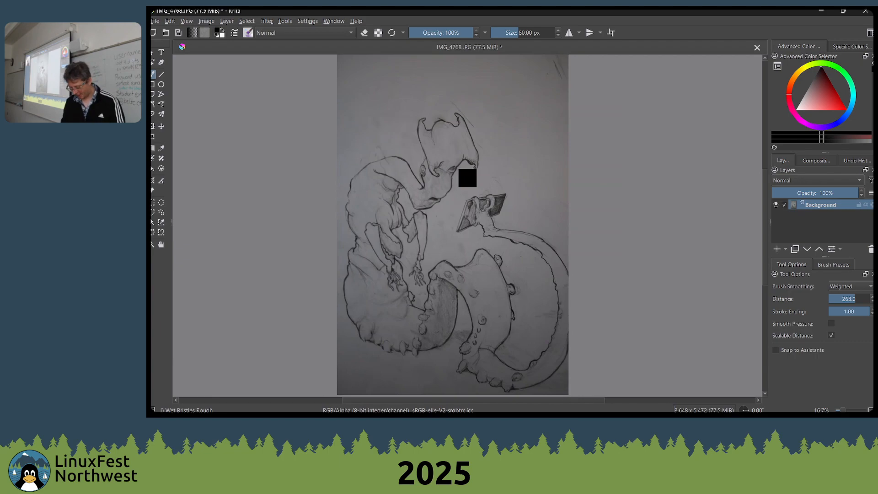
Apply Levels to the creature drawing with input values 30, 1.584 and 123
key(ctrl+l)
drag(603, 215, 646, 213)
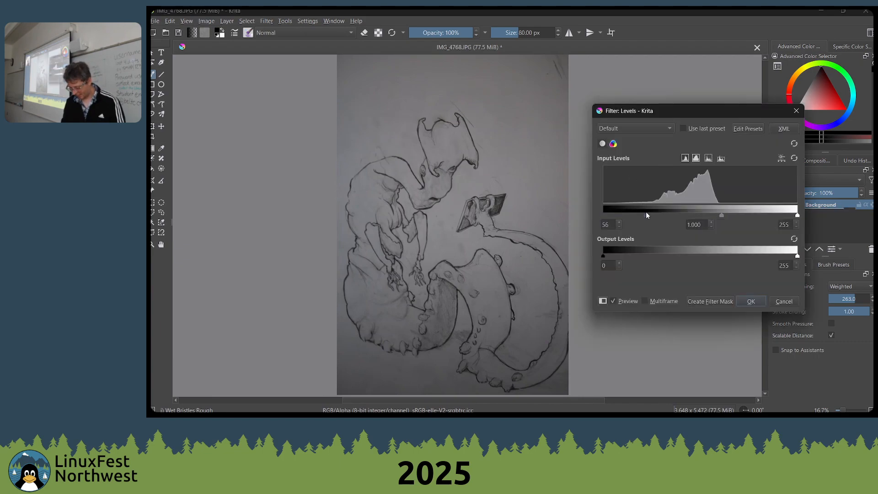
drag(798, 215, 611, 214)
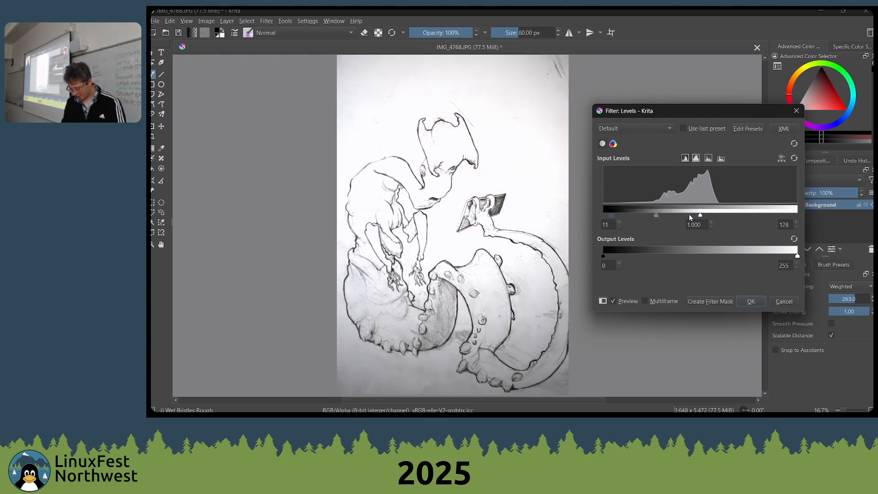
drag(688, 213, 627, 215)
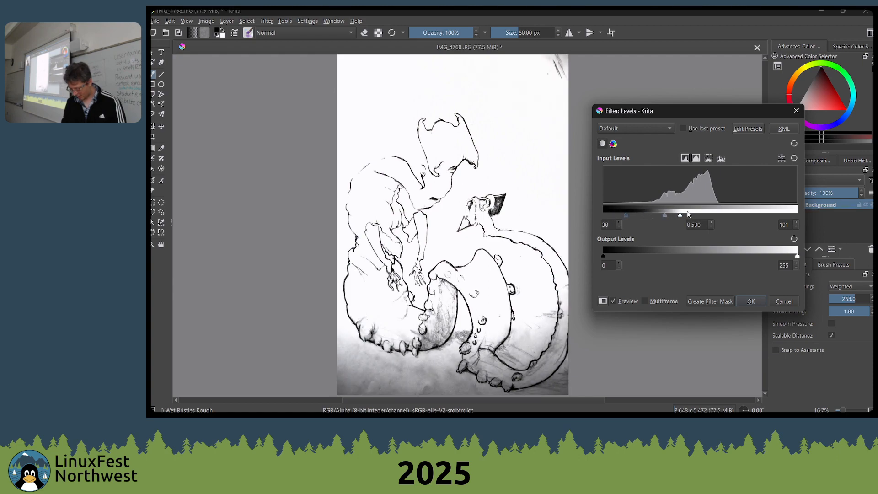
drag(681, 215, 649, 216)
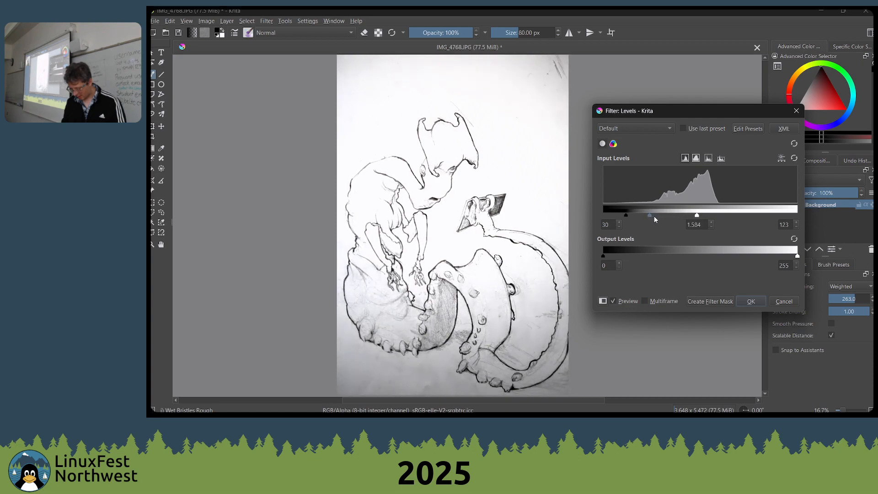
click(750, 302)
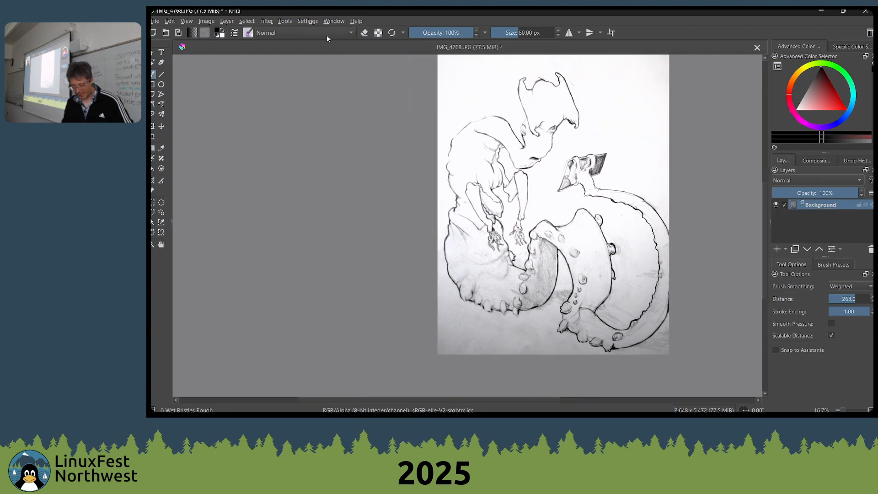
Start G'MIC-Qt on the cleaned drawing, try Colorize Lineart [Propagation] and select Colorize Lineart [Auto-Fill]
click(263, 21)
click(326, 150)
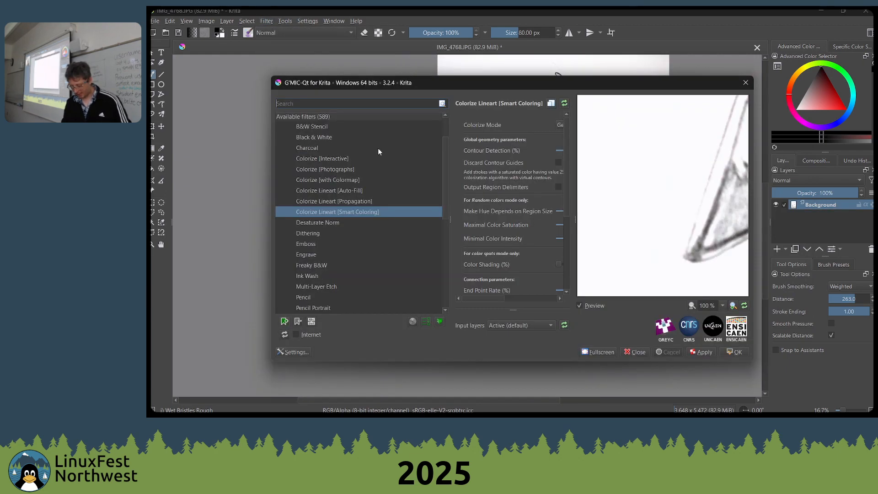
click(333, 201)
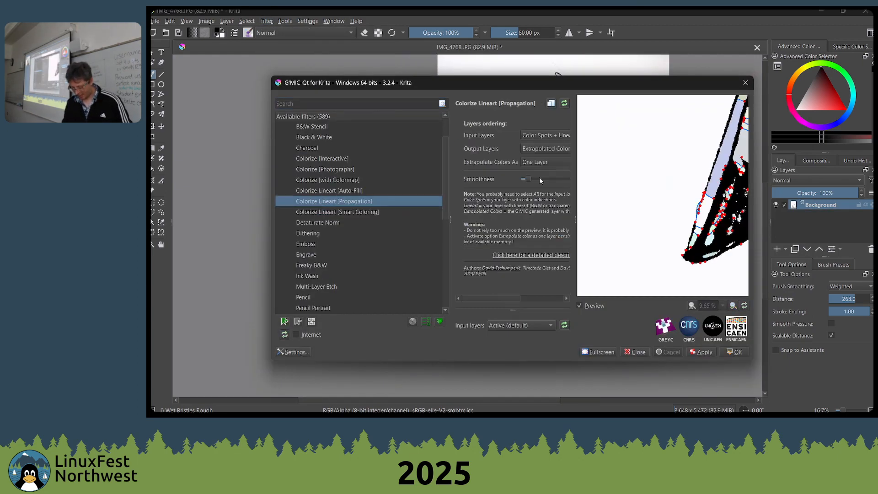
click(348, 191)
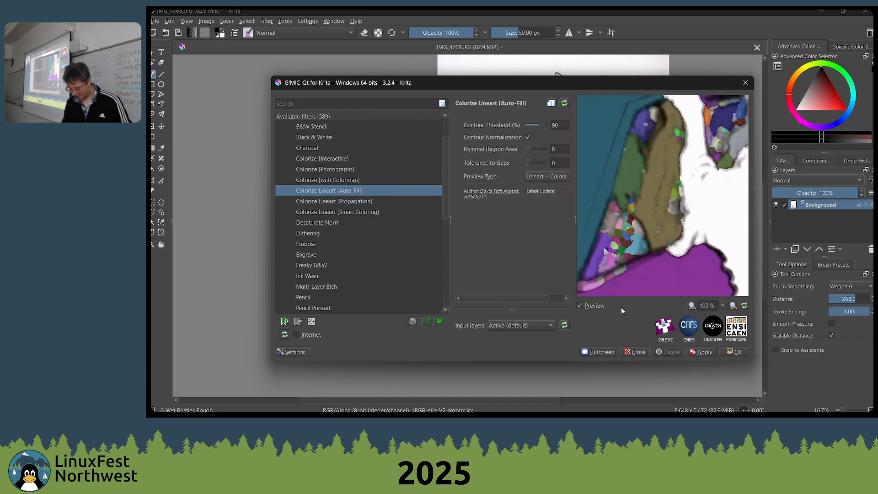
Examine the Auto-Fill color preview across the book, hand and tail of the creature drawing
click(722, 306)
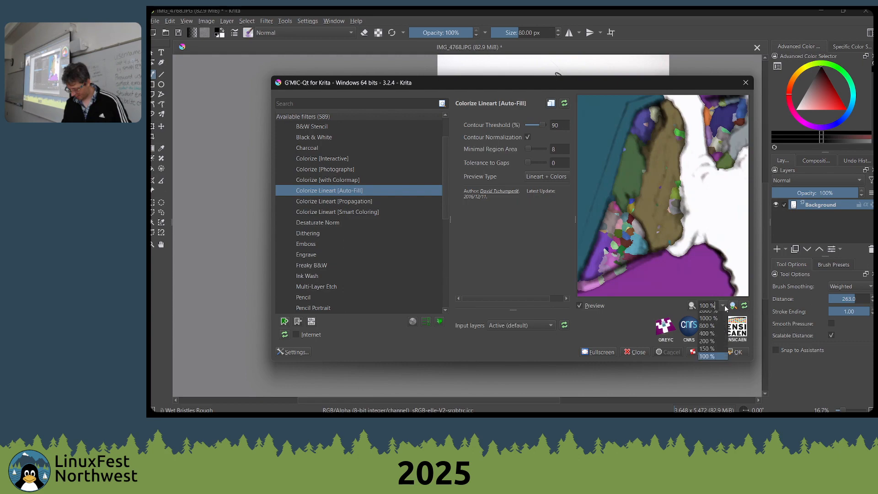
click(722, 307)
click(722, 307)
click(722, 307)
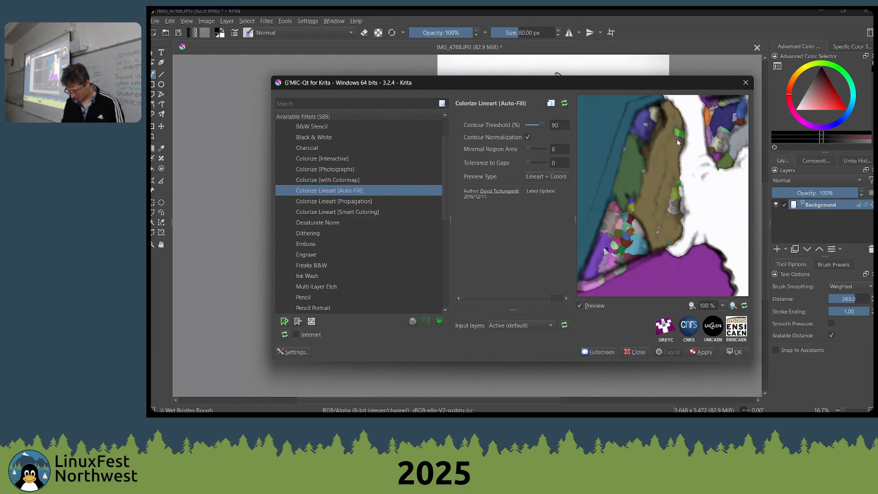
drag(689, 160, 652, 210)
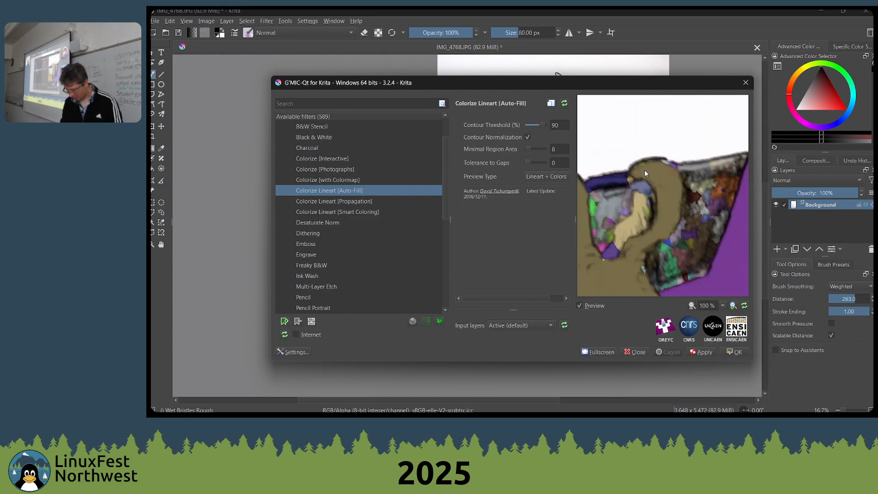
drag(645, 171, 609, 81)
drag(664, 232, 611, 93)
drag(684, 212, 640, 124)
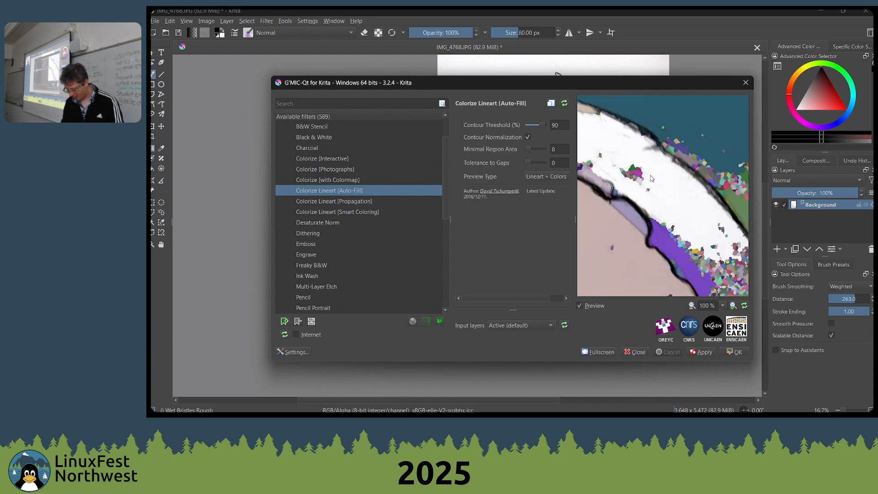
Set the Minimal Region Area of the Colorize Lineart [Auto-Fill] filter to 128
drag(677, 238, 607, 123)
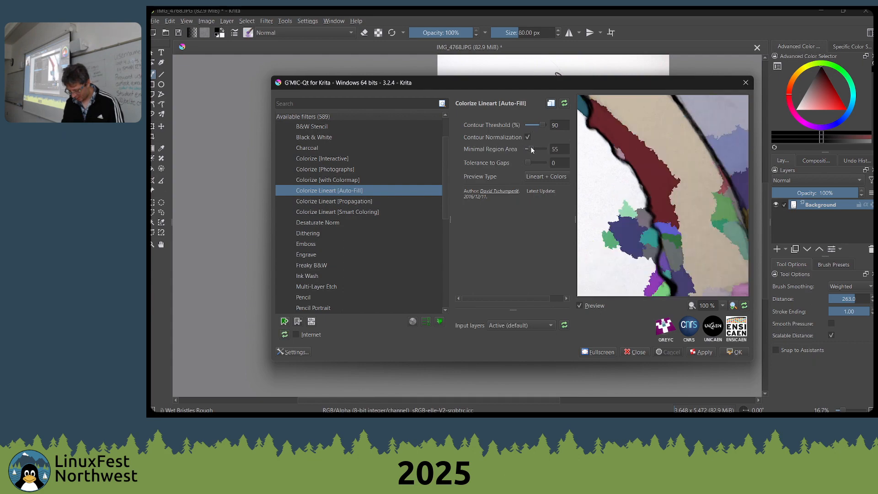
drag(532, 150, 537, 150)
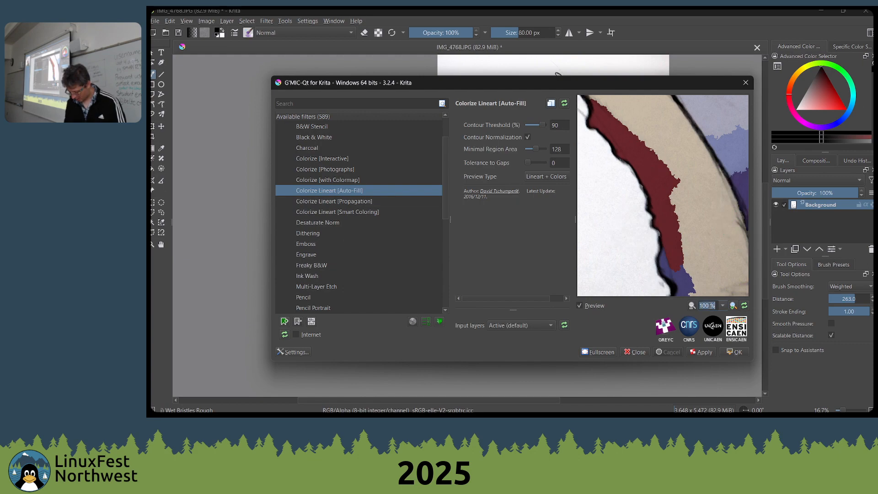
key(Tab)
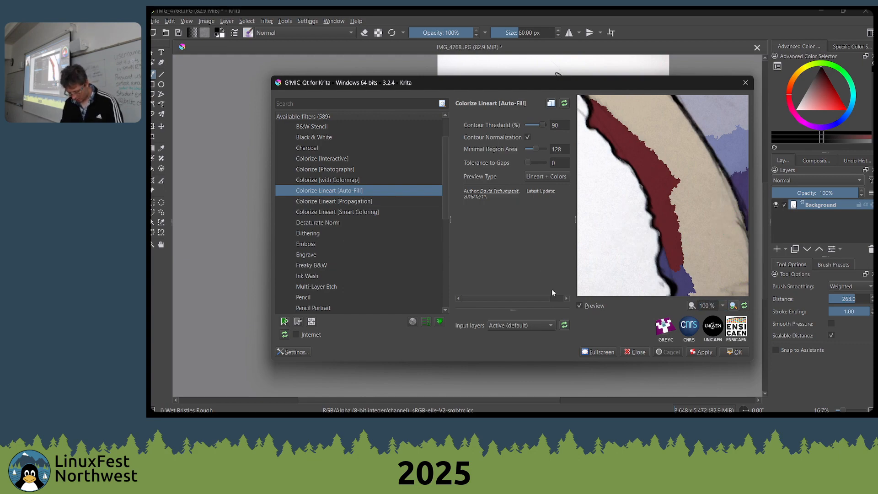
Check the color preview on other parts of the creature drawing and apply Colorize Lineart [Auto-Fill] to the active layer
drag(594, 228, 597, 137)
drag(615, 265, 678, 152)
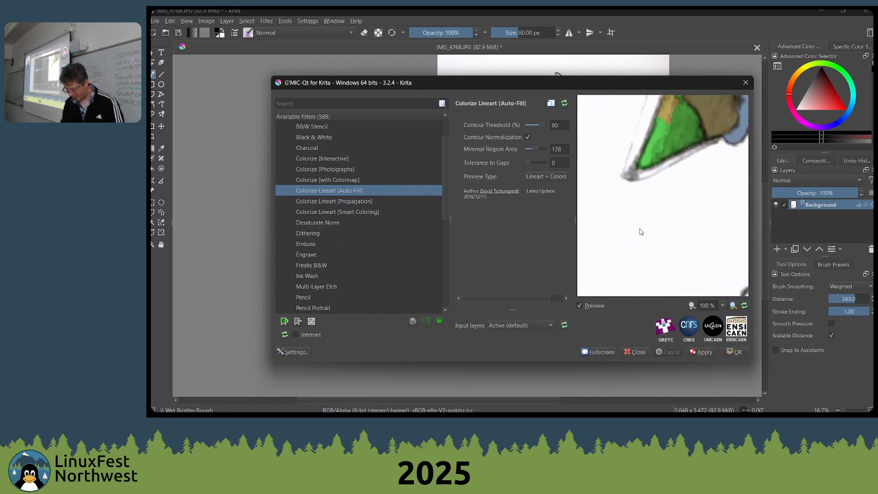
drag(638, 237, 731, 138)
drag(617, 274, 700, 138)
drag(623, 165, 735, 135)
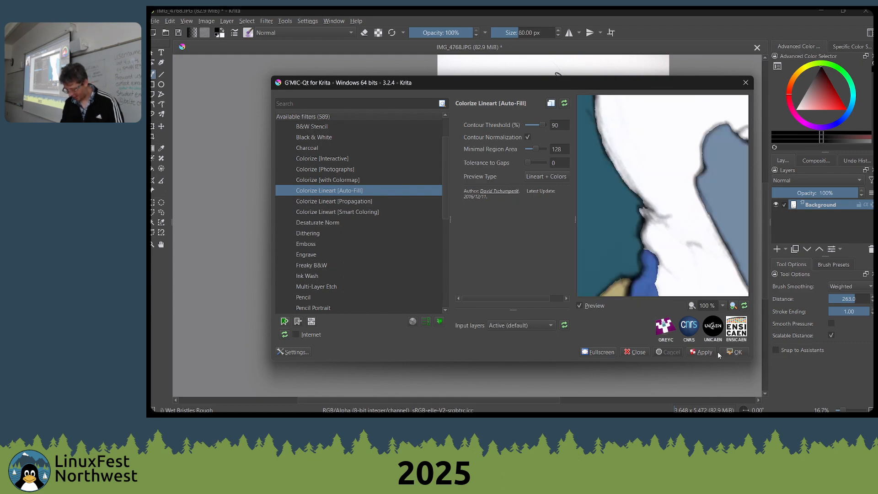
click(736, 351)
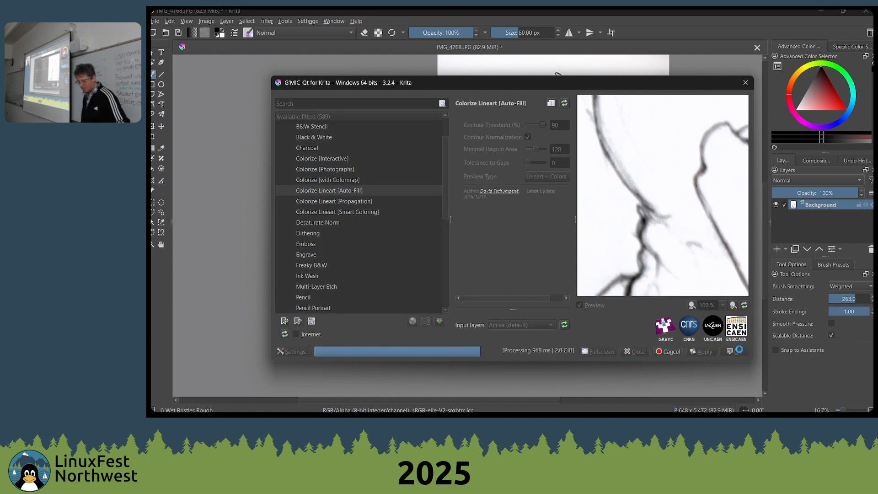
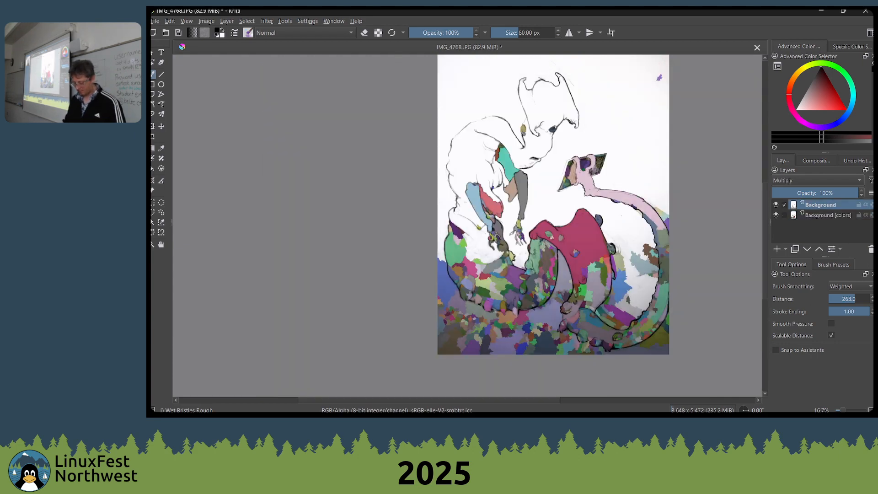
Inspect the colored arms up close and compare the image with the line art layer hidden and shown
scroll(569, 183, up, 4)
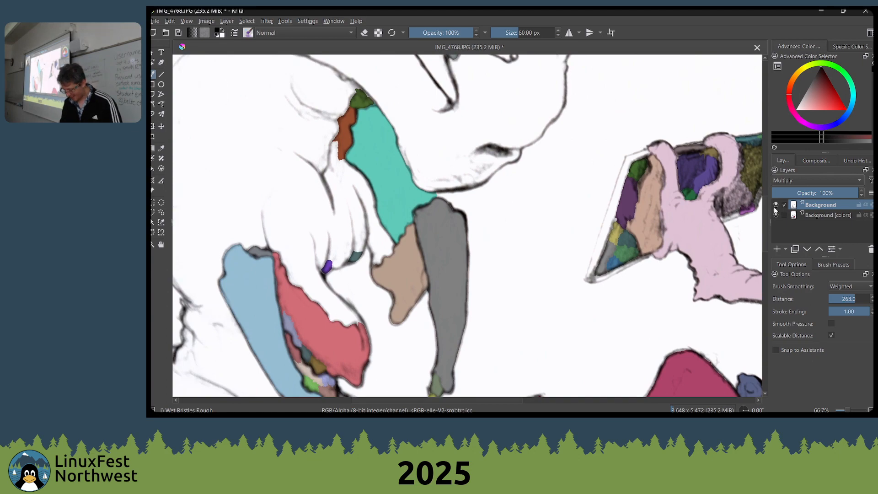
click(775, 205)
click(776, 206)
scroll(578, 235, down, 3)
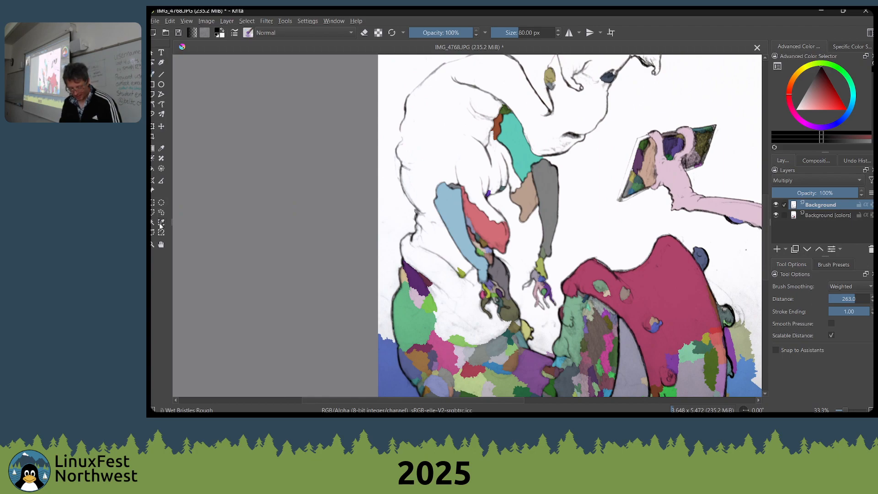
Try the Contiguous and Similar Color selections on the figure's white back, then select the whole canvas
click(160, 225)
click(446, 134)
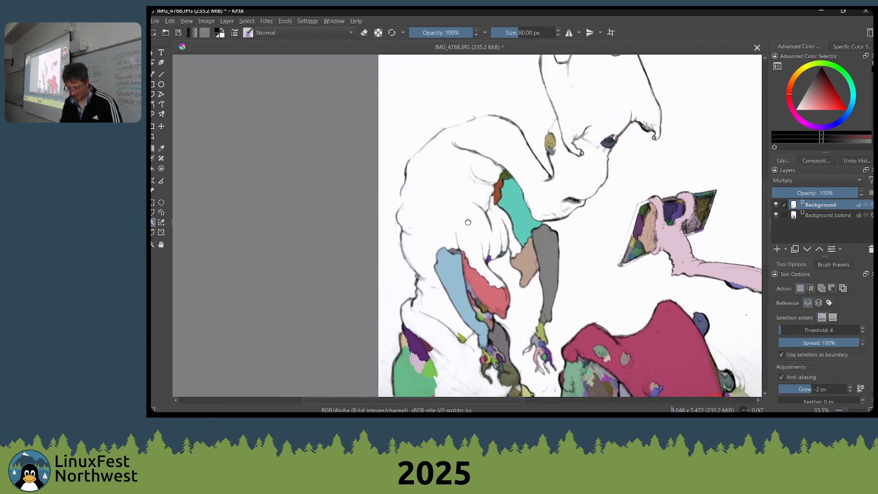
scroll(192, 259, up, 3)
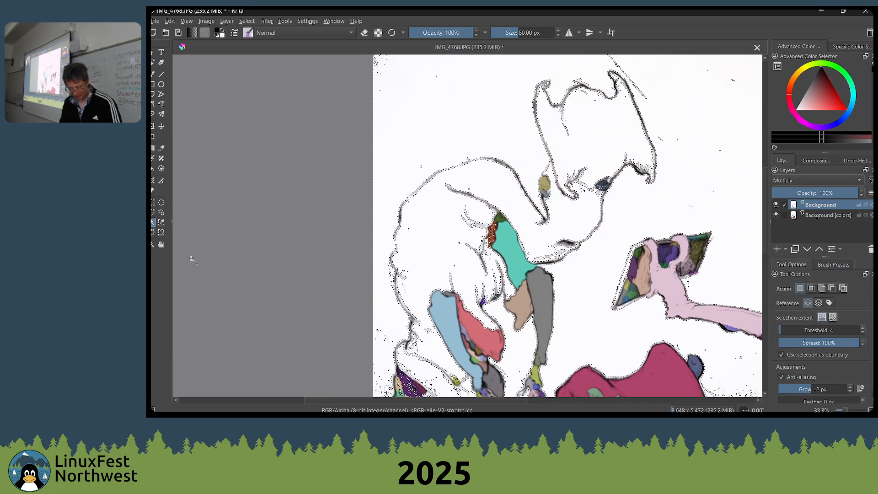
click(161, 222)
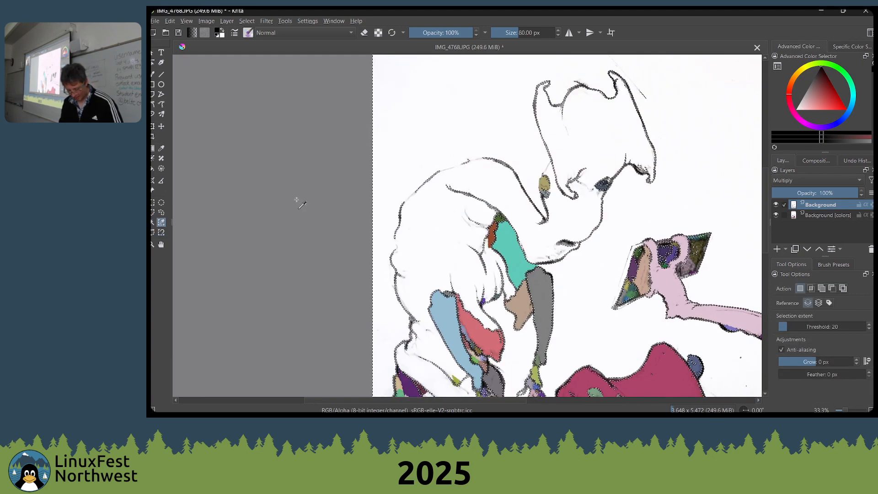
key(ctrl+a)
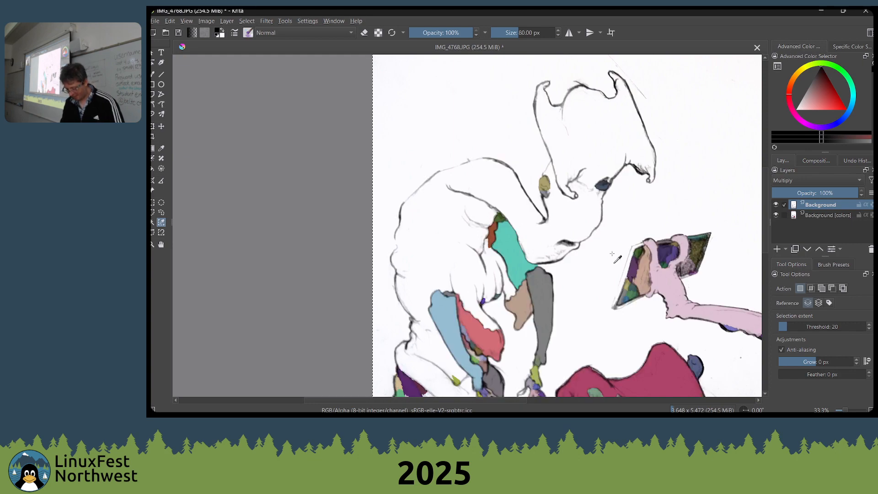
Try an elliptical selection about 654 by 510 px over the figure's shoulders, then clear it
drag(674, 262, 589, 257)
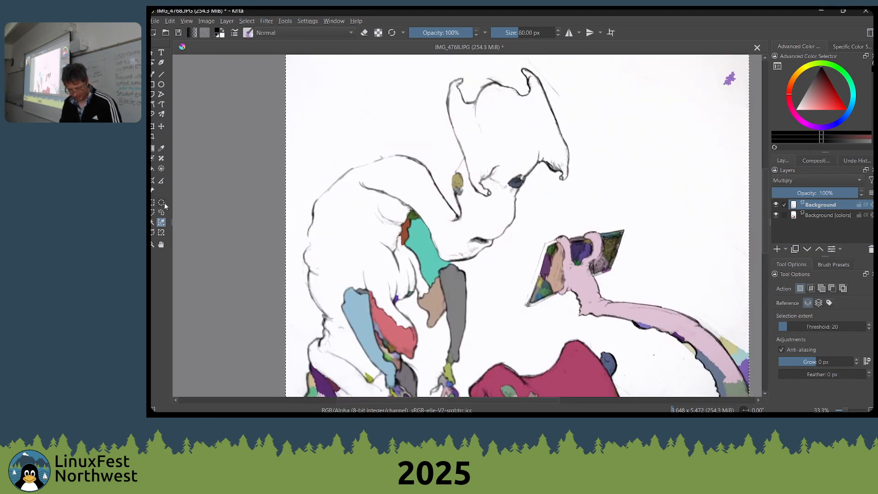
click(161, 204)
drag(343, 150, 426, 215)
click(273, 187)
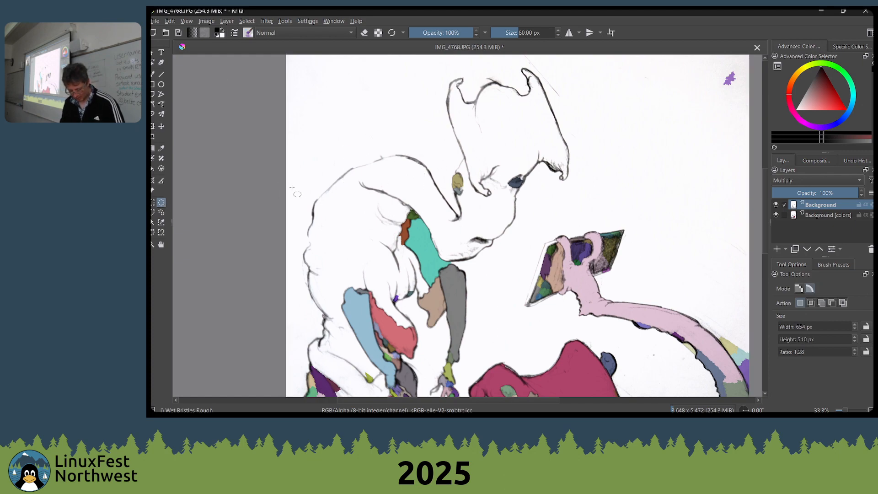
Undo the edits back to the original single-layer, uncolored pencil drawing
drag(510, 230, 512, 158)
drag(606, 311, 664, 130)
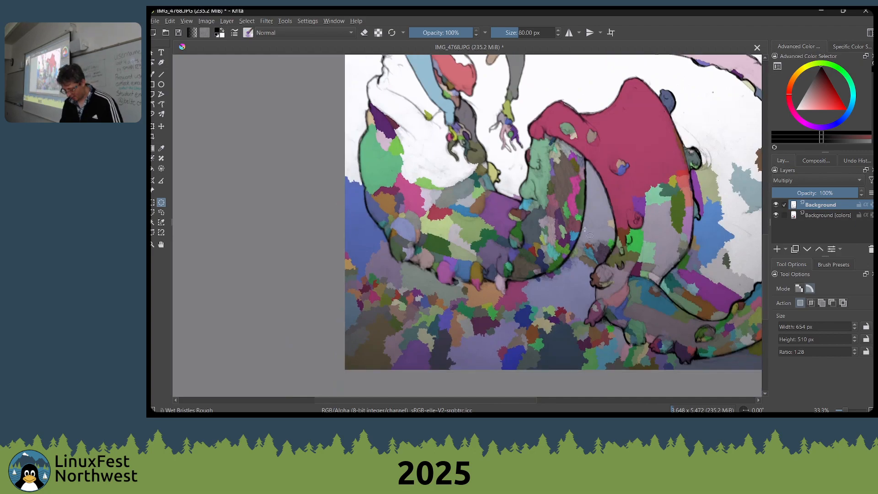
scroll(586, 230, down, 2)
drag(606, 180, 662, 276)
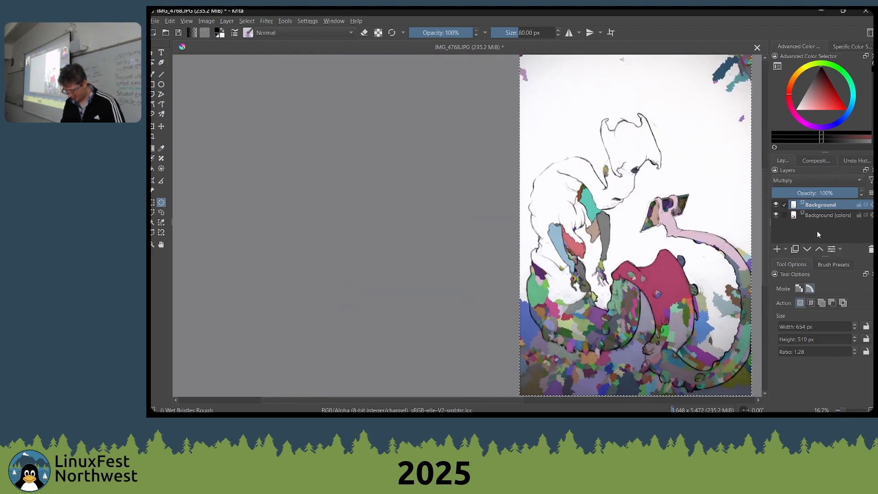
key(ctrl+z)
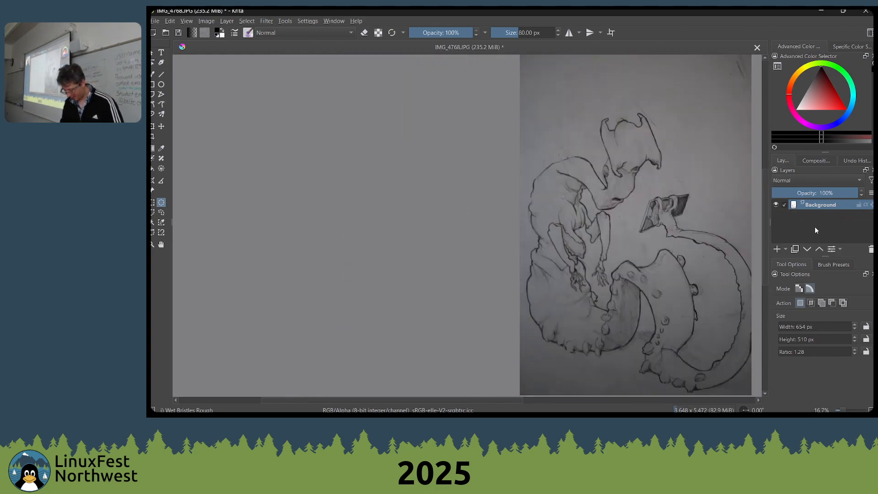
Open G'MIC-Qt with Colorize Lineart [Auto-Fill] and try a Minimal Region Area of 256 and a Contour Threshold of 40.5%
drag(640, 236, 612, 250)
click(266, 20)
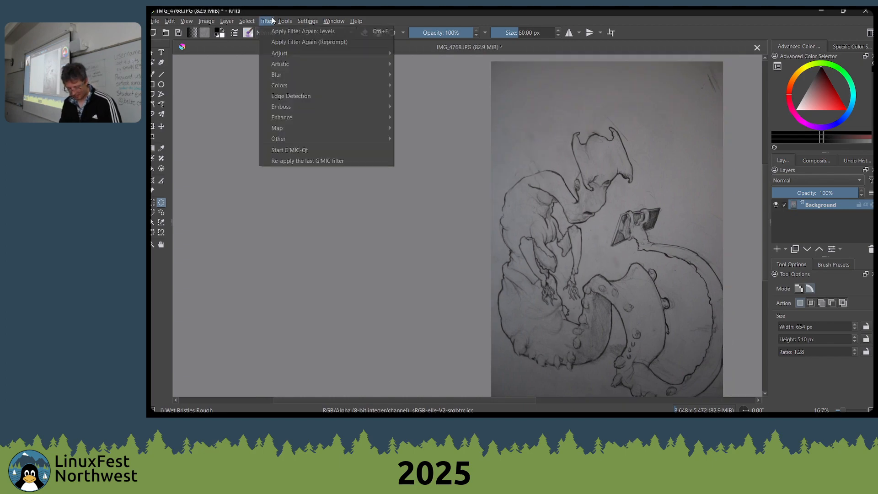
click(300, 149)
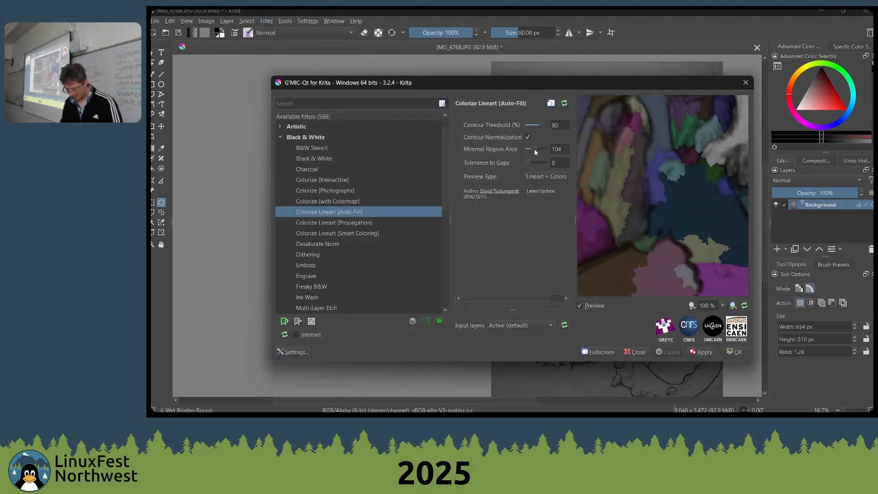
drag(533, 154, 535, 153)
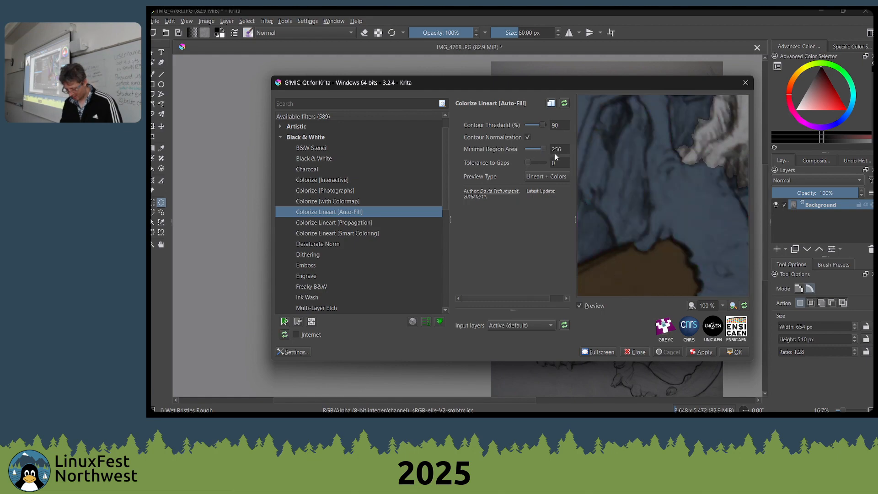
drag(652, 170, 634, 225)
click(530, 125)
click(533, 125)
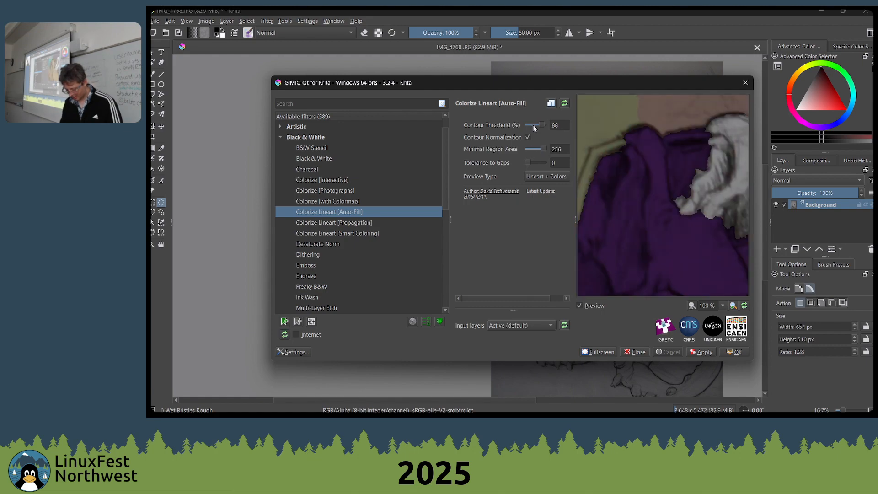
drag(542, 125, 534, 129)
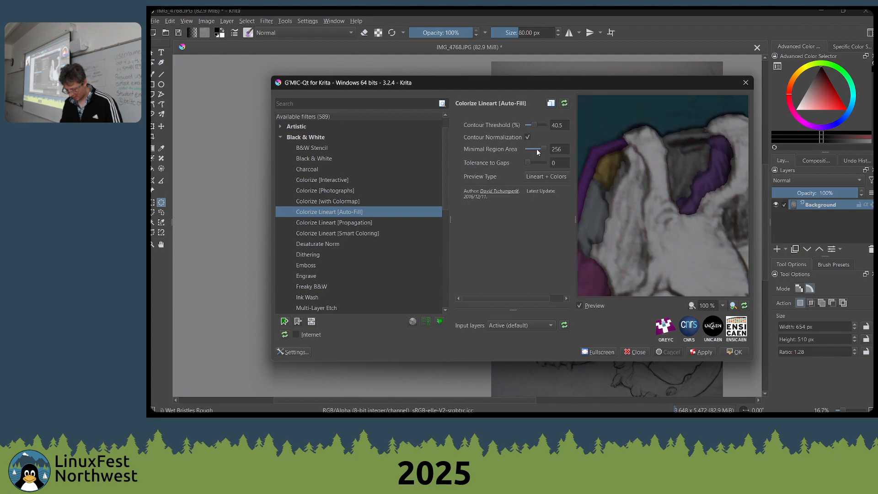
Set Minimal Region Area to 244 and Contour Threshold to 59.5%, and compare the preview with Contour Normalization off and on
drag(686, 219, 631, 117)
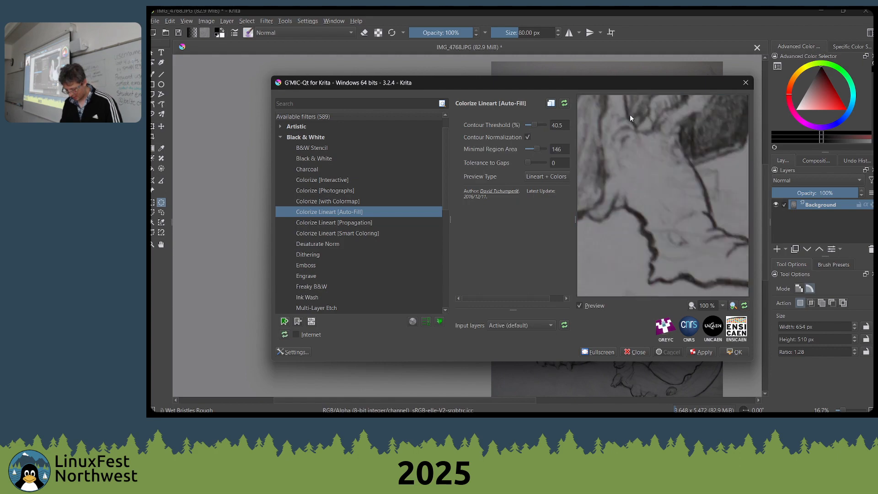
drag(700, 256, 543, 197)
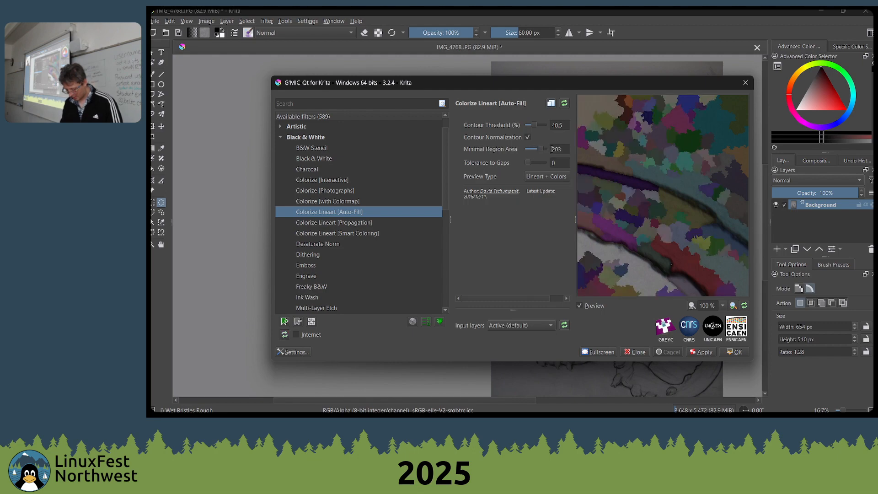
drag(545, 148, 539, 124)
click(529, 137)
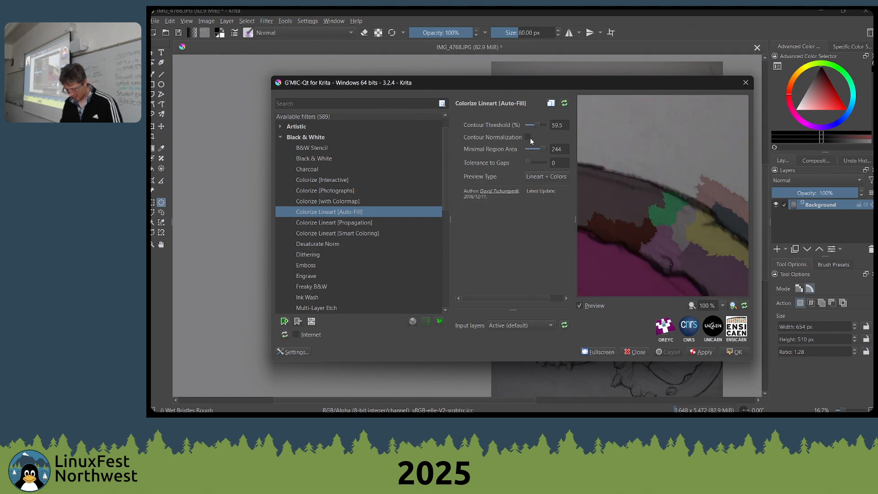
click(530, 138)
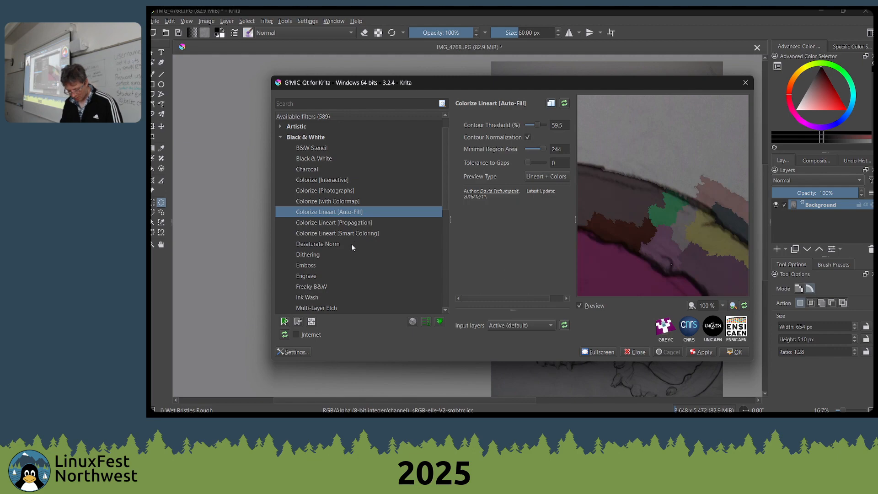
Preview the Colorize Lineart [Smart Coloring] filter on the tail, then return to Colorize Lineart [Auto-Fill]
click(368, 233)
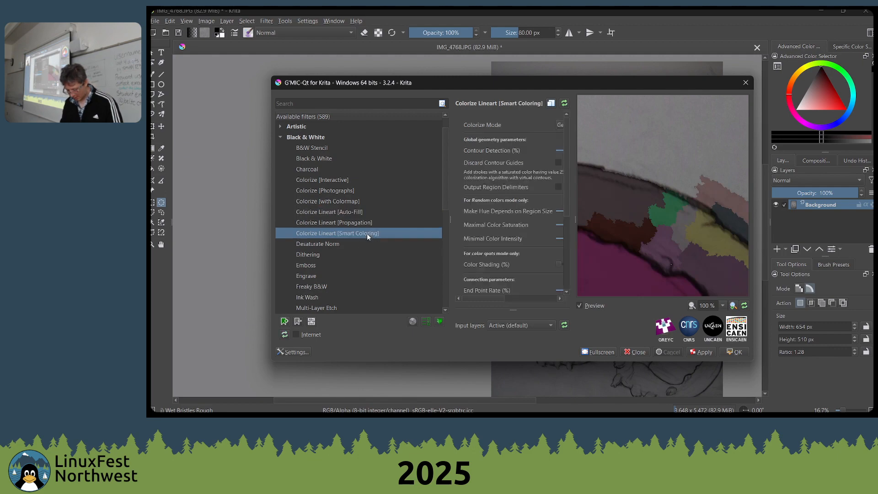
drag(700, 252, 663, 159)
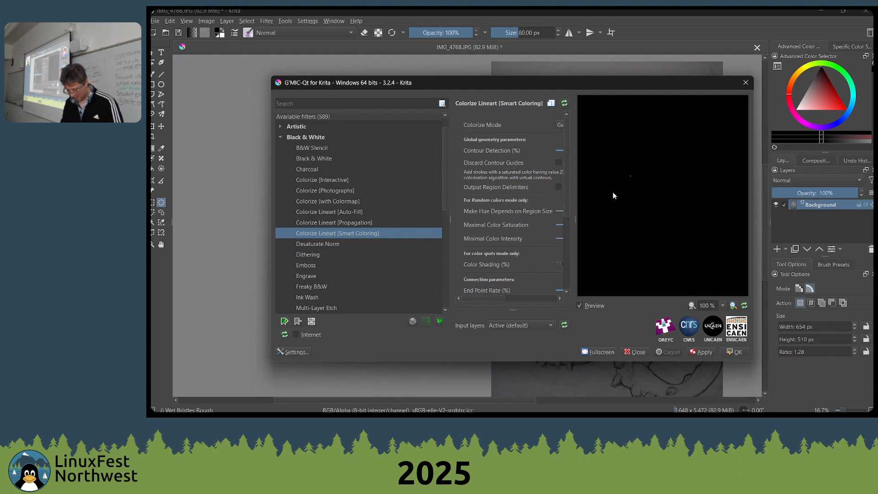
click(337, 212)
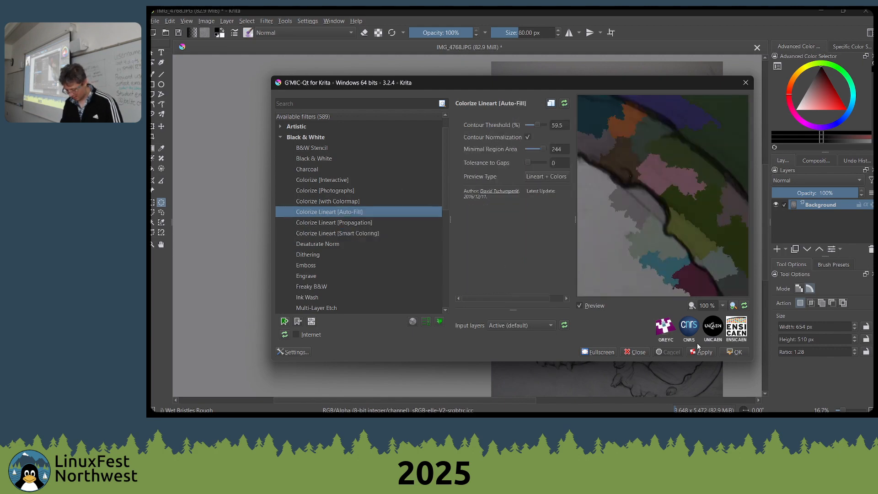
Try to apply the Colorize Lineart [Auto-Fill] filter to the drawing, then abandon it and close G'MIC-Qt
click(737, 352)
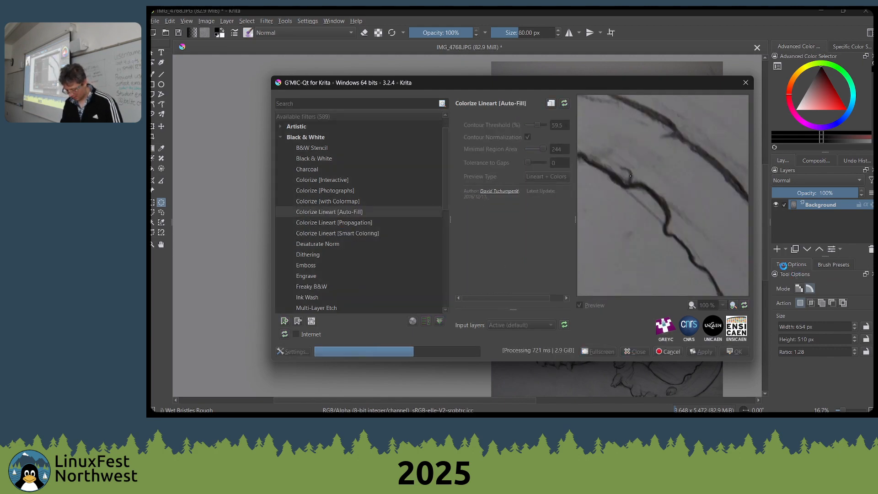
key(alt+Tab)
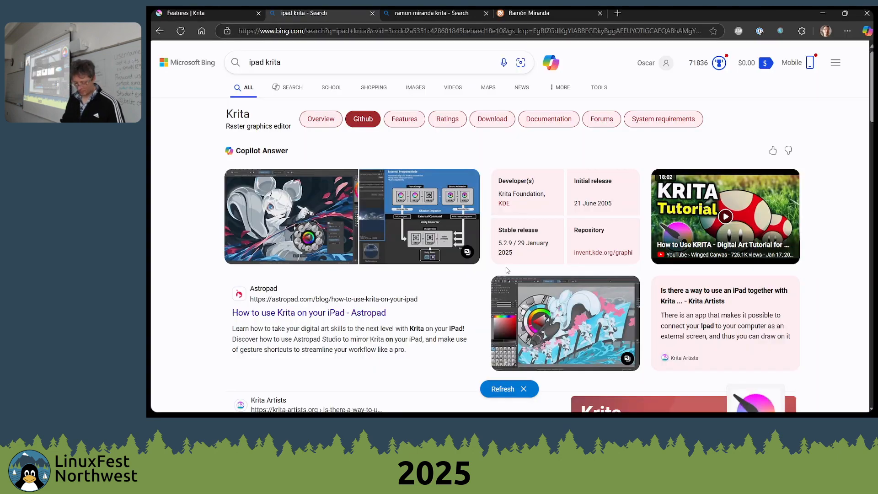
key(alt+Tab)
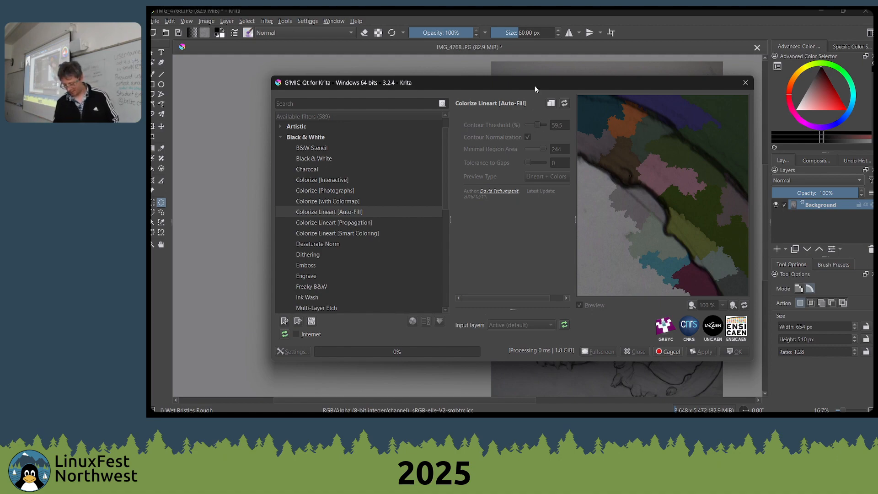
drag(535, 86, 518, 88)
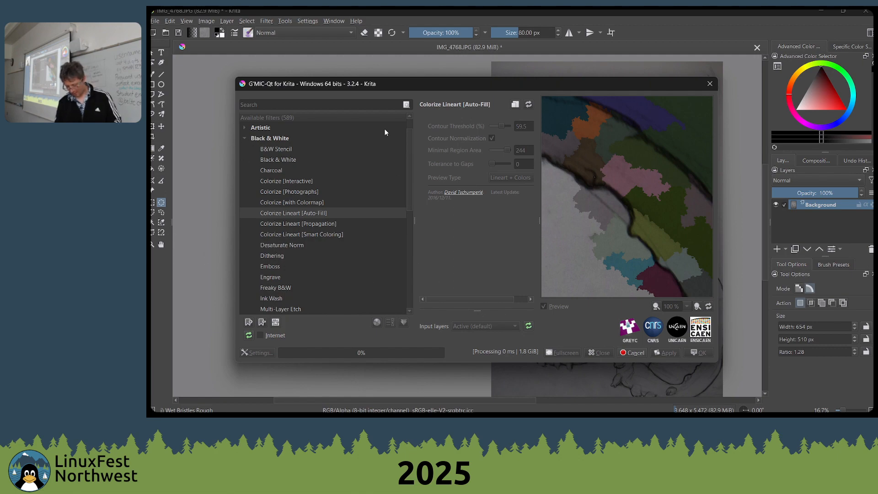
drag(458, 86, 499, 114)
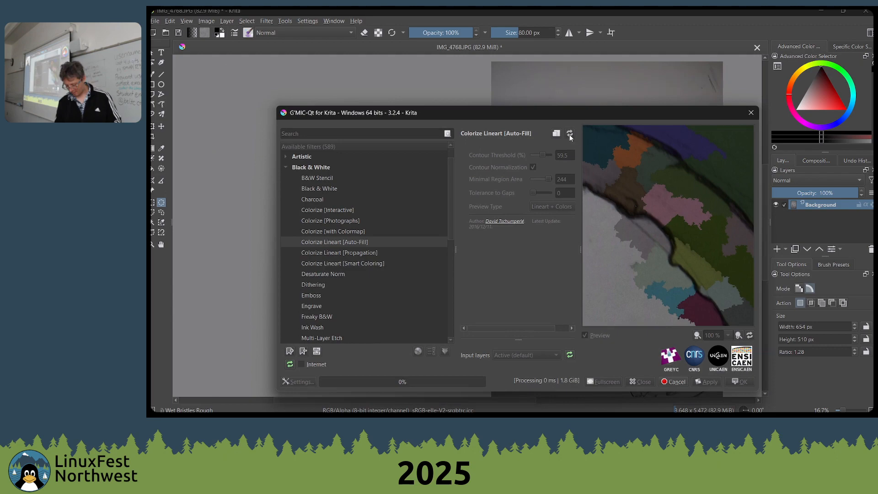
click(751, 113)
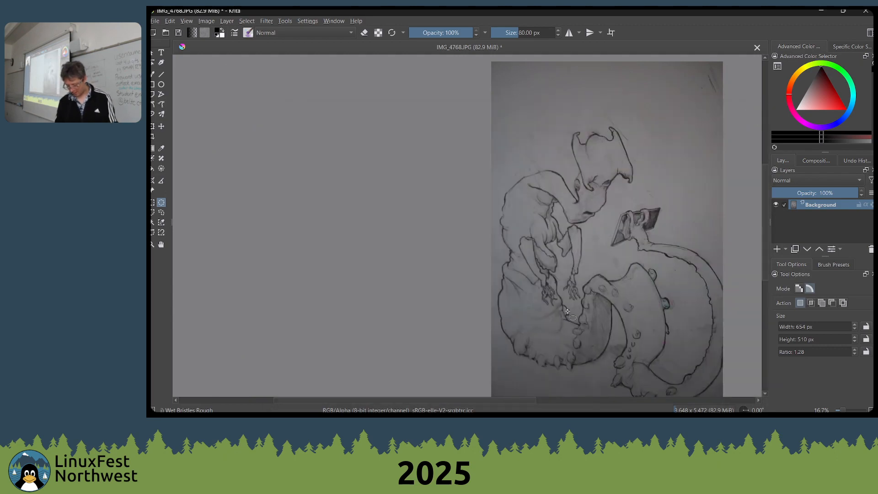
mouse_move(546, 220)
mouse_down()
mouse_move(584, 264)
mouse_move(564, 262)
mouse_up()
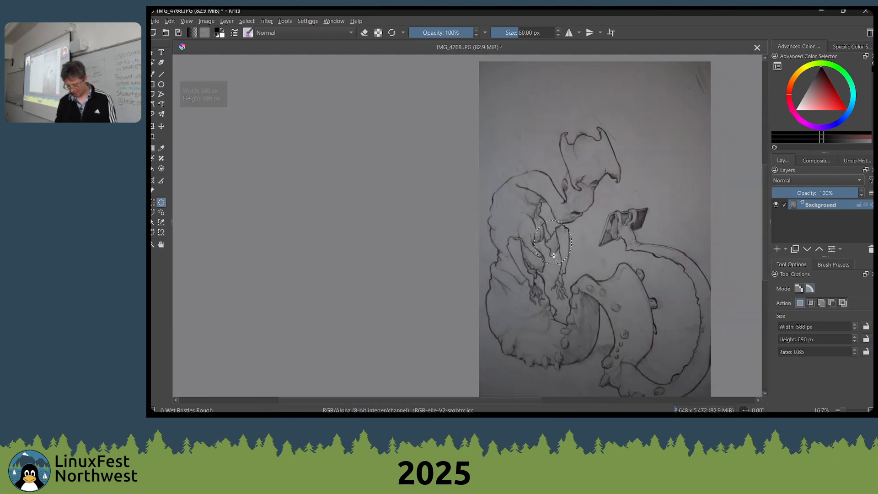
drag(557, 224, 560, 178)
click(560, 177)
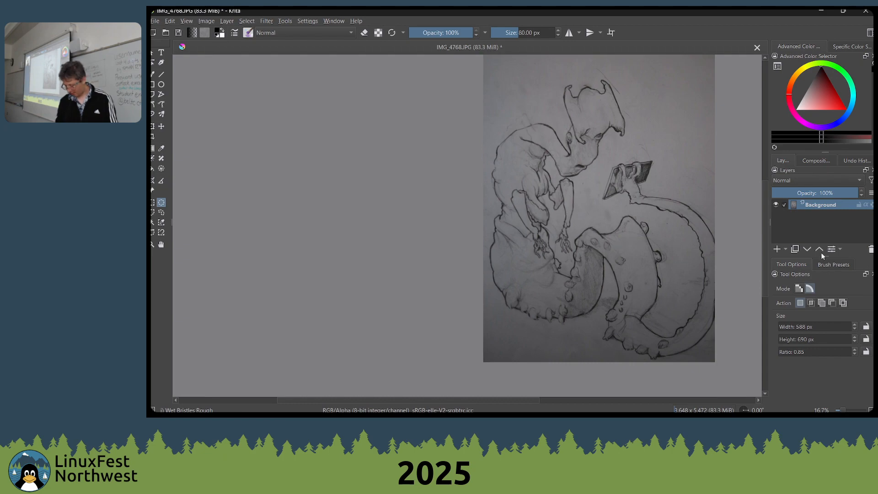
Set the Background sketch layer's blending mode to Multiply and add a new paint layer beneath it
click(818, 180)
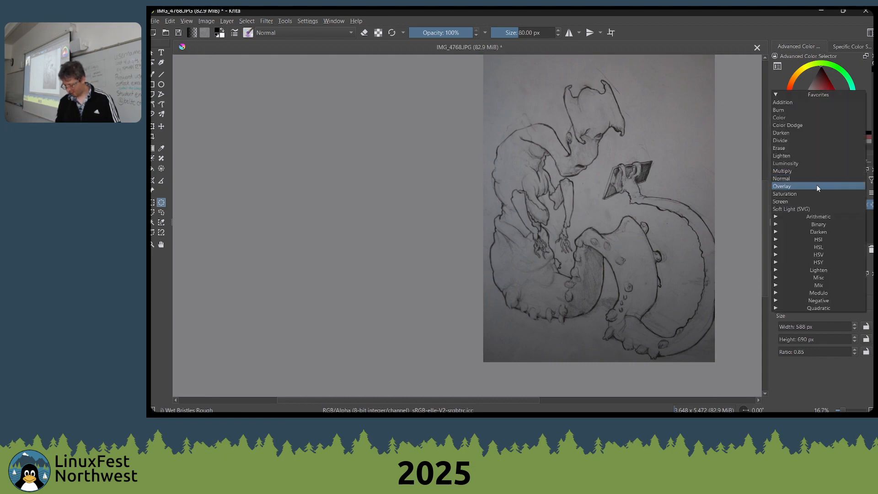
click(798, 170)
click(777, 249)
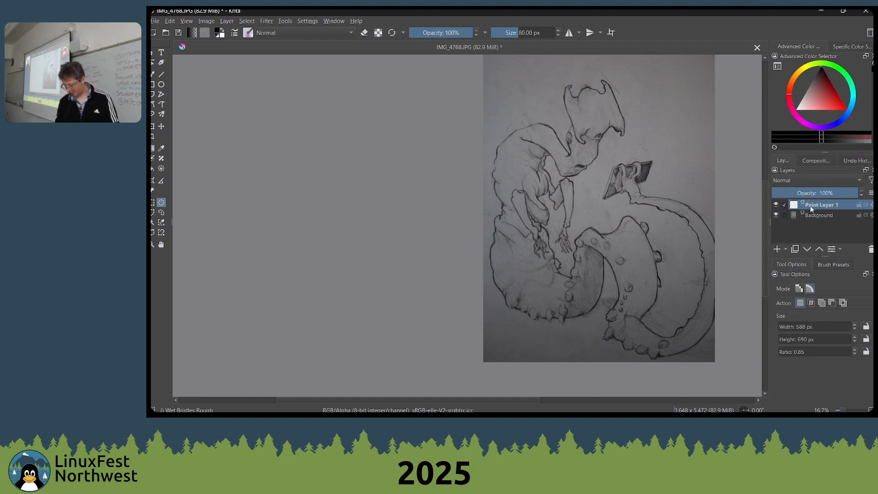
drag(810, 204, 807, 229)
Choose the Shapes Fill brush preset and a bright red, and paint a filled shape over the creature's lower body on Paint Layer 1
scroll(545, 221, up, 2)
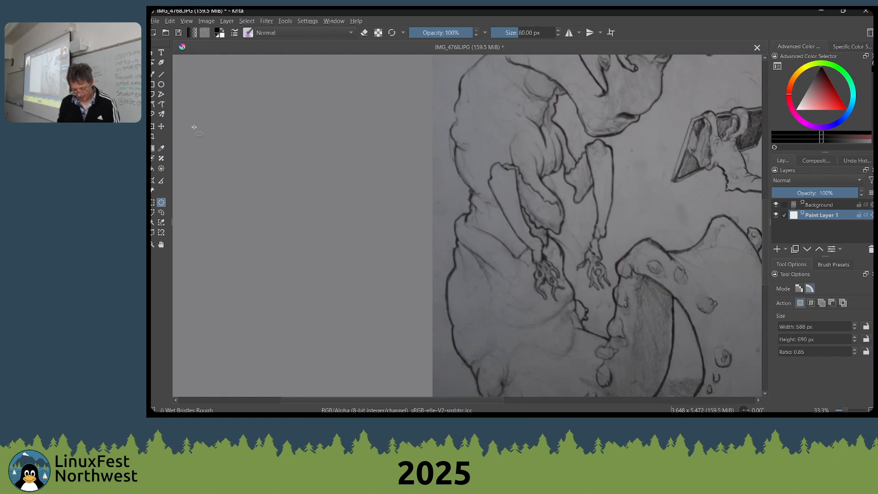
click(153, 76)
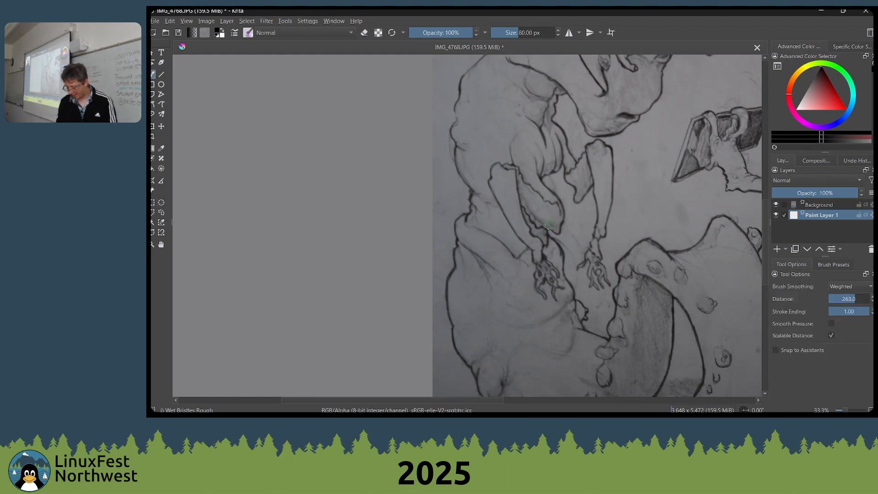
right_click(584, 231)
click(539, 219)
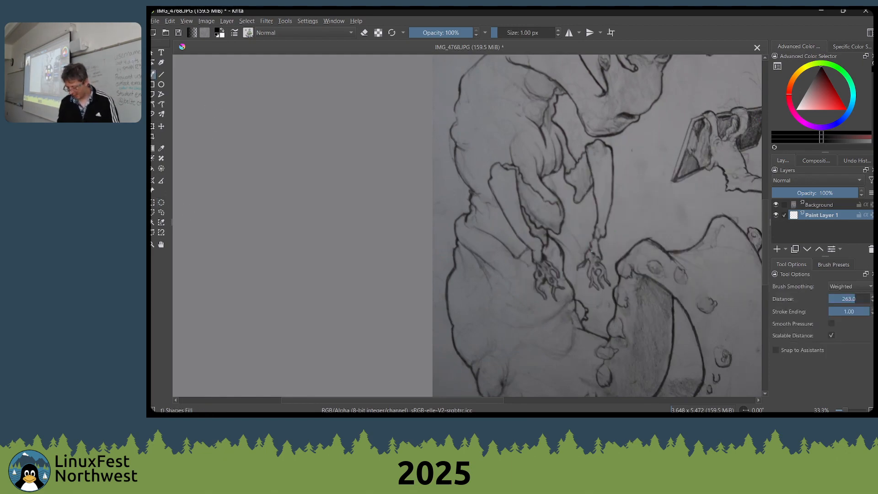
drag(631, 256, 753, 160)
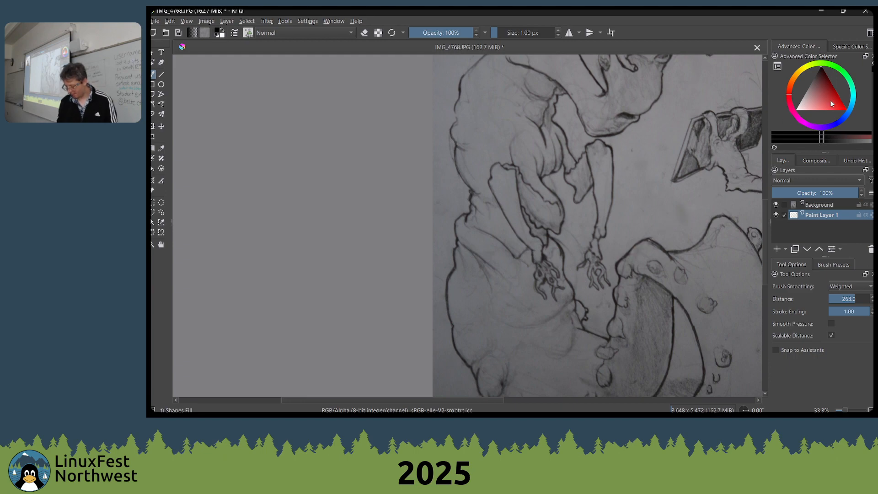
click(845, 108)
mouse_move(551, 277)
mouse_down()
mouse_move(522, 190)
mouse_move(514, 189)
mouse_move(500, 306)
mouse_move(544, 319)
mouse_up()
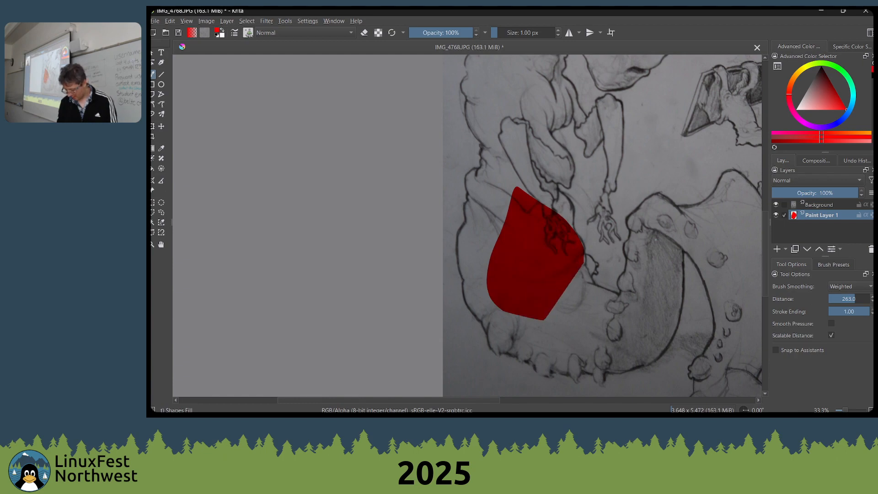
Set brush smoothing Distance to 53.7 and Stroke Ending to 0.00, and erase the red overspill outside the outline near the creature's wrist
mouse_move(848, 303)
mouse_down()
mouse_move(829, 304)
mouse_move(844, 302)
mouse_move(826, 319)
mouse_up()
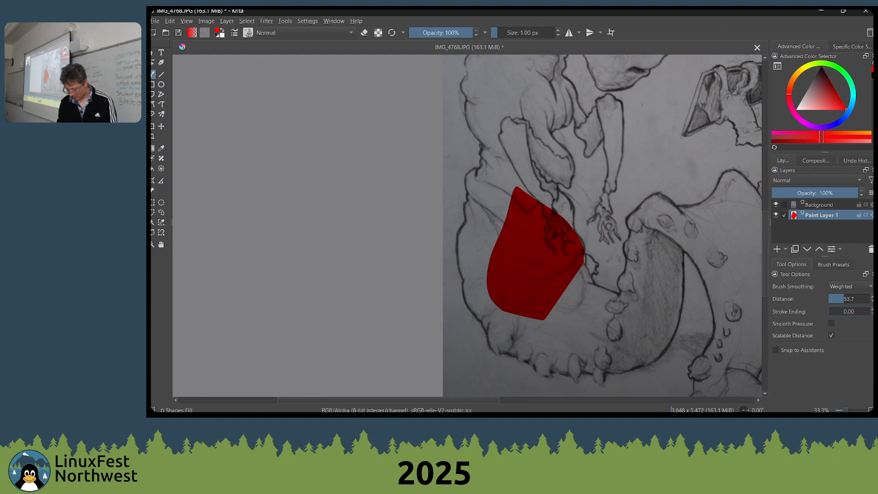
scroll(564, 164, up, 4)
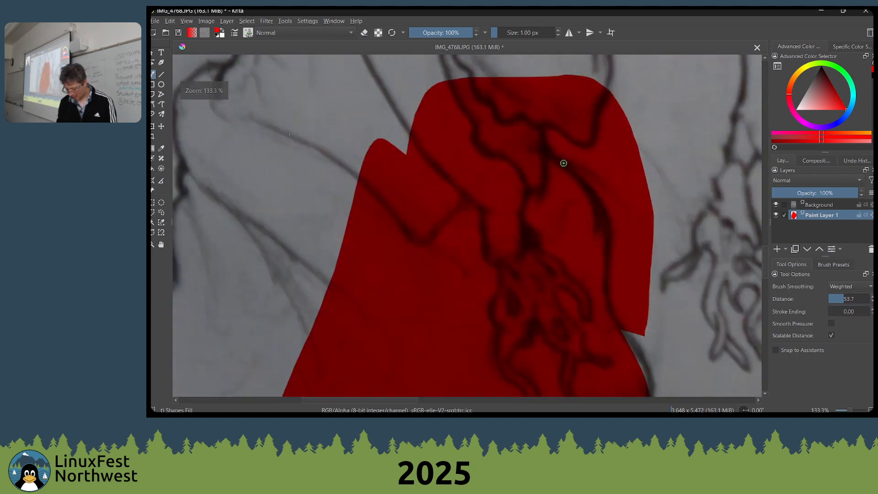
key(e)
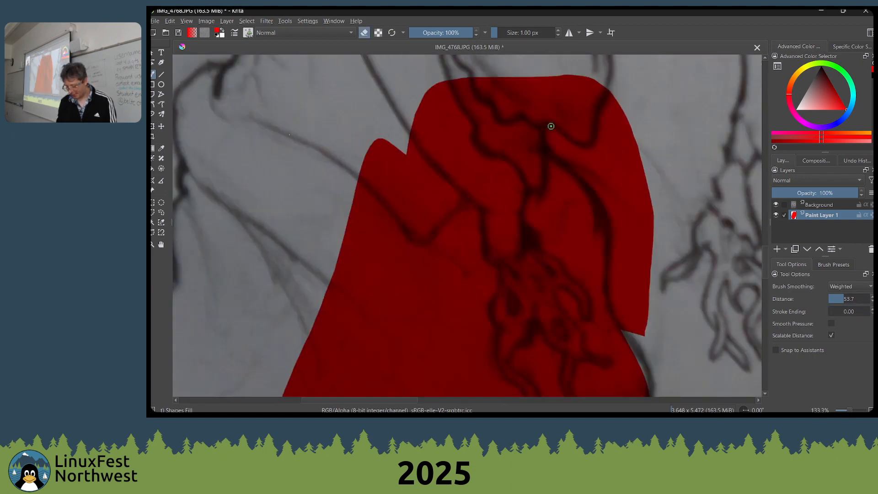
mouse_move(550, 127)
mouse_down()
mouse_move(552, 153)
mouse_move(599, 171)
mouse_move(598, 155)
mouse_move(583, 148)
mouse_move(610, 148)
mouse_move(631, 200)
mouse_move(610, 219)
mouse_move(552, 156)
mouse_up()
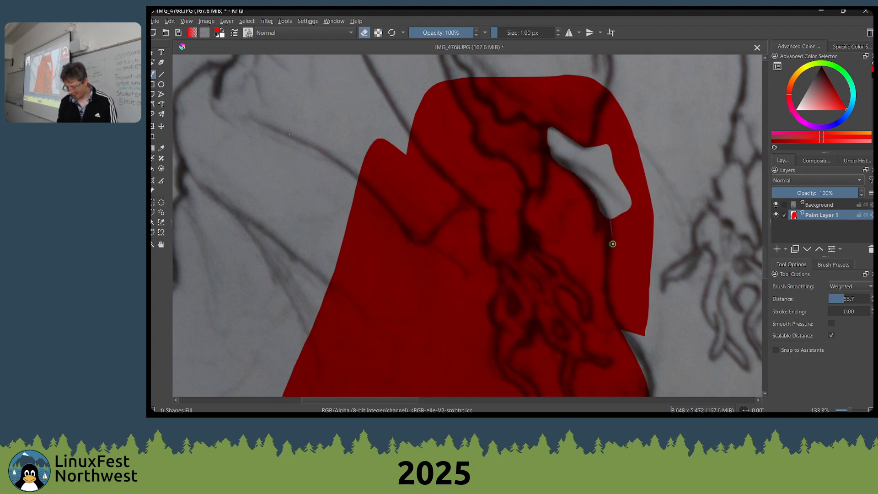
mouse_move(612, 244)
mouse_down()
mouse_move(624, 327)
mouse_move(651, 256)
mouse_move(604, 77)
mouse_move(593, 145)
mouse_move(554, 231)
mouse_move(561, 147)
mouse_move(532, 237)
mouse_up()
scroll(608, 165, down, 2)
key(e)
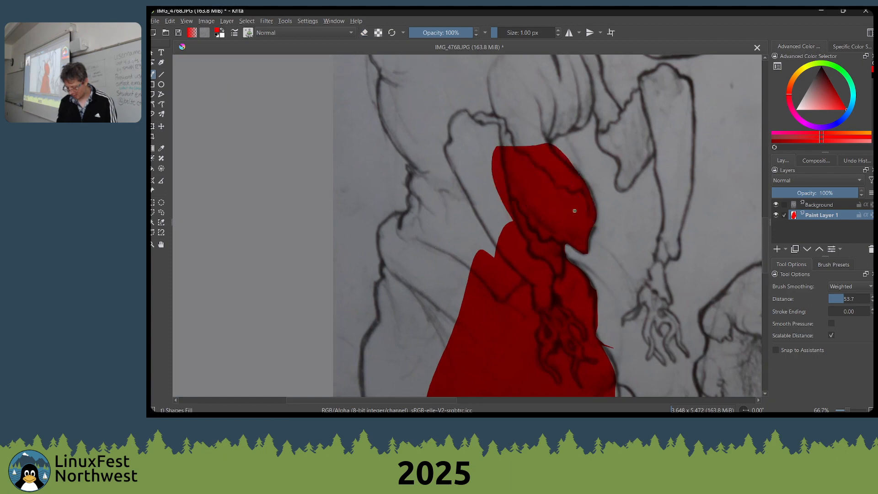
Erase the red that overshoots the outline along the outer edge of the creature's arm
scroll(574, 211, up, 2)
key(e)
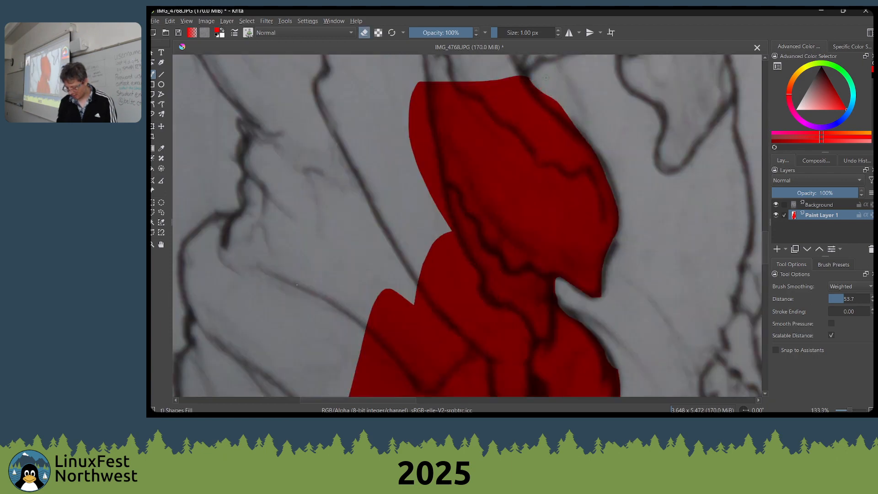
drag(528, 75, 570, 121)
drag(574, 86, 561, 251)
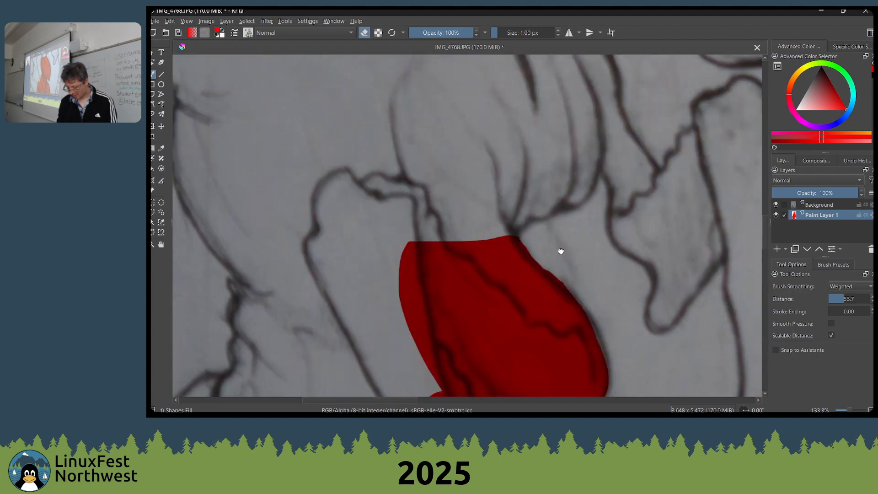
Extend the red fill with more filled shapes over the creature's elbow, upper arm and belly
key(e)
mouse_move(510, 241)
mouse_down()
mouse_move(336, 128)
mouse_move(416, 270)
mouse_up()
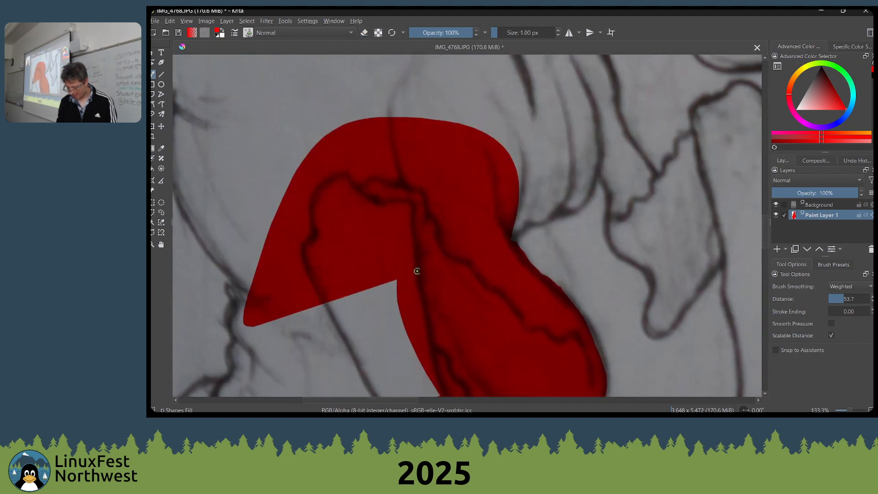
scroll(433, 267, down, 2)
scroll(471, 241, up, 3)
mouse_move(477, 269)
mouse_down()
mouse_move(535, 240)
mouse_move(573, 174)
mouse_move(453, 123)
mouse_up()
mouse_move(554, 229)
mouse_down()
mouse_move(600, 206)
mouse_move(534, 89)
mouse_move(428, 105)
mouse_up()
scroll(525, 182, down, 2)
scroll(525, 182, up, 1)
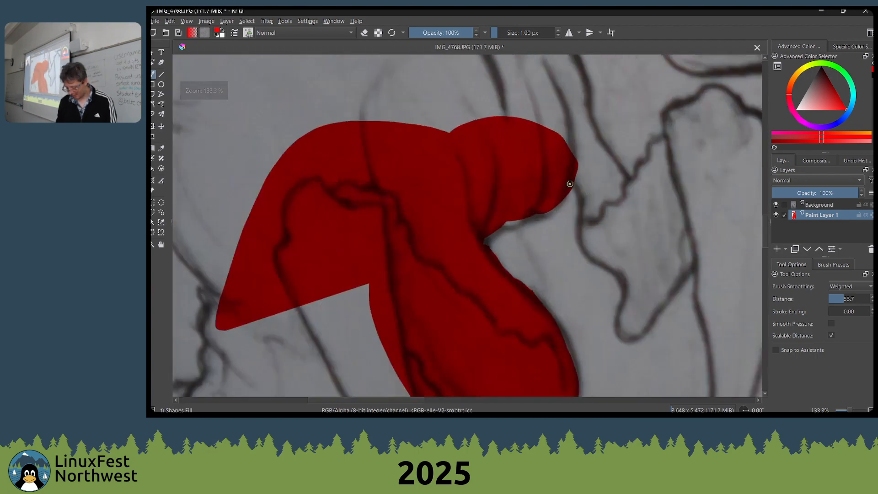
mouse_move(570, 184)
mouse_down()
mouse_move(606, 225)
mouse_move(632, 195)
mouse_move(634, 178)
mouse_move(590, 137)
mouse_move(498, 98)
mouse_move(453, 105)
mouse_up()
scroll(506, 145, down, 5)
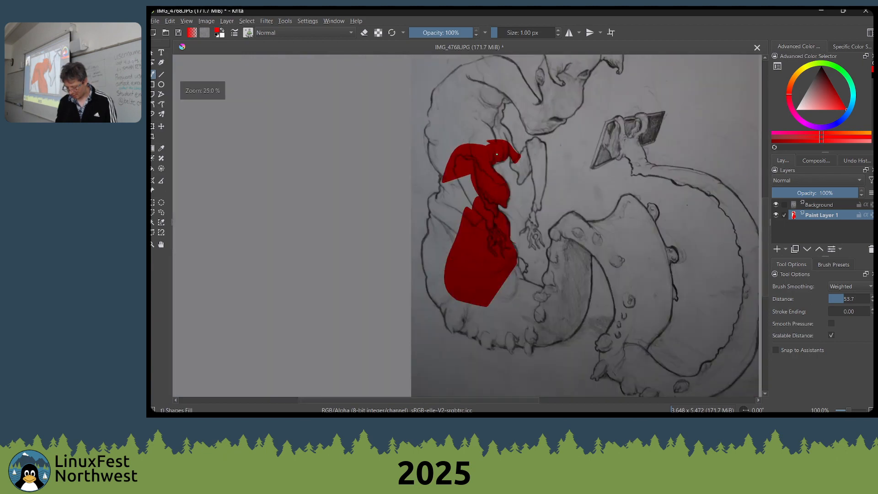
scroll(513, 152, up, 2)
drag(436, 183, 523, 128)
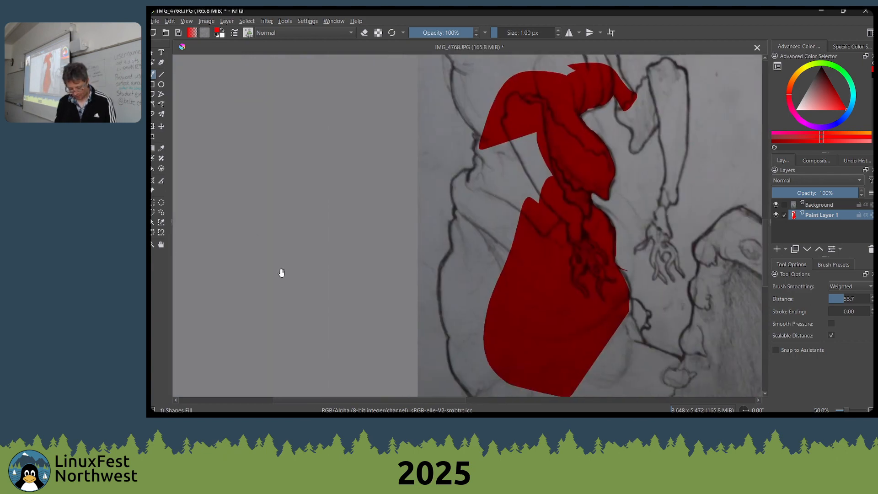
Try to trace the outer contour of the creature's lower body with the Magnetic Curve Selection tool
drag(279, 272, 269, 265)
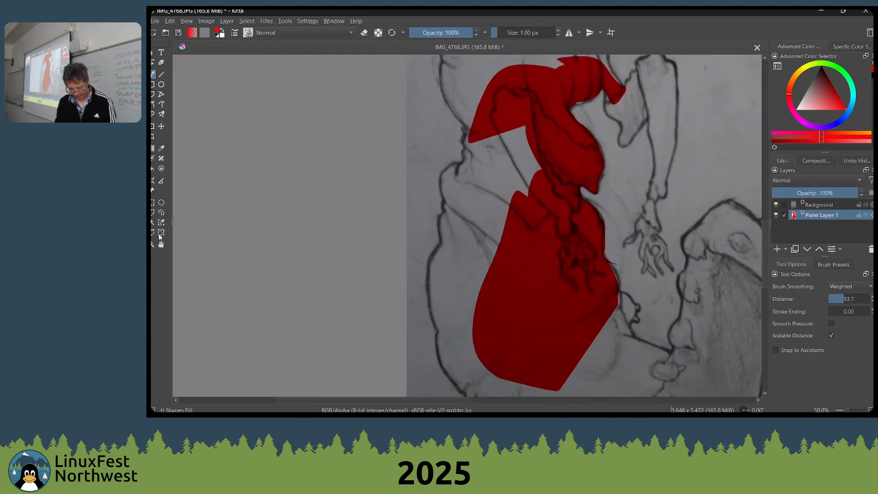
click(161, 232)
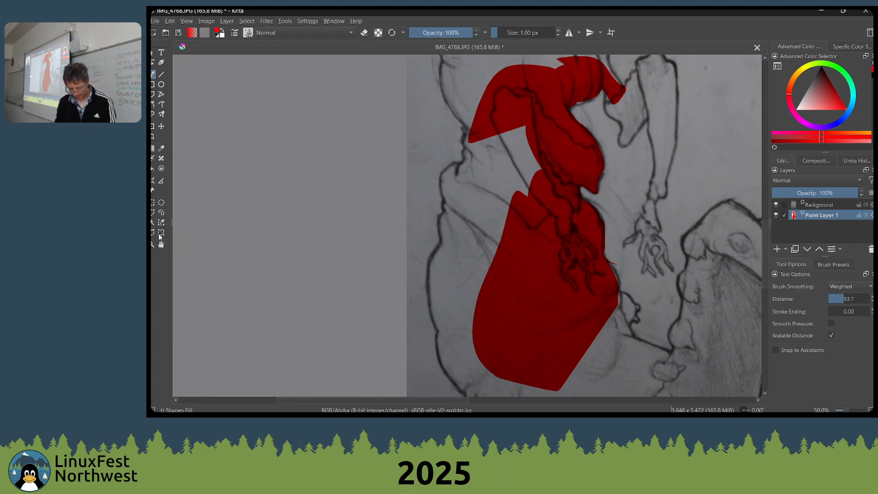
click(442, 200)
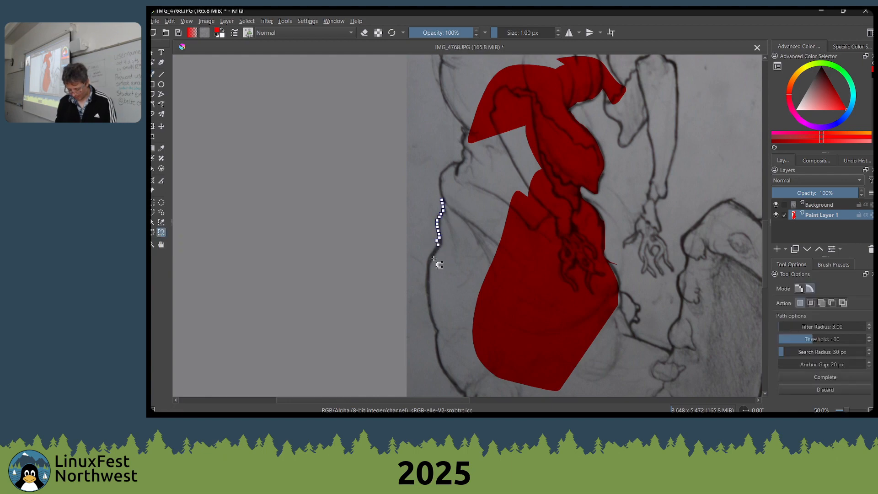
mouse_move(433, 259)
mouse_down()
mouse_move(428, 300)
mouse_move(438, 349)
mouse_move(463, 391)
mouse_up()
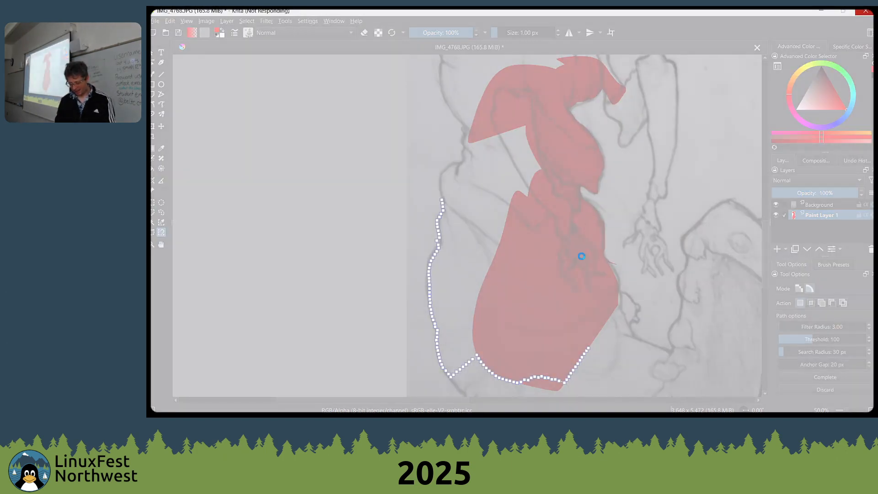
Switch to Microsoft Edge, load YouTube in a new tab and open the signed-in account's own channel
mouse_move(540, 412)
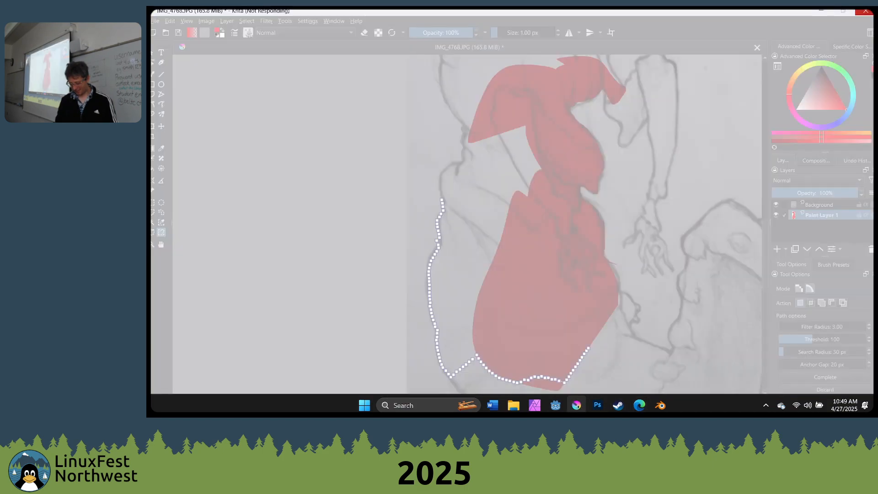
click(639, 405)
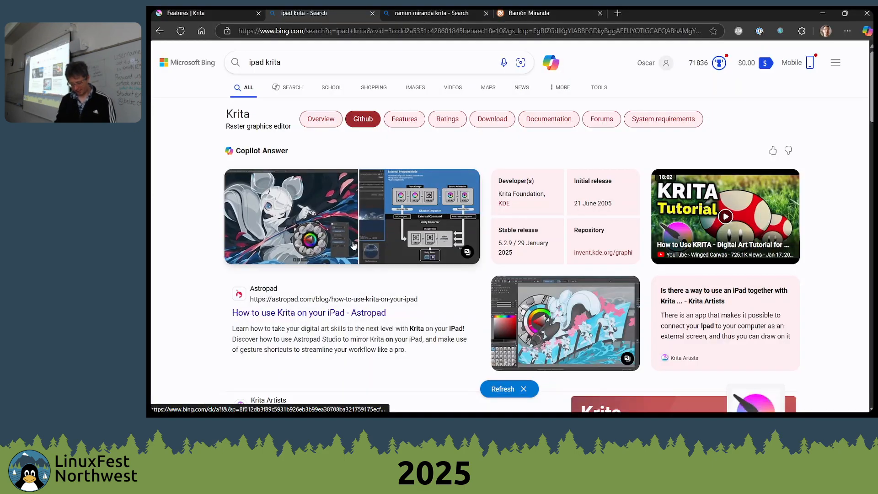
key(ctrl+t)
text(you)
key(Return)
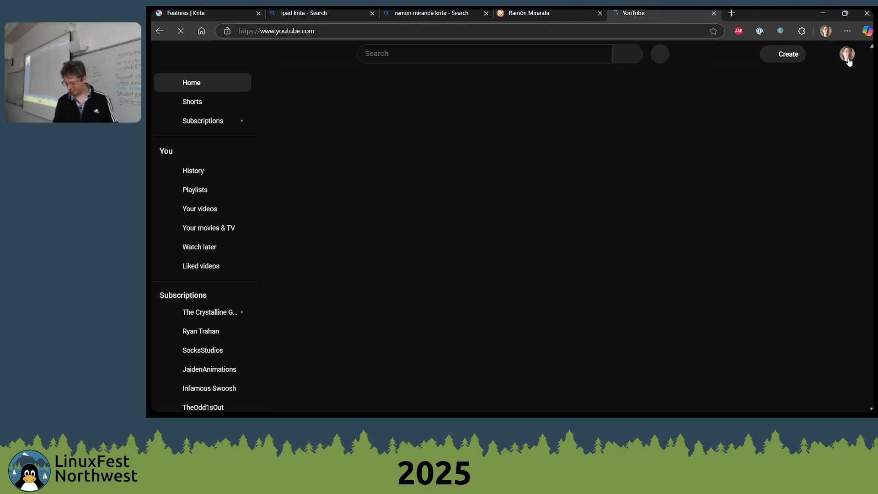
click(847, 56)
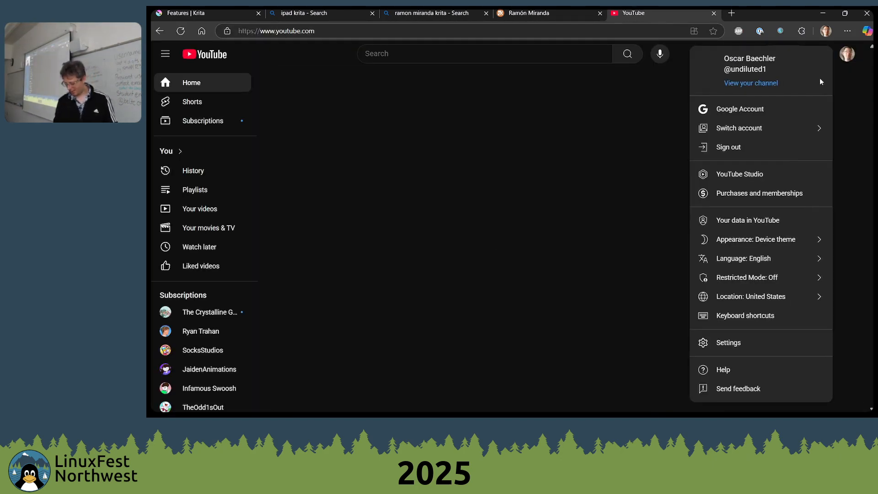
click(751, 83)
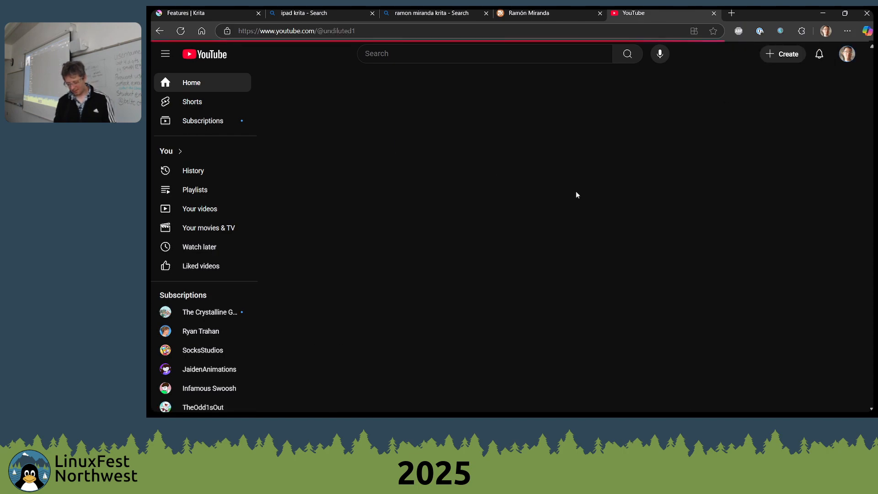
Find the "Cube challenge: Macintosh Classic" video among the channel's videos and skip ahead through it to about 3:32
scroll(391, 231, down, 2)
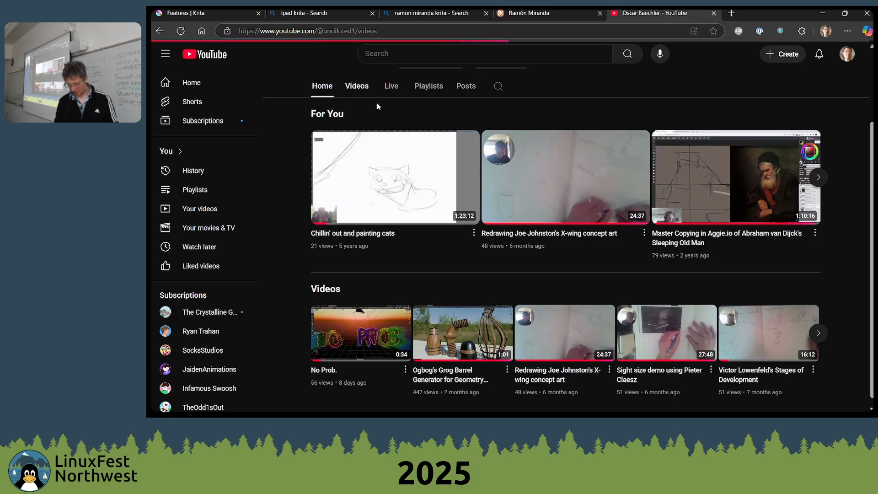
scroll(526, 198, down, 3)
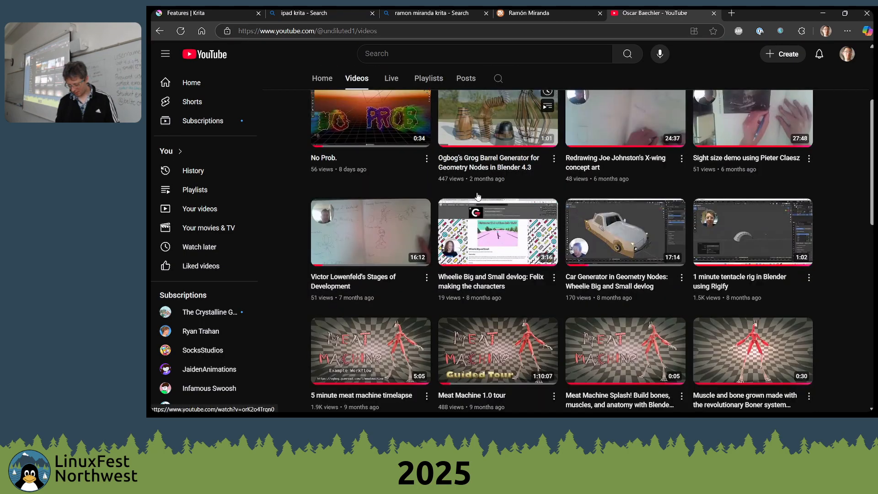
scroll(477, 196, down, 6)
scroll(743, 245, up, 2)
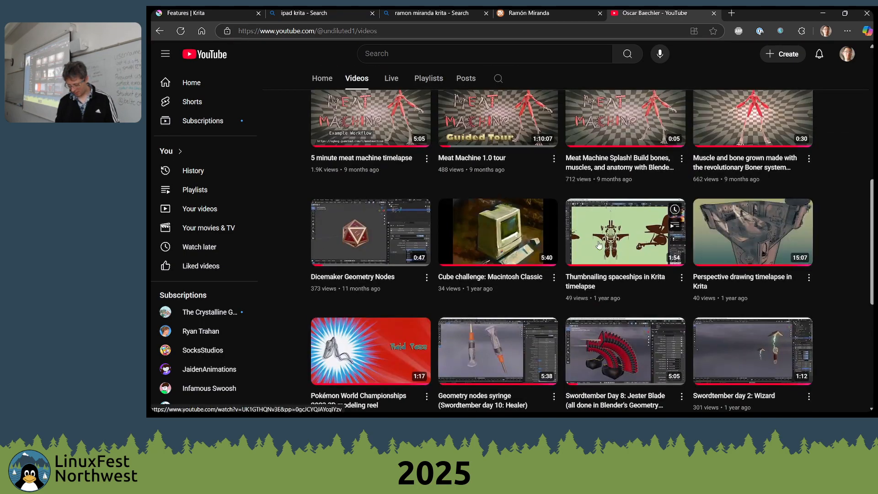
click(482, 269)
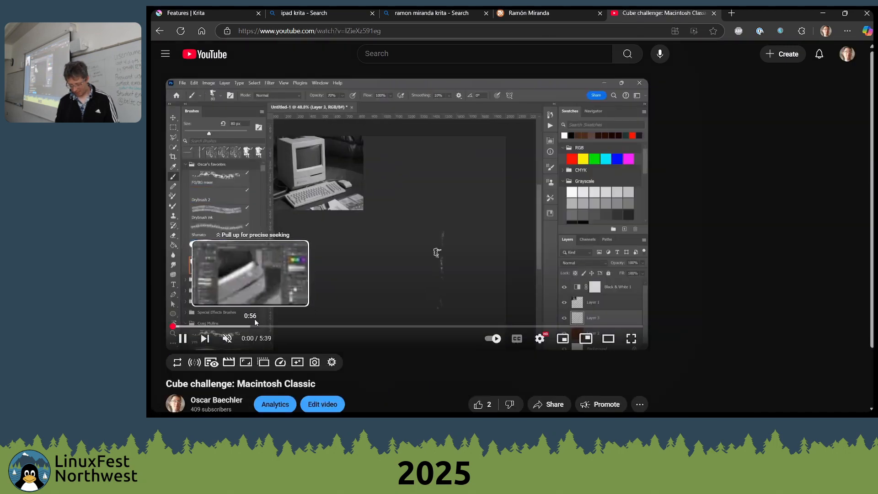
click(359, 327)
click(411, 327)
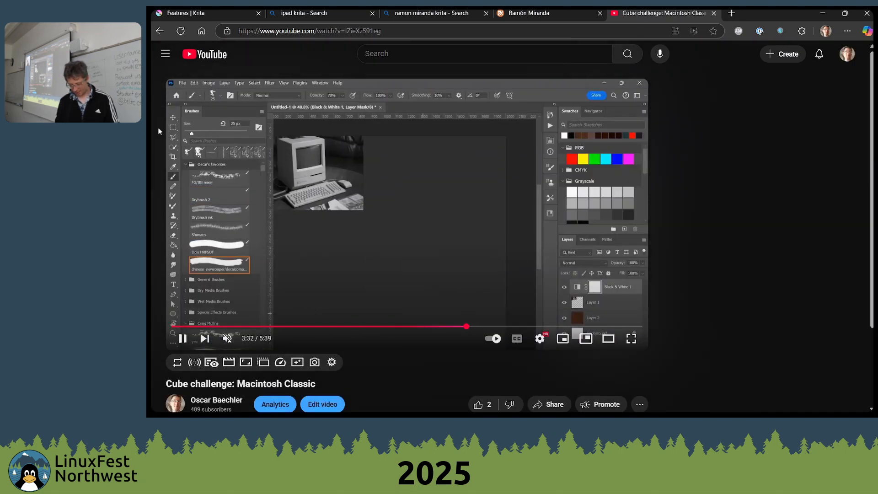
Return to the channel's video list and find and open the "Krita brute force color experiments" video
click(161, 28)
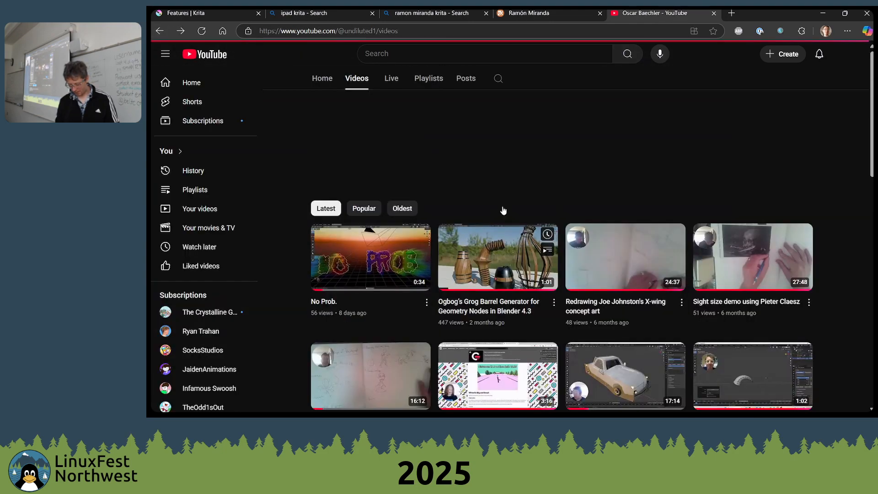
scroll(611, 232, down, 5)
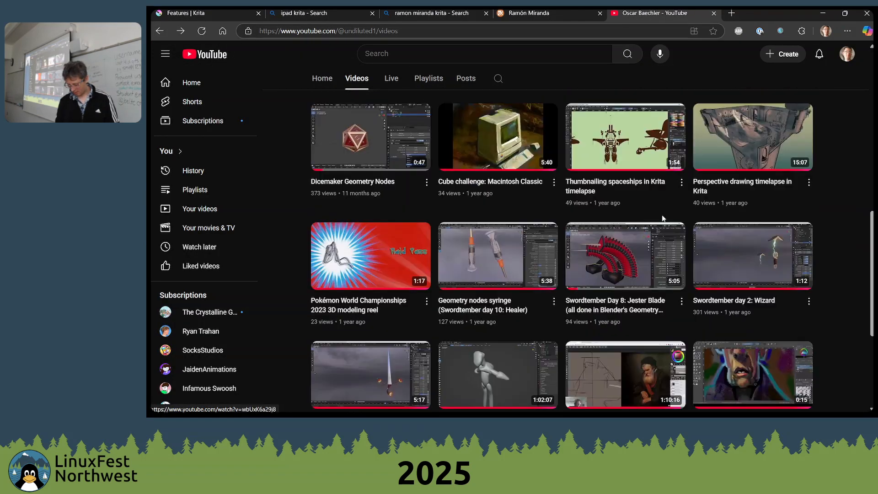
scroll(670, 218, down, 2)
scroll(748, 209, up, 3)
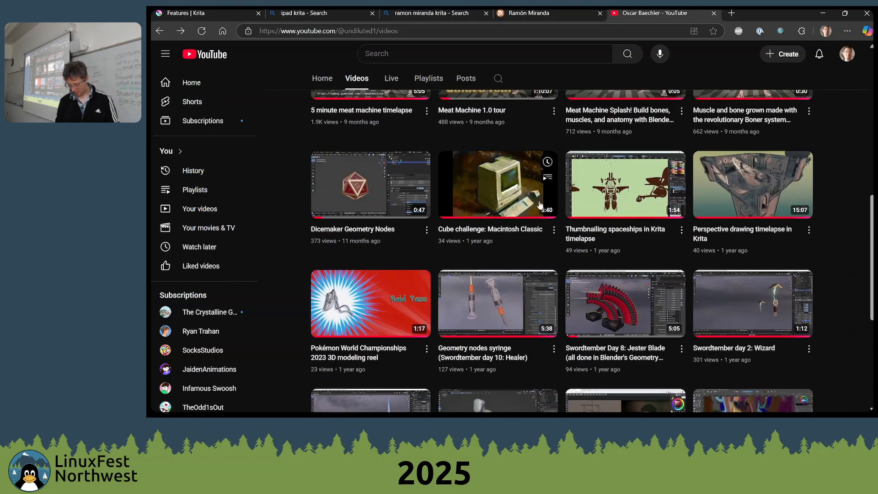
scroll(642, 203, down, 5)
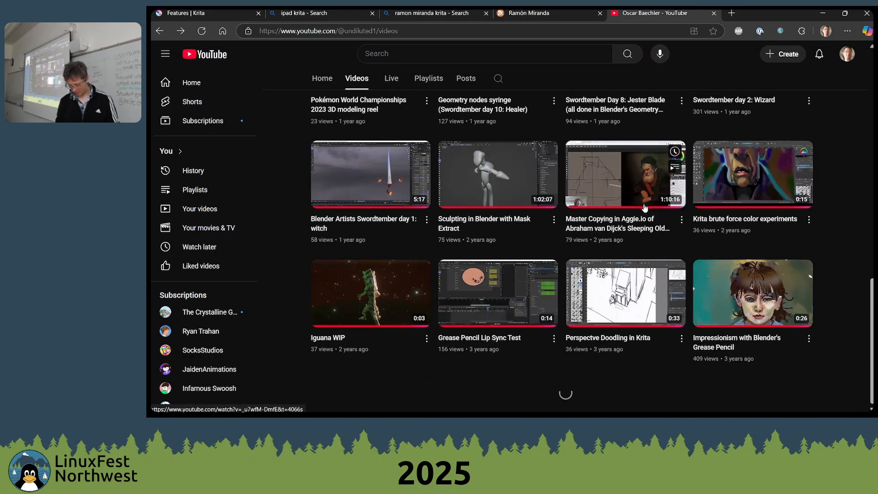
scroll(596, 256, down, 3)
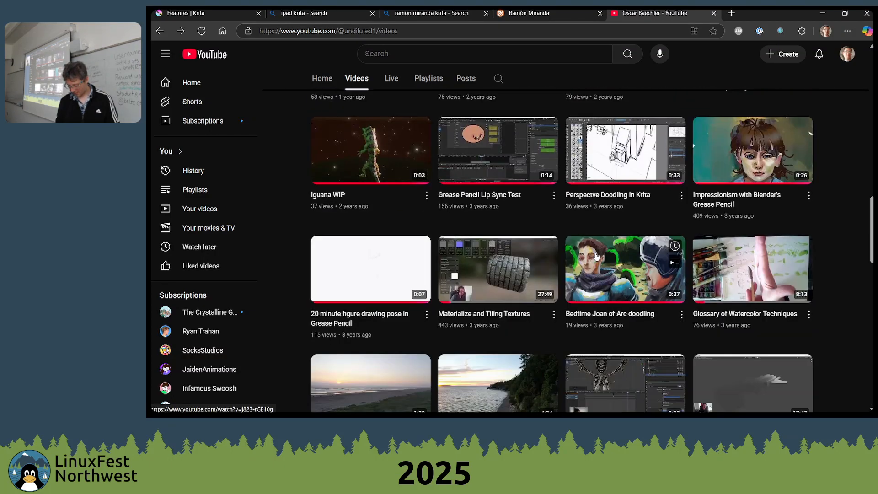
scroll(604, 253, up, 3)
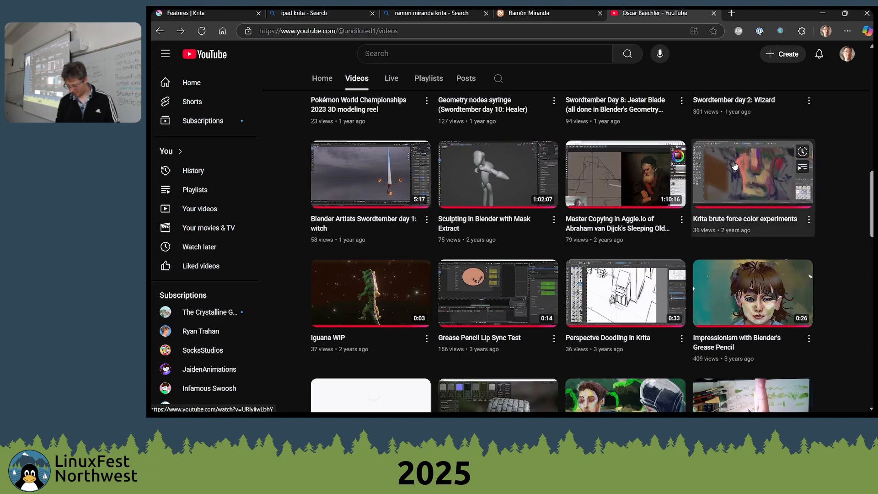
click(707, 202)
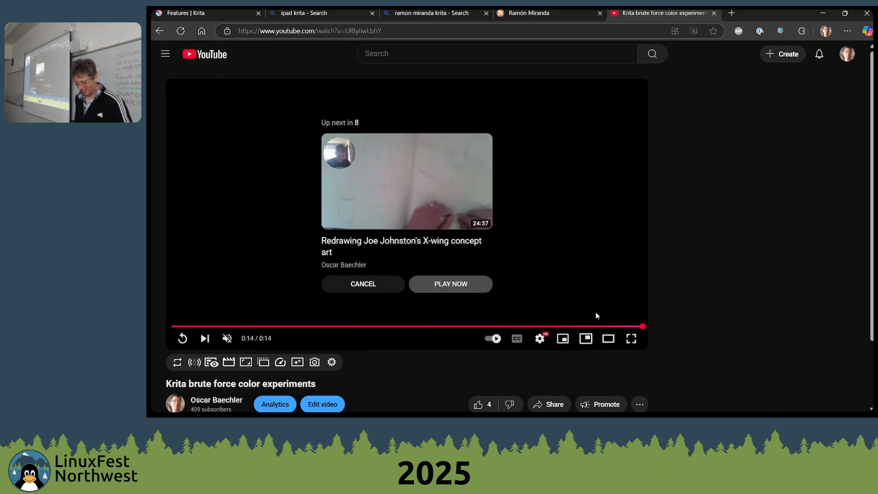
Go back to the channel's video list and play the "Perspectve Doodling in Krita" video in full screen
click(410, 283)
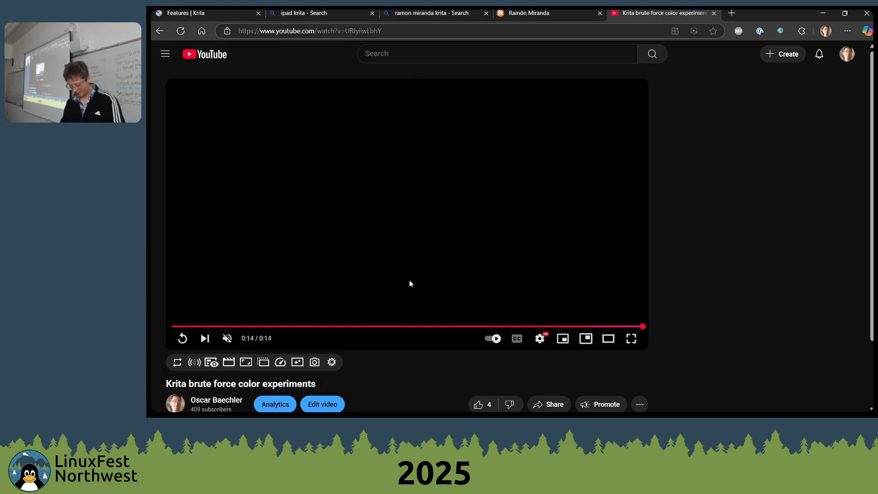
click(160, 30)
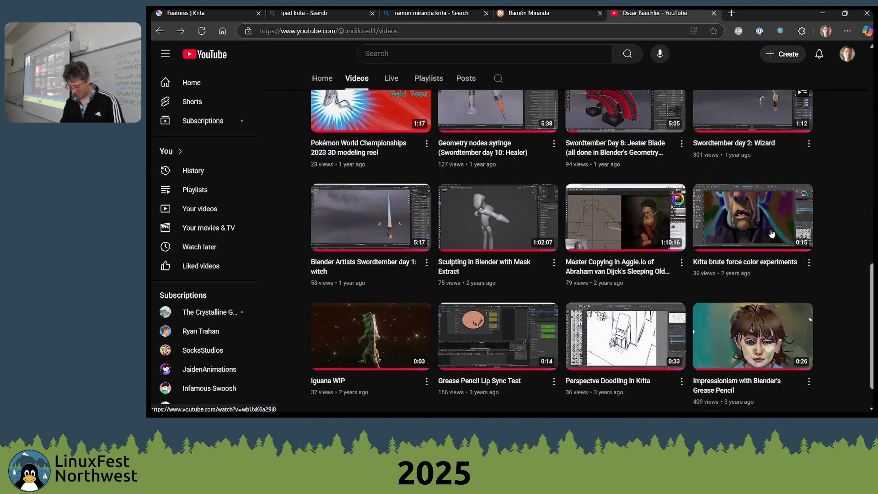
scroll(612, 134, down, 5)
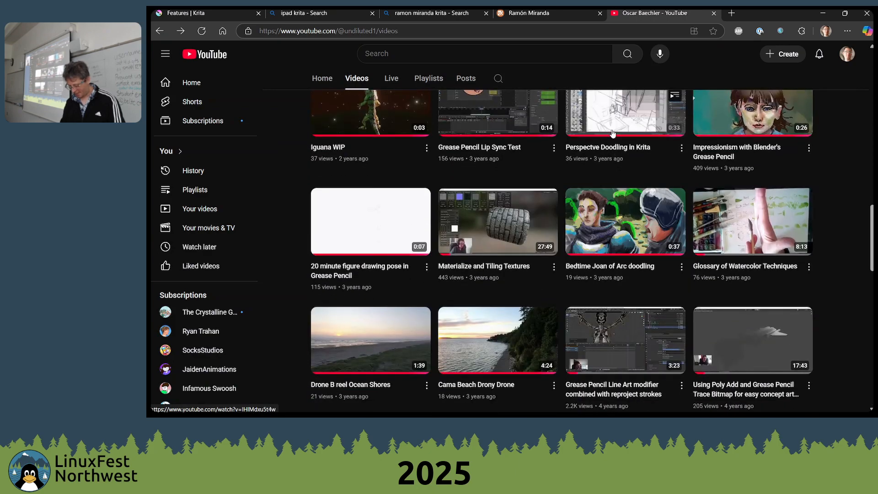
click(613, 124)
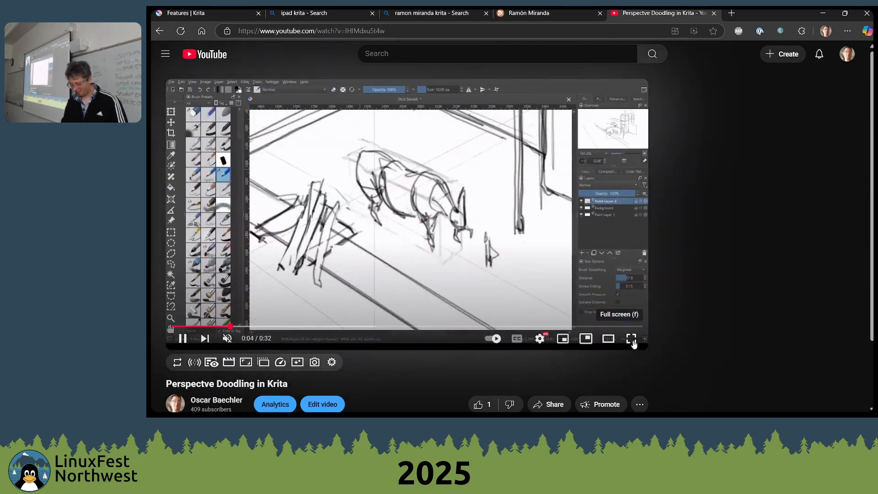
click(631, 338)
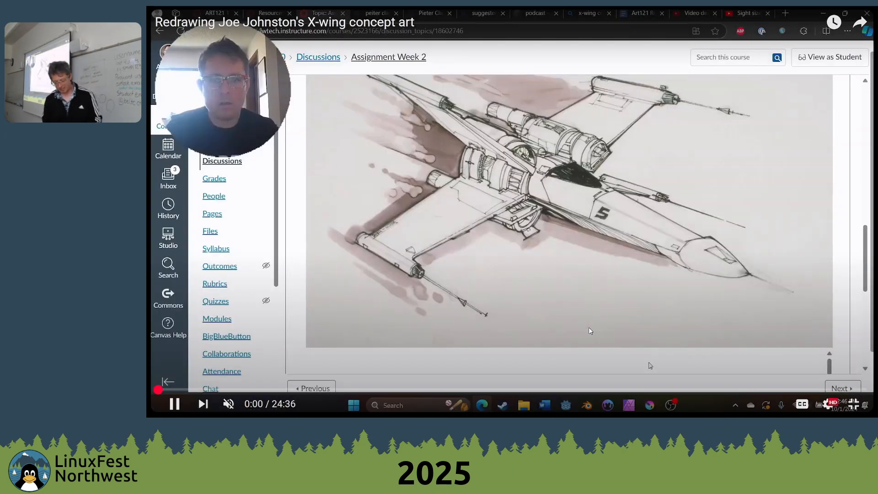
Close the YouTube tab, switch back to Krita and fill the selected area of the creature's lower body with red
key(ctrl+w)
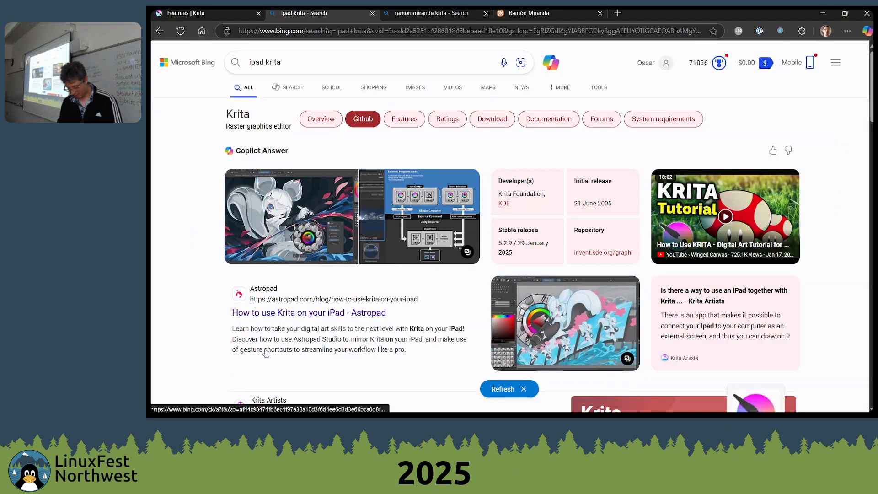
key(alt+Tab)
drag(579, 270, 492, 345)
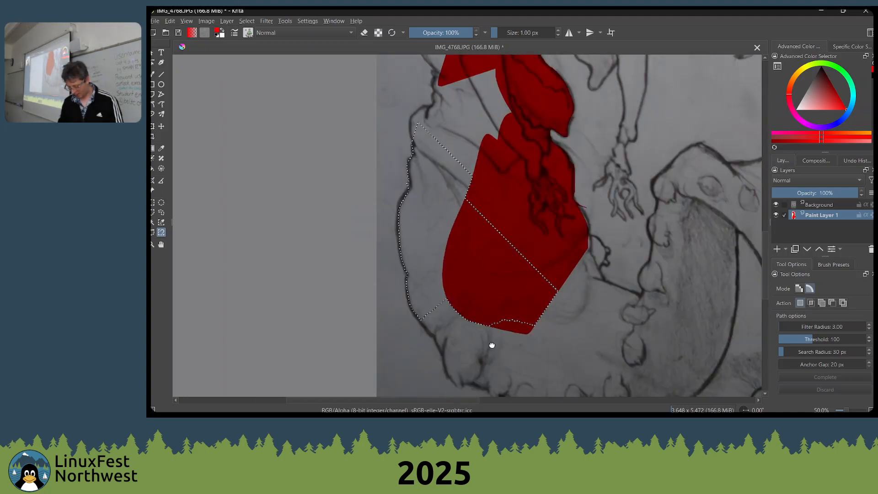
drag(542, 200, 541, 251)
drag(765, 251, 764, 240)
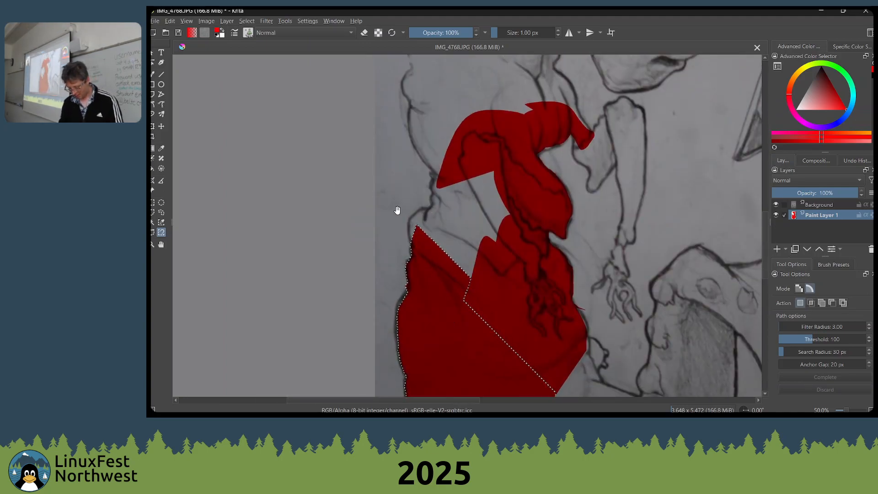
Try to trace the contour along the creature's neck and horn with the Magnetic Curve Selection tool
drag(396, 210, 449, 259)
drag(563, 153, 416, 341)
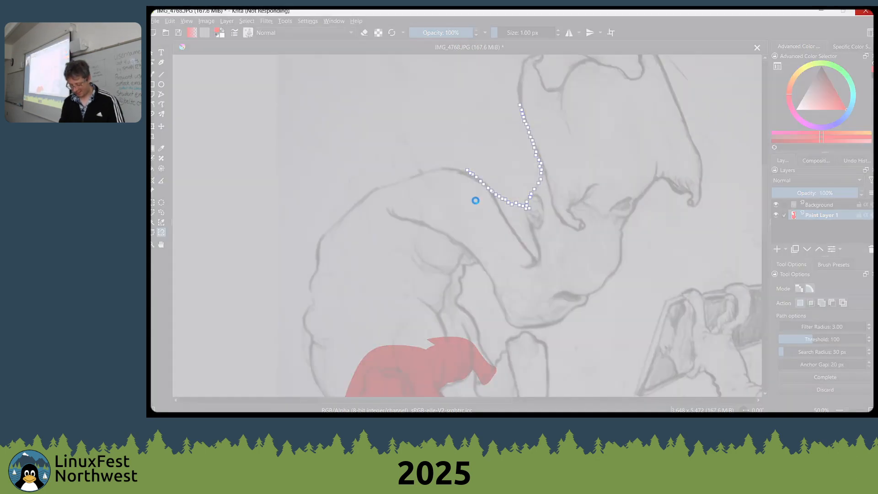
key(alt+space)
Switch to Microsoft Edge, skim the "ipad krita" search results and close that tab
key(alt+Tab)
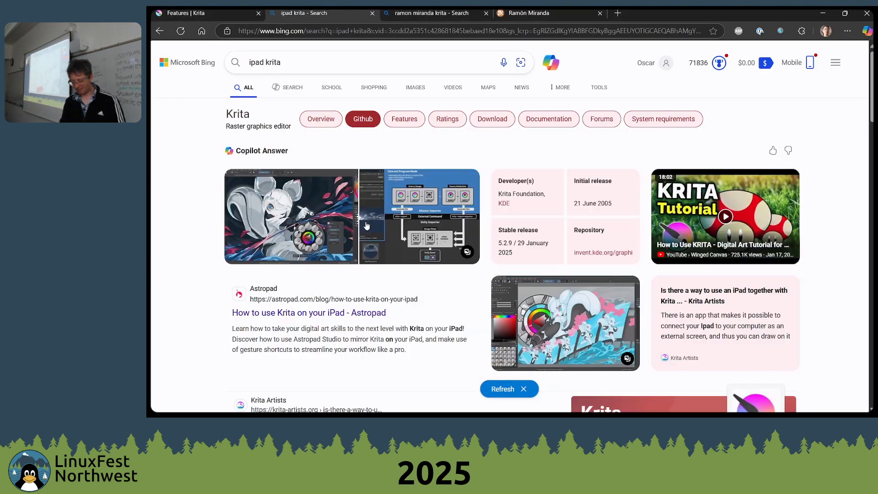
key(alt+Tab)
key(alt+Tab)
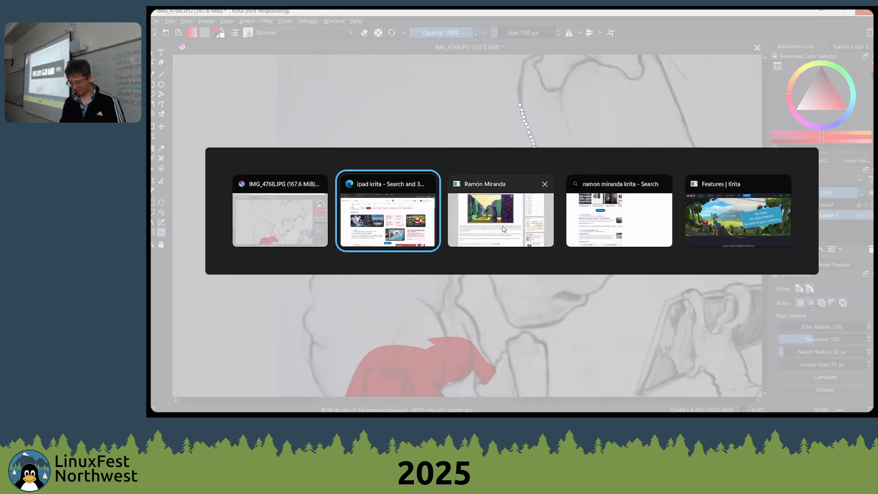
key(alt+Tab)
key(alt+Tab)
scroll(421, 237, down, 15)
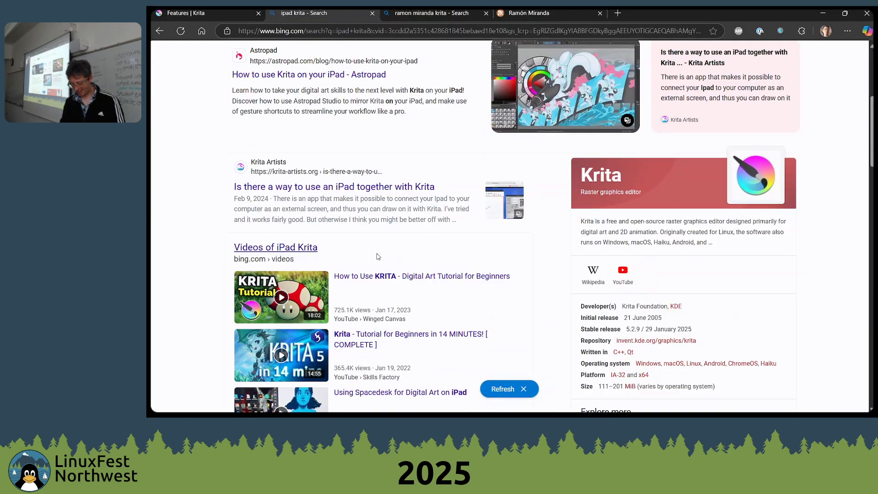
scroll(382, 245, up, 5)
scroll(384, 251, up, 6)
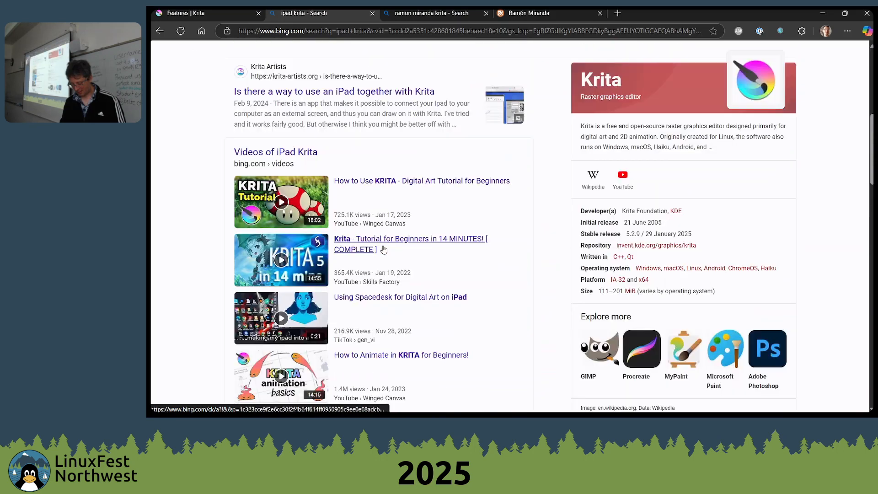
key(ctrl+w)
Switch back to the frozen Krita window and force the program to close
key(alt+Tab)
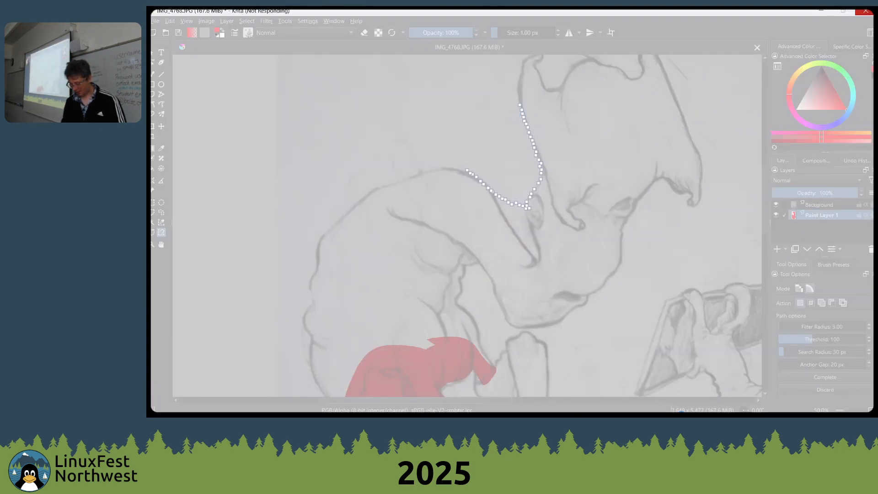
mouse_move(597, 412)
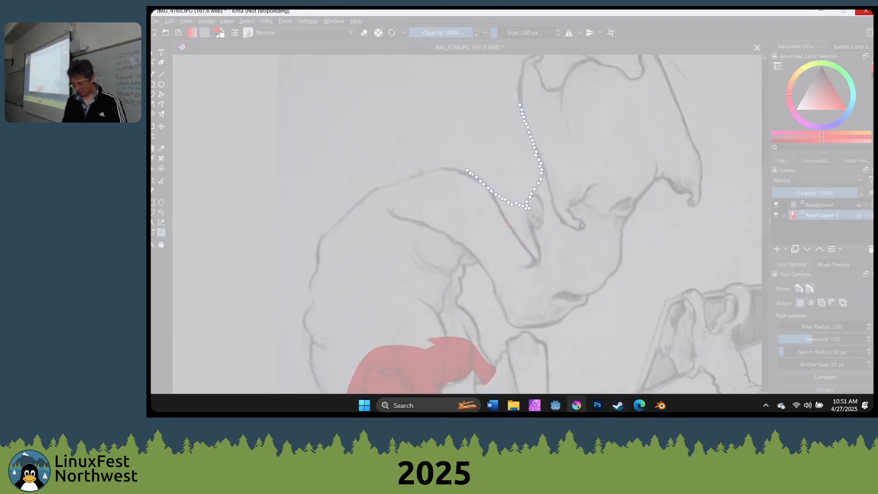
key(alt+Tab)
click(576, 405)
click(567, 381)
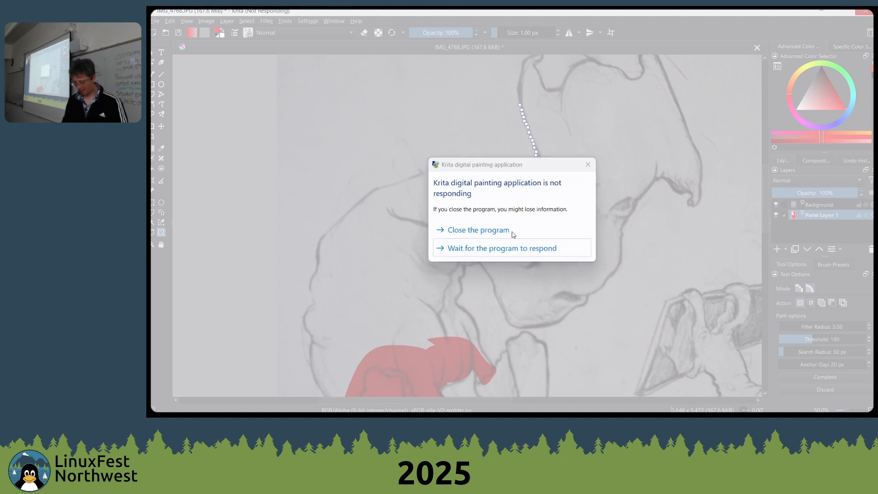
click(513, 231)
click(574, 242)
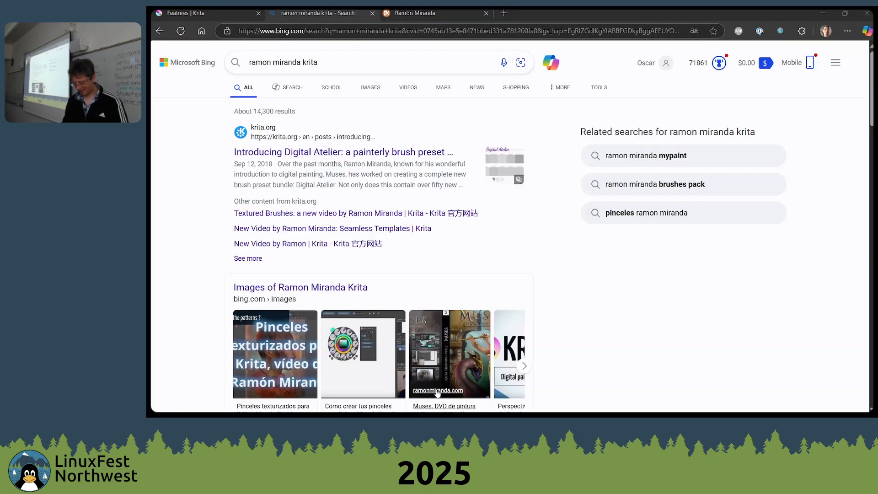
Relaunch Krita and bring its start screen to the front
click(577, 405)
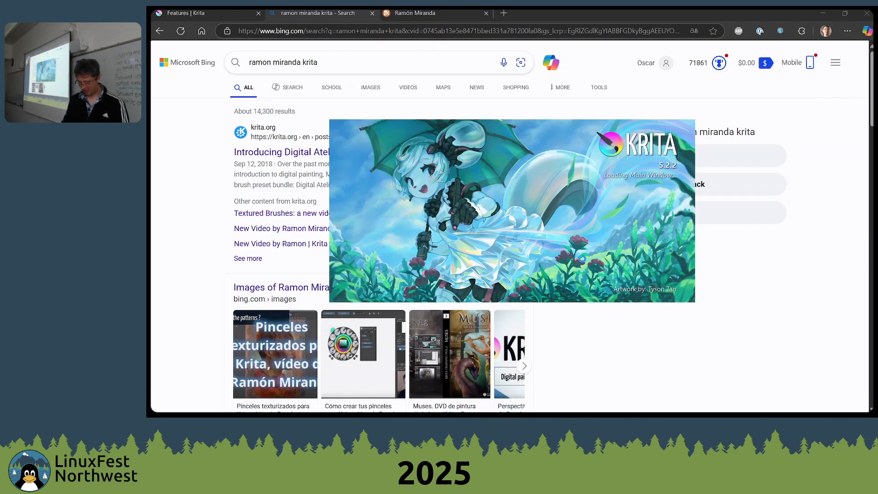
right_click(642, 333)
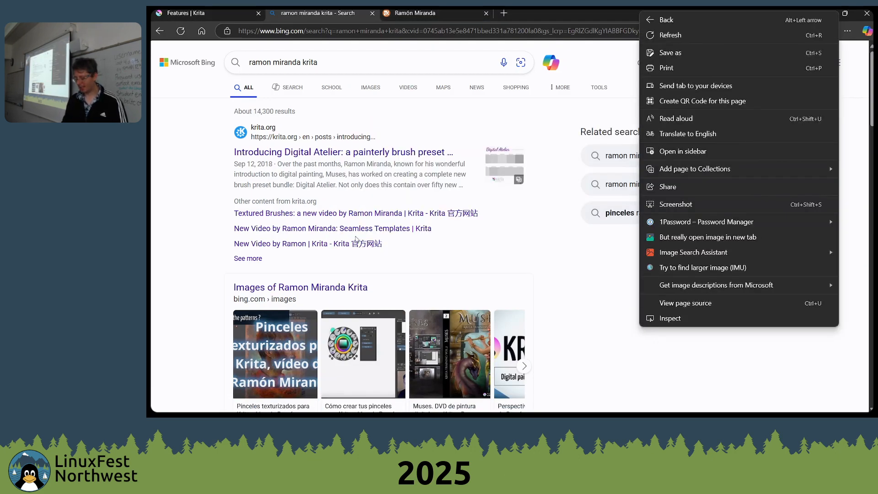
key(Escape)
key(alt+Tab)
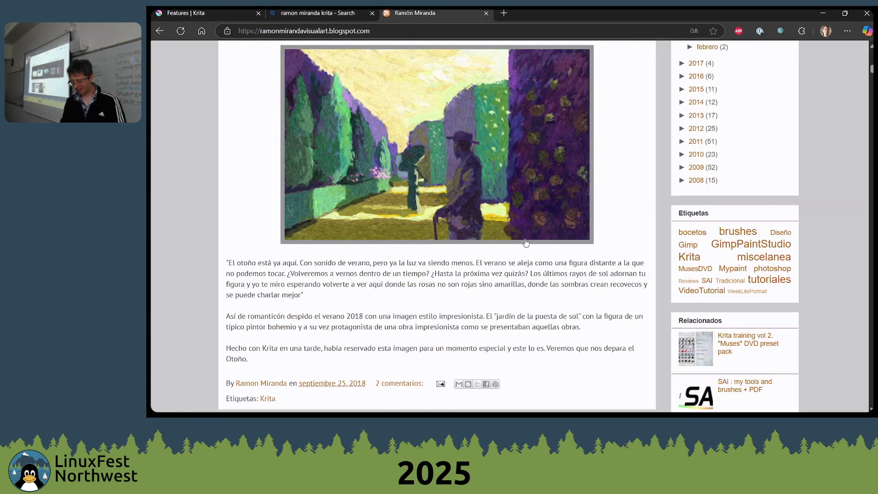
key(alt+Tab)
key(alt+Tab)
key(alt+Tab)
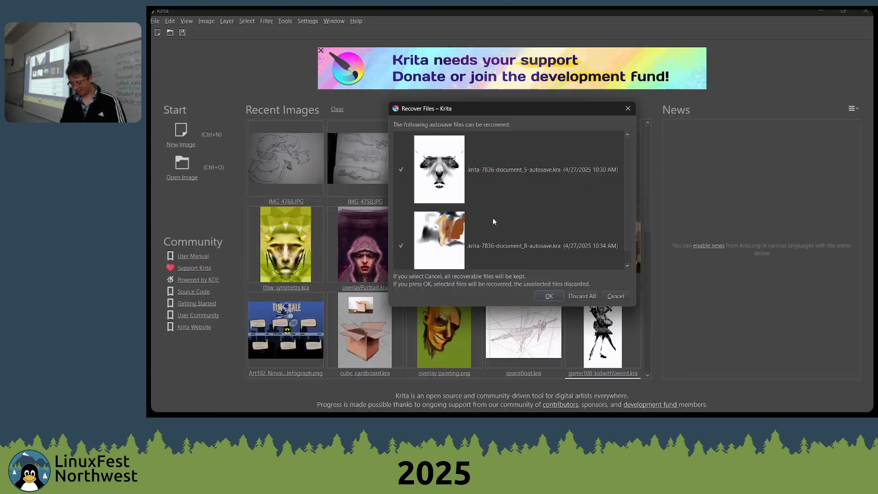
Dismiss the autosave recovery and create a new 2000 by 3000 px RGB/Alpha document at 600 pixels per inch
click(626, 108)
click(181, 144)
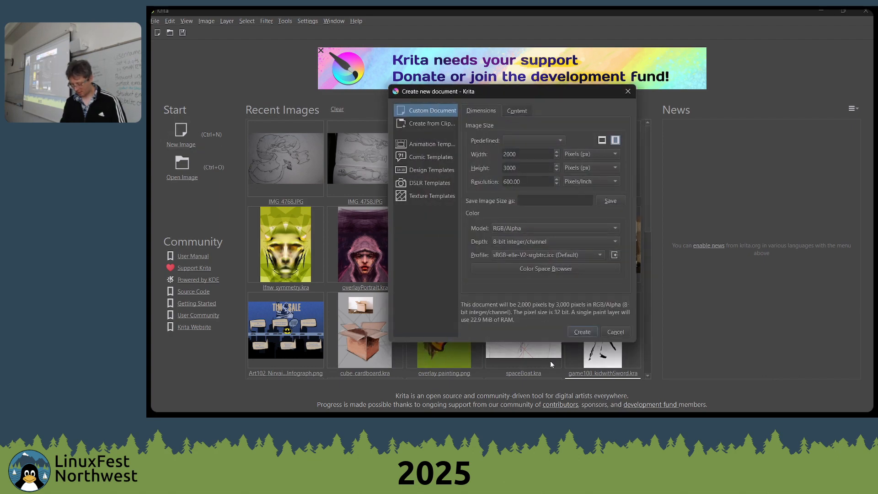
click(594, 330)
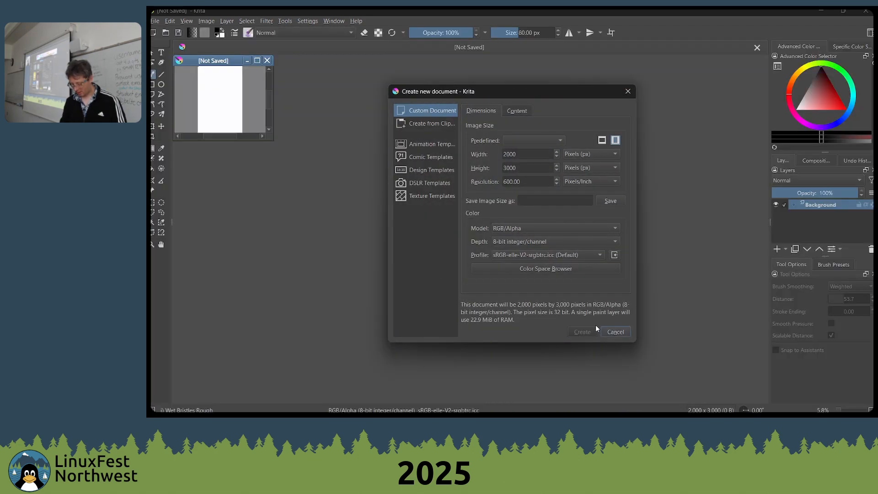
Pick the Texture Wood Fiber brush from an enlarged preset list and paint a looping test stroke on the blank canvas
right_click(451, 208)
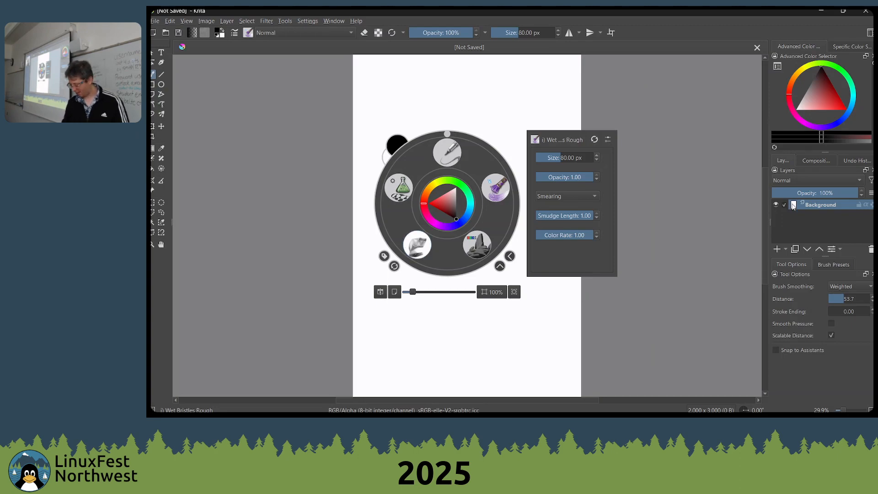
click(831, 265)
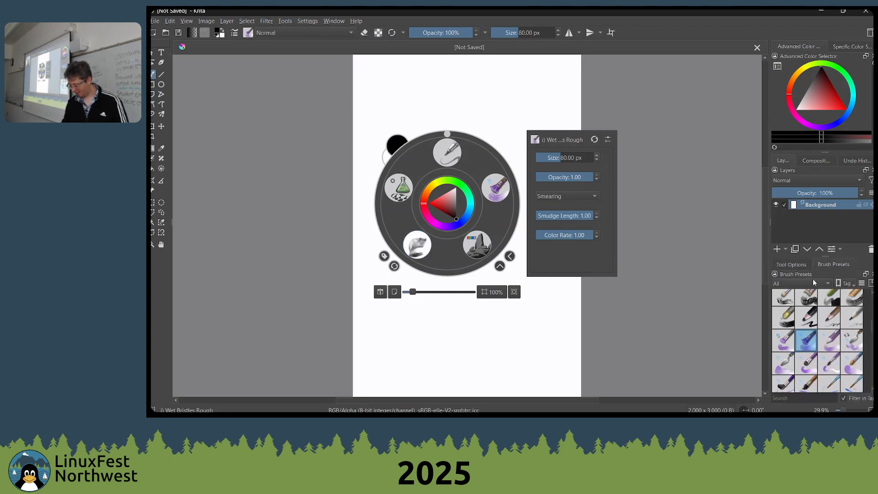
drag(824, 255, 824, 231)
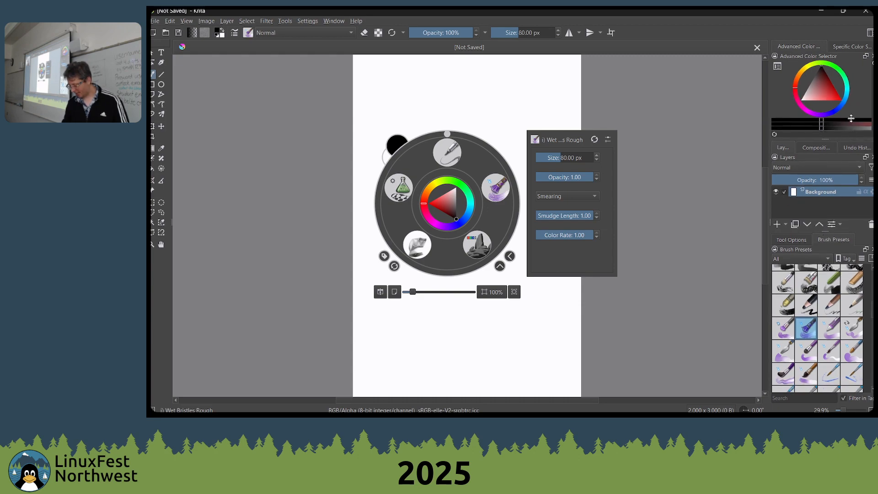
scroll(834, 355, down, 5)
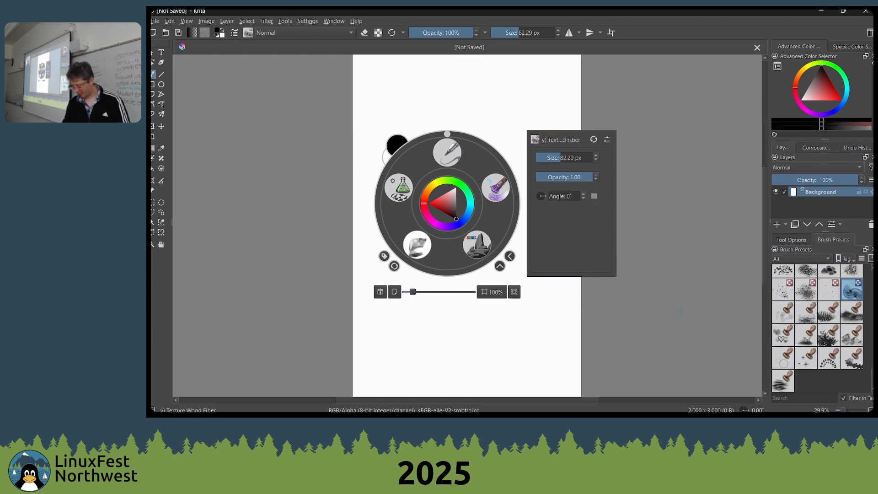
click(641, 314)
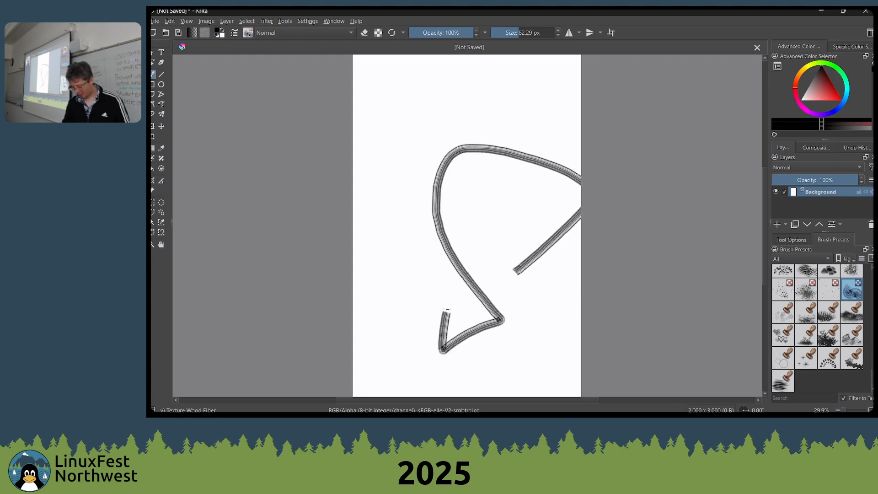
Paint more Texture Wood Fiber strokes on the canvas, including a spiral inside the first loop and wider strokes at 176 px
scroll(457, 297, up, 8)
mouse_move(464, 297)
mouse_down()
mouse_move(391, 215)
mouse_move(349, 244)
mouse_move(347, 336)
mouse_move(400, 368)
mouse_move(500, 330)
mouse_move(473, 229)
mouse_move(393, 196)
mouse_up()
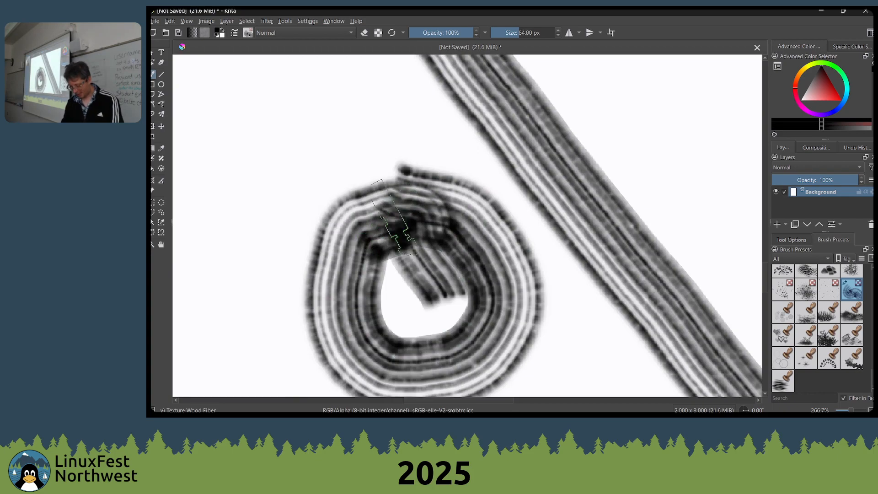
mouse_move(311, 131)
mouse_down()
mouse_move(315, 312)
mouse_move(375, 336)
mouse_up()
scroll(397, 292, down, 4)
mouse_move(336, 217)
mouse_down()
mouse_move(253, 315)
mouse_move(237, 275)
mouse_move(484, 201)
mouse_move(567, 286)
mouse_move(452, 256)
mouse_move(476, 205)
mouse_up()
Change the predefined brush tip to rake_flat and paint a stroke, then do the same with the rake_dense tip
right_click(480, 172)
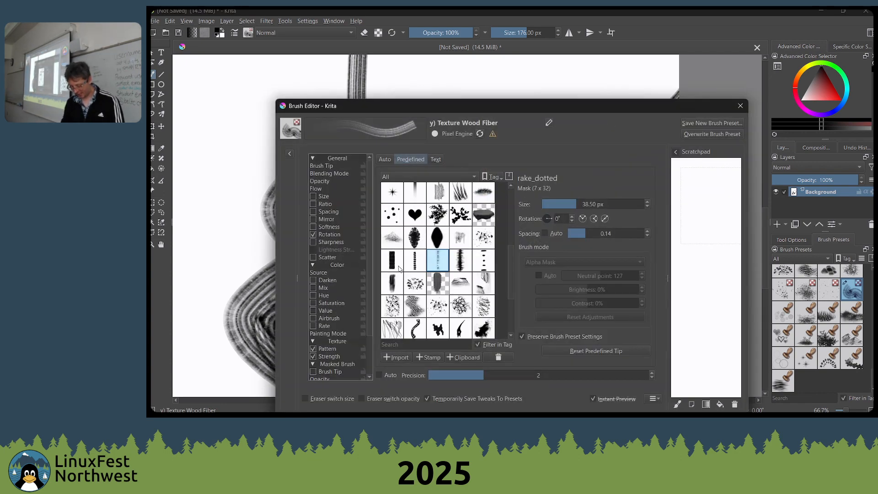
click(455, 262)
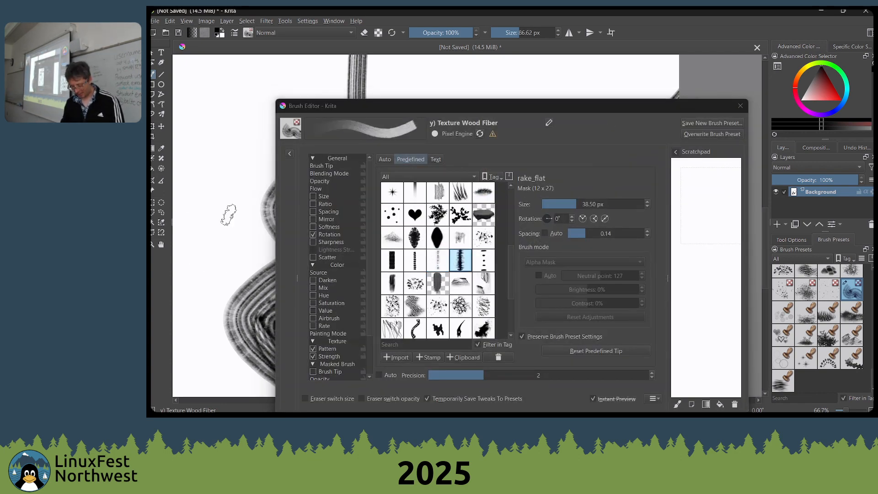
mouse_move(228, 214)
mouse_down()
mouse_move(316, 148)
mouse_move(212, 222)
mouse_up()
click(415, 260)
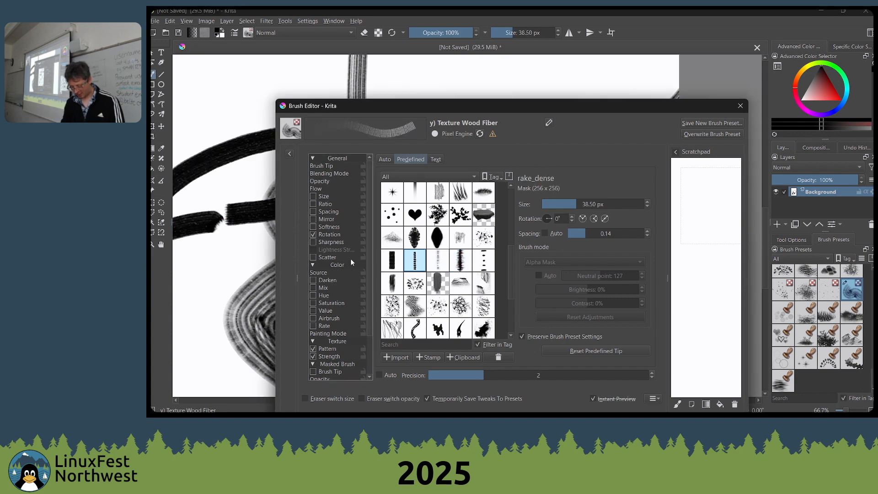
mouse_move(255, 263)
mouse_down()
mouse_move(215, 290)
mouse_move(222, 240)
mouse_move(270, 152)
mouse_up()
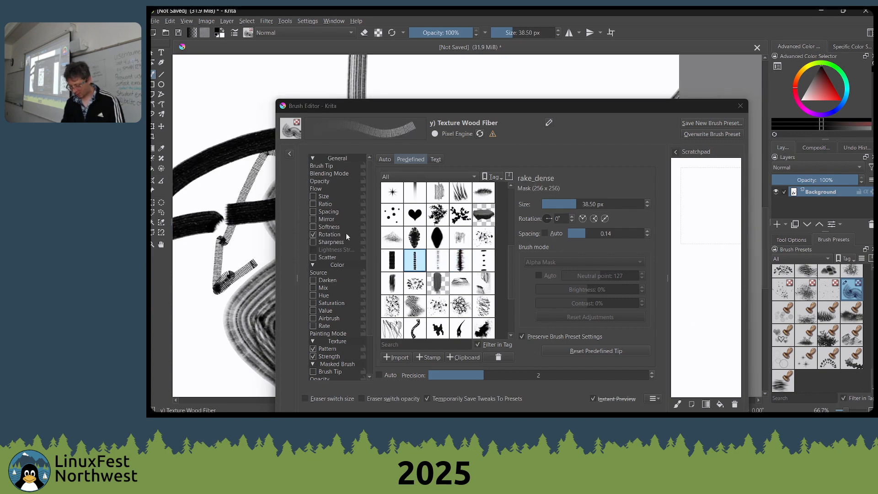
Set the predefined brush tip to chisel_streaks and paint an angled stroke across the upper part of the canvas
scroll(443, 291, down, 3)
scroll(439, 274, up, 5)
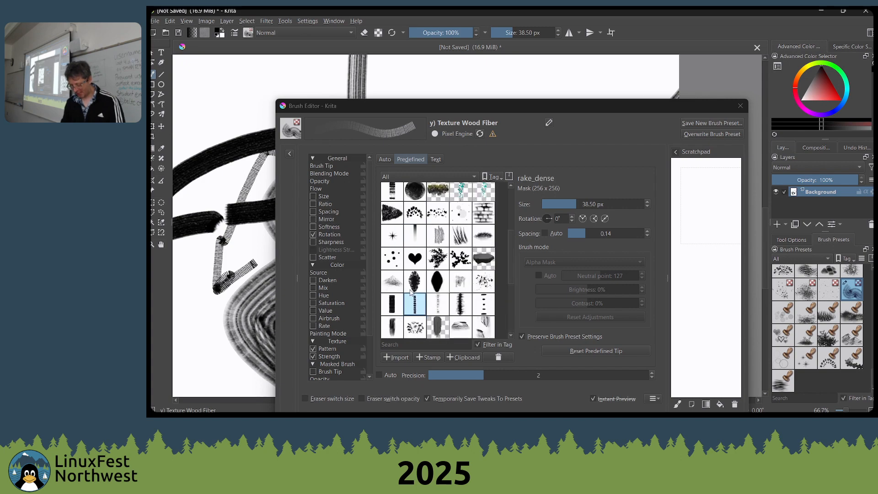
click(458, 285)
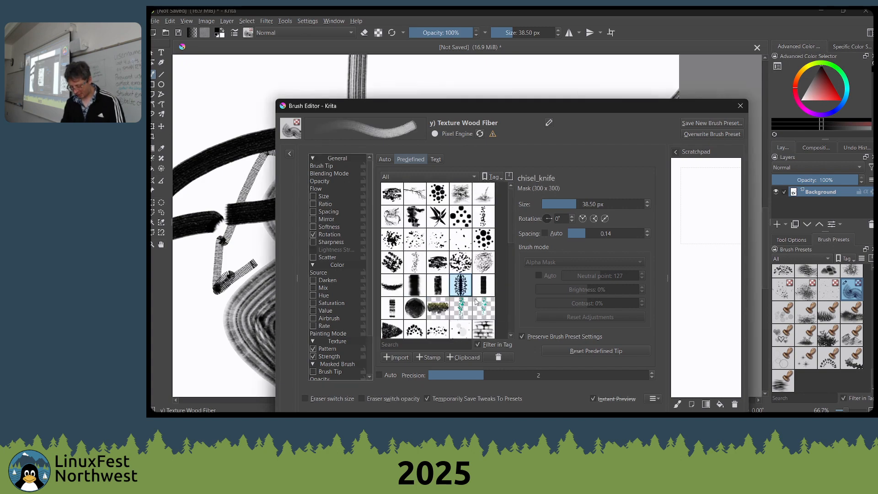
click(391, 308)
mouse_move(214, 148)
mouse_down()
mouse_move(276, 74)
mouse_move(544, 81)
mouse_up()
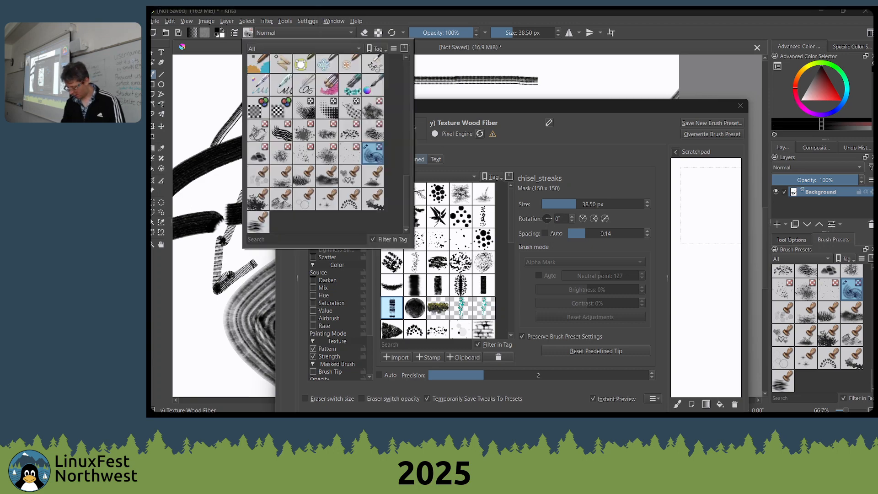
Choose the Texture Reptile preset, close the brush editor, and paint a scaly patch, enlarging the brush to 165 px
click(798, 271)
click(740, 106)
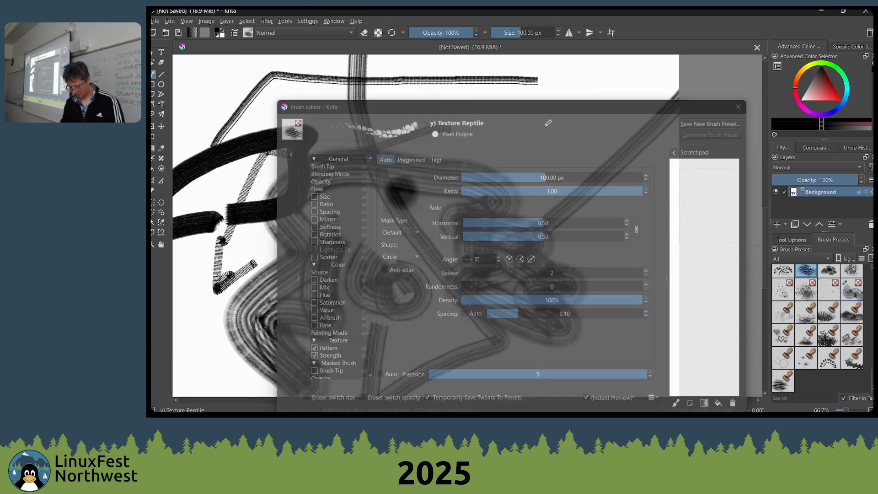
drag(585, 132, 498, 154)
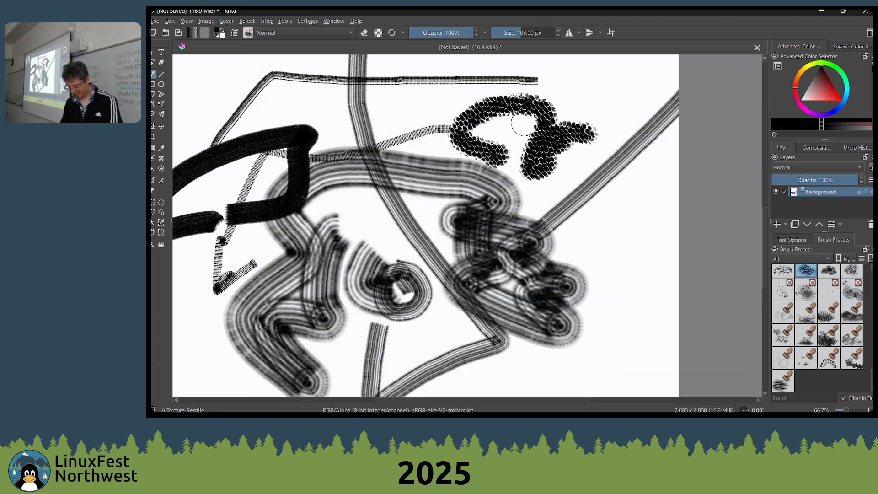
key(bracketright)
key(bracketright)
mouse_move(582, 142)
mouse_down()
mouse_move(499, 151)
mouse_move(555, 125)
mouse_move(462, 125)
mouse_move(609, 146)
mouse_up()
Choose the Shapes Rounded brush preset and paint a dense black cluster below the scaly patch
scroll(815, 359, down, 6)
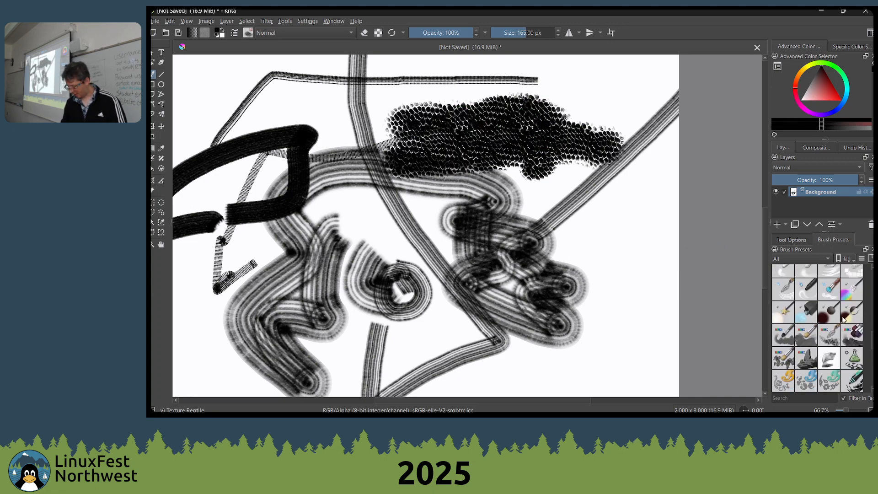
scroll(809, 318, up, 3)
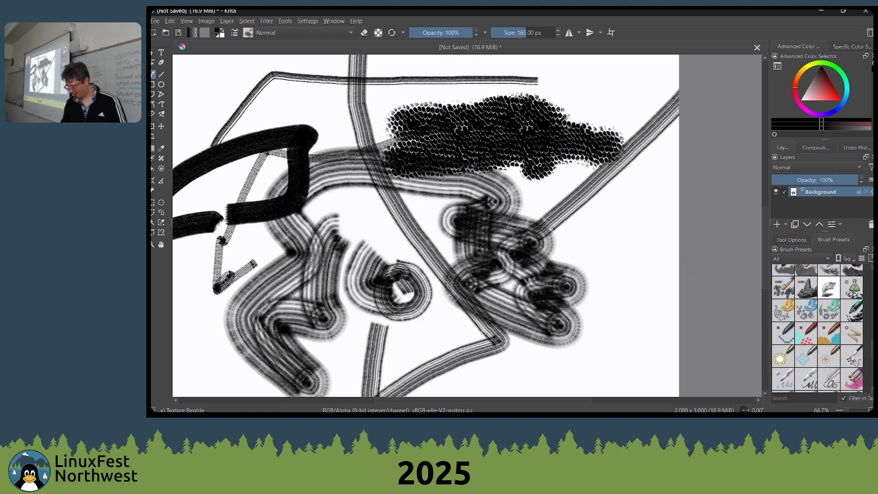
click(851, 303)
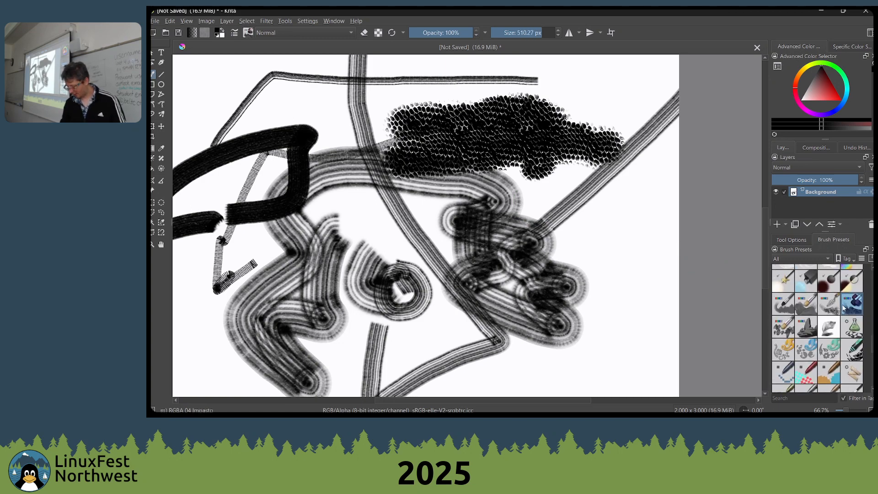
click(809, 349)
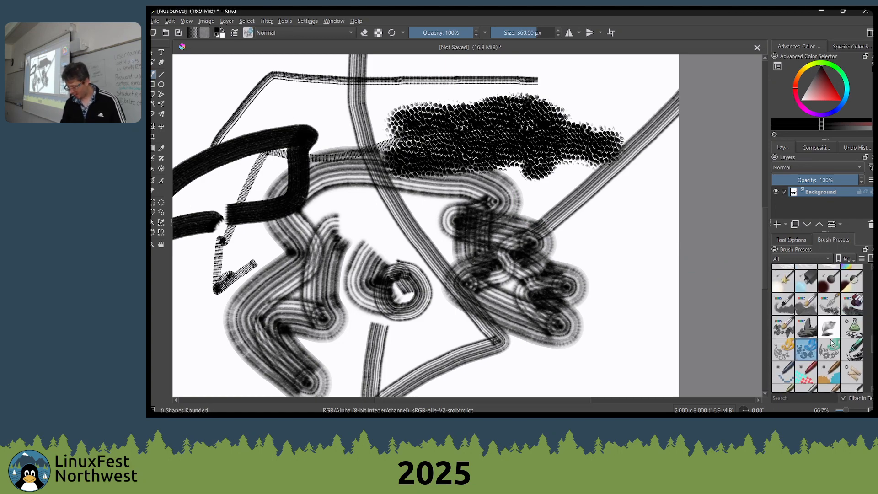
mouse_move(553, 256)
mouse_down()
mouse_move(588, 208)
mouse_move(398, 247)
mouse_move(635, 244)
mouse_up()
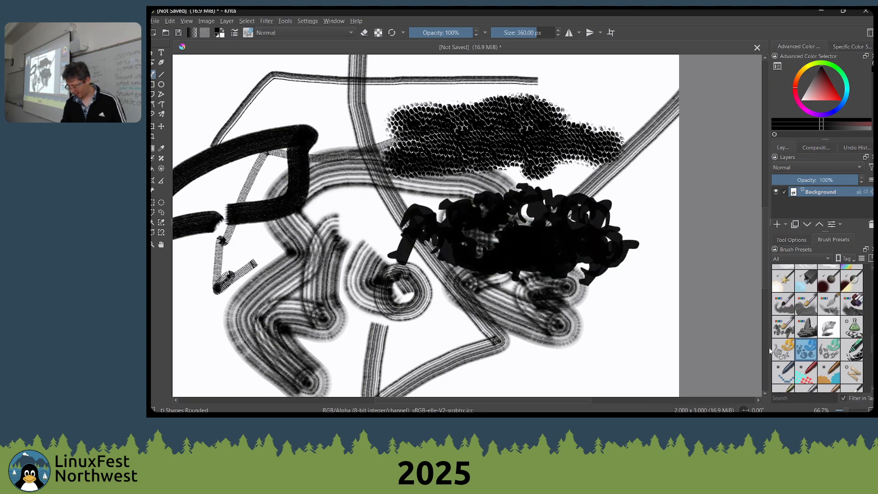
Choose the Shapes Spikes preset and paint a row of spiky shapes across the middle of the drawing
click(832, 350)
mouse_move(590, 283)
mouse_down()
mouse_move(430, 270)
mouse_move(375, 247)
mouse_move(292, 247)
mouse_up()
scroll(289, 248, down, 1)
scroll(291, 233, down, 1)
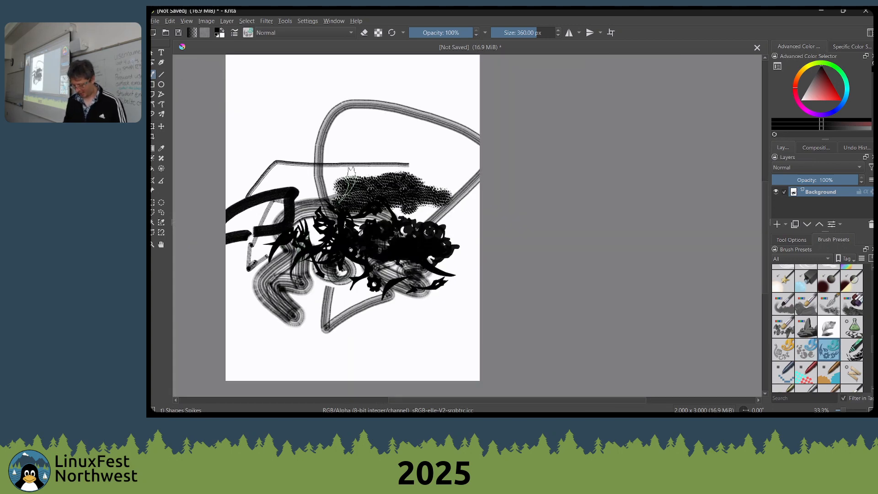
Turn on horizontal mirroring and paint symmetrical black and white spike strokes around the centre line as a face's brow and nose
click(600, 33)
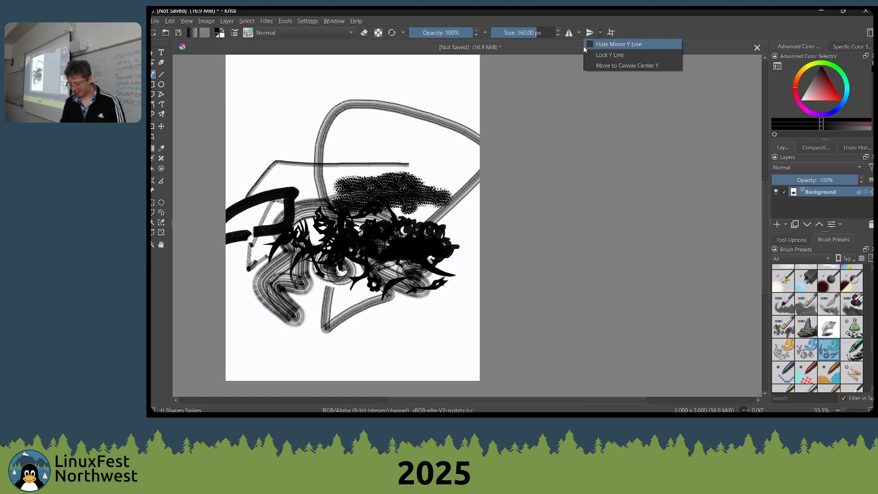
click(569, 33)
mouse_move(346, 153)
mouse_down()
mouse_move(382, 154)
mouse_move(419, 177)
mouse_move(402, 168)
mouse_move(385, 177)
mouse_move(352, 169)
mouse_move(334, 183)
mouse_move(377, 154)
mouse_move(368, 130)
mouse_move(336, 153)
mouse_move(359, 135)
mouse_move(393, 133)
mouse_move(382, 158)
mouse_up()
key(x)
key(x)
mouse_move(387, 211)
mouse_down()
mouse_move(389, 183)
mouse_move(359, 209)
mouse_move(369, 224)
mouse_up()
key(x)
Paint mirrored black eye areas and white cheeks and chin, swapping the foreground and background colors between strokes
key(x)
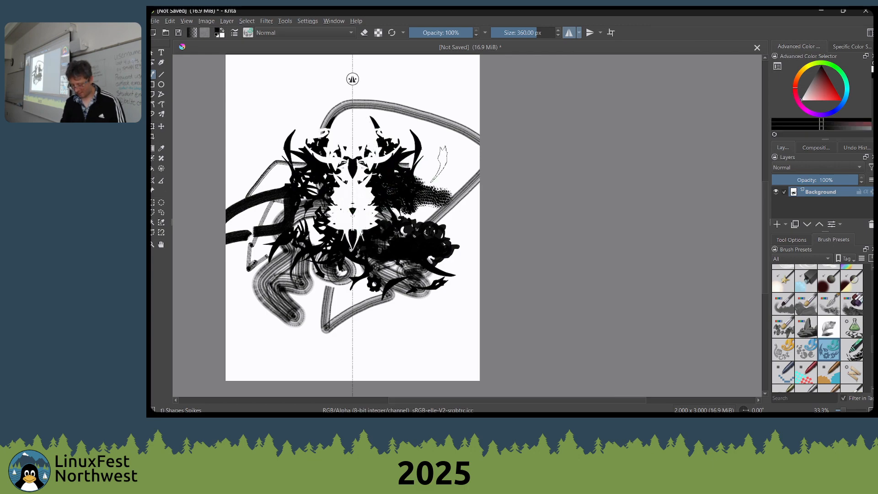
mouse_move(451, 166)
mouse_down()
mouse_move(400, 203)
mouse_move(434, 173)
mouse_move(399, 236)
mouse_up()
key(x)
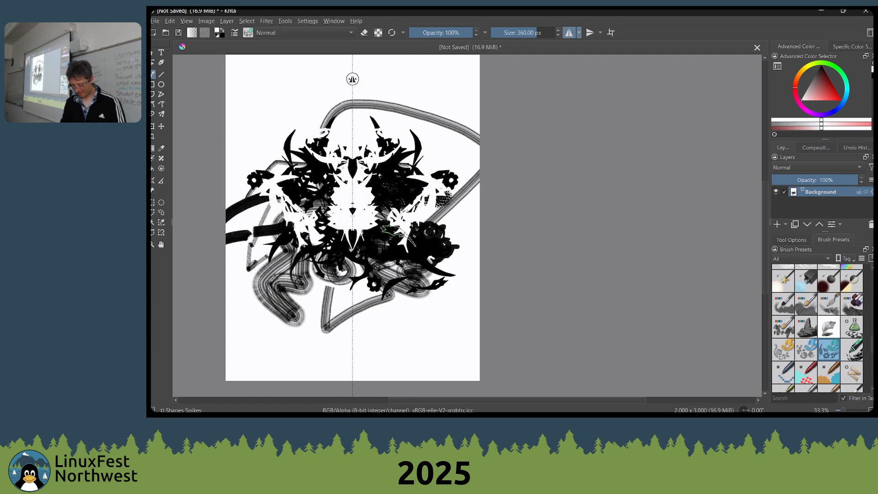
mouse_move(343, 259)
mouse_down()
mouse_move(375, 249)
mouse_move(405, 224)
mouse_move(381, 279)
mouse_move(366, 267)
mouse_up()
key(x)
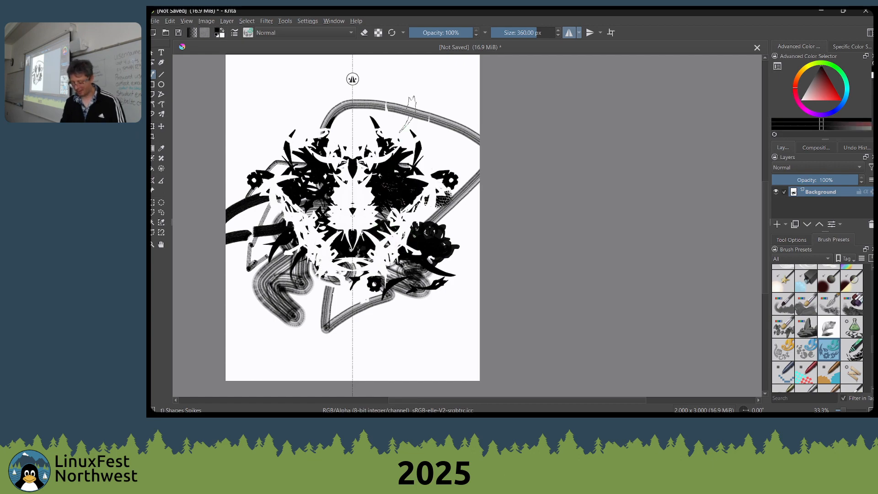
Paint mirrored black hair around the top of the head and a white forehead with the Shapes Spikes brush
mouse_move(429, 201)
mouse_down()
mouse_move(425, 105)
mouse_move(397, 76)
mouse_move(409, 59)
mouse_move(437, 64)
mouse_move(395, 69)
mouse_move(384, 98)
mouse_move(404, 98)
mouse_move(377, 66)
mouse_move(370, 100)
mouse_move(412, 133)
mouse_move(393, 133)
mouse_move(379, 116)
mouse_move(355, 161)
mouse_move(370, 171)
mouse_move(355, 215)
mouse_move(375, 247)
mouse_up()
key(x)
key(x)
key(x)
mouse_move(348, 215)
mouse_down()
mouse_move(355, 240)
mouse_move(331, 191)
mouse_move(360, 157)
mouse_move(348, 215)
mouse_up()
Reduce the brush size to 188 px and paint the mirrored mouth and chin beard in alternating black and white
key([)
key([)
key([)
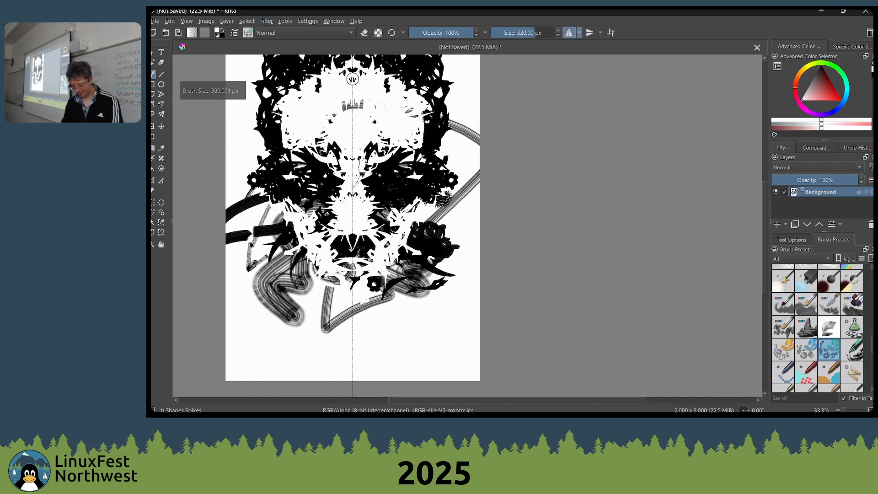
key([)
key([)
key([)
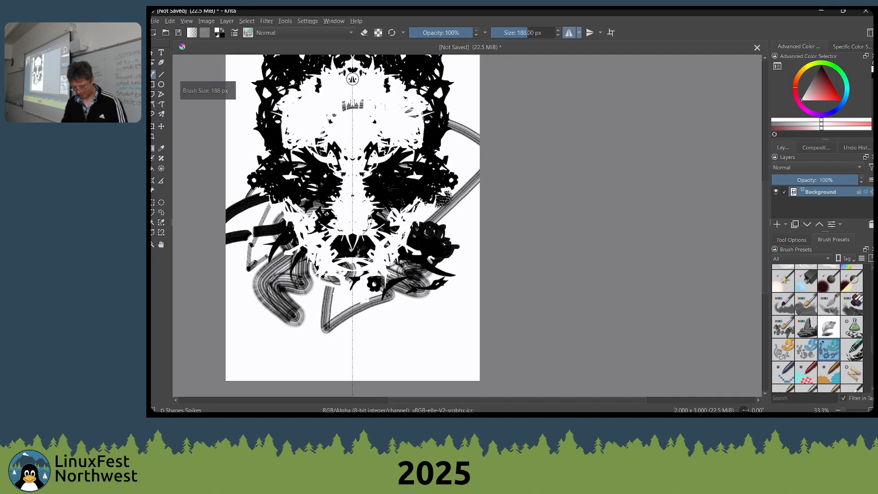
key(x)
mouse_move(376, 263)
mouse_down()
mouse_move(379, 285)
mouse_move(366, 281)
mouse_move(362, 295)
mouse_move(395, 306)
mouse_move(365, 306)
mouse_move(382, 303)
mouse_move(369, 308)
mouse_move(382, 319)
mouse_move(371, 330)
mouse_move(371, 319)
mouse_move(416, 333)
mouse_move(382, 319)
mouse_move(421, 269)
mouse_up()
key(x)
key(x)
key(x)
key(x)
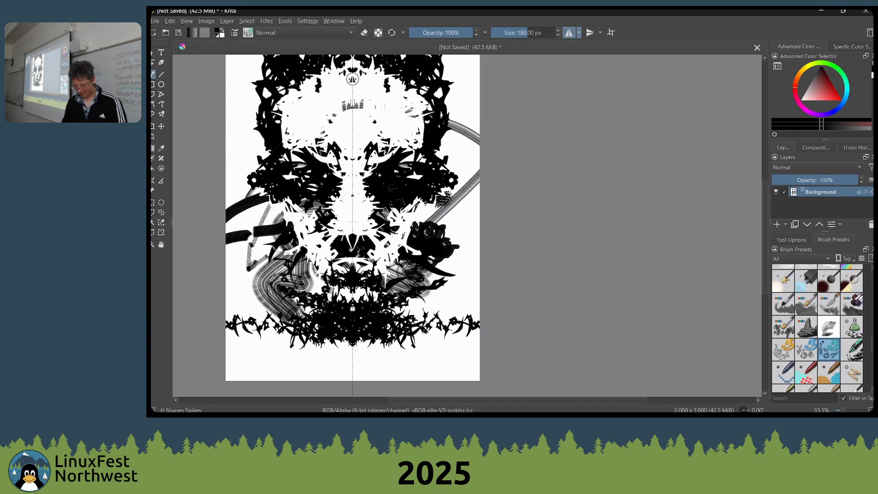
Extend the black beard up both sides of the jaw and add a white highlight on the chin
mouse_move(284, 251)
mouse_down()
mouse_move(247, 256)
mouse_move(251, 318)
mouse_move(277, 285)
mouse_up()
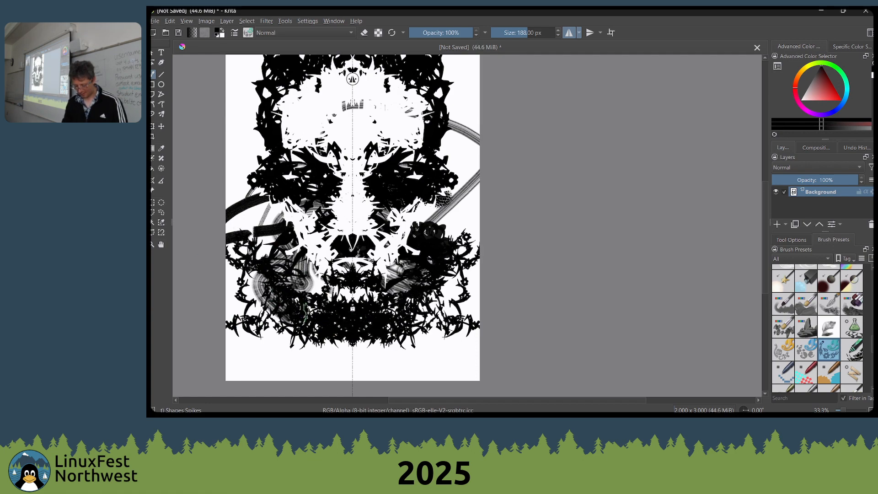
mouse_move(305, 314)
mouse_down()
mouse_move(333, 314)
mouse_move(294, 300)
mouse_move(297, 275)
mouse_move(281, 226)
mouse_up()
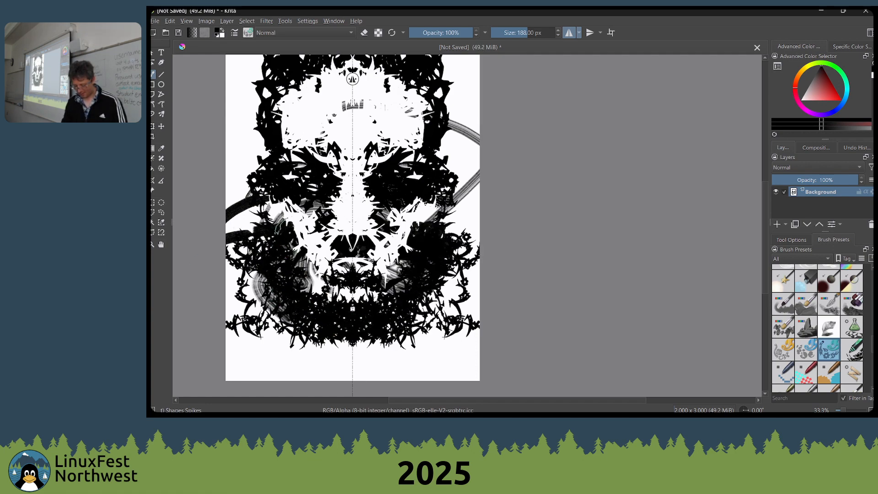
key(x)
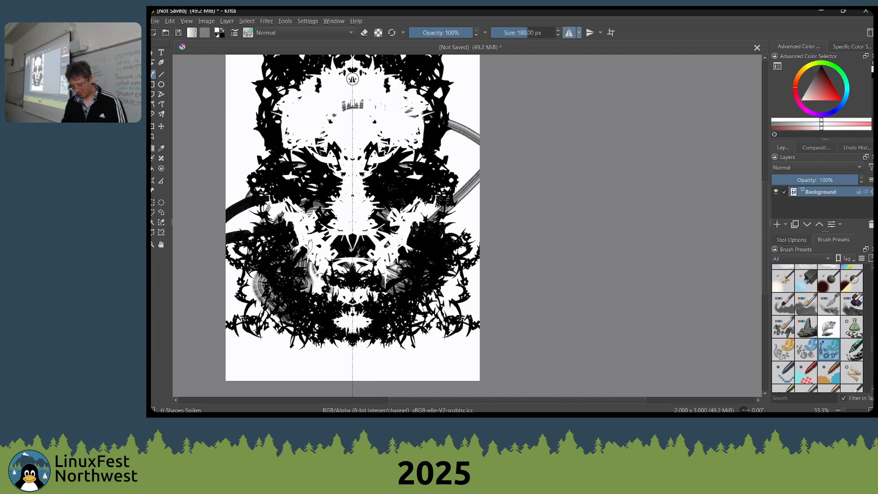
Switch to the Wet Bristles Rough brush at 135 px and 60% opacity and blend vertical strokes over the cheeks
right_click(360, 193)
click(407, 177)
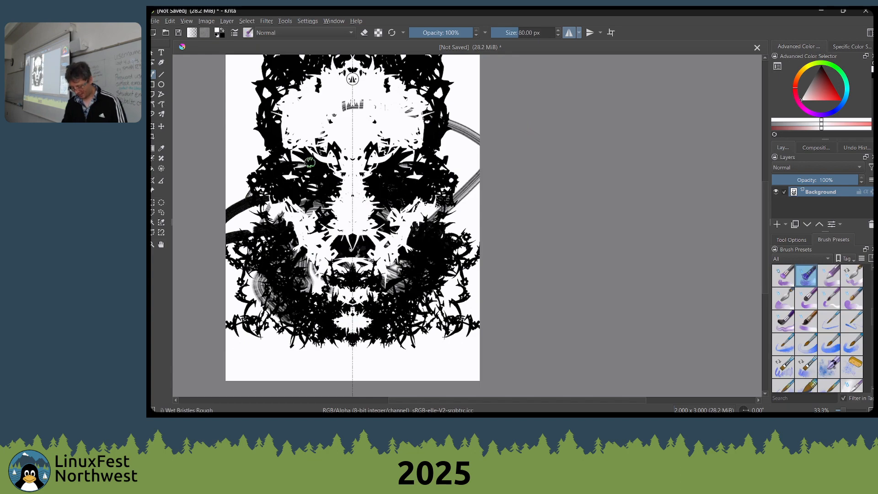
key(bracketright)
key(bracketright)
key(bracketright)
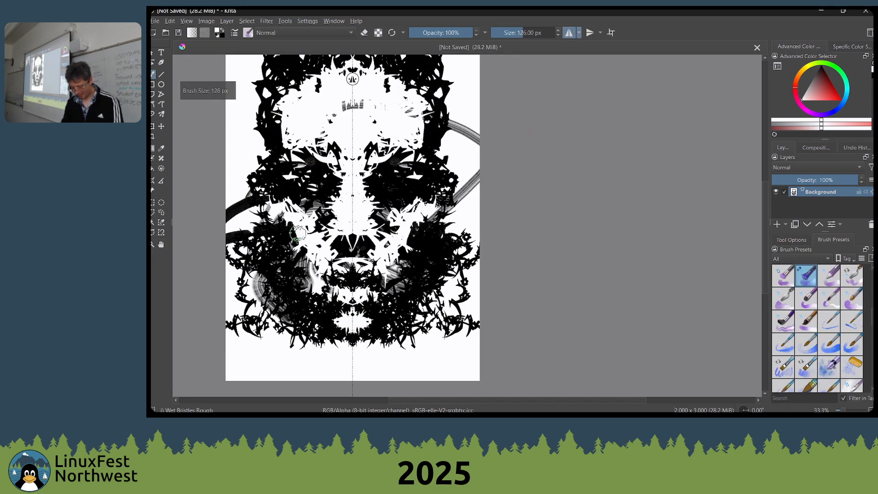
key(i)
key(i)
key(i)
key(i)
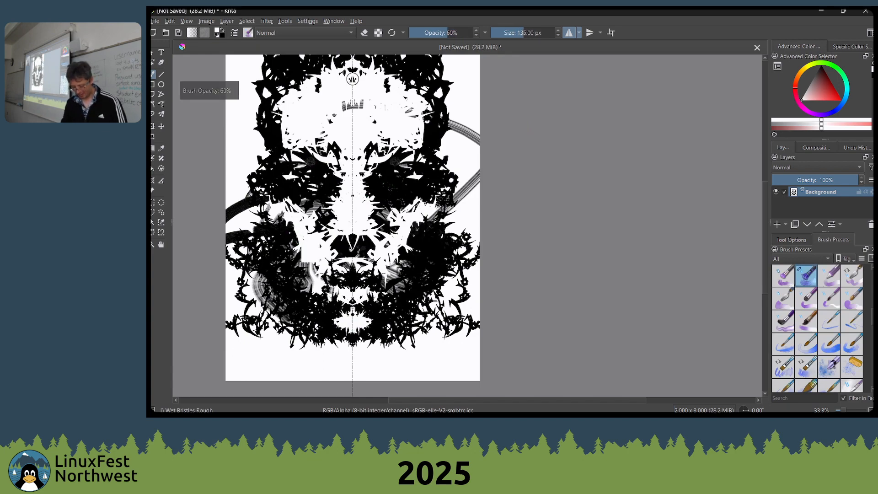
mouse_move(292, 229)
mouse_down()
mouse_move(306, 253)
mouse_move(292, 229)
mouse_move(302, 243)
mouse_move(303, 272)
mouse_up()
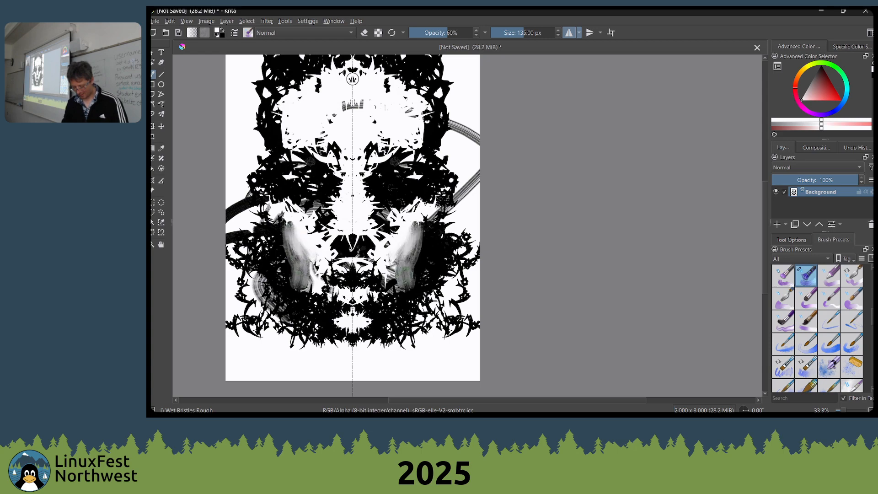
Blend the mouth, nose, brow and inner eye areas with mirrored wet bristle strokes, alternating black and white
mouse_move(372, 278)
mouse_down()
mouse_move(354, 269)
mouse_move(368, 280)
mouse_move(367, 270)
mouse_move(348, 277)
mouse_move(371, 281)
mouse_move(347, 274)
mouse_move(368, 275)
mouse_move(378, 265)
mouse_move(369, 259)
mouse_move(374, 253)
mouse_move(391, 277)
mouse_move(368, 253)
mouse_move(367, 280)
mouse_move(376, 277)
mouse_move(367, 267)
mouse_move(356, 271)
mouse_move(385, 247)
mouse_move(353, 235)
mouse_up()
key(x)
key(x)
key(x)
key(x)
mouse_move(370, 202)
mouse_down()
mouse_move(375, 214)
mouse_move(366, 240)
mouse_move(376, 242)
mouse_move(361, 247)
mouse_move(377, 240)
mouse_move(360, 216)
mouse_move(359, 237)
mouse_move(368, 167)
mouse_move(375, 200)
mouse_move(379, 180)
mouse_move(411, 193)
mouse_move(403, 169)
mouse_move(395, 174)
mouse_move(373, 151)
mouse_move(366, 172)
mouse_up()
key(x)
key(x)
key(x)
key(x)
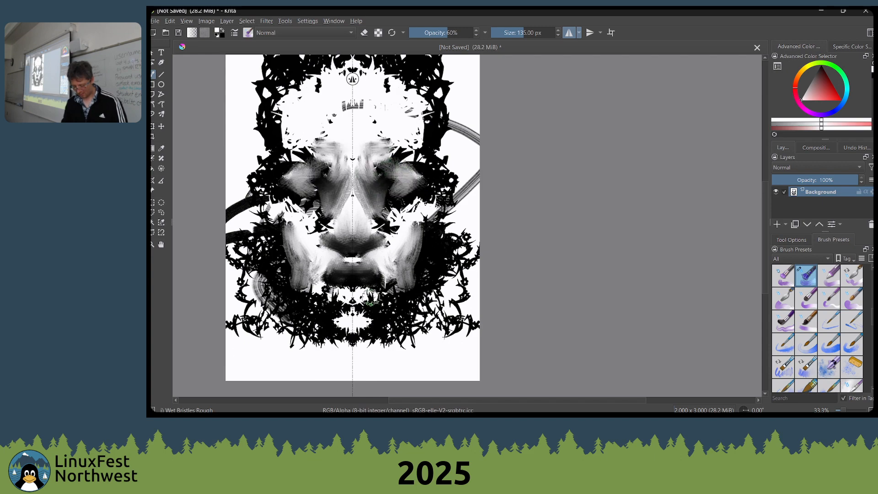
Blend the lower lip and chin, smooth the cheeks, and darken the eye sockets with mirrored wet bristle strokes
mouse_move(346, 296)
mouse_down()
mouse_move(341, 315)
mouse_move(365, 310)
mouse_move(369, 323)
mouse_move(399, 296)
mouse_move(373, 312)
mouse_move(396, 310)
mouse_move(395, 287)
mouse_move(379, 311)
mouse_move(398, 284)
mouse_move(364, 300)
mouse_up()
key(x)
key(x)
key(x)
key(x)
mouse_move(421, 214)
mouse_down()
mouse_move(397, 209)
mouse_move(410, 185)
mouse_move(391, 205)
mouse_move(410, 158)
mouse_up()
key(x)
mouse_move(414, 187)
mouse_down()
mouse_move(384, 196)
mouse_move(404, 182)
mouse_move(422, 201)
mouse_move(371, 178)
mouse_move(383, 179)
mouse_move(361, 160)
mouse_move(392, 182)
mouse_move(372, 160)
mouse_move(409, 177)
mouse_move(388, 168)
mouse_move(406, 184)
mouse_up()
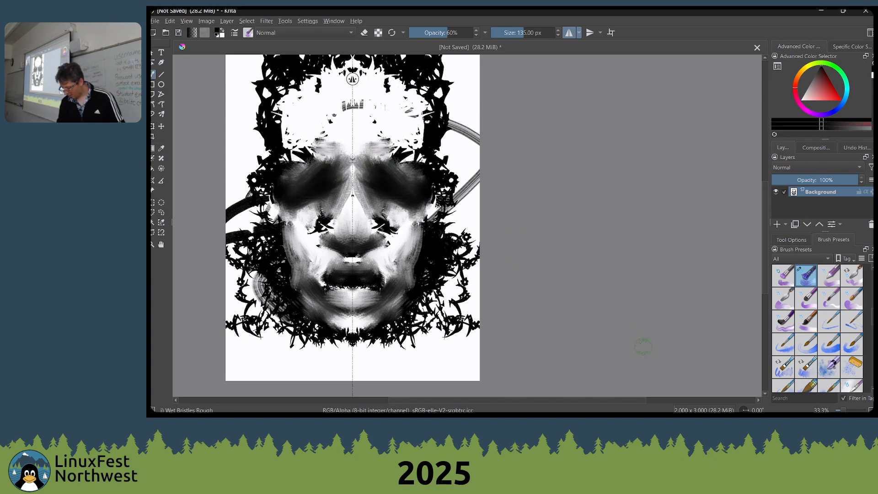
Try the Marker Medium and Marker Plain brushes, undo the cheek stroke, and enlarge Marker Plain to 215 px
scroll(818, 348, up, 10)
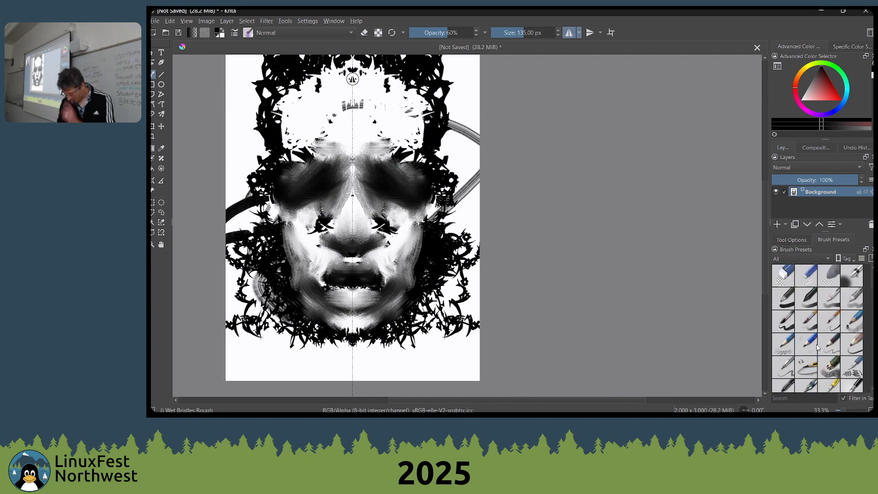
scroll(845, 327, down, 3)
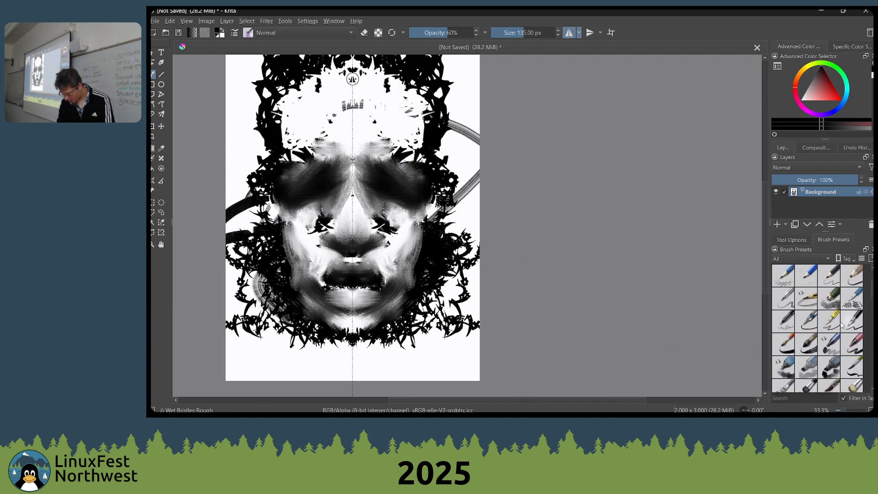
click(807, 368)
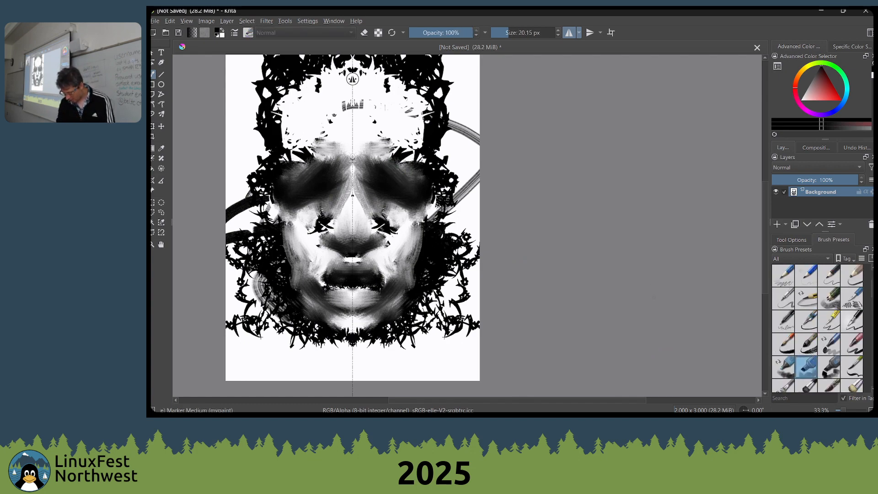
drag(654, 297, 720, 250)
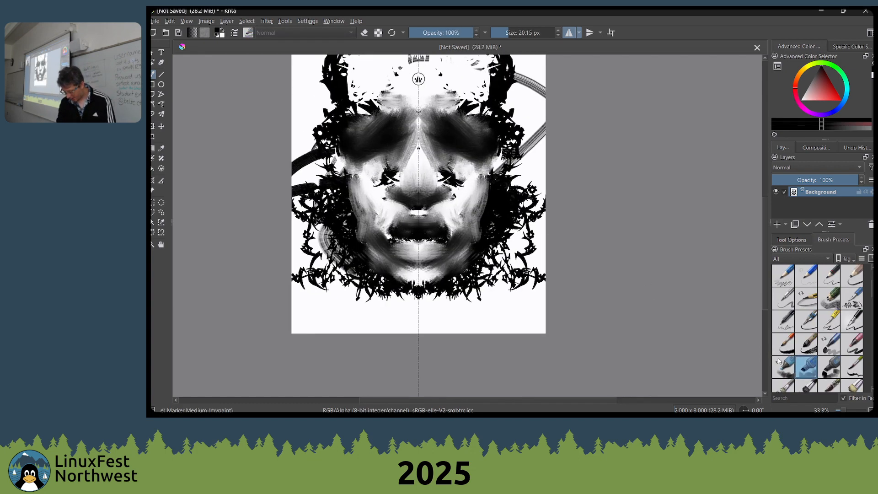
click(830, 368)
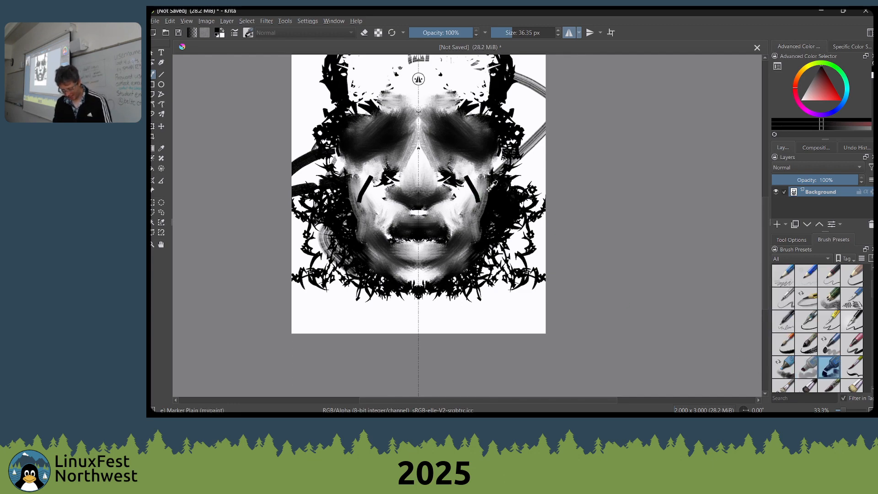
key(ctrl+z)
drag(489, 179, 484, 223)
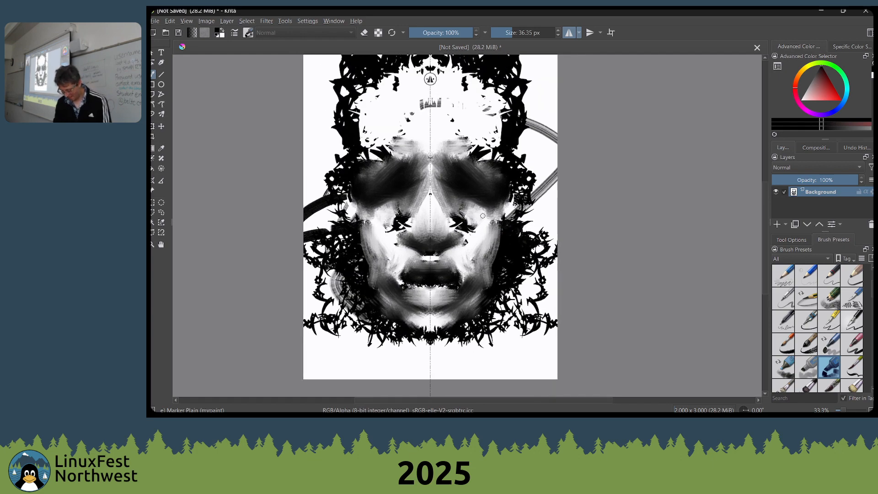
key(bracketright)
key(bracketright)
key(bracketright)
key(bracketright)
key(bracketright)
key(bracketright)
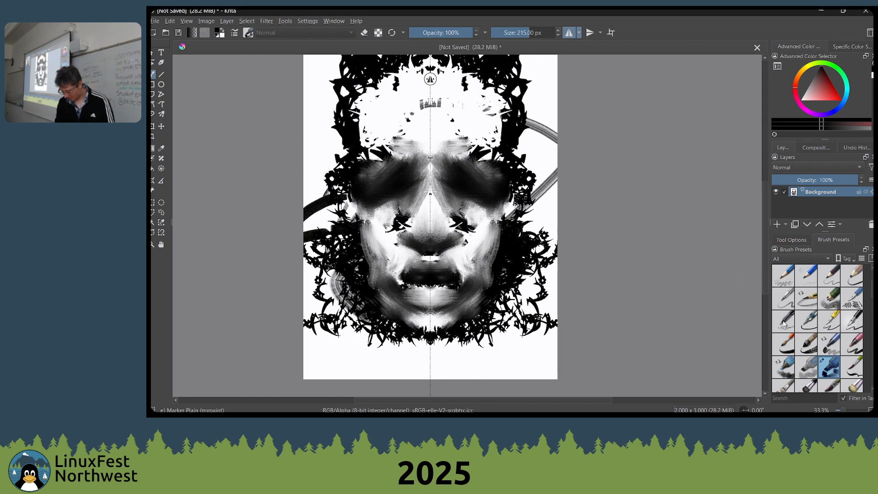
Switch to the Marker Medium brush, undo the thin forehead stroke, enlarge to 154 px, and shade both sides of the forehead with mirrored grey strokes
click(806, 372)
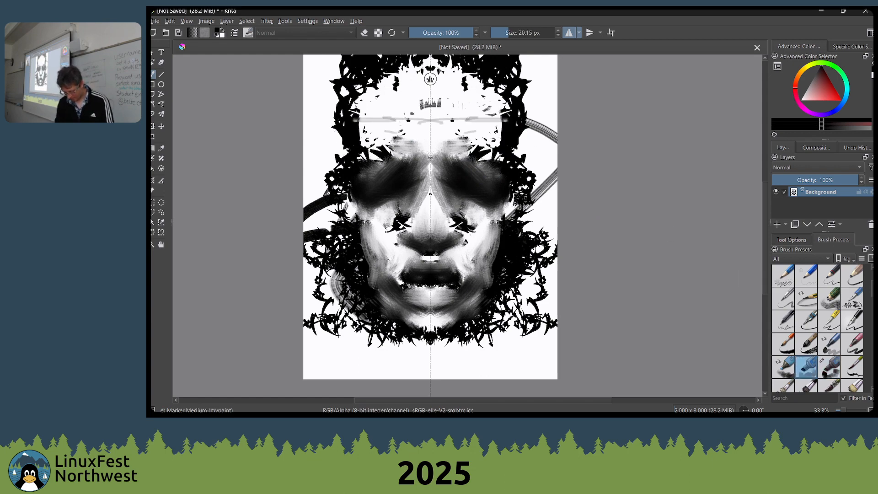
key(ctrl+z)
key(bracketright)
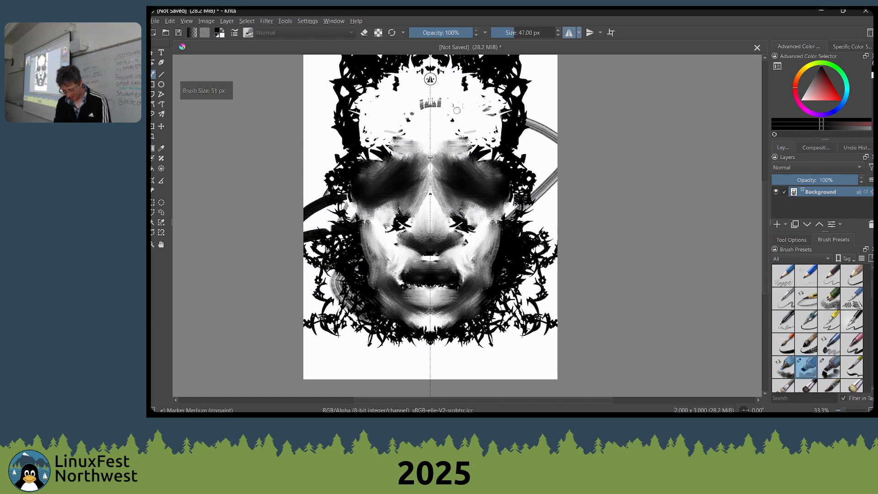
key(bracketright)
key(bracketright)
key(bracketright)
key(bracketright)
key(bracketright)
key(bracketright)
key(bracketright)
key(bracketright)
key(bracketright)
key(bracketright)
key(bracketright)
key(bracketright)
key(bracketright)
key(bracketright)
key(bracketright)
key(bracketright)
drag(455, 110, 495, 158)
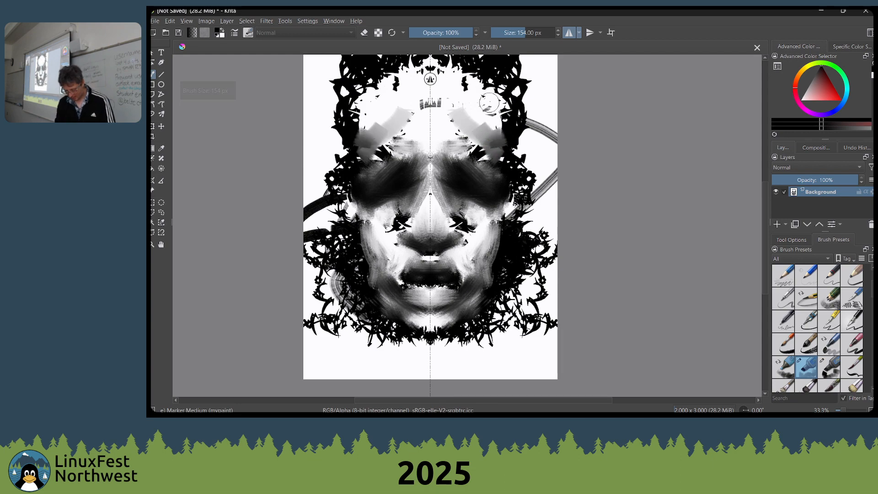
mouse_move(490, 103)
mouse_down()
mouse_move(502, 134)
mouse_move(472, 105)
mouse_move(488, 110)
mouse_move(496, 132)
mouse_move(493, 179)
mouse_up()
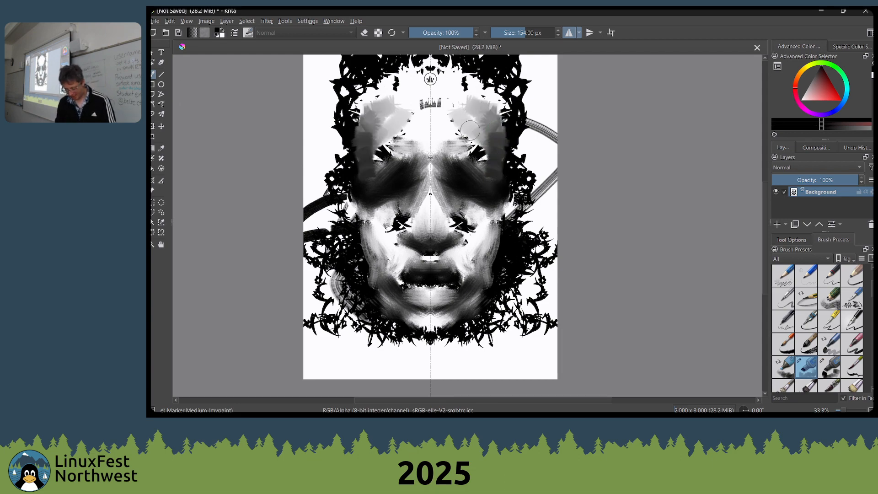
drag(470, 131, 493, 158)
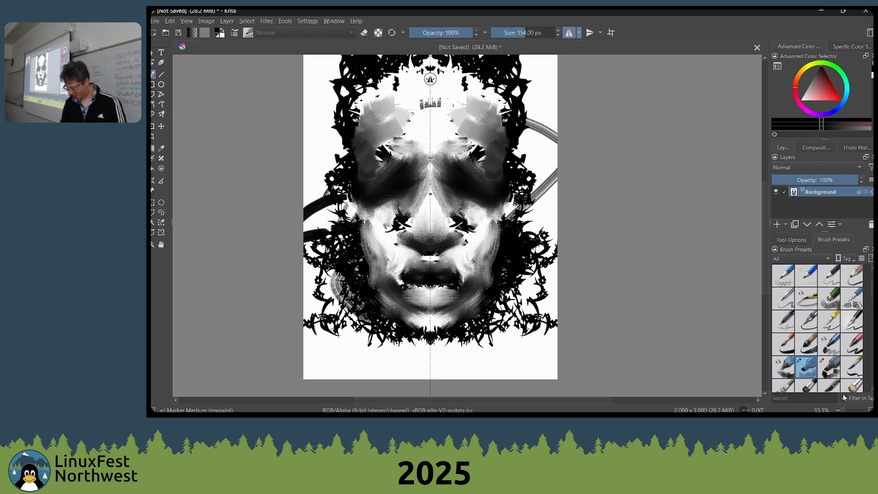
Smooth the brow, nose bridge and inner cheeks with mirrored Marker Medium strokes
mouse_move(453, 162)
mouse_down()
mouse_move(467, 134)
mouse_move(476, 150)
mouse_move(434, 133)
mouse_move(450, 156)
mouse_move(446, 126)
mouse_move(473, 234)
mouse_move(460, 203)
mouse_move(469, 228)
mouse_move(467, 217)
mouse_move(492, 234)
mouse_move(458, 196)
mouse_move(473, 228)
mouse_move(453, 201)
mouse_move(441, 218)
mouse_move(436, 183)
mouse_move(451, 225)
mouse_up()
key(x)
key(x)
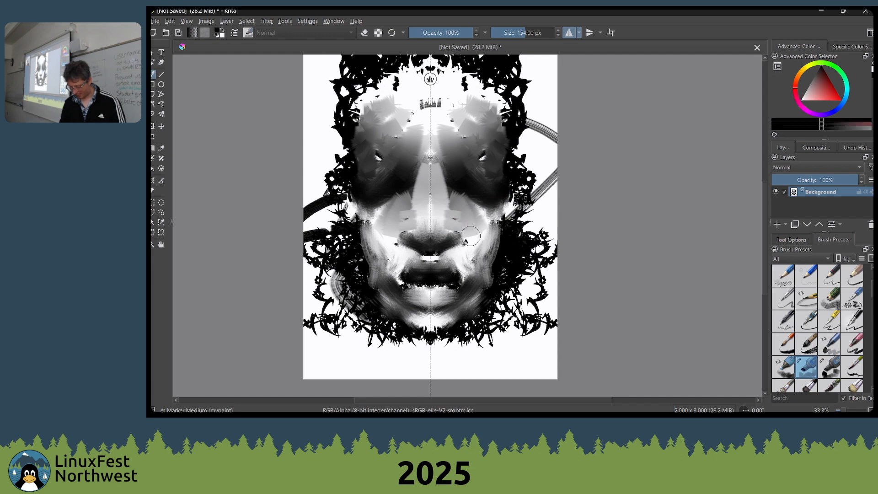
Look through the marker and bristle presets and switch to the Dry Roller brush
click(819, 372)
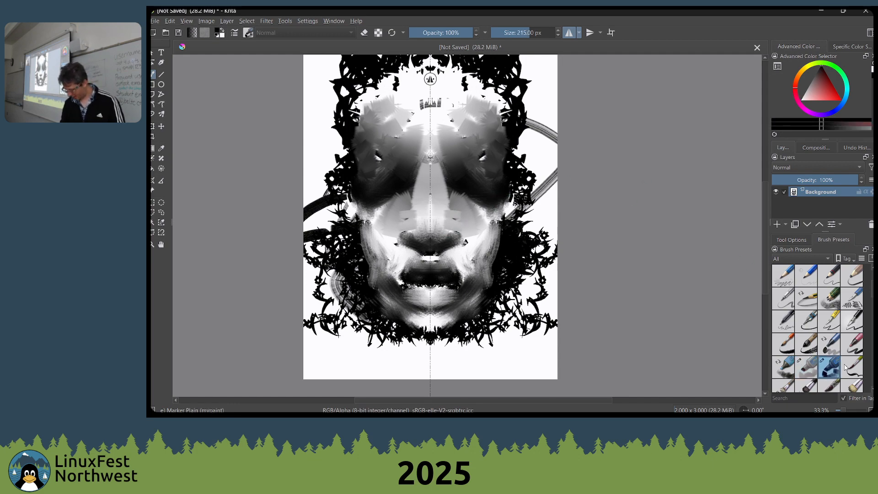
scroll(846, 367, down, 3)
click(788, 301)
click(827, 299)
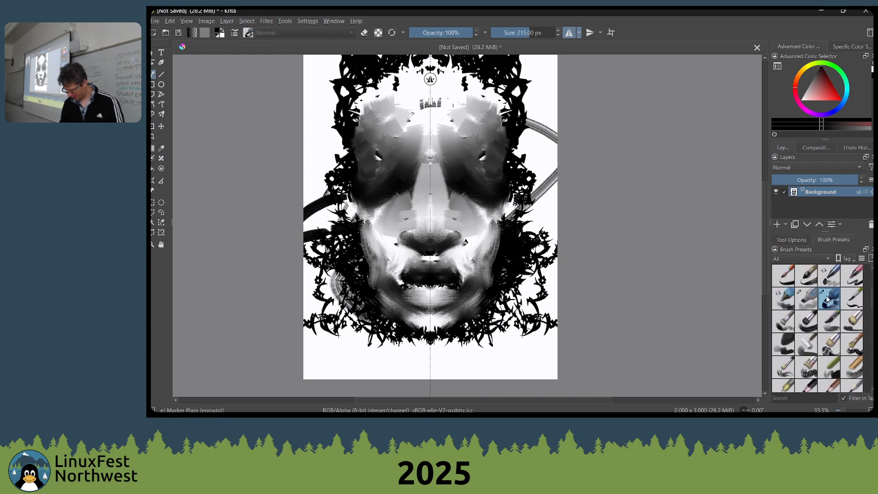
click(833, 318)
scroll(828, 325, up, 5)
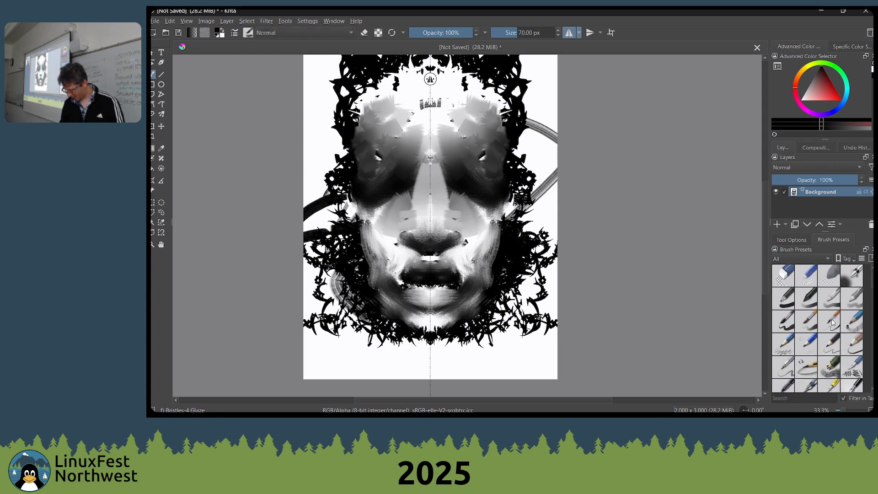
scroll(833, 323, down, 5)
click(812, 286)
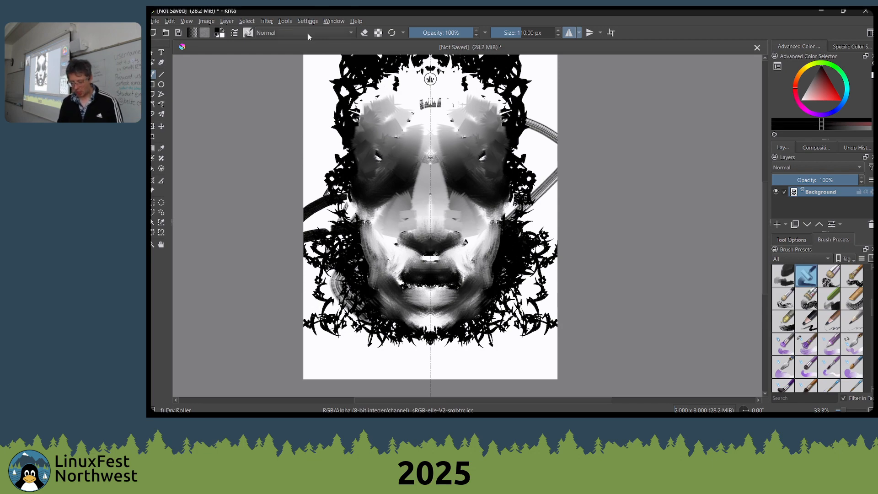
Set the brush's blending mode to Multiply
click(307, 20)
click(278, 32)
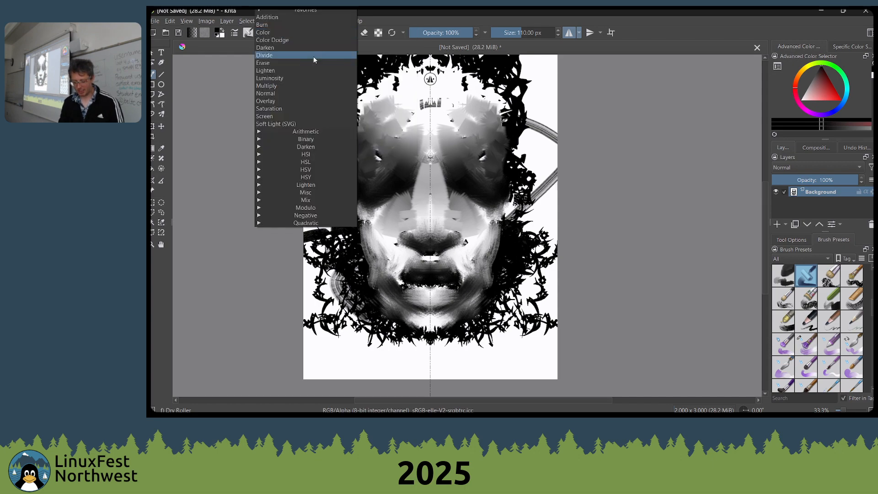
click(297, 85)
click(320, 32)
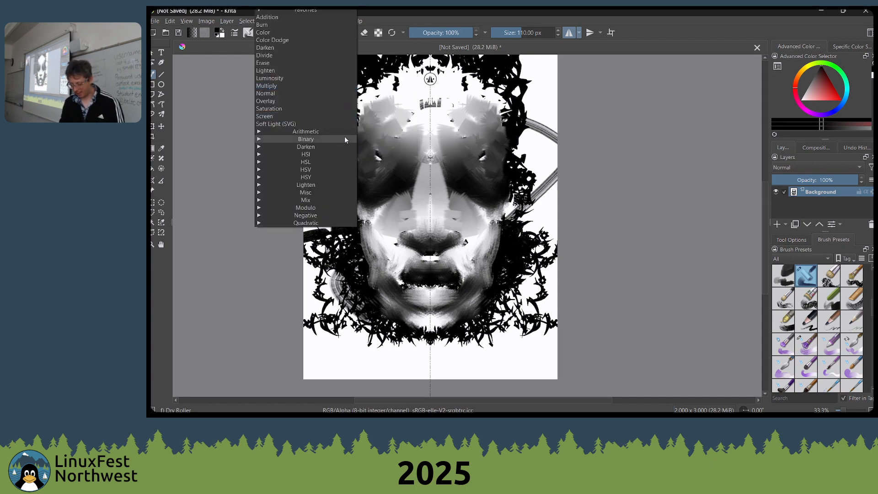
click(578, 111)
drag(559, 112, 567, 150)
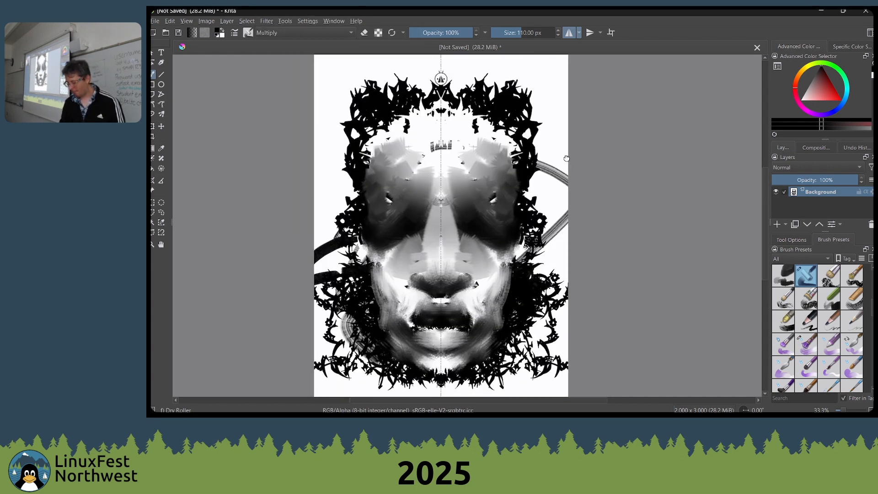
Enlarge the Dry Roller brush to 320 px and undo a test stroke at the upper edge of the hair
key(bracketright)
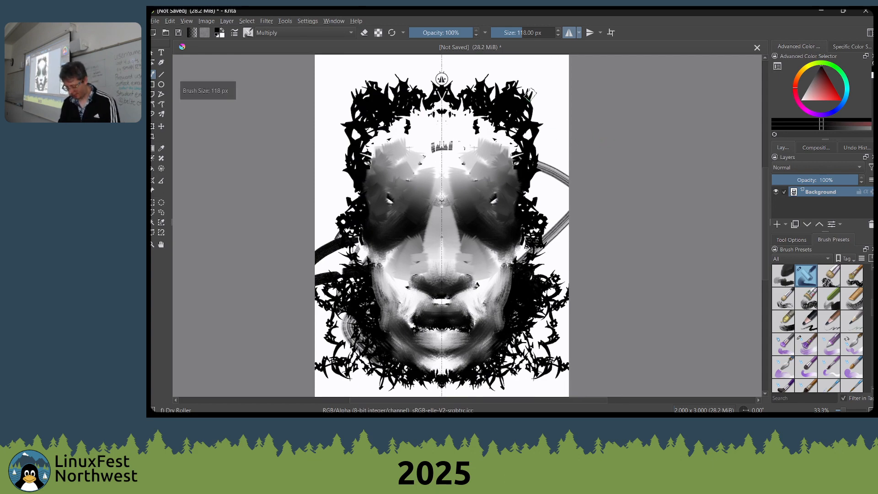
key(bracketright)
key(bracketright)
key(bracketright)
key(bracketright)
drag(528, 89, 539, 129)
key(ctrl+z)
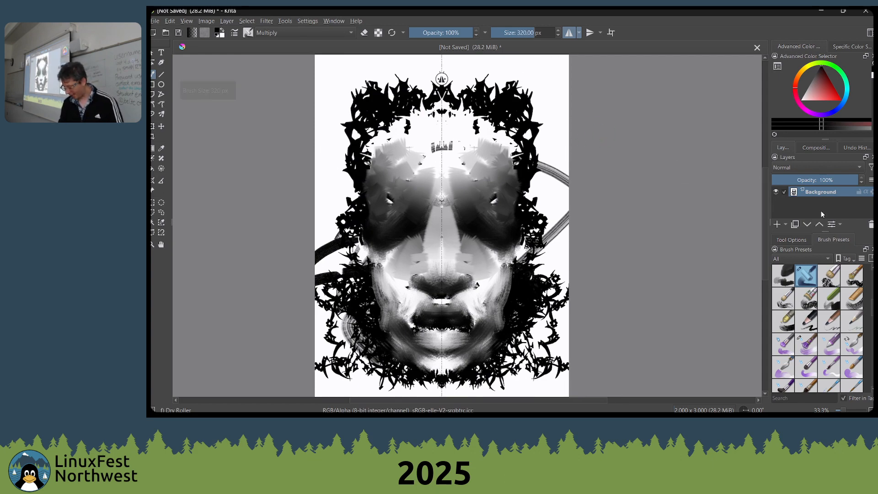
Examine the Undo History, Specific Color Selector and Compositions dockers
click(854, 148)
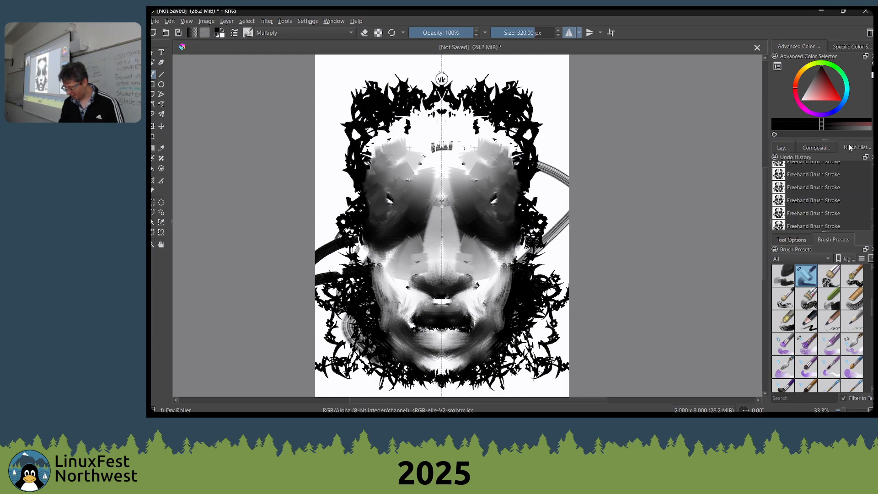
click(850, 42)
click(815, 148)
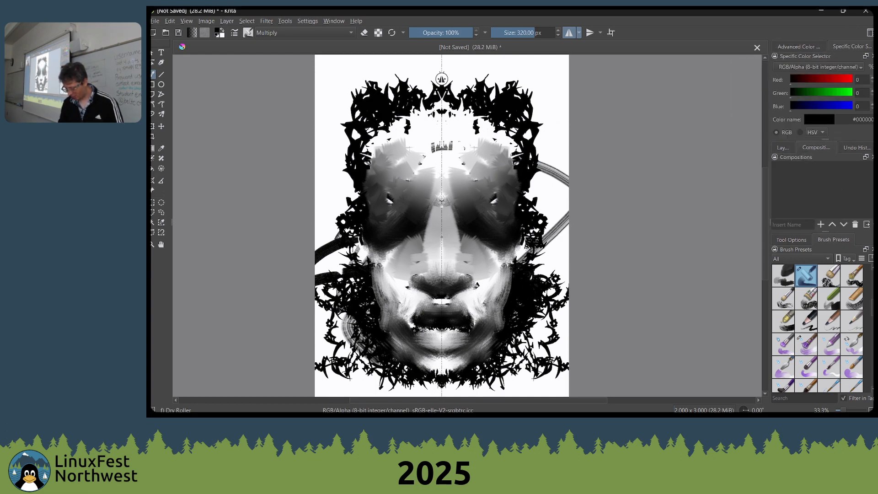
Show the Palette docker
click(307, 21)
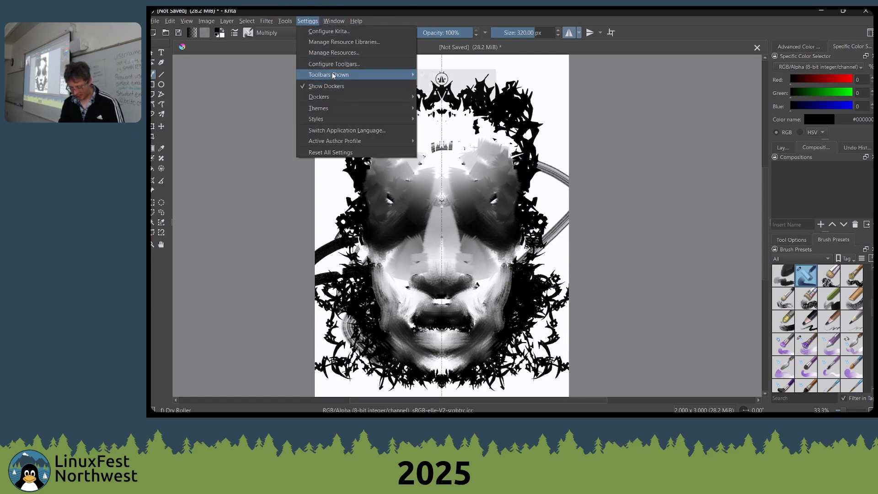
mouse_move(363, 94)
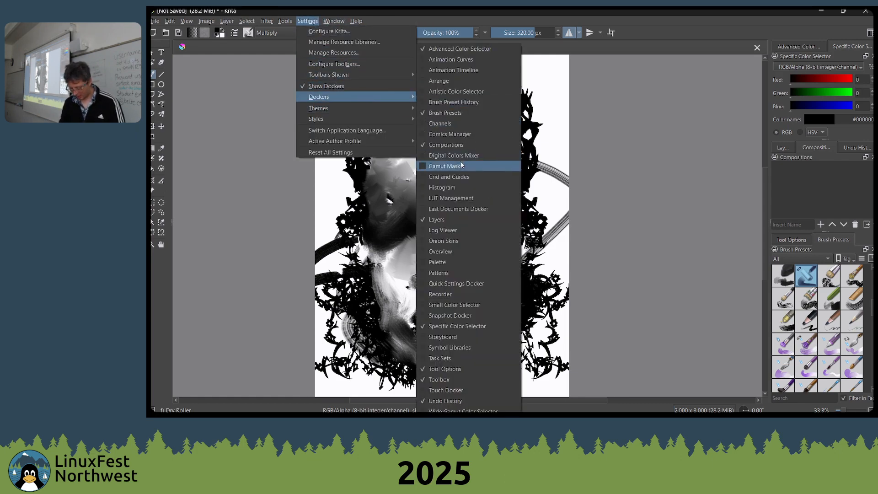
click(455, 261)
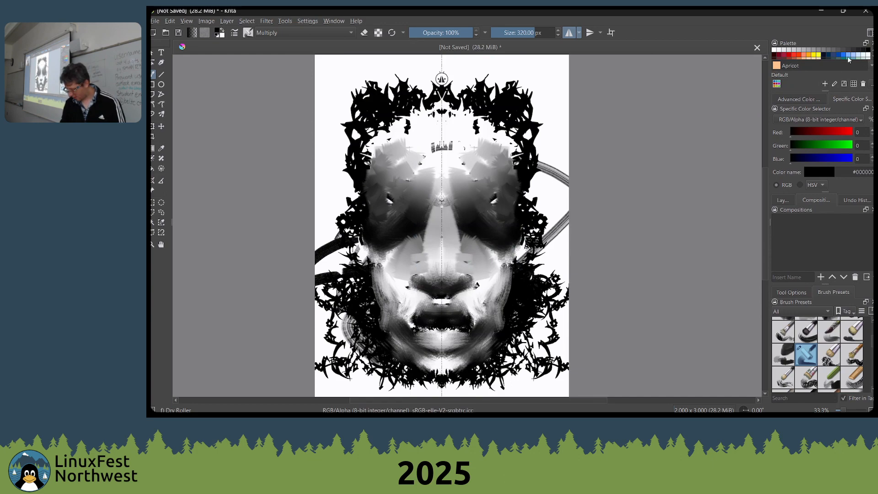
Pick the Grey 153 and Grey 204 swatches from the Default palette, checking the list of available palettes in between
click(813, 50)
click(776, 84)
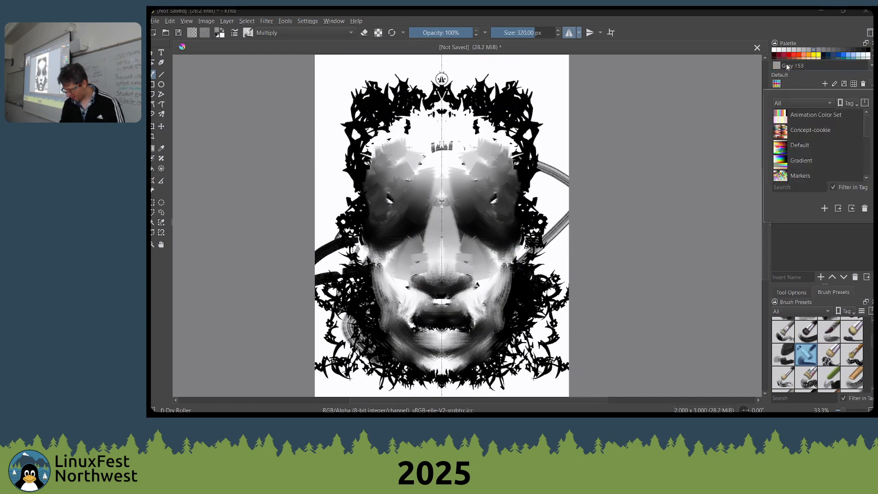
click(785, 42)
click(796, 98)
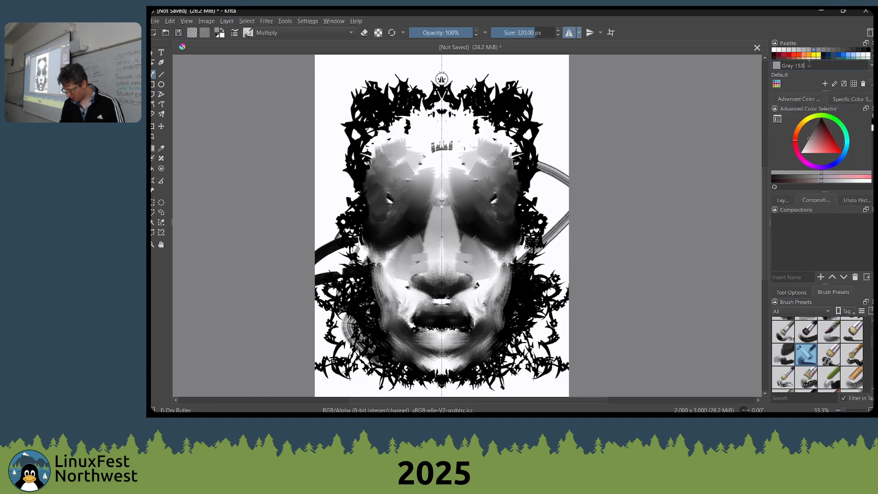
click(794, 50)
Examine the palette's swatch options, new colour swatch dialog and palette editing, cancelling each without changes
right_click(856, 54)
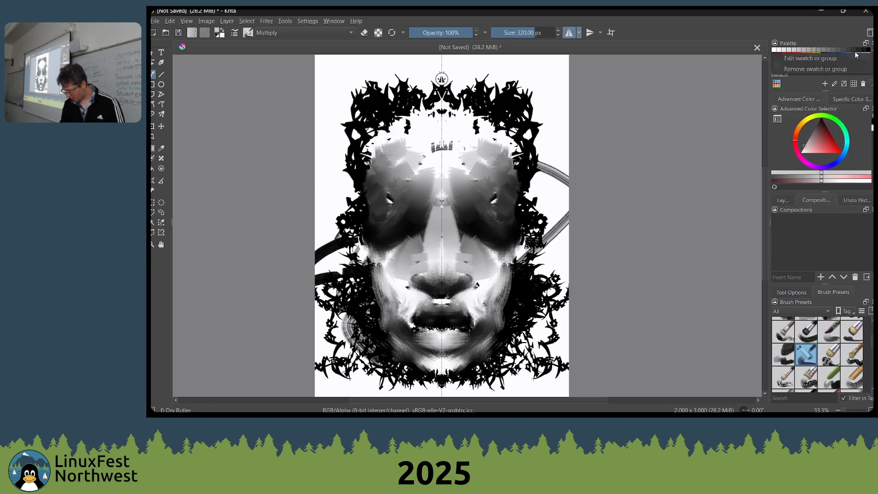
key(Escape)
click(825, 84)
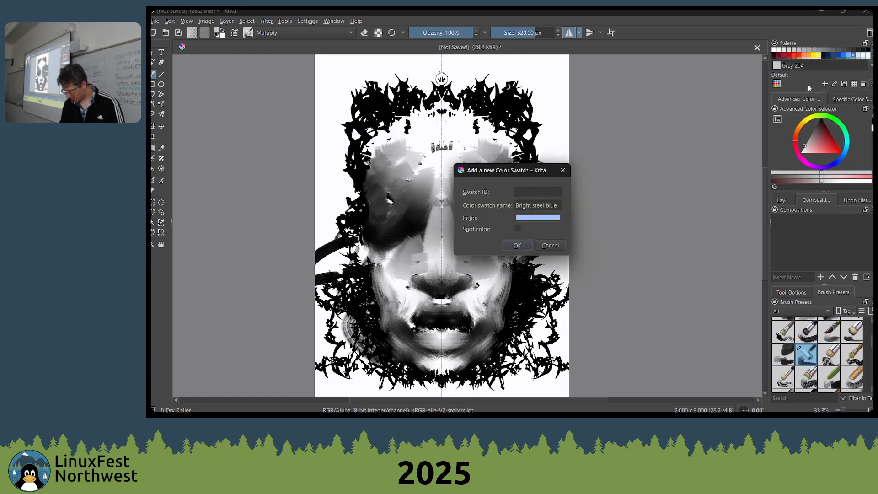
key(Escape)
click(854, 84)
key(Escape)
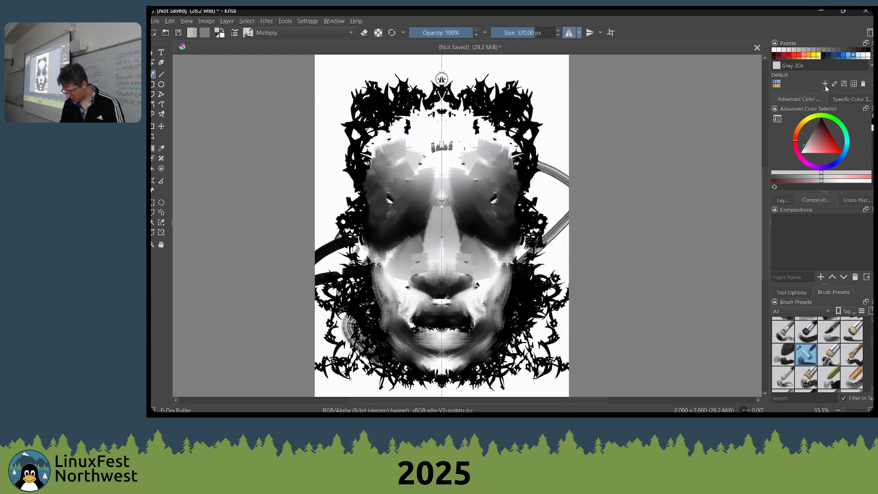
Dock the Palette together with the Advanced Color Selector and pick the Unbleached silk swatch as the painting colour
click(816, 56)
scroll(819, 51, down, 1)
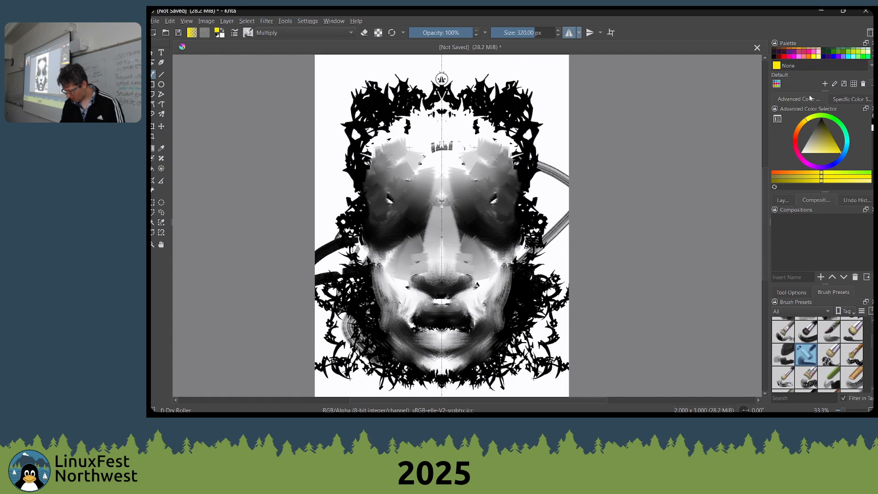
drag(791, 44, 808, 109)
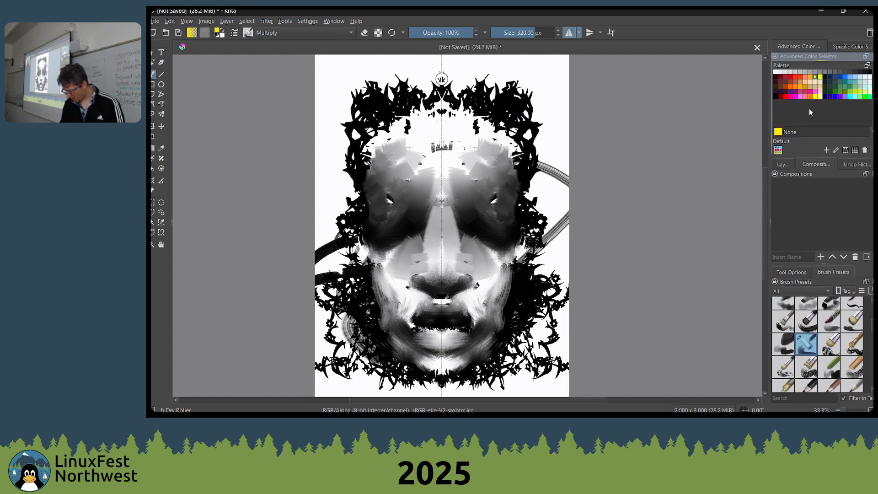
click(808, 72)
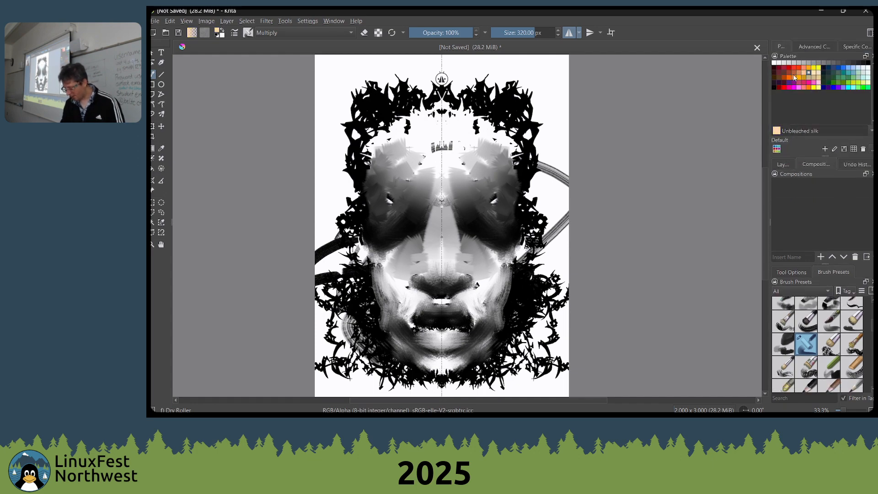
Tint the forehead with the Timberwolf swatch, and the brow and upper cheeks with Peach, using mirrored Multiply strokes
click(859, 77)
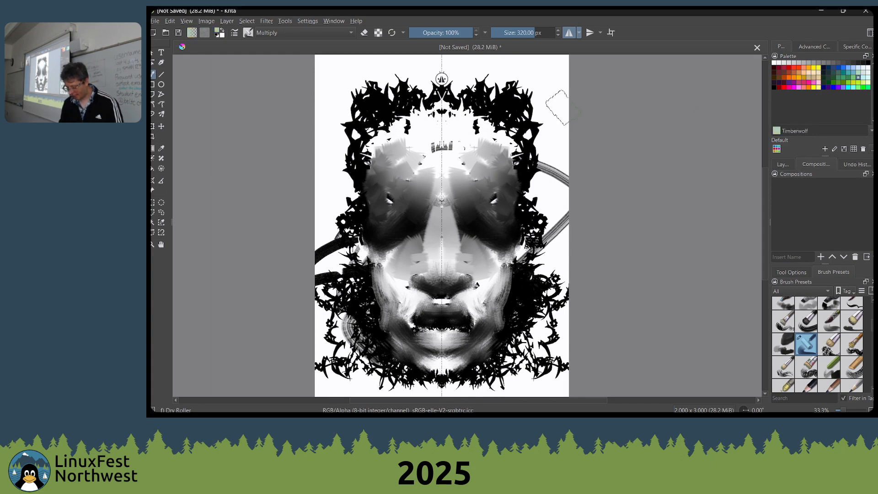
mouse_move(526, 109)
mouse_down()
mouse_move(498, 128)
mouse_move(473, 103)
mouse_move(448, 130)
mouse_up()
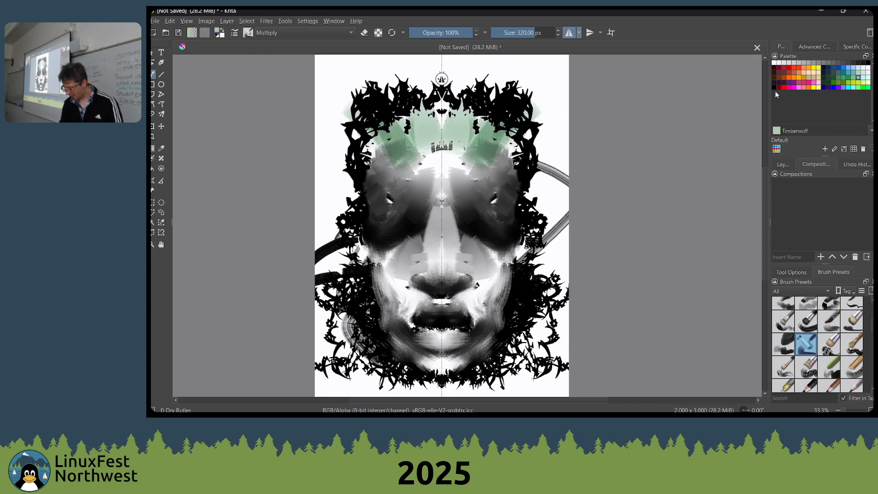
click(866, 74)
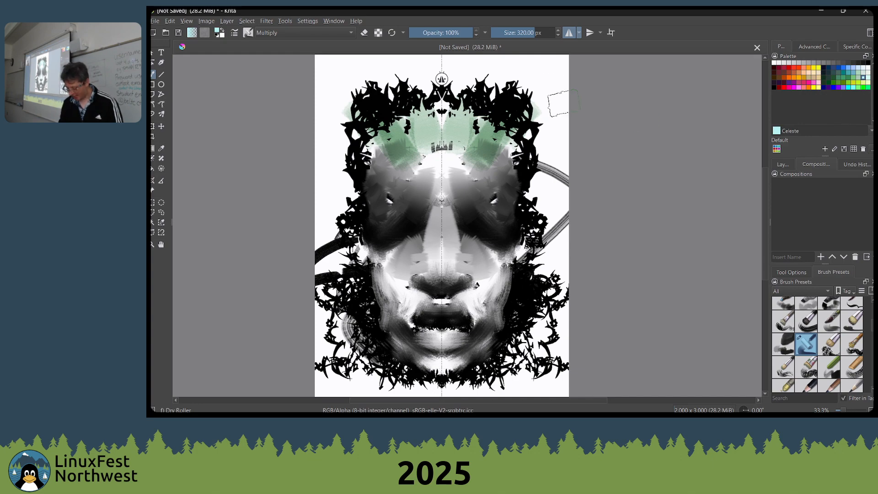
drag(463, 158, 464, 189)
mouse_move(461, 250)
mouse_down()
mouse_move(496, 252)
mouse_move(490, 230)
mouse_up()
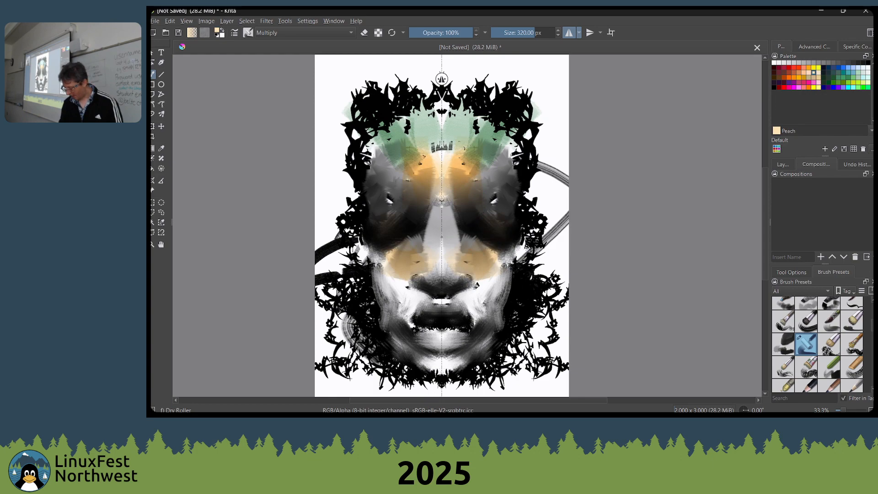
Glaze the nose, cheeks, eyes and the outer sides of the face with the Pink swatch
click(798, 88)
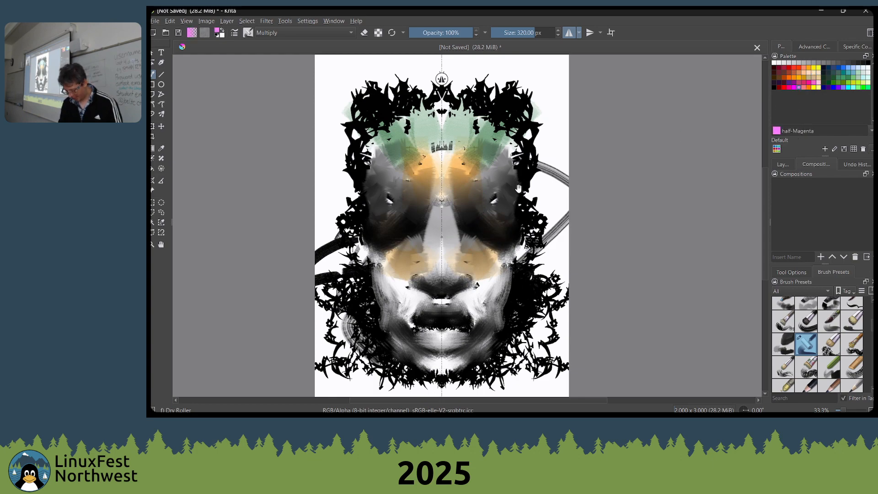
drag(518, 188, 523, 188)
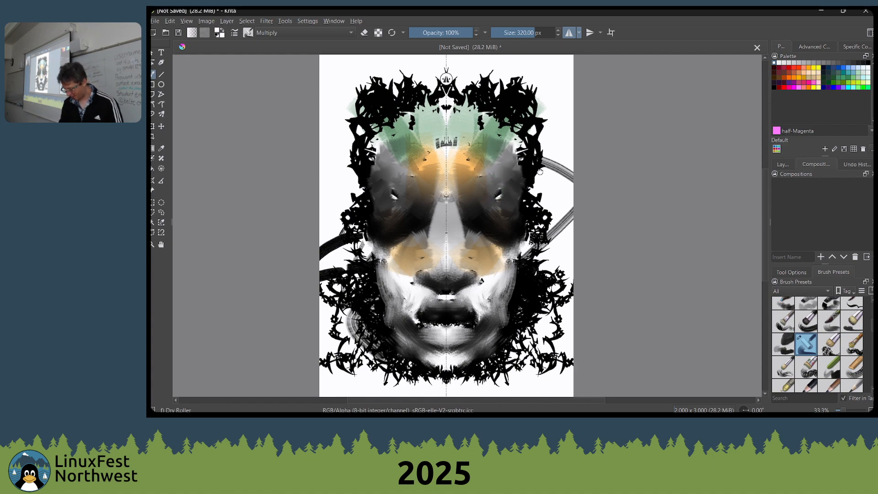
mouse_move(562, 182)
mouse_down()
mouse_move(578, 160)
mouse_move(538, 161)
mouse_up()
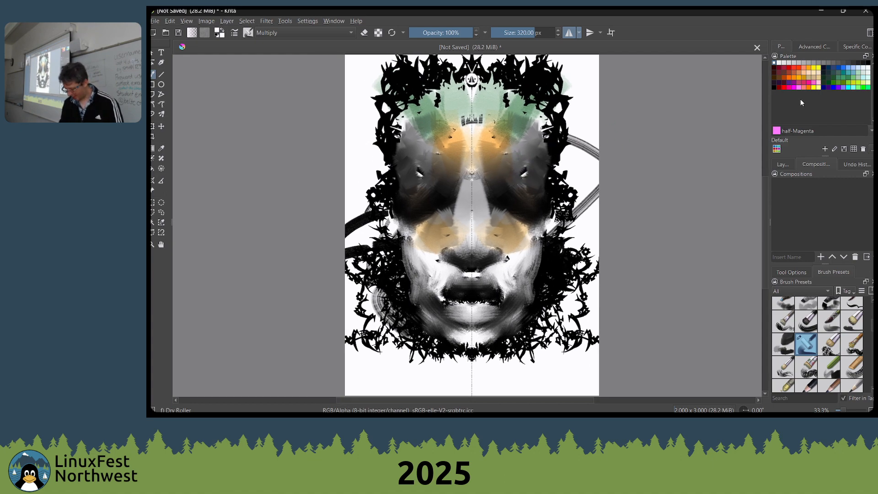
click(818, 81)
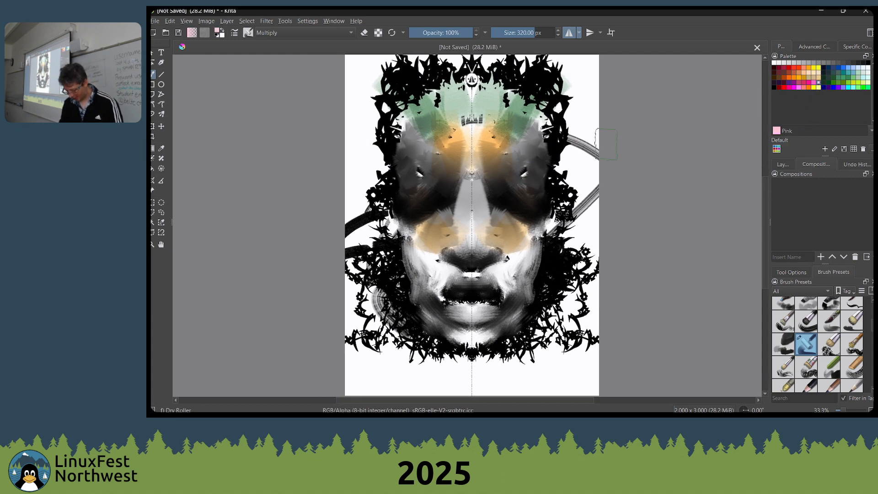
mouse_move(606, 144)
mouse_down()
mouse_move(581, 229)
mouse_move(485, 293)
mouse_move(487, 197)
mouse_move(526, 176)
mouse_move(535, 151)
mouse_up()
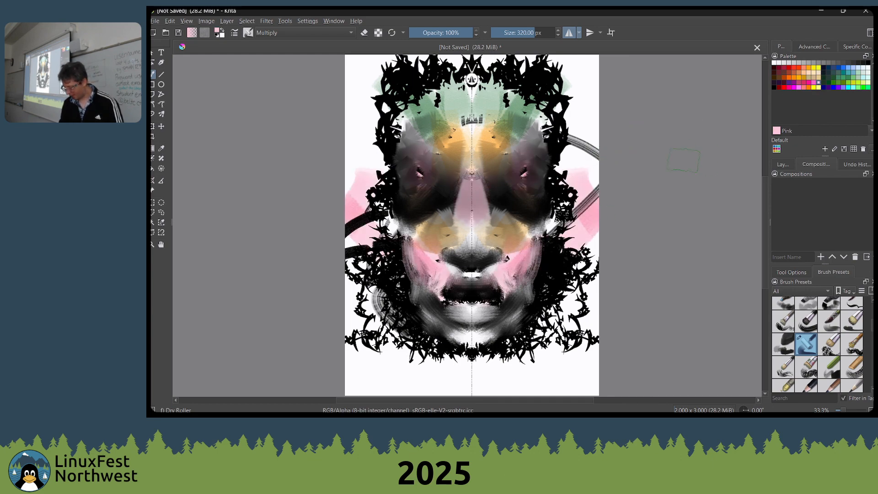
Paint Turquoise over the eye sockets and temples, undoing the last stroke
click(850, 76)
mouse_move(509, 181)
mouse_down()
mouse_move(538, 164)
mouse_move(530, 187)
mouse_move(531, 132)
mouse_move(496, 153)
mouse_move(500, 219)
mouse_up()
key(ctrl+z)
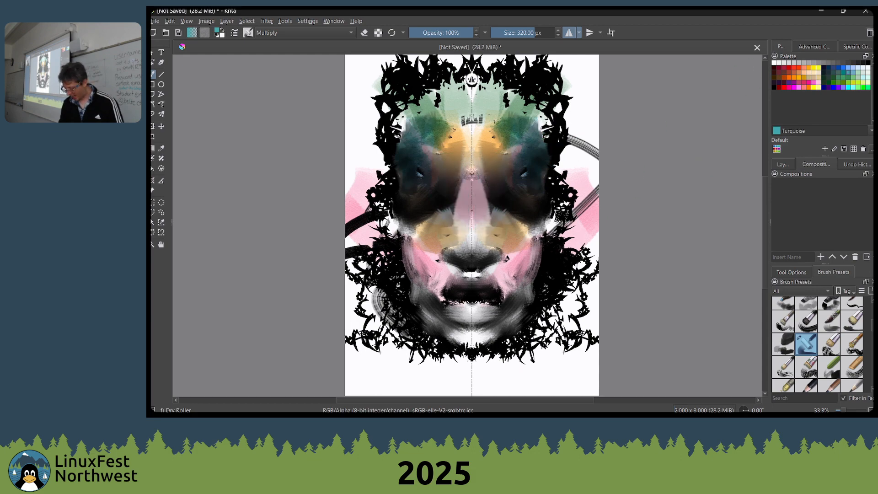
Tint the mouth corners, cheeks and chin with the Bright steel blue swatch
click(852, 68)
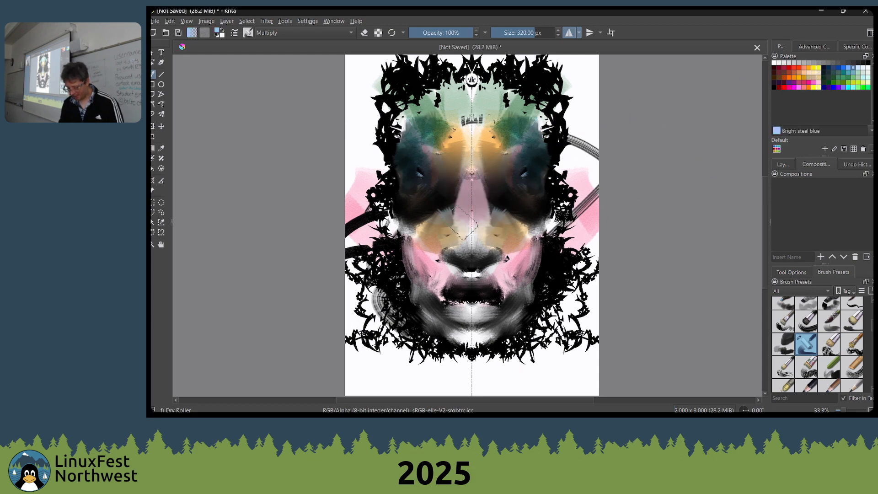
drag(496, 273, 492, 269)
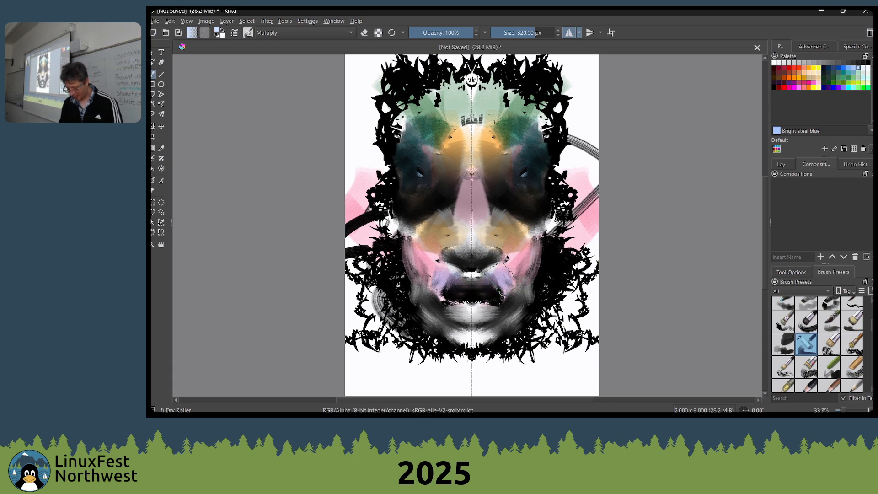
ctrl+click(472, 274)
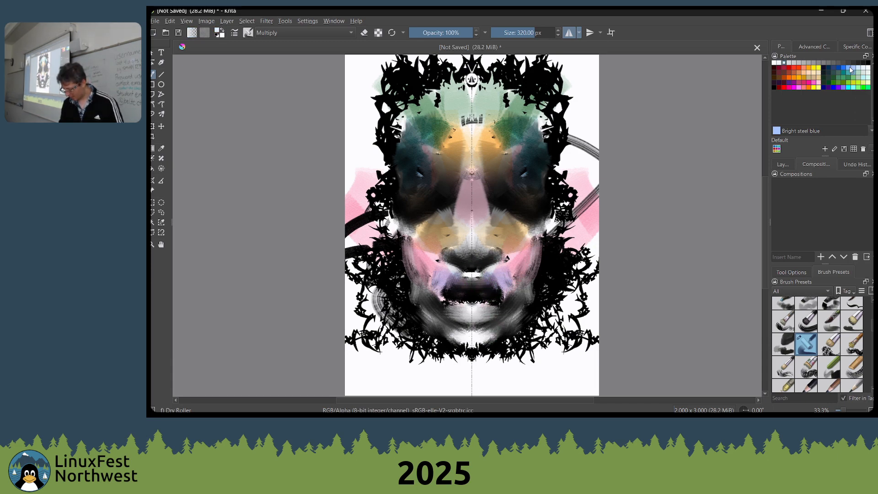
mouse_move(509, 331)
mouse_down()
mouse_move(479, 334)
mouse_move(424, 333)
mouse_move(494, 285)
mouse_move(525, 228)
mouse_move(505, 266)
mouse_up()
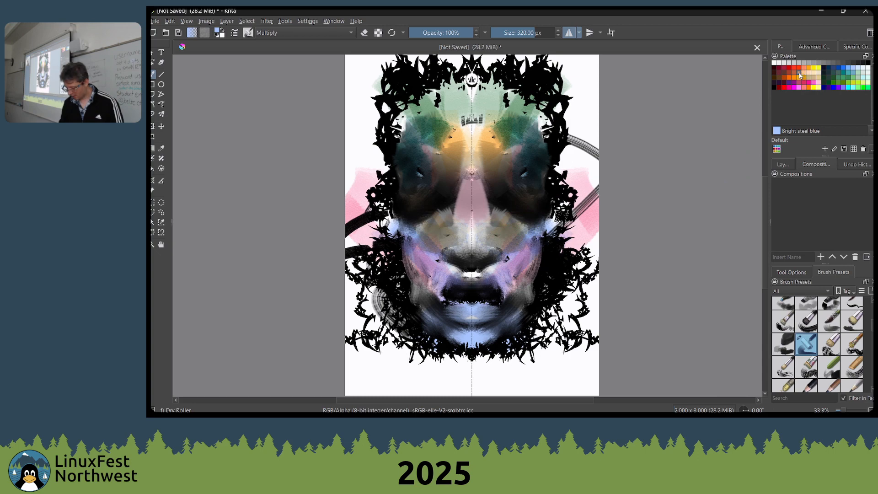
mouse_move(505, 156)
mouse_down()
mouse_move(486, 122)
mouse_move(497, 147)
mouse_up()
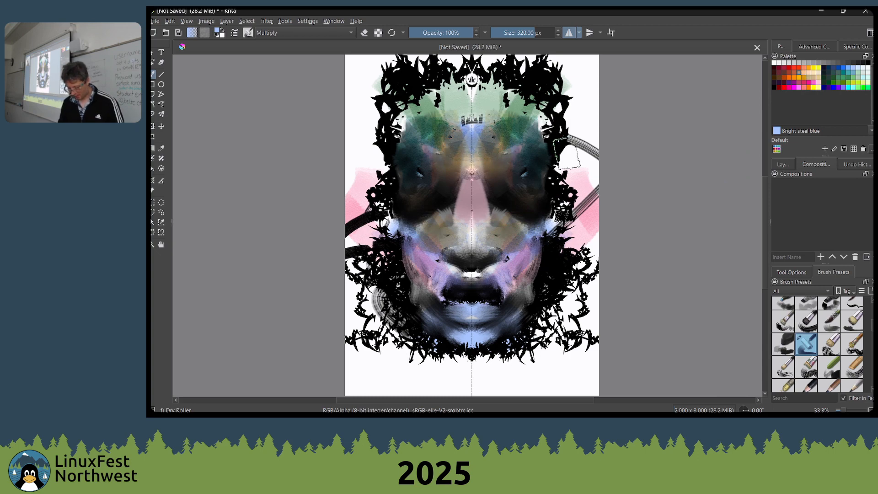
key(ctrl+z)
key(ctrl+z)
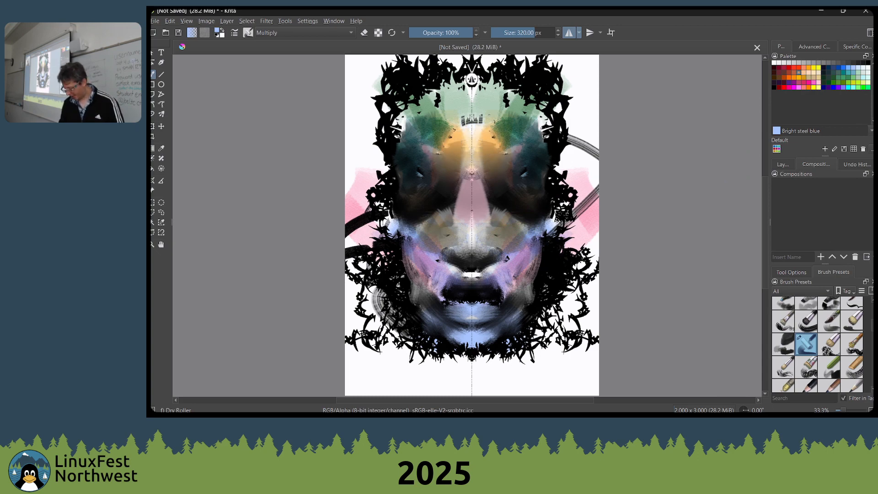
Show the Layers docker, hide the Background layer and add a new paint layer
click(783, 164)
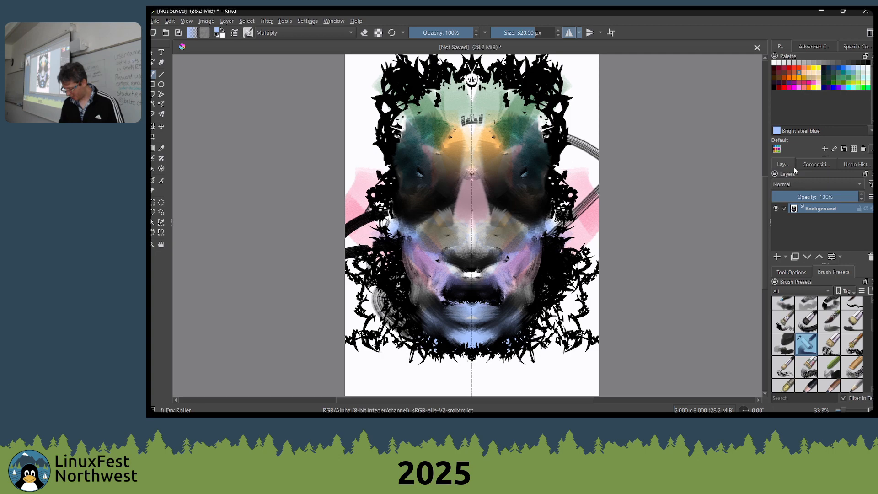
click(777, 208)
click(777, 257)
Paint mirrored Peach strokes at the sides of the new layer and fill the transparent area with white
click(814, 73)
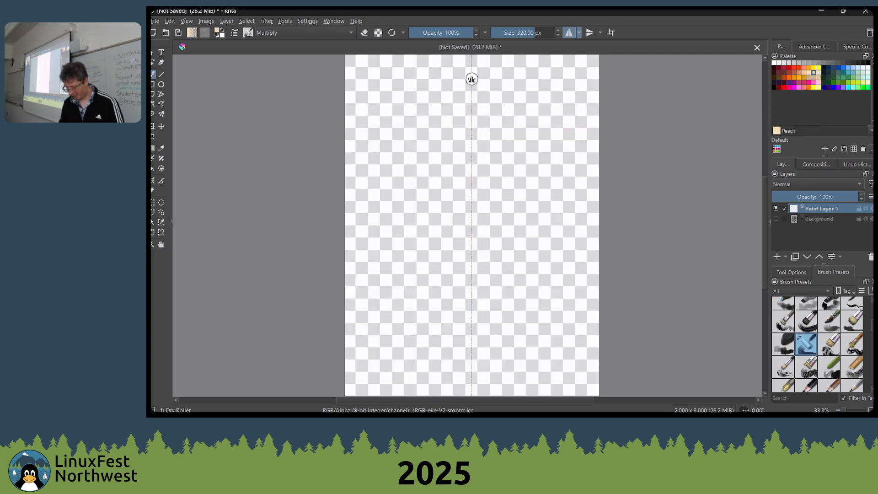
drag(598, 138, 581, 185)
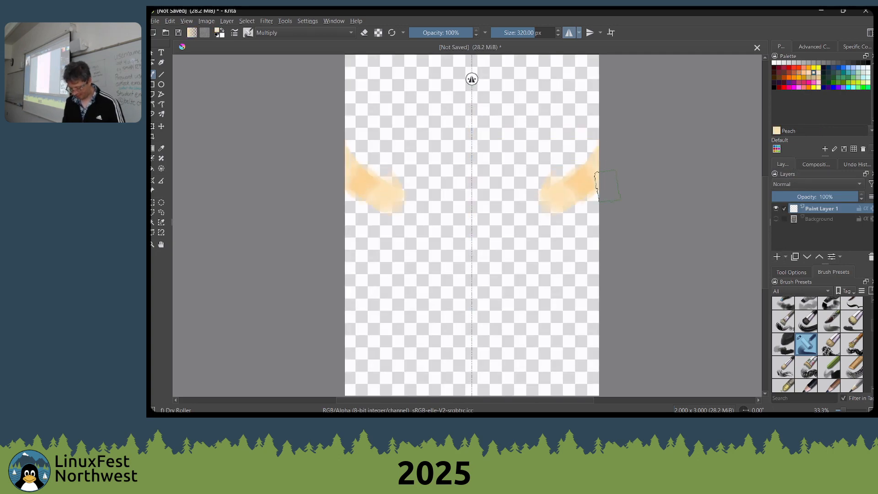
key(BackSpace)
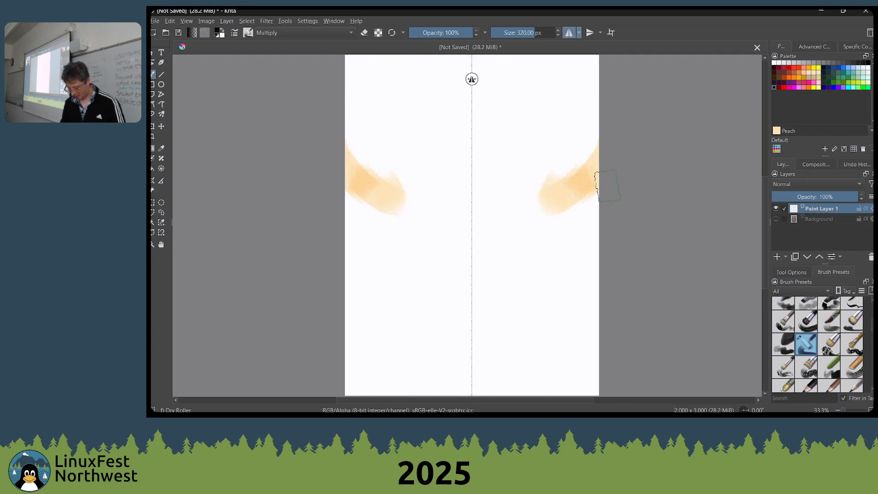
Undo the trial stroke in the middle and paint overlapping Peach strokes across the brow and eye area
drag(486, 149, 503, 201)
key(ctrl+z)
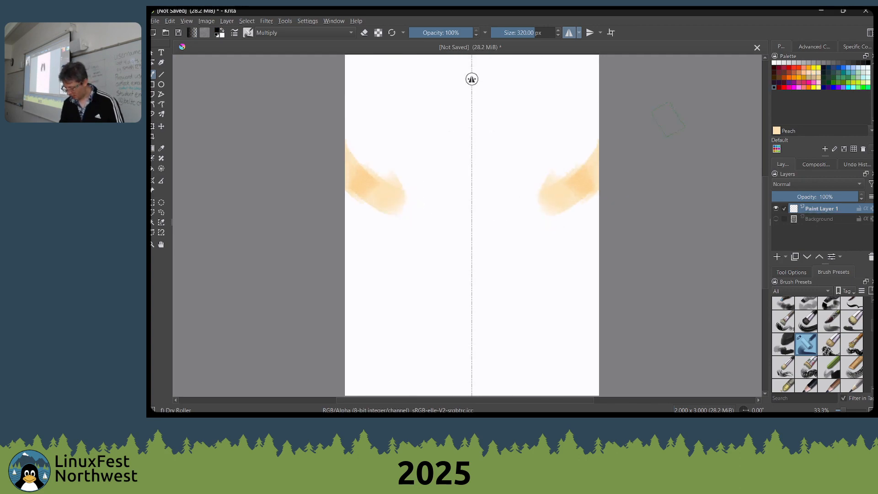
click(816, 75)
mouse_move(594, 135)
mouse_down()
mouse_move(537, 182)
mouse_move(510, 174)
mouse_move(500, 183)
mouse_move(566, 219)
mouse_move(513, 186)
mouse_up()
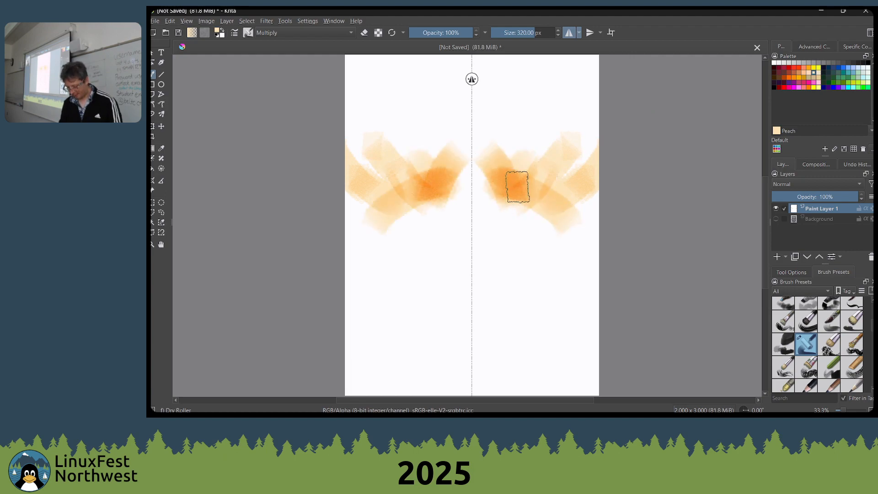
Lower the brush opacity to 30% and paint faint Peach strokes down the nose and around the mouth
key(i)
key(i)
key(i)
key(i)
key(i)
key(i)
key(i)
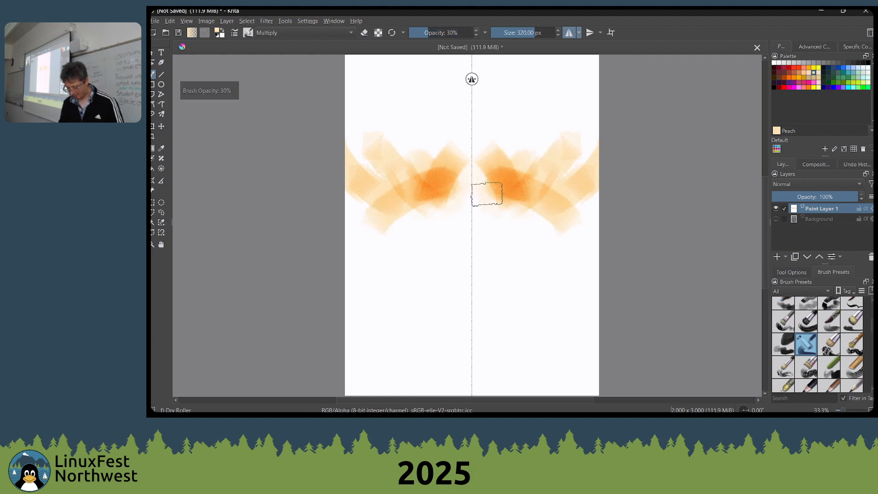
mouse_move(488, 220)
mouse_down()
mouse_move(527, 220)
mouse_move(527, 172)
mouse_move(509, 222)
mouse_move(472, 155)
mouse_move(497, 211)
mouse_move(492, 289)
mouse_move(502, 268)
mouse_move(490, 311)
mouse_move(543, 268)
mouse_move(476, 282)
mouse_up()
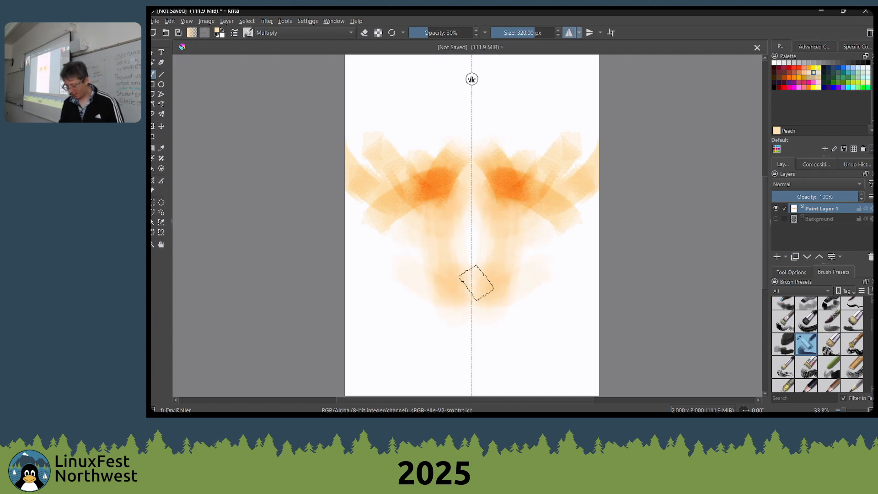
Pick the Ice blue swatch and paint translucent blue strokes over the nose tip, eyes and sides of the jaw
click(858, 69)
mouse_move(498, 231)
mouse_down()
mouse_move(494, 277)
mouse_move(495, 262)
mouse_move(481, 288)
mouse_up()
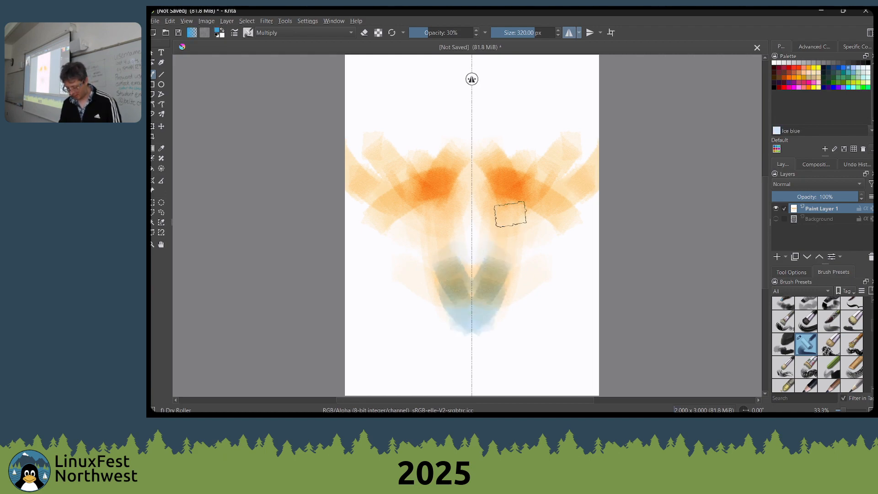
mouse_move(510, 214)
mouse_down()
mouse_move(515, 195)
mouse_move(522, 210)
mouse_move(540, 195)
mouse_move(516, 193)
mouse_move(506, 199)
mouse_move(543, 209)
mouse_move(516, 217)
mouse_move(538, 214)
mouse_move(535, 227)
mouse_move(559, 219)
mouse_move(534, 227)
mouse_move(551, 263)
mouse_move(503, 355)
mouse_up()
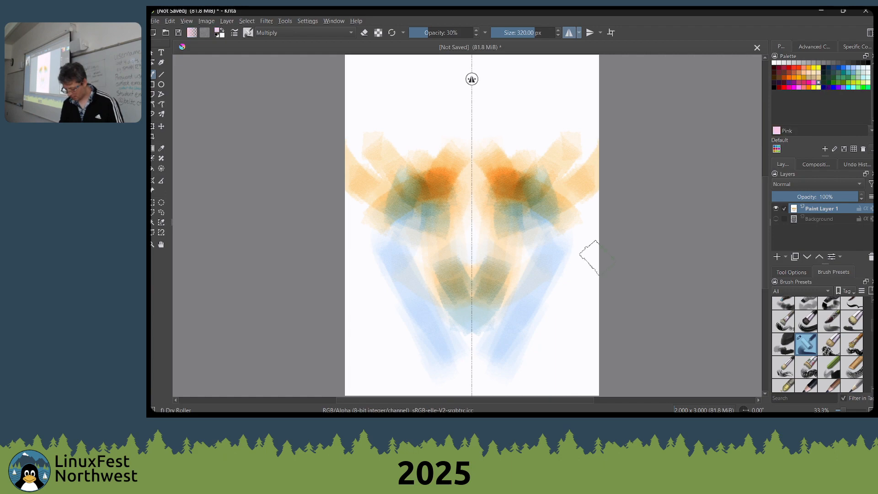
Layer translucent Pink strokes over the cheeks, nose sides, jaw, chin and forehead
mouse_move(595, 257)
mouse_down()
mouse_move(589, 282)
mouse_move(519, 318)
mouse_move(482, 316)
mouse_move(452, 336)
mouse_move(480, 345)
mouse_up()
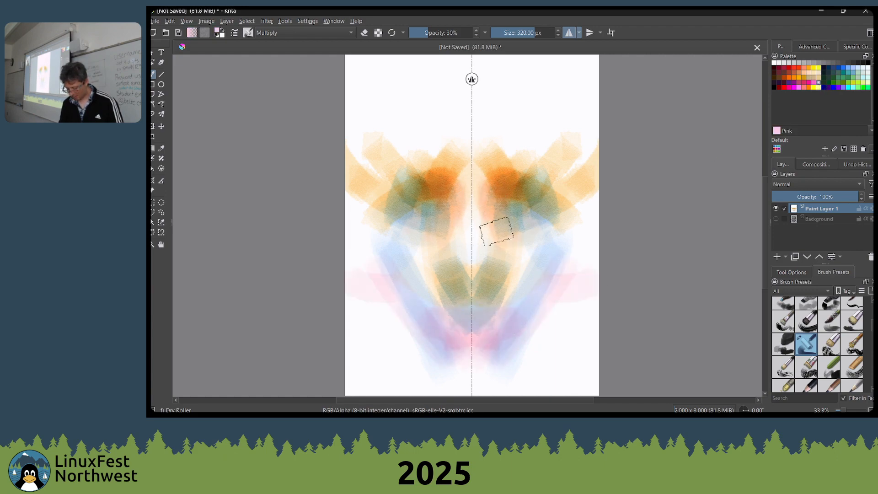
mouse_move(496, 231)
mouse_down()
mouse_move(550, 205)
mouse_move(581, 211)
mouse_move(562, 205)
mouse_move(539, 222)
mouse_move(524, 319)
mouse_move(541, 261)
mouse_up()
key(space)
mouse_move(527, 304)
mouse_down()
mouse_move(537, 255)
mouse_move(507, 299)
mouse_move(500, 286)
mouse_move(517, 298)
mouse_move(526, 282)
mouse_move(502, 289)
mouse_move(590, 173)
mouse_move(523, 310)
mouse_move(567, 238)
mouse_move(519, 317)
mouse_move(476, 288)
mouse_up()
mouse_move(551, 145)
mouse_down()
mouse_move(509, 178)
mouse_move(525, 152)
mouse_move(524, 202)
mouse_up()
key(space)
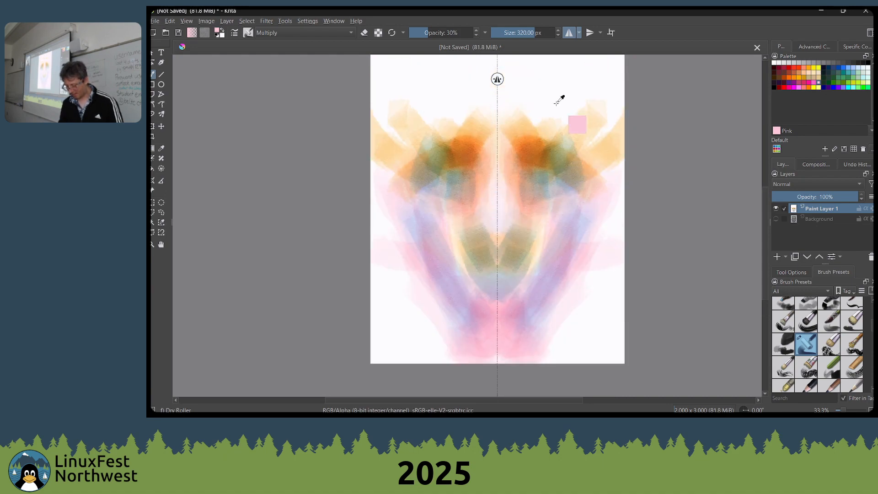
mouse_move(558, 98)
mouse_down()
mouse_move(529, 137)
mouse_move(515, 88)
mouse_move(546, 69)
mouse_up()
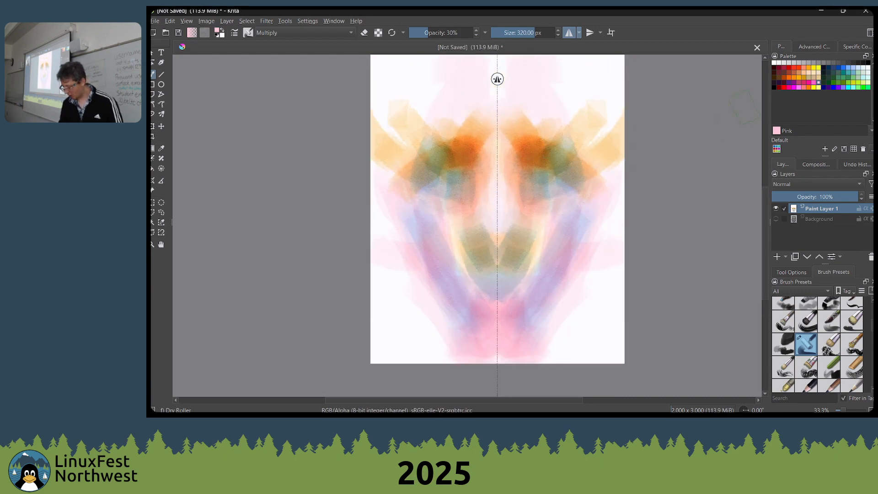
Paint the forehead and nose with the Lemon yellow swatch, enlarging the brush to 540 px
click(819, 68)
key(space)
drag(556, 135, 539, 196)
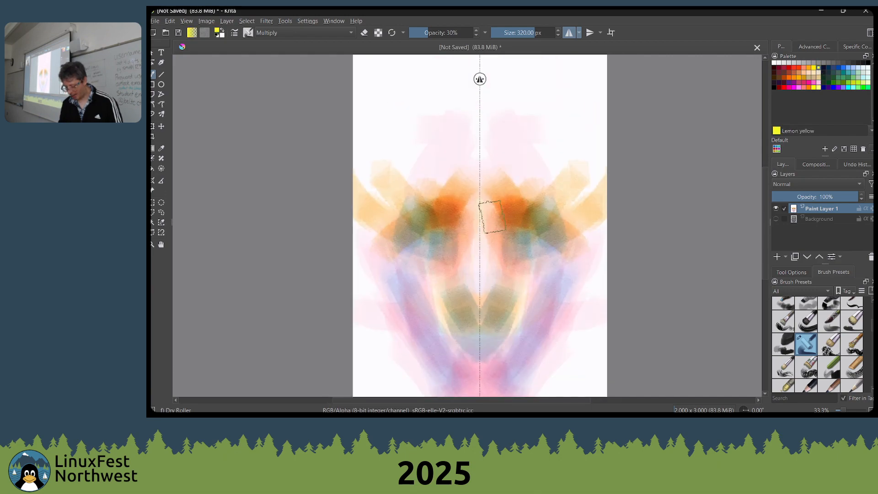
mouse_move(499, 162)
mouse_down()
mouse_move(502, 114)
mouse_move(535, 176)
mouse_move(517, 155)
mouse_up()
key(bracketright)
key(bracketright)
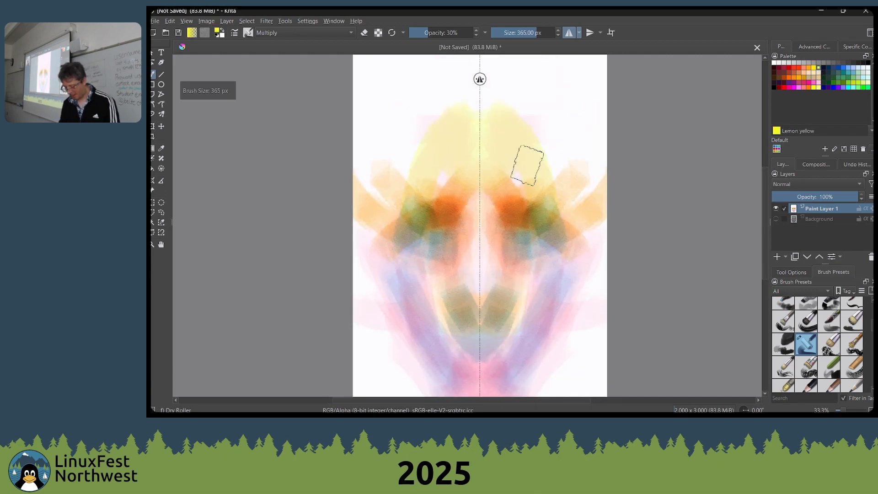
key(bracketright)
key(bracketright)
key(bracketright)
key(bracketright)
key(bracketright)
key(bracketright)
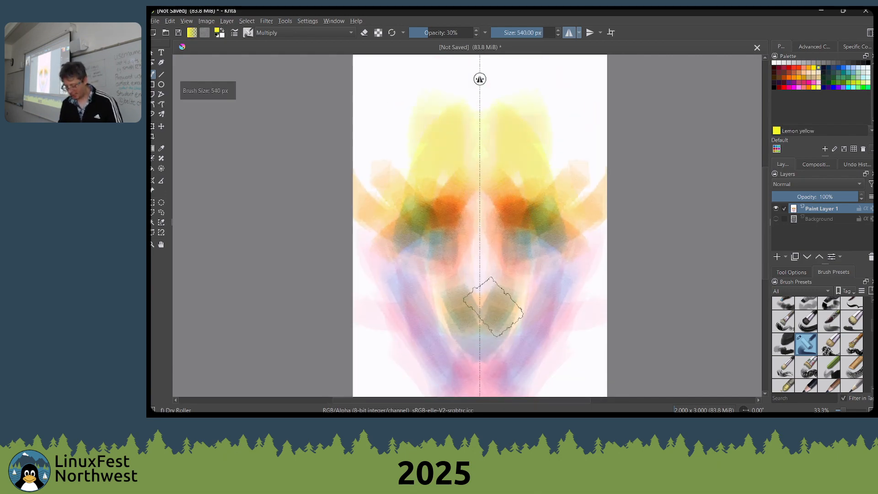
ctrl+click(498, 197)
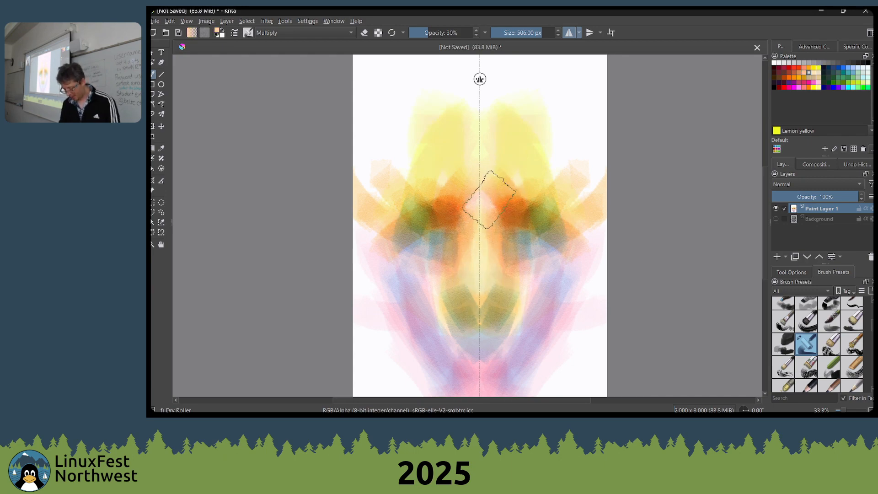
Reduce the brush size to 186 px and the brush opacity to 20%
key(bracketleft)
key(bracketleft)
key(bracketleft)
key(bracketleft)
key(bracketleft)
key(bracketleft)
key(bracketleft)
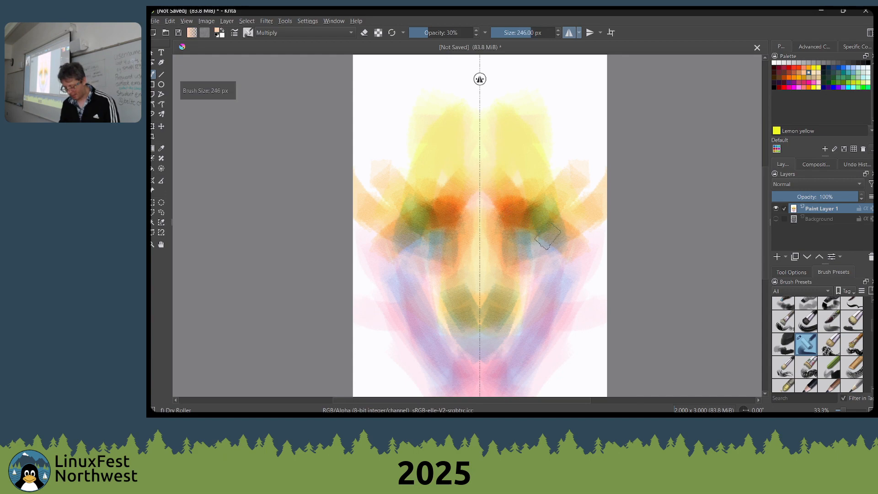
key(i)
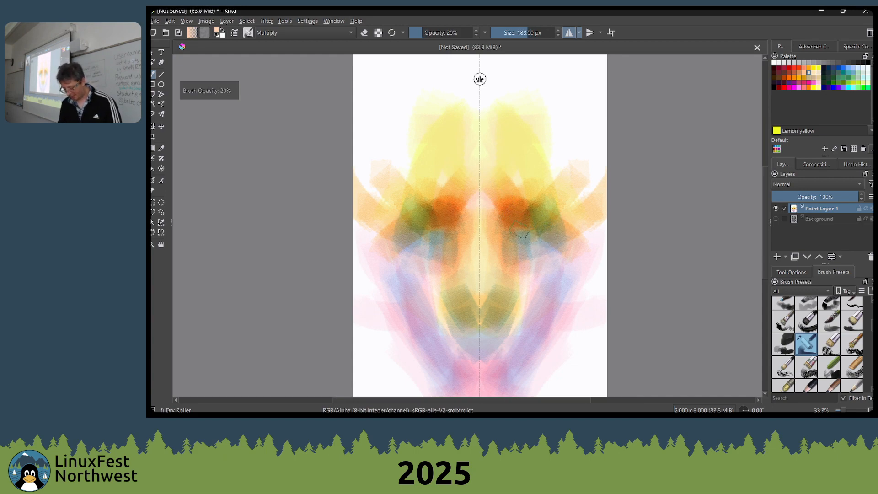
Set the brush to 126 px and 30% opacity, and deepen the nose, eye areas, lips and jaw with translucent grey shading
key(bracketleft)
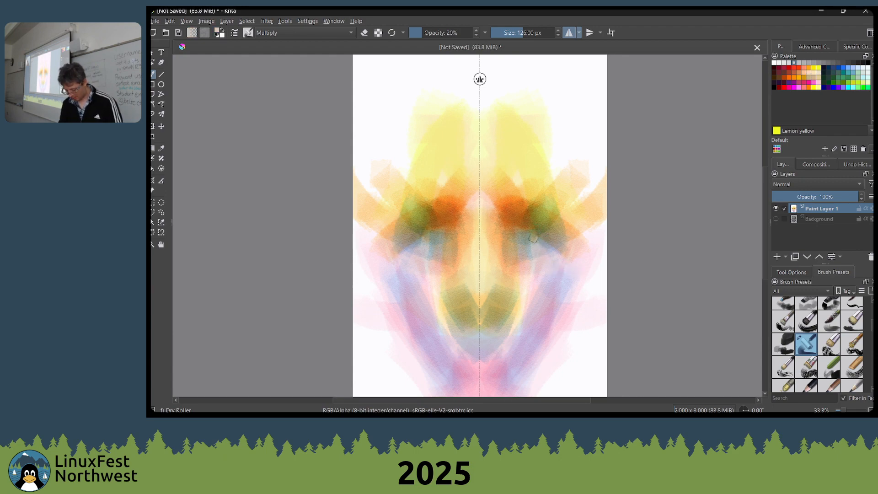
key(o)
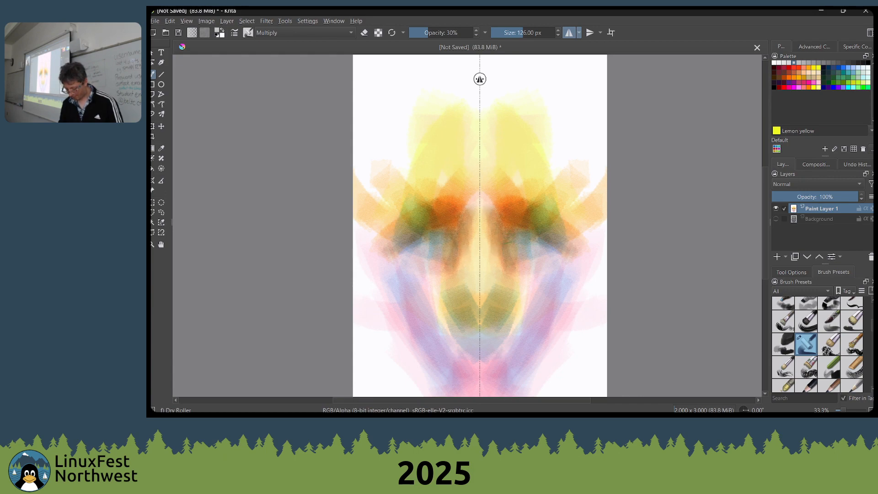
mouse_move(508, 249)
mouse_down()
mouse_move(517, 280)
mouse_move(549, 258)
mouse_move(508, 290)
mouse_up()
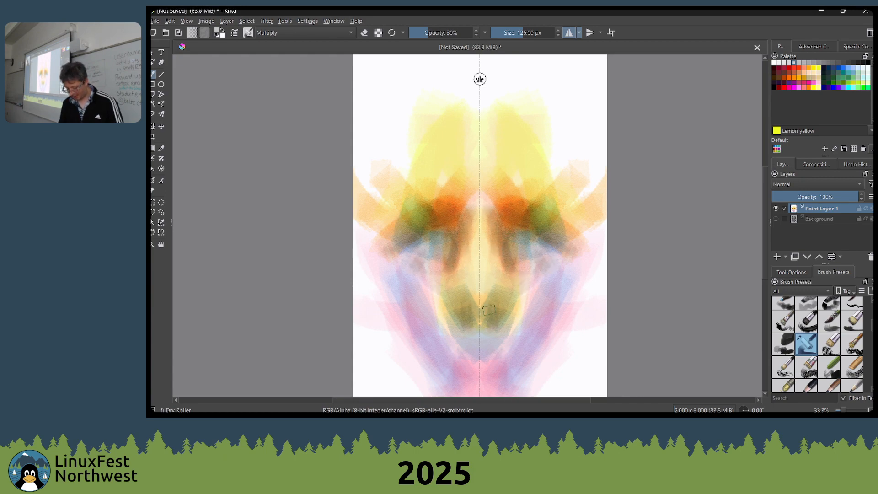
mouse_move(513, 309)
mouse_down()
mouse_move(504, 254)
mouse_move(515, 250)
mouse_up()
mouse_move(513, 293)
mouse_down()
mouse_move(492, 323)
mouse_move(508, 322)
mouse_move(470, 318)
mouse_move(517, 319)
mouse_move(499, 322)
mouse_move(489, 309)
mouse_move(499, 326)
mouse_move(485, 305)
mouse_move(513, 307)
mouse_move(519, 319)
mouse_move(496, 310)
mouse_move(522, 329)
mouse_move(497, 313)
mouse_up()
drag(486, 267, 472, 262)
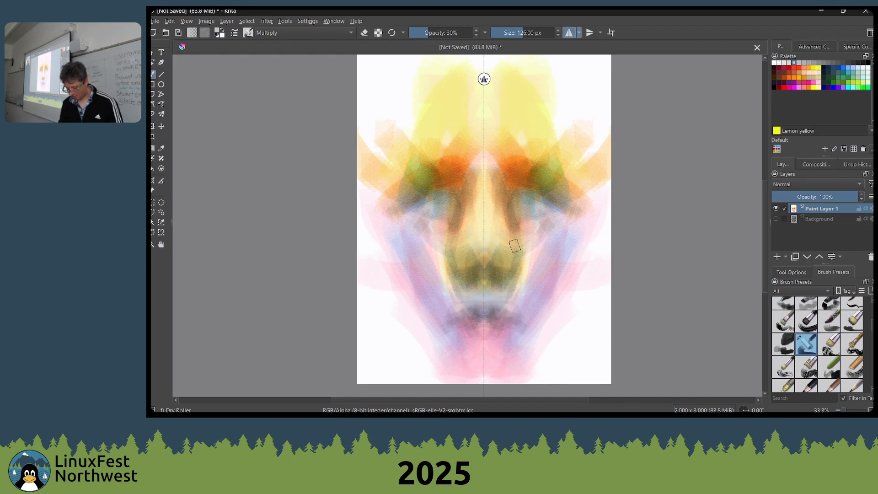
mouse_move(524, 237)
mouse_down()
mouse_move(565, 217)
mouse_move(564, 235)
mouse_move(548, 224)
mouse_move(533, 239)
mouse_move(511, 233)
mouse_move(548, 238)
mouse_move(551, 223)
mouse_move(516, 241)
mouse_move(543, 215)
mouse_move(520, 200)
mouse_move(543, 223)
mouse_move(563, 223)
mouse_move(545, 238)
mouse_move(531, 232)
mouse_move(555, 230)
mouse_move(555, 251)
mouse_move(562, 237)
mouse_move(572, 273)
mouse_move(585, 257)
mouse_move(533, 337)
mouse_move(533, 303)
mouse_move(561, 280)
mouse_move(538, 335)
mouse_move(547, 356)
mouse_move(498, 380)
mouse_move(518, 352)
mouse_move(484, 349)
mouse_move(474, 363)
mouse_move(510, 346)
mouse_up()
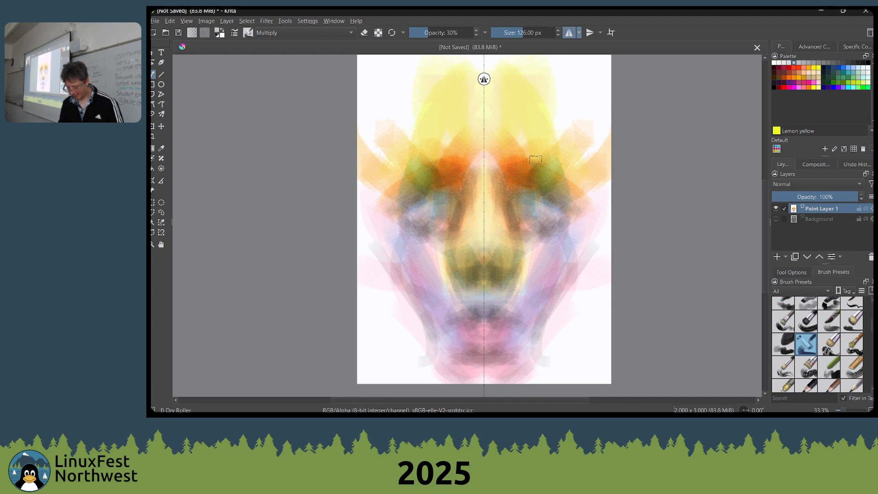
Sample the pale yellow of the nose bridge, enlarge the brush to 365 px and tint the mouth and chin
ctrl+click(481, 203)
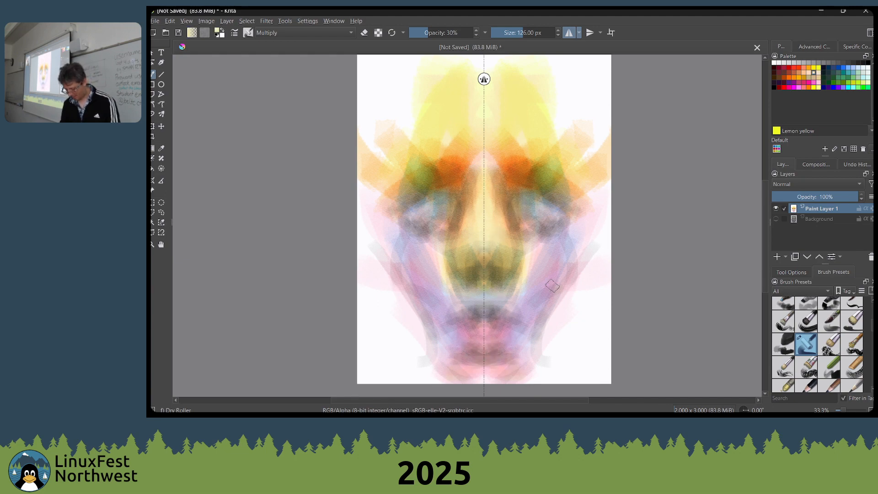
key(bracketright)
key(bracketright)
key(bracketright)
key(bracketright)
key(bracketright)
key(bracketright)
key(bracketright)
key(bracketright)
key(bracketright)
key(bracketright)
key(bracketright)
key(bracketright)
key(bracketright)
key(bracketright)
key(bracketright)
key(bracketright)
mouse_move(503, 368)
mouse_down()
mouse_move(537, 287)
mouse_move(480, 372)
mouse_move(464, 346)
mouse_move(504, 366)
mouse_move(480, 357)
mouse_move(511, 298)
mouse_up()
Sample the olive tone of the nose and darken the nostrils with the brush at 96 px and 135 px
ctrl+click(528, 274)
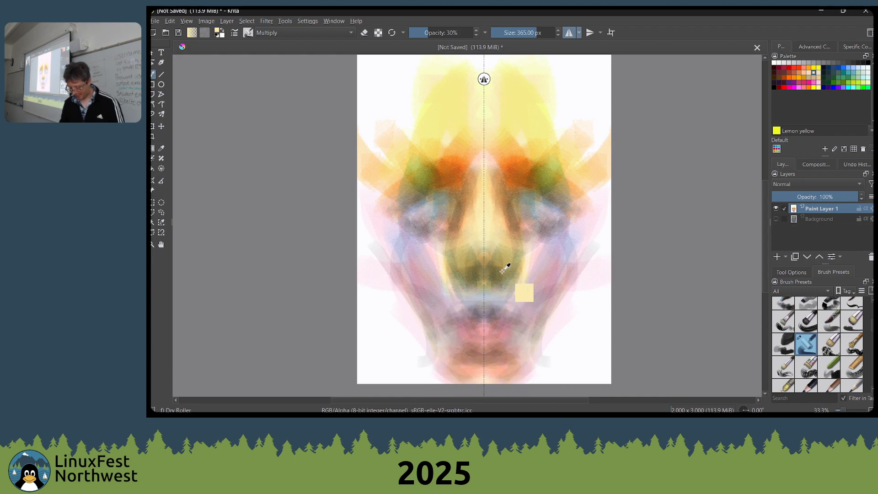
key(bracketleft)
key(bracketleft)
key(bracketleft)
key(bracketleft)
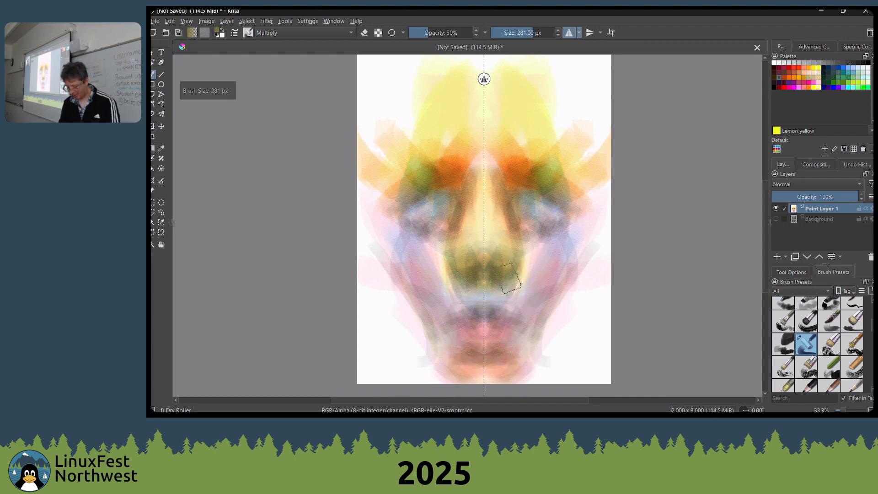
key(bracketleft)
key(bracketleft)
key(bracketleft)
key(bracketleft)
key(bracketleft)
key(bracketleft)
key(bracketleft)
key(bracketleft)
key(bracketleft)
key(bracketleft)
key(bracketleft)
key(bracketleft)
key(bracketleft)
key(bracketleft)
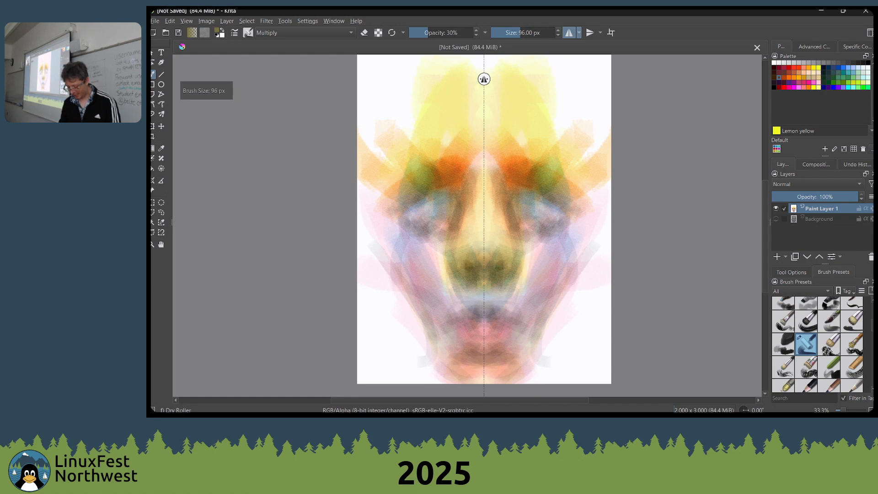
key(bracketright)
key(bracketright)
key(bracketright)
key(bracketright)
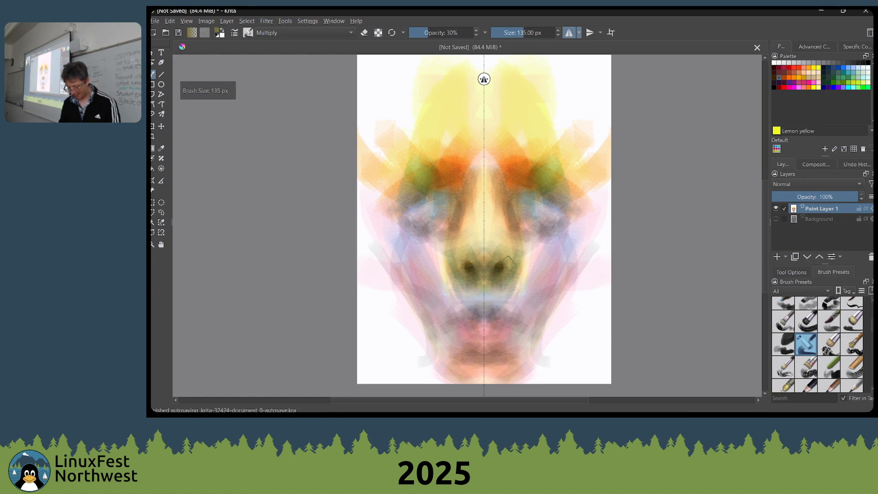
mouse_move(509, 265)
mouse_down()
mouse_move(496, 270)
mouse_move(504, 269)
mouse_up()
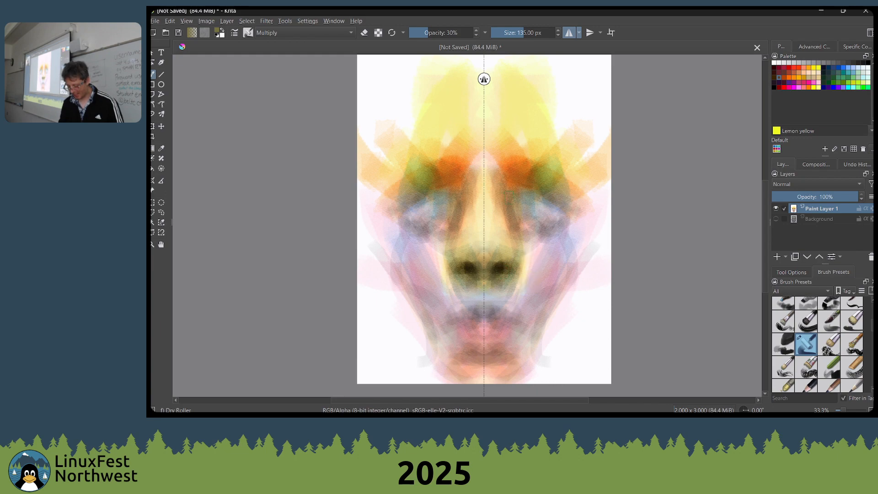
Sample the orange-brown beside the nose bridge and shade the nose sides, inner brows and eye sockets with it
ctrl+click(503, 185)
drag(503, 216, 505, 228)
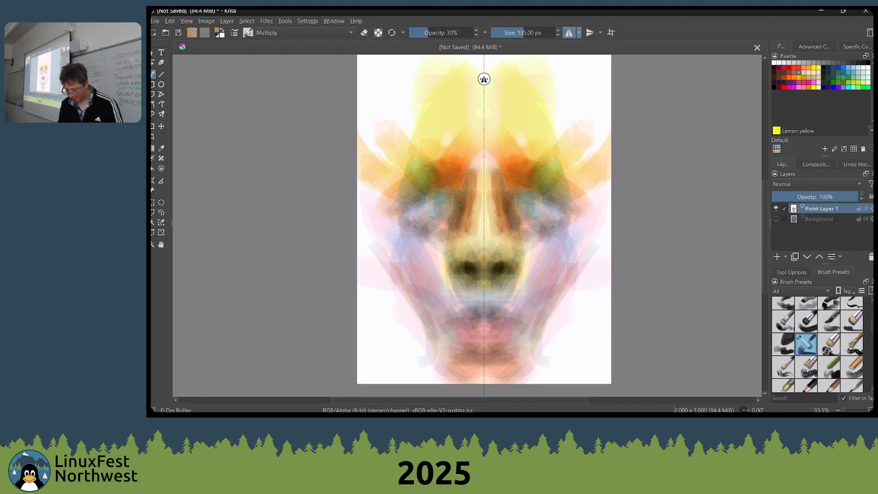
drag(457, 203, 451, 213)
drag(467, 176, 475, 154)
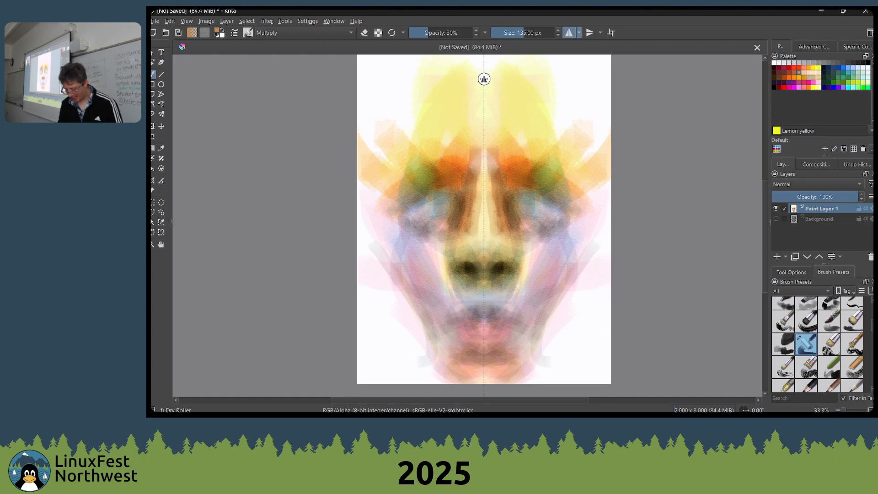
mouse_move(559, 209)
mouse_down()
mouse_move(533, 192)
mouse_move(507, 206)
mouse_move(569, 217)
mouse_move(571, 226)
mouse_move(544, 208)
mouse_move(510, 212)
mouse_move(548, 208)
mouse_move(572, 222)
mouse_move(530, 231)
mouse_move(526, 254)
mouse_move(513, 247)
mouse_move(505, 210)
mouse_up()
key(super)
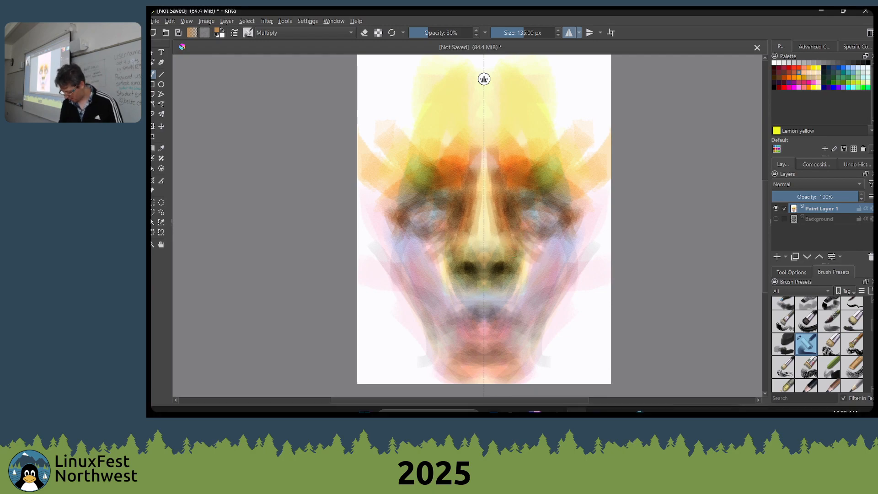
key(super)
key(super)
key(super)
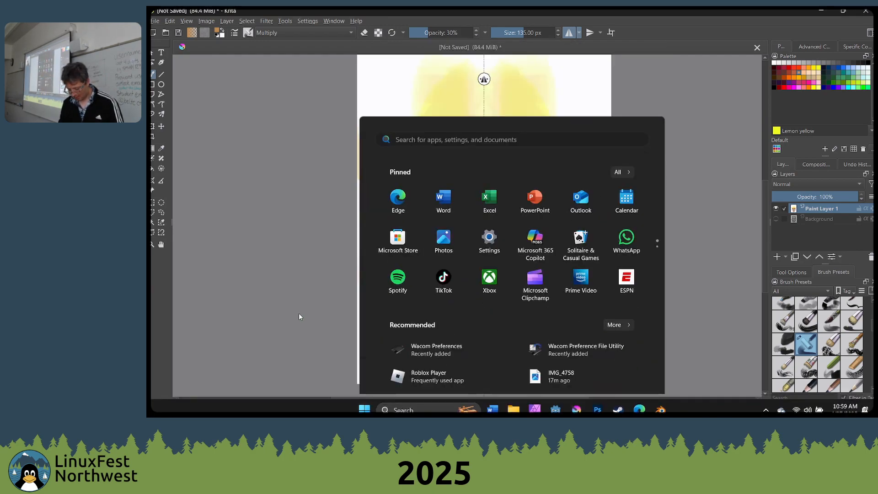
key(alt+Tab)
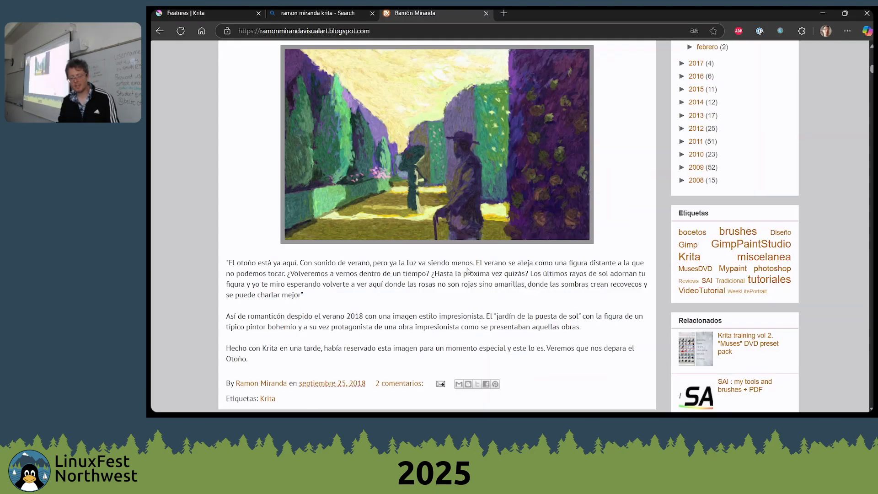
key(alt+Tab)
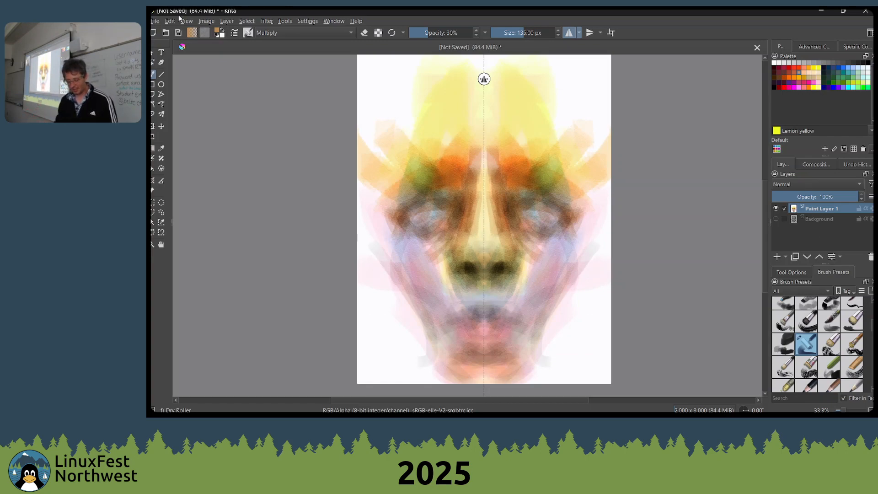
Create a new custom document 32 px wide and 32 px high
click(156, 21)
click(165, 31)
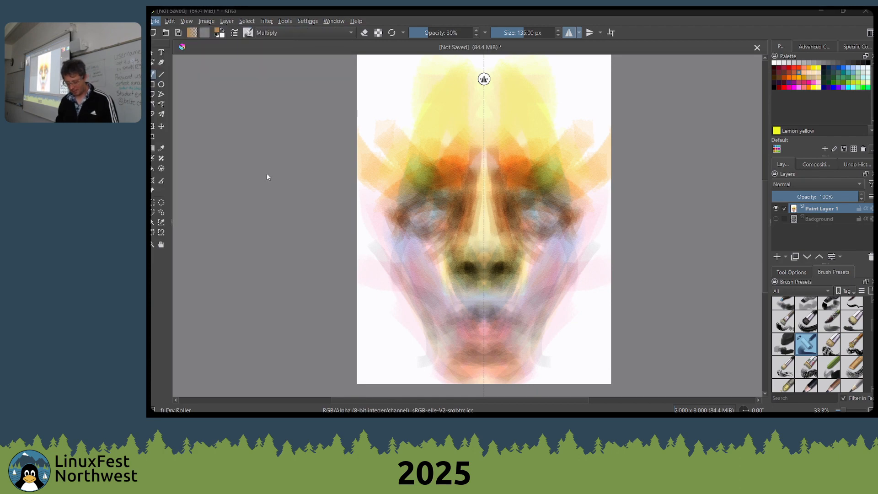
drag(525, 155, 500, 146)
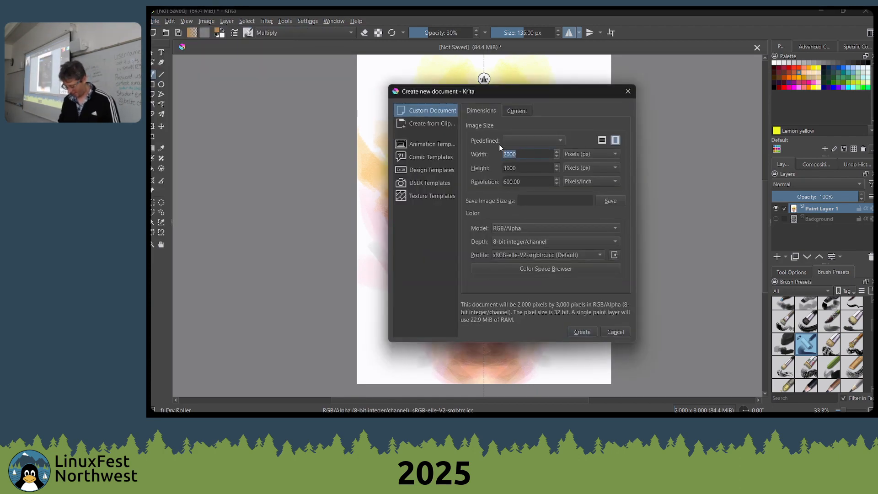
text(32)
key(Tab)
text(32)
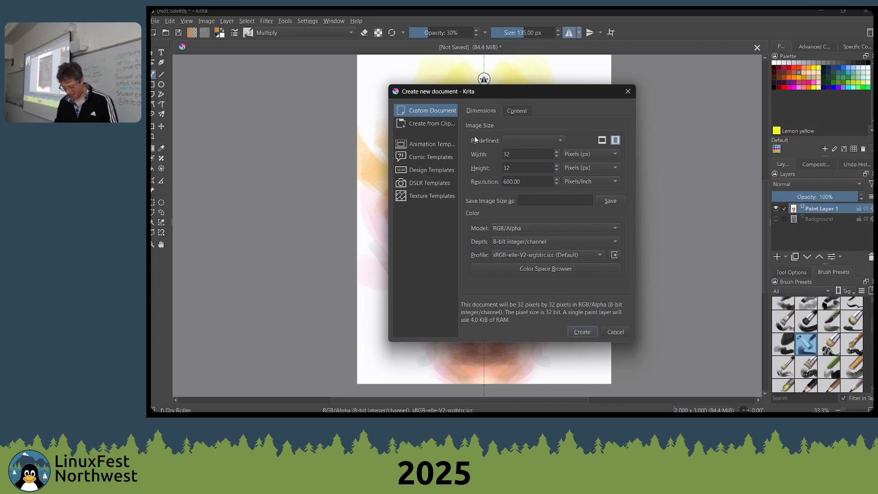
click(582, 331)
Switch to the animation workspace and add a new paint layer above the background
click(342, 22)
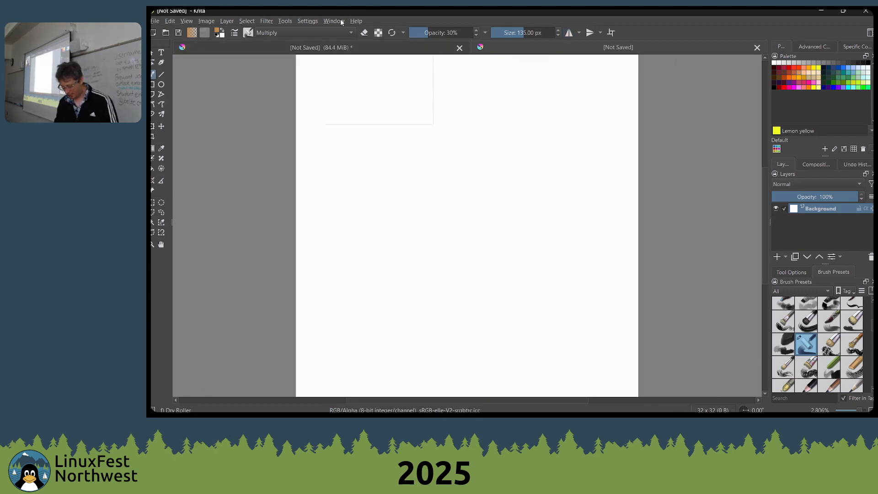
click(343, 22)
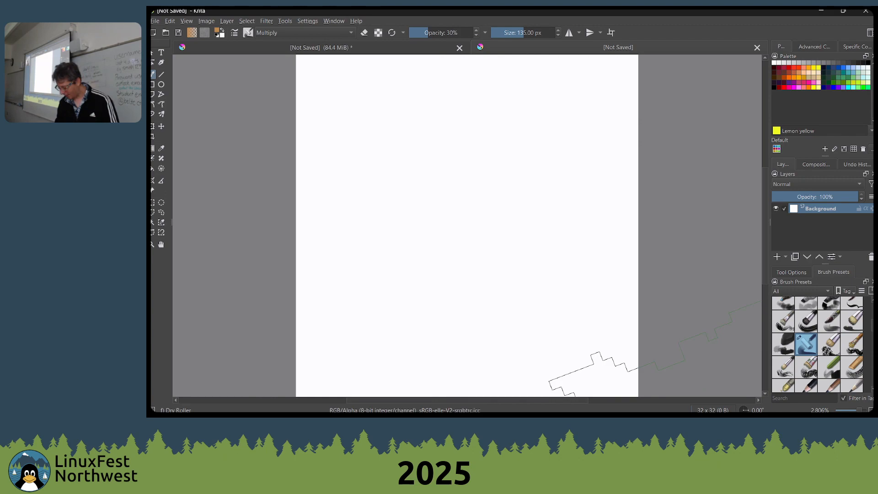
click(870, 33)
click(819, 70)
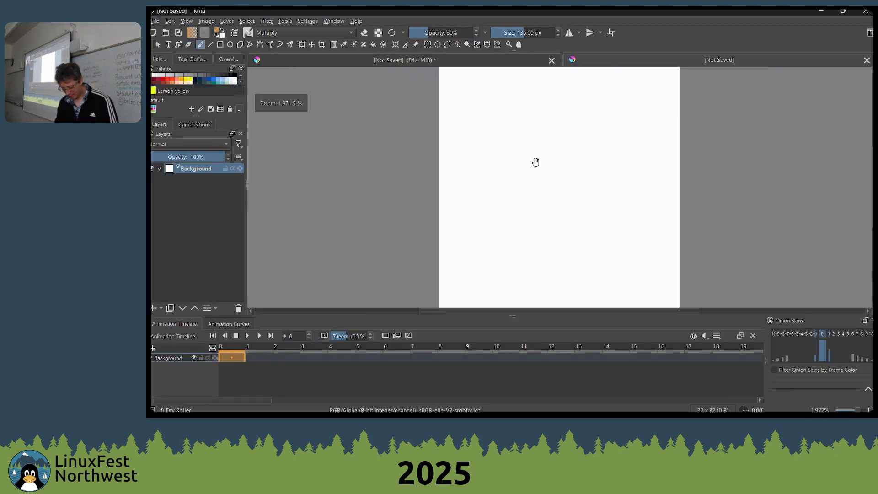
click(153, 309)
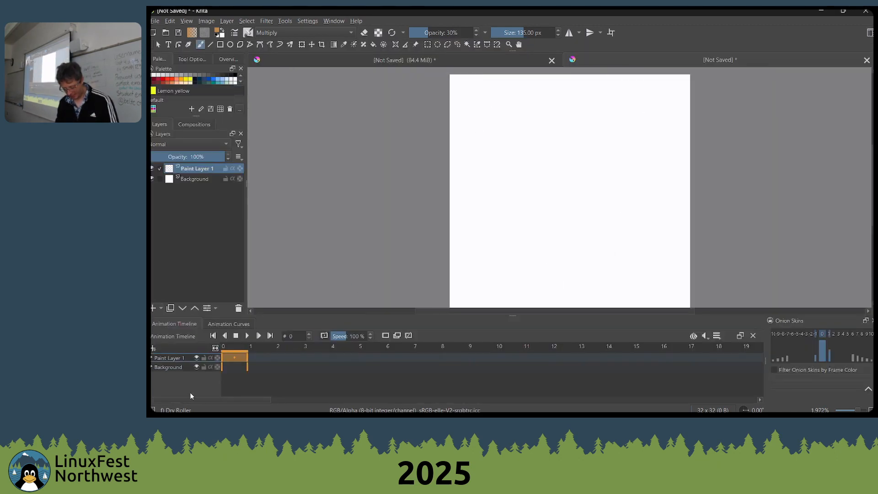
Reduce the brush size to 1 px, reset the colours to default black and paint faint test strokes mid-canvas
key(bracketleft)
key(bracketleft)
key(bracketleft)
key(bracketleft)
key(bracketleft)
key(bracketleft)
key(bracketleft)
key(bracketleft)
key(bracketleft)
key(bracketleft)
key(bracketleft)
key(bracketleft)
key(bracketleft)
key(bracketleft)
key(bracketleft)
key(bracketleft)
key(bracketleft)
key(bracketleft)
key(bracketleft)
key(bracketleft)
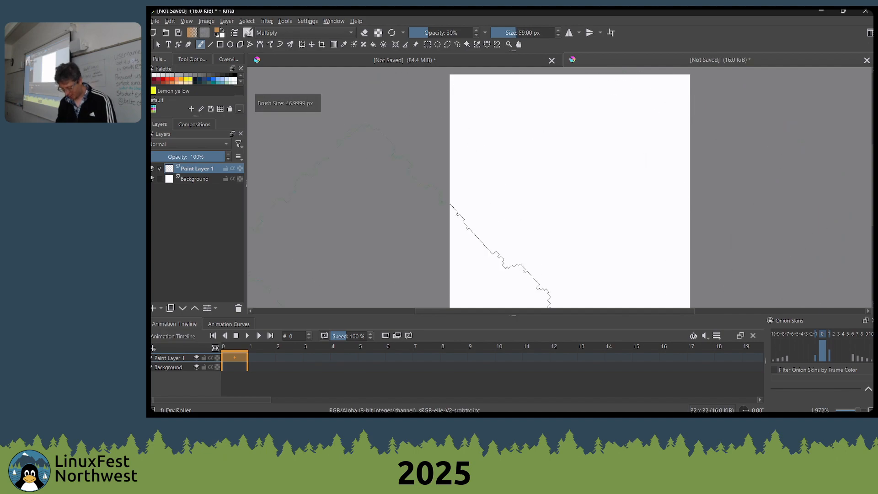
drag(565, 170, 537, 206)
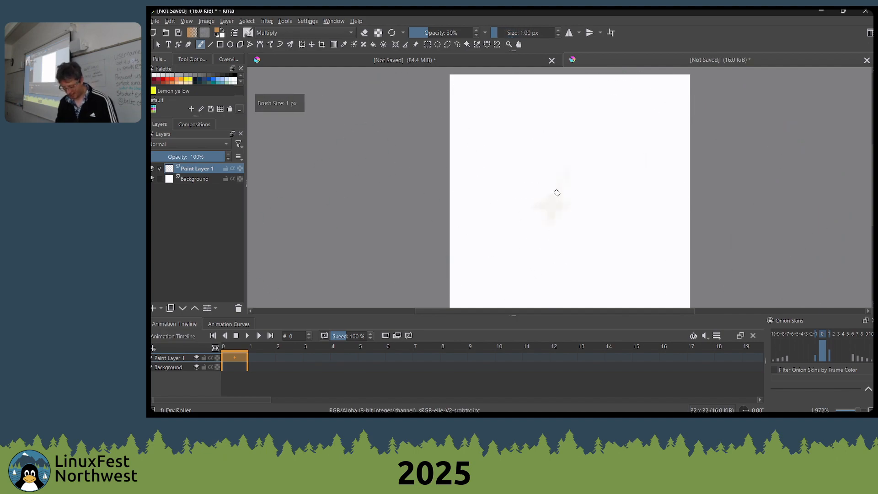
key(d)
mouse_move(582, 183)
mouse_down()
mouse_move(570, 204)
mouse_move(586, 201)
mouse_move(567, 211)
mouse_move(545, 188)
mouse_move(565, 210)
mouse_move(597, 206)
mouse_move(578, 198)
mouse_up()
scroll(506, 215, down, 1)
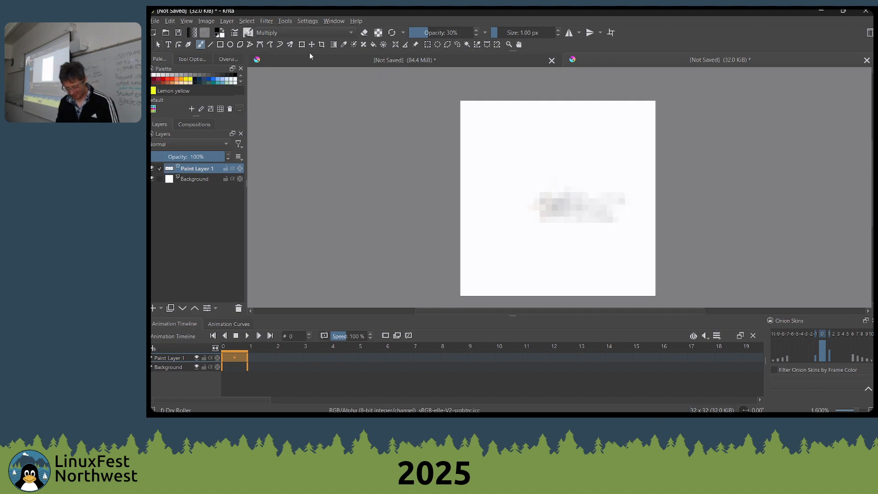
Raise the brush opacity to 100%, paint over the centre and add solid black areas with the Shapes Fill preset
drag(434, 31, 621, 44)
mouse_move(602, 202)
mouse_down()
mouse_move(556, 221)
mouse_move(572, 201)
mouse_move(553, 172)
mouse_move(594, 226)
mouse_move(555, 219)
mouse_move(554, 259)
mouse_up()
right_click(558, 176)
click(503, 156)
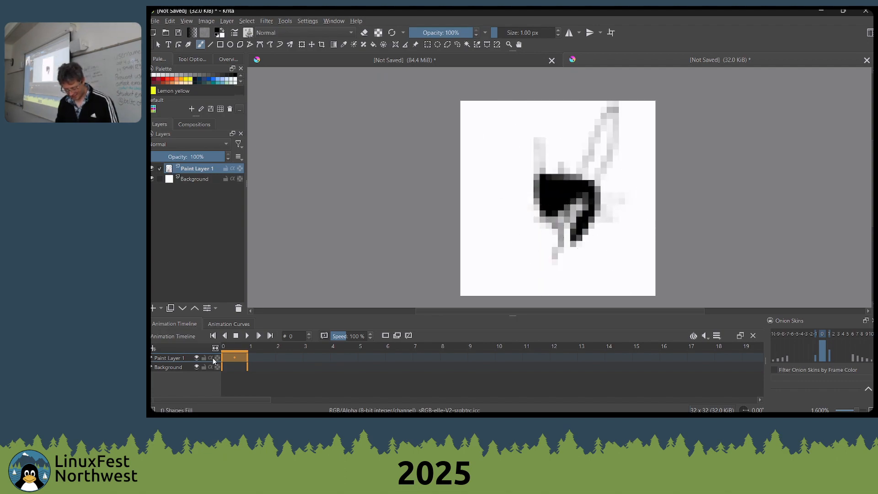
click(153, 349)
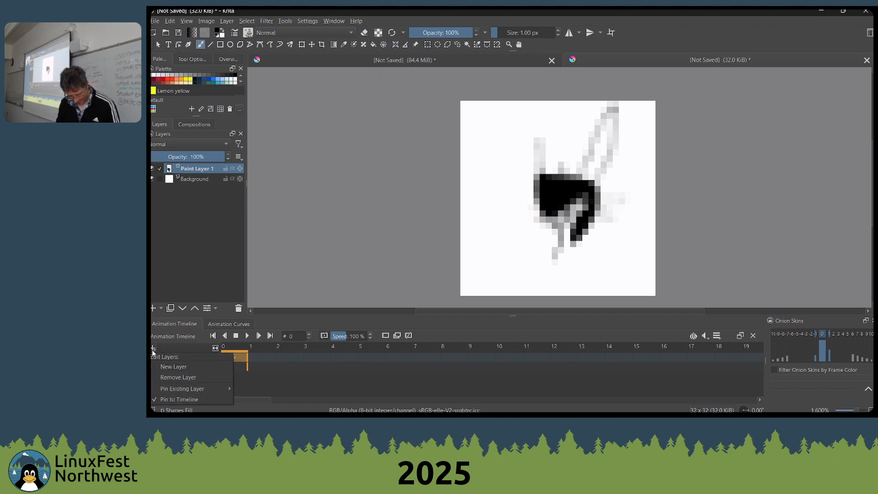
click(328, 375)
click(235, 359)
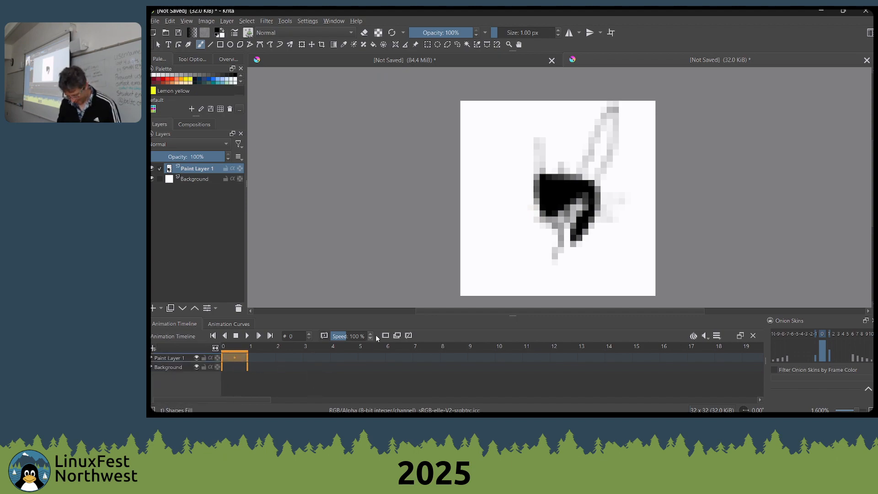
Create a blank frame at frame 1 of Paint Layer 1 and draw a solid black diagonal shape on it
click(260, 359)
mouse_move(268, 349)
mouse_down()
mouse_move(315, 350)
mouse_move(214, 343)
mouse_up()
click(259, 358)
right_click(259, 358)
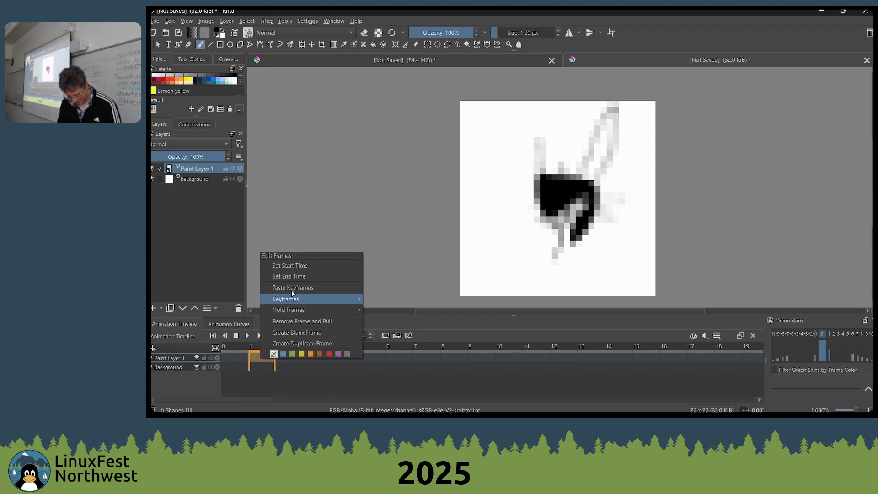
click(310, 332)
mouse_move(572, 181)
mouse_down()
mouse_move(562, 200)
mouse_move(531, 159)
mouse_move(496, 198)
mouse_move(463, 287)
mouse_up()
Try to draw a shape across the upper canvas at frame 2
click(285, 347)
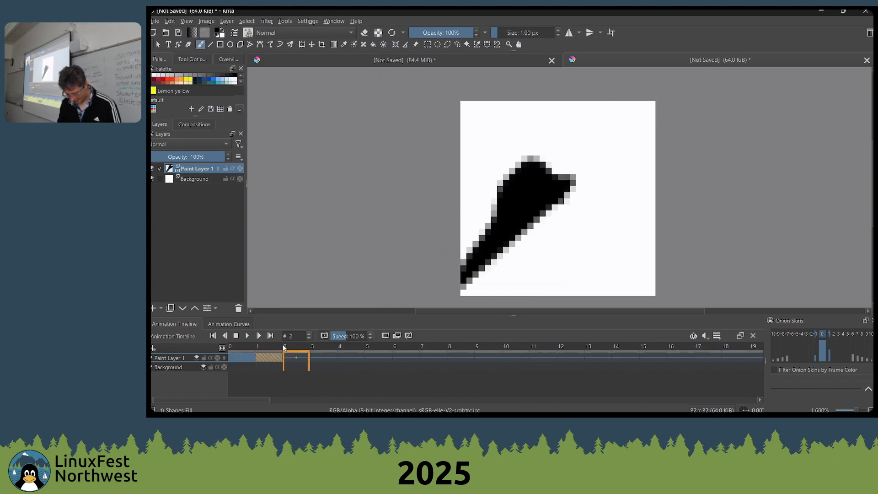
drag(608, 133, 497, 134)
key(ctrl+z)
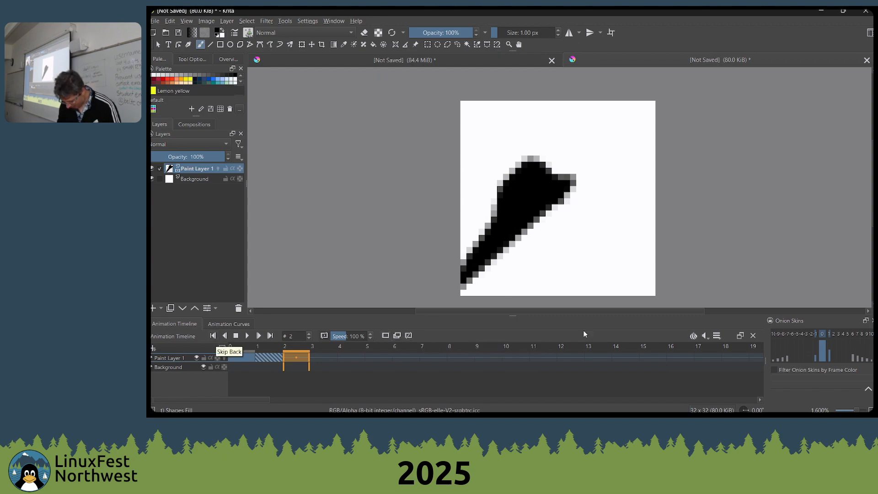
Examine the animation timeline's clip start, clip end and frame rate settings and its audio options
click(720, 339)
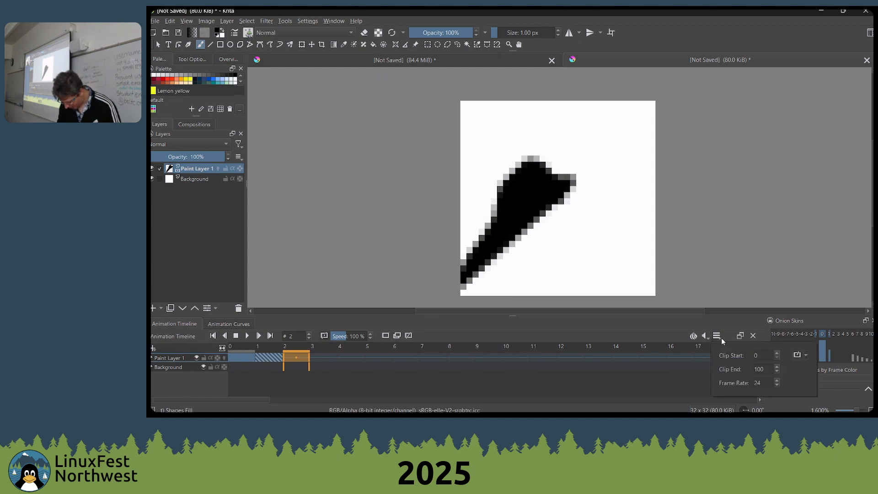
click(720, 339)
click(704, 337)
click(704, 337)
click(720, 336)
click(720, 336)
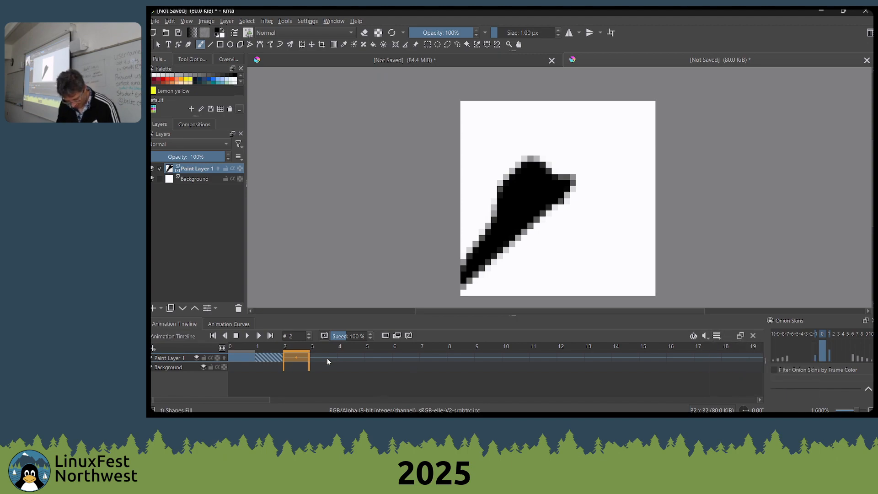
Enable automatic keyframe creation for drawing in the animation timeline settings
click(353, 357)
right_click(354, 356)
mouse_move(380, 298)
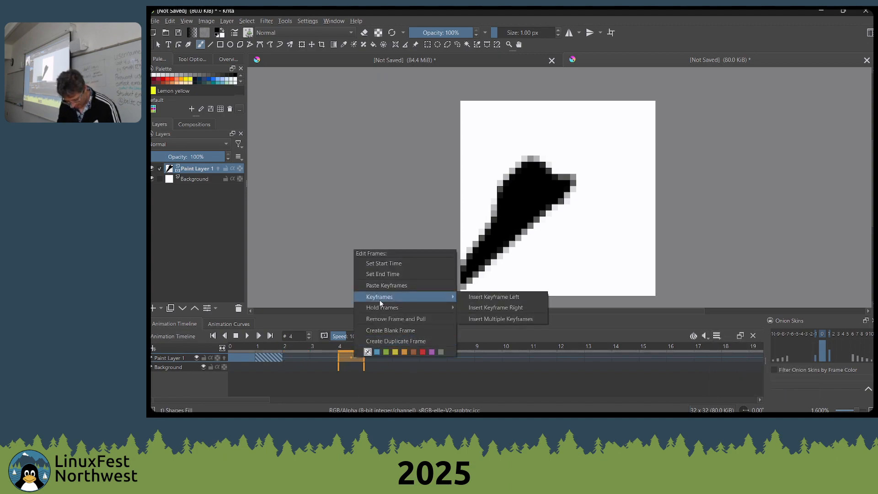
click(718, 336)
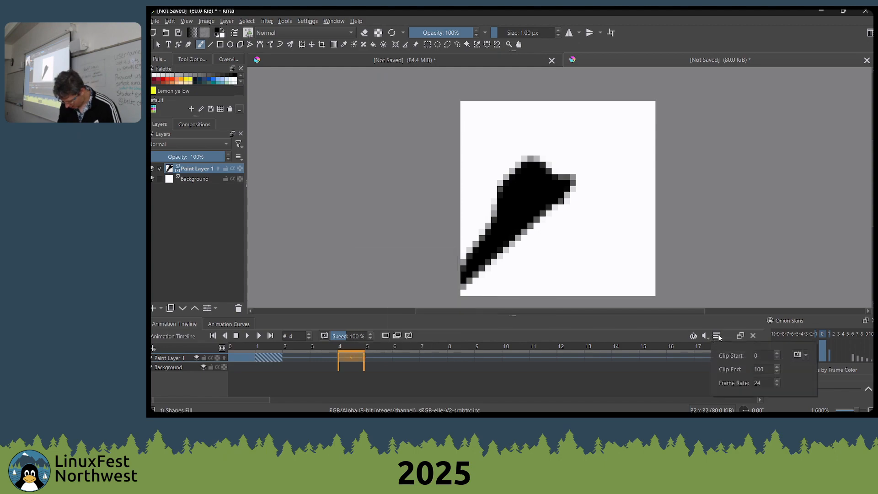
click(807, 357)
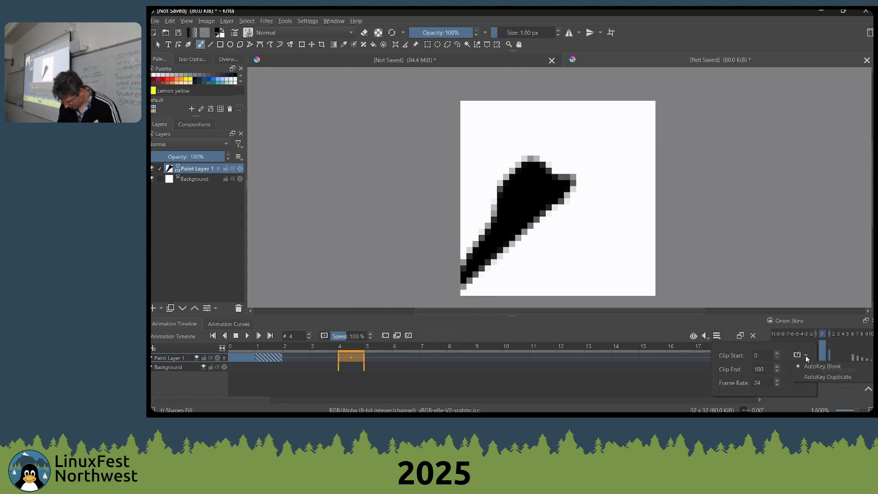
click(814, 377)
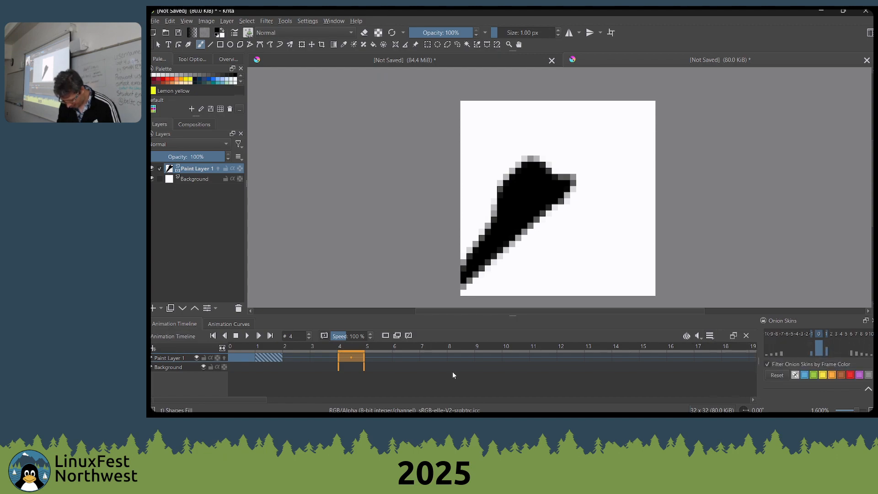
Draw a different solid black shape at each of frames 7, 5, 9 and 16 of Paint Layer 1
click(435, 357)
mouse_move(553, 243)
mouse_down()
mouse_move(610, 215)
mouse_move(584, 177)
mouse_up()
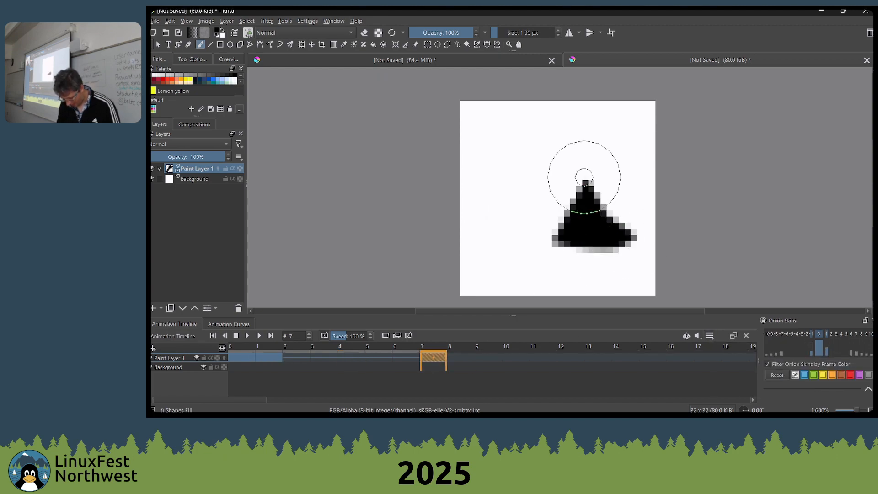
click(350, 353)
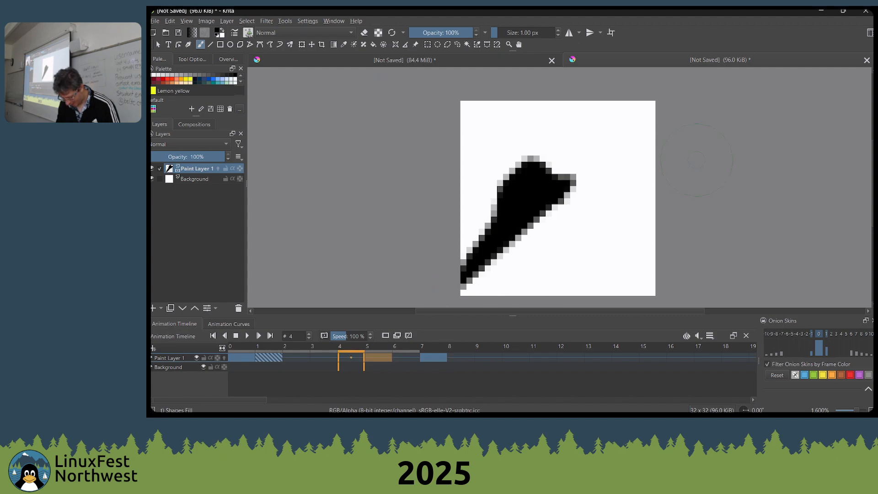
mouse_move(613, 234)
mouse_down()
mouse_move(613, 145)
mouse_move(584, 154)
mouse_up()
drag(496, 348, 553, 345)
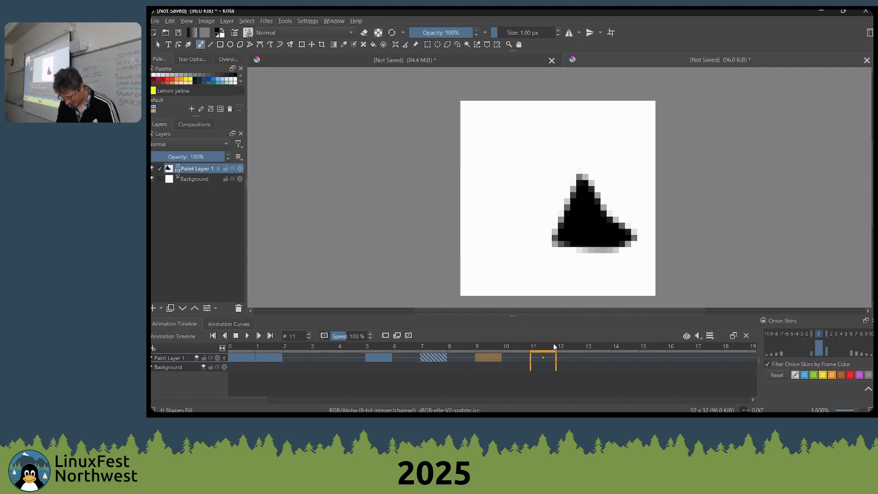
drag(639, 229, 609, 129)
click(679, 352)
mouse_move(622, 184)
mouse_down()
mouse_move(581, 168)
mouse_move(519, 262)
mouse_up()
Play and pause the animation, then return to frame 0 and play it again
click(248, 337)
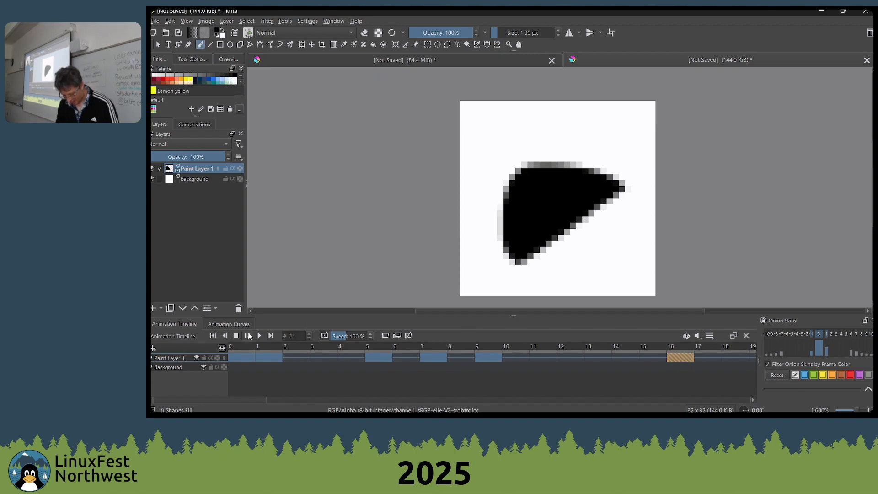
click(247, 335)
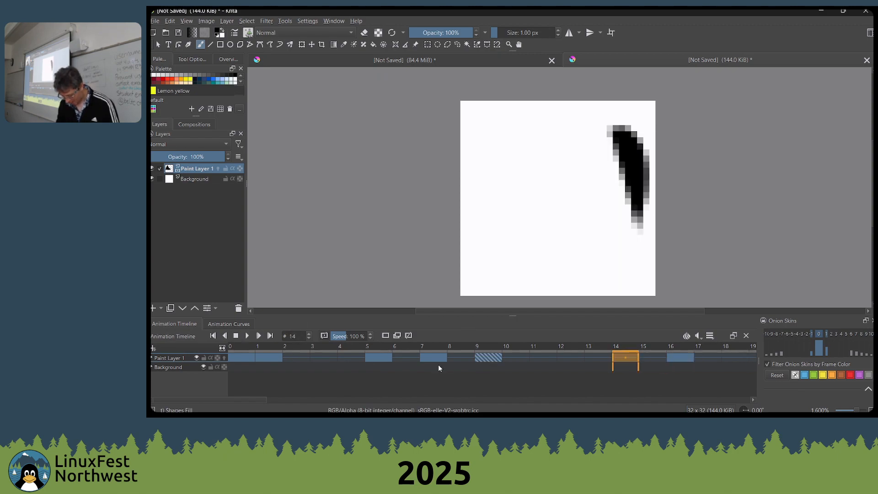
click(236, 350)
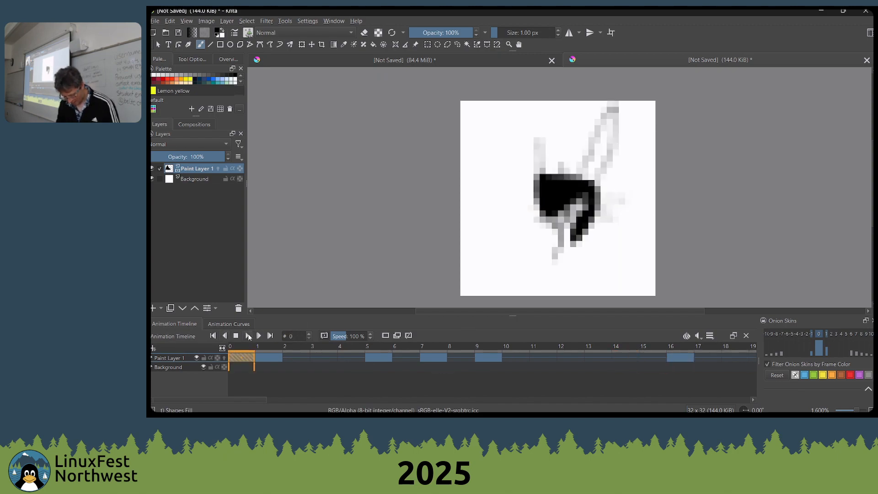
click(248, 336)
click(236, 335)
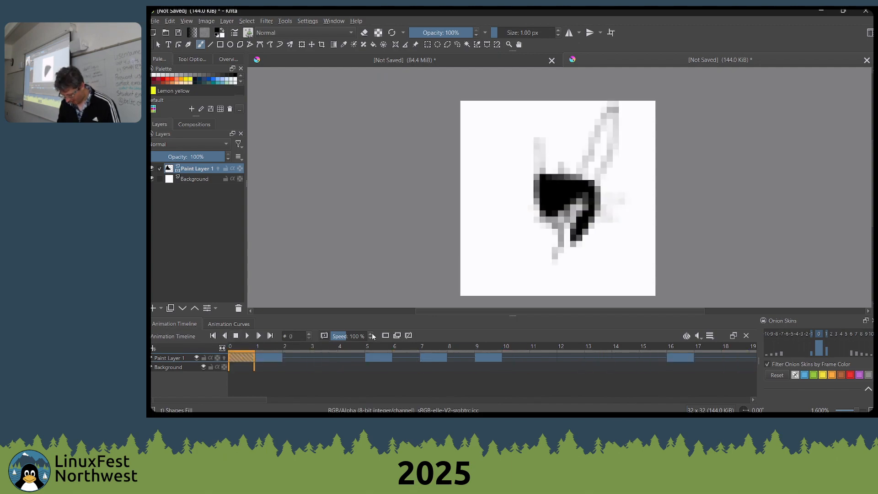
Close the 32 × 32 px animation document without saving and go back to the mirrored face painting
scroll(542, 265, down, 1)
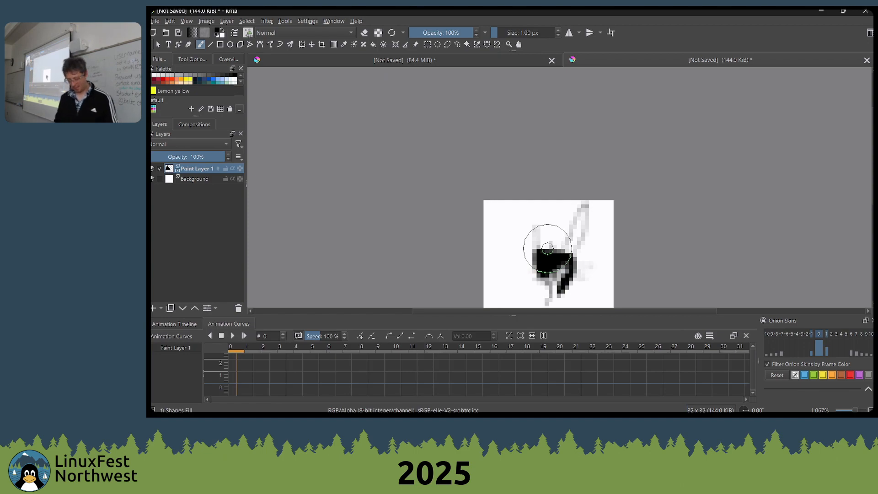
key(ctrl+w)
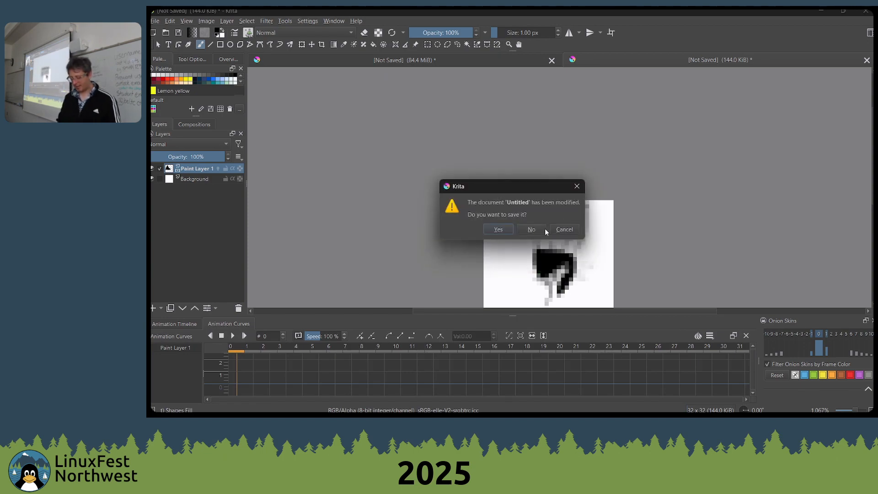
click(544, 230)
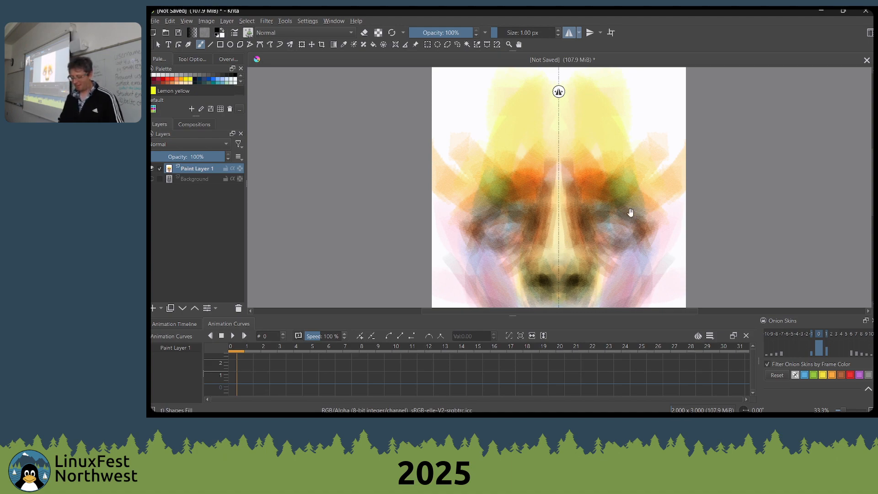
drag(631, 212, 635, 109)
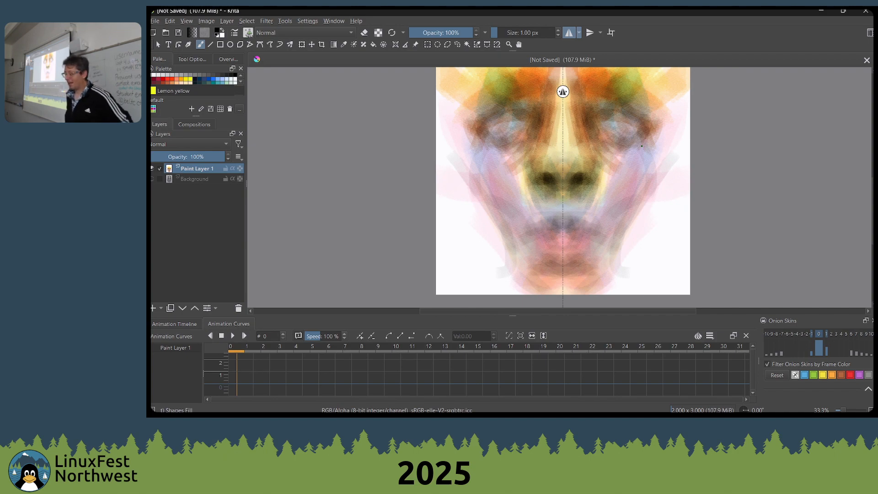
Switch to the web browser and open the Graphite editor at dev.graphite.rs in a new tab
key(alt+Tab)
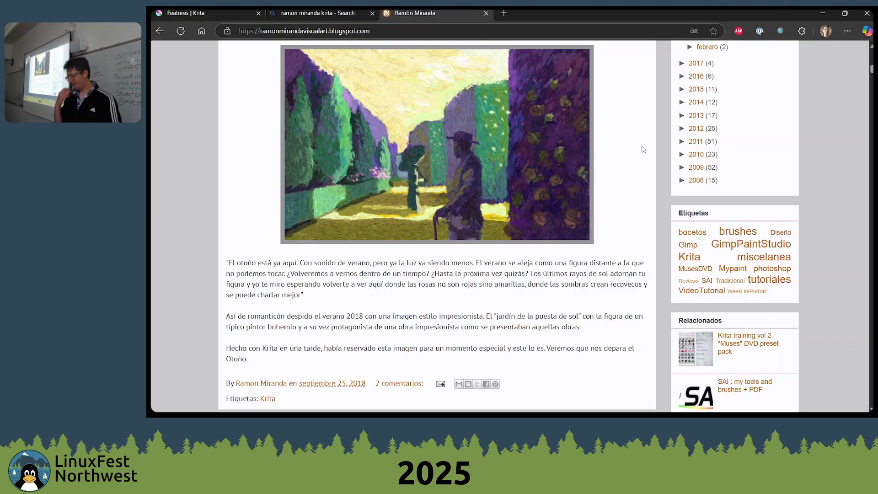
key(ctrl+t)
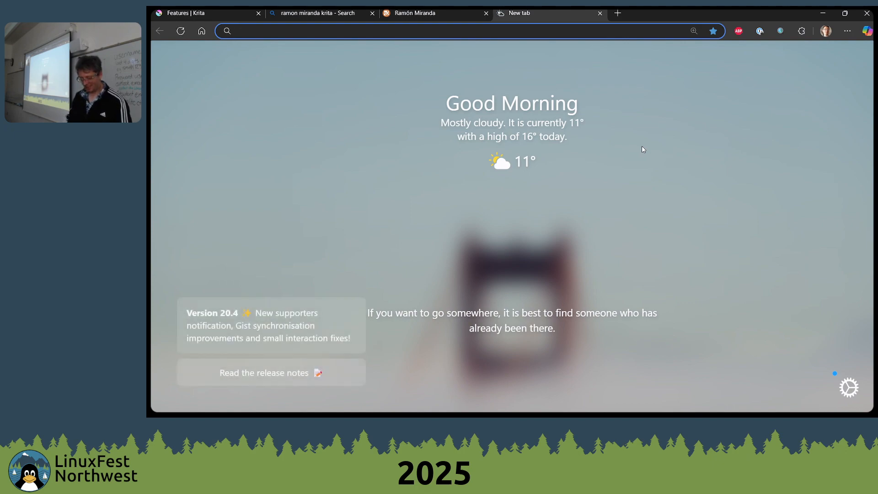
text(dev.graphite.rs)
key(Return)
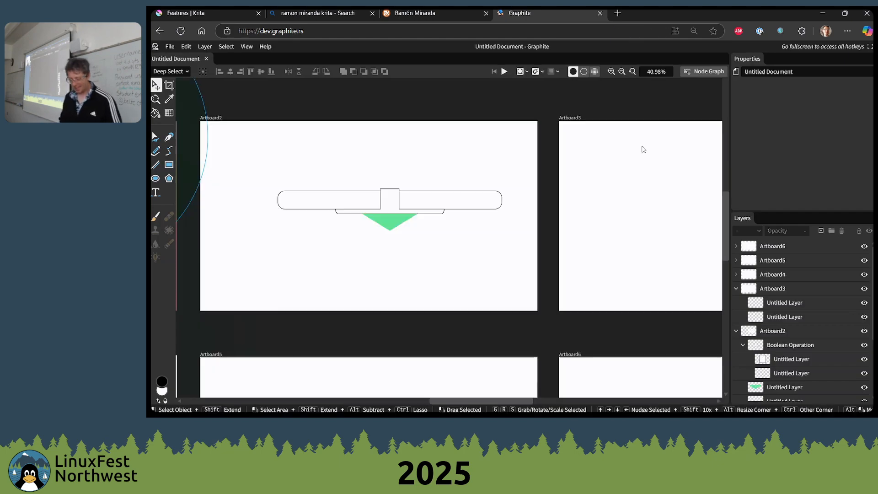
Draw a white-filled rectangle with a 2 px black stroke near the upper edge of Artboard3
scroll(424, 218, right, 5)
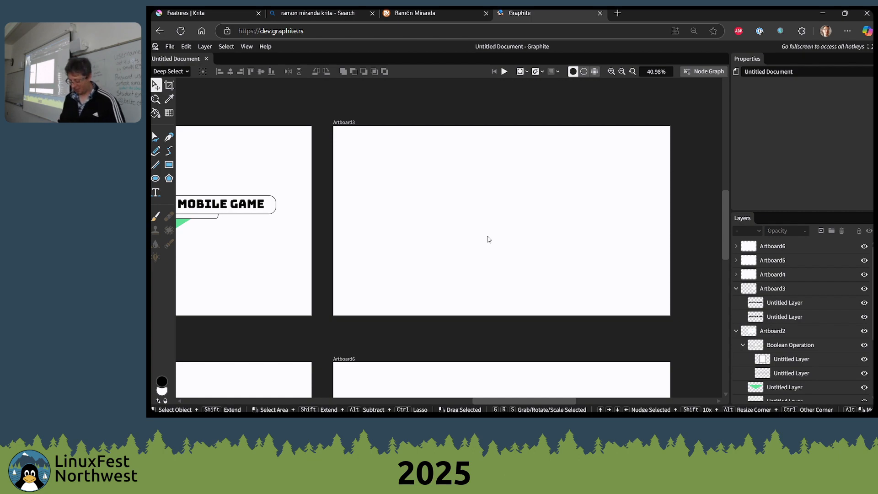
scroll(405, 159, up, 2)
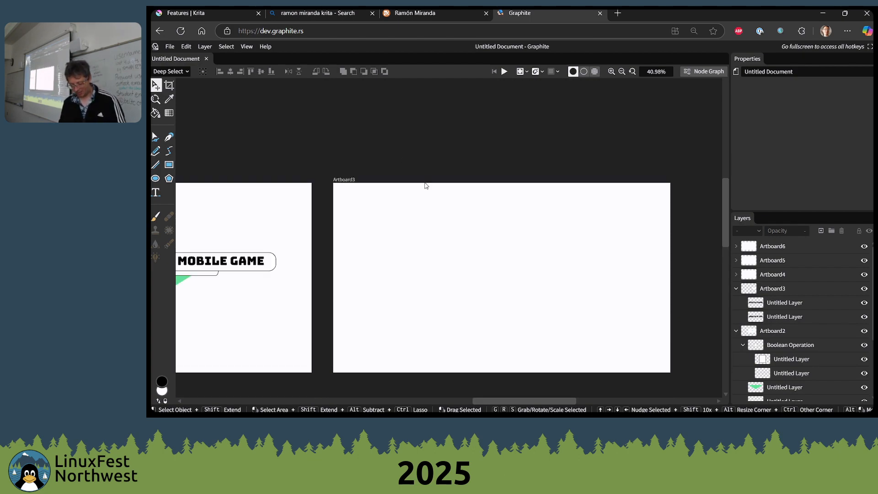
scroll(412, 197, right, 2)
click(169, 165)
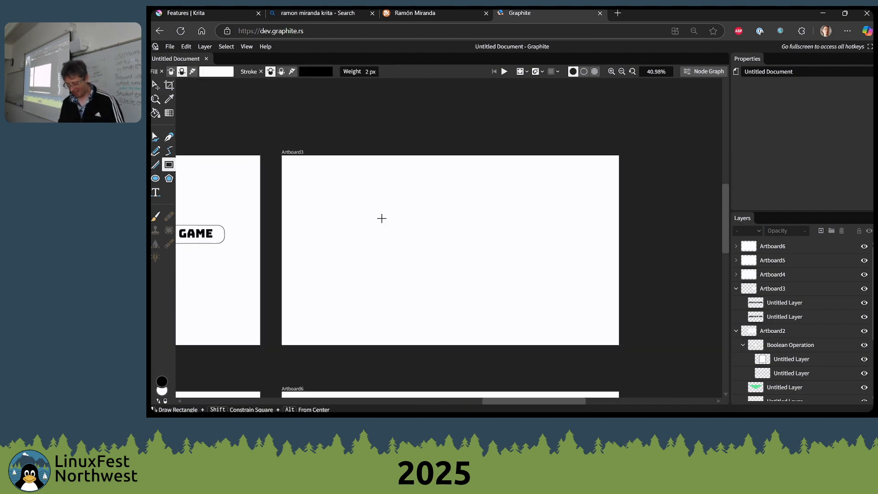
drag(346, 171, 457, 238)
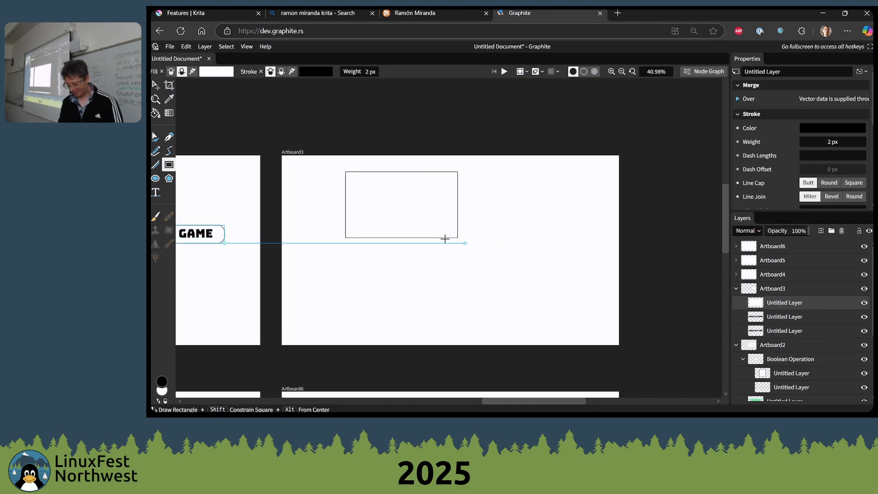
Move the rectangle to the middle of Artboard3 and rotate it so it stands tilted on a corner
click(156, 85)
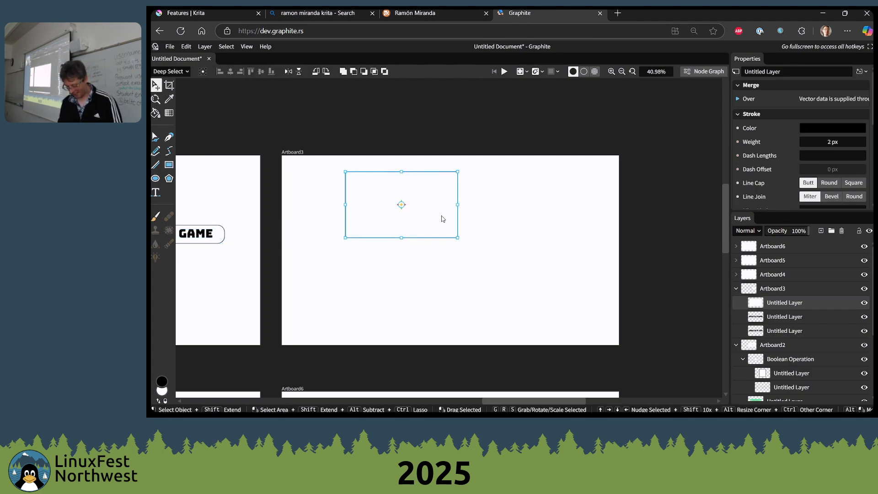
key(g)
click(534, 305)
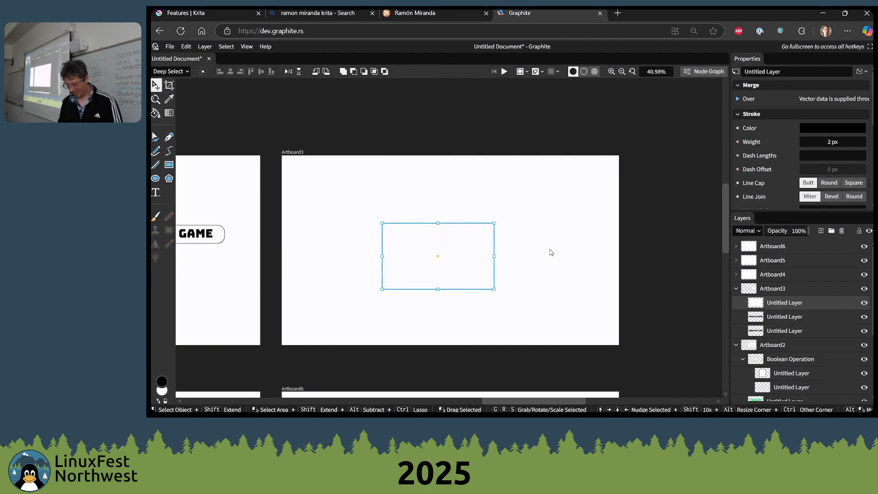
key(r)
click(356, 204)
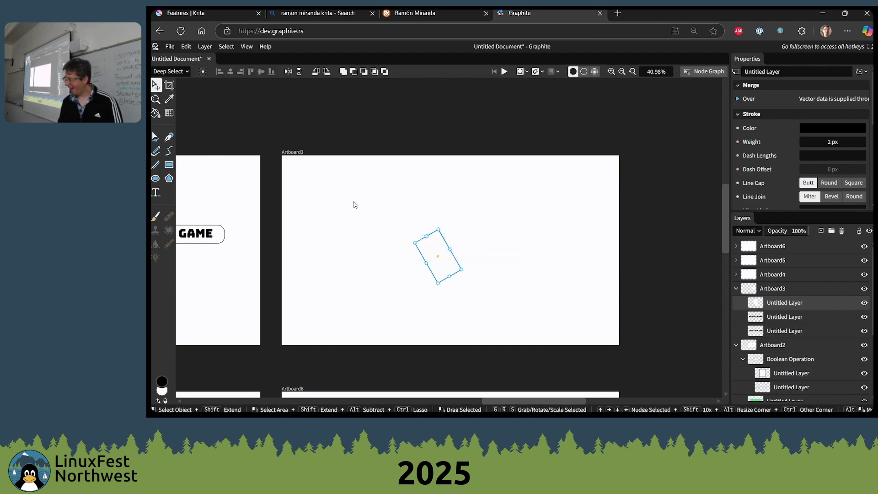
Scale up the tilted rectangle and move it toward the right side of Artboard3
key(s)
click(570, 231)
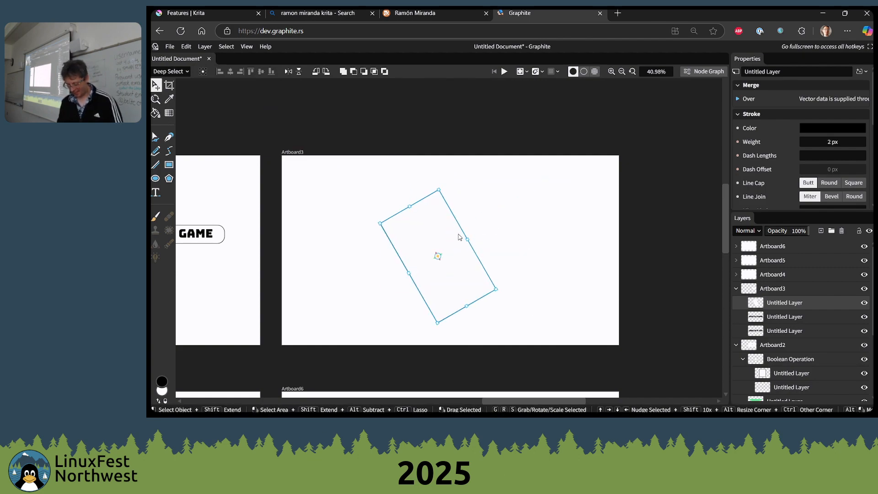
key(g)
click(515, 228)
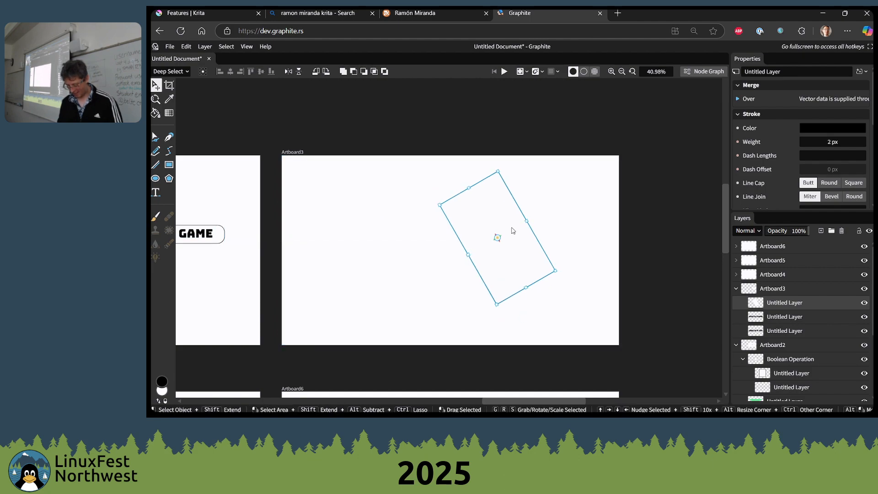
Place four duplicates of the tilted rectangle across Artboard3, three on its left half and one over the original
drag(512, 228, 351, 267)
drag(351, 267, 489, 229)
key(alt+Tab)
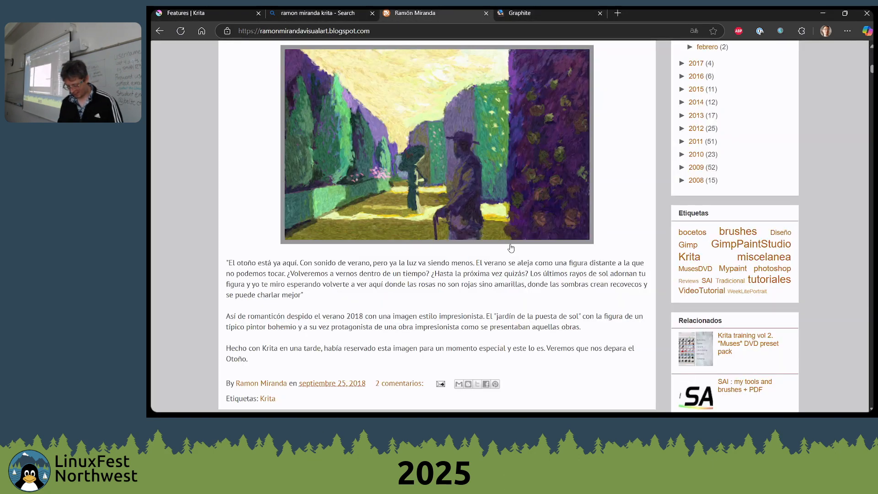
key(alt+Tab)
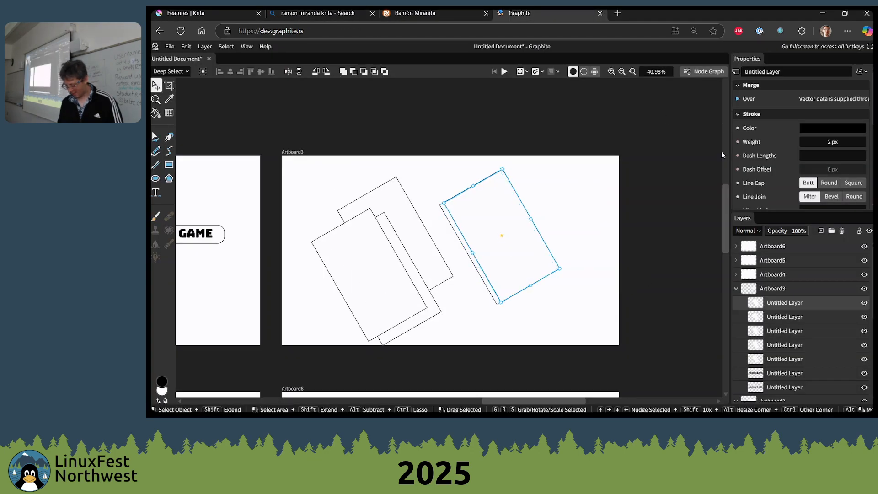
Show the node graph over the Artboard3 artwork and deselect the rectangle layer
click(696, 73)
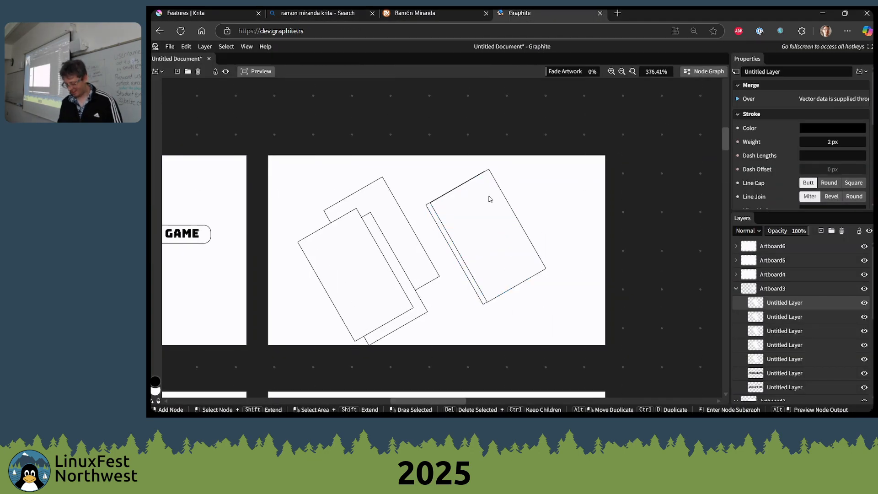
right_click(476, 184)
click(471, 152)
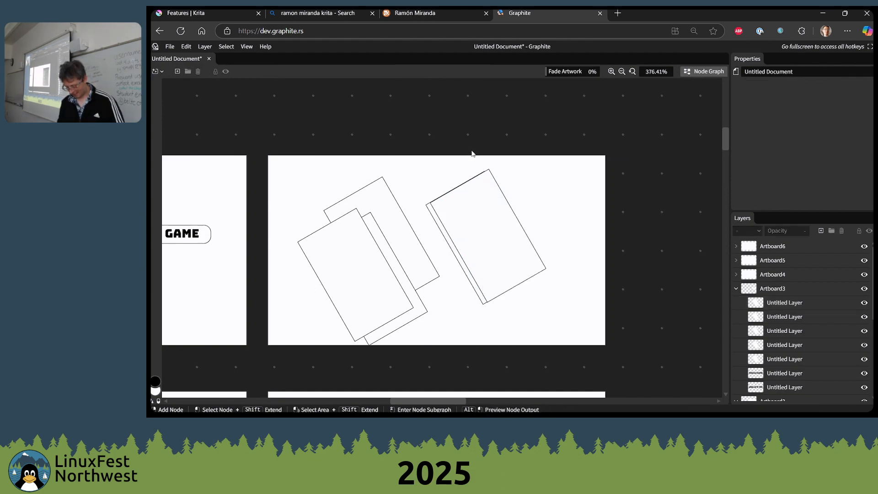
Close the untitled Graphite document and discard its unsaved changes
key(ctrl+n)
key(ctrl+w)
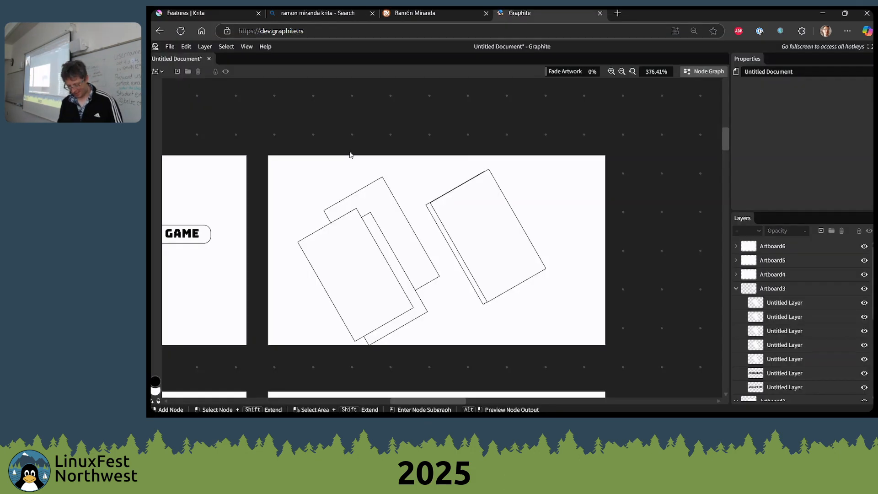
click(171, 47)
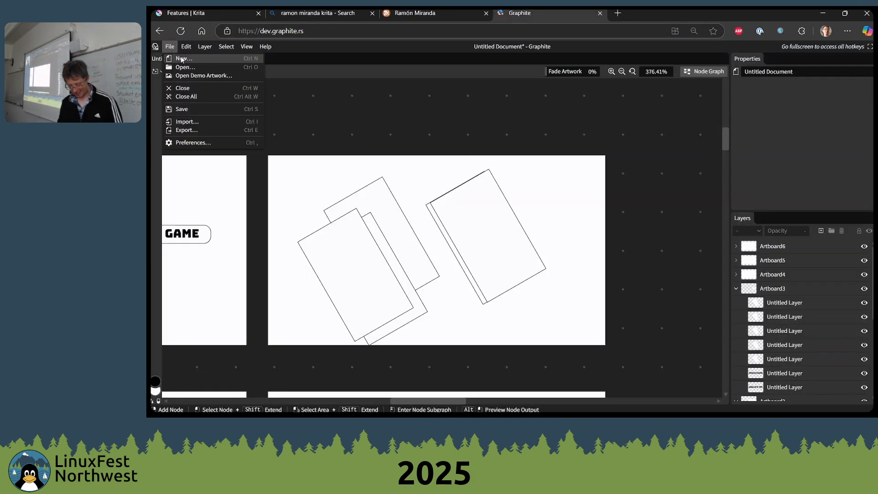
click(192, 89)
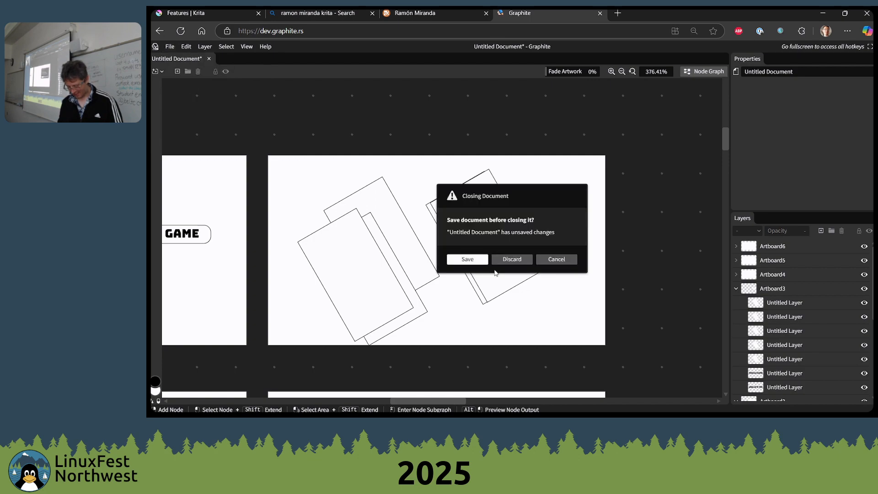
click(510, 259)
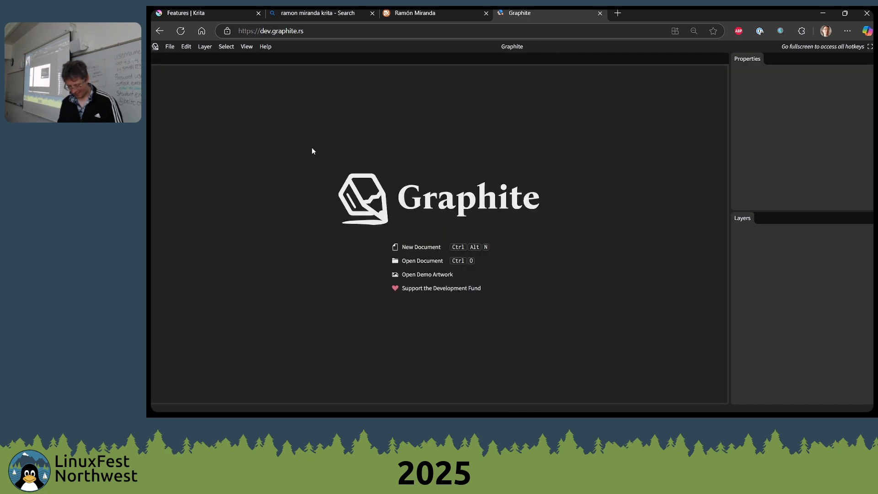
Create a new untitled document with a 1920 by 1080 px artboard
click(430, 247)
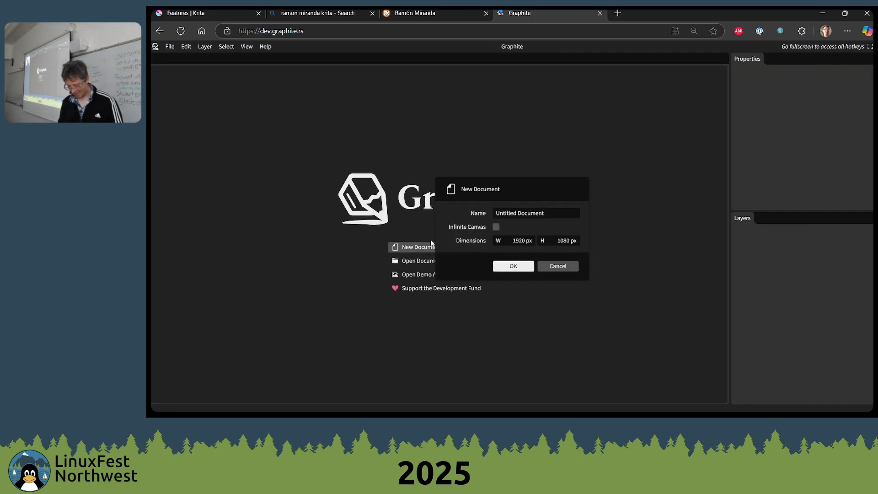
click(512, 265)
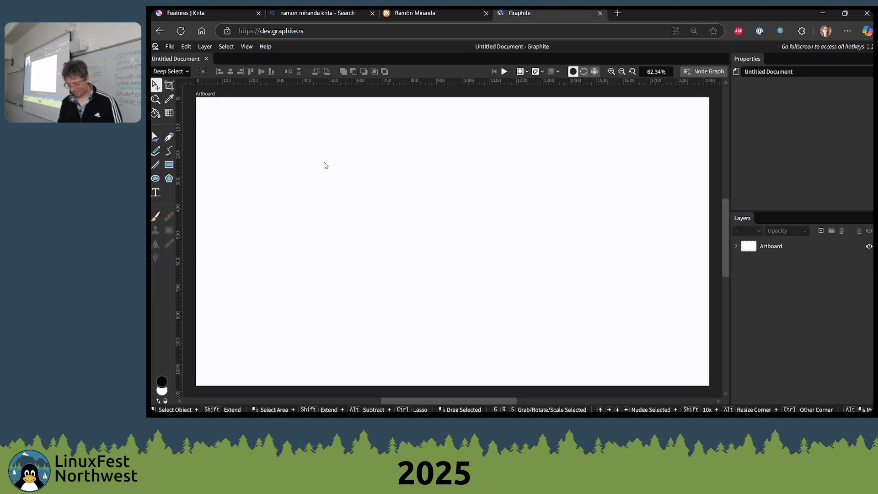
drag(310, 194, 397, 174)
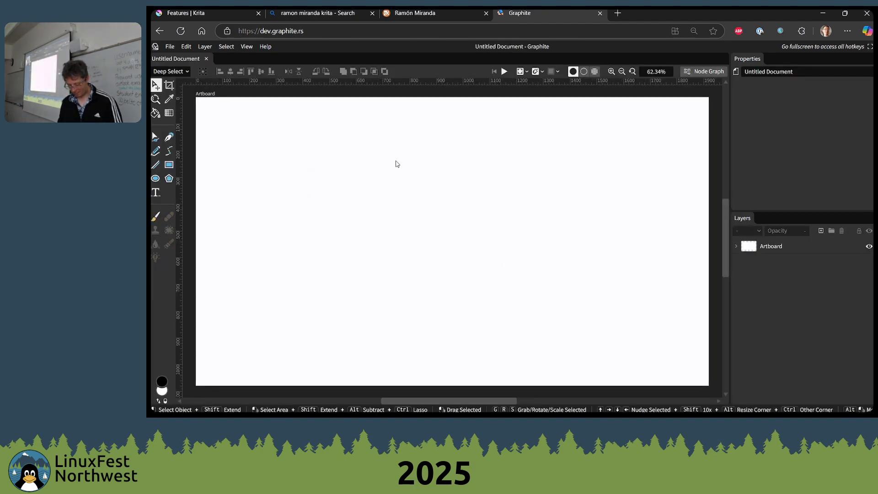
Draw three squares about 450, 345 and 250 px wide in descending size toward the left, and move the smallest beside the middle one
click(169, 166)
drag(424, 141, 544, 260)
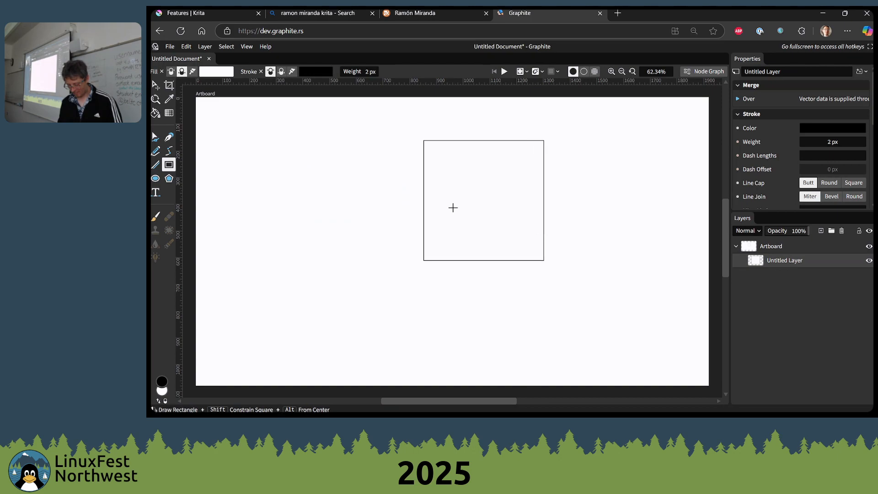
mouse_move(329, 169)
mouse_down()
mouse_move(400, 240)
mouse_move(416, 239)
mouse_move(420, 260)
mouse_up()
mouse_move(282, 174)
mouse_down()
mouse_move(373, 238)
mouse_move(350, 241)
mouse_up()
key(v)
drag(314, 208, 292, 225)
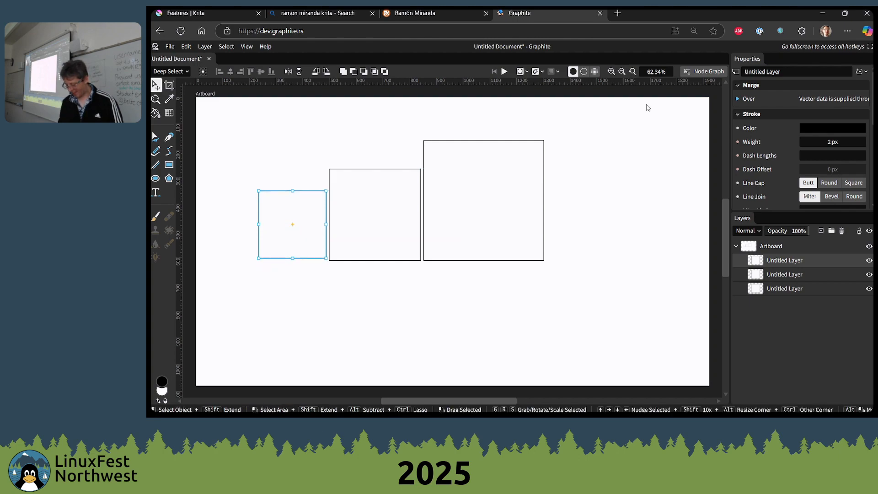
Show the node graph of the three squares over the artwork and deselect the layer
click(705, 71)
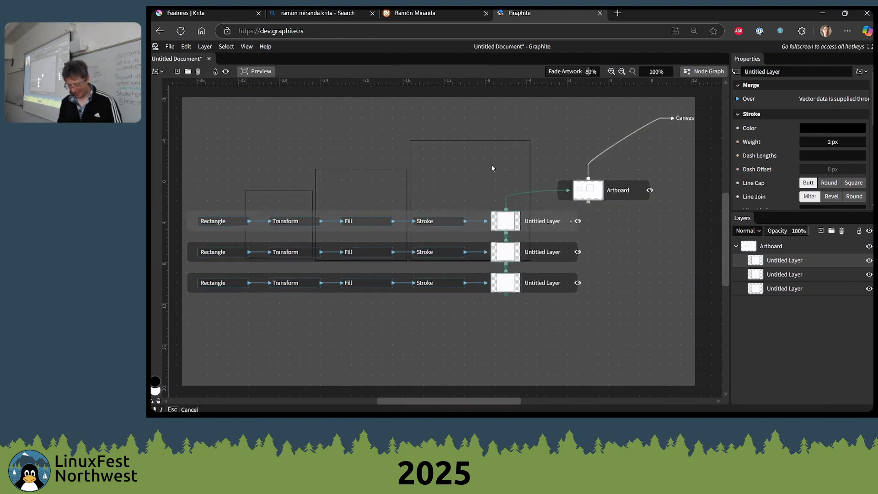
drag(491, 165, 495, 162)
drag(310, 224, 377, 228)
click(350, 284)
click(438, 186)
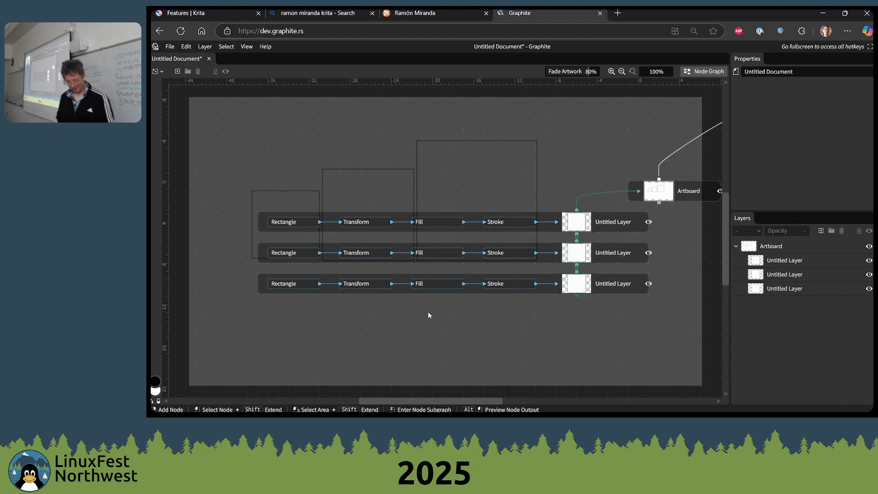
Close the Graphite page without saving, along with the artist and Bing search pages, and return to the Krita Features page
key(ctrl+w)
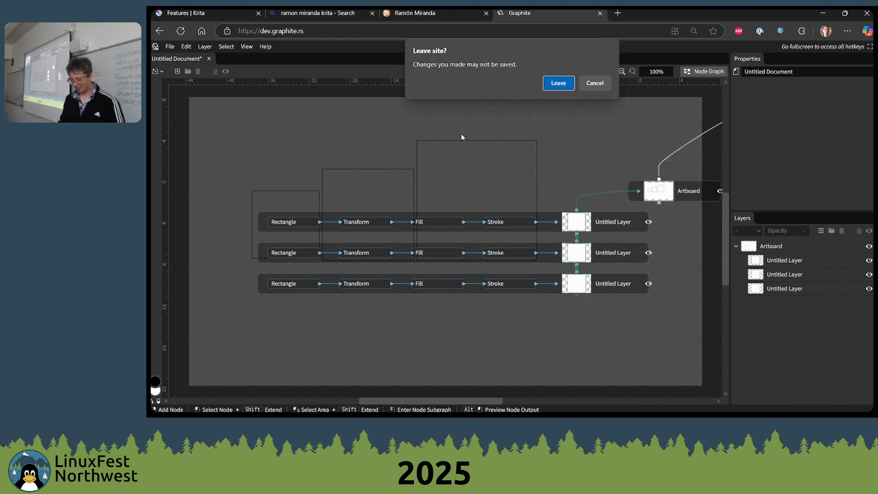
key(Return)
key(ctrl+w)
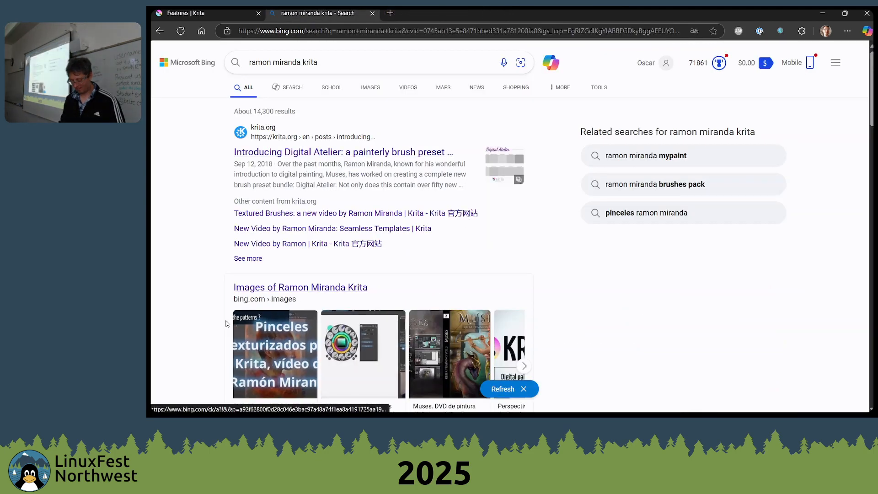
key(ctrl+w)
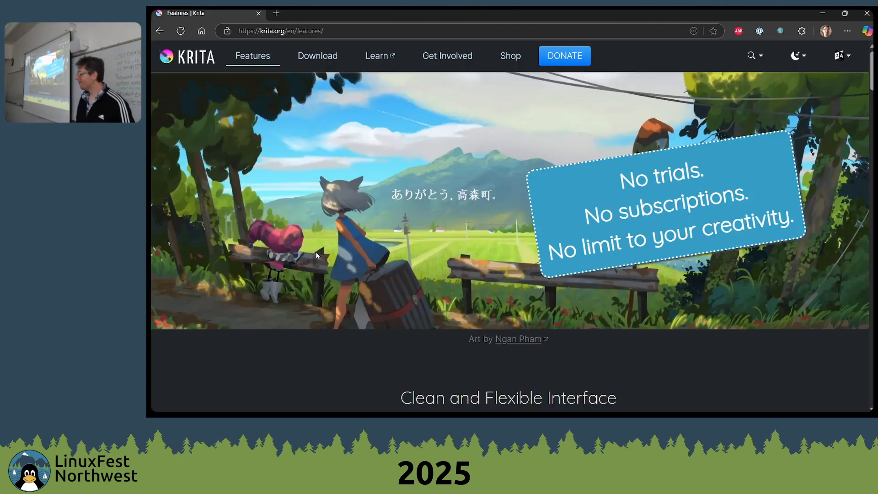